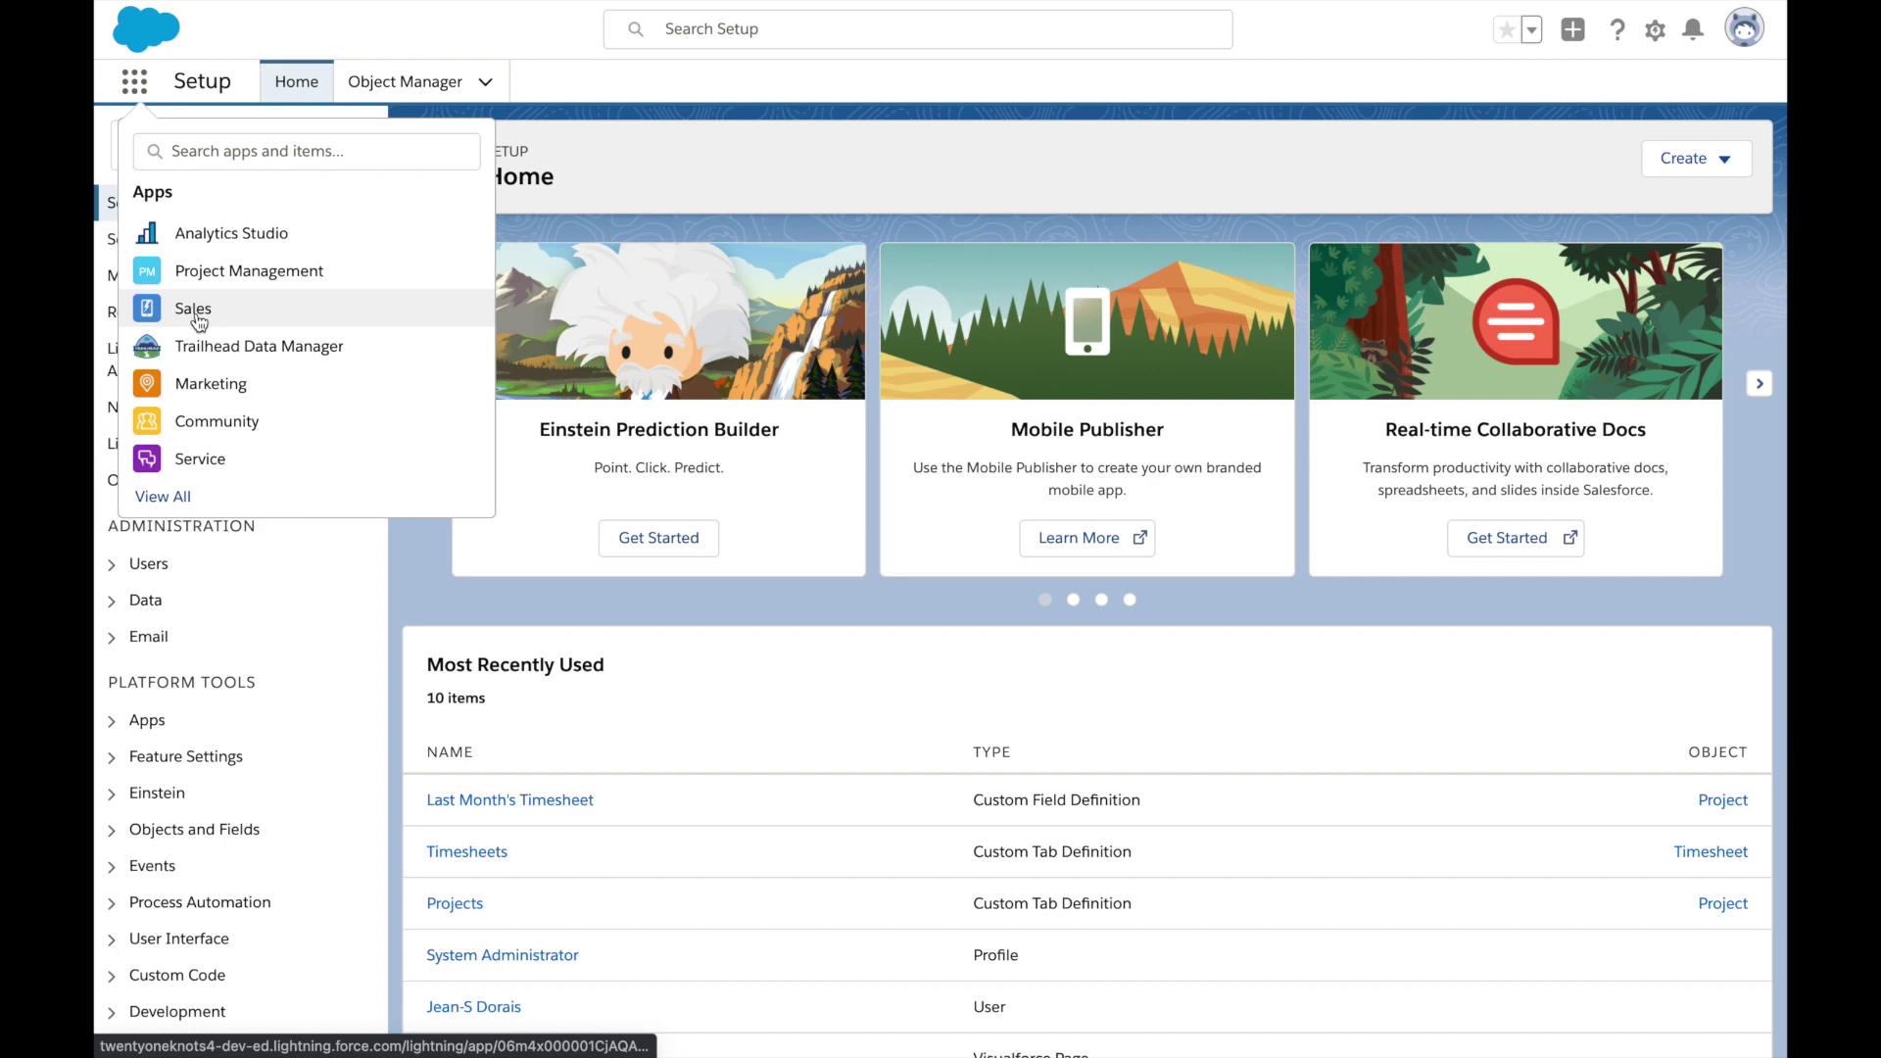
# Open the Sales app and leave its home page showing
pyautogui.click(197, 318)
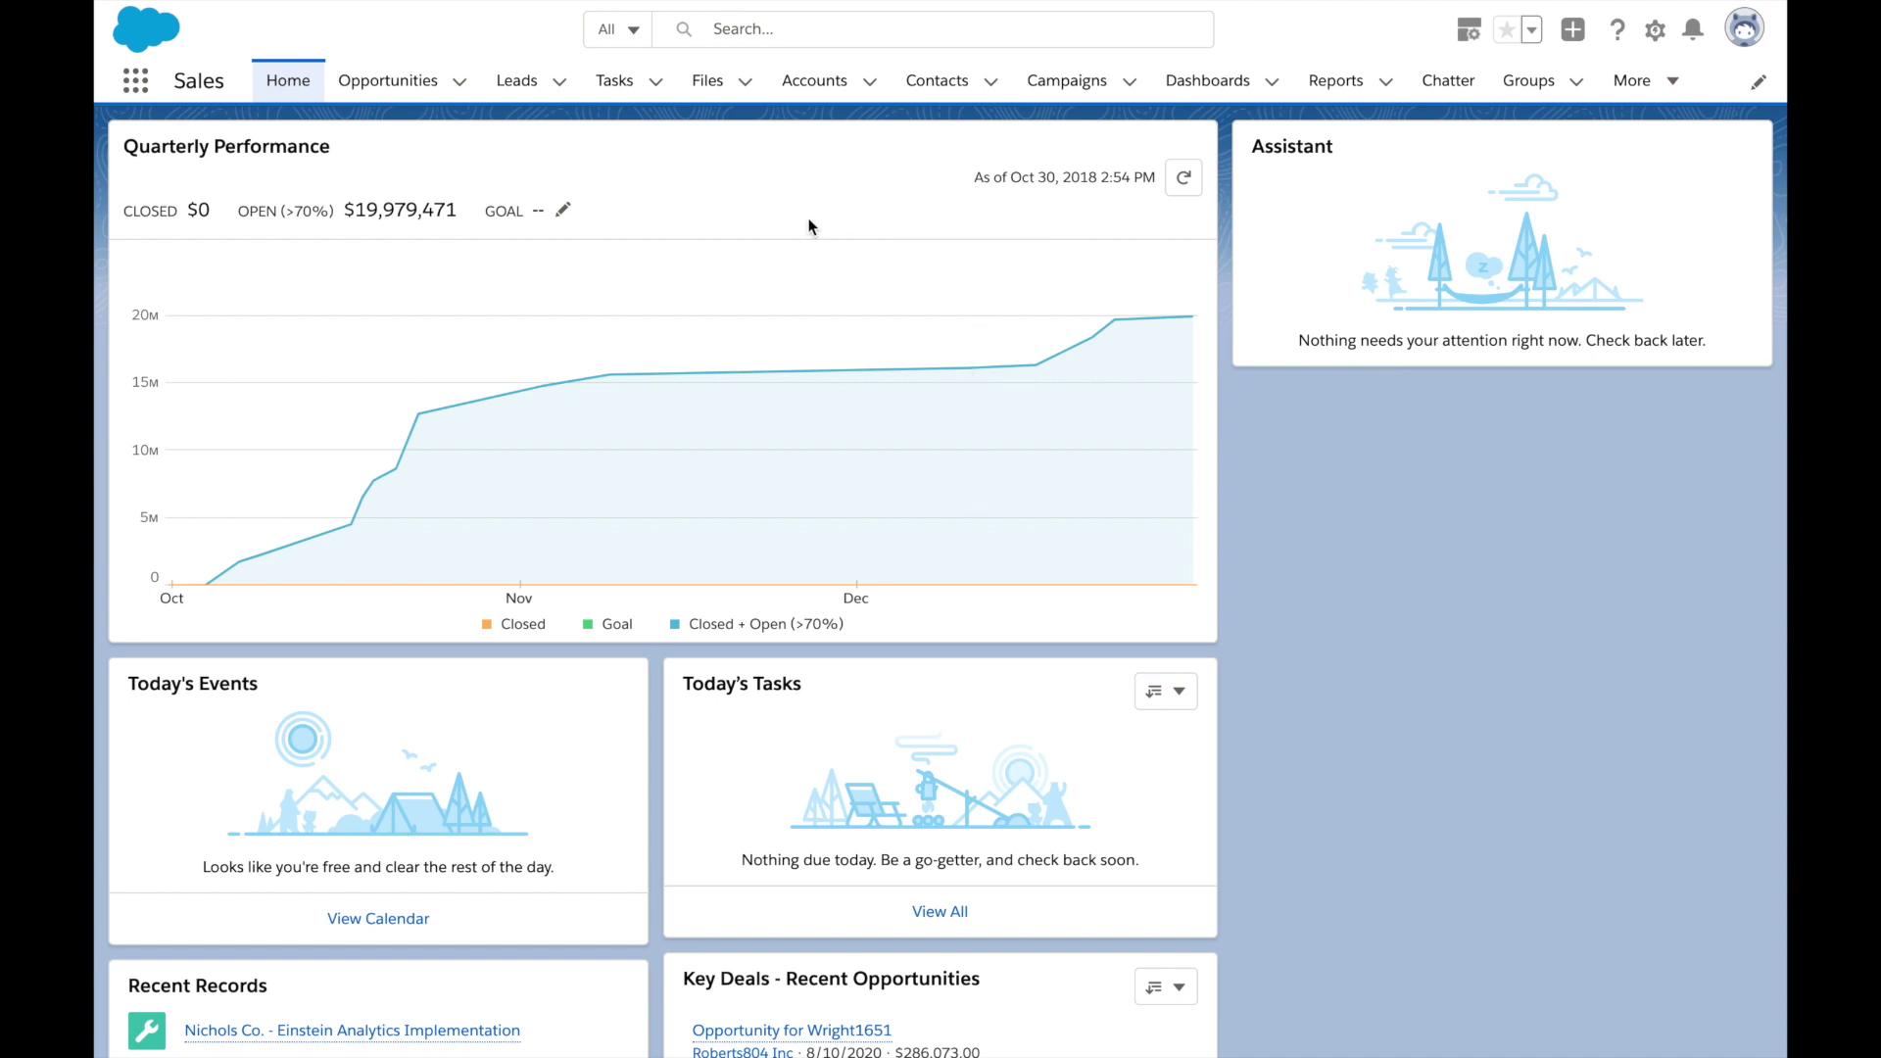
pyautogui.click(139, 88)
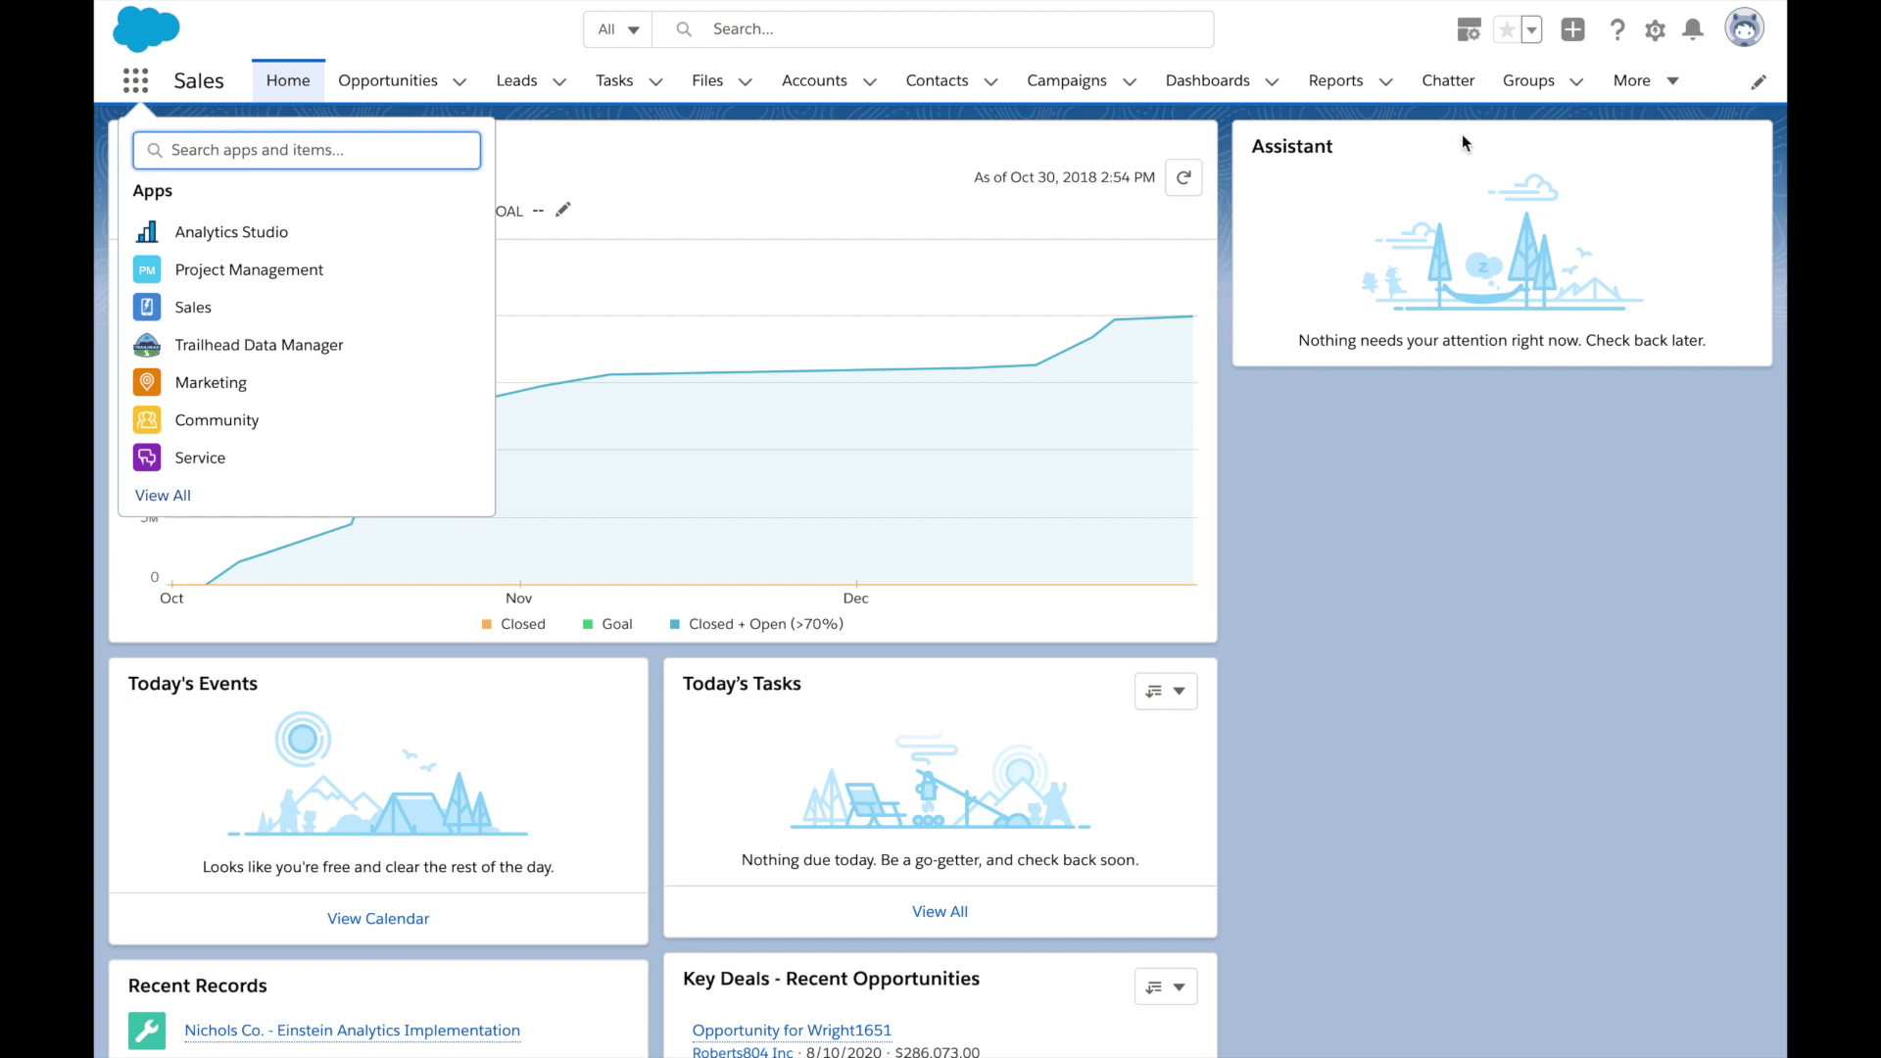
pyautogui.click(1305, 533)
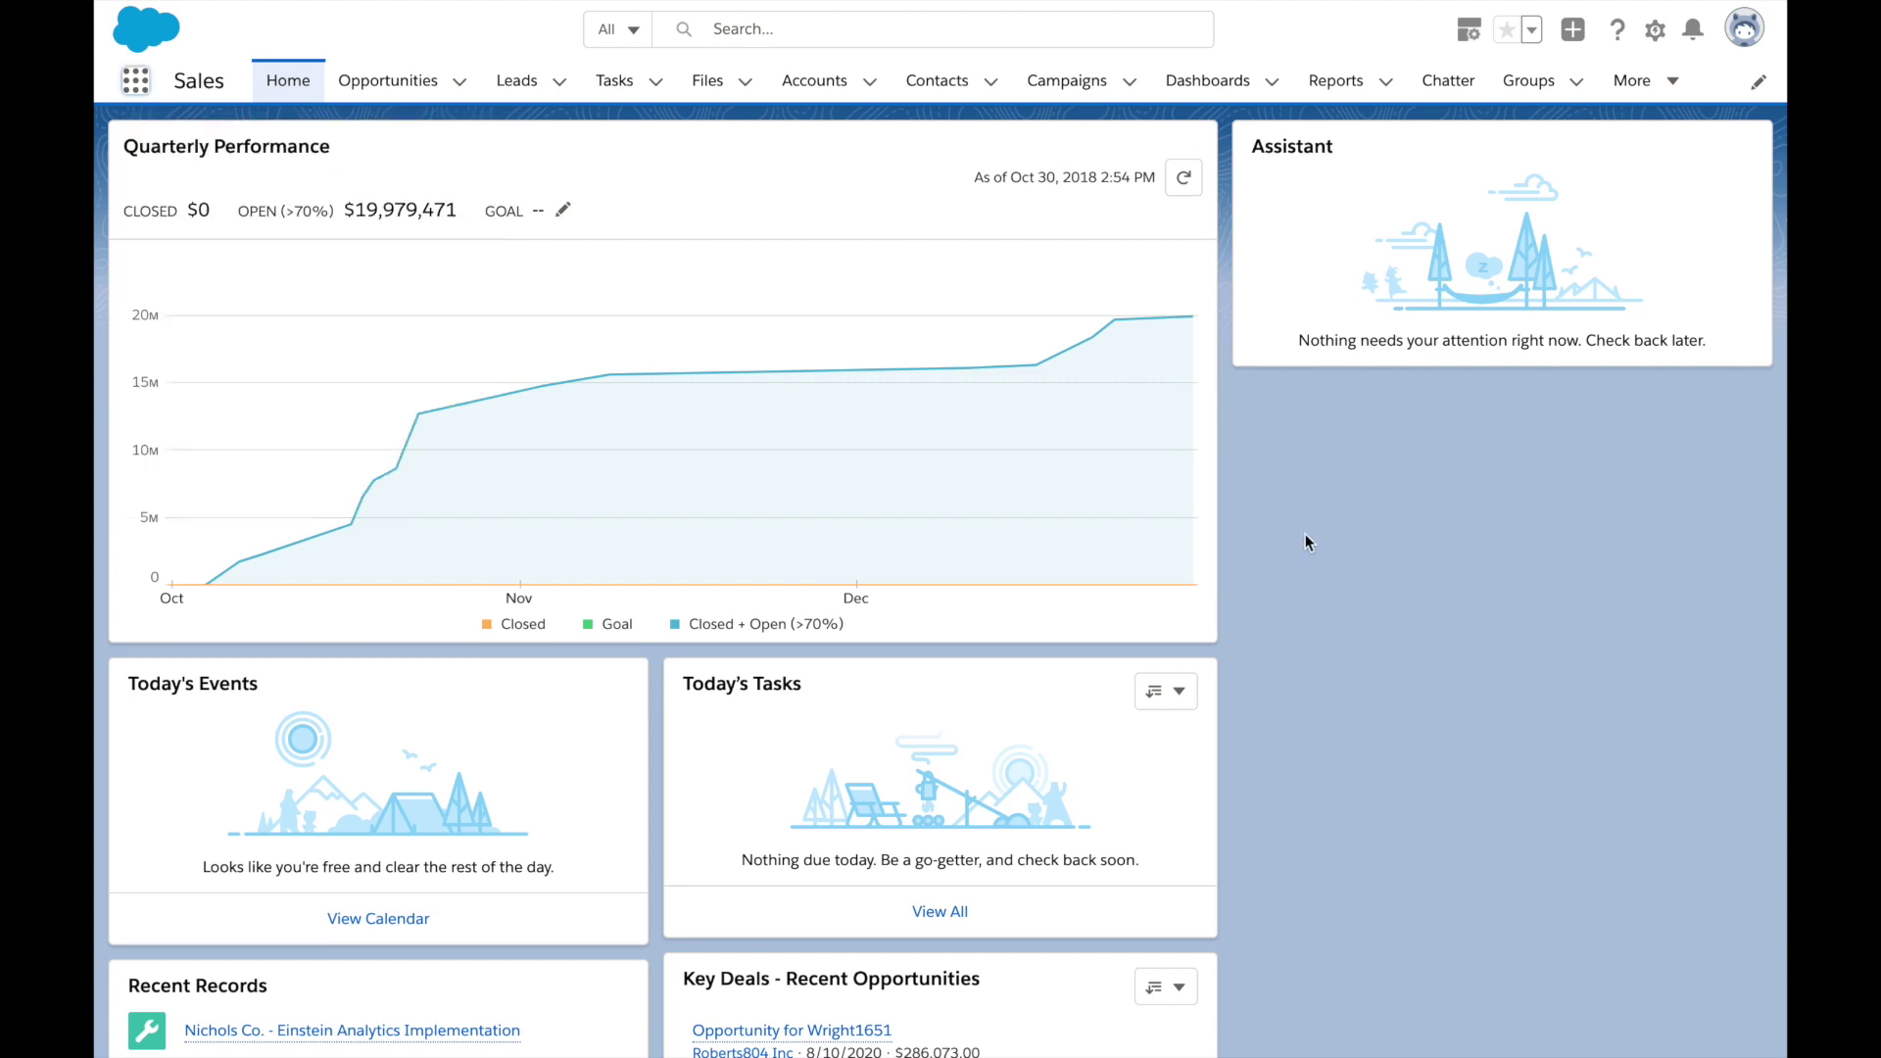
# Go to Setup, search it for "flow" and open the Flows page under Process Automation
pyautogui.click(1655, 39)
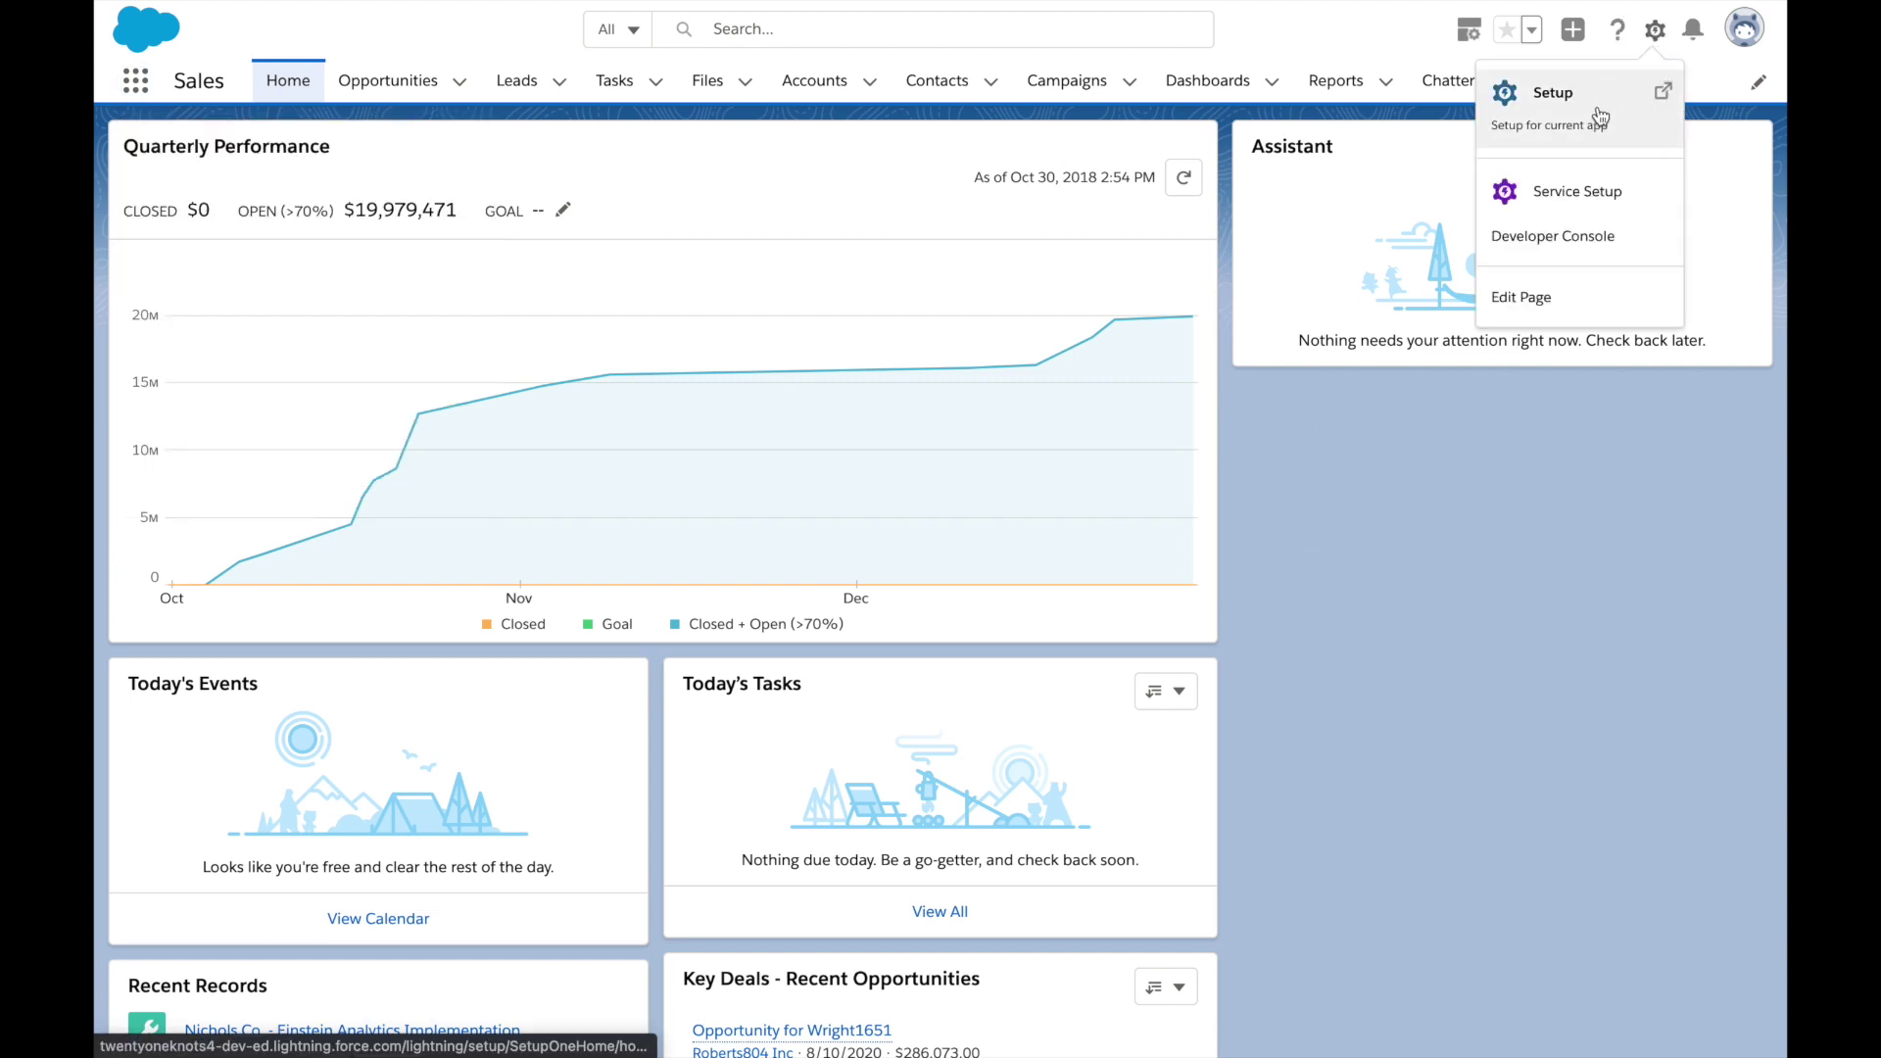
pyautogui.click(1599, 116)
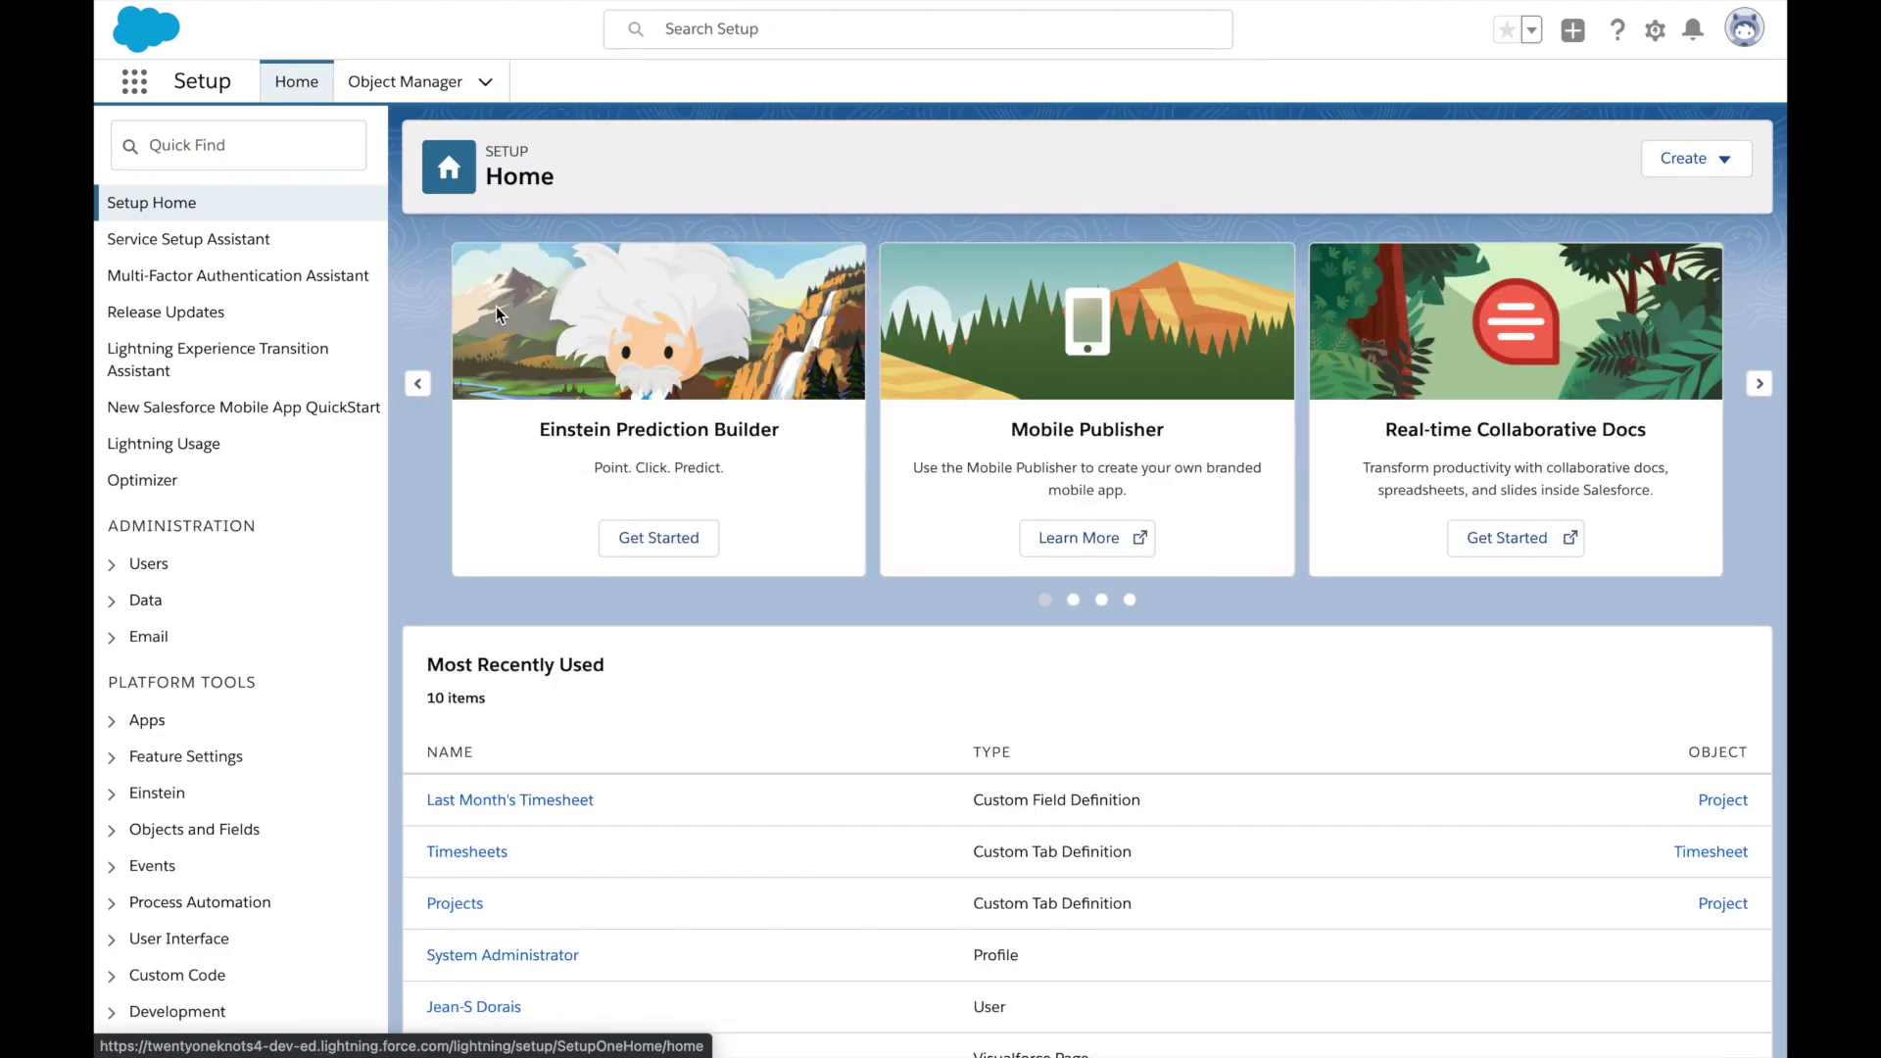
pyautogui.click(219, 144)
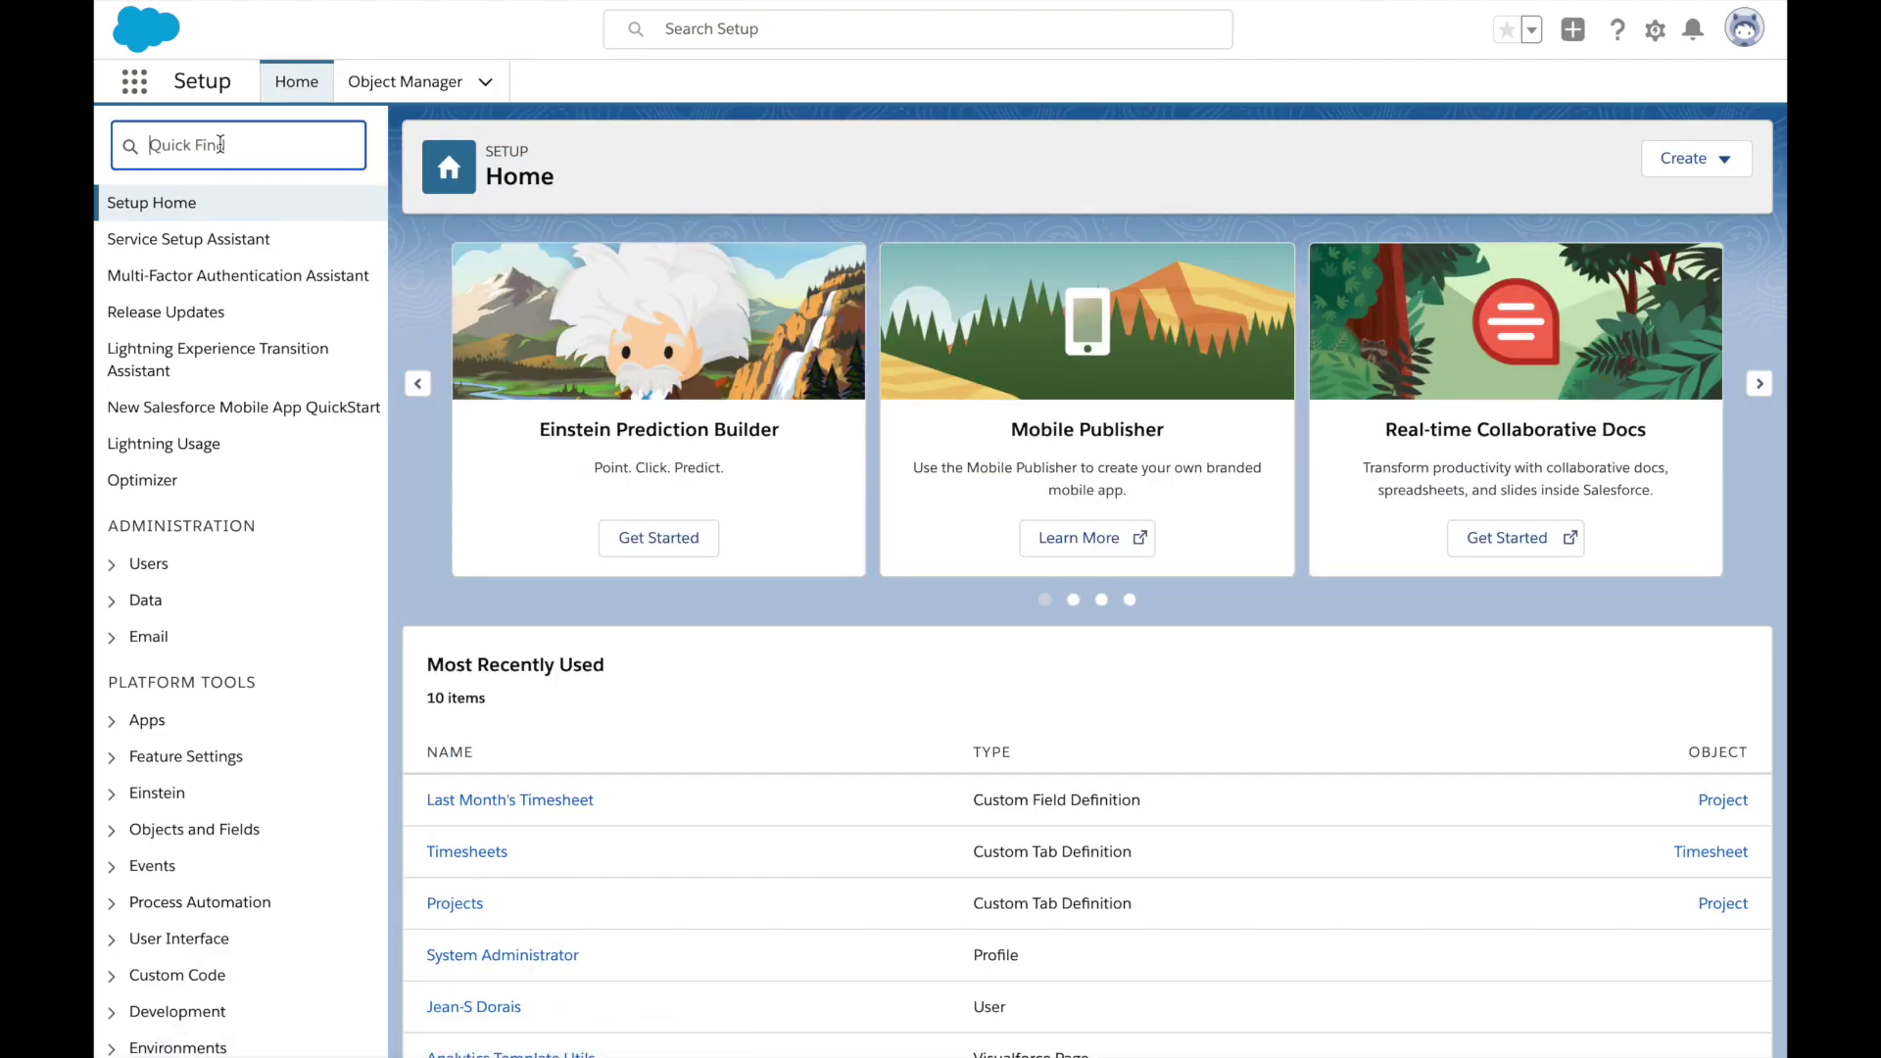
pyautogui.write('flow')
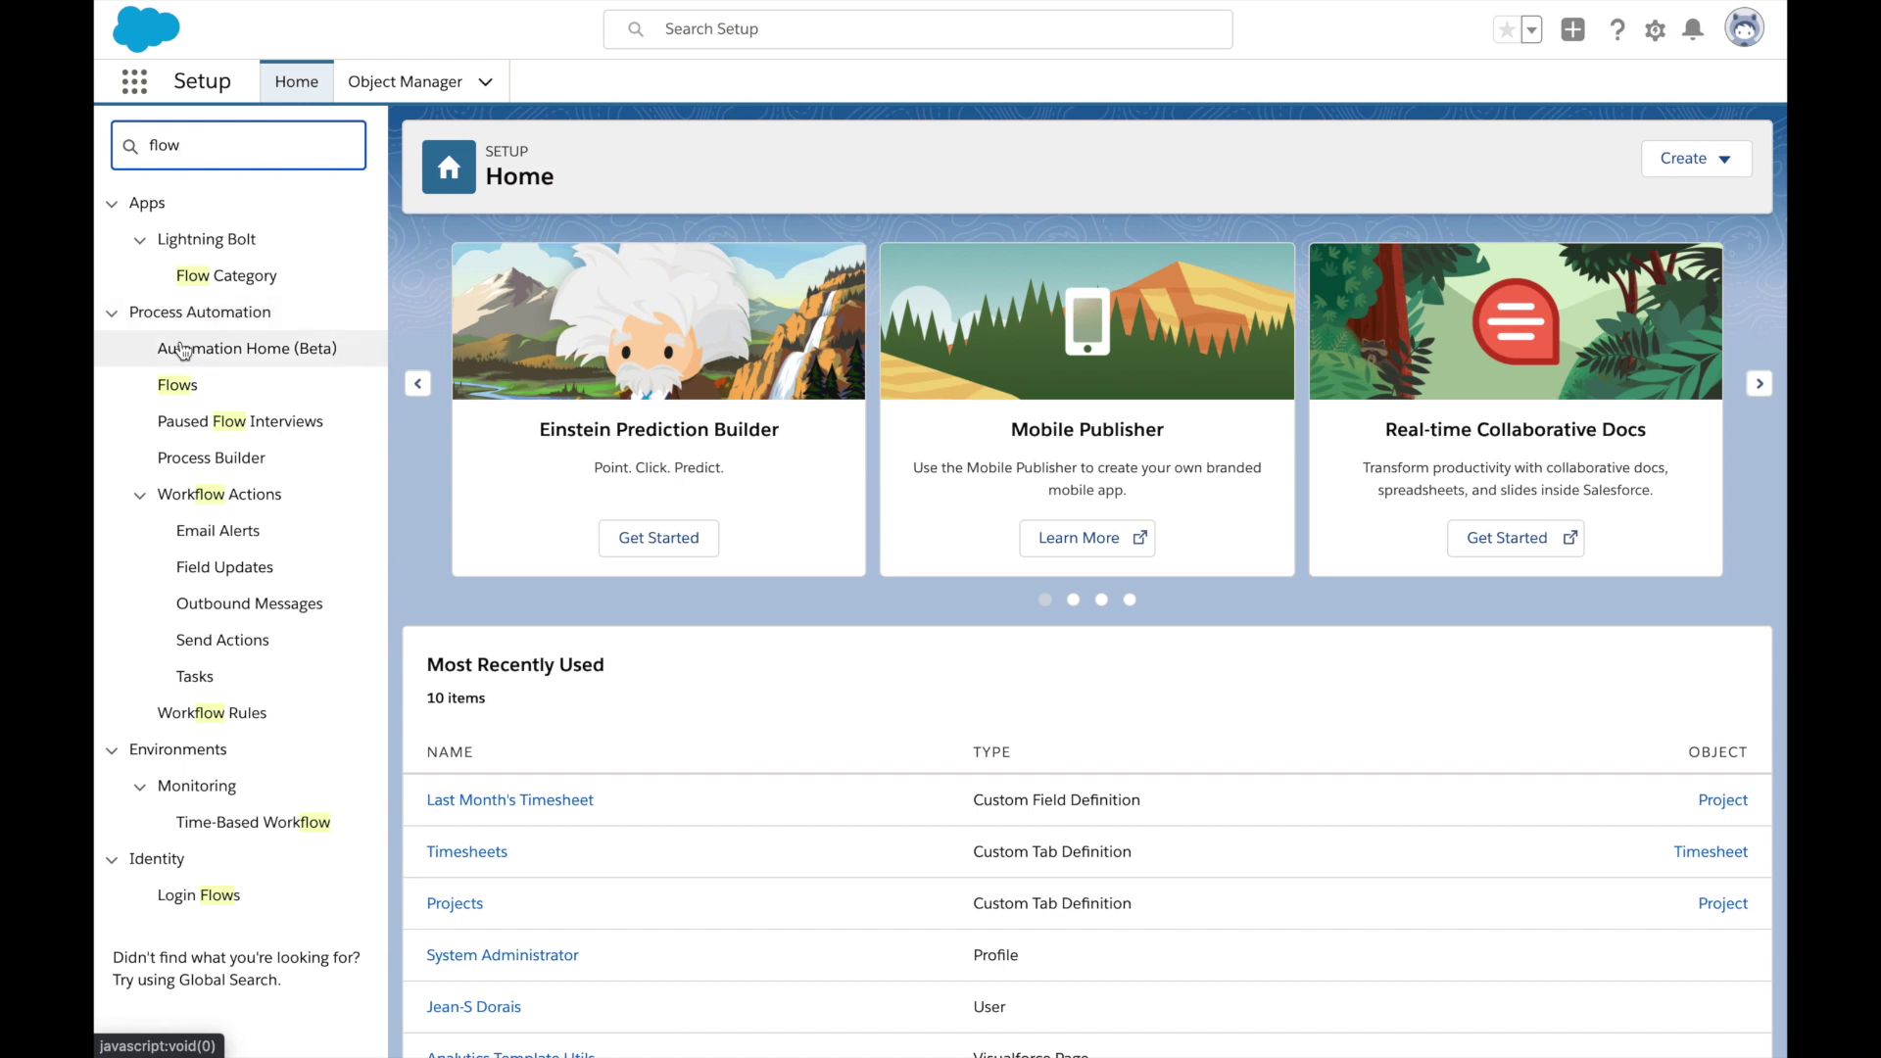
pyautogui.click(179, 387)
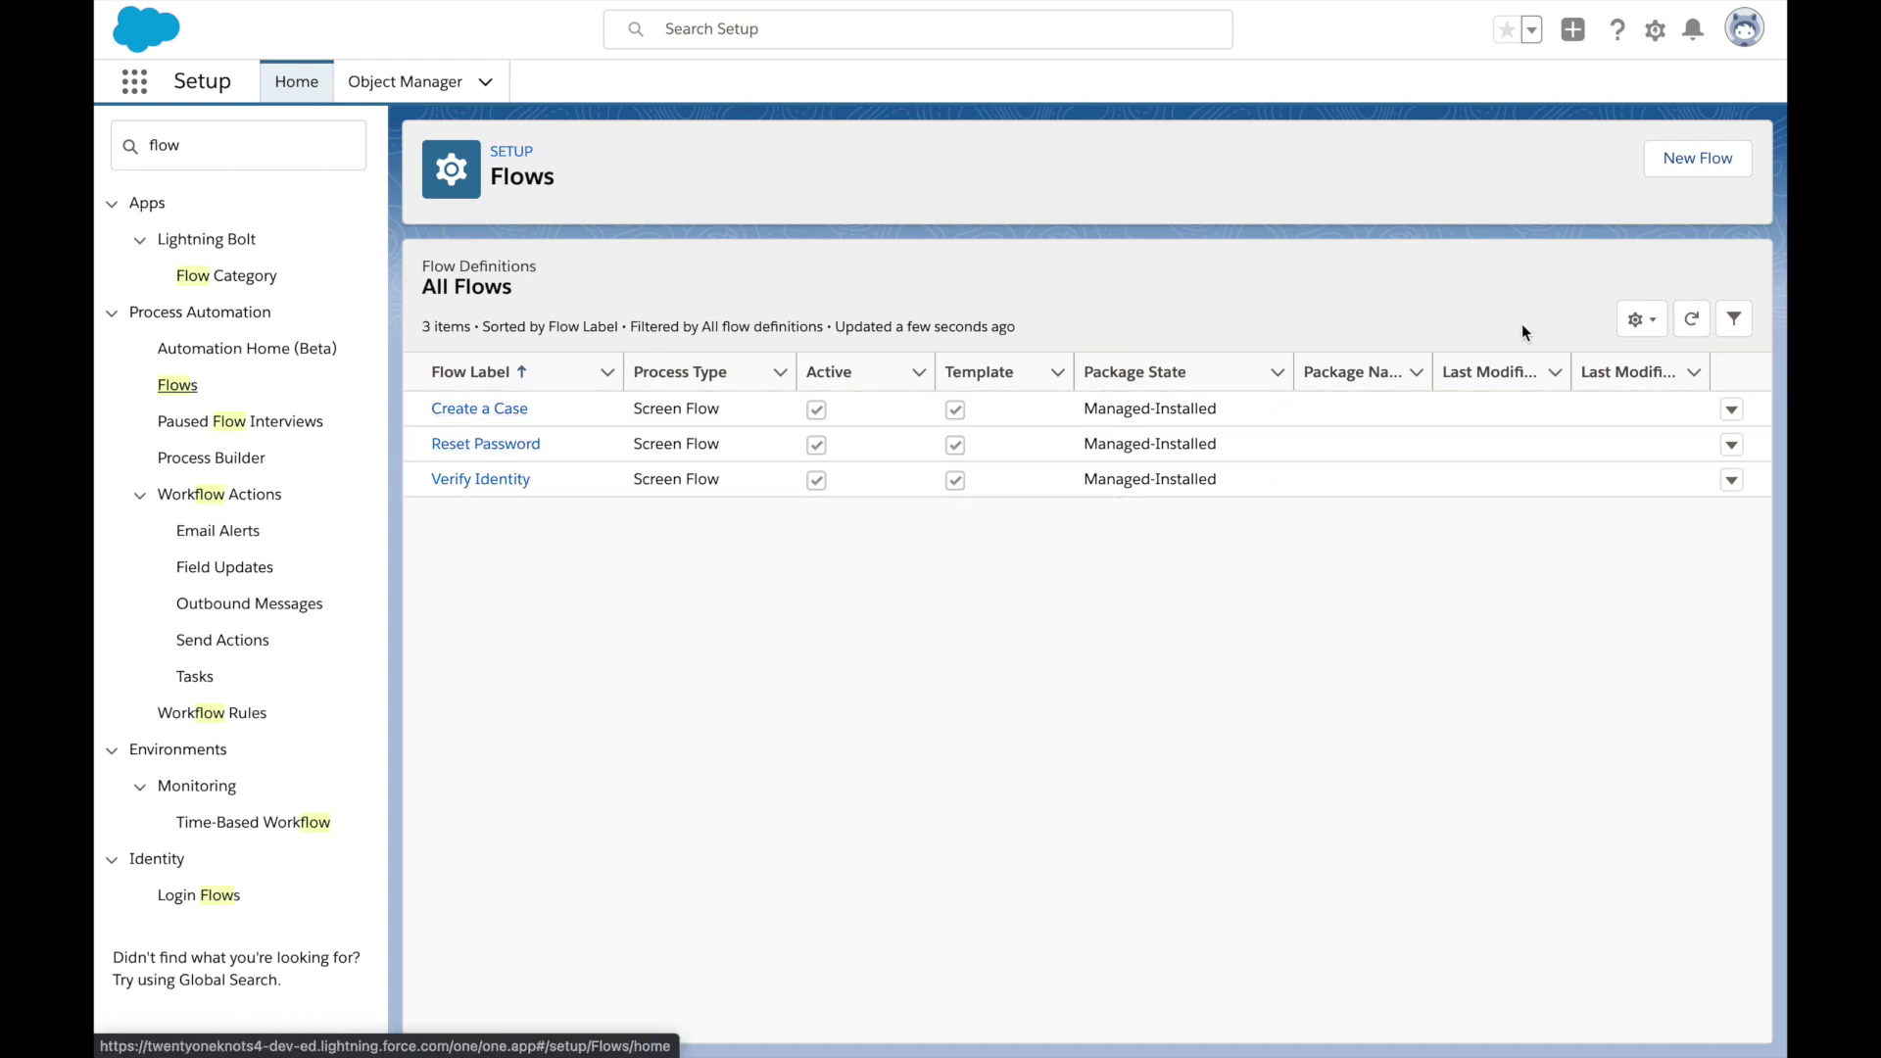
# Create a new Screen Flow using the Freeform layout
pyautogui.click(1710, 169)
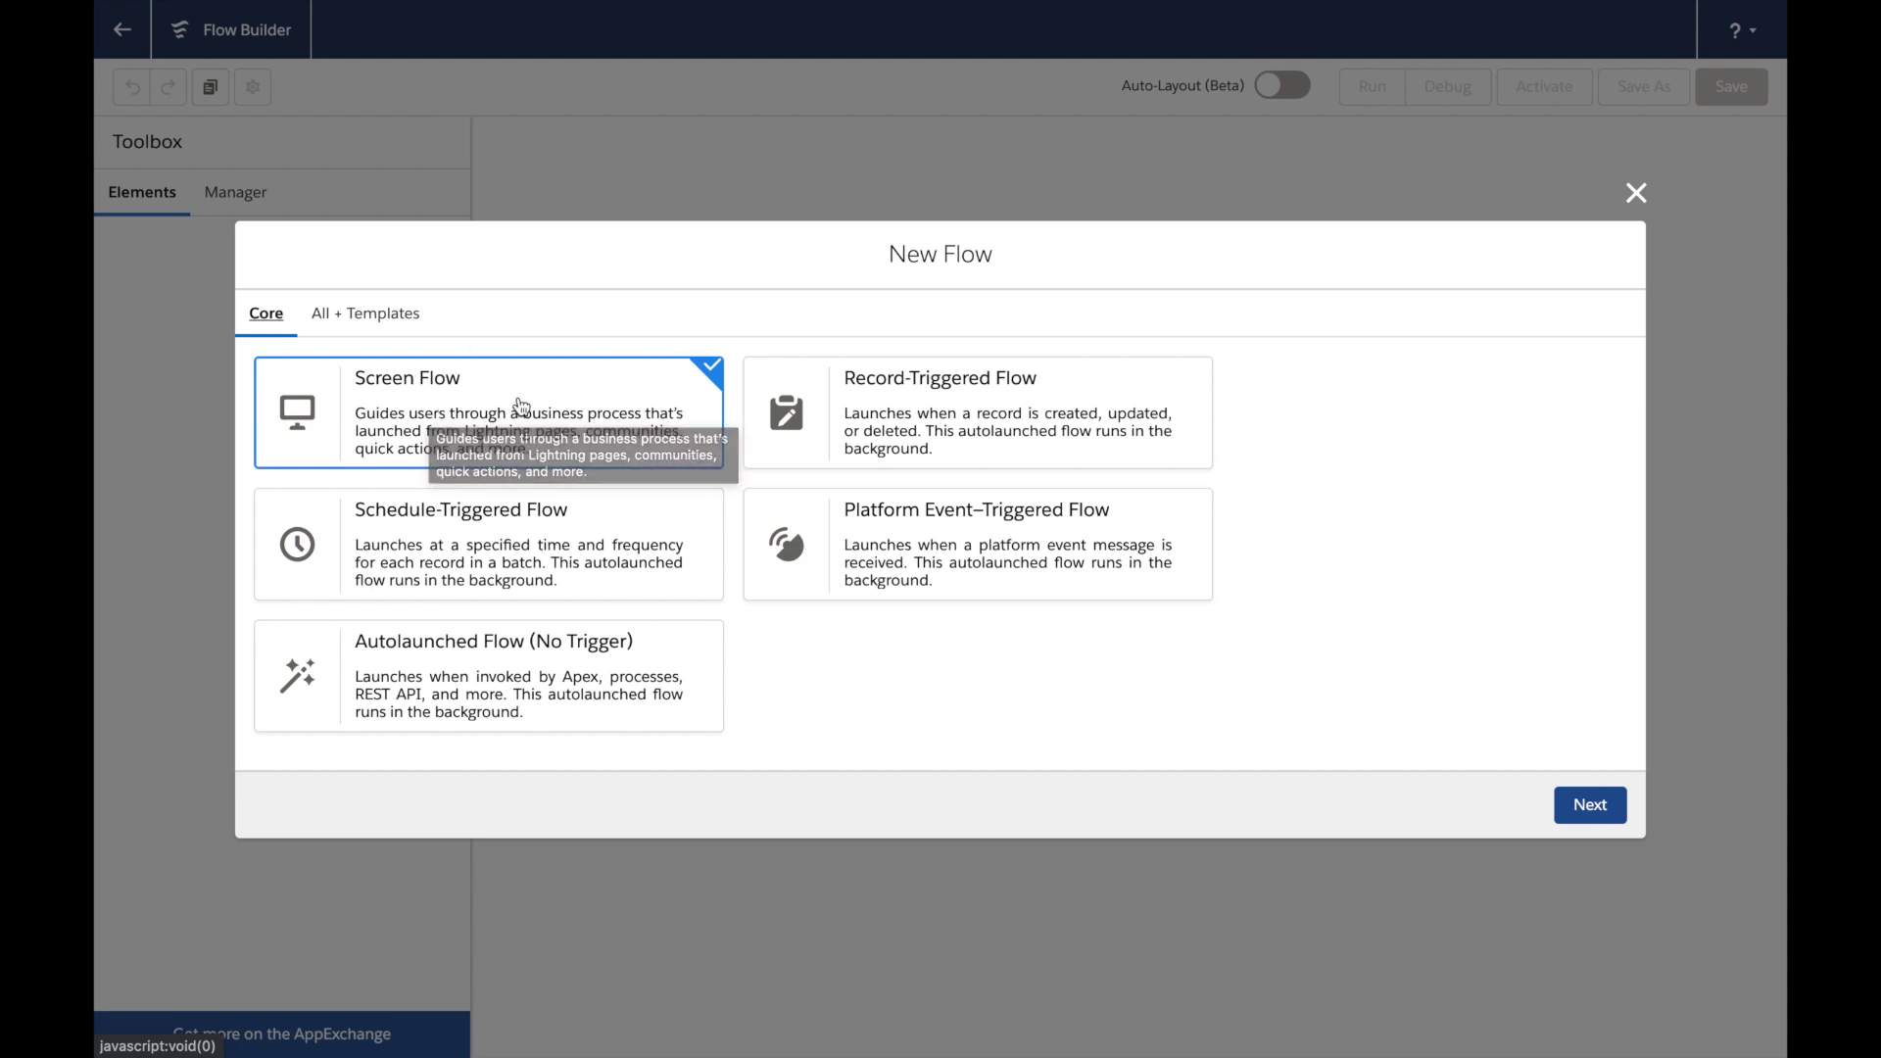
pyautogui.click(1608, 805)
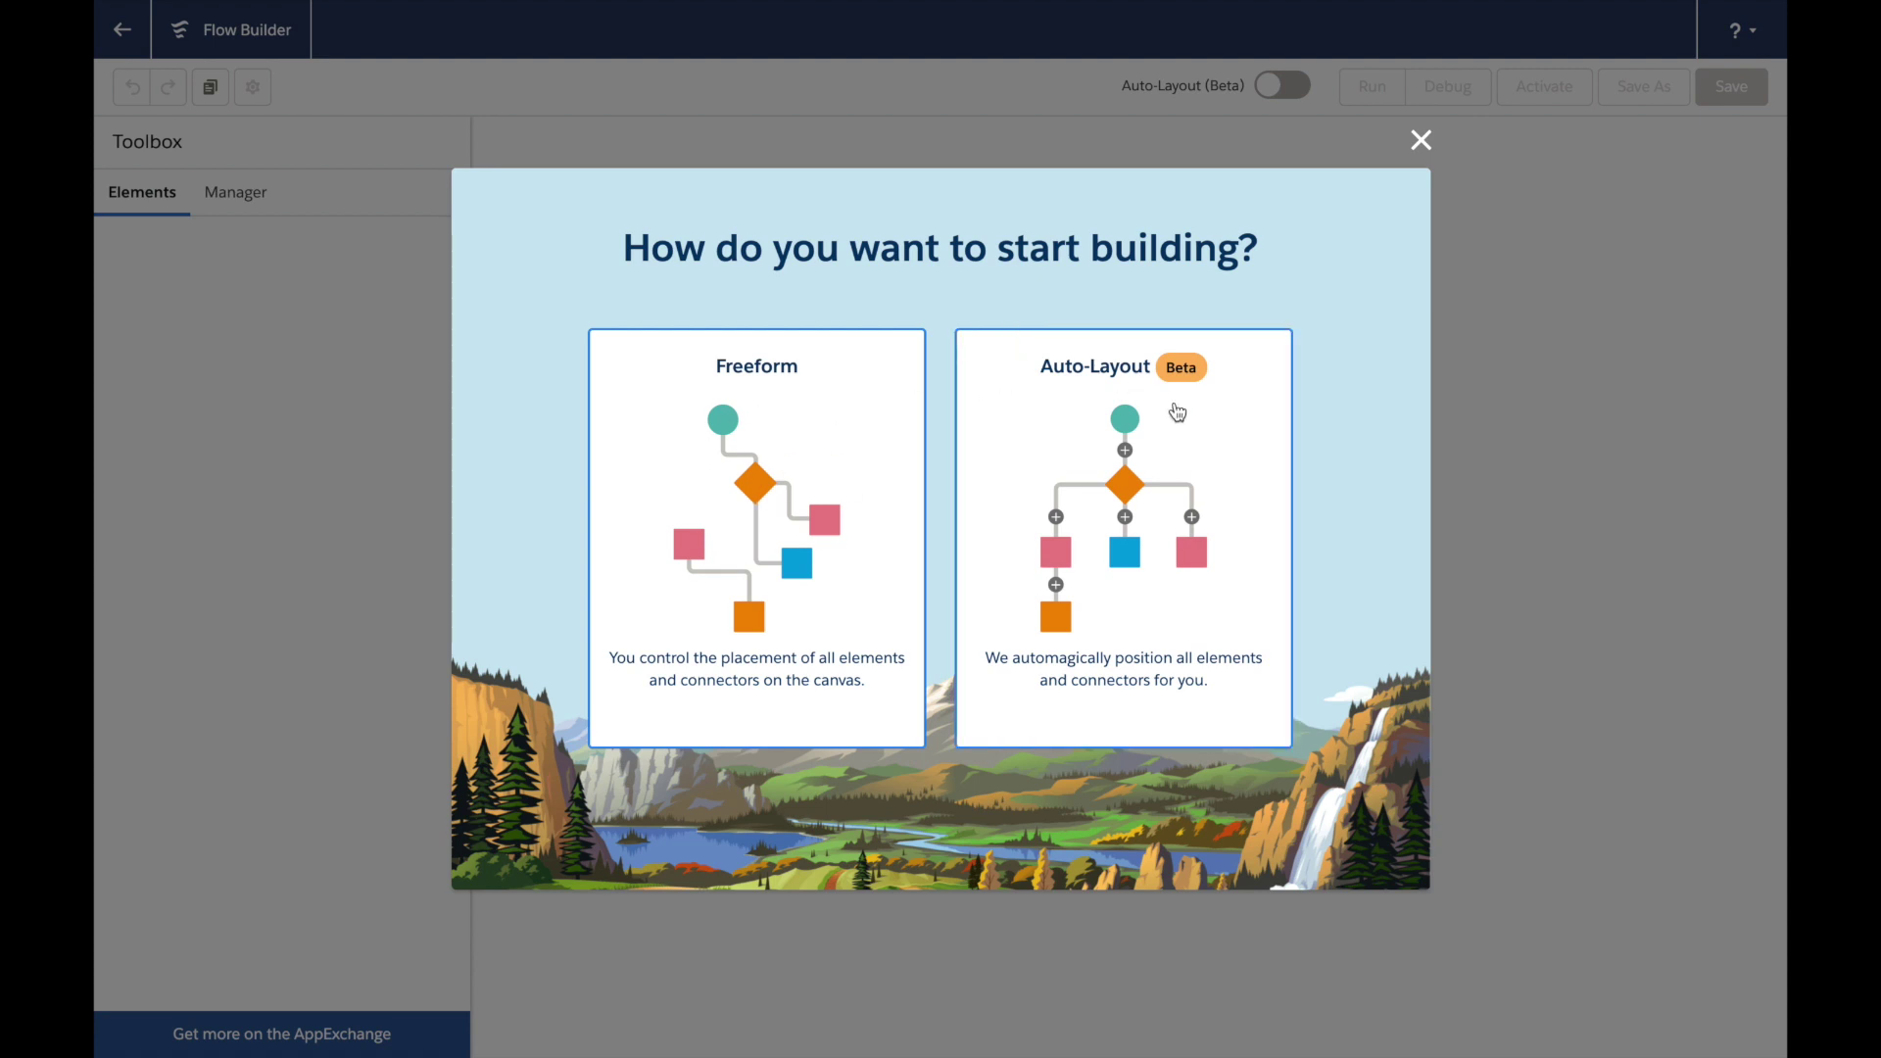
pyautogui.click(815, 457)
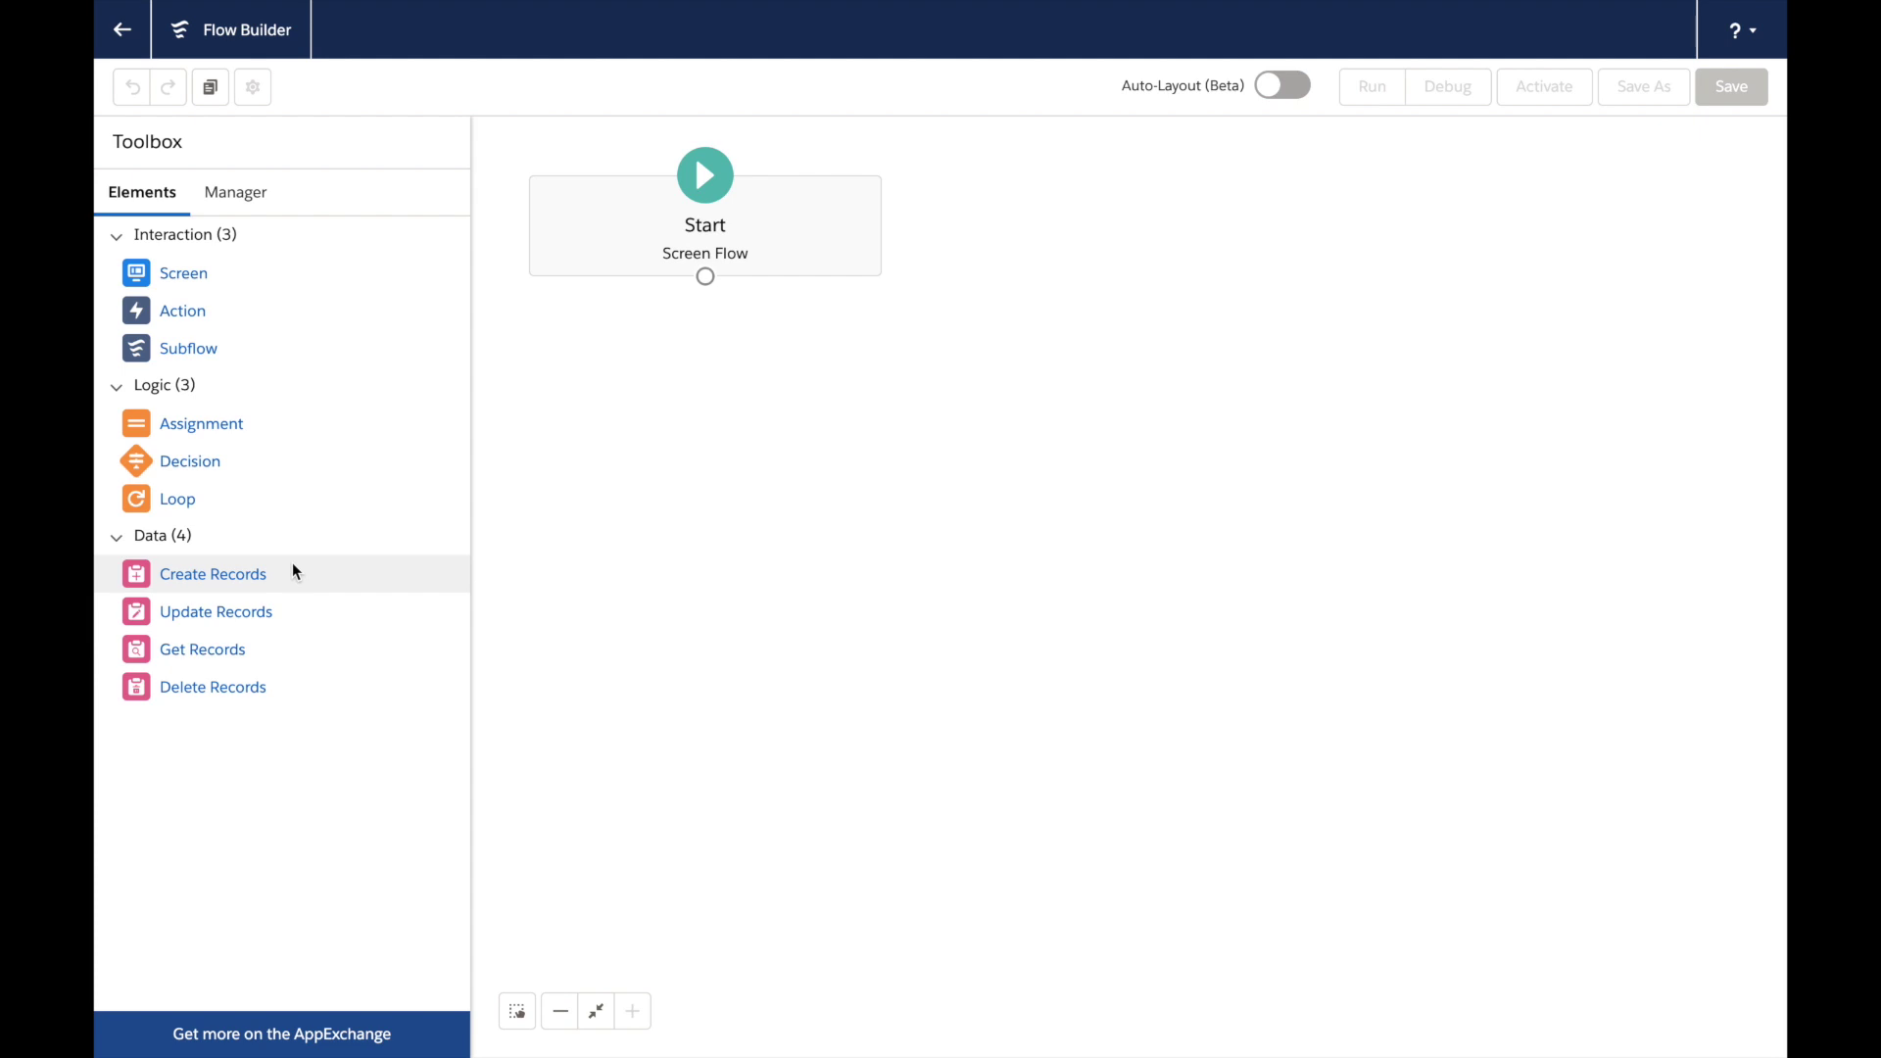
# Add a Screen element below Start, labelled "Enter Timesheet Detail" with the description "Enter timesheet screen flow"
pyautogui.click(189, 279)
pyautogui.moveTo(191, 284); pyautogui.dragTo(701, 402)
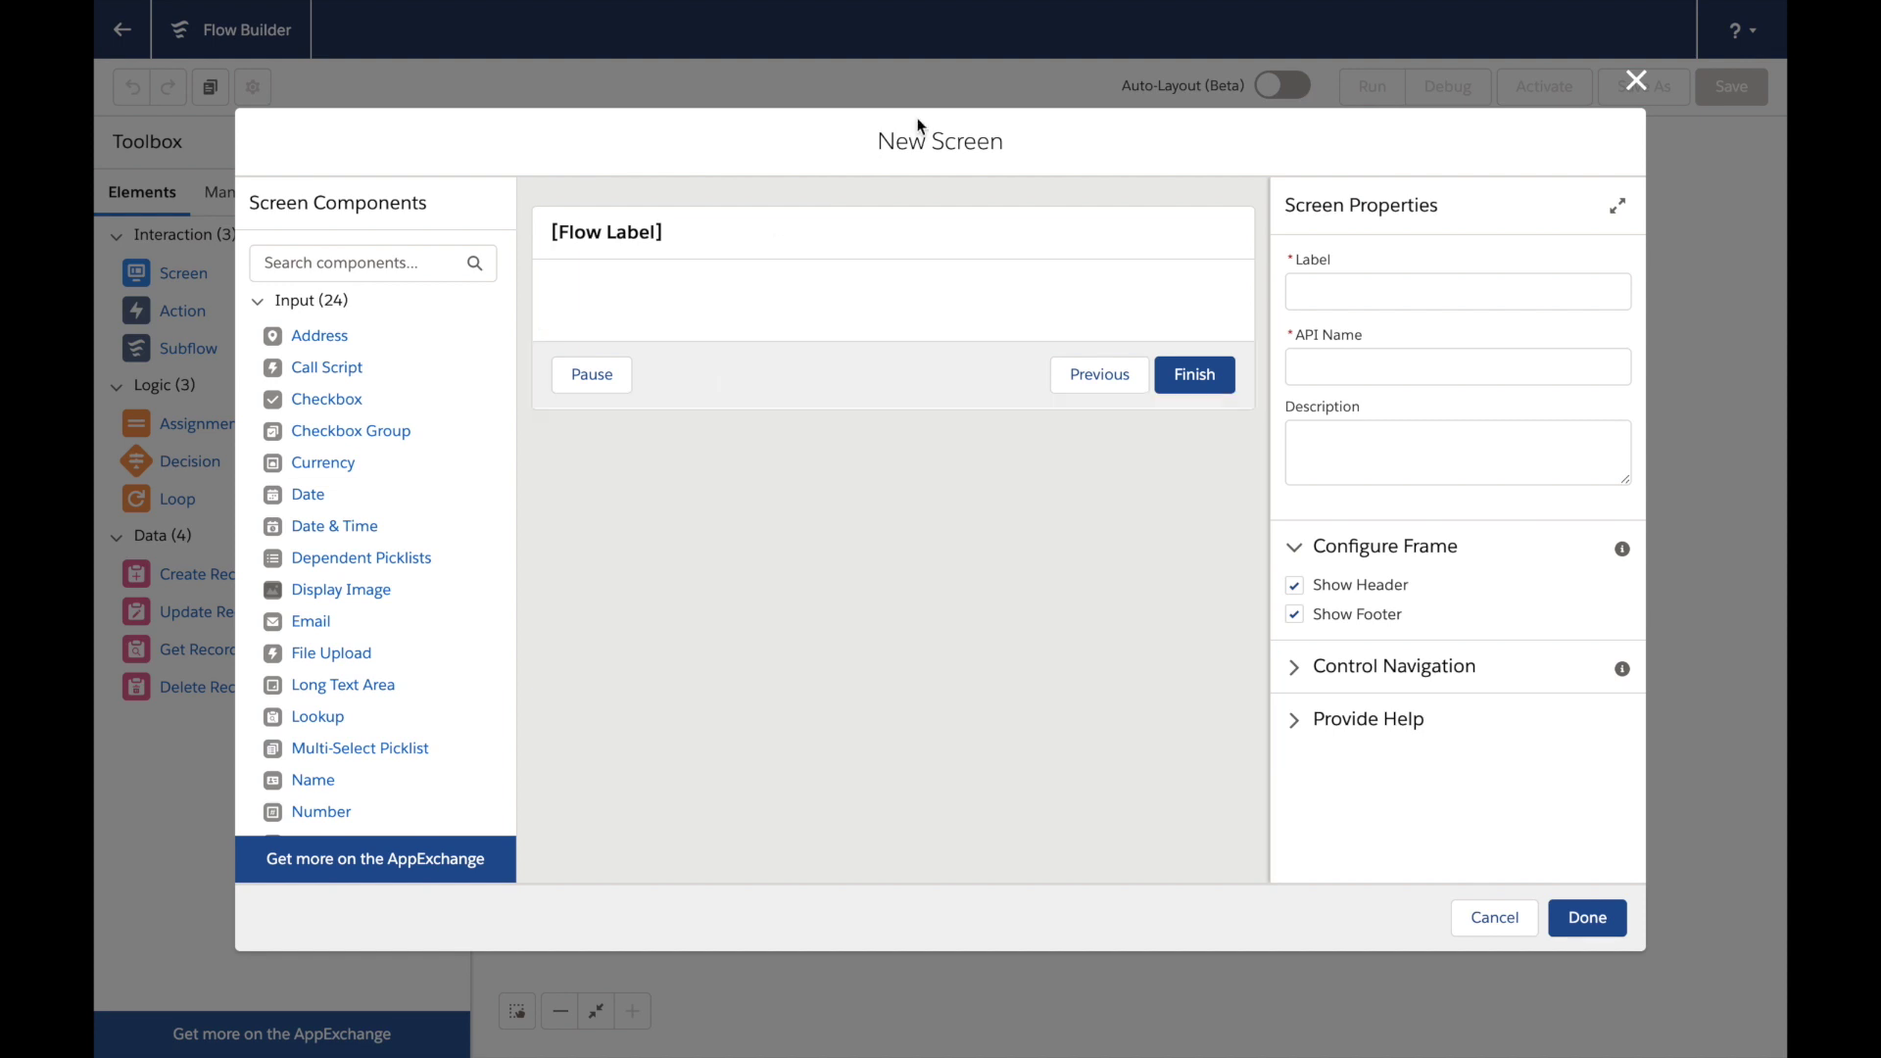
pyautogui.click(1372, 294)
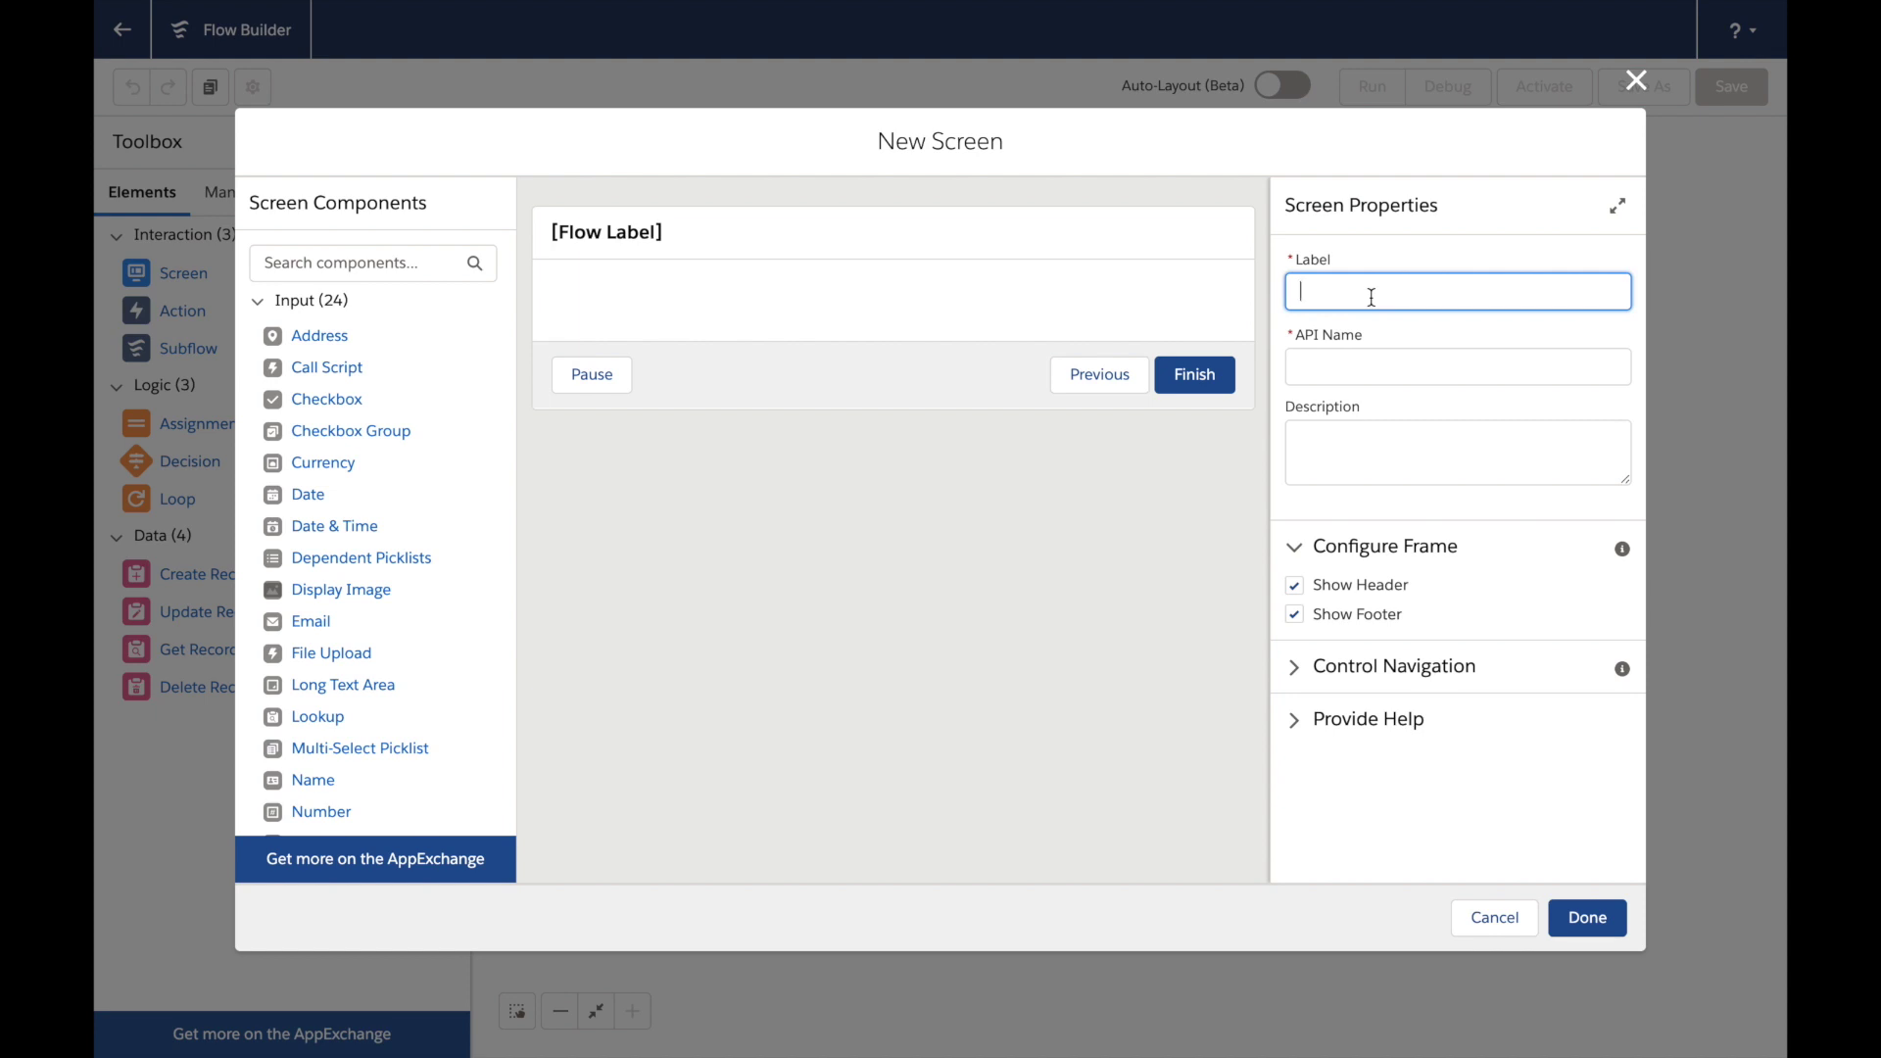
pyautogui.write('Enter Timesheet Detail')
pyautogui.press('Tab')
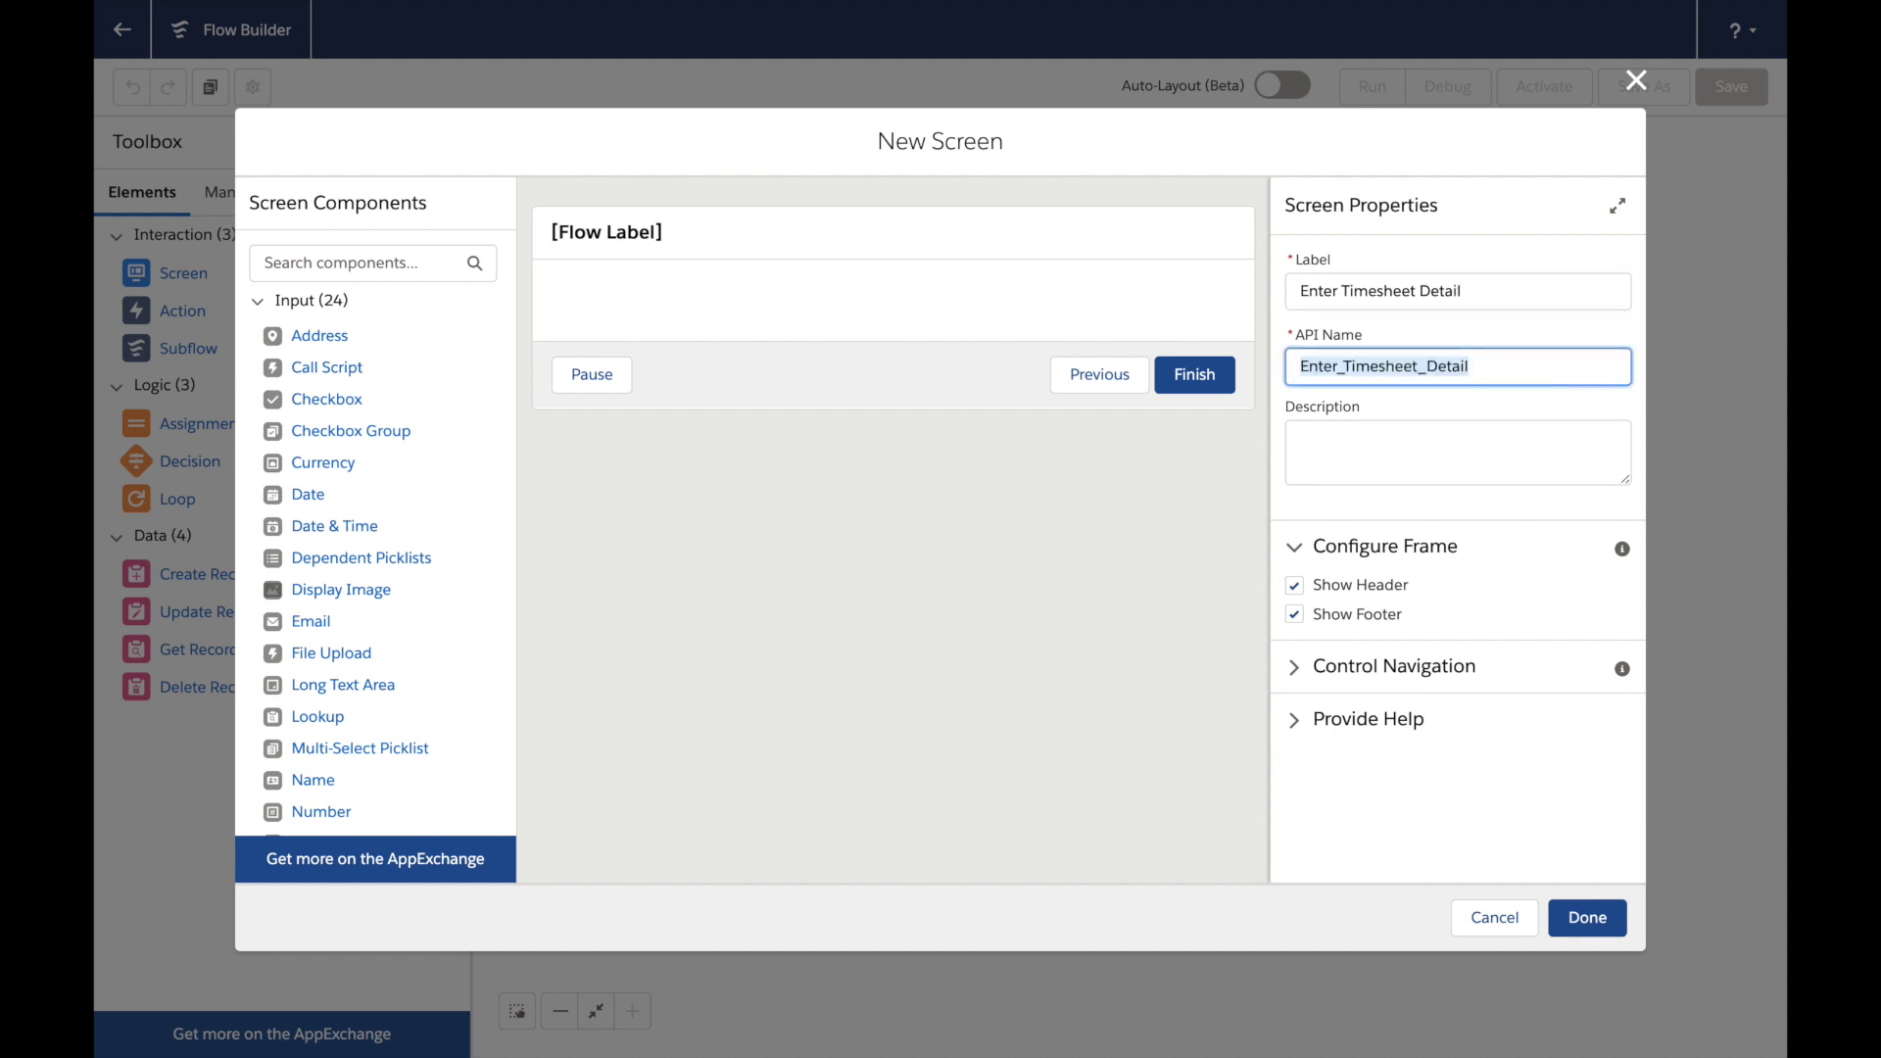
pyautogui.press('Tab')
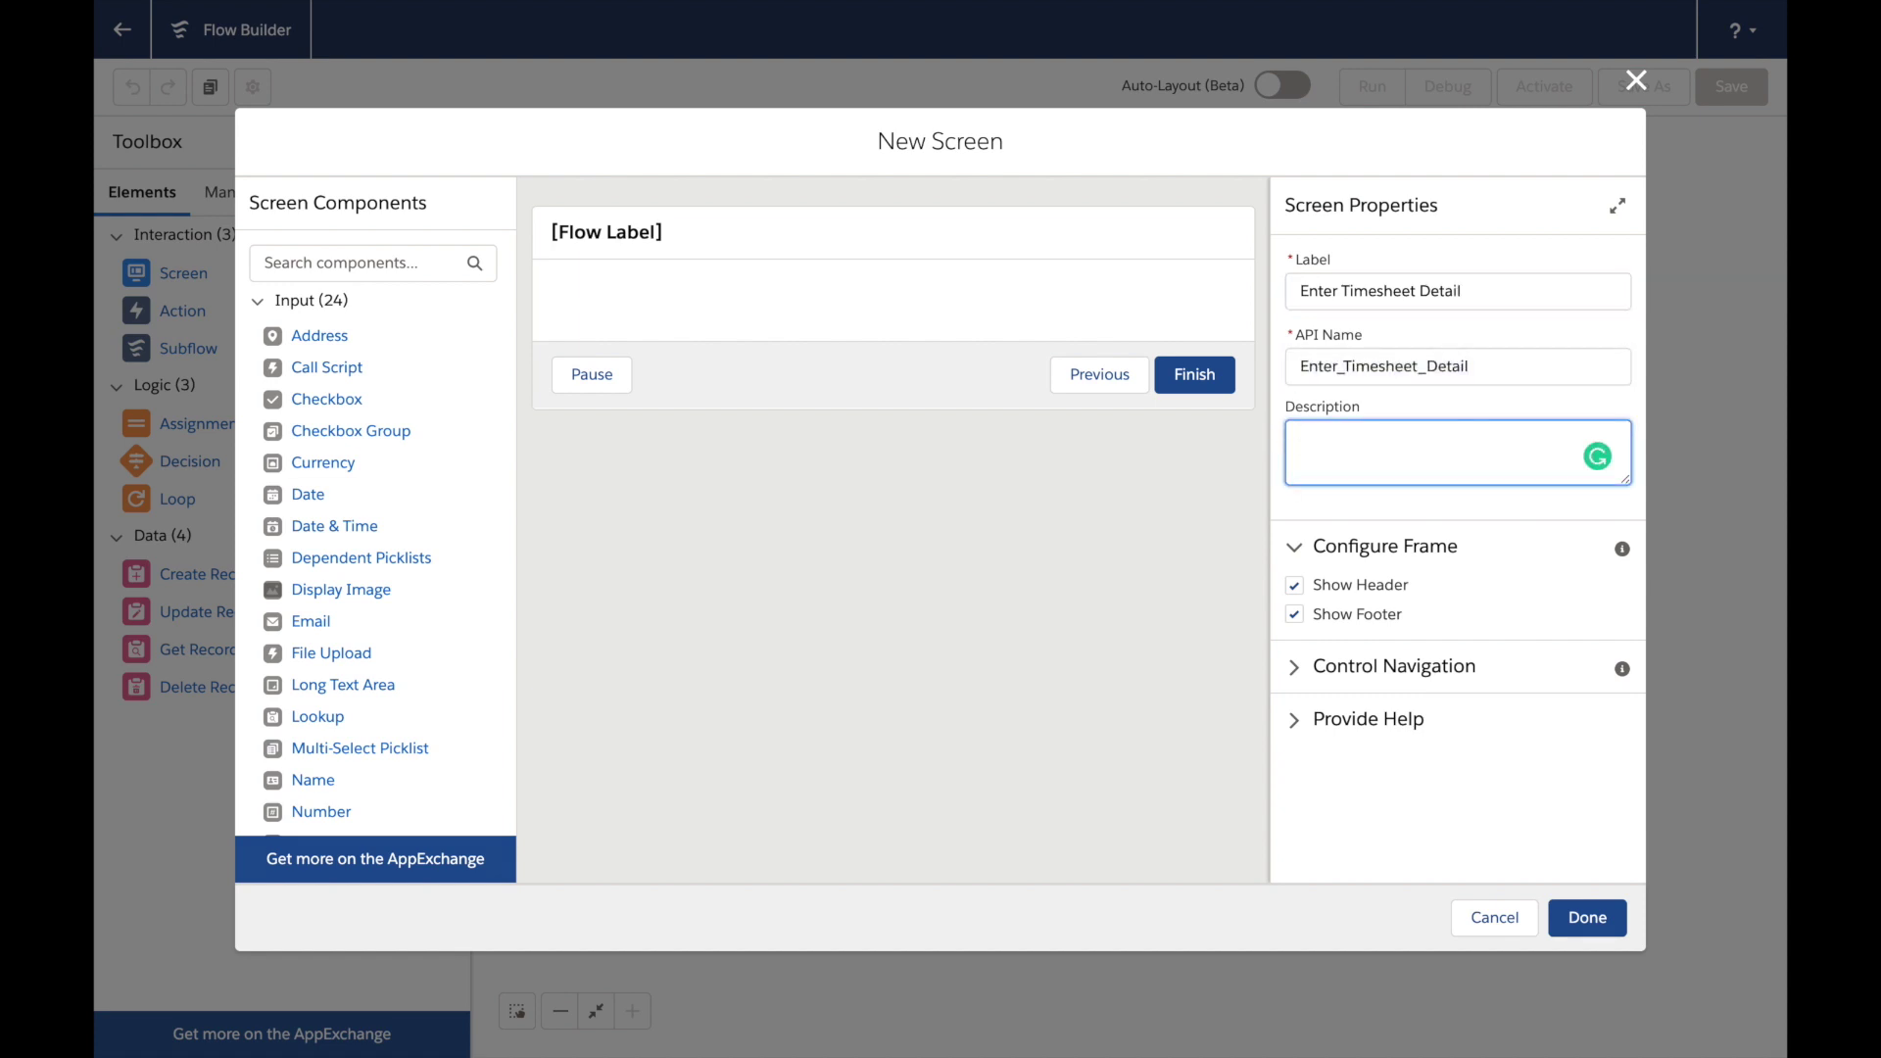
pyautogui.write('Enter timesheet screen flow')
# Add a Text component to the screen, label it "Task Description" and make it required
pyautogui.scroll(-2, 429, 661)
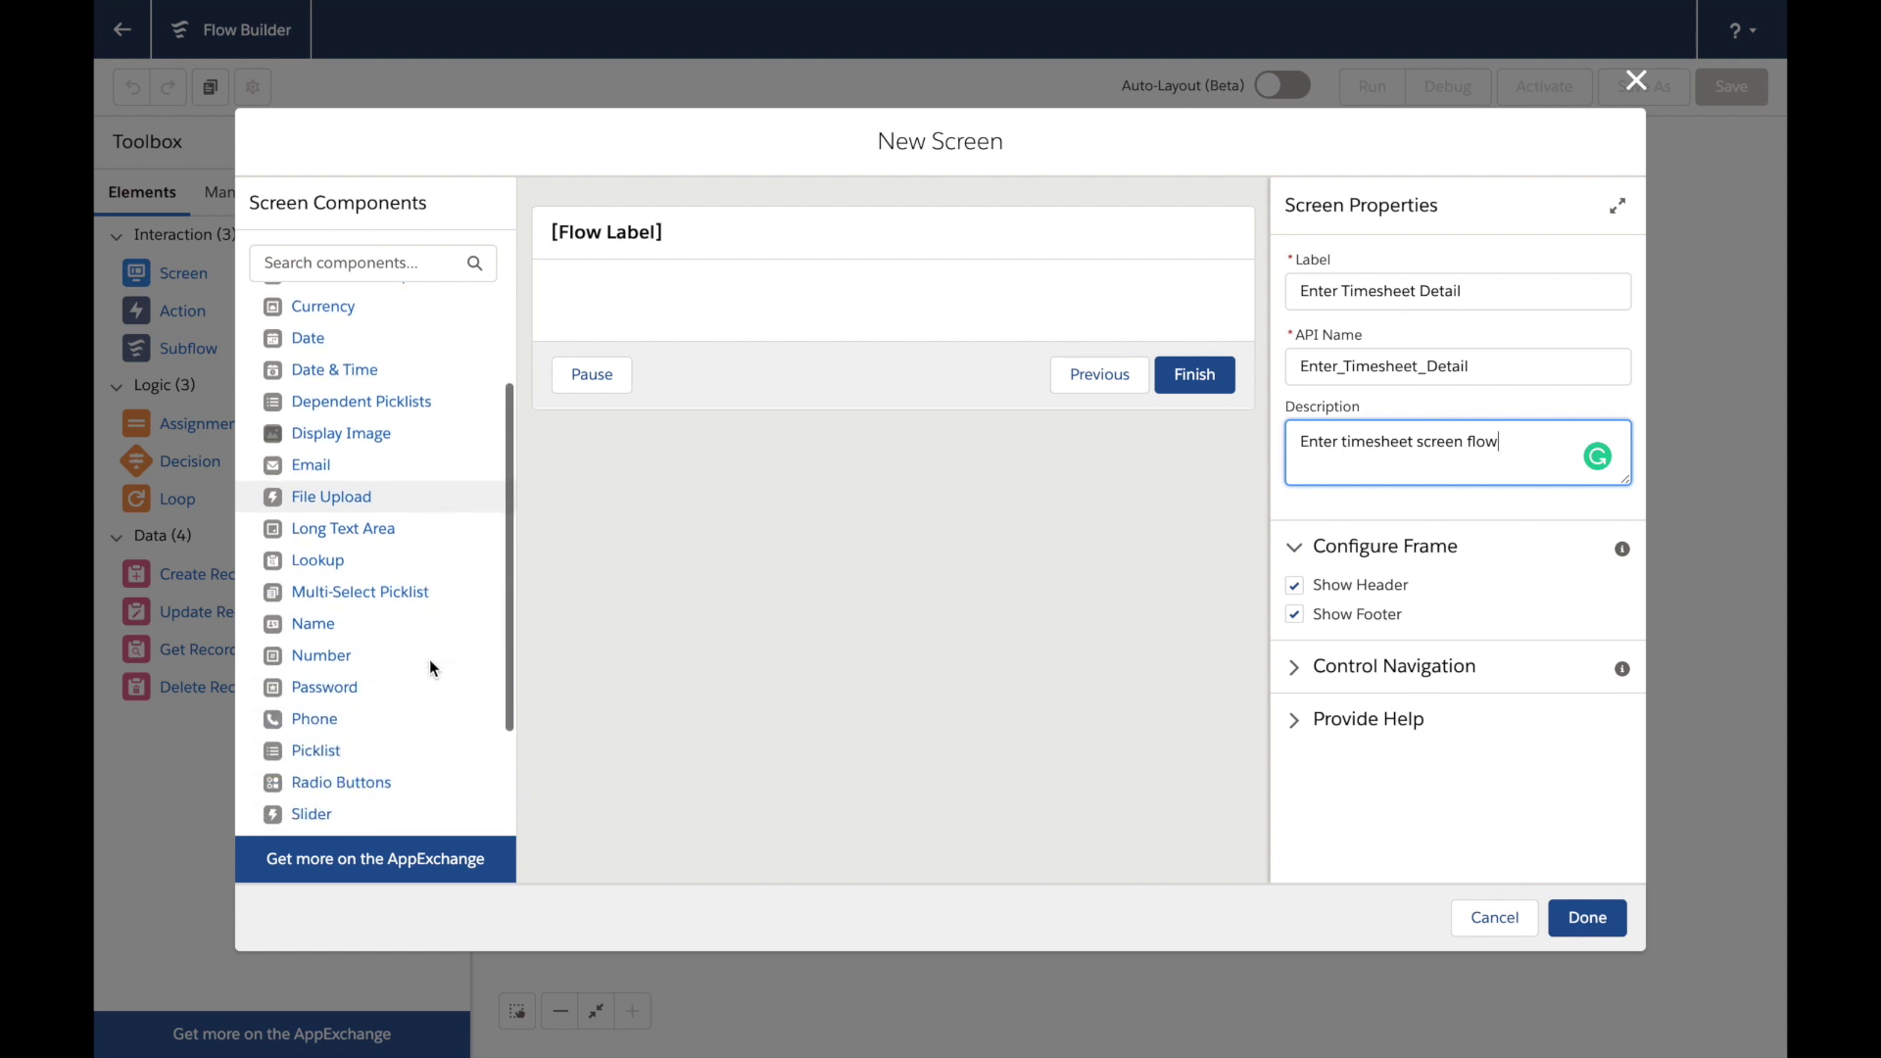
pyautogui.scroll(3, 429, 660)
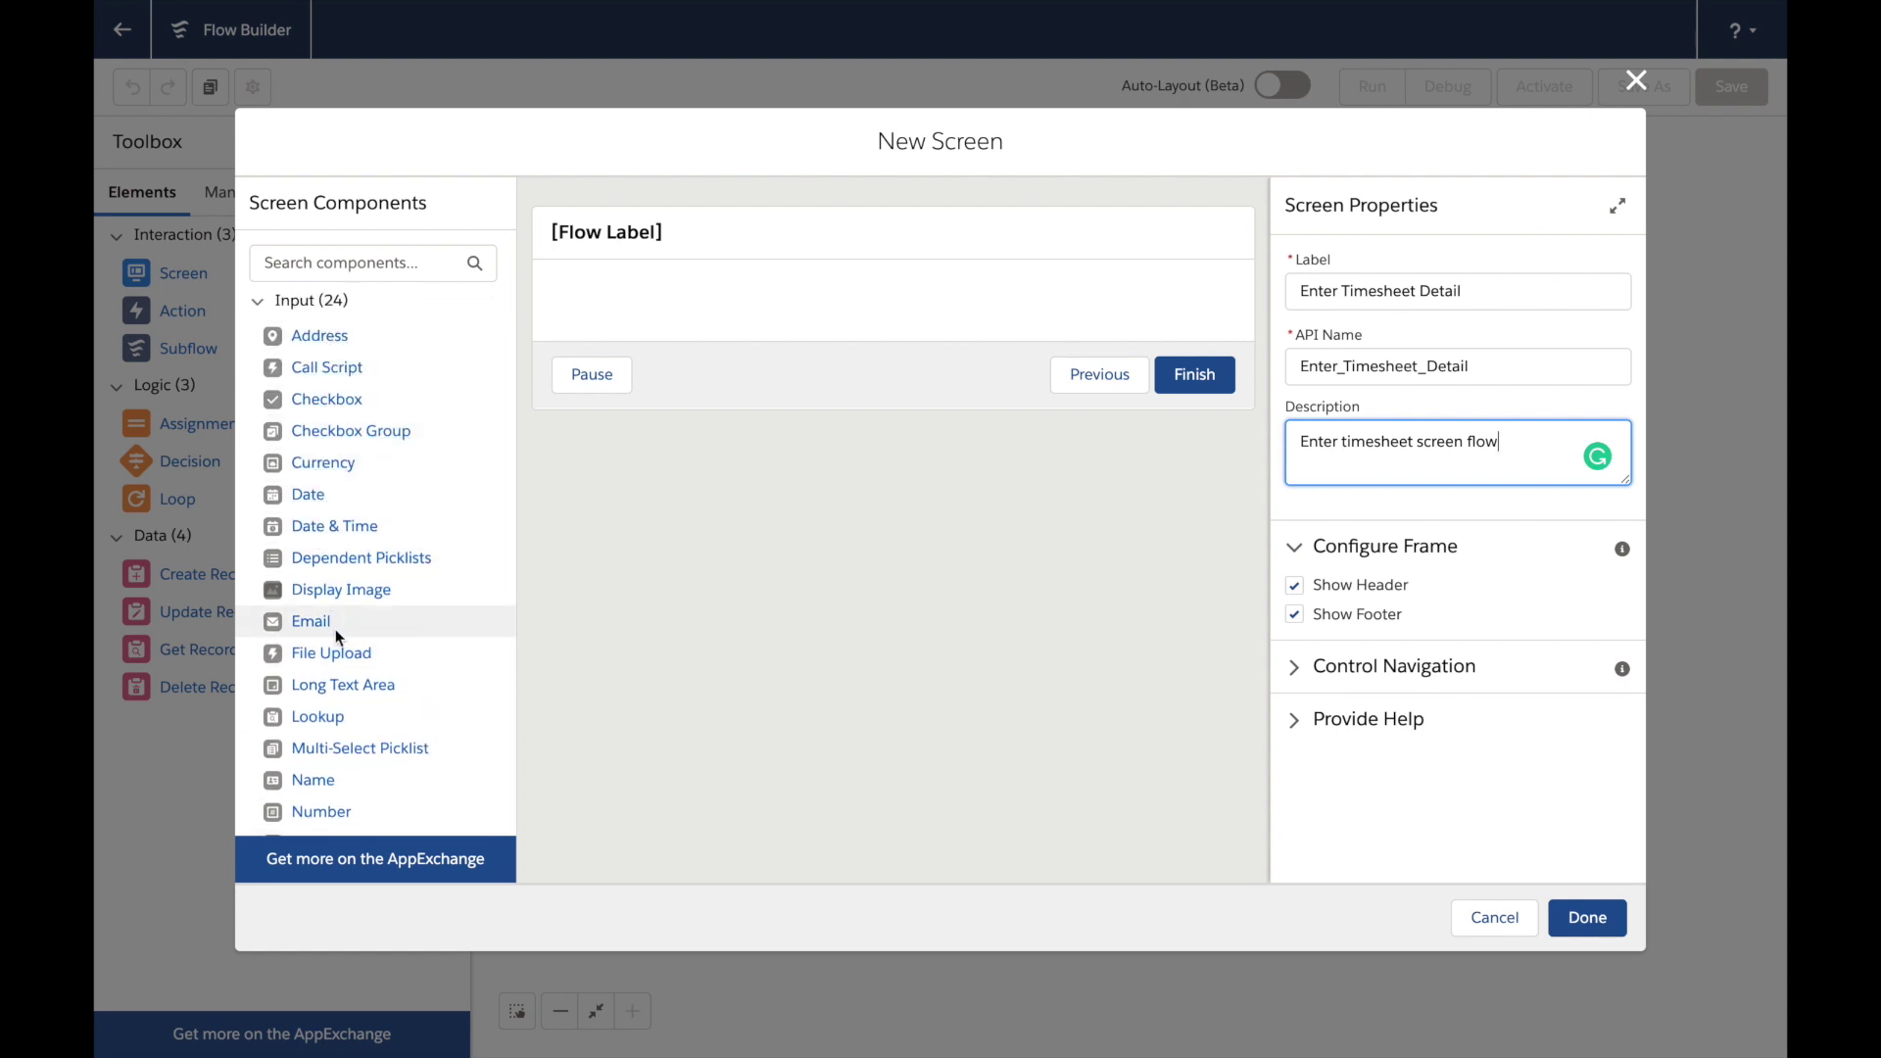
pyautogui.scroll(-2, 346, 668)
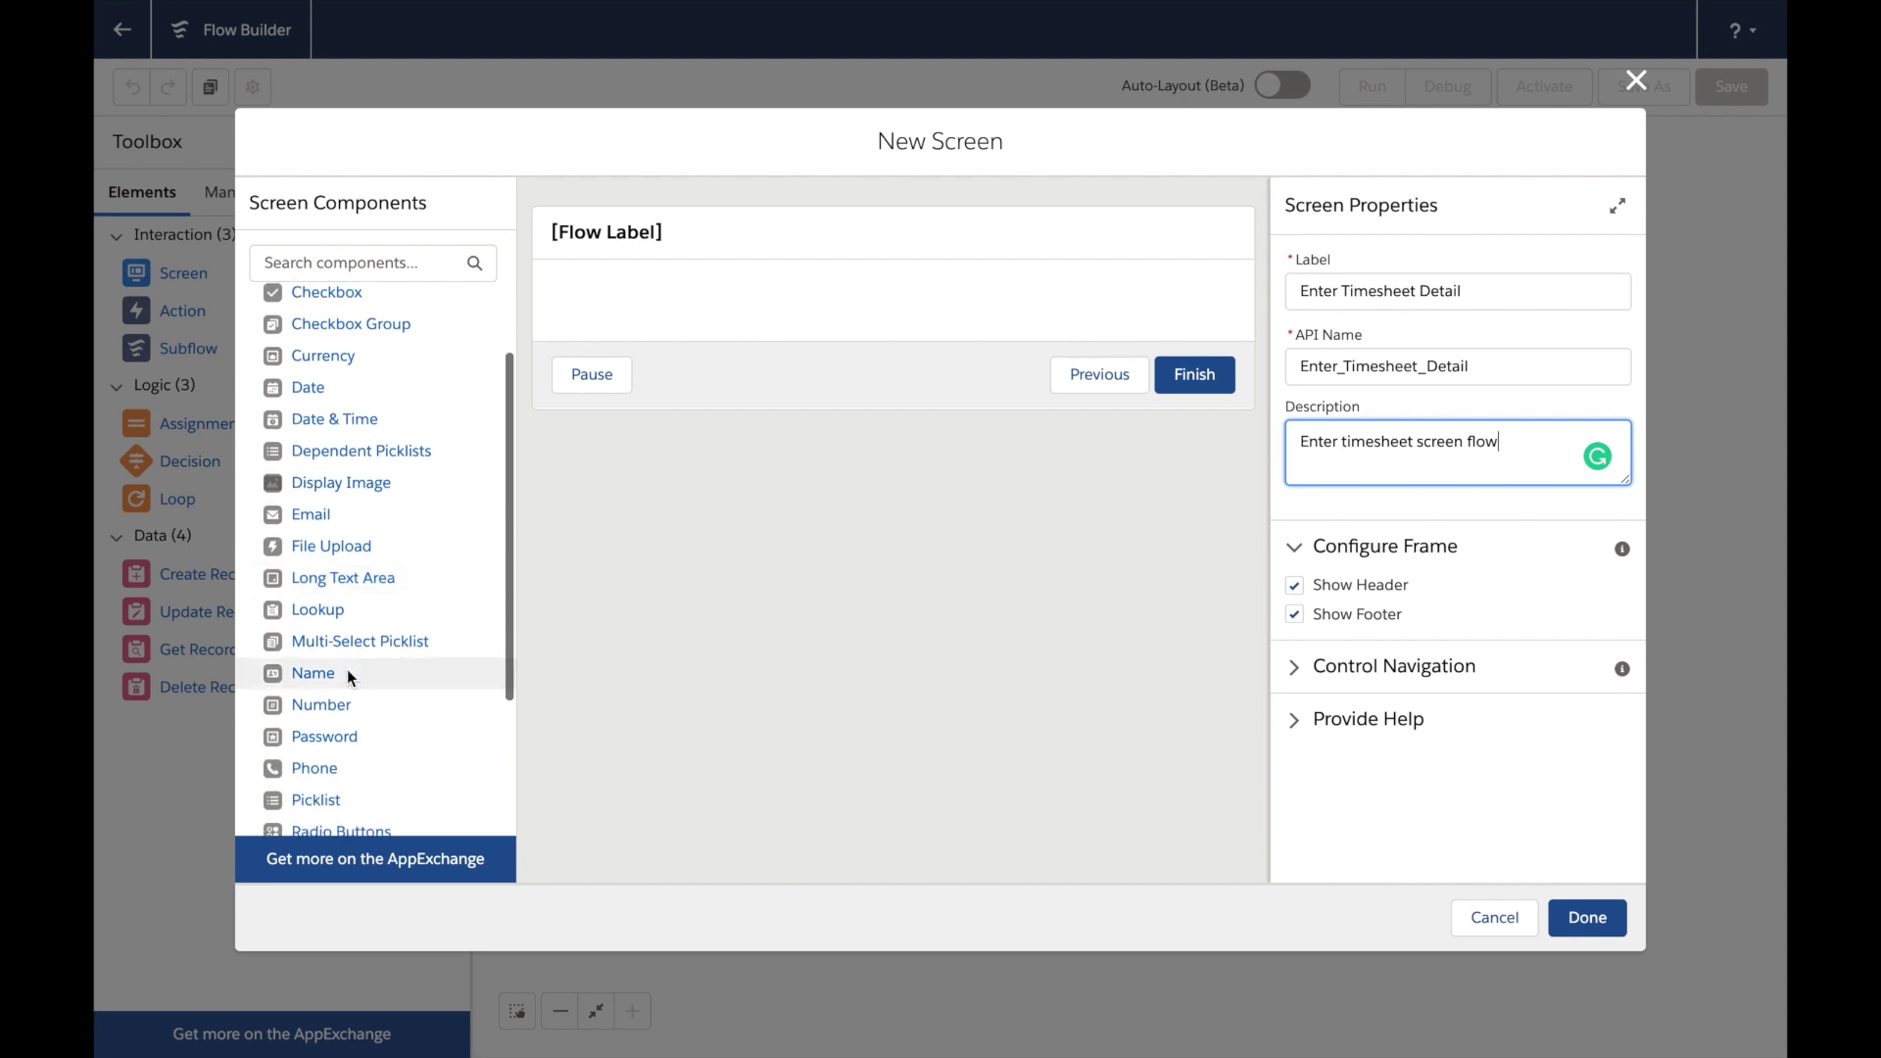
pyautogui.scroll(-4, 347, 668)
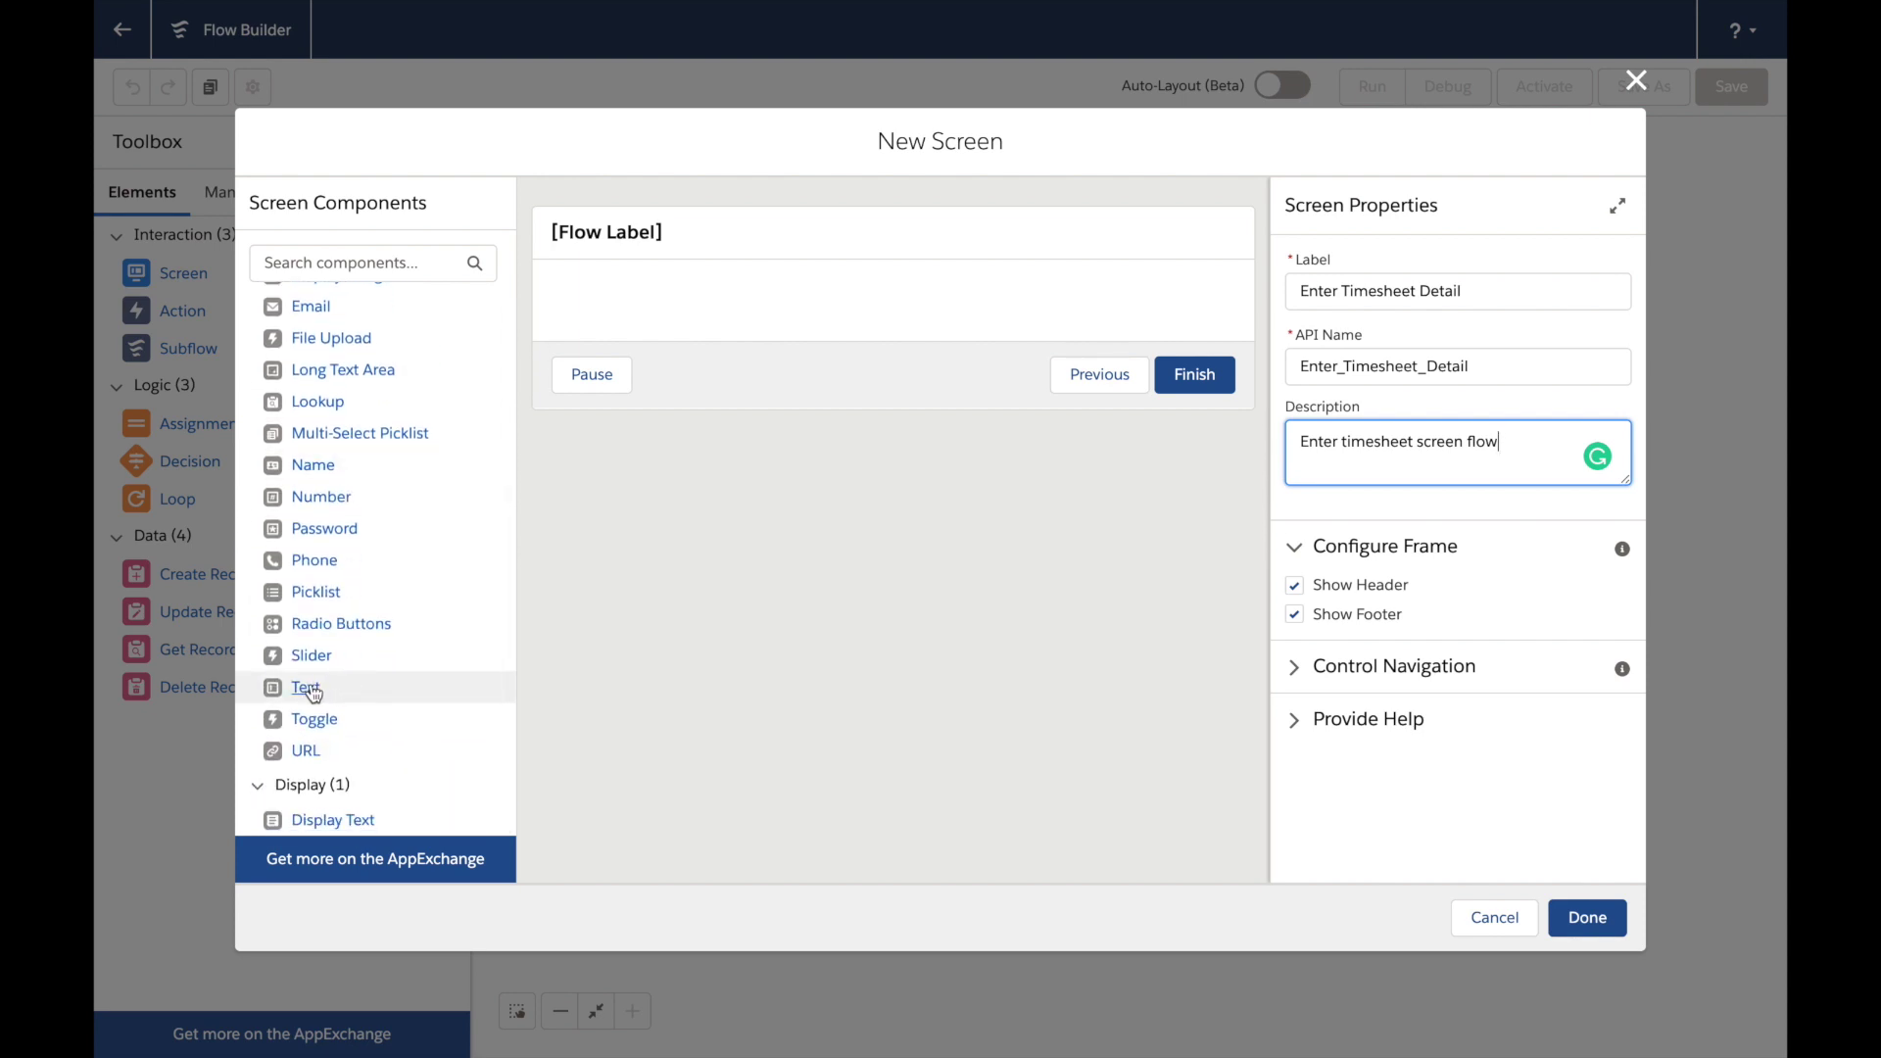
pyautogui.moveTo(311, 691); pyautogui.dragTo(668, 292)
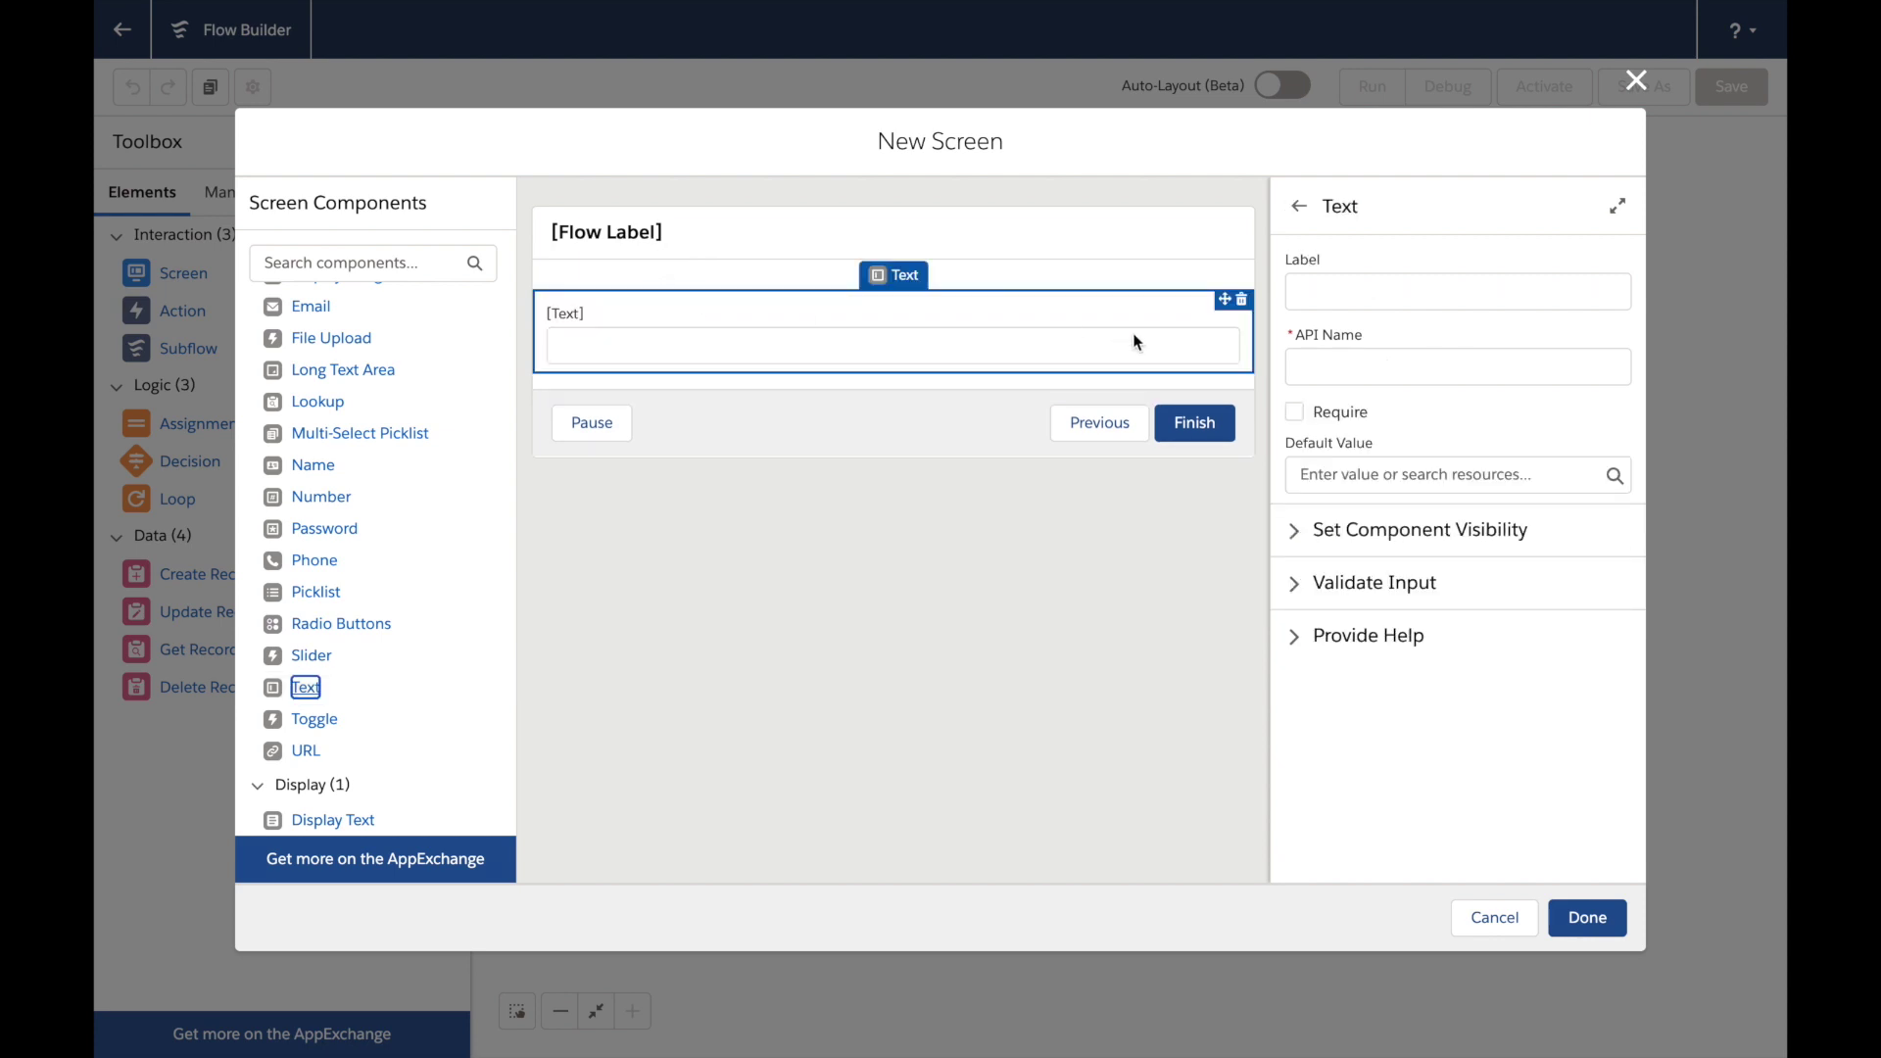
pyautogui.click(1367, 294)
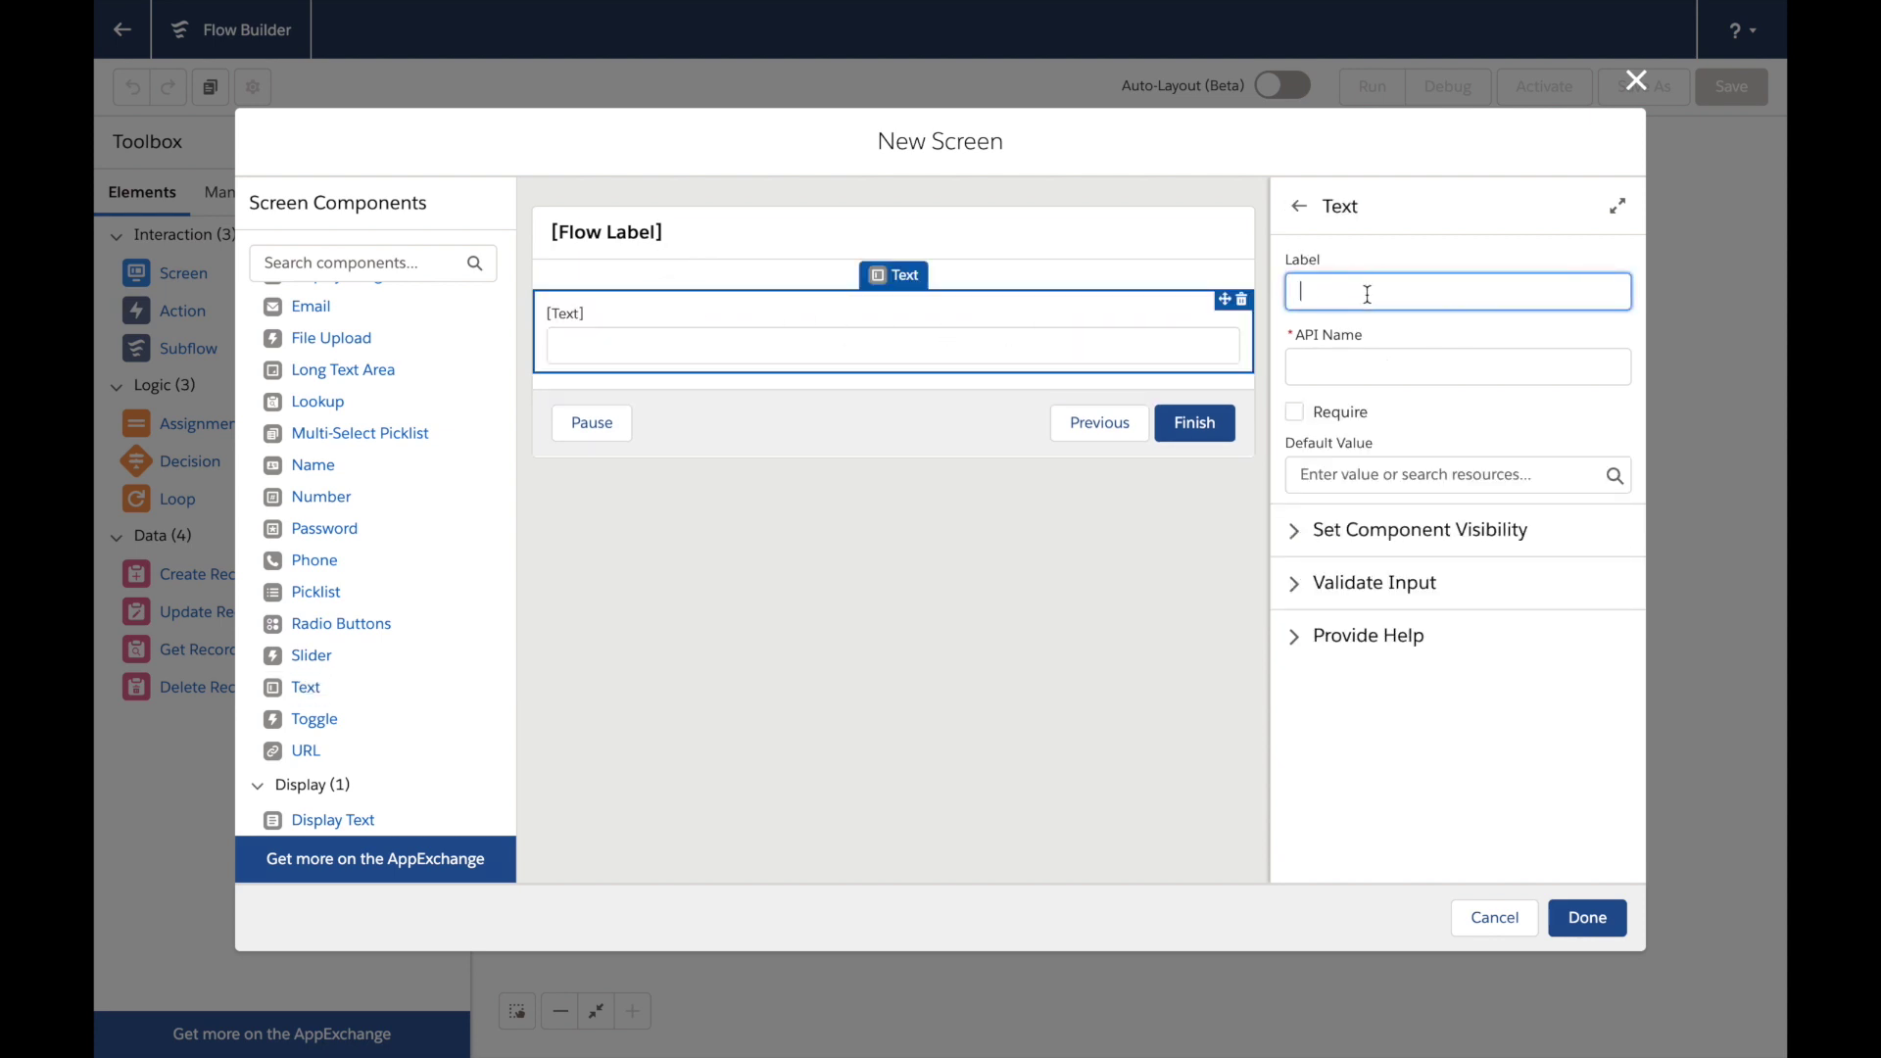
pyautogui.write('Task Description')
pyautogui.press('Tab')
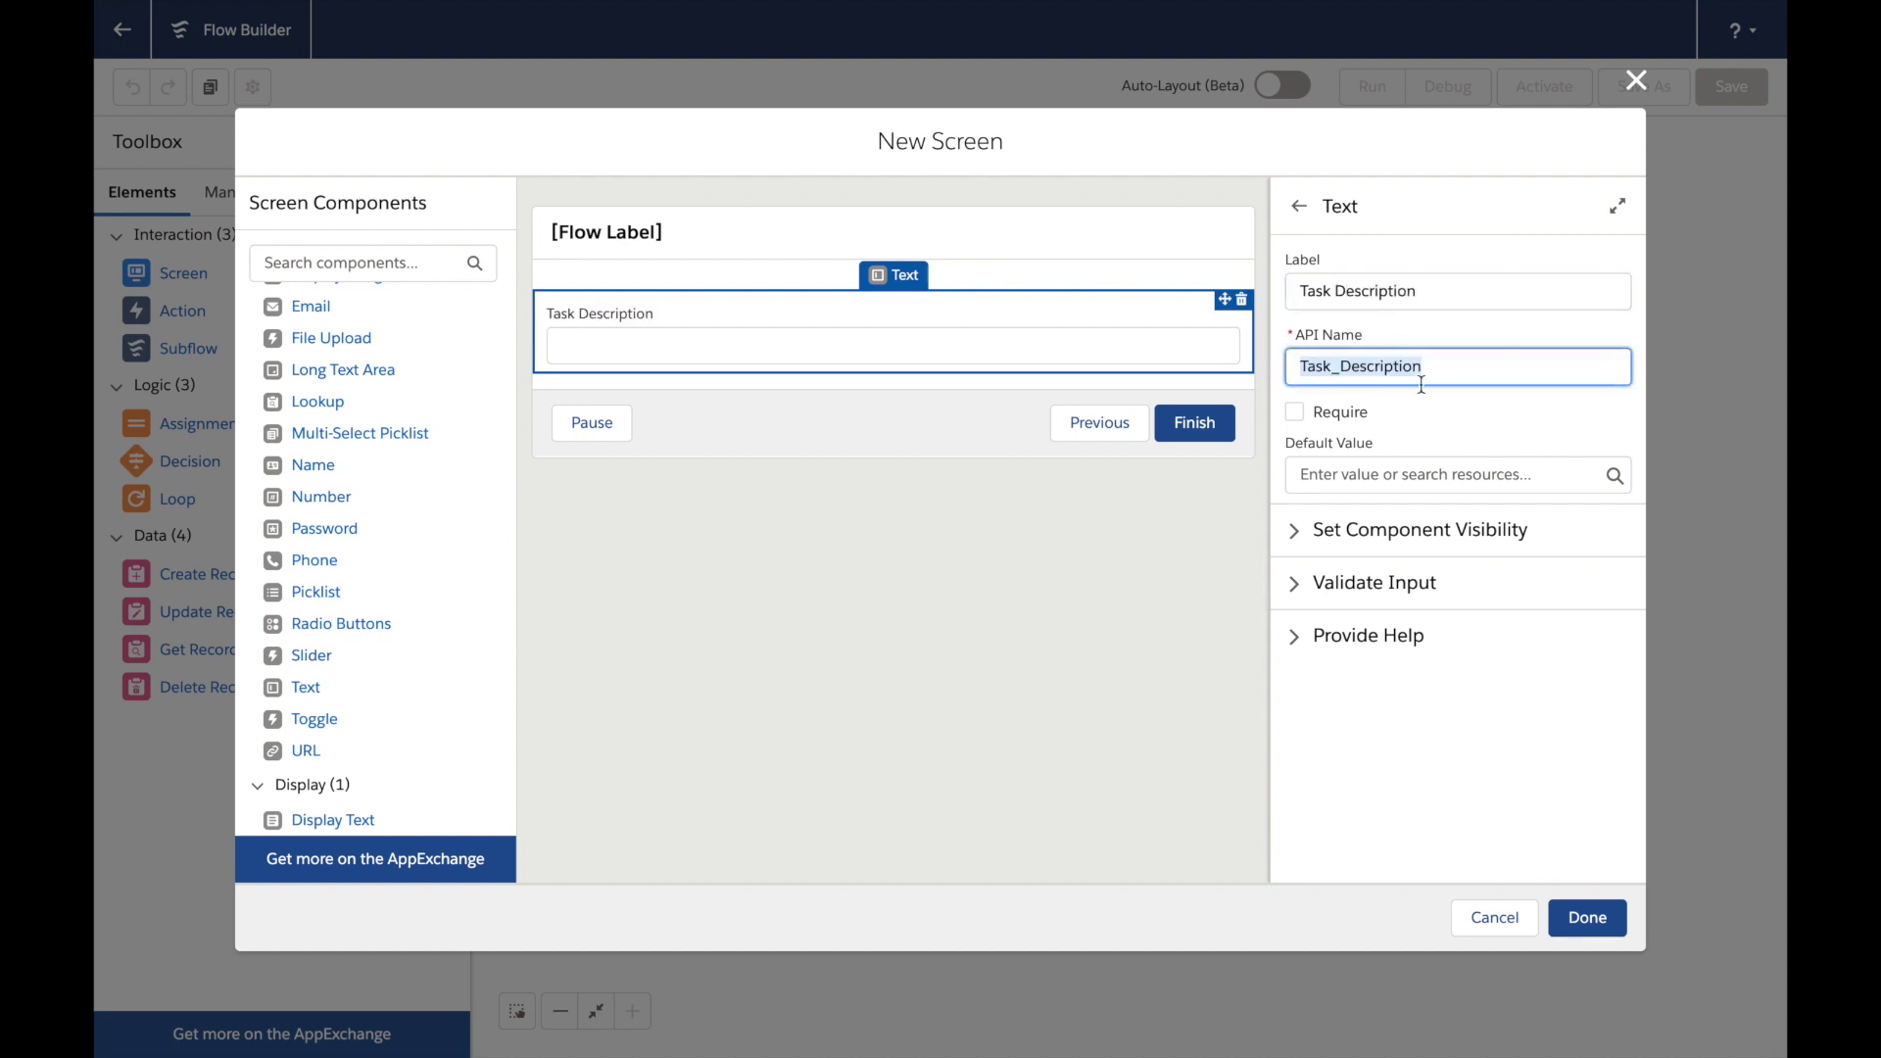
pyautogui.click(1294, 413)
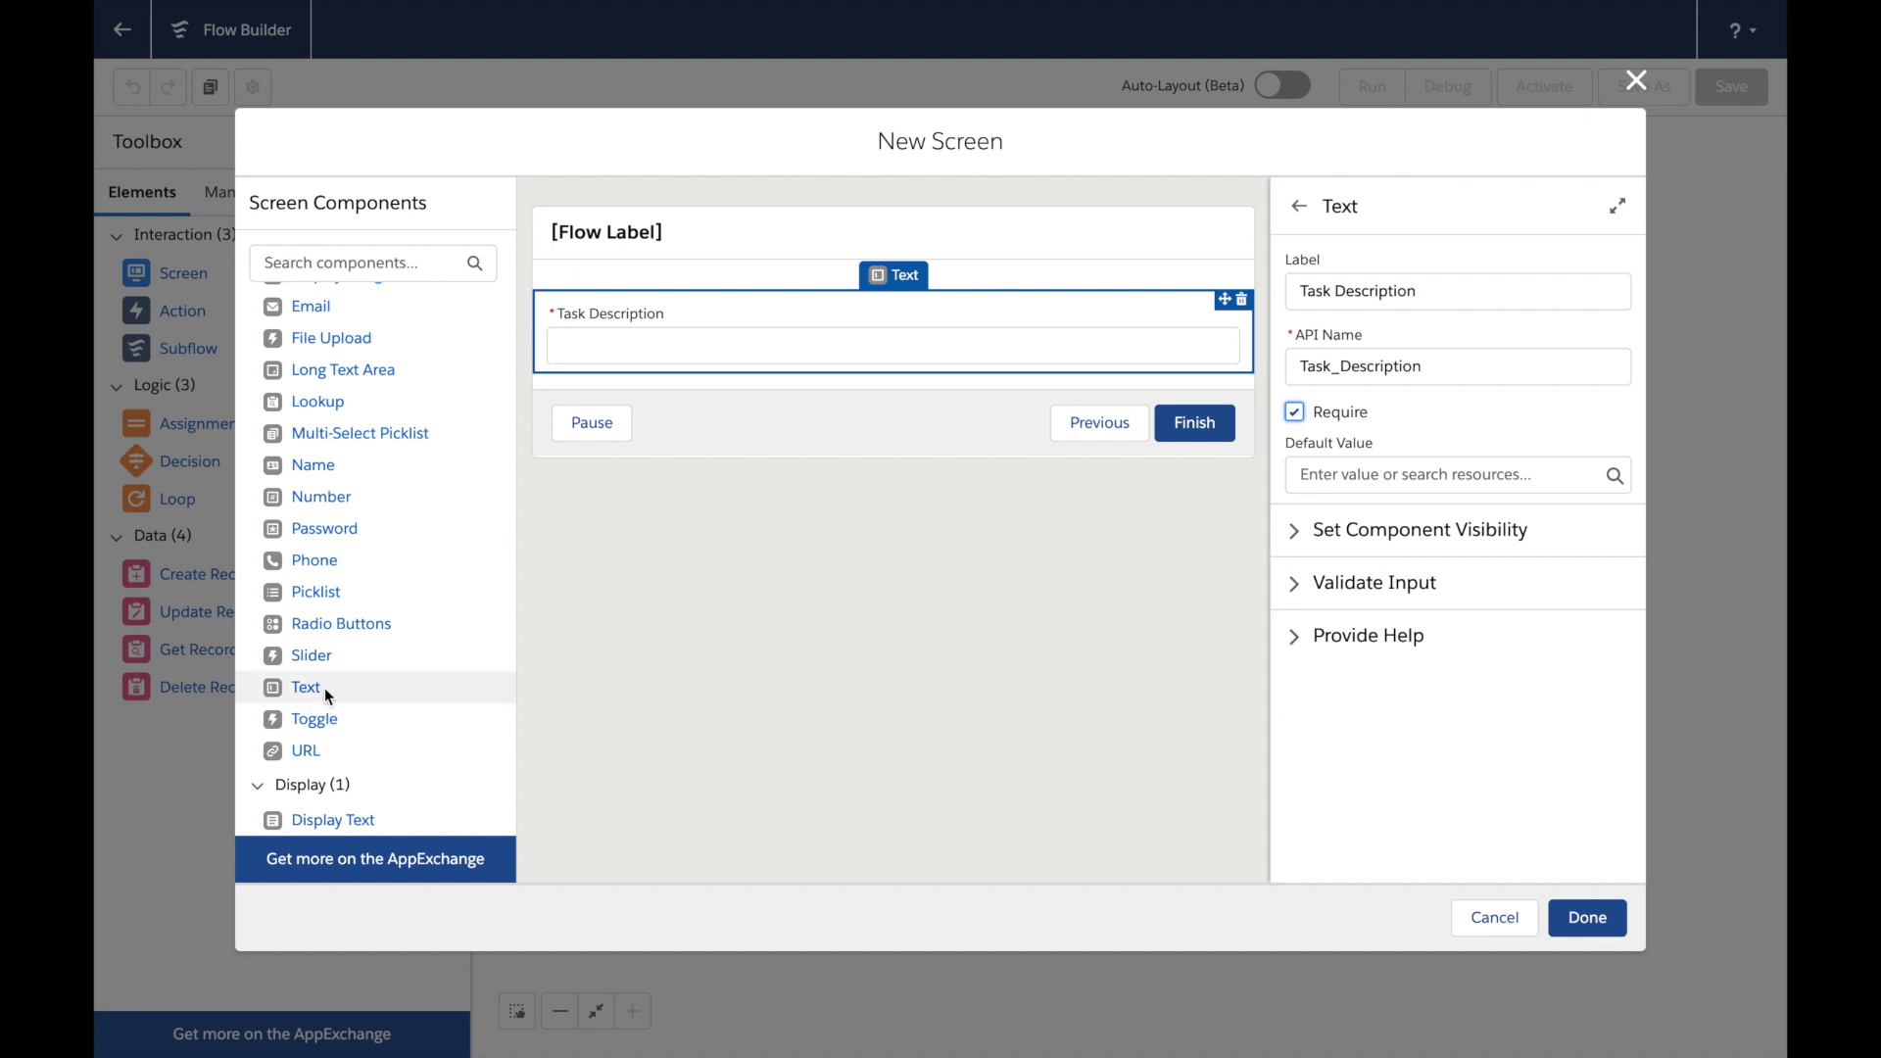
# Add a Date component below Task Description, label it "Timesheet Date" and make it required
pyautogui.scroll(1, 325, 681)
pyautogui.scroll(3, 323, 678)
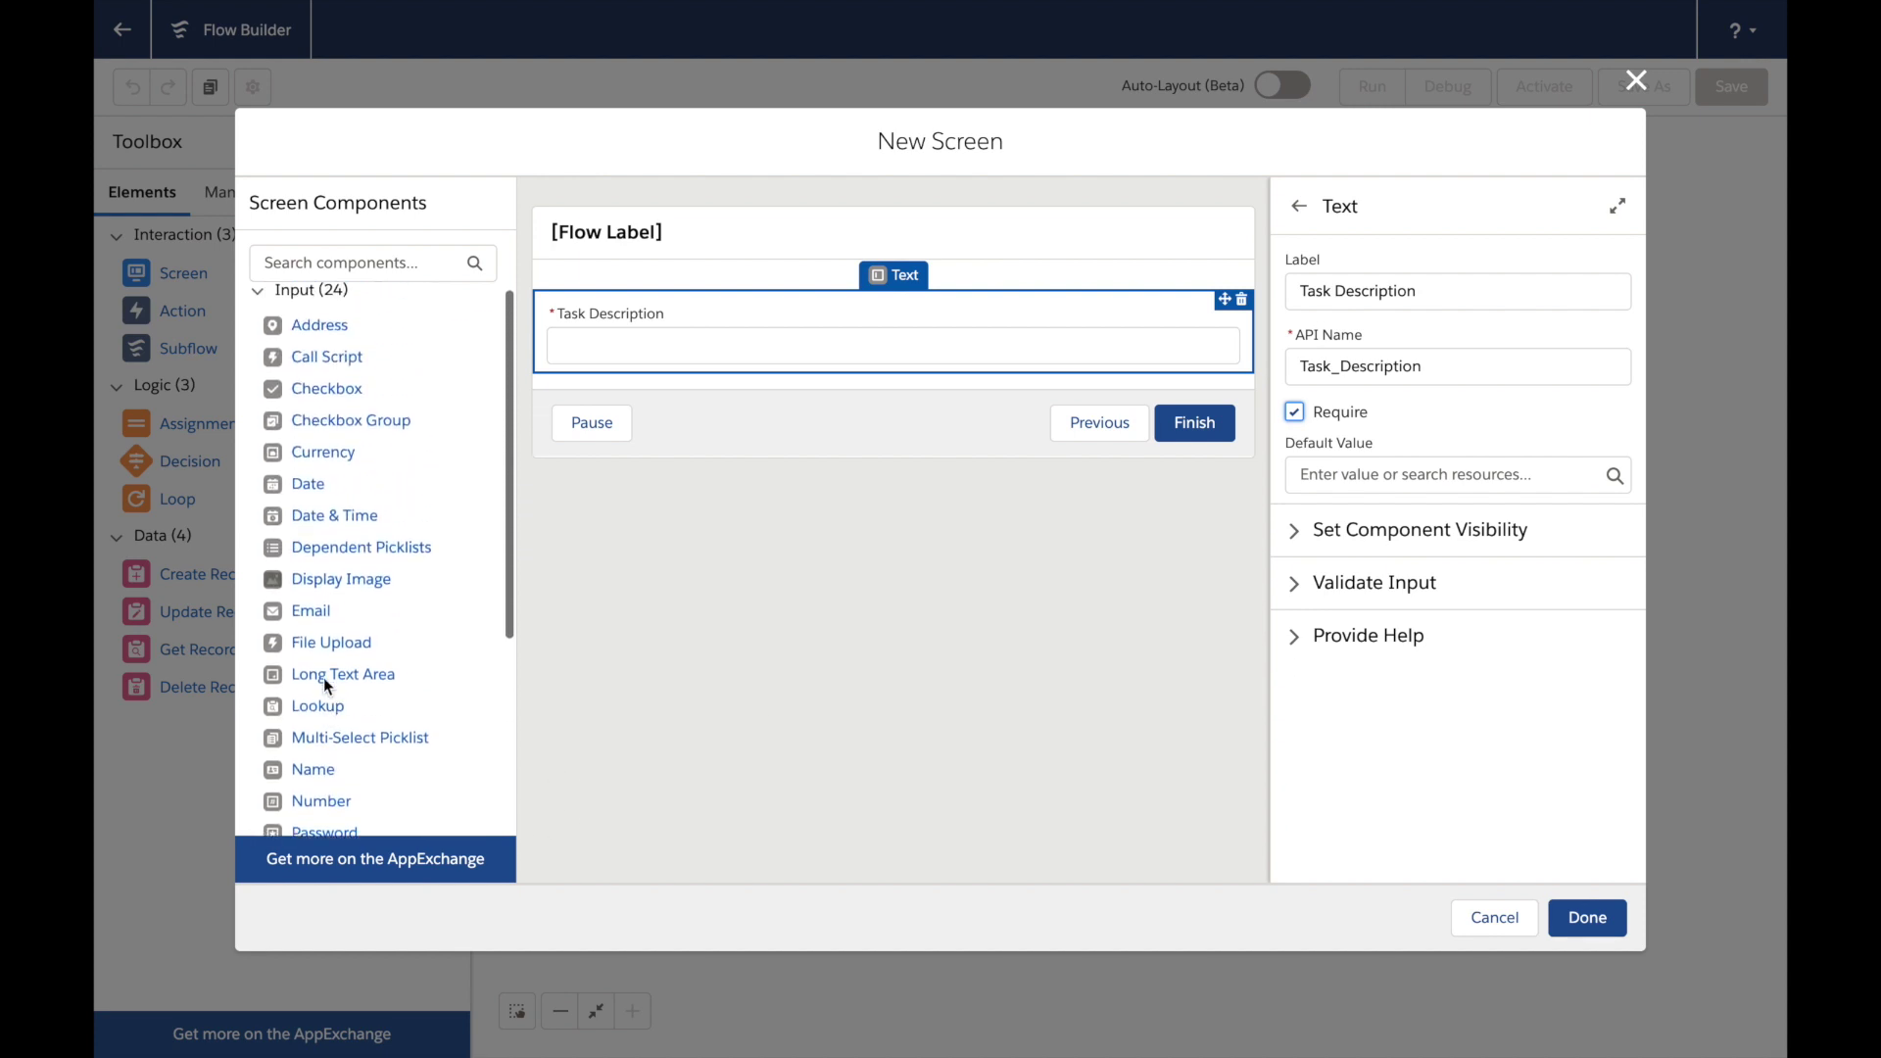
pyautogui.click(308, 495)
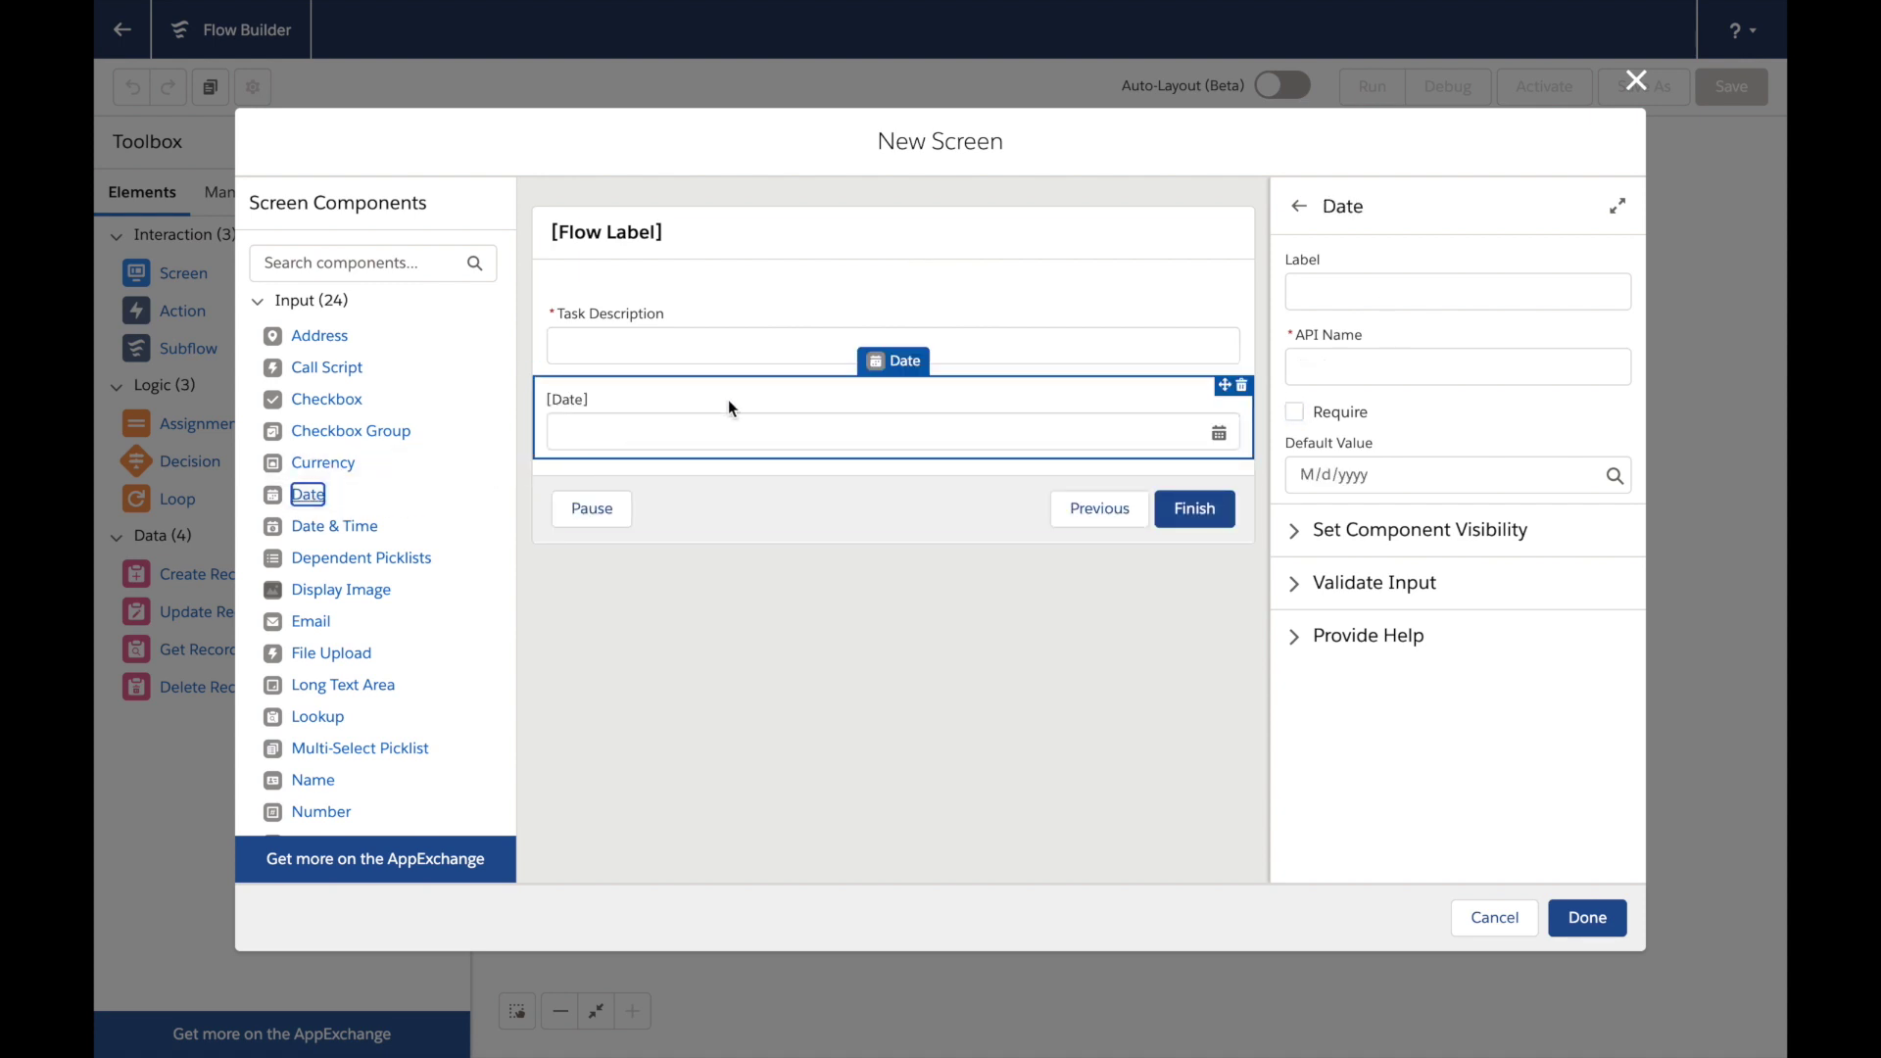
pyautogui.click(1401, 294)
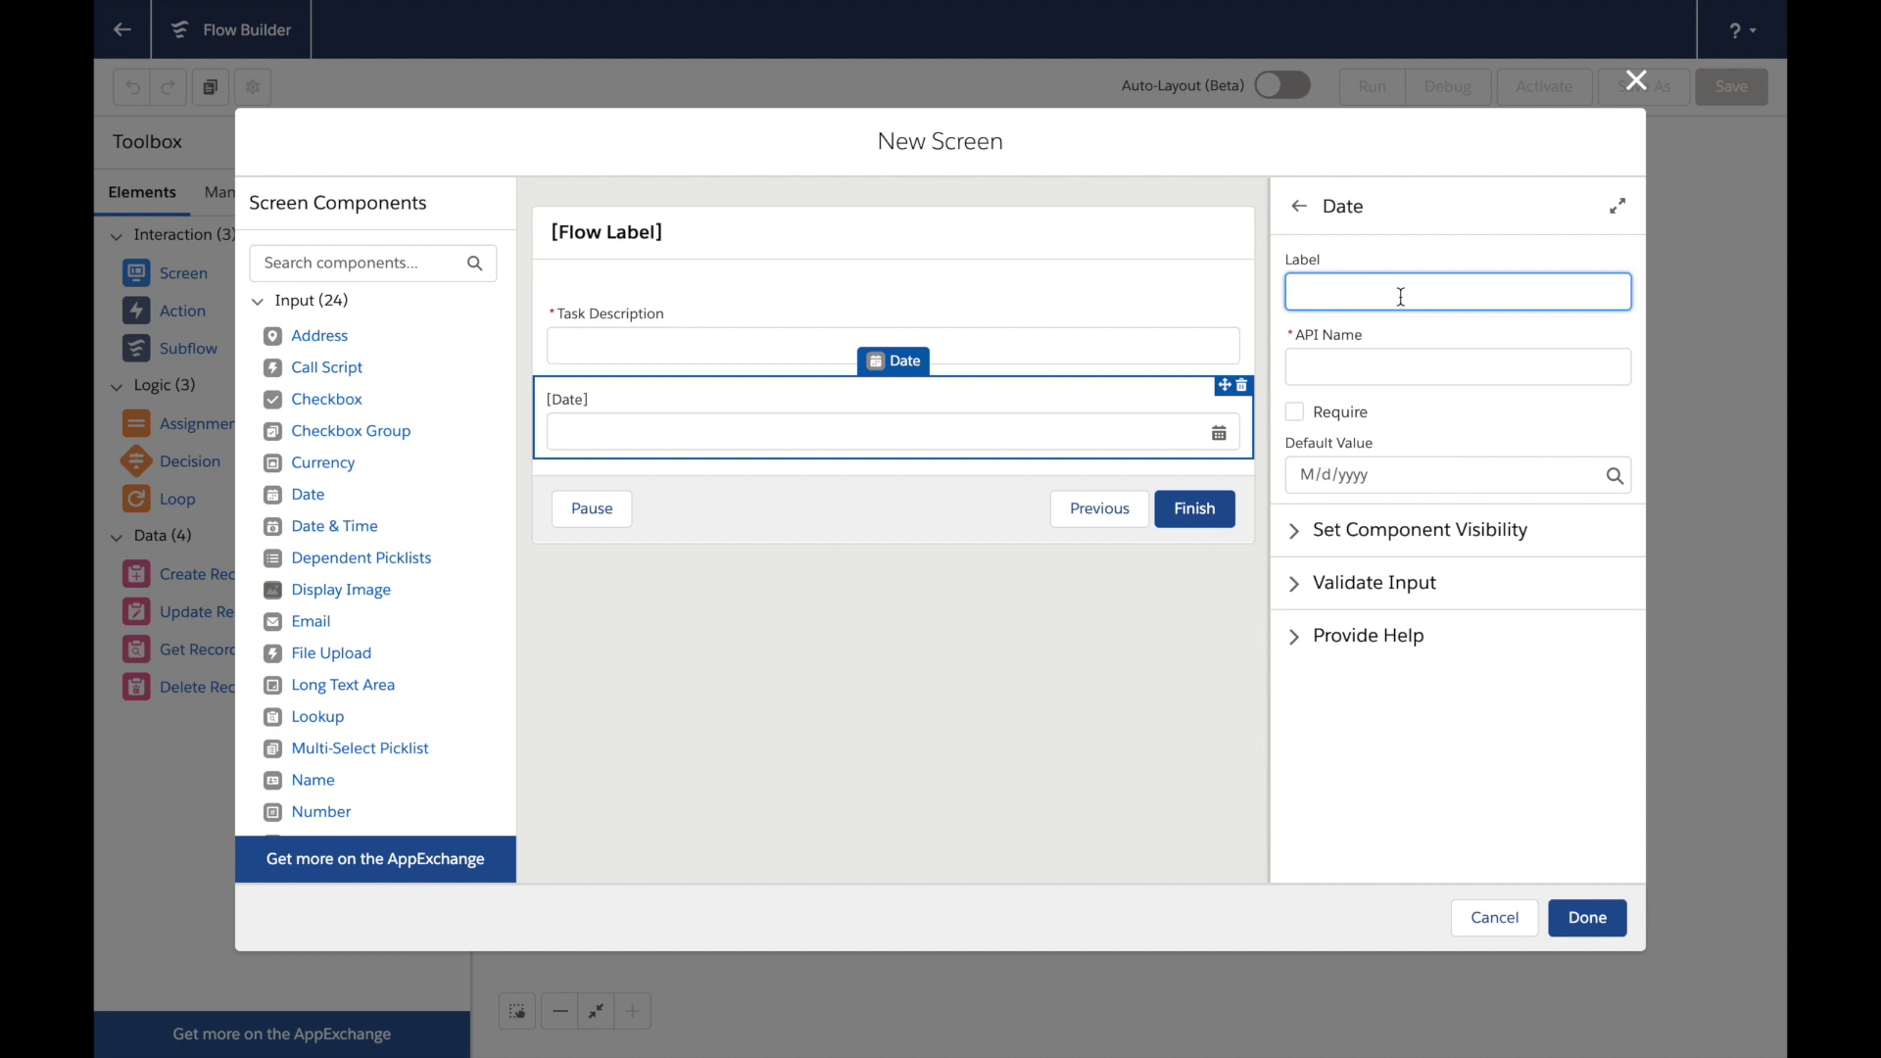
pyautogui.write('Timesheet Date')
pyautogui.press('Tab')
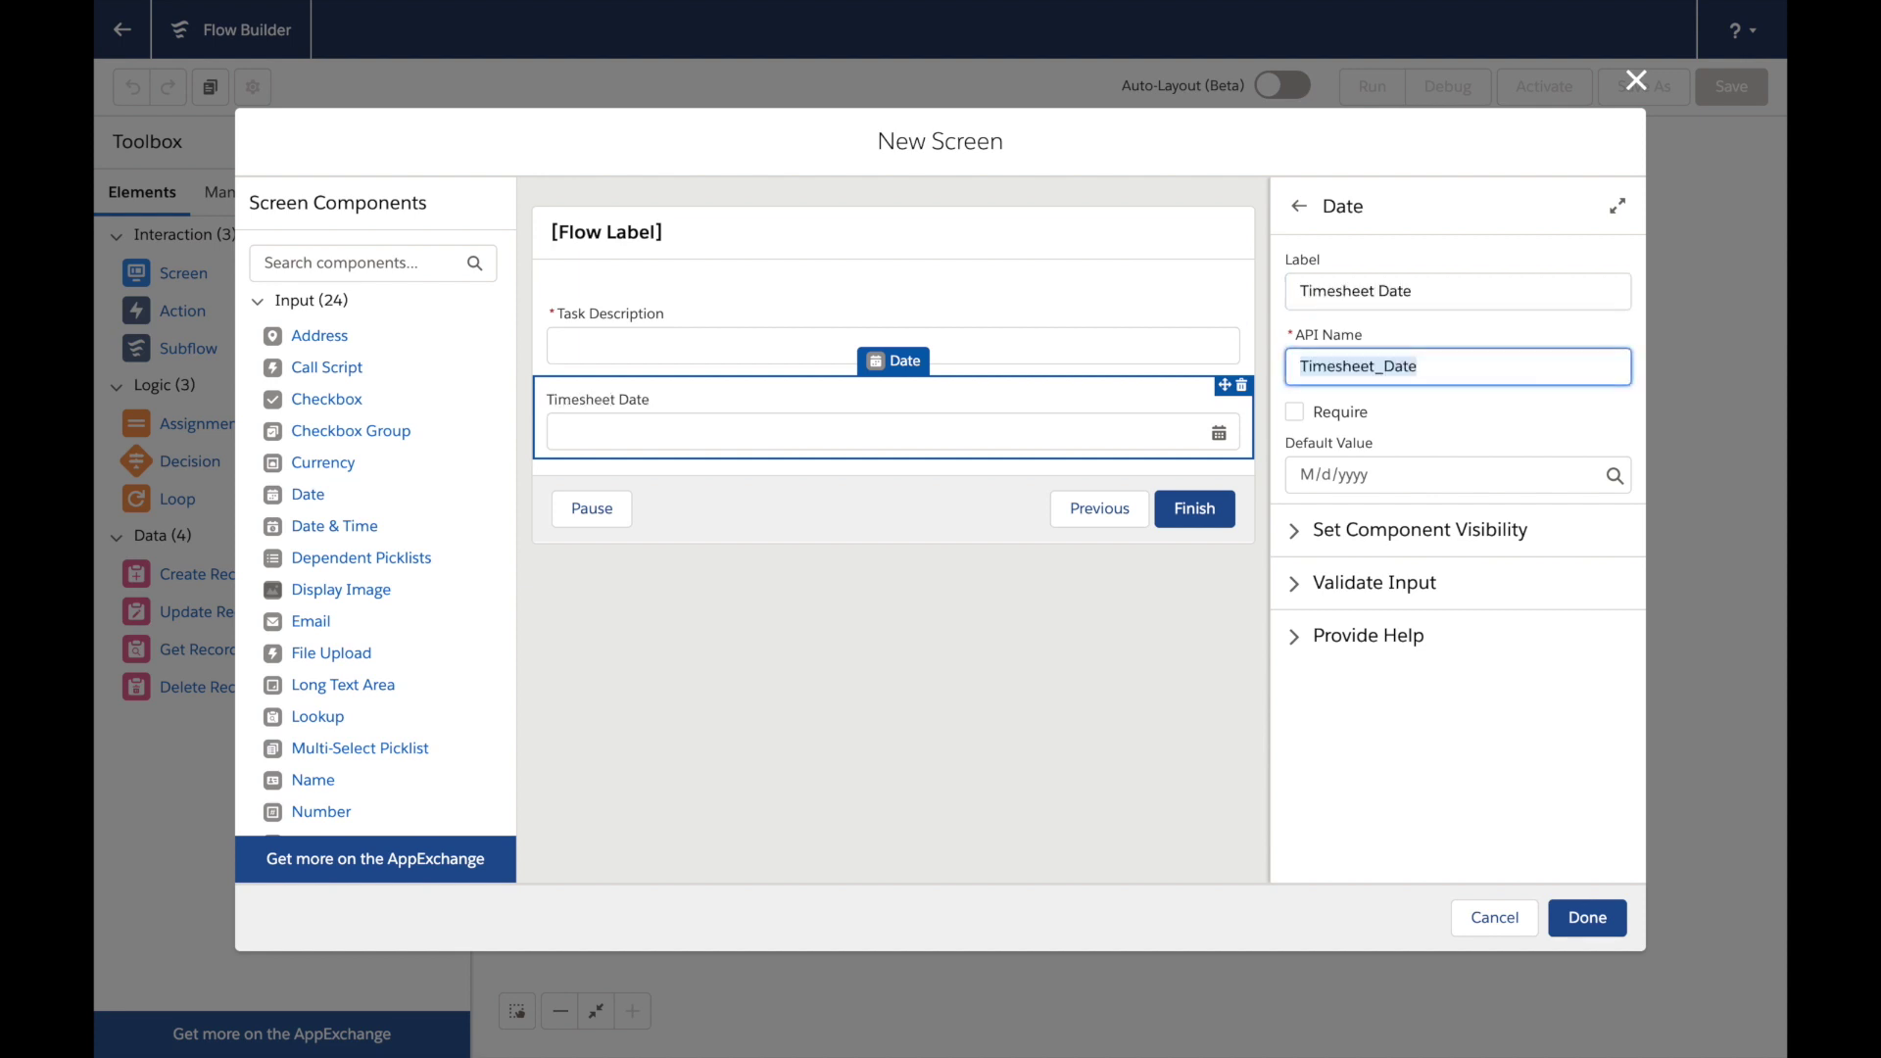
pyautogui.click(1295, 412)
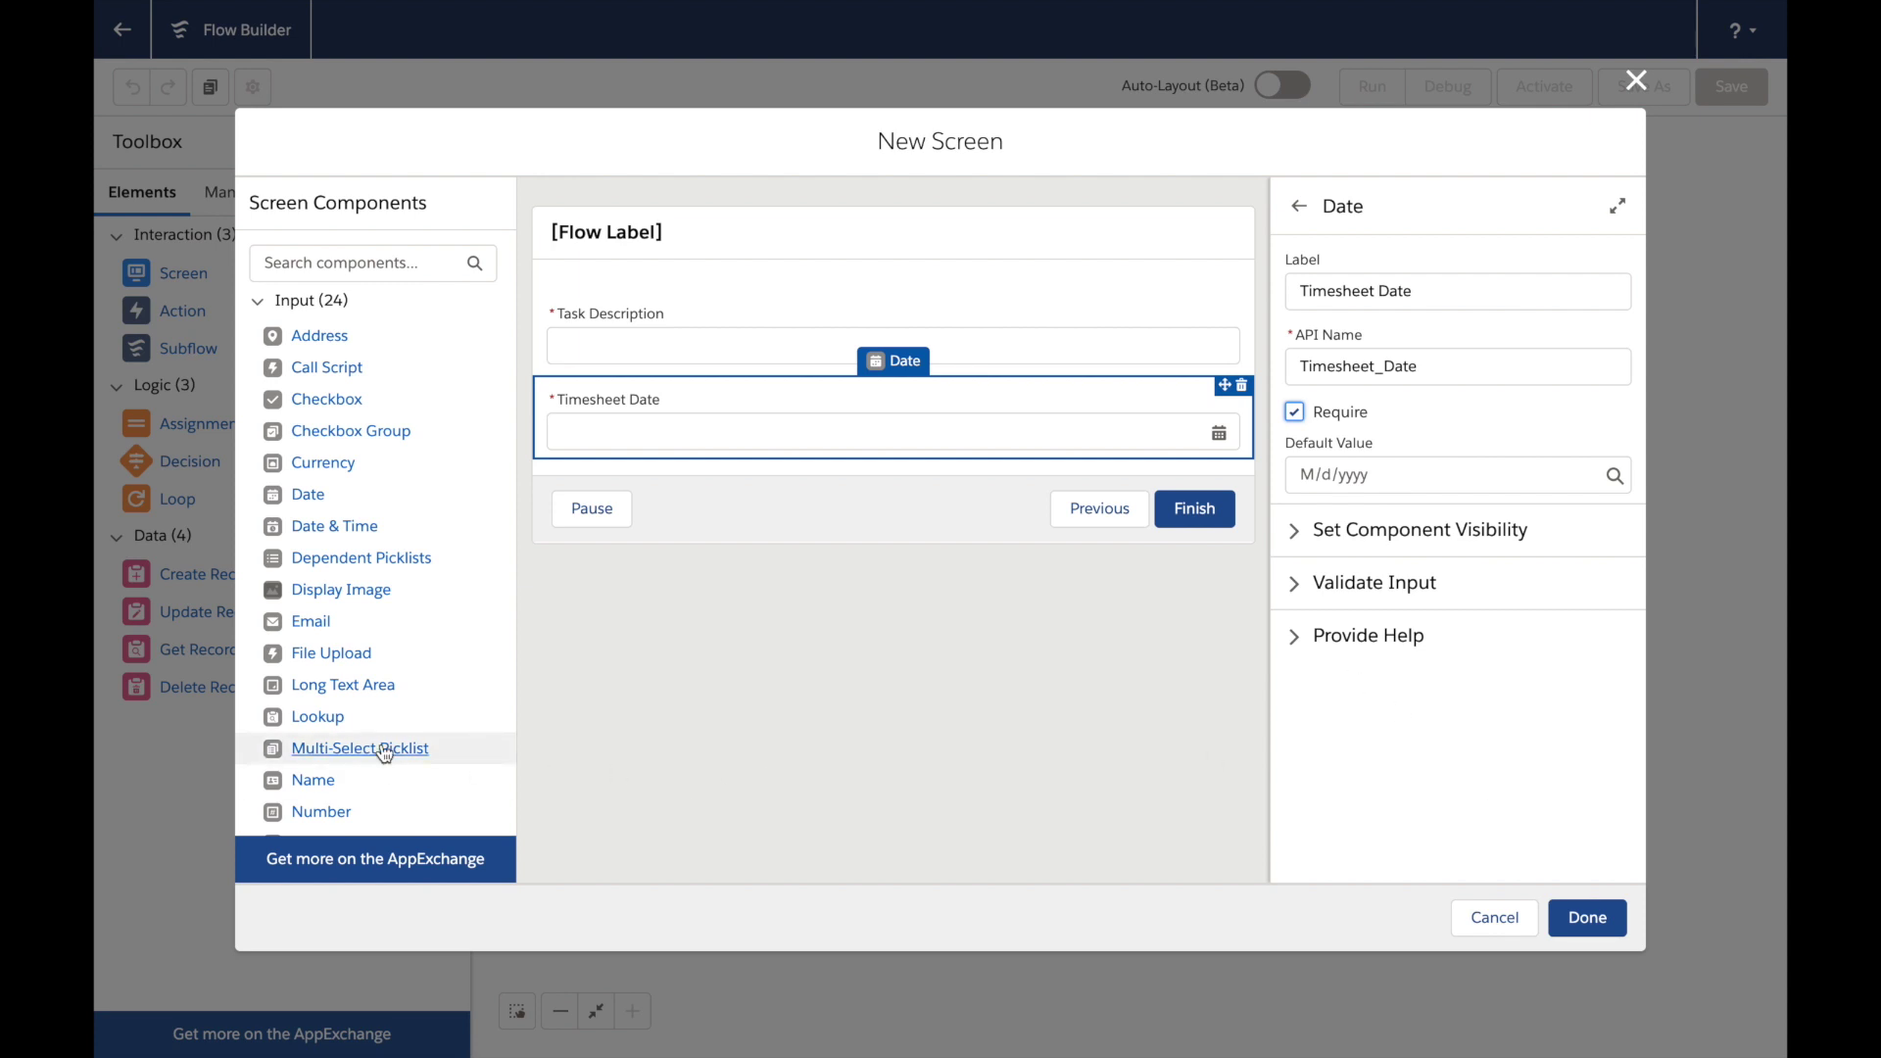
# Add a required Number component labelled "Hours Worked" with 2 decimal places, and finish the screen element
pyautogui.scroll(-3, 384, 753)
pyautogui.click(315, 645)
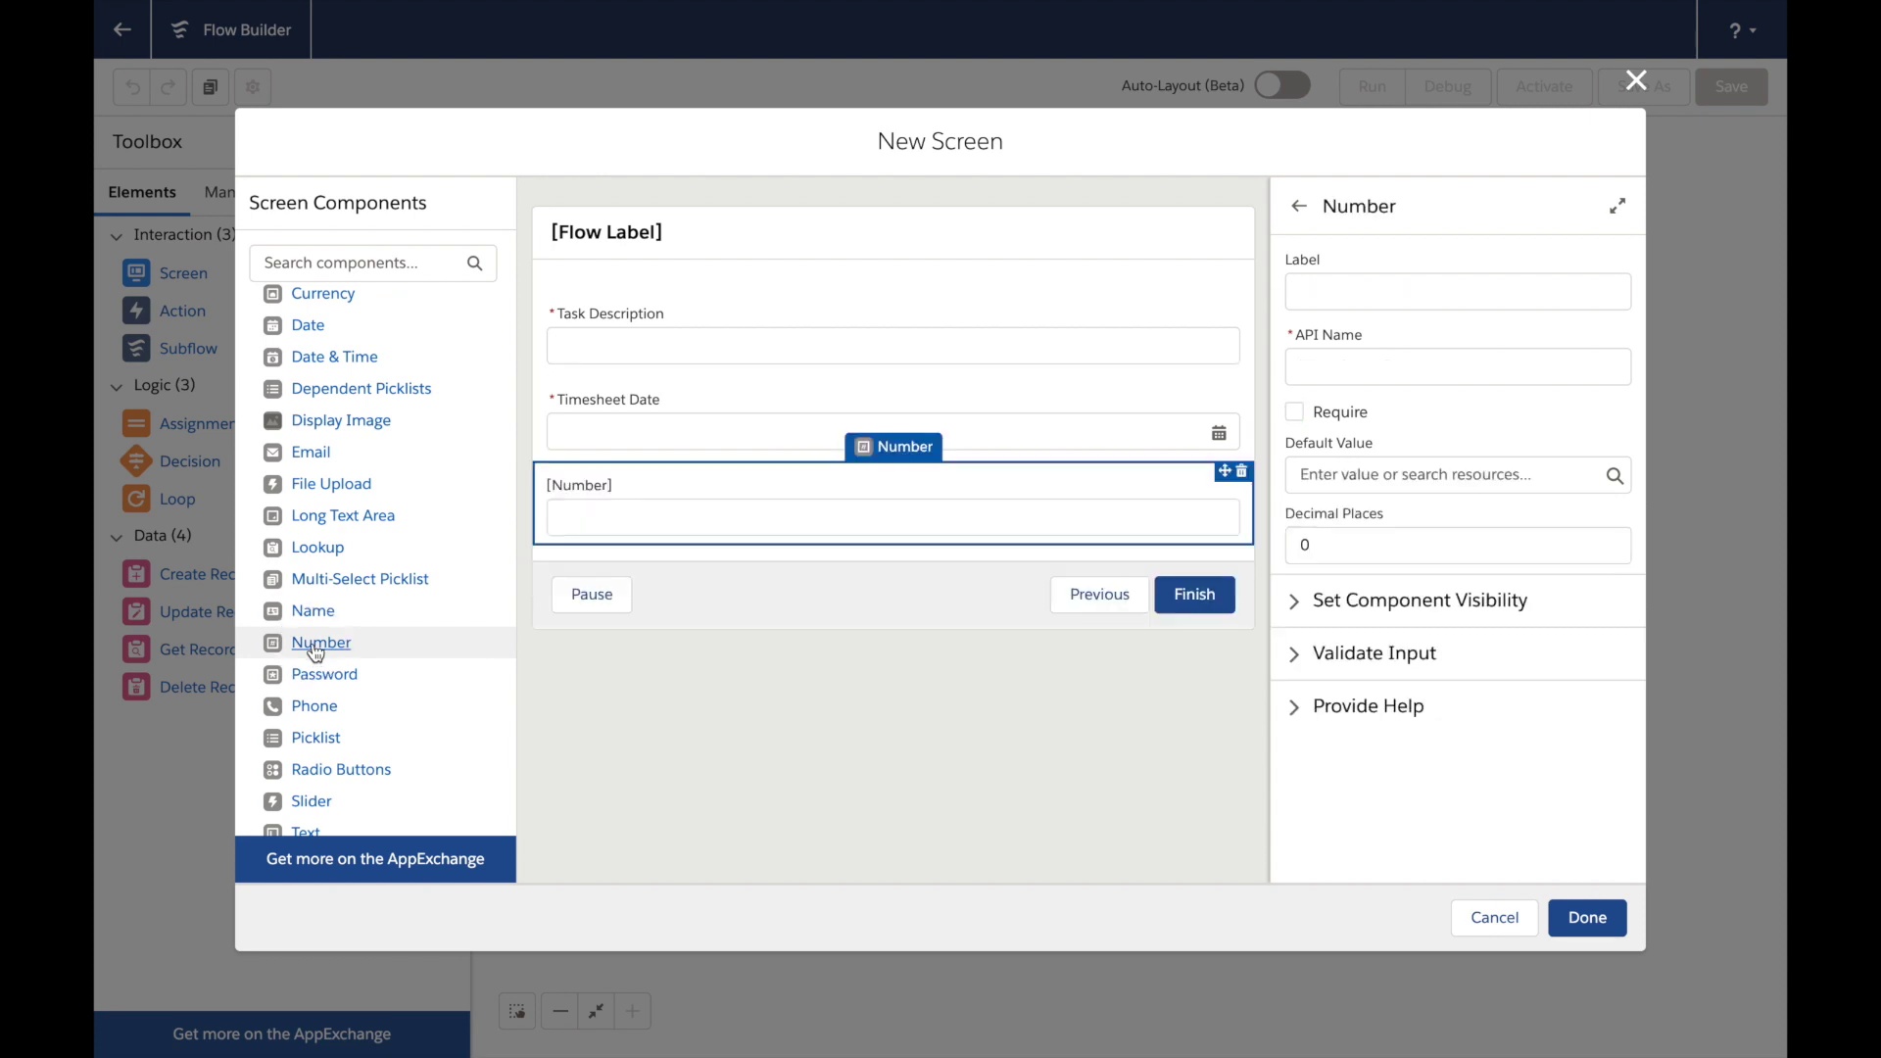
pyautogui.click(1349, 290)
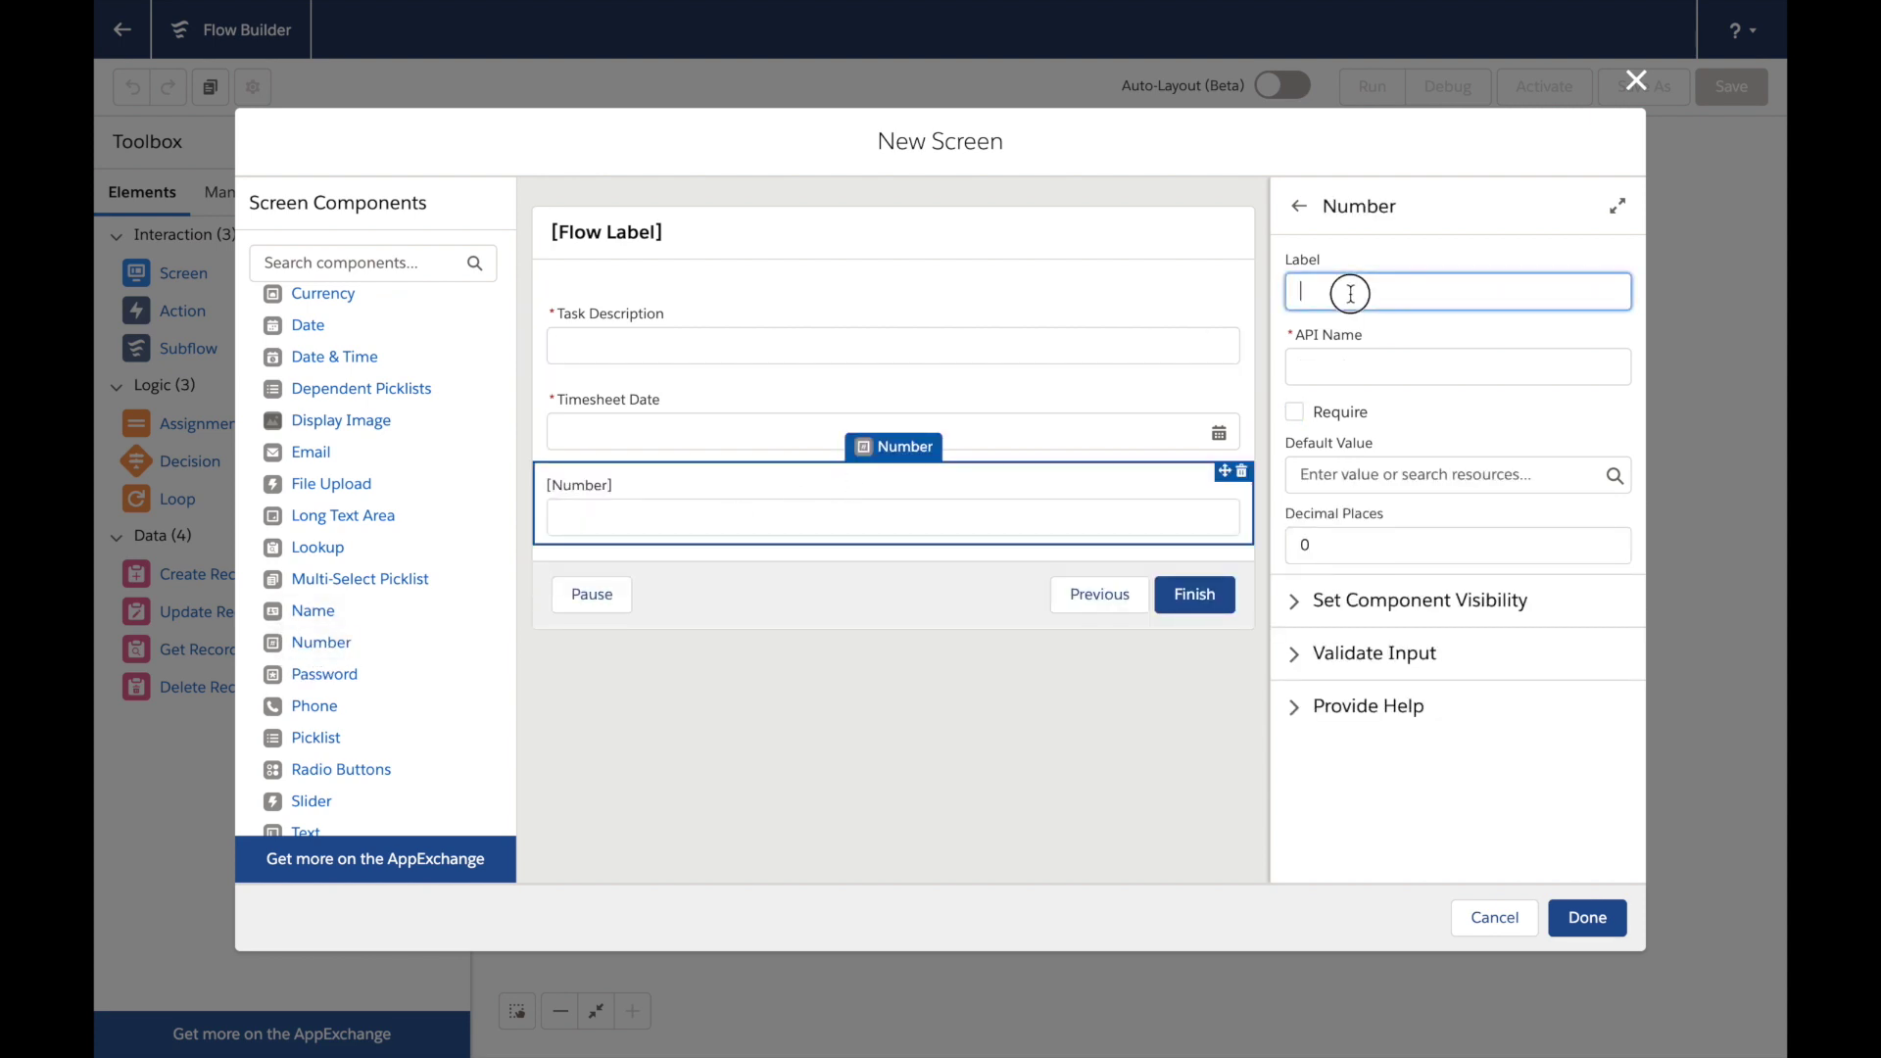
pyautogui.write('Hours Worked')
pyautogui.press('Tab')
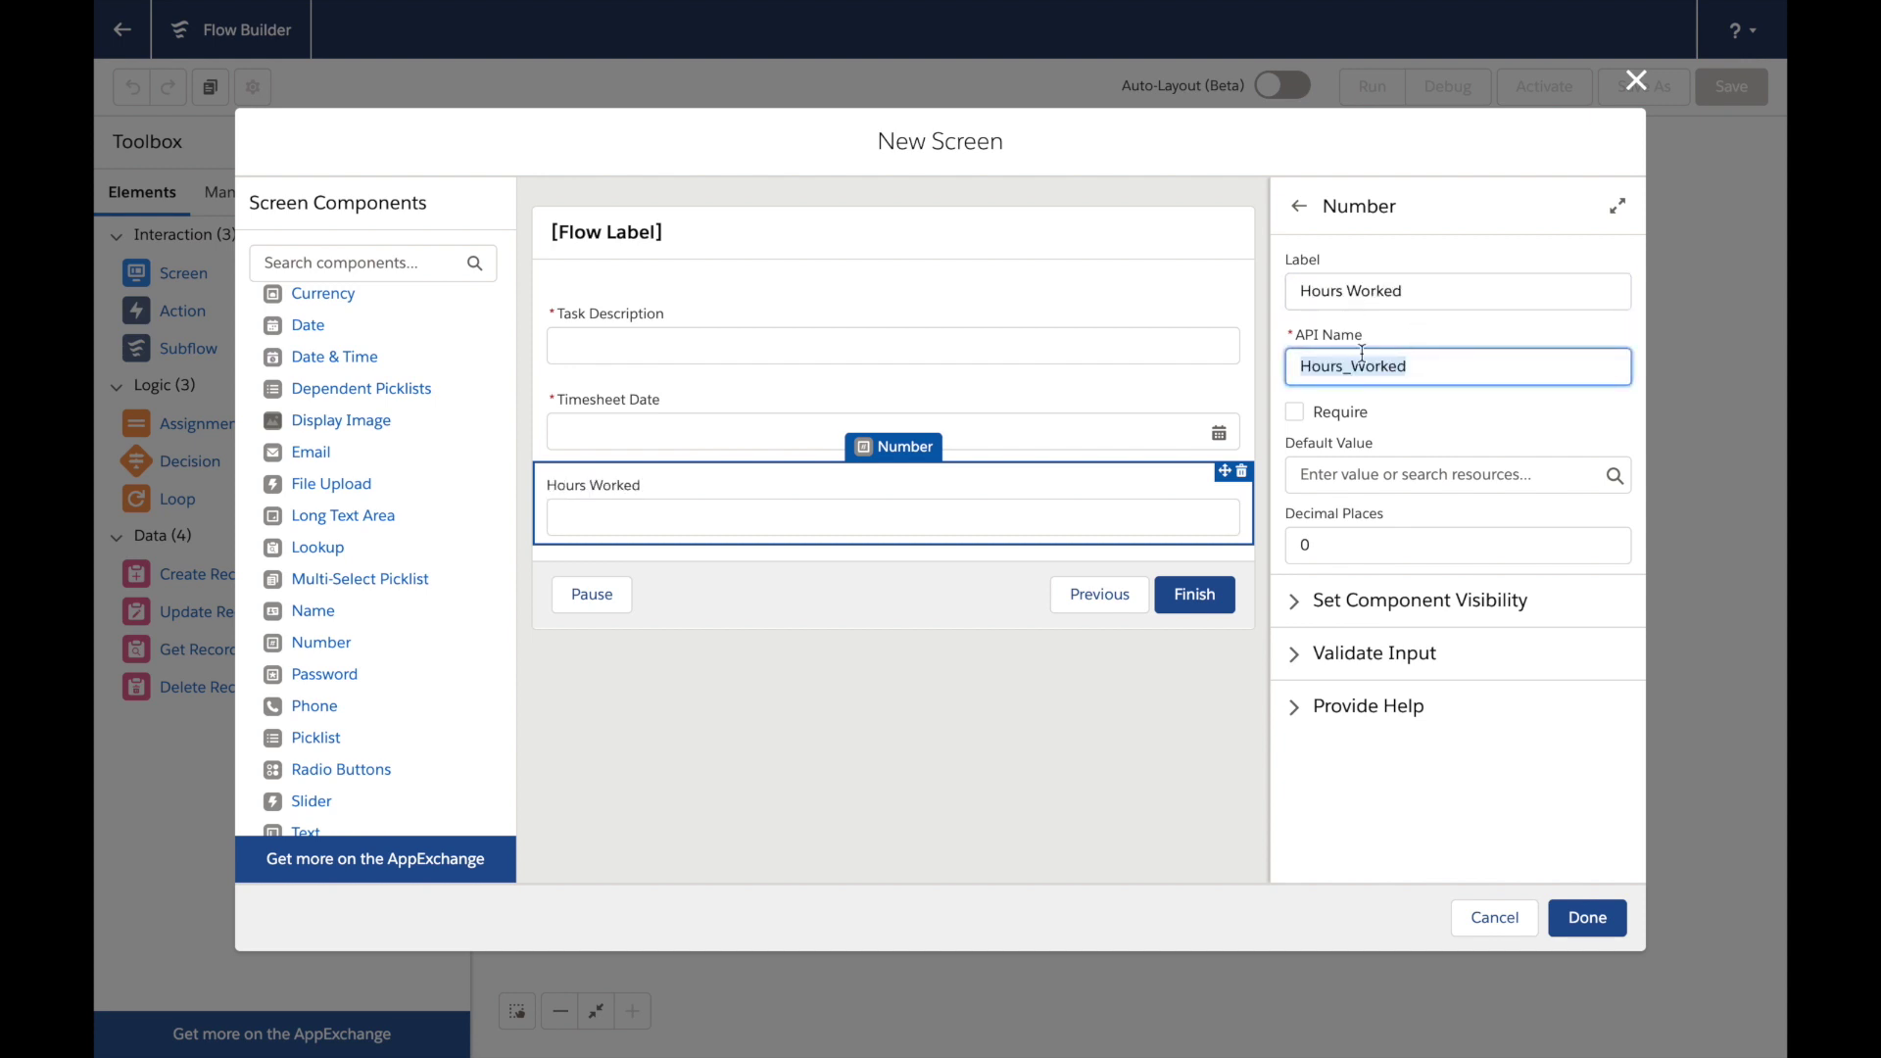
pyautogui.click(1295, 412)
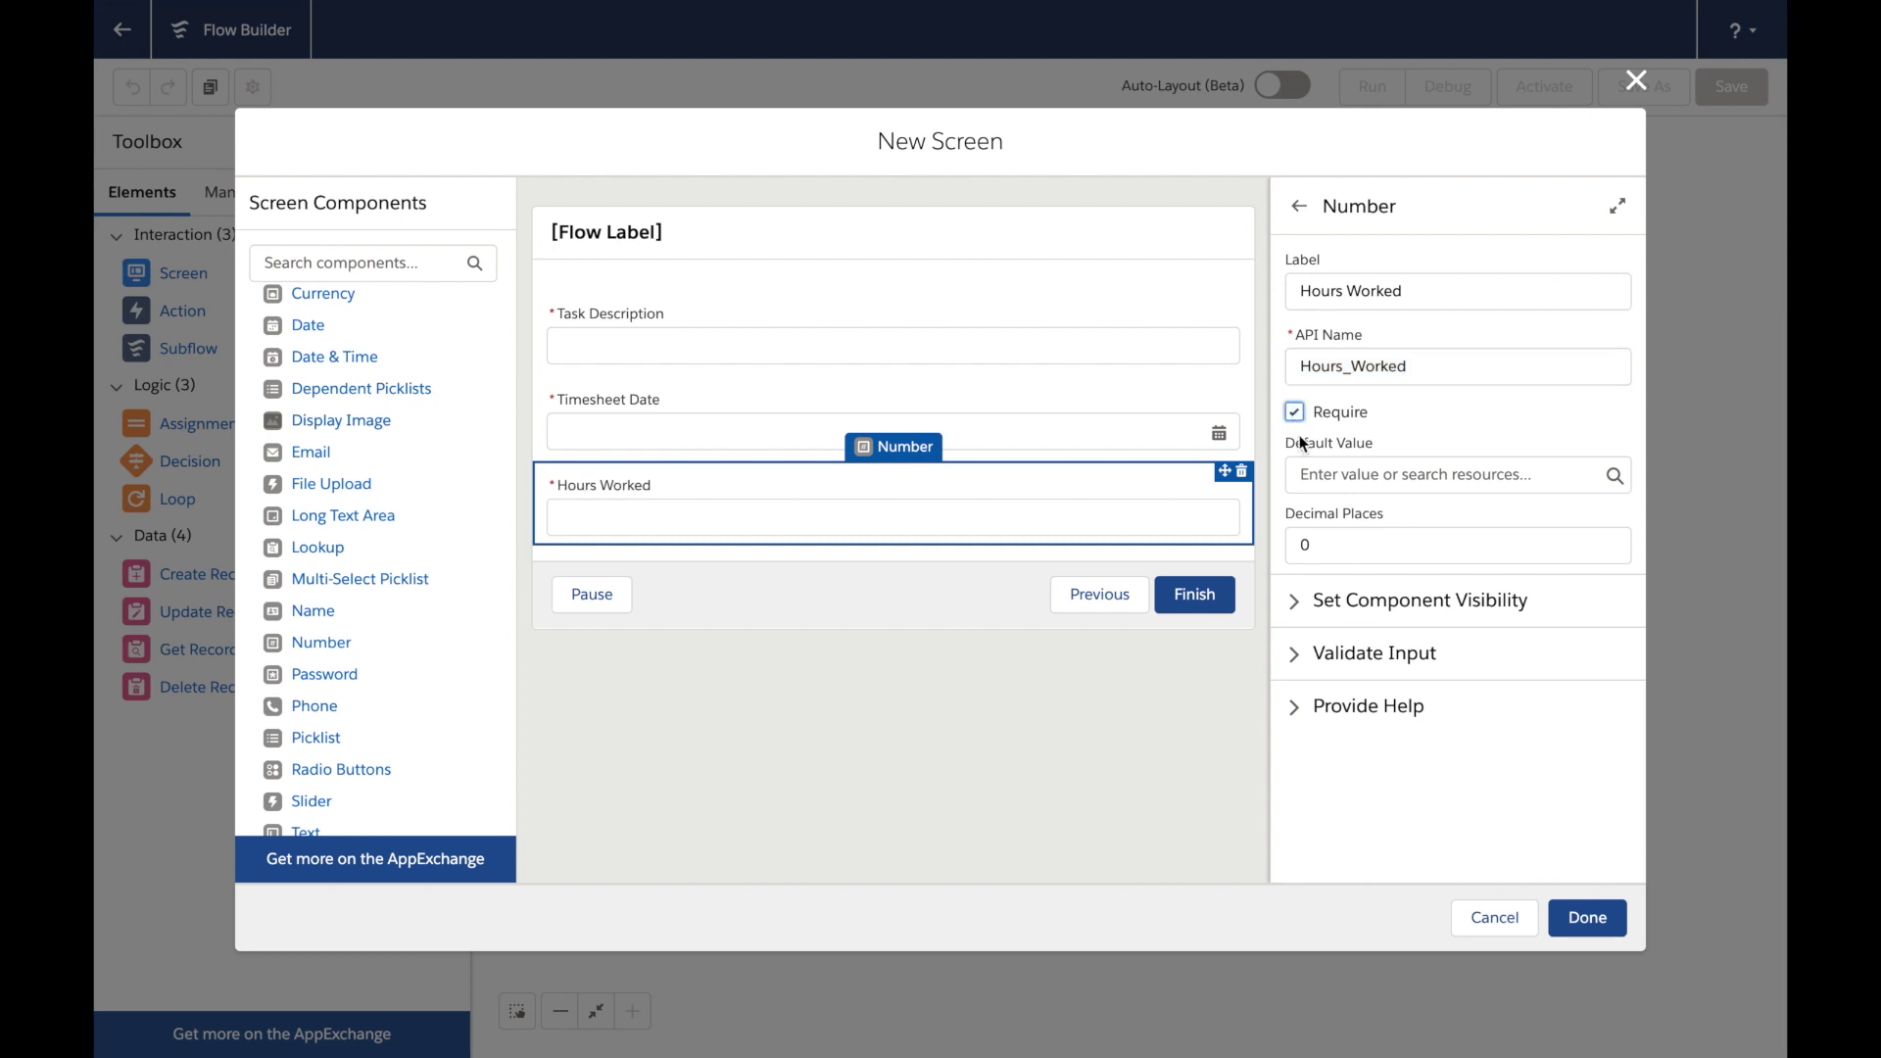
pyautogui.click(1330, 545)
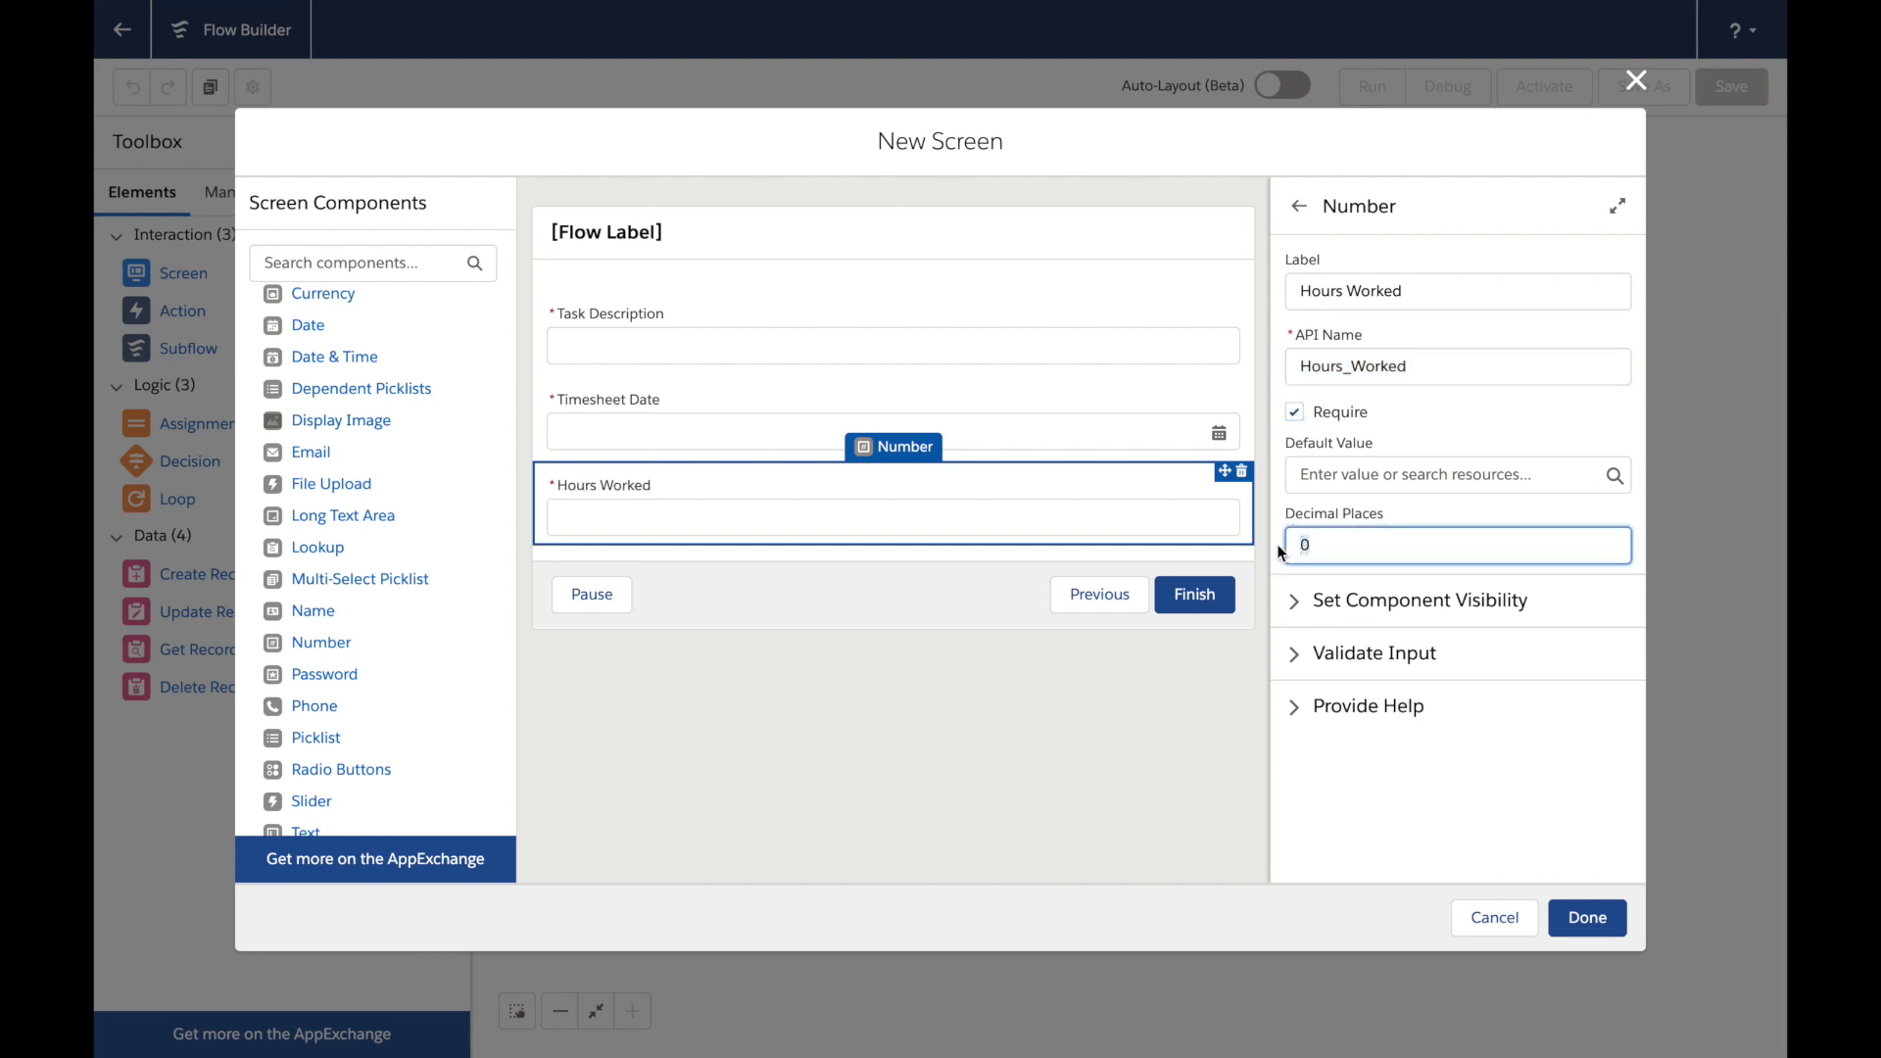
pyautogui.write('2')
pyautogui.click(1217, 785)
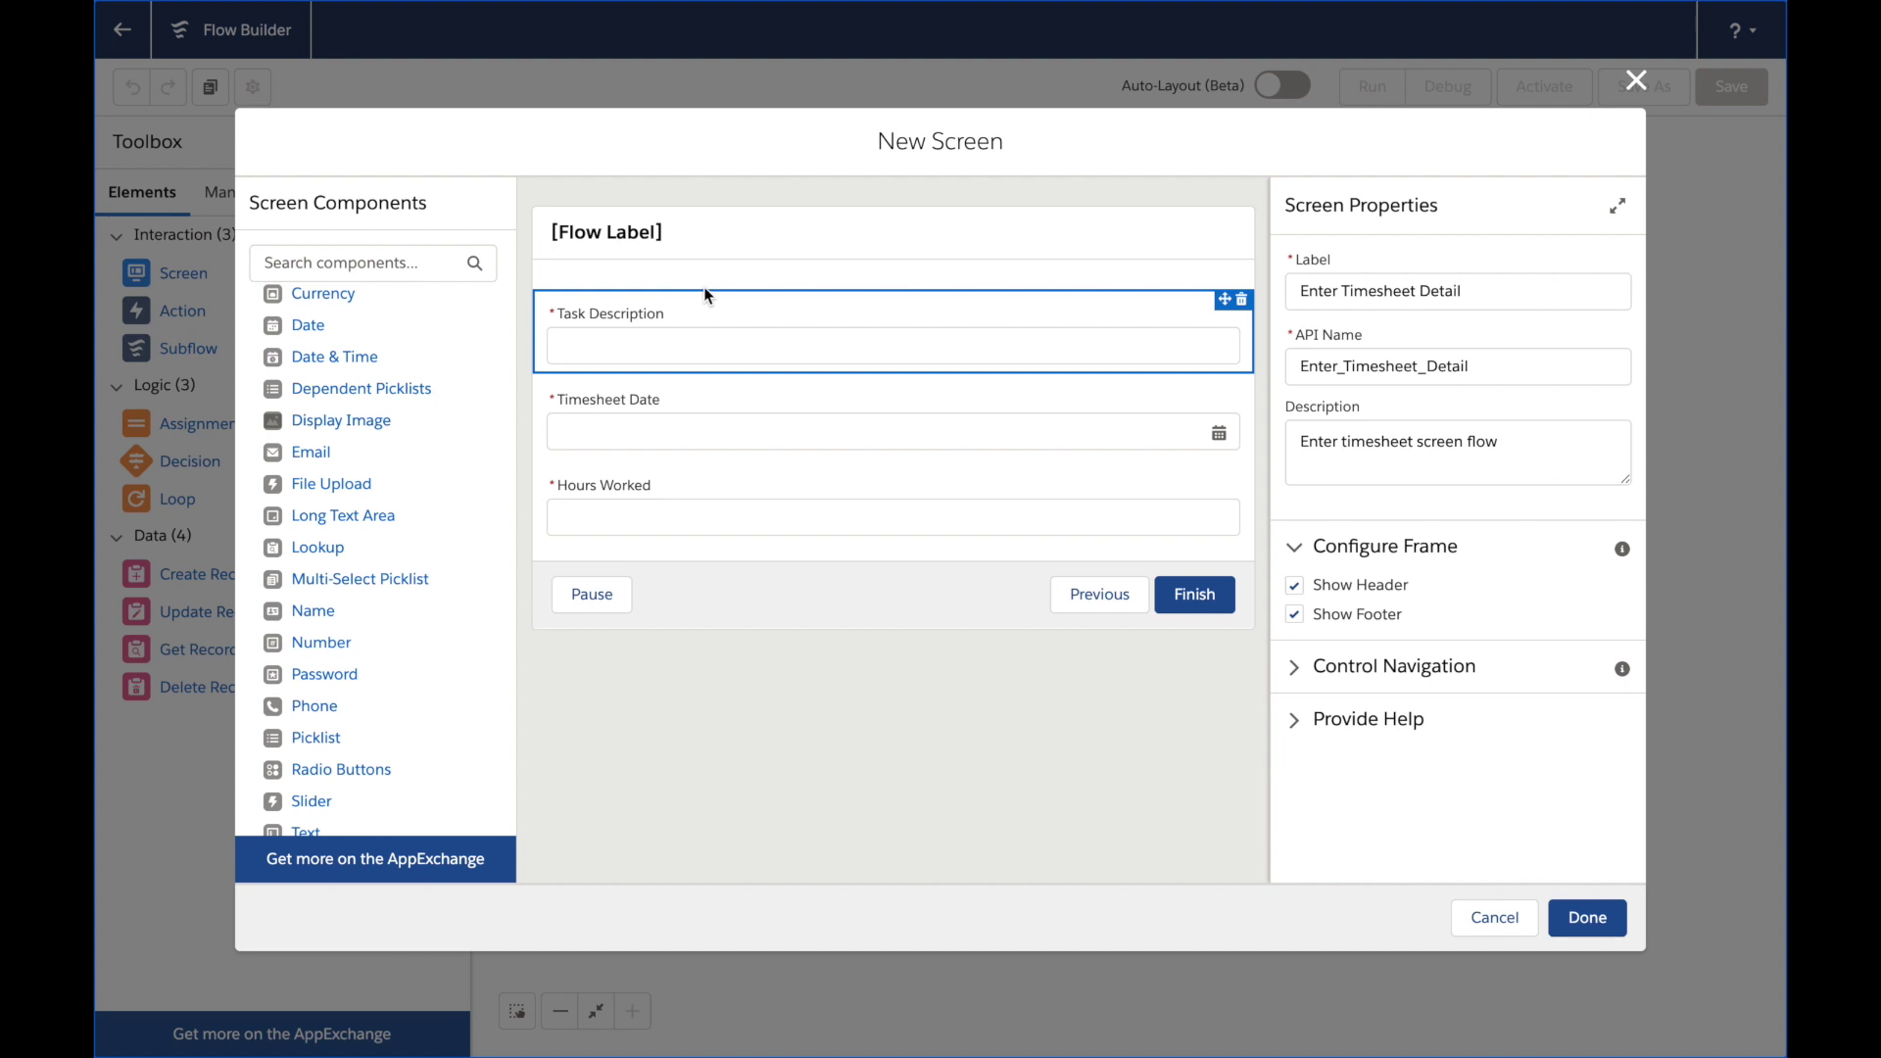
pyautogui.click(1607, 921)
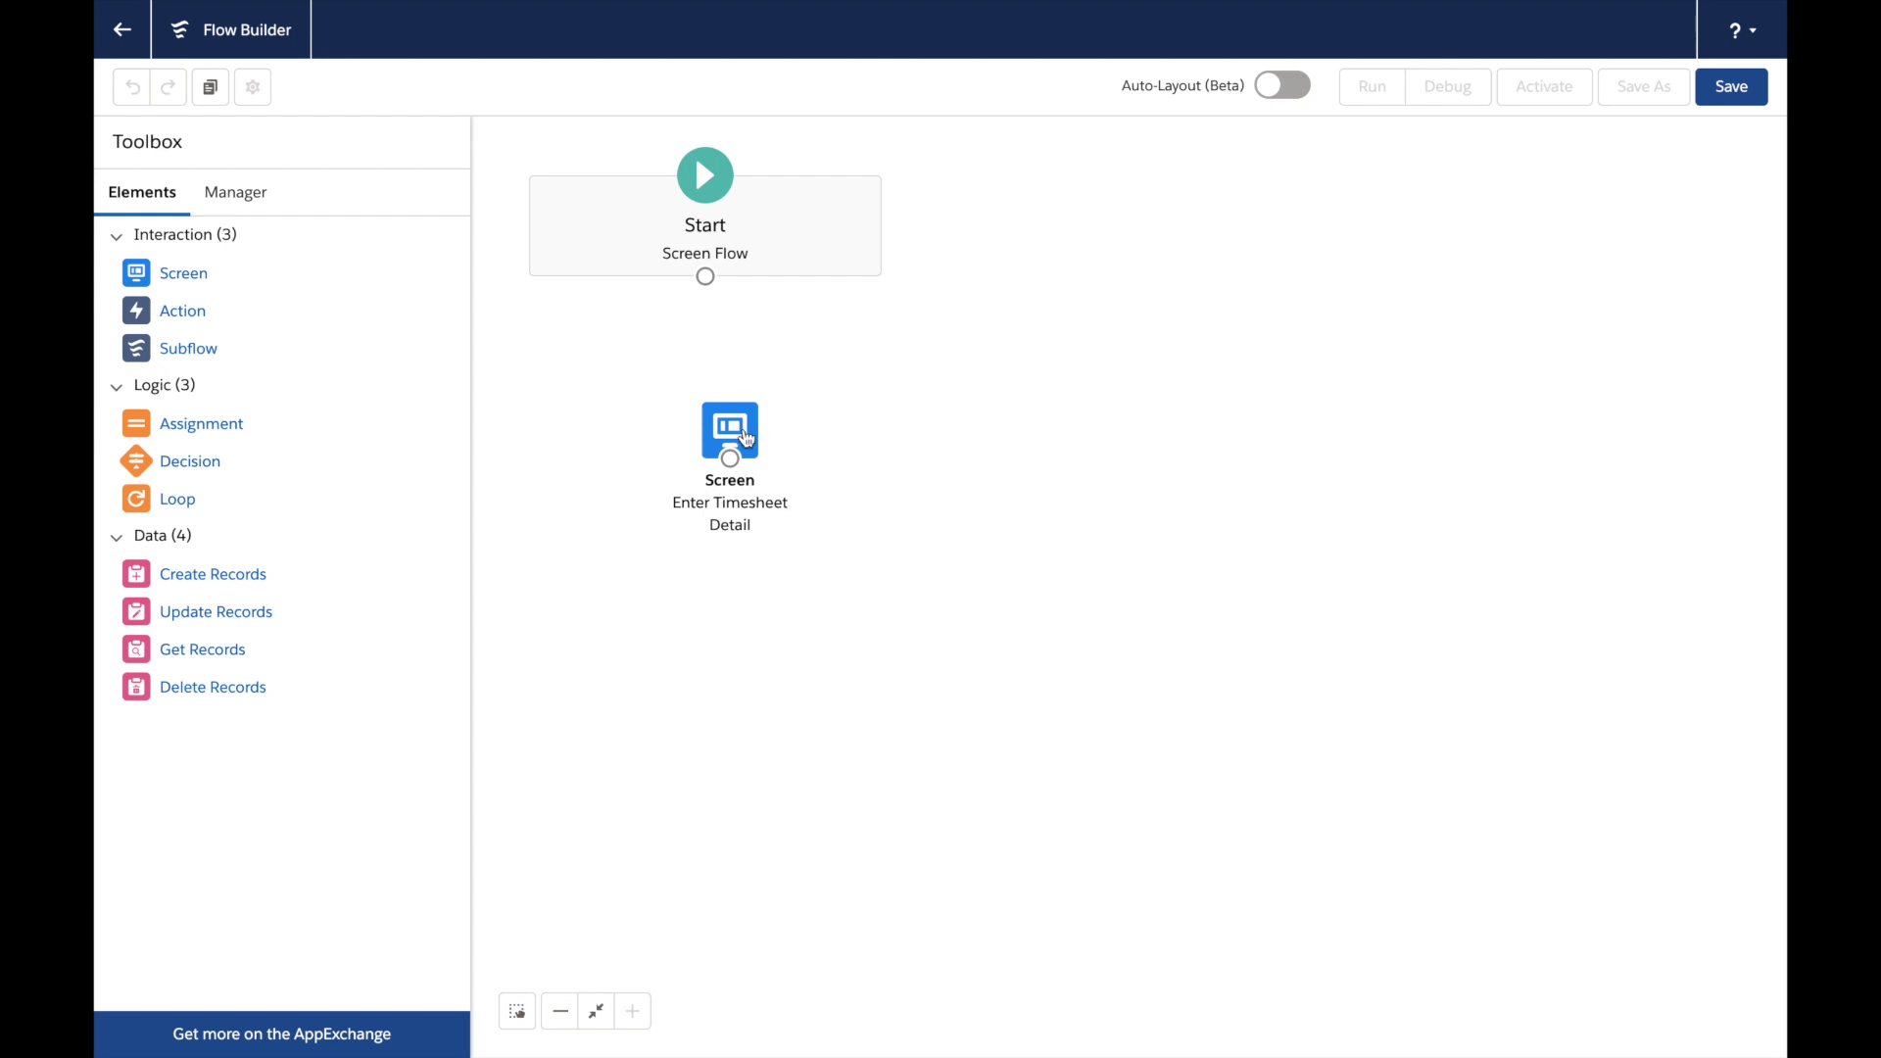
# Align the Enter Timesheet Detail screen element directly beneath Start, and begin a new resource of type Record Choice Set
pyautogui.moveTo(745, 438); pyautogui.dragTo(707, 367)
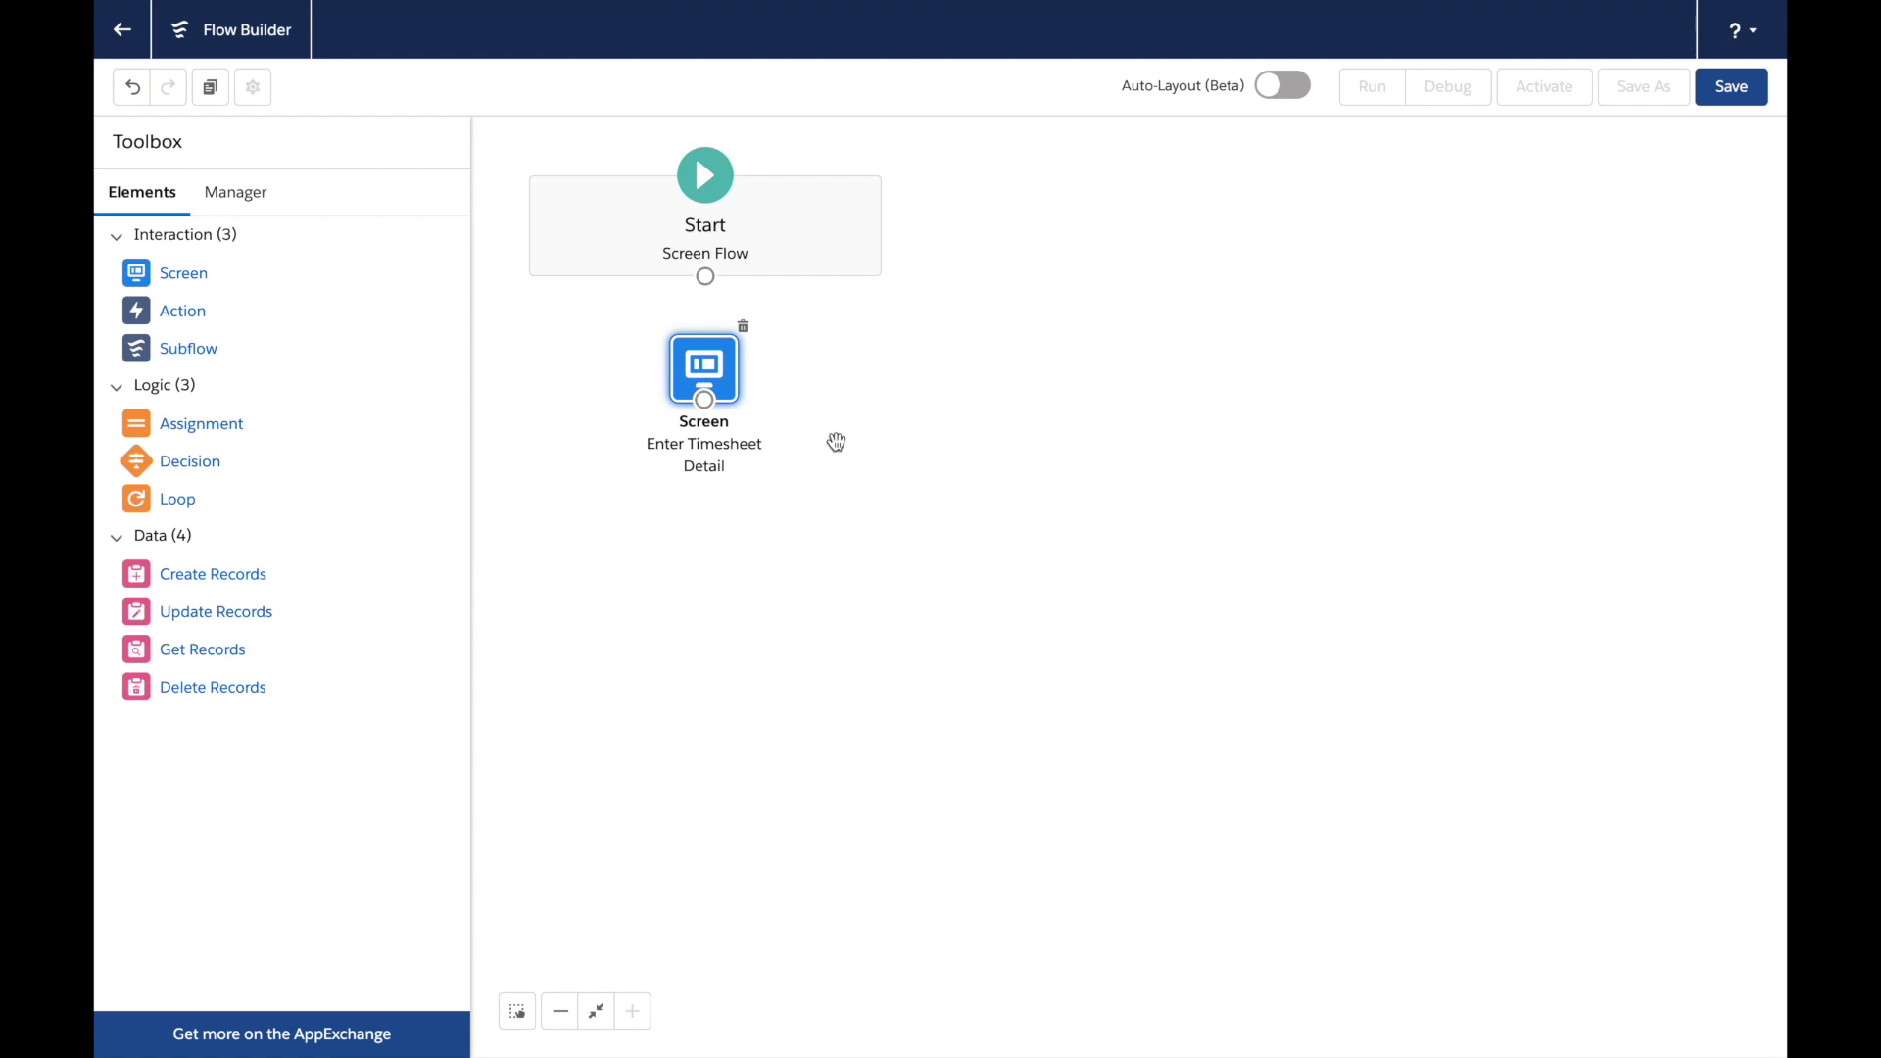
pyautogui.click(234, 198)
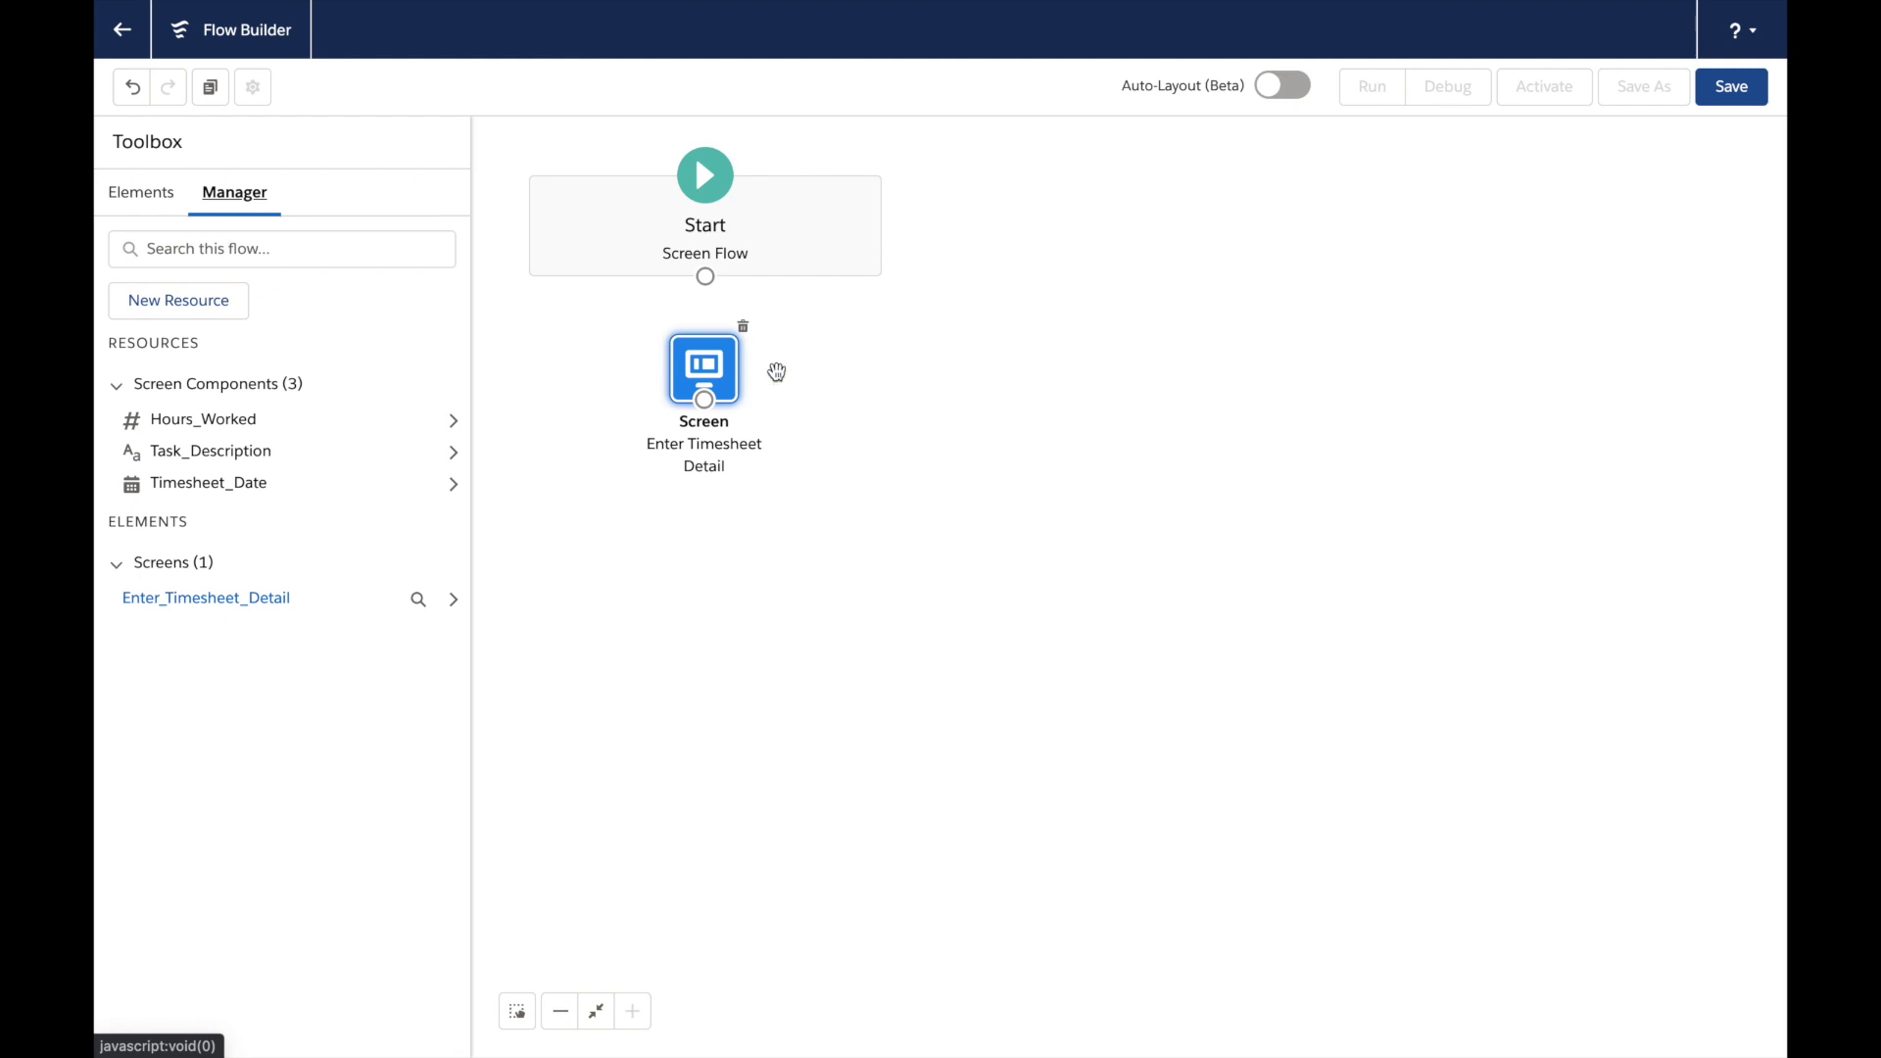
pyautogui.click(189, 304)
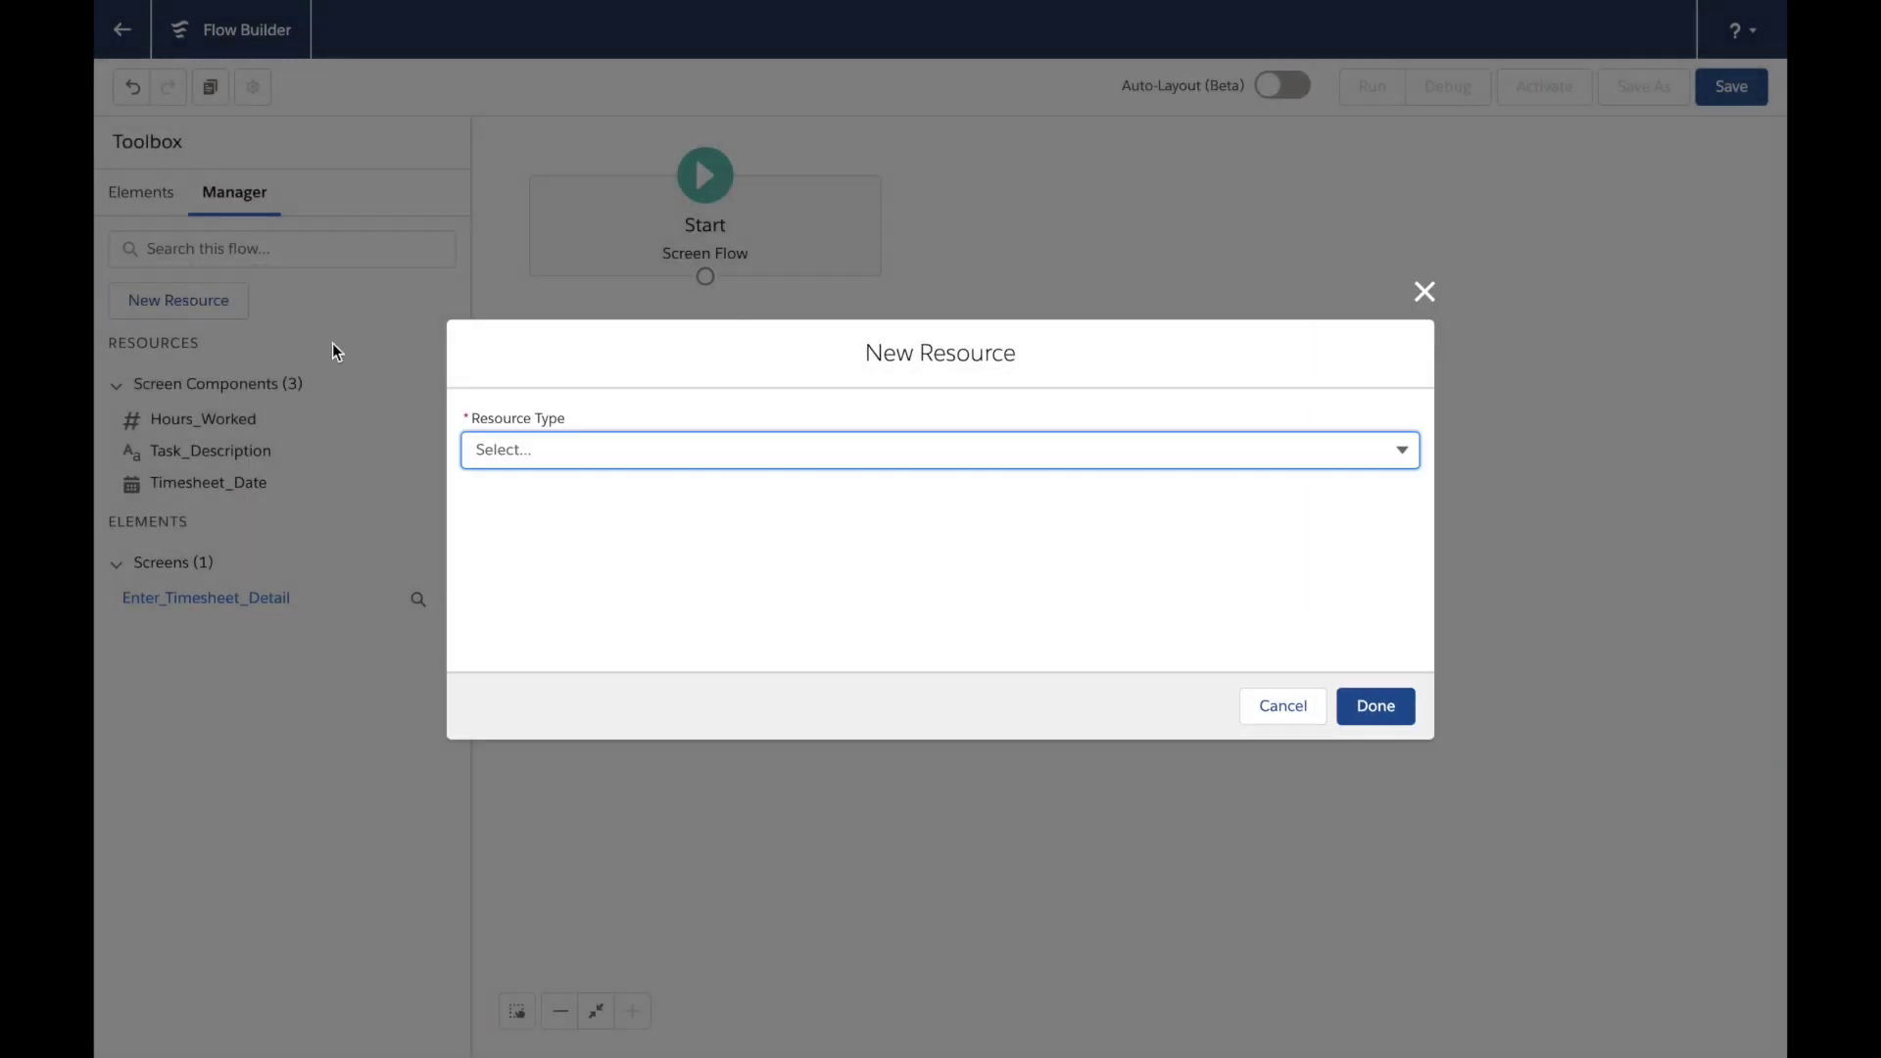
pyautogui.click(643, 453)
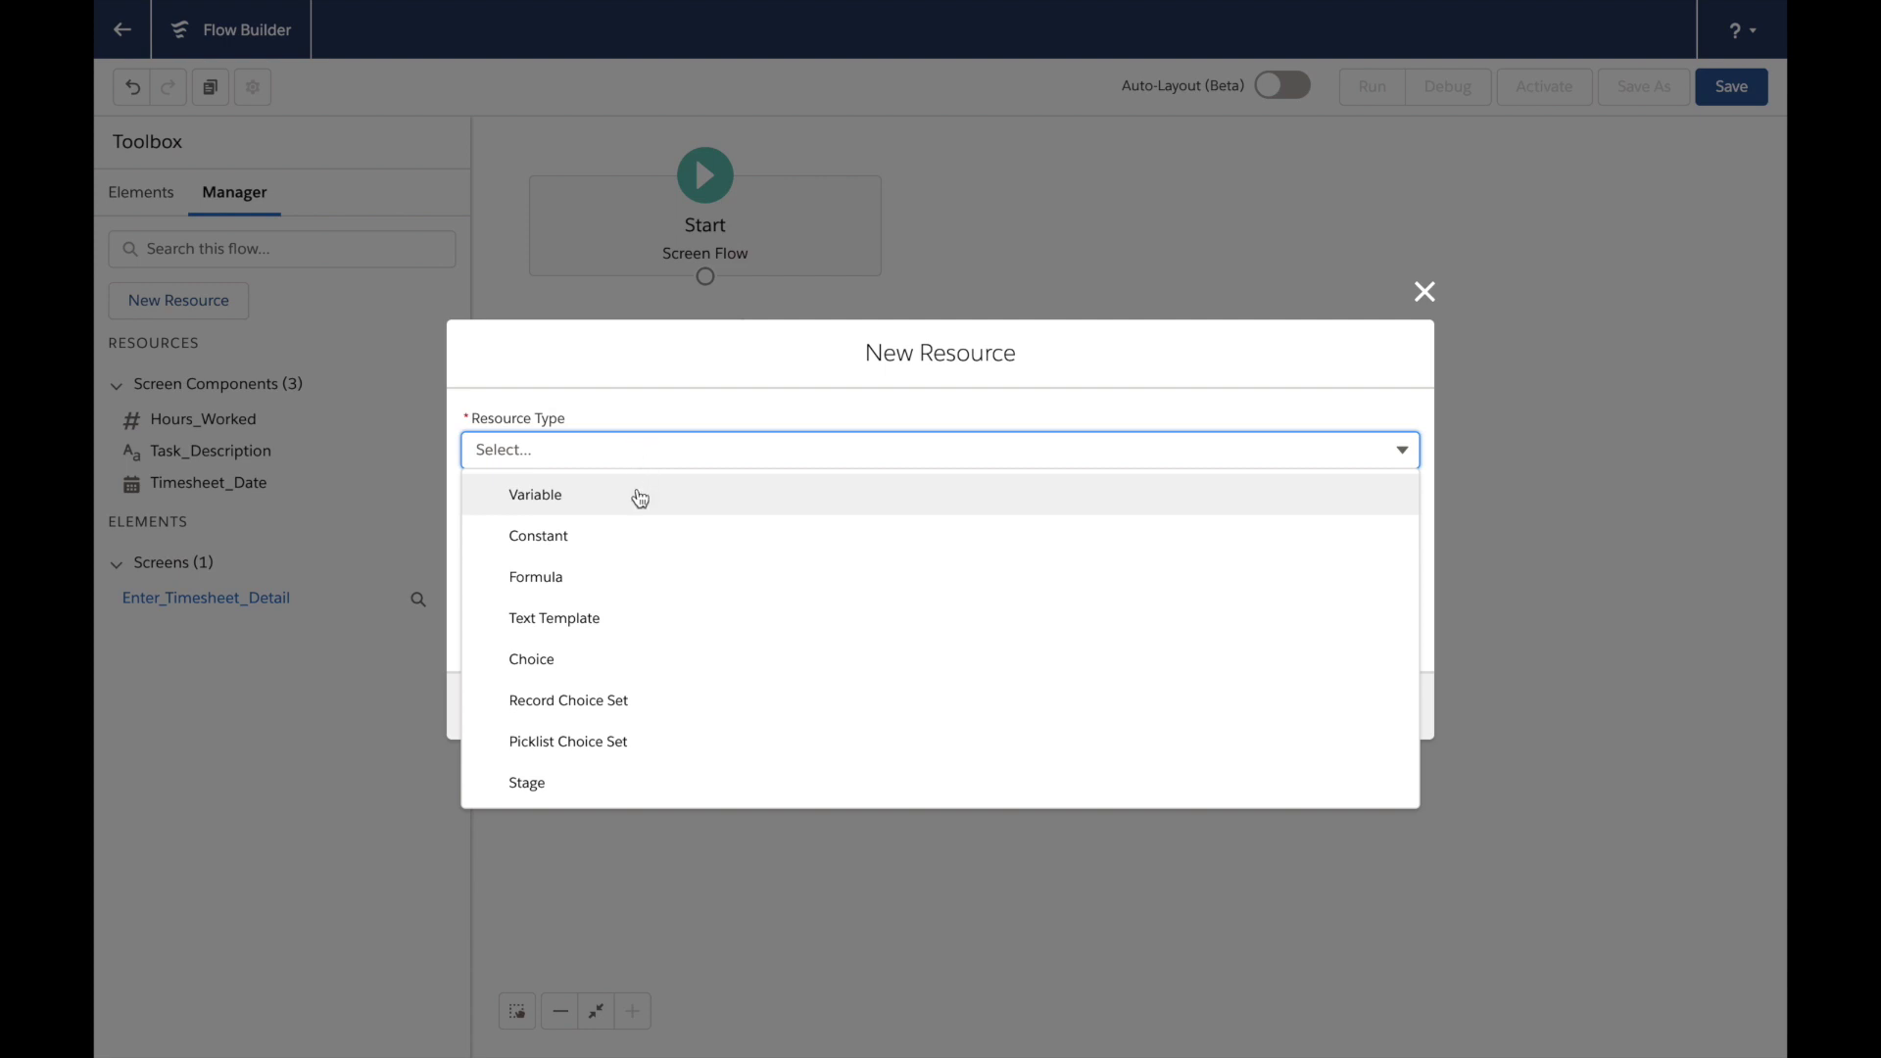
pyautogui.click(605, 704)
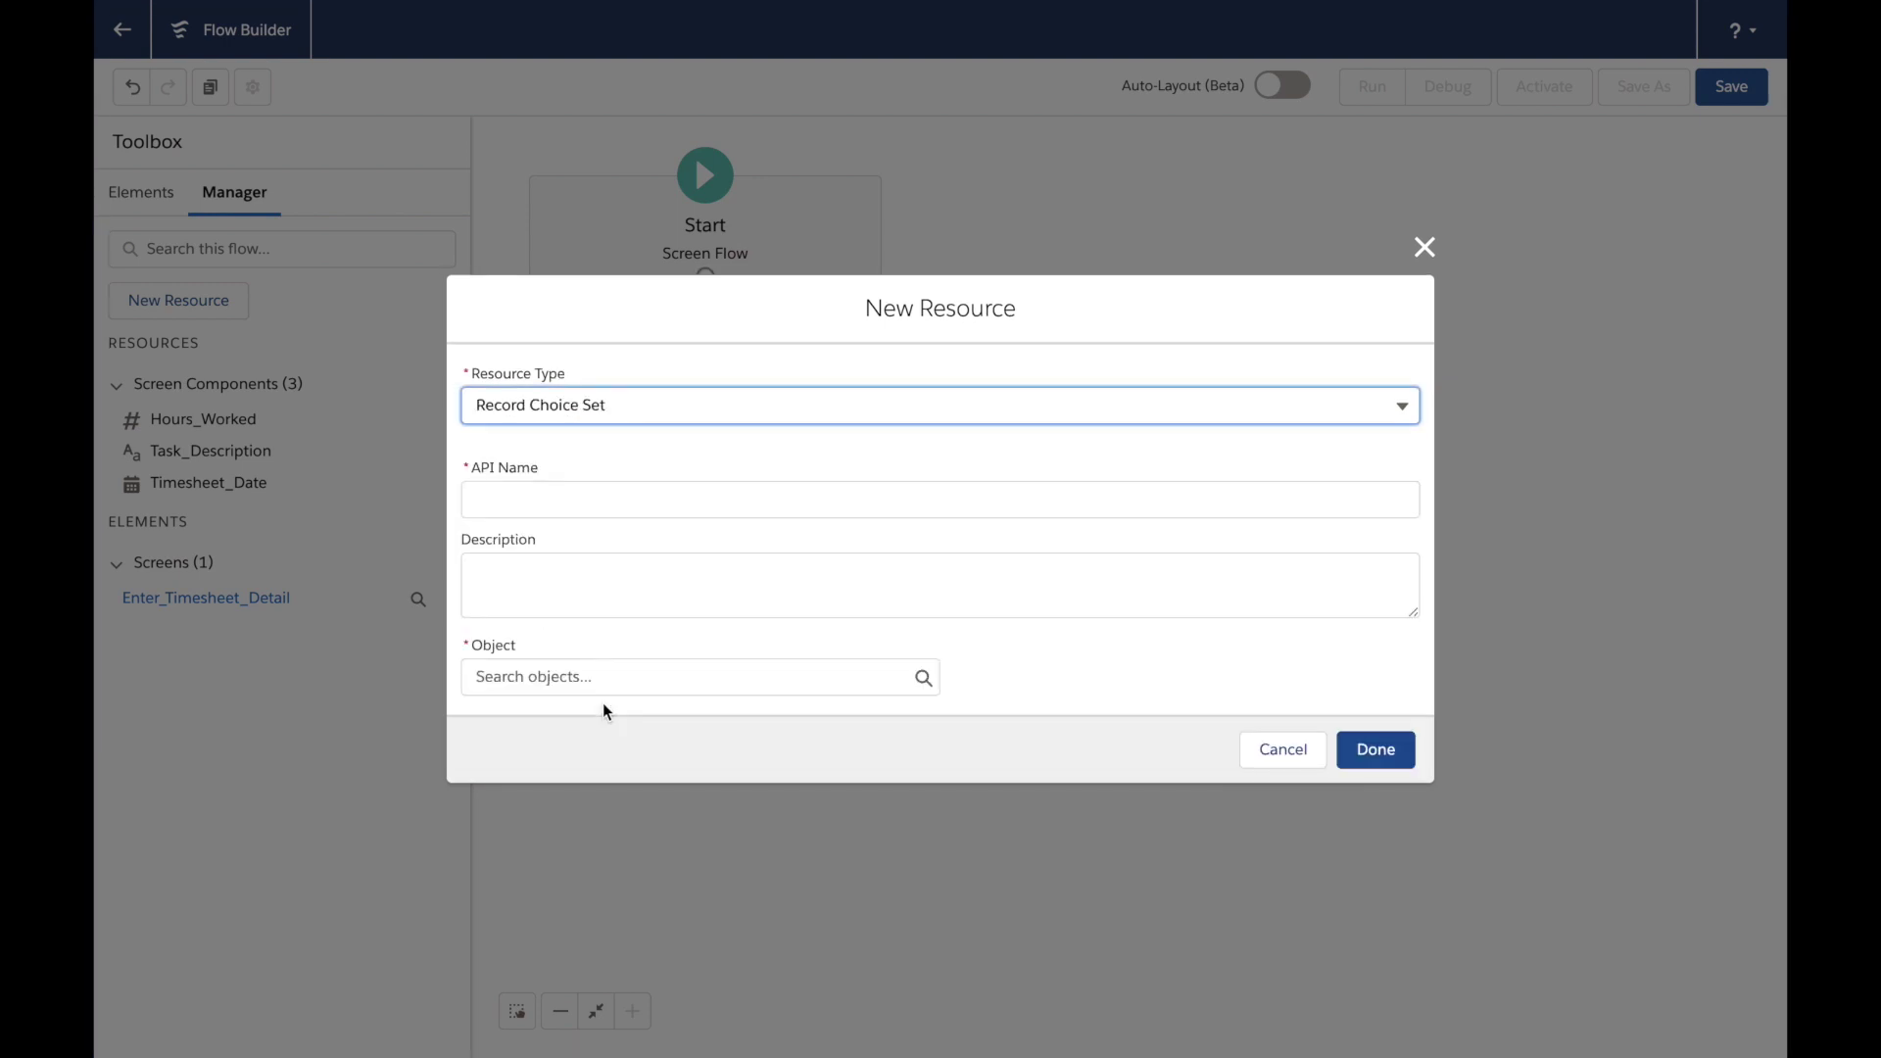
# Give the choice set the API name "projects", the description "List of projects in 'Ongoing' status" and the object Project
pyautogui.click(582, 498)
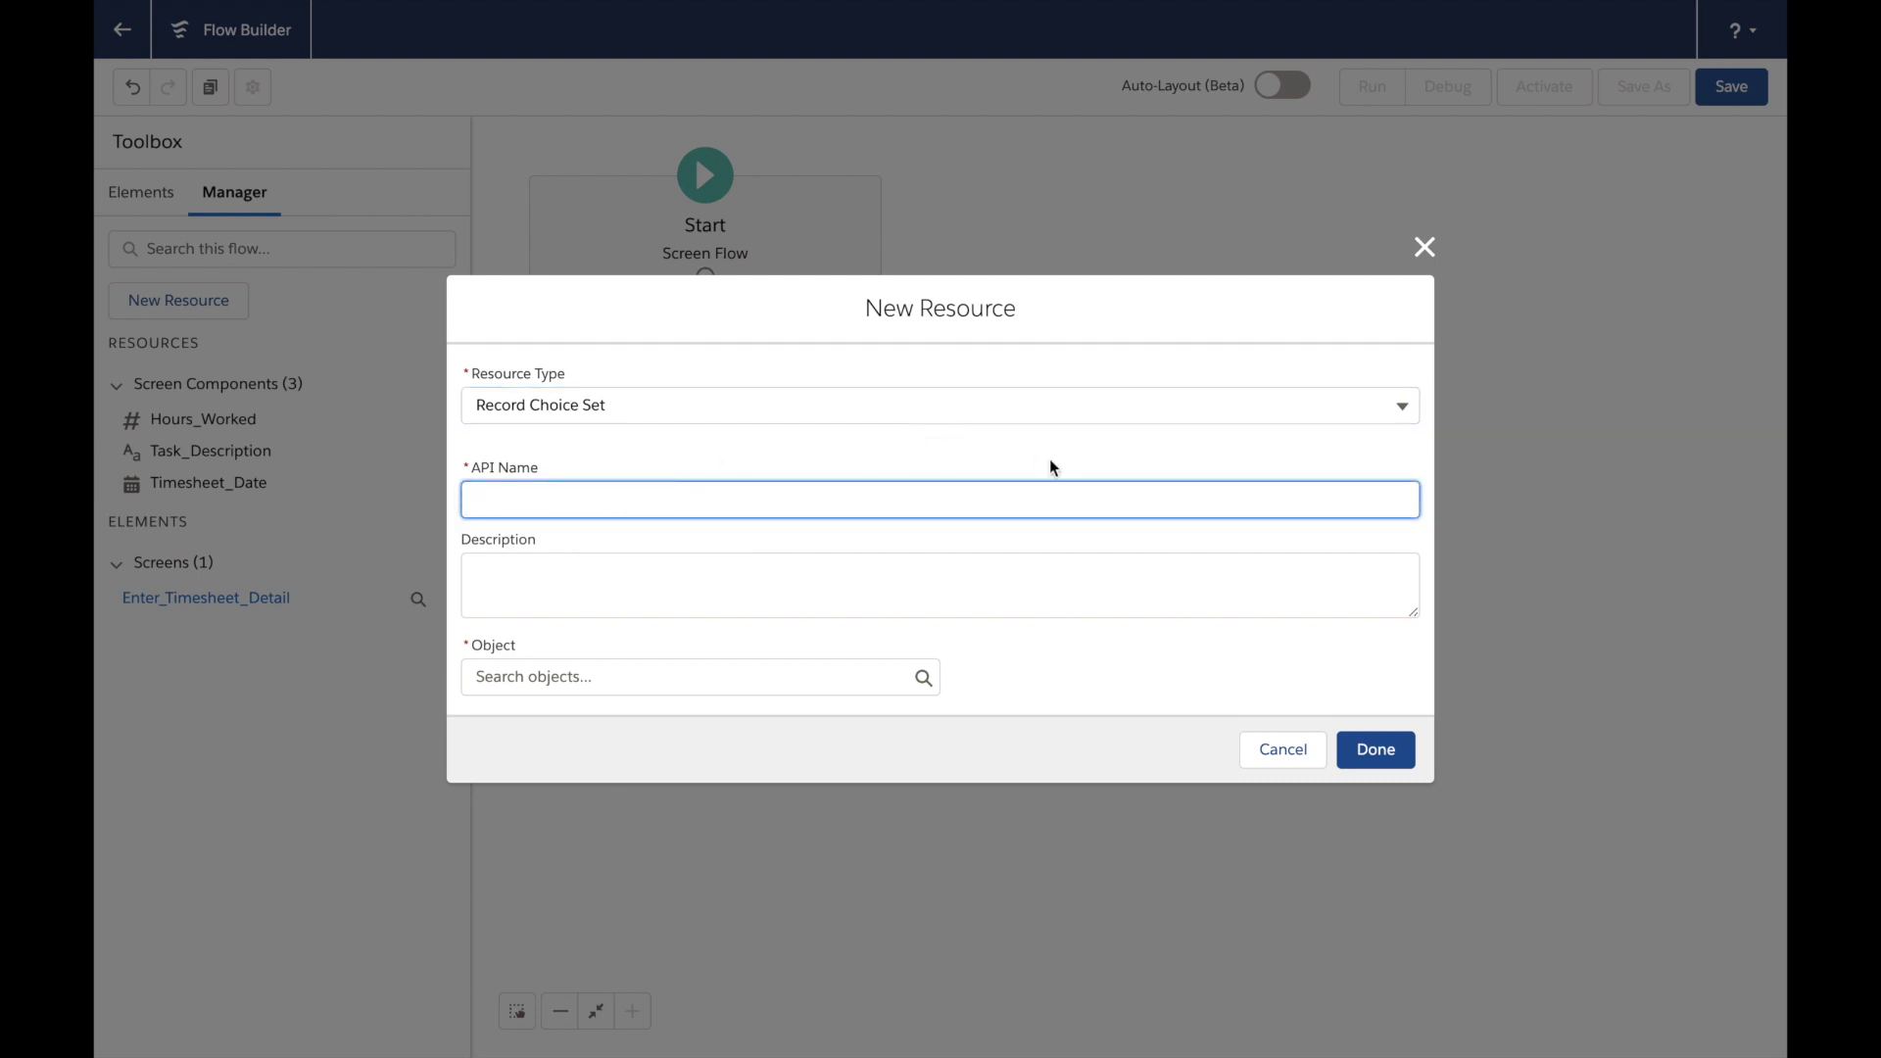
pyautogui.write('projects')
pyautogui.press('Tab')
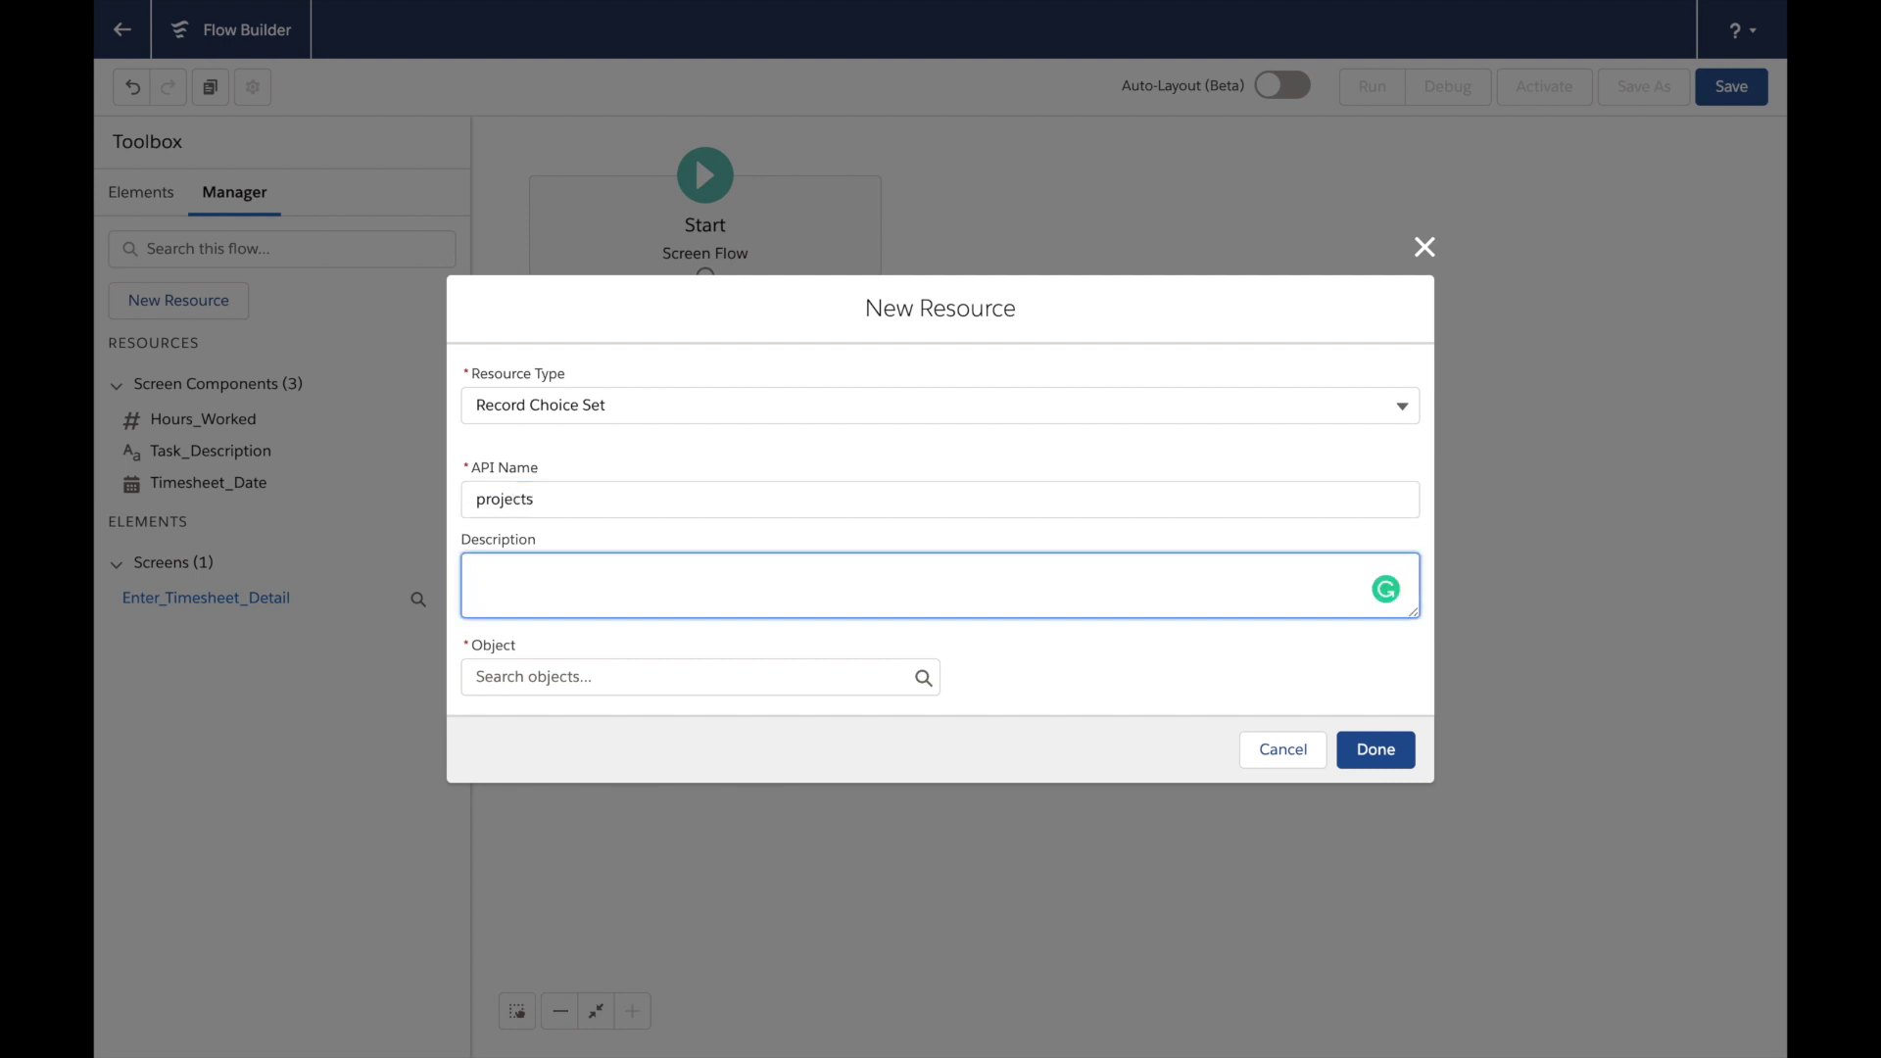
pyautogui.write("List of projects in 'On")
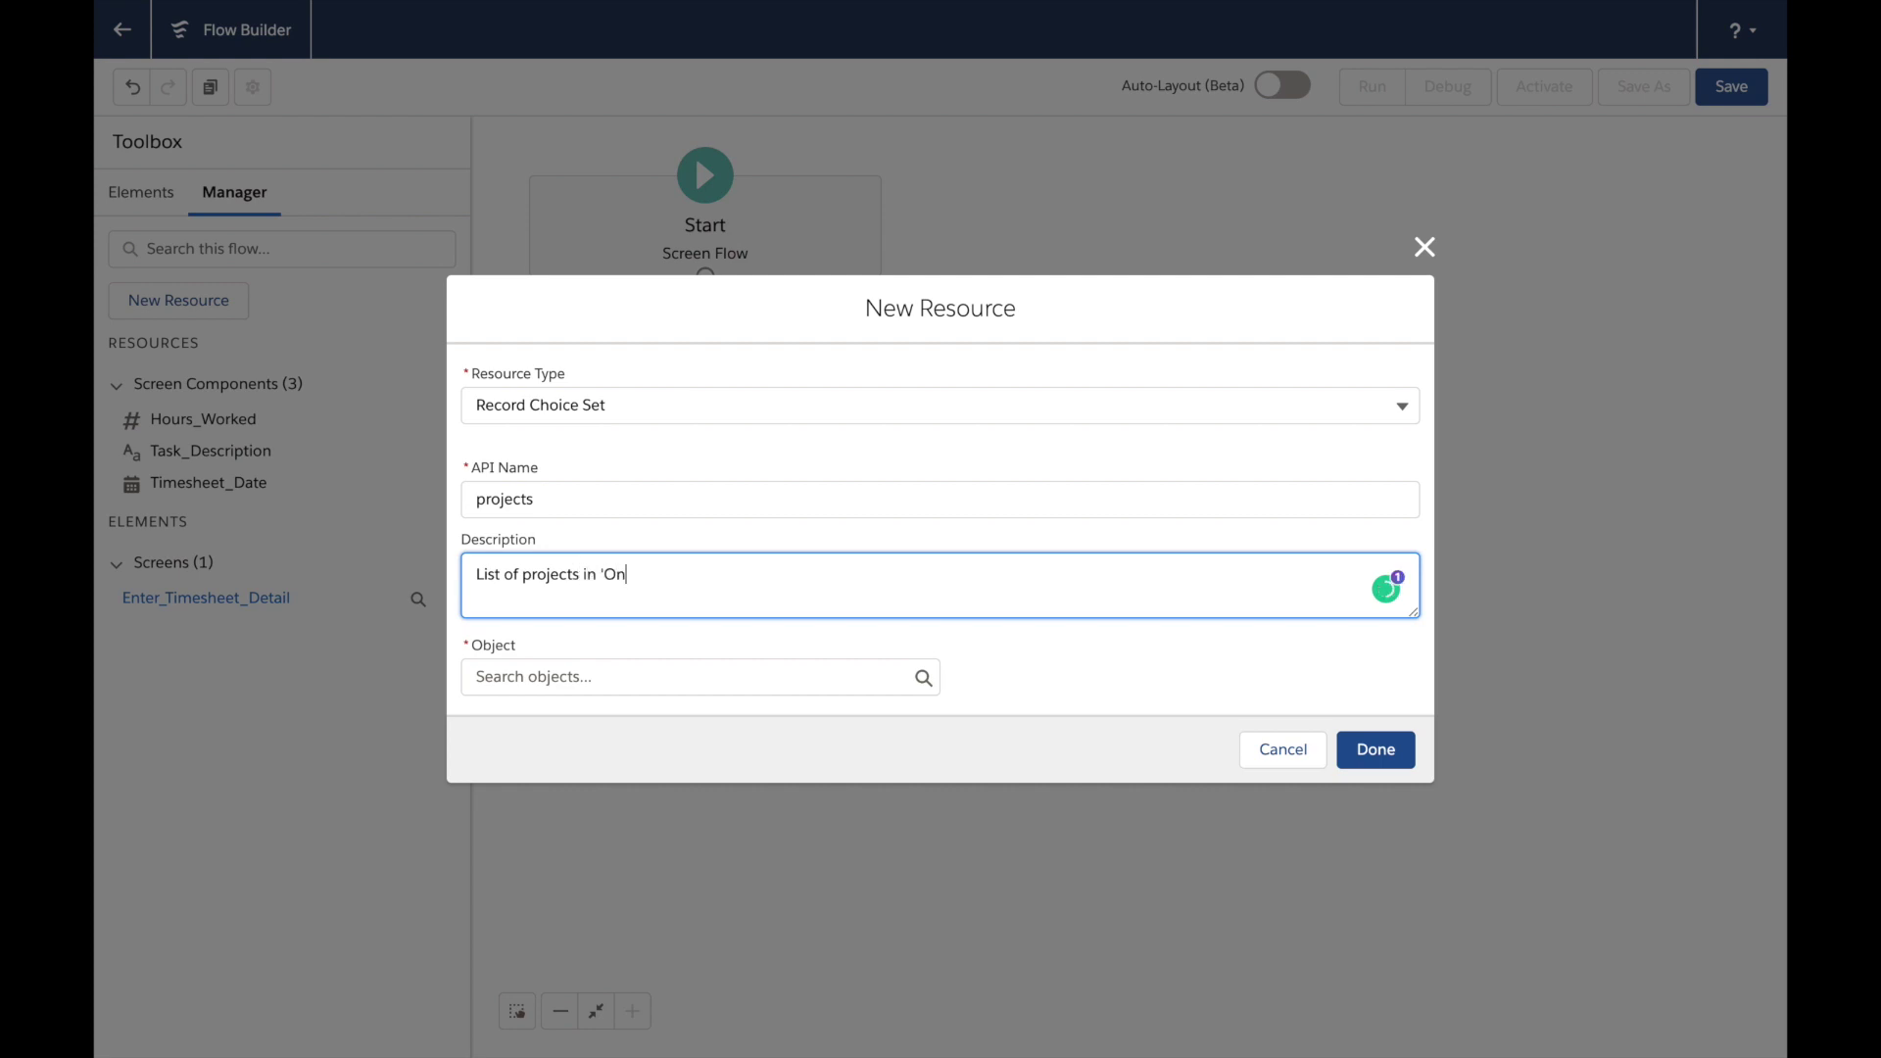
pyautogui.write("going' status")
pyautogui.click(590, 678)
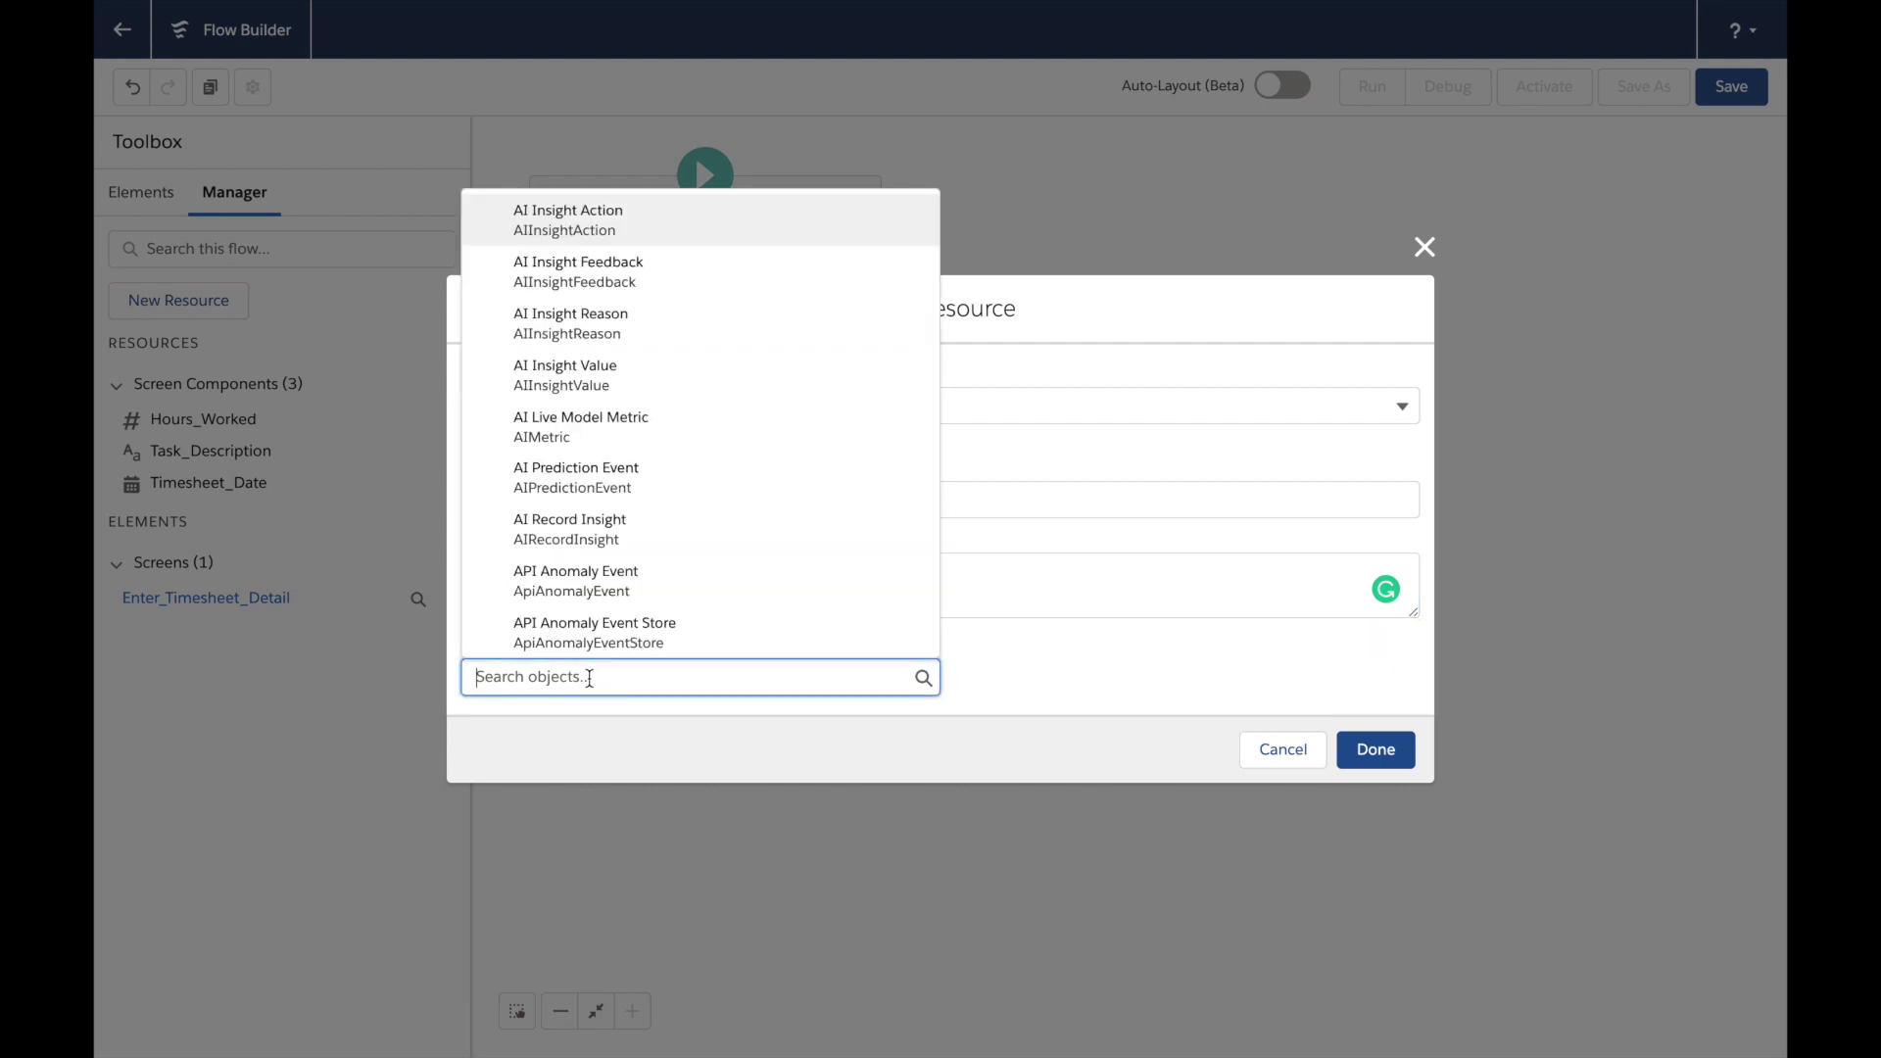
pyautogui.write('proj')
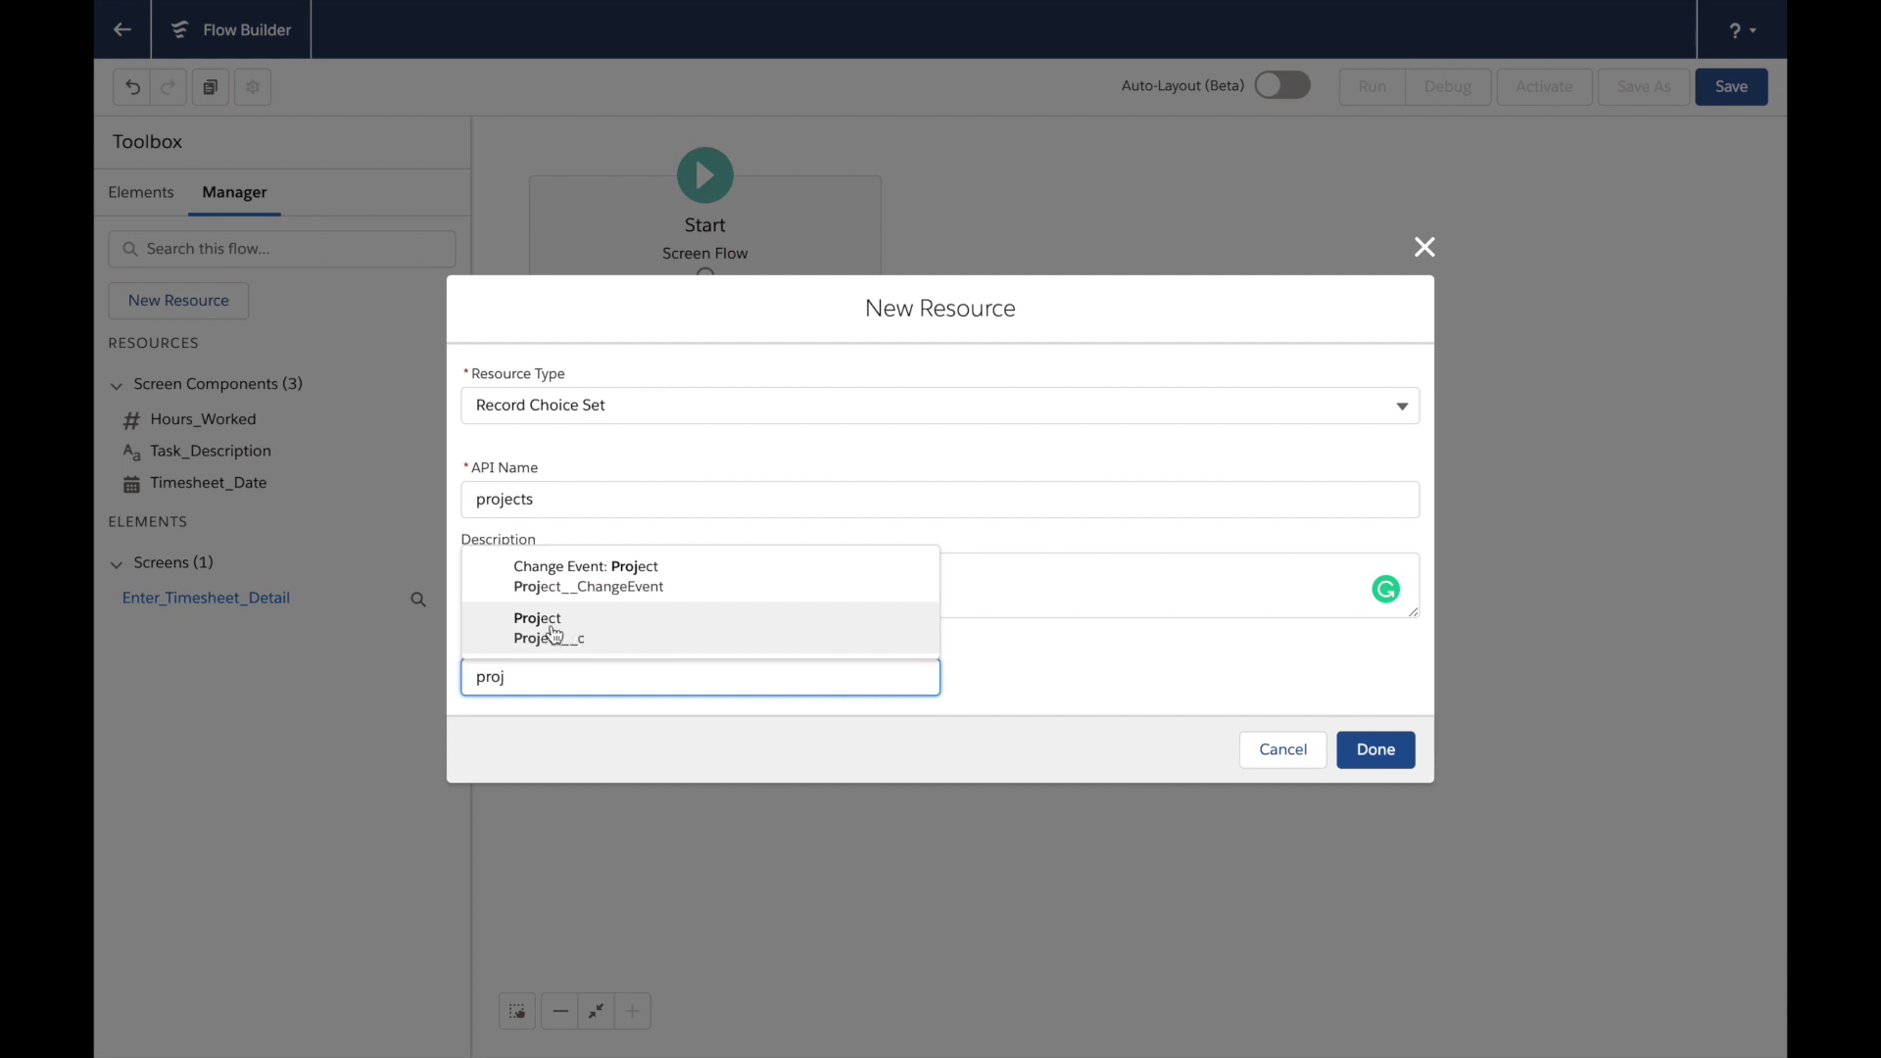
pyautogui.click(545, 632)
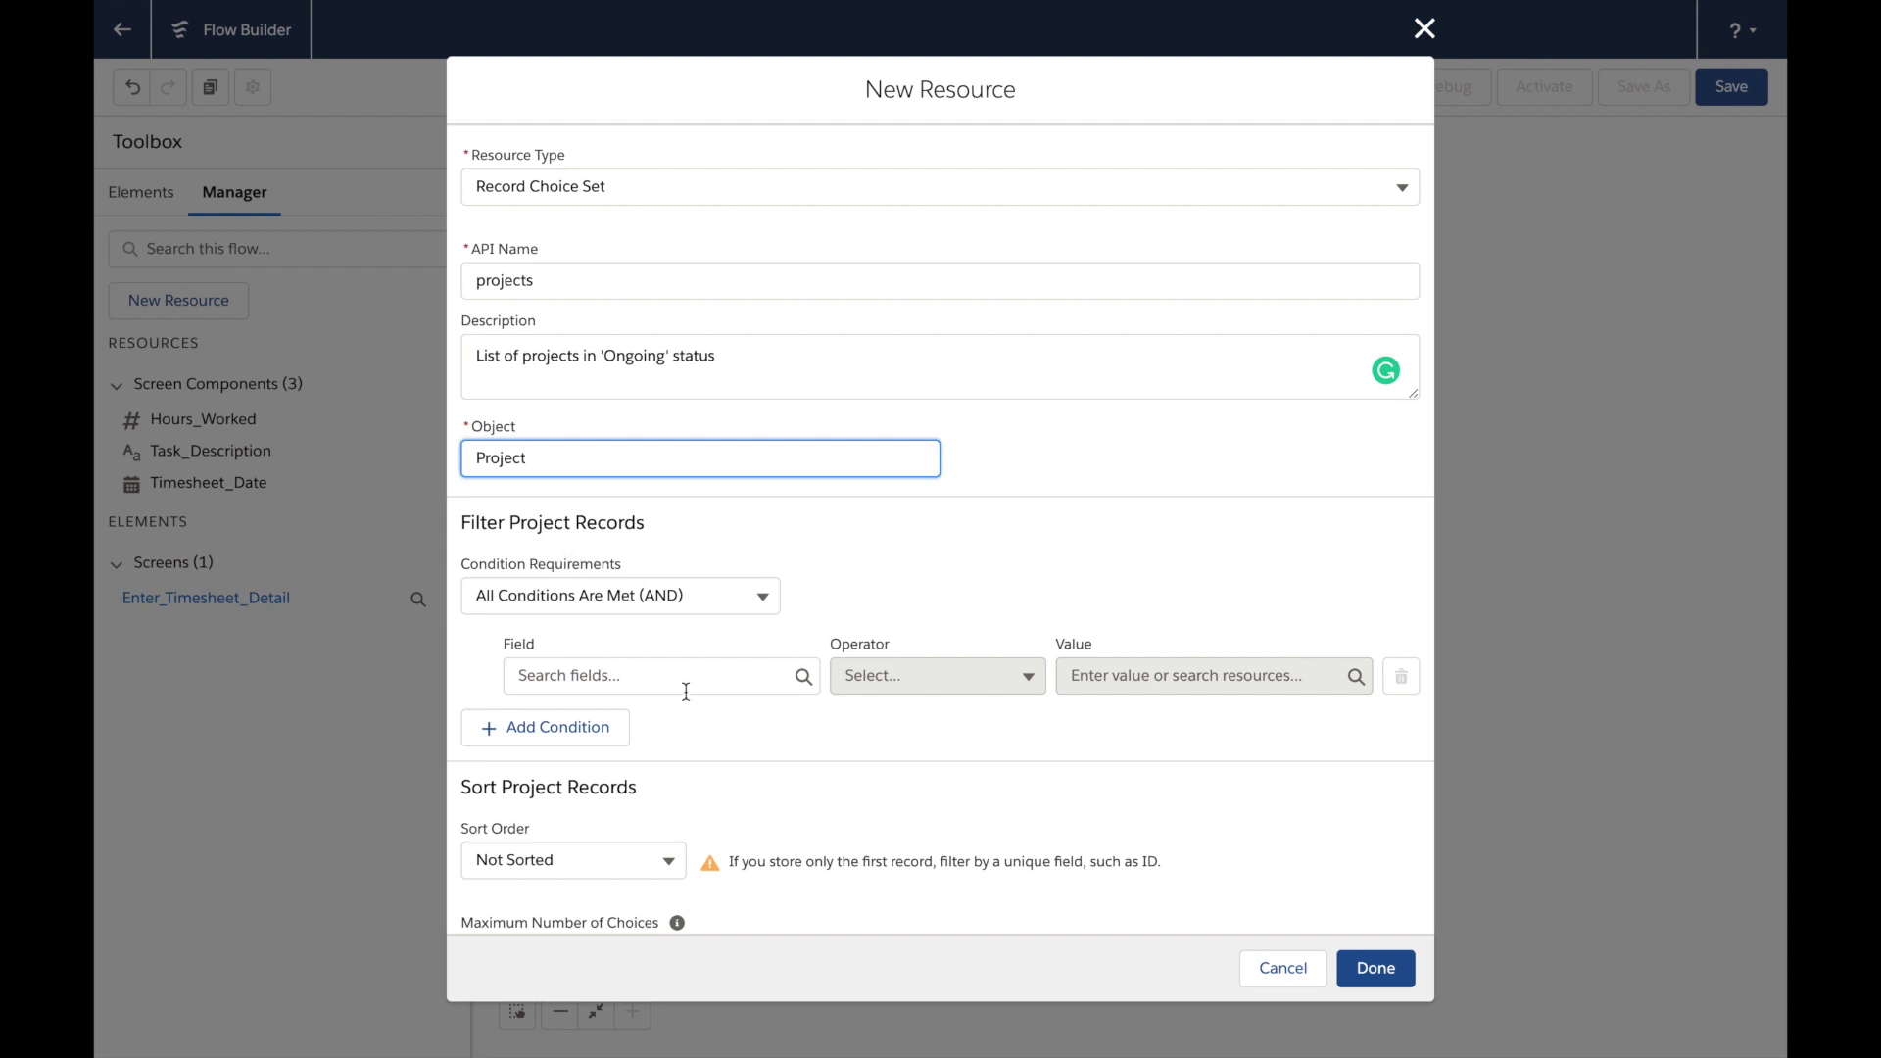
# Filter the project records to those where Project_Status__c equals Ongoing
pyautogui.click(629, 683)
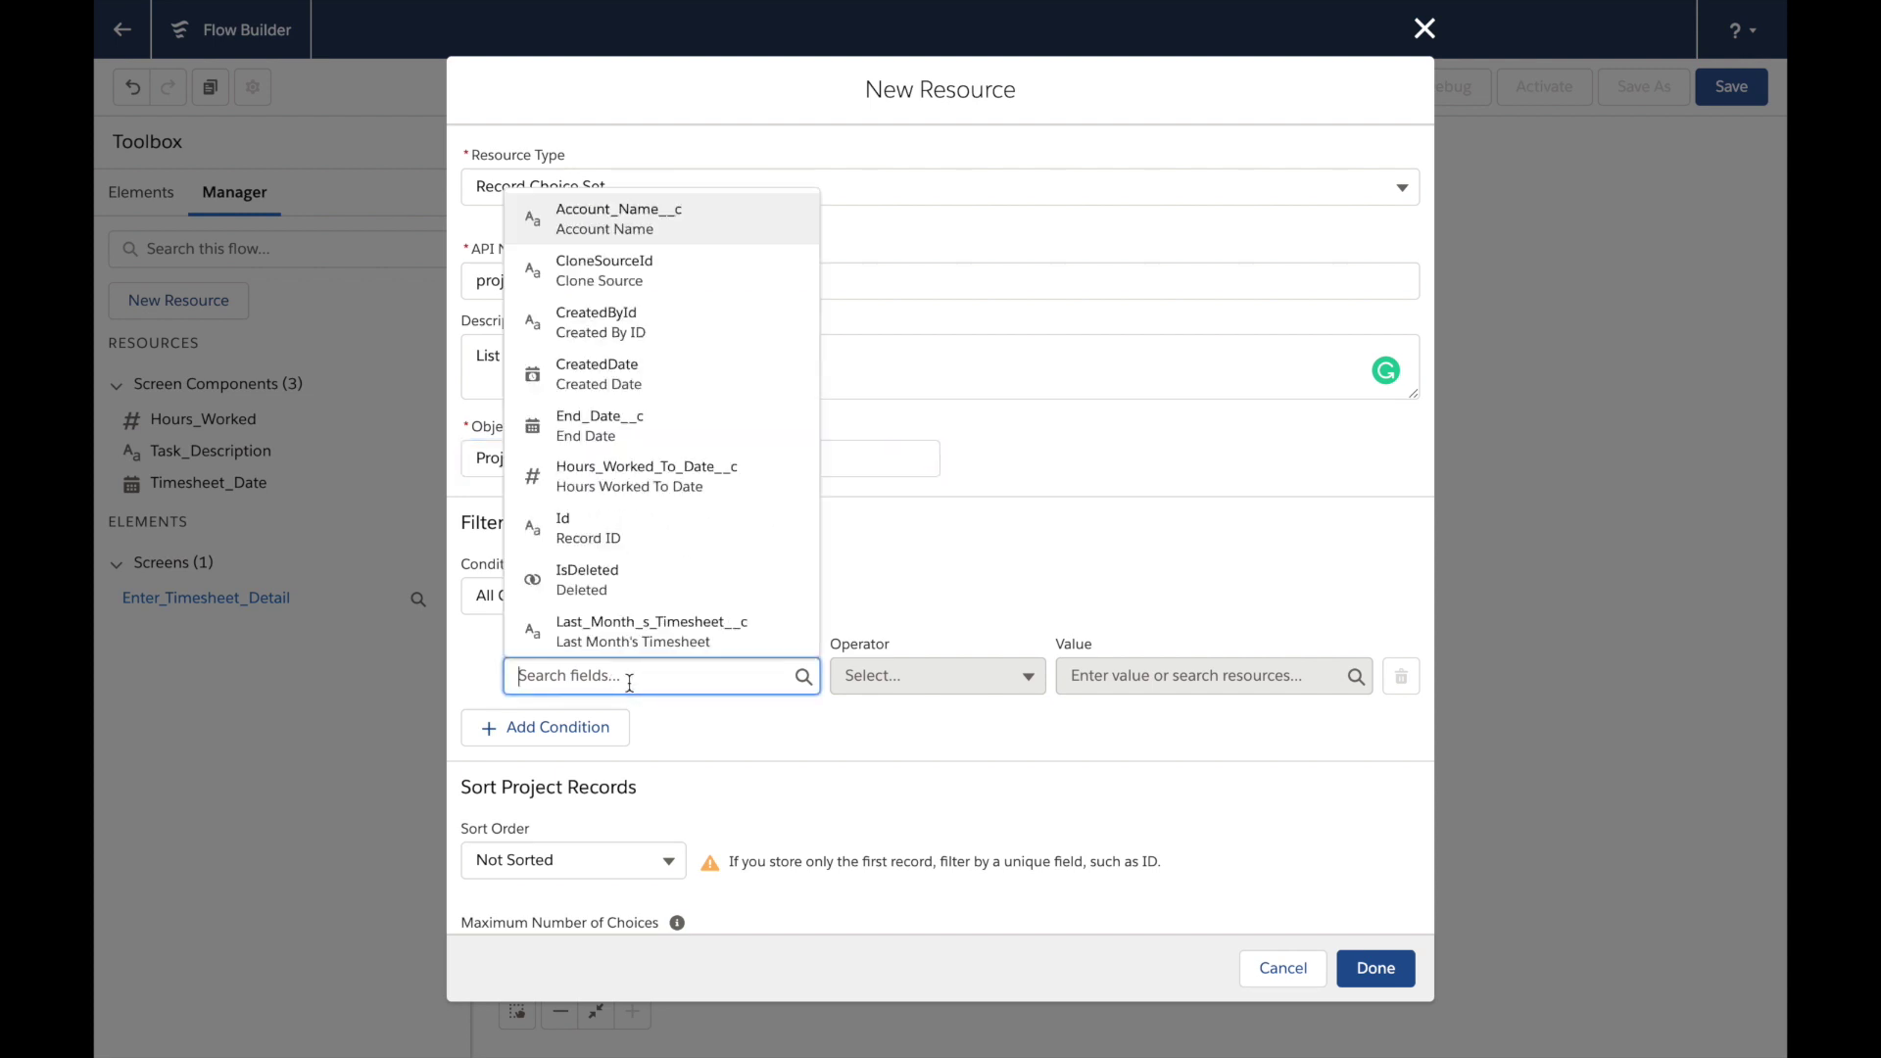
pyautogui.scroll(-5, 712, 585)
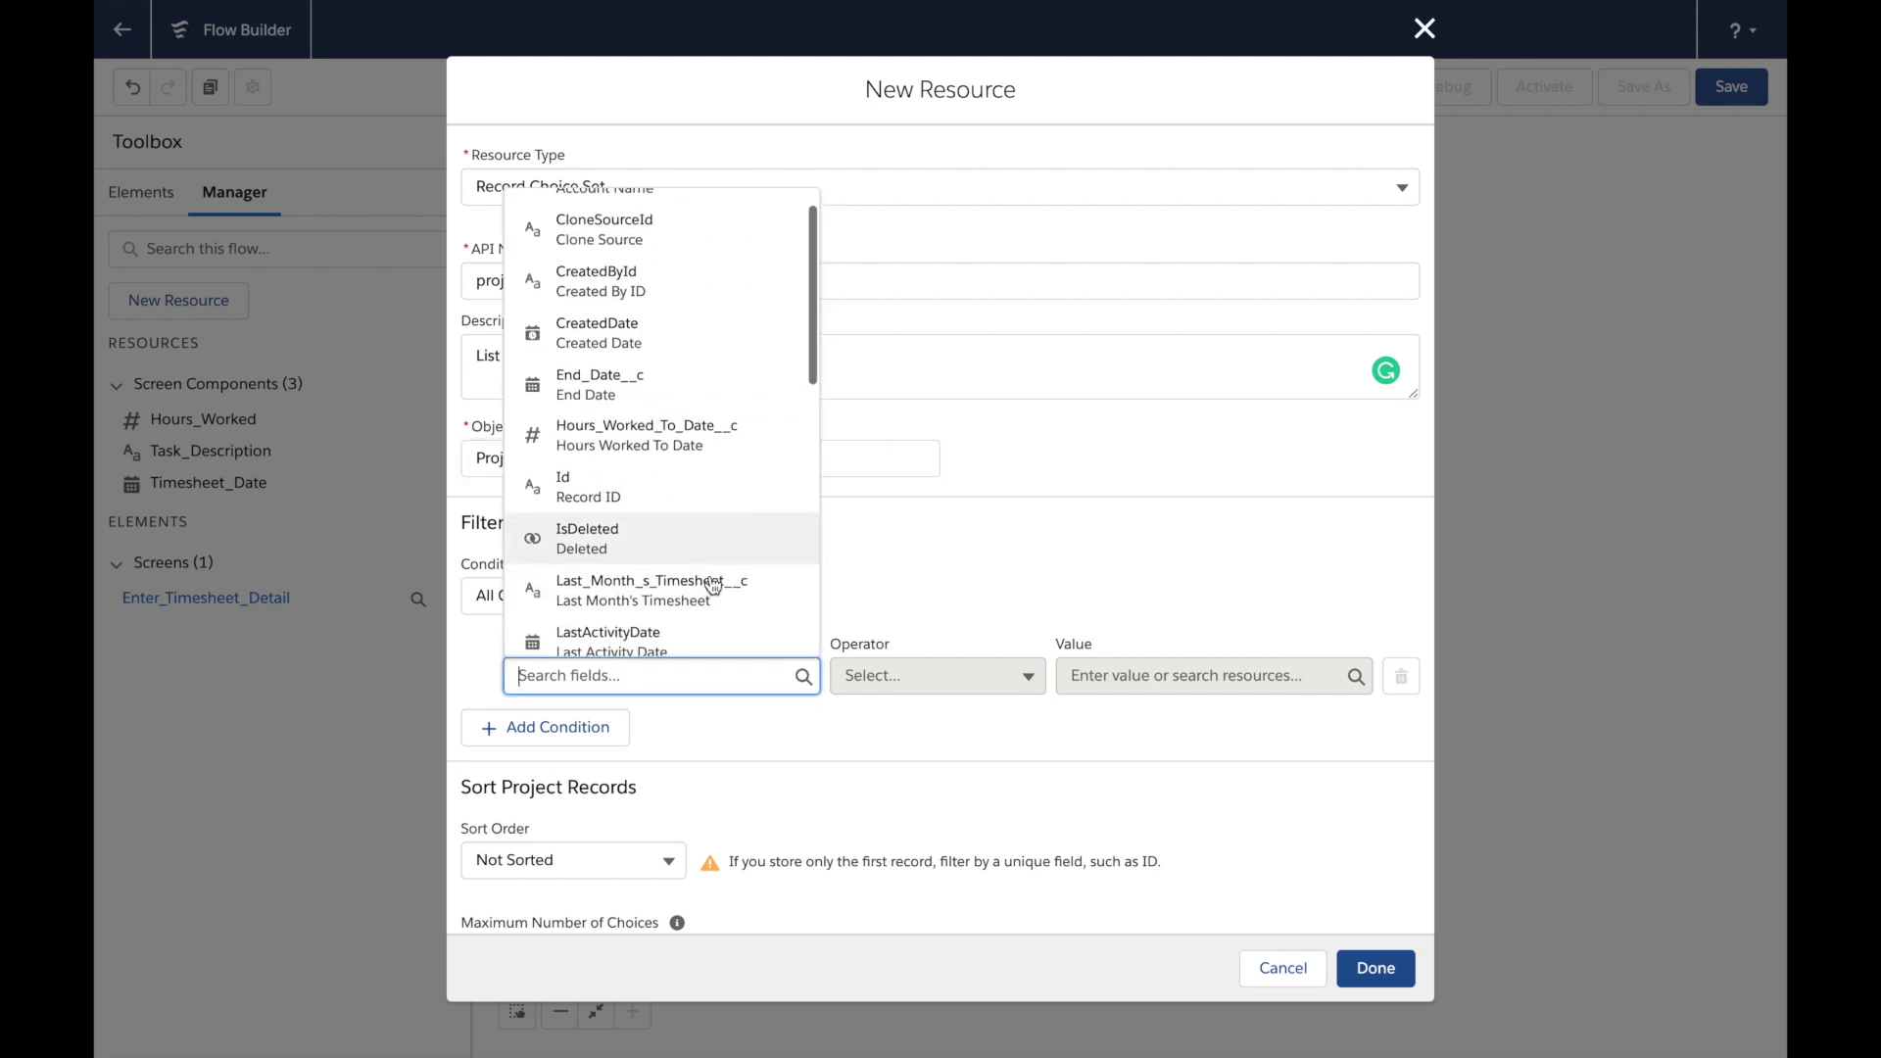
pyautogui.scroll(-3, 712, 585)
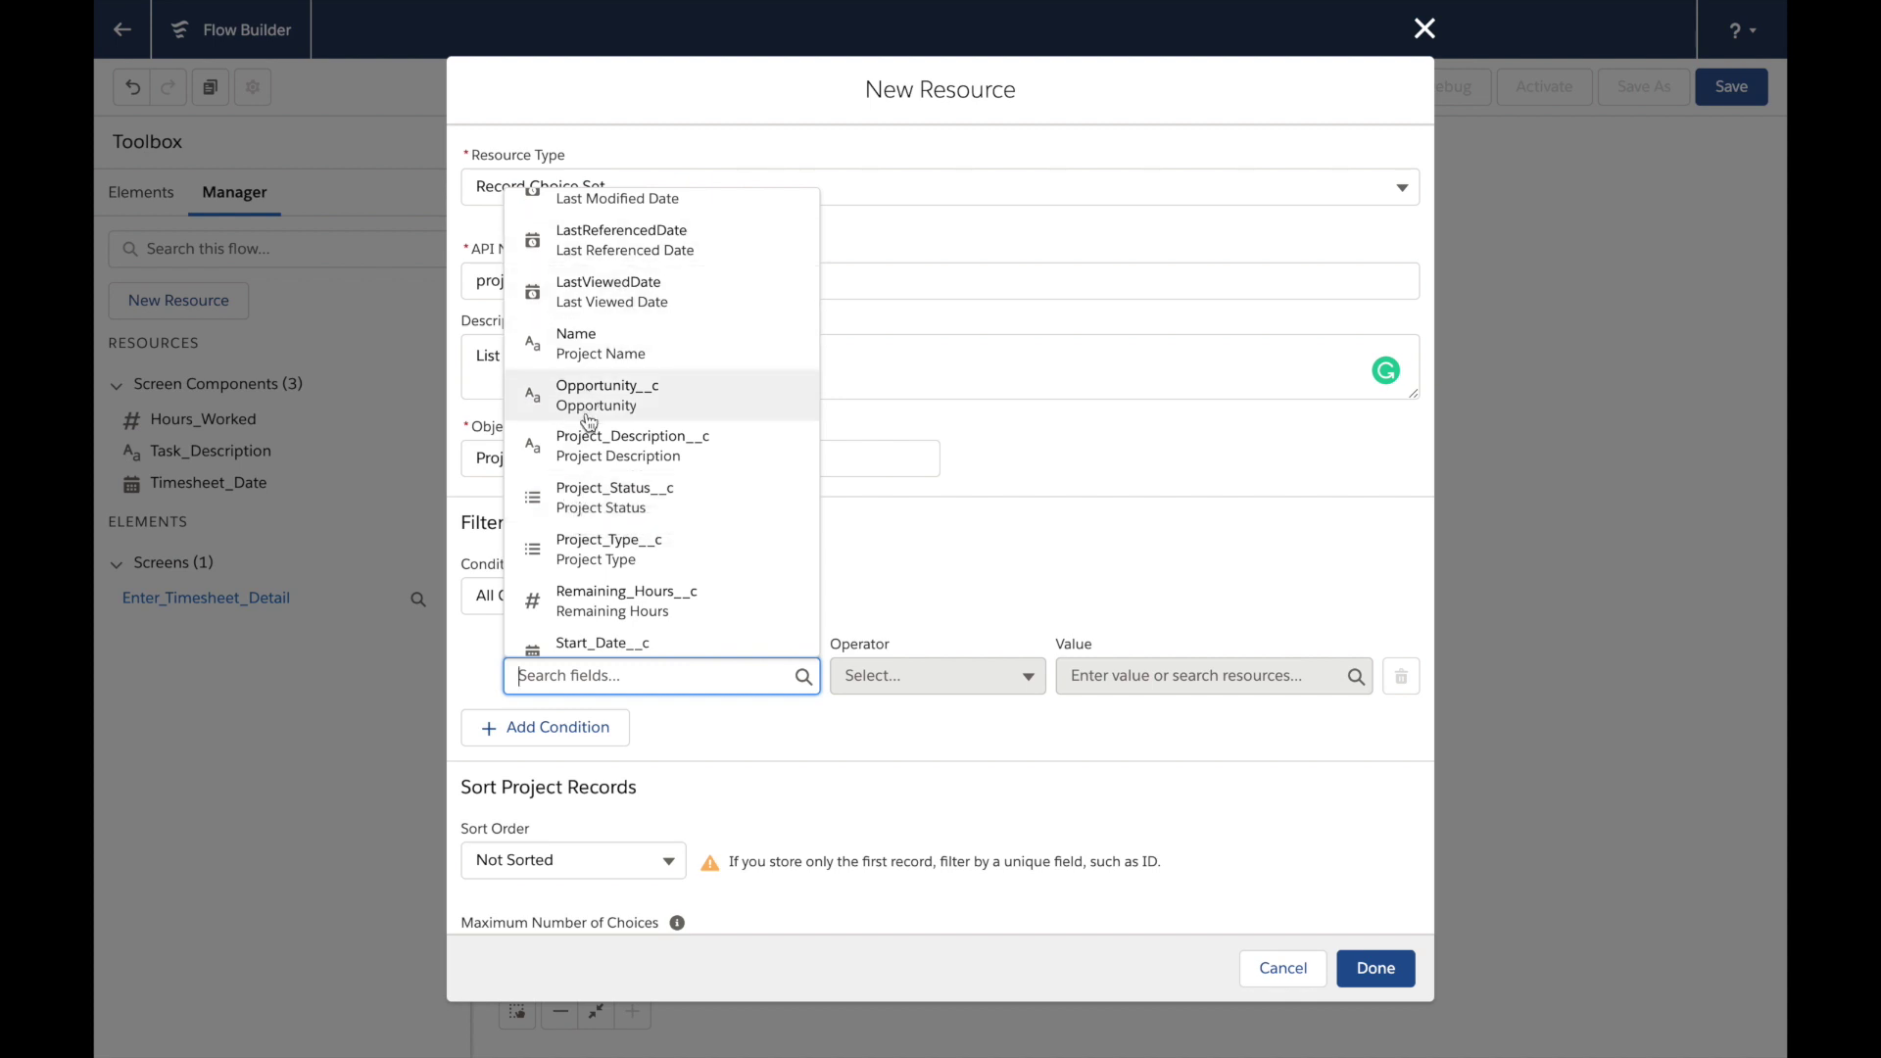
pyautogui.click(609, 499)
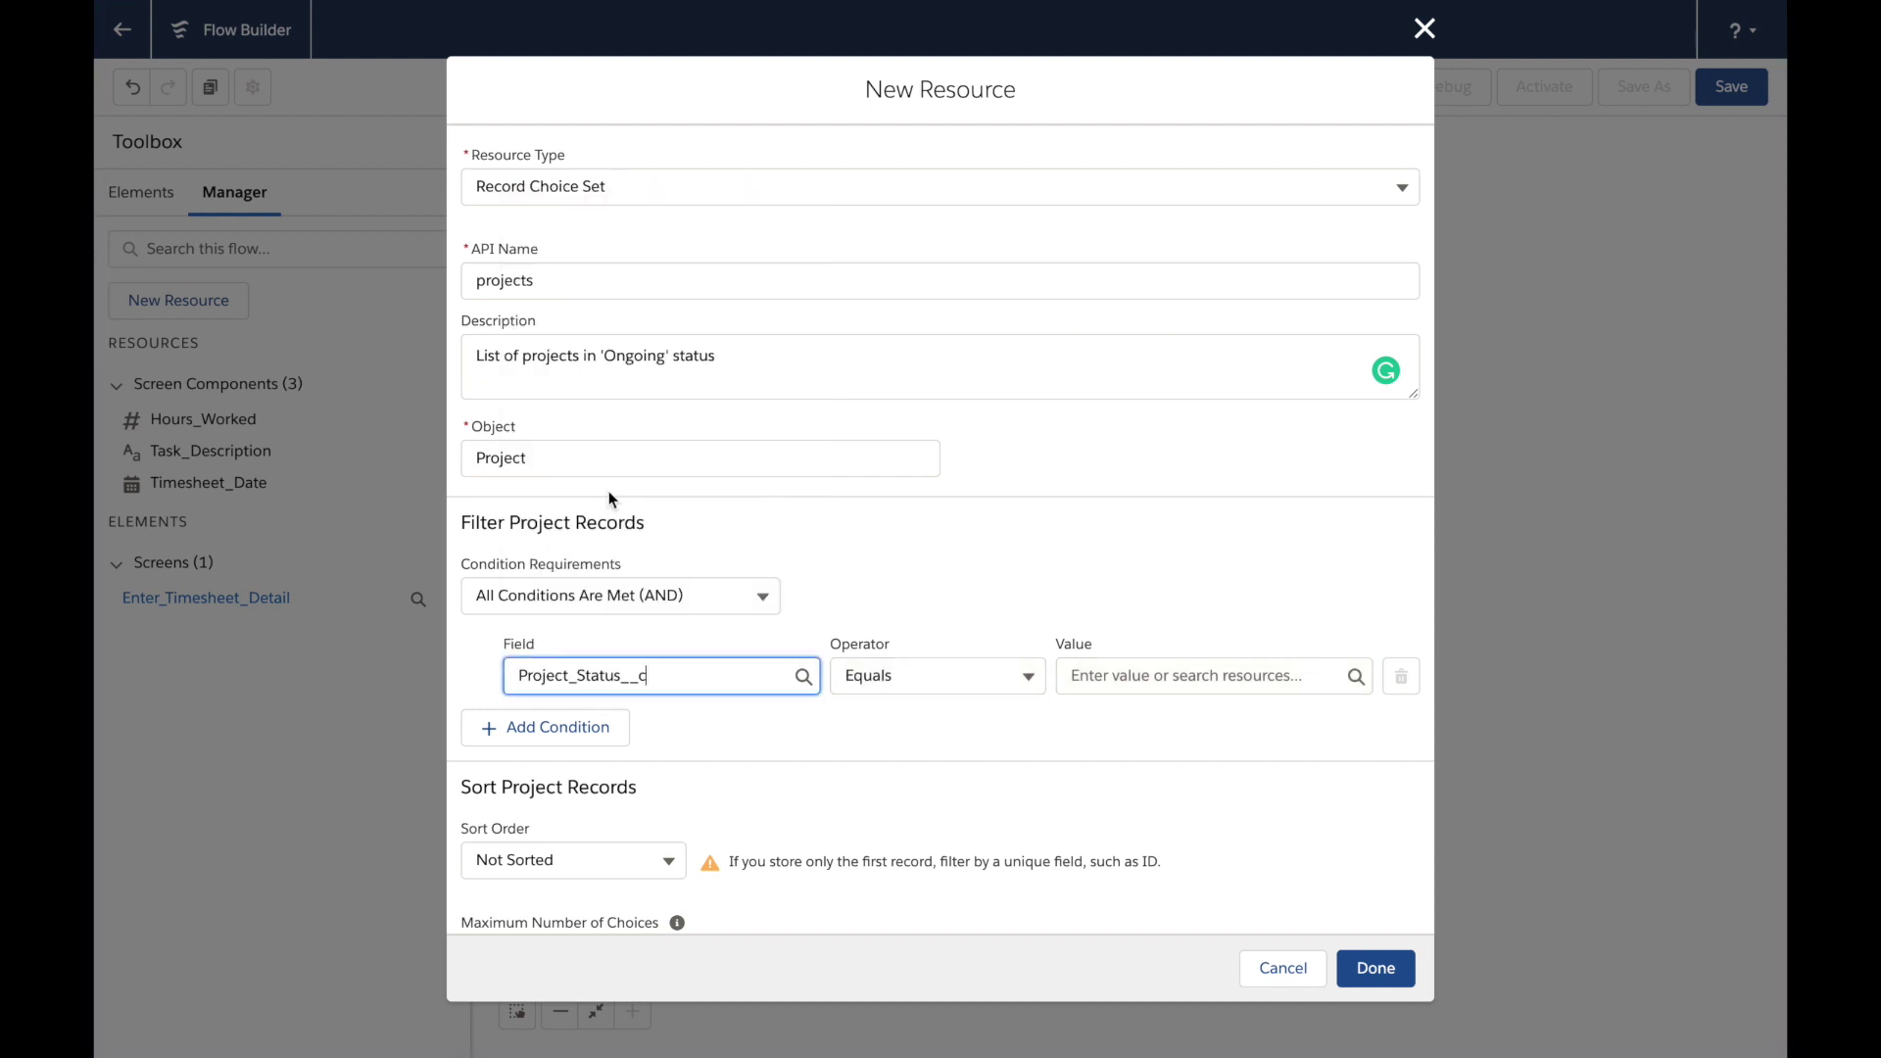
pyautogui.click(1189, 679)
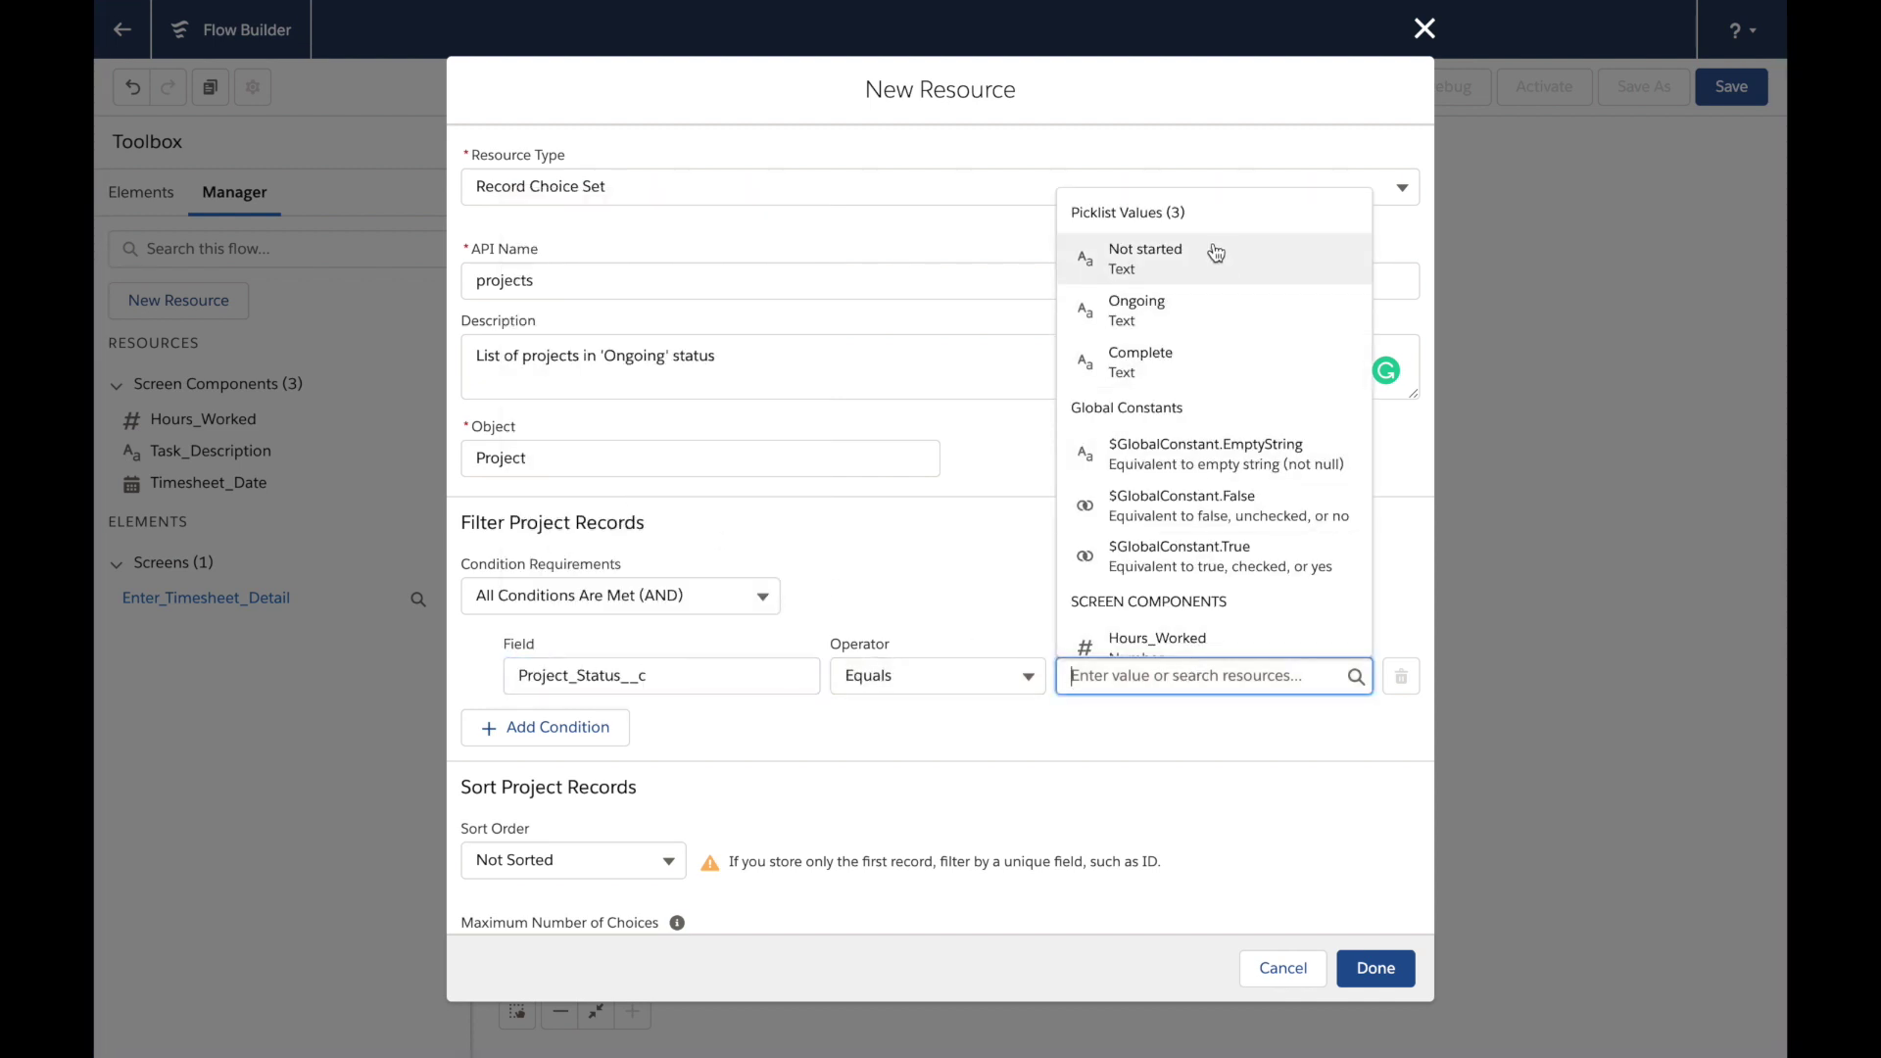
pyautogui.click(1191, 311)
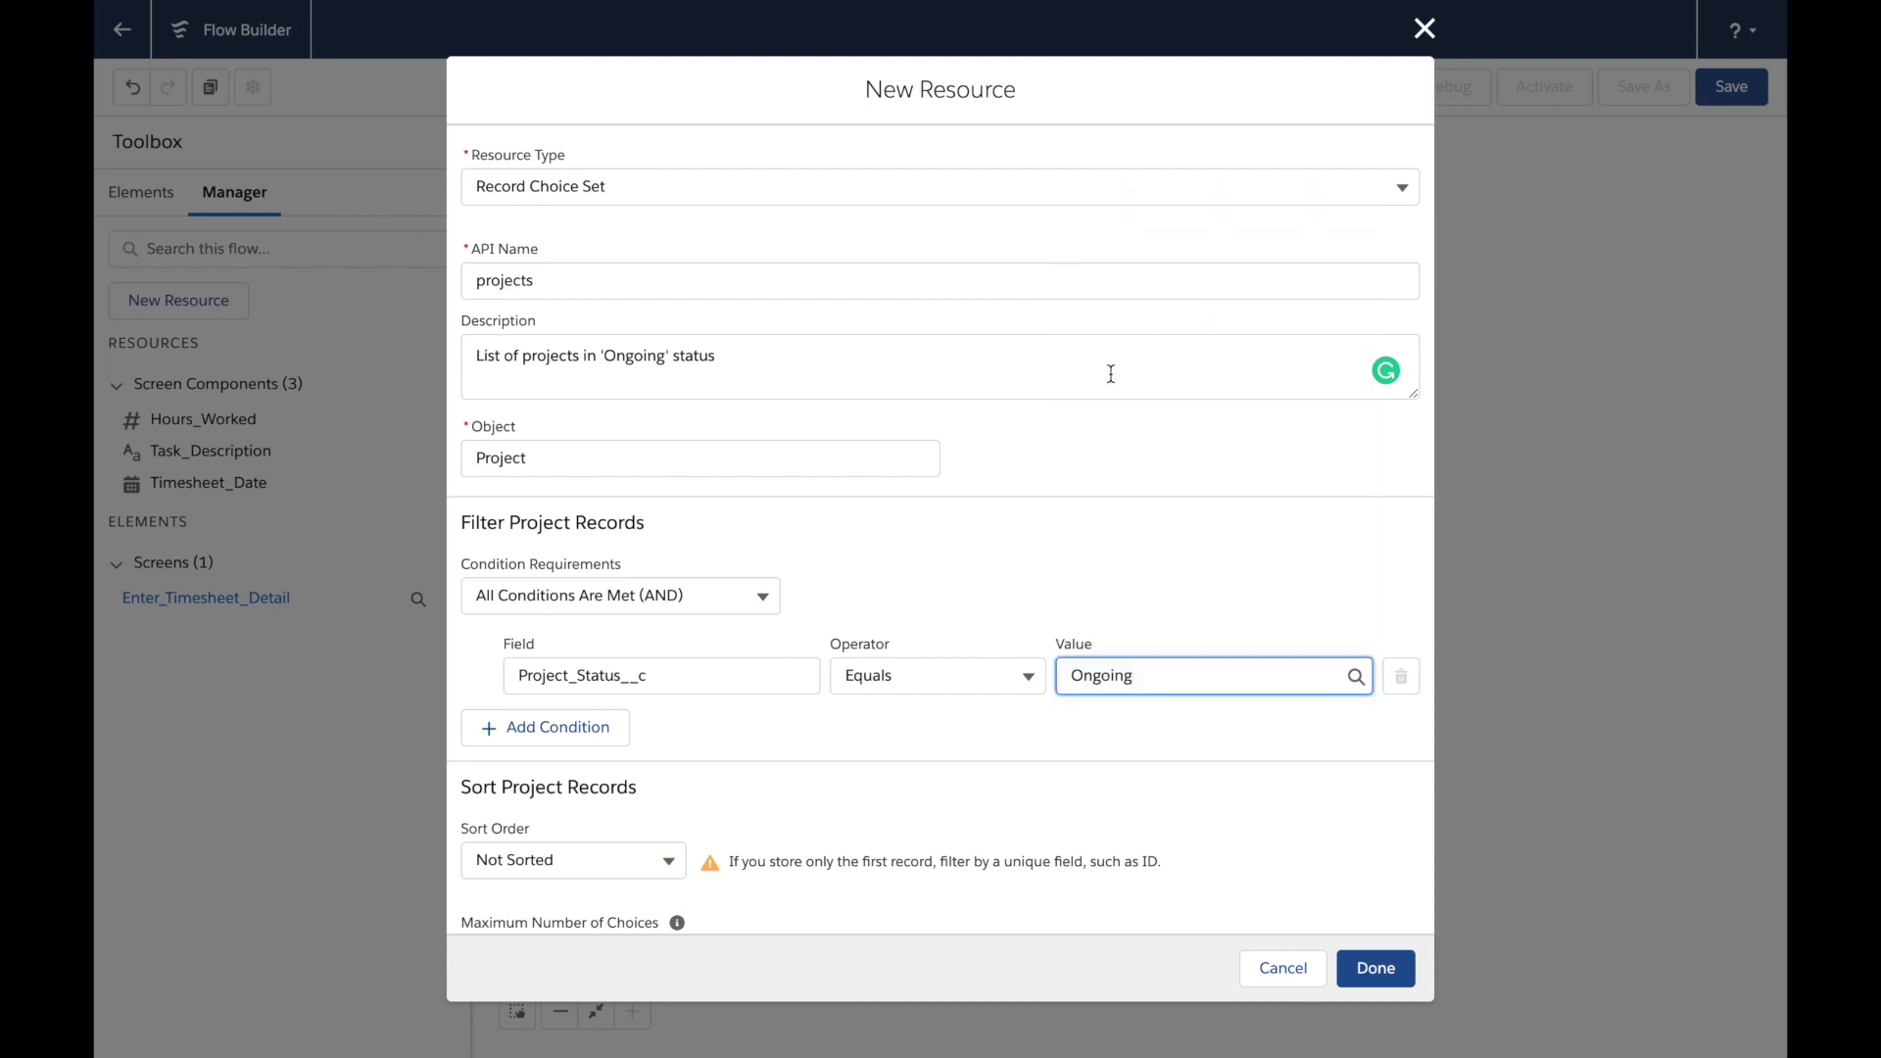
# Sort the project records in ascending order by the Name field
pyautogui.scroll(-3, 952, 731)
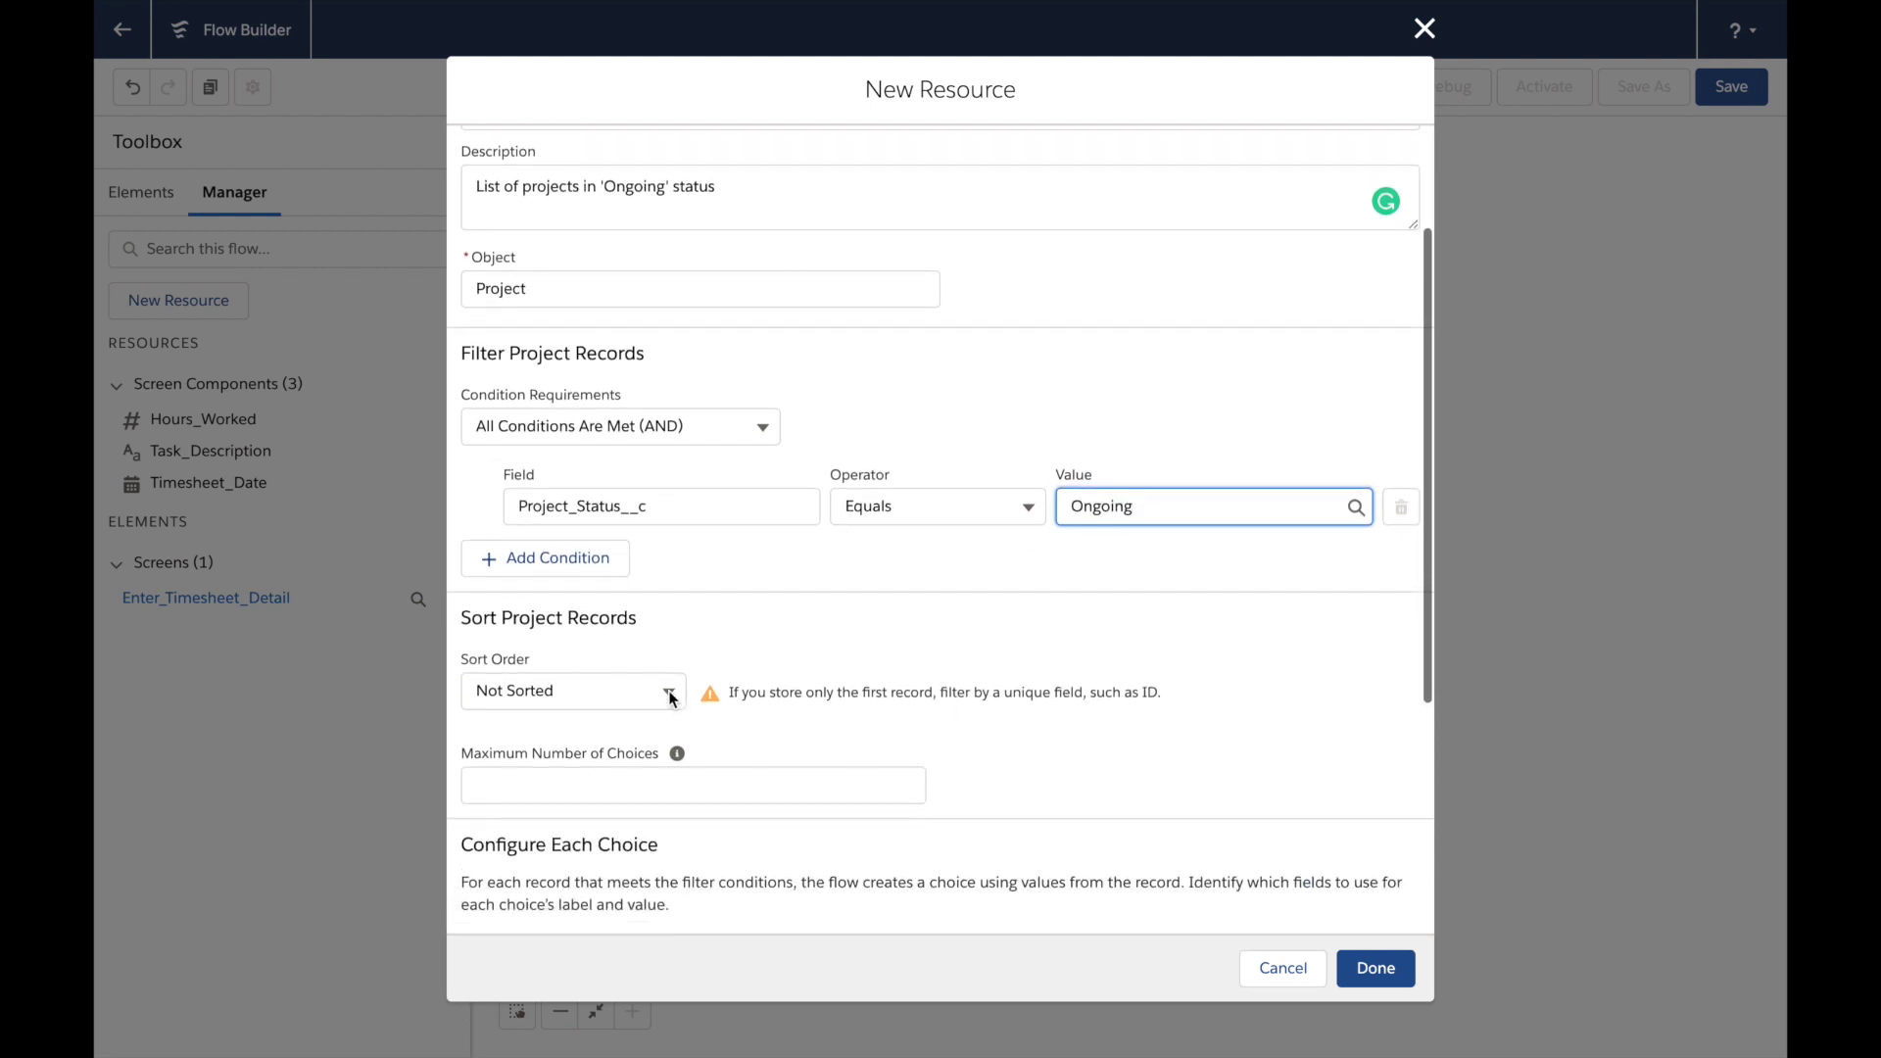
pyautogui.click(666, 695)
pyautogui.click(621, 747)
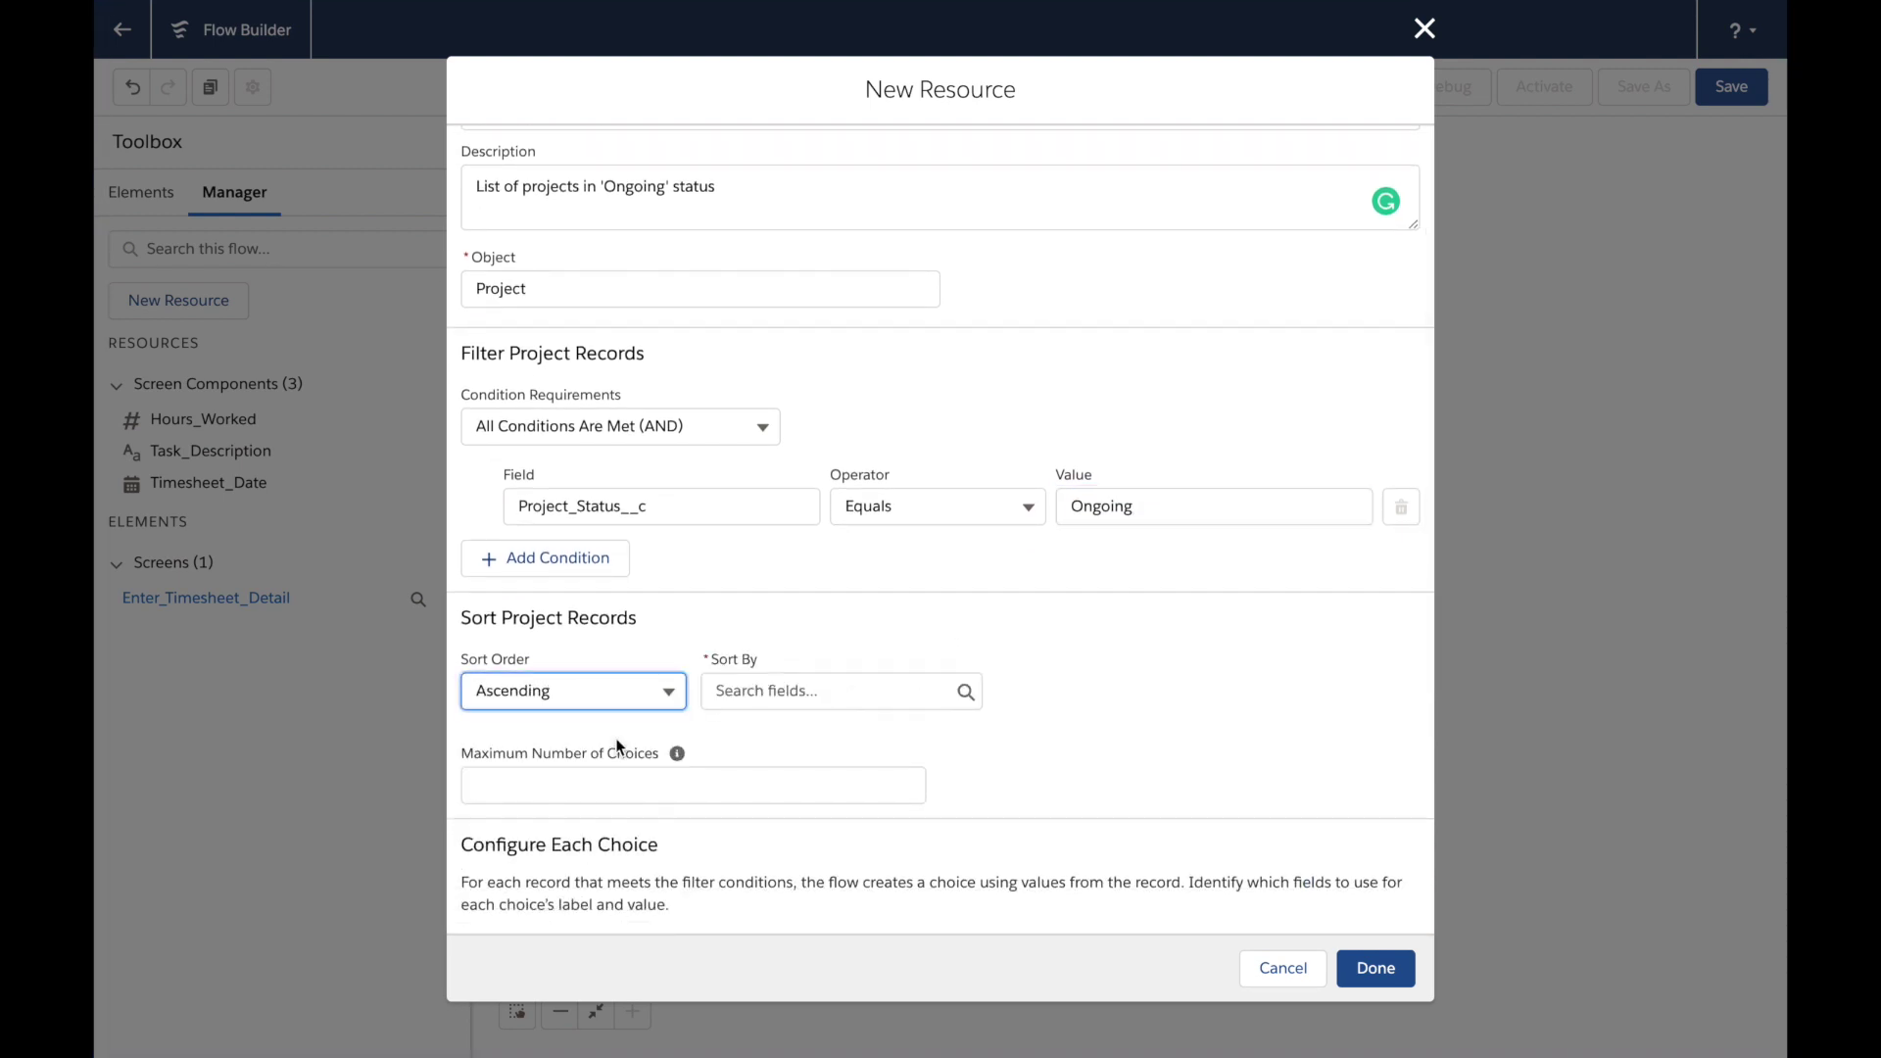
pyautogui.click(802, 693)
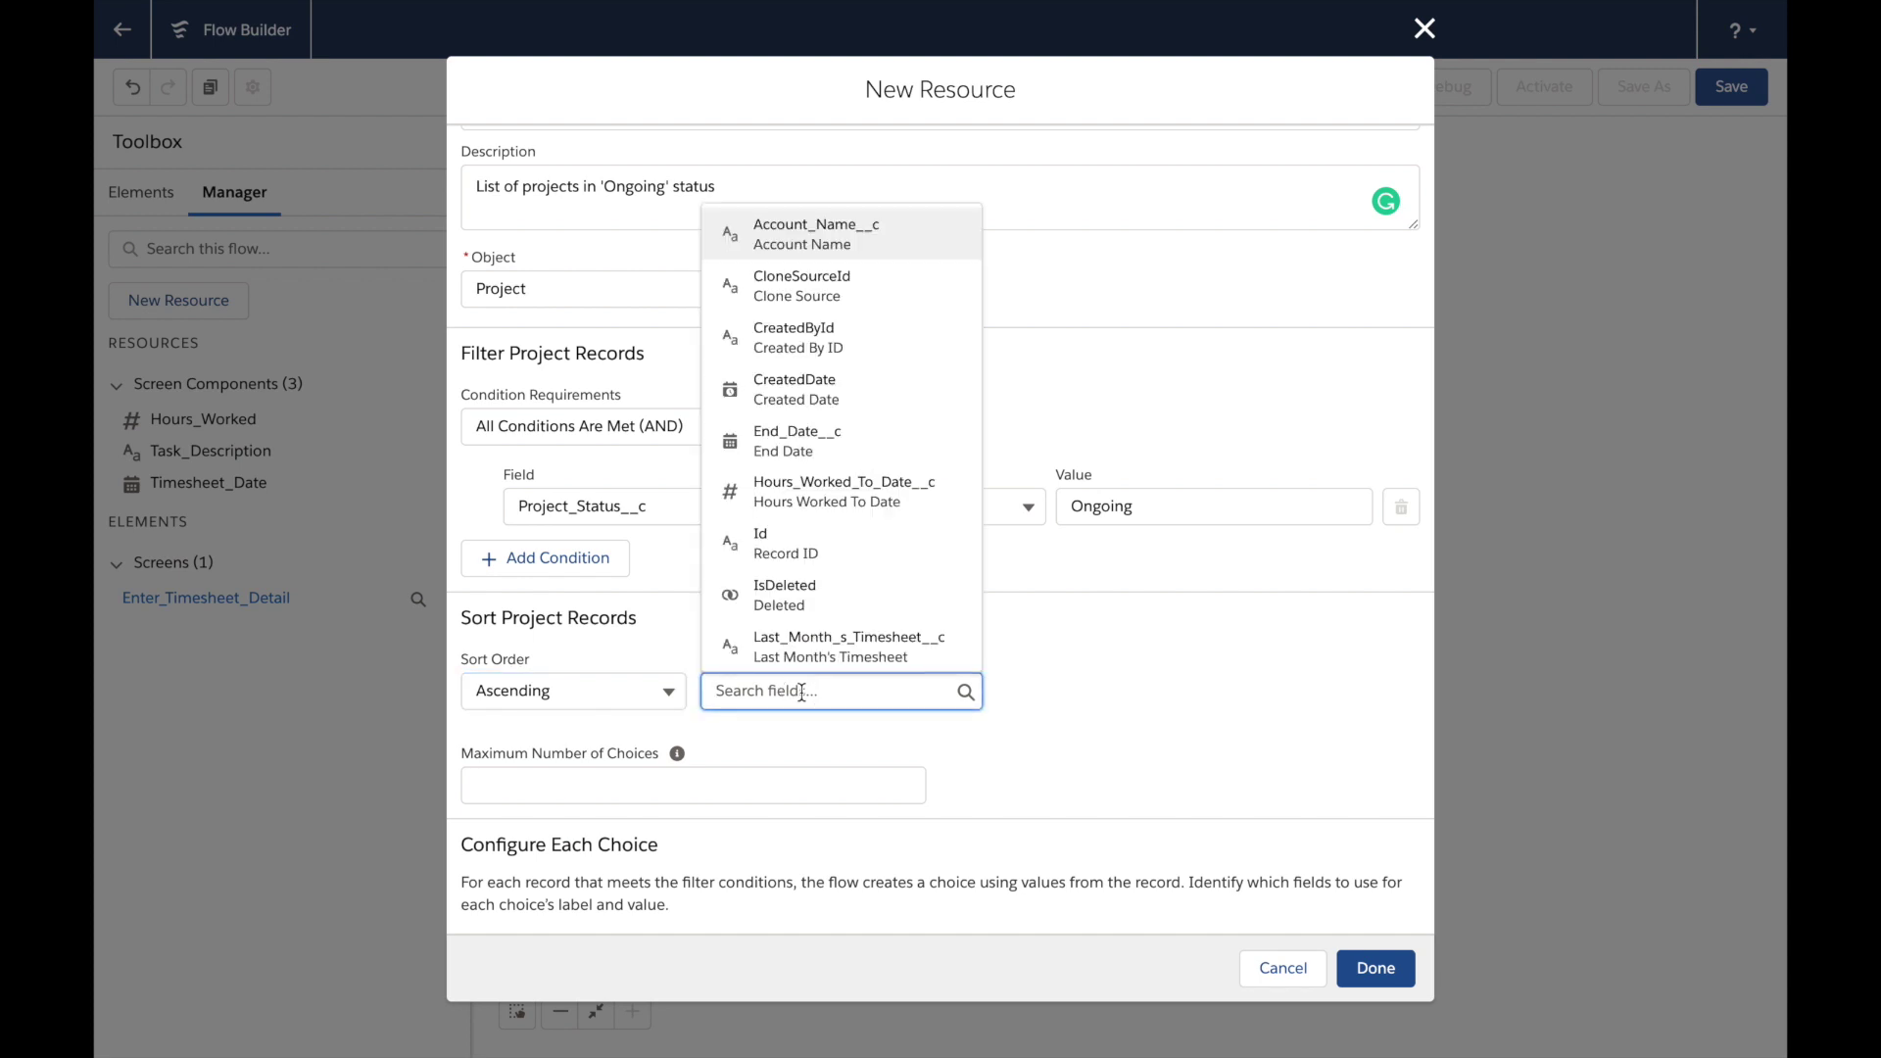
pyautogui.scroll(-5, 936, 588)
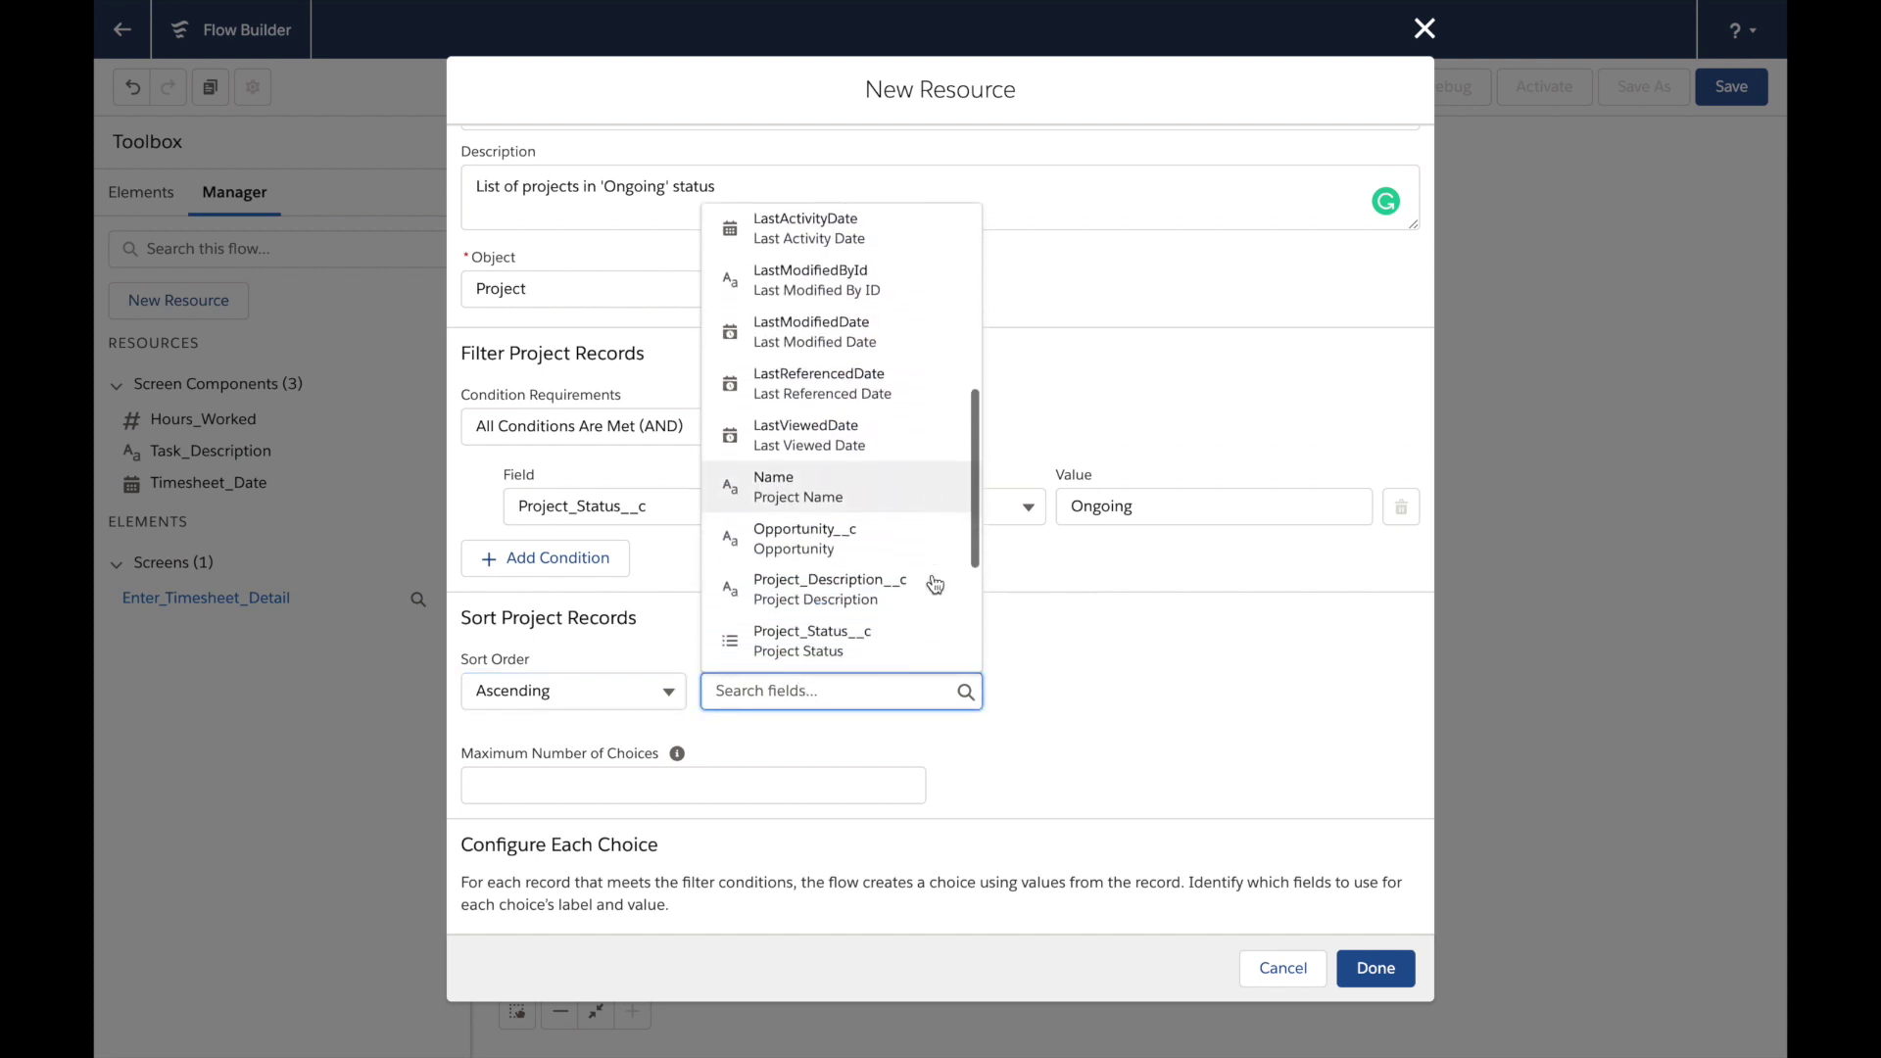
pyautogui.click(826, 494)
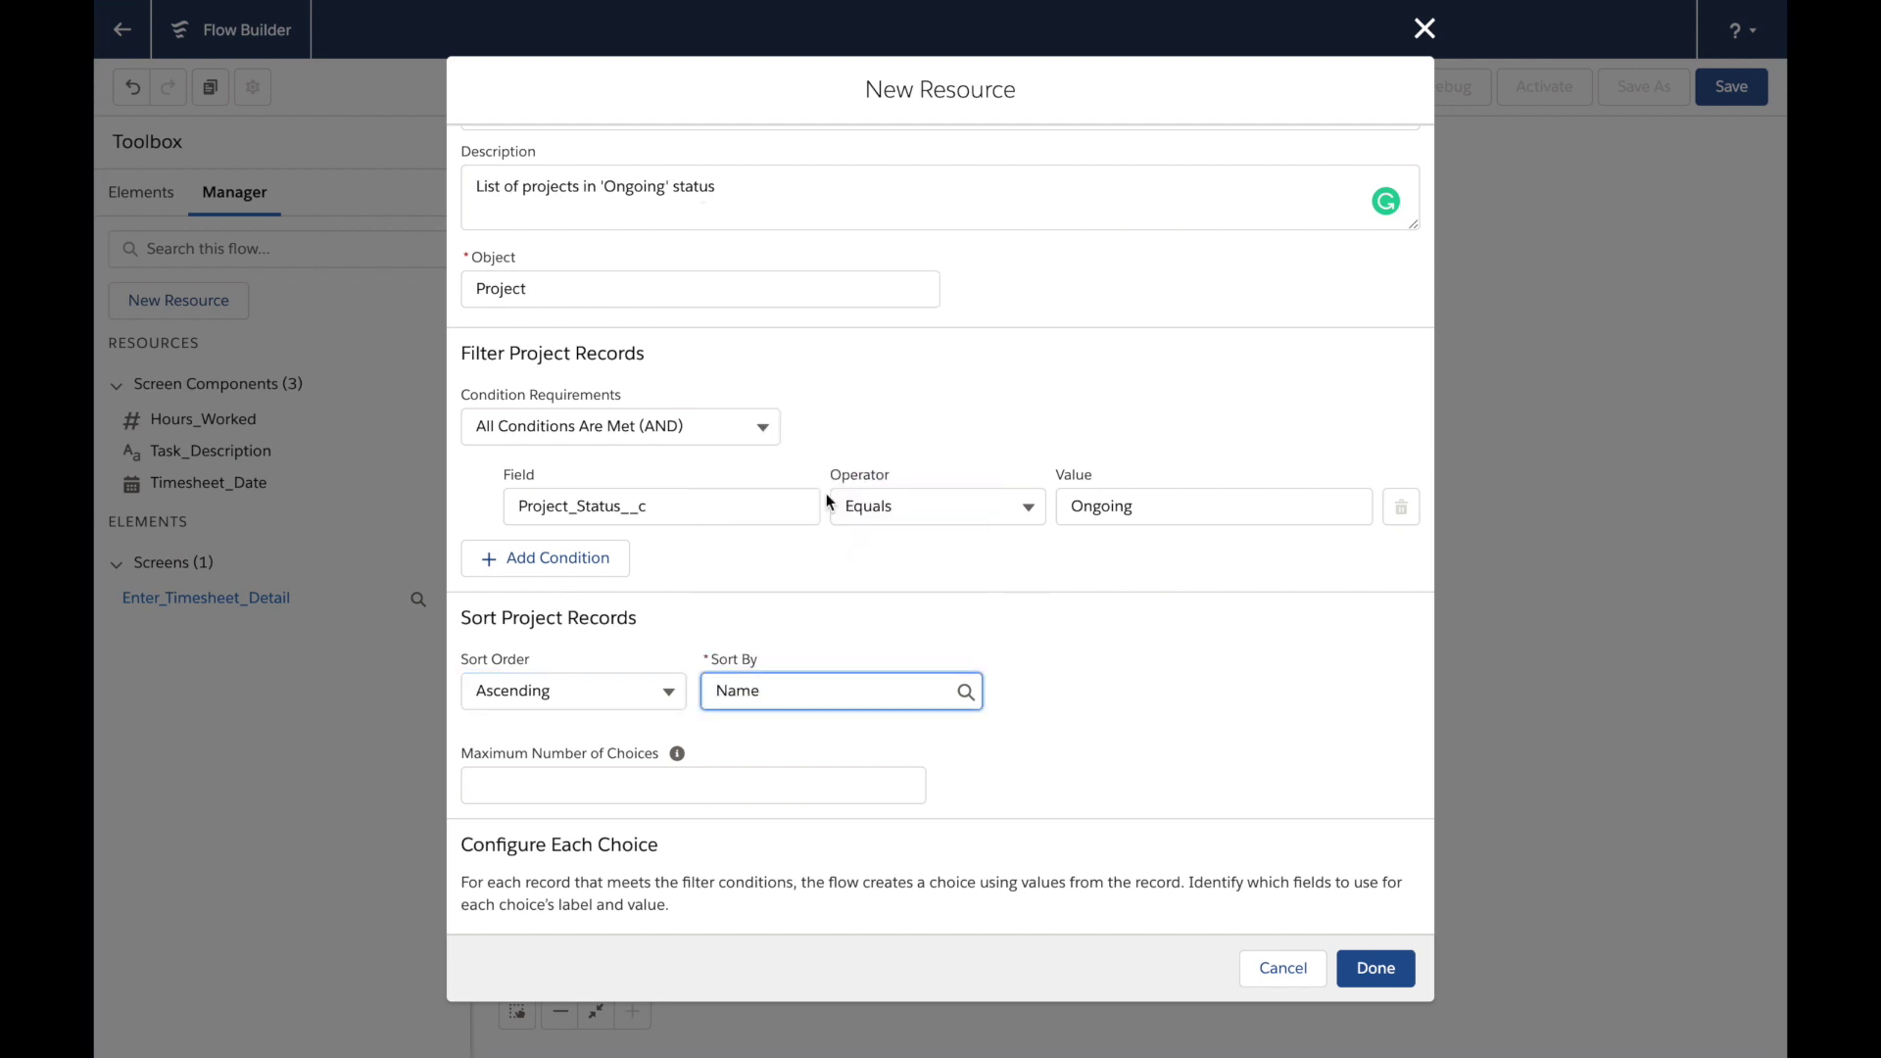
# Configure each choice with Name as the choice label, Text as the data type and Id as the choice value
pyautogui.scroll(-2, 1105, 743)
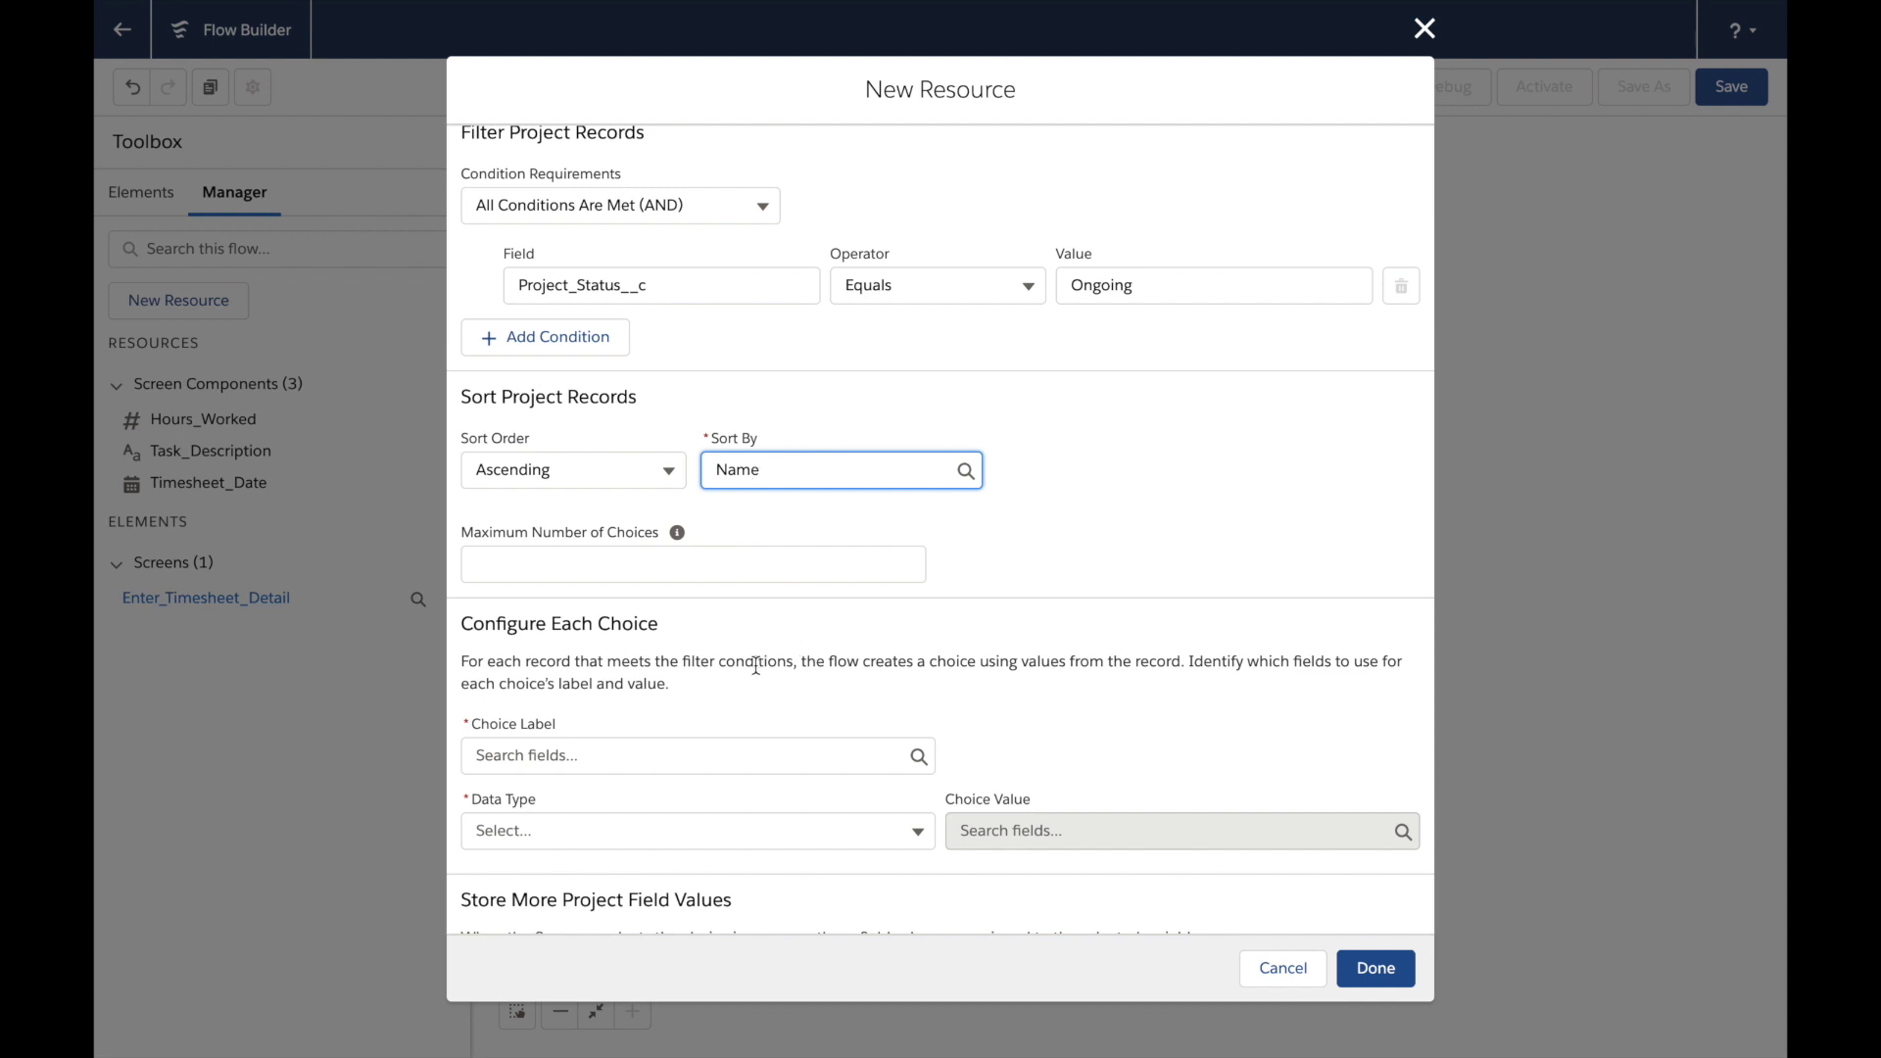
pyautogui.scroll(-1, 760, 656)
pyautogui.scroll(-1, 755, 667)
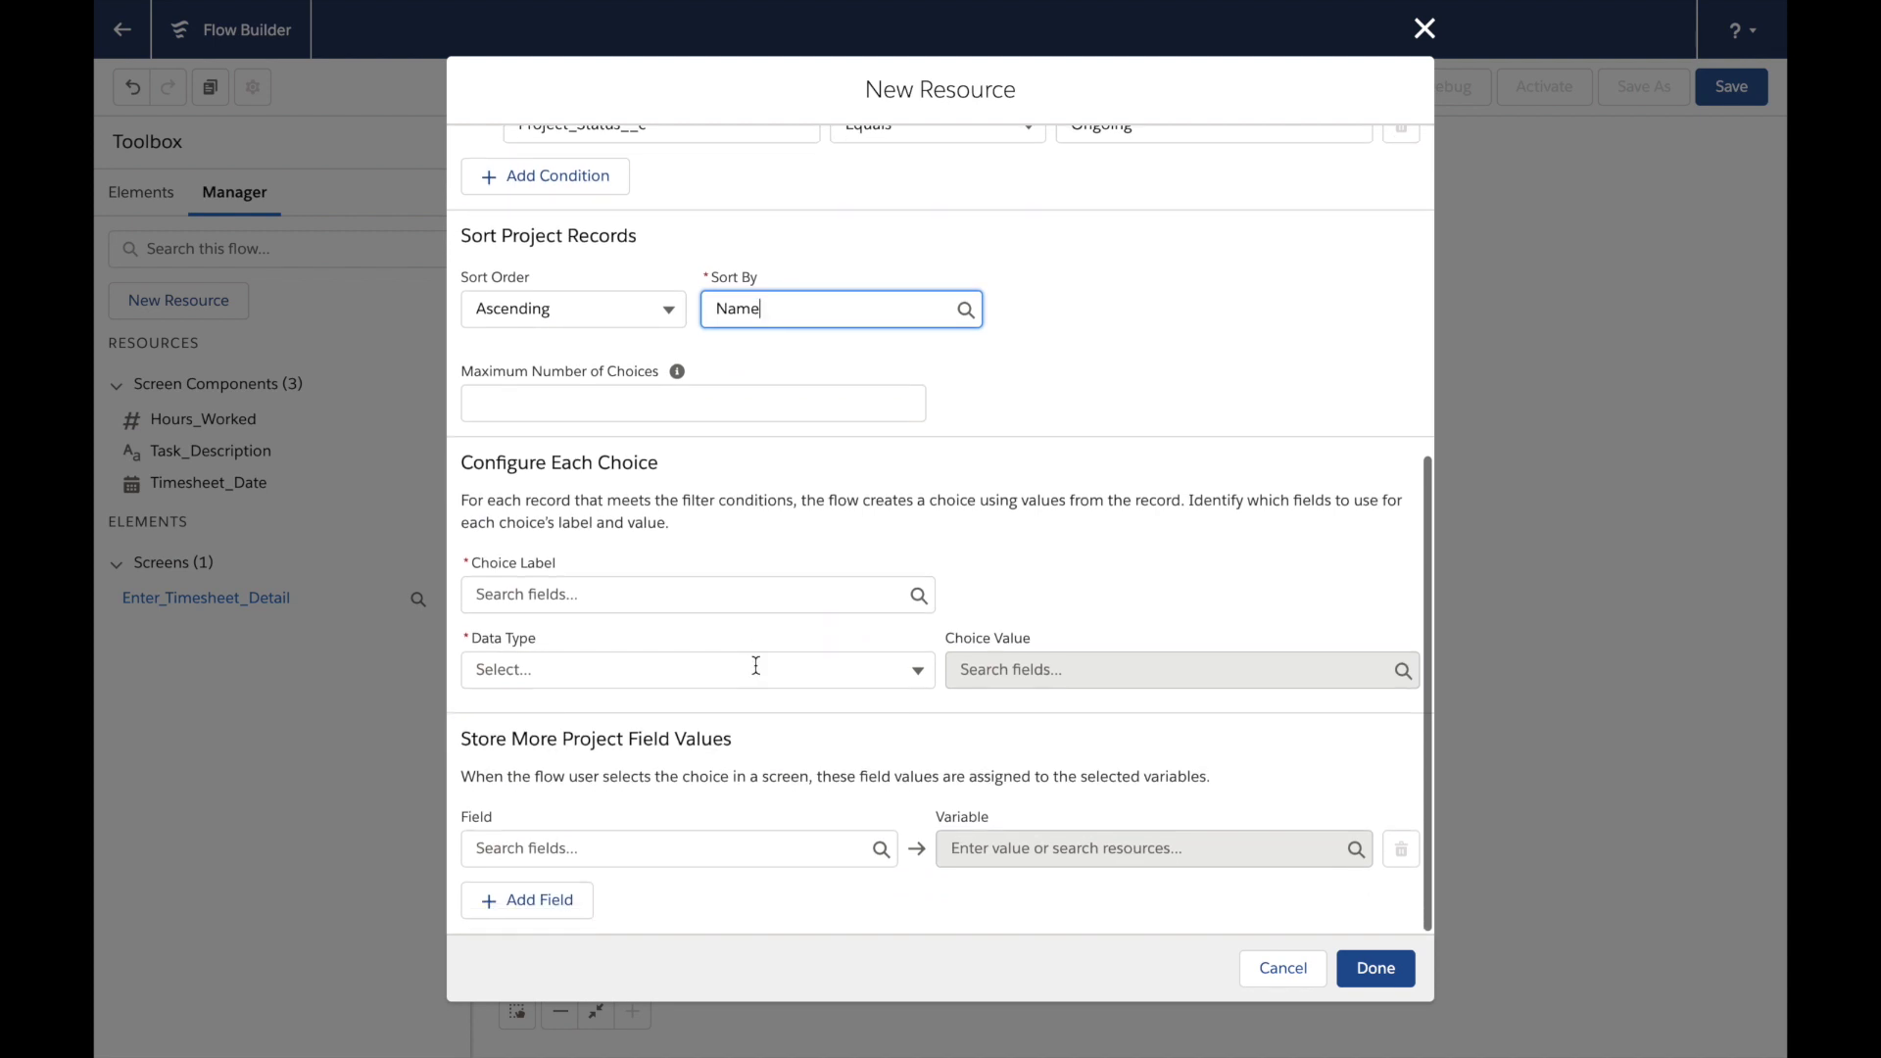
pyautogui.click(565, 597)
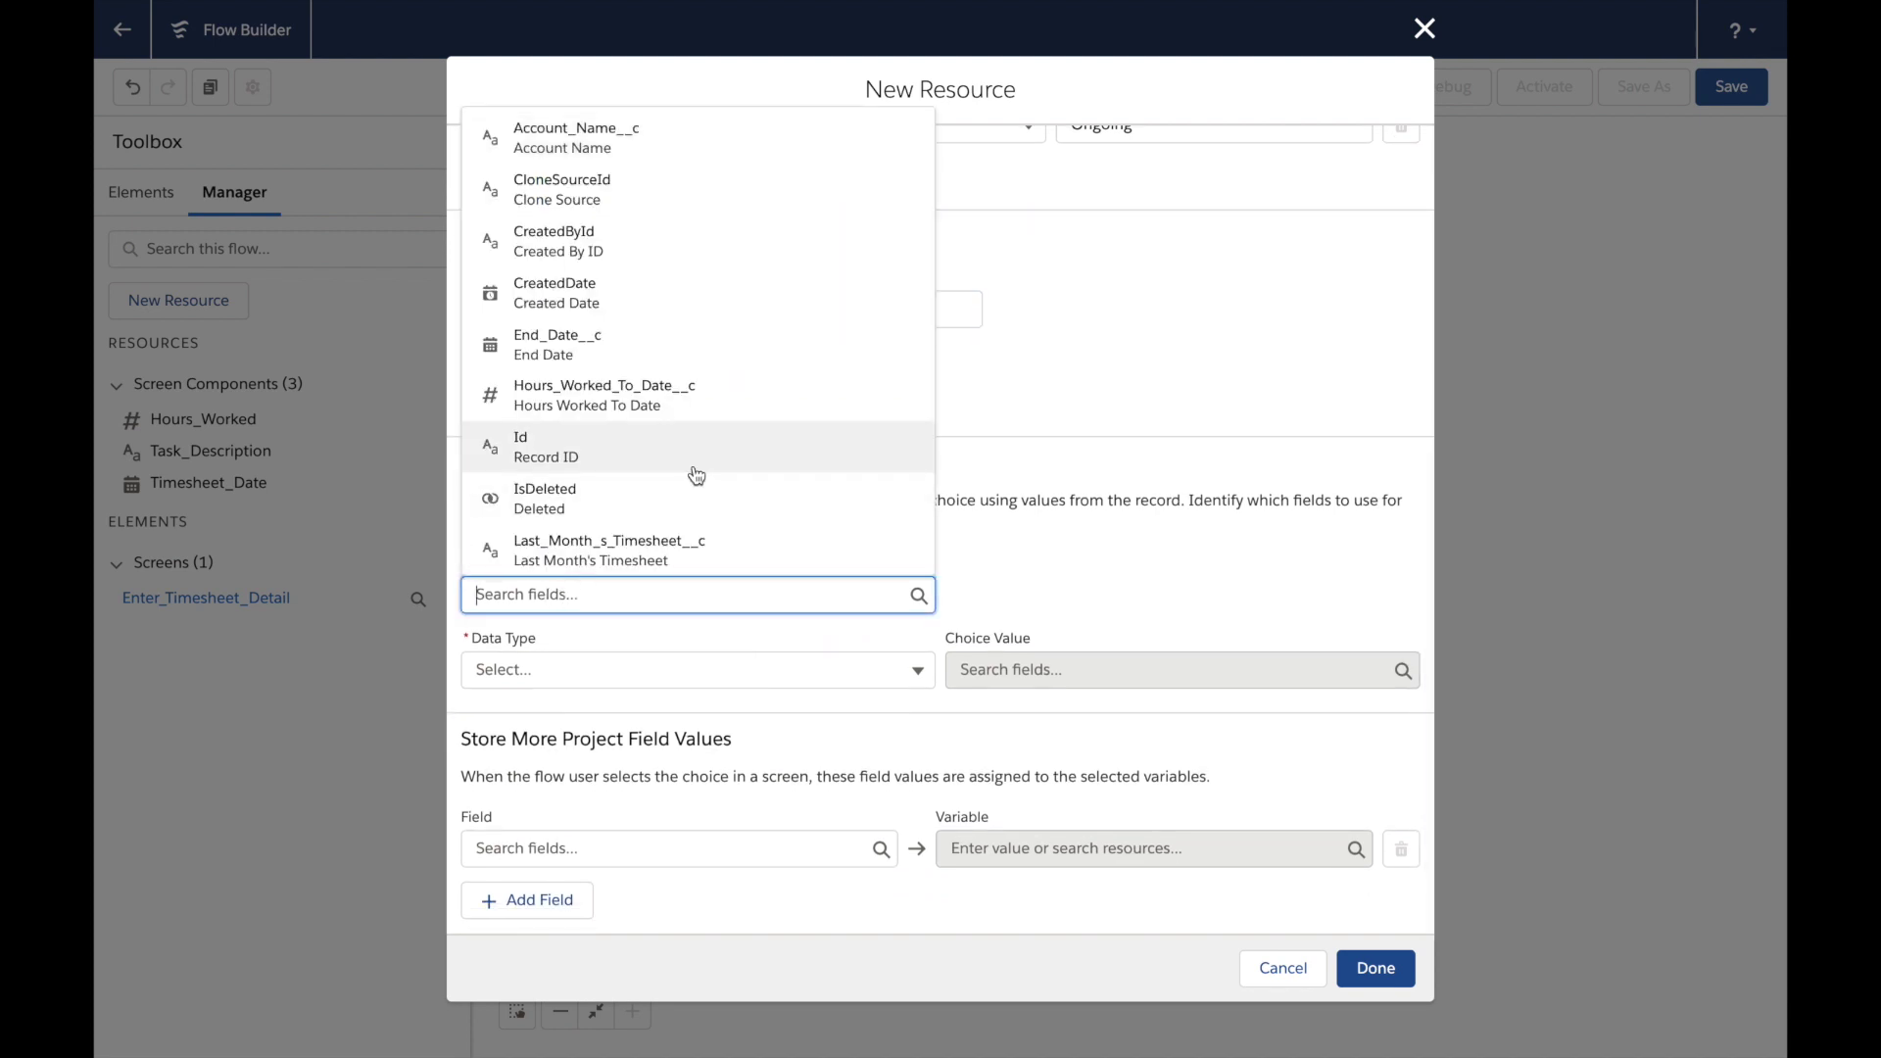
pyautogui.scroll(-3, 695, 474)
pyautogui.scroll(-4, 695, 474)
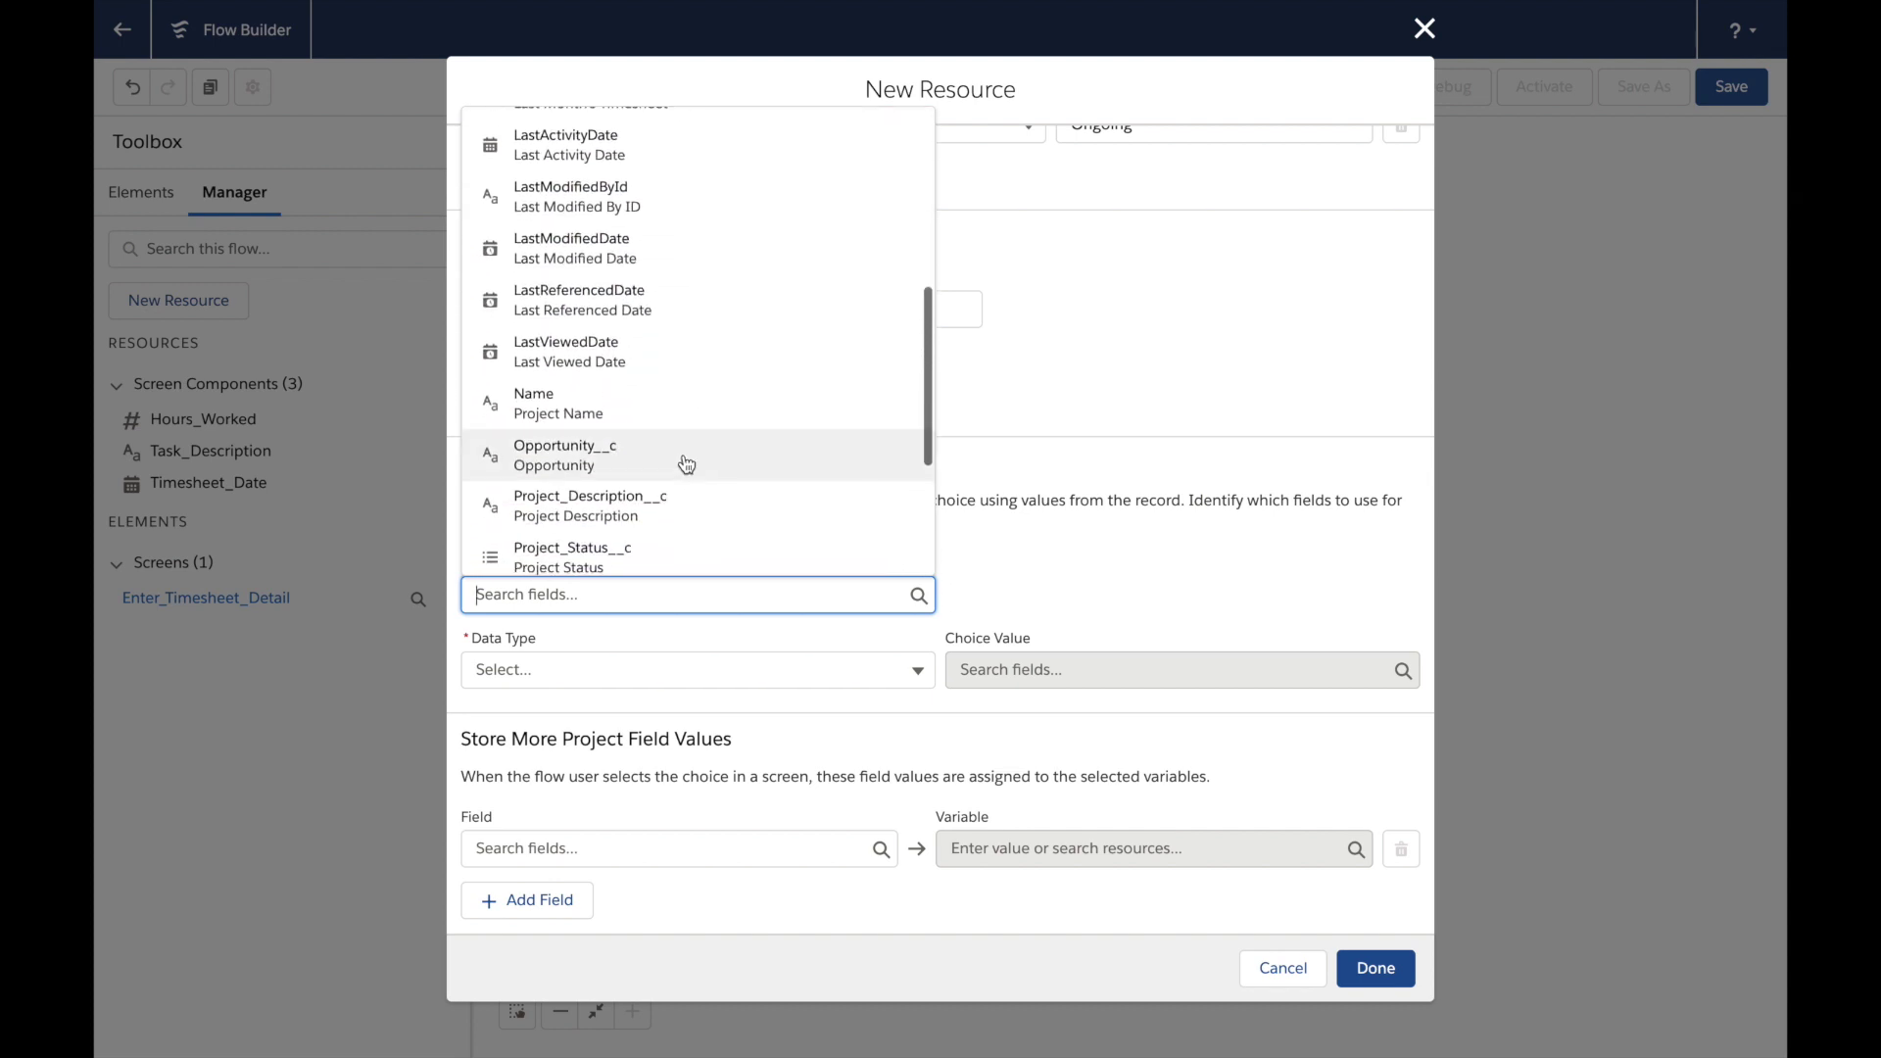
pyautogui.click(603, 398)
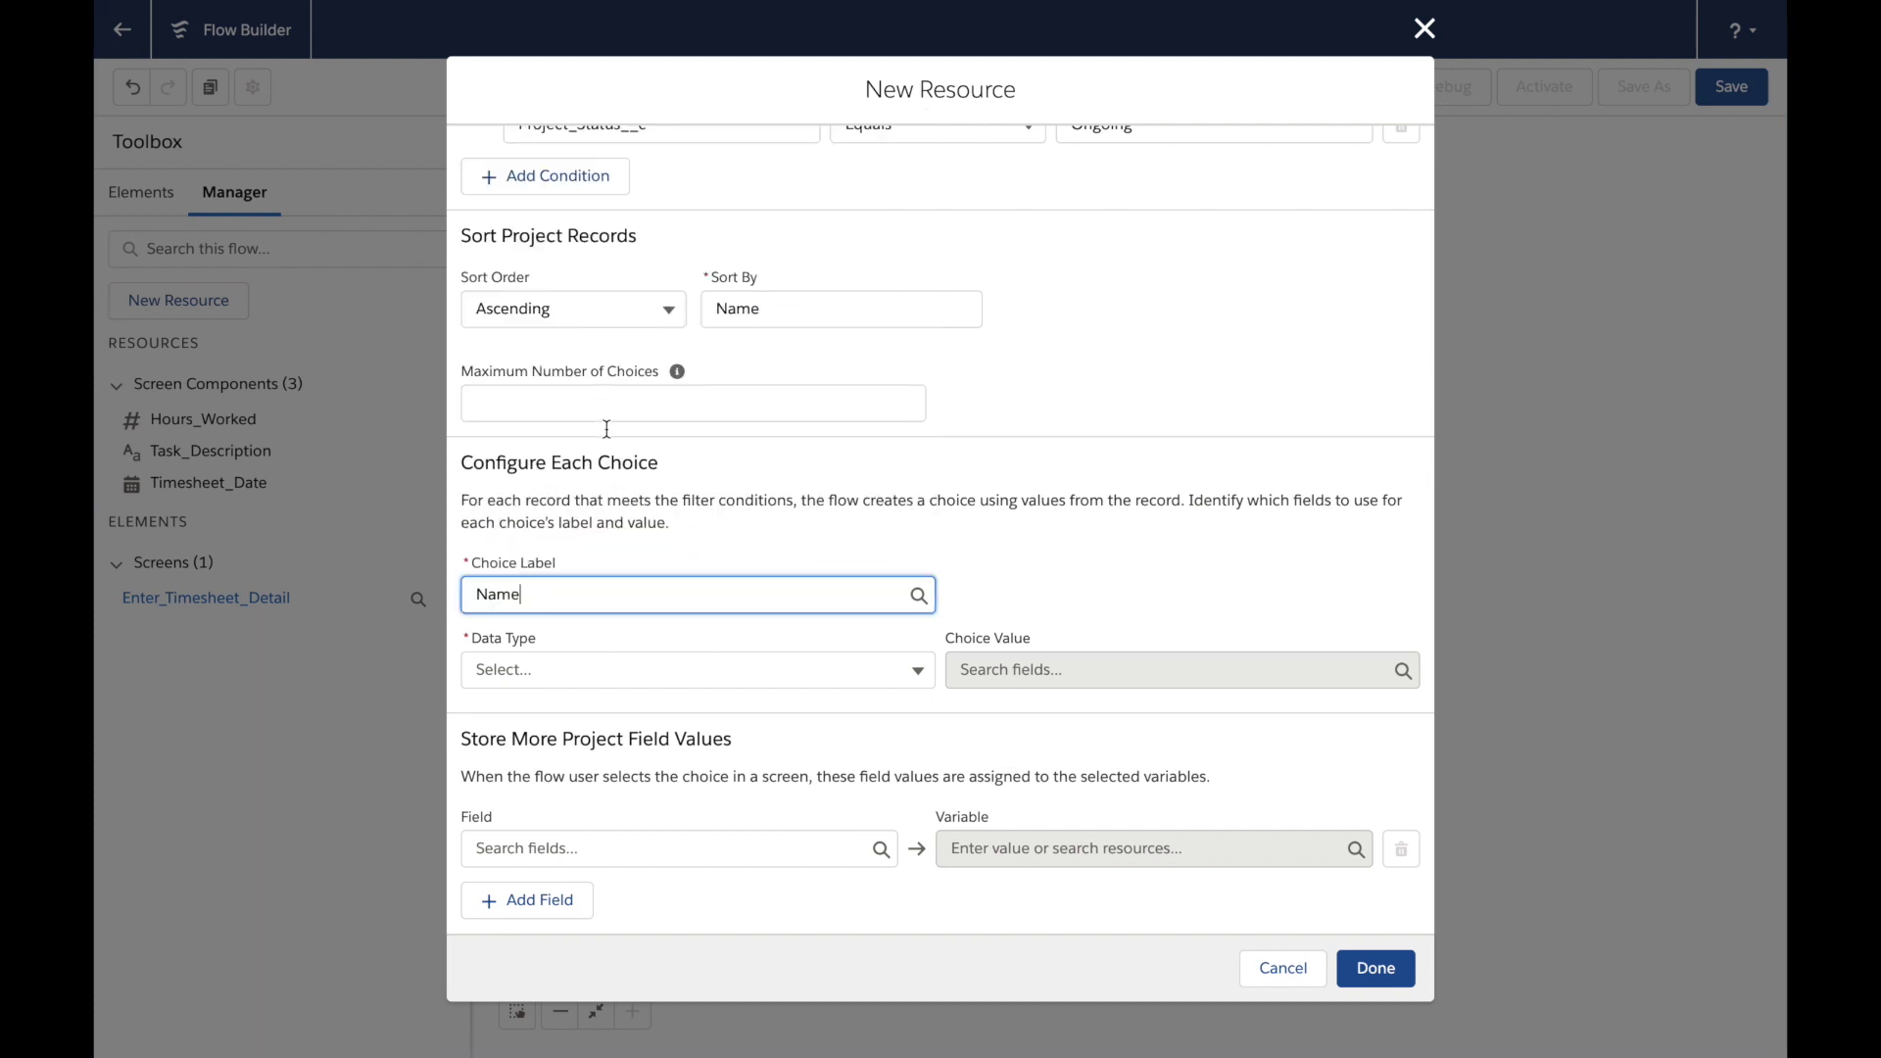
pyautogui.click(596, 670)
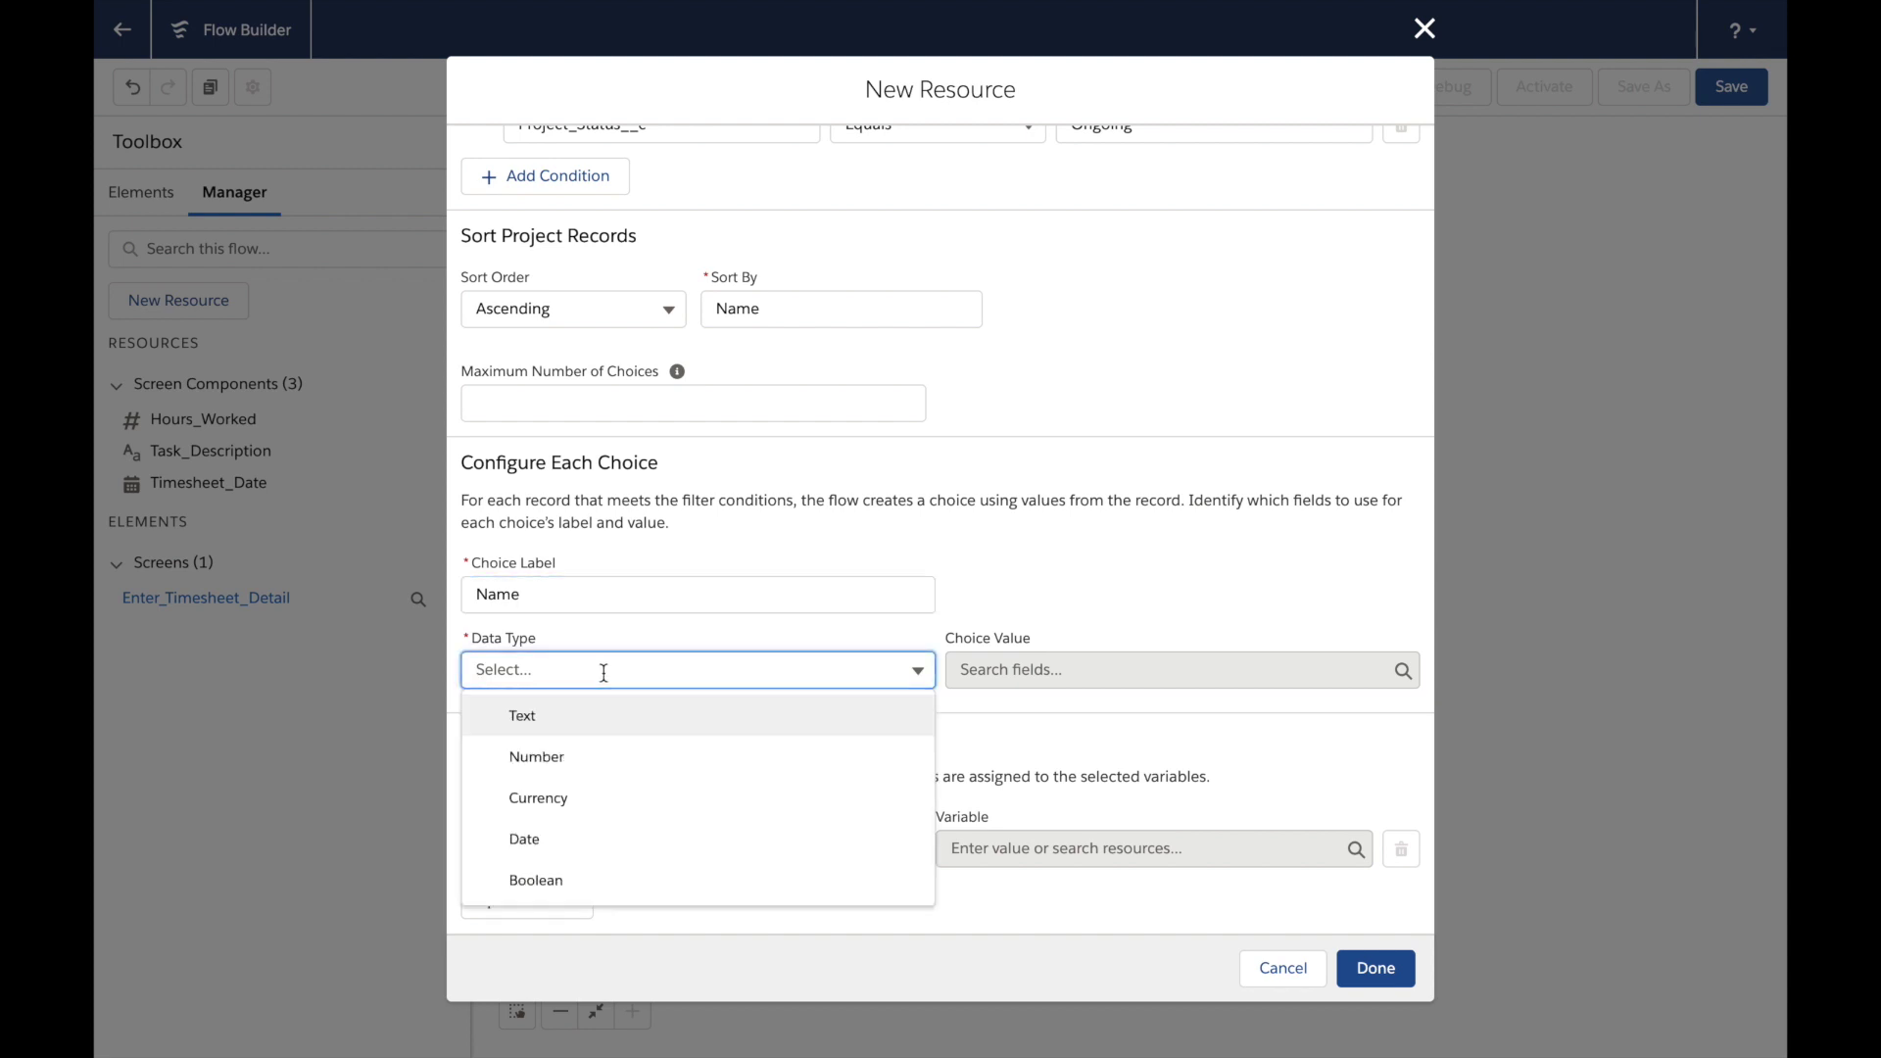
pyautogui.click(592, 723)
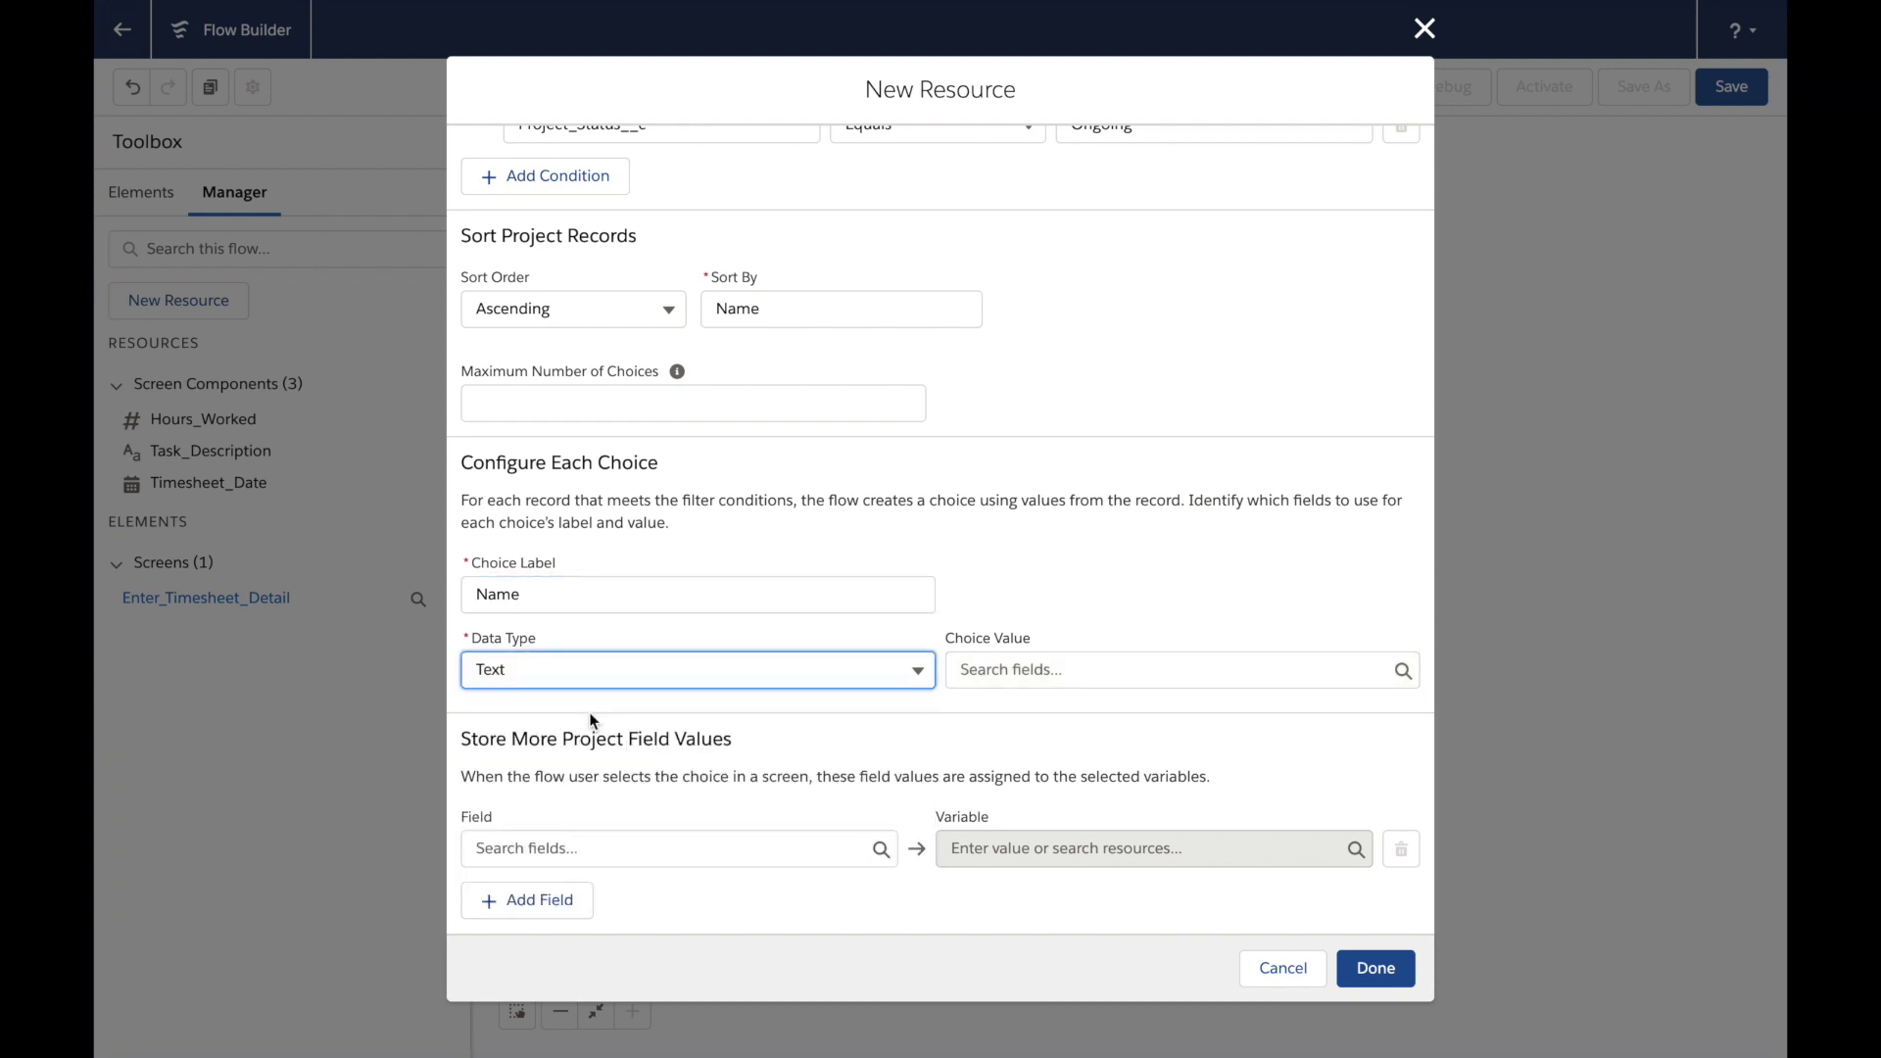
pyautogui.click(1047, 669)
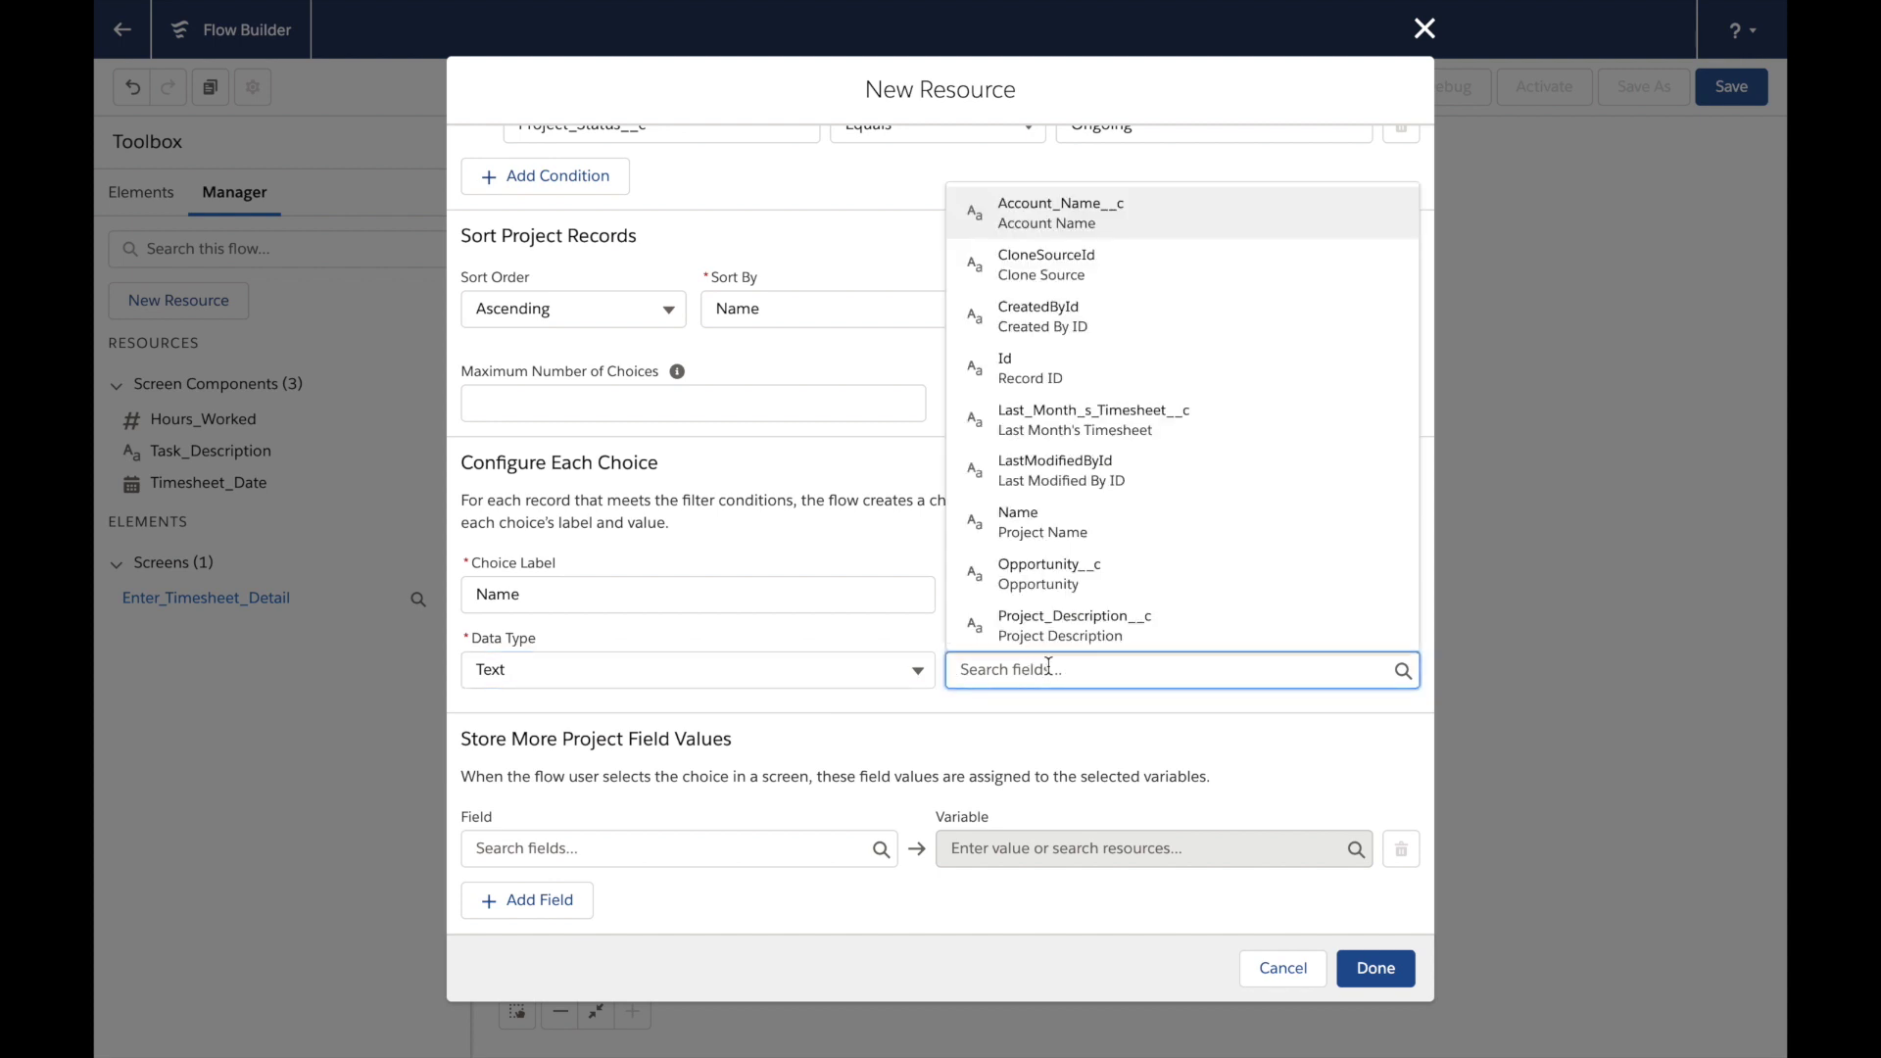
pyautogui.click(1074, 368)
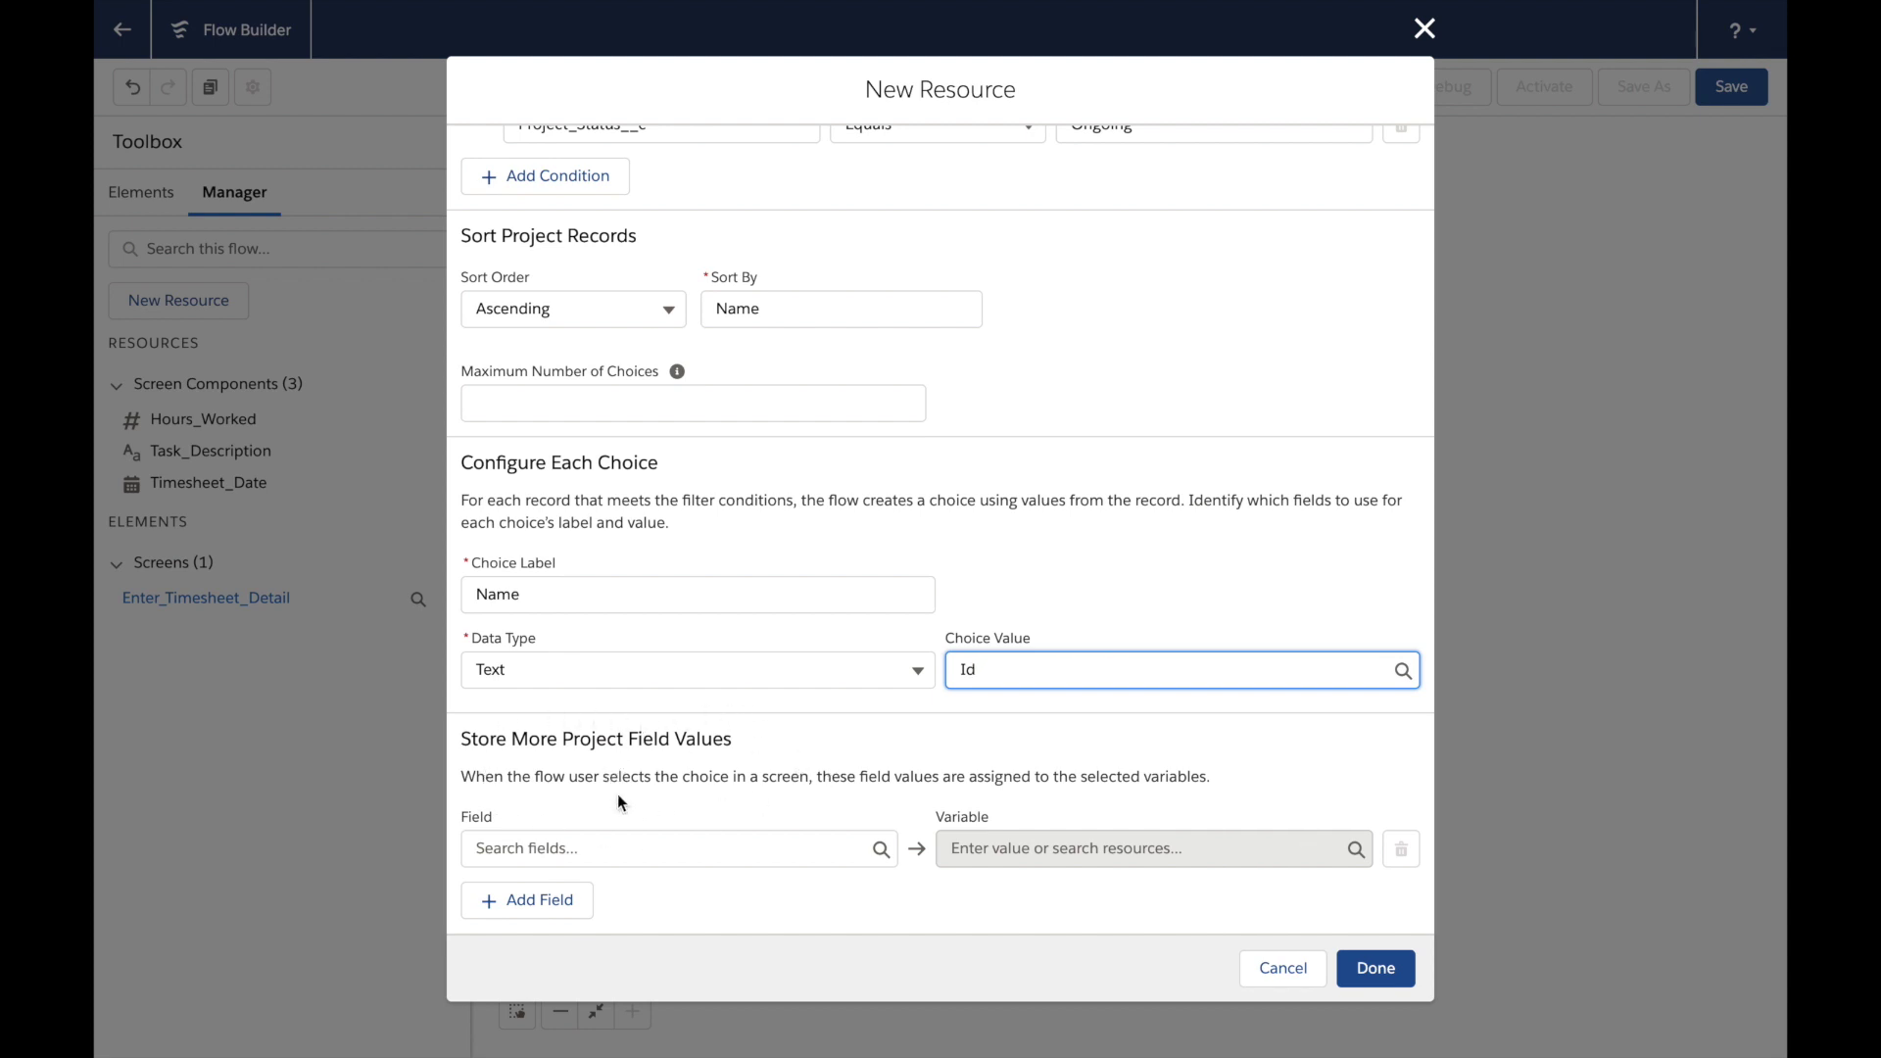
# Choose Id as the additional Project field value to store when a choice is selected
pyautogui.click(554, 848)
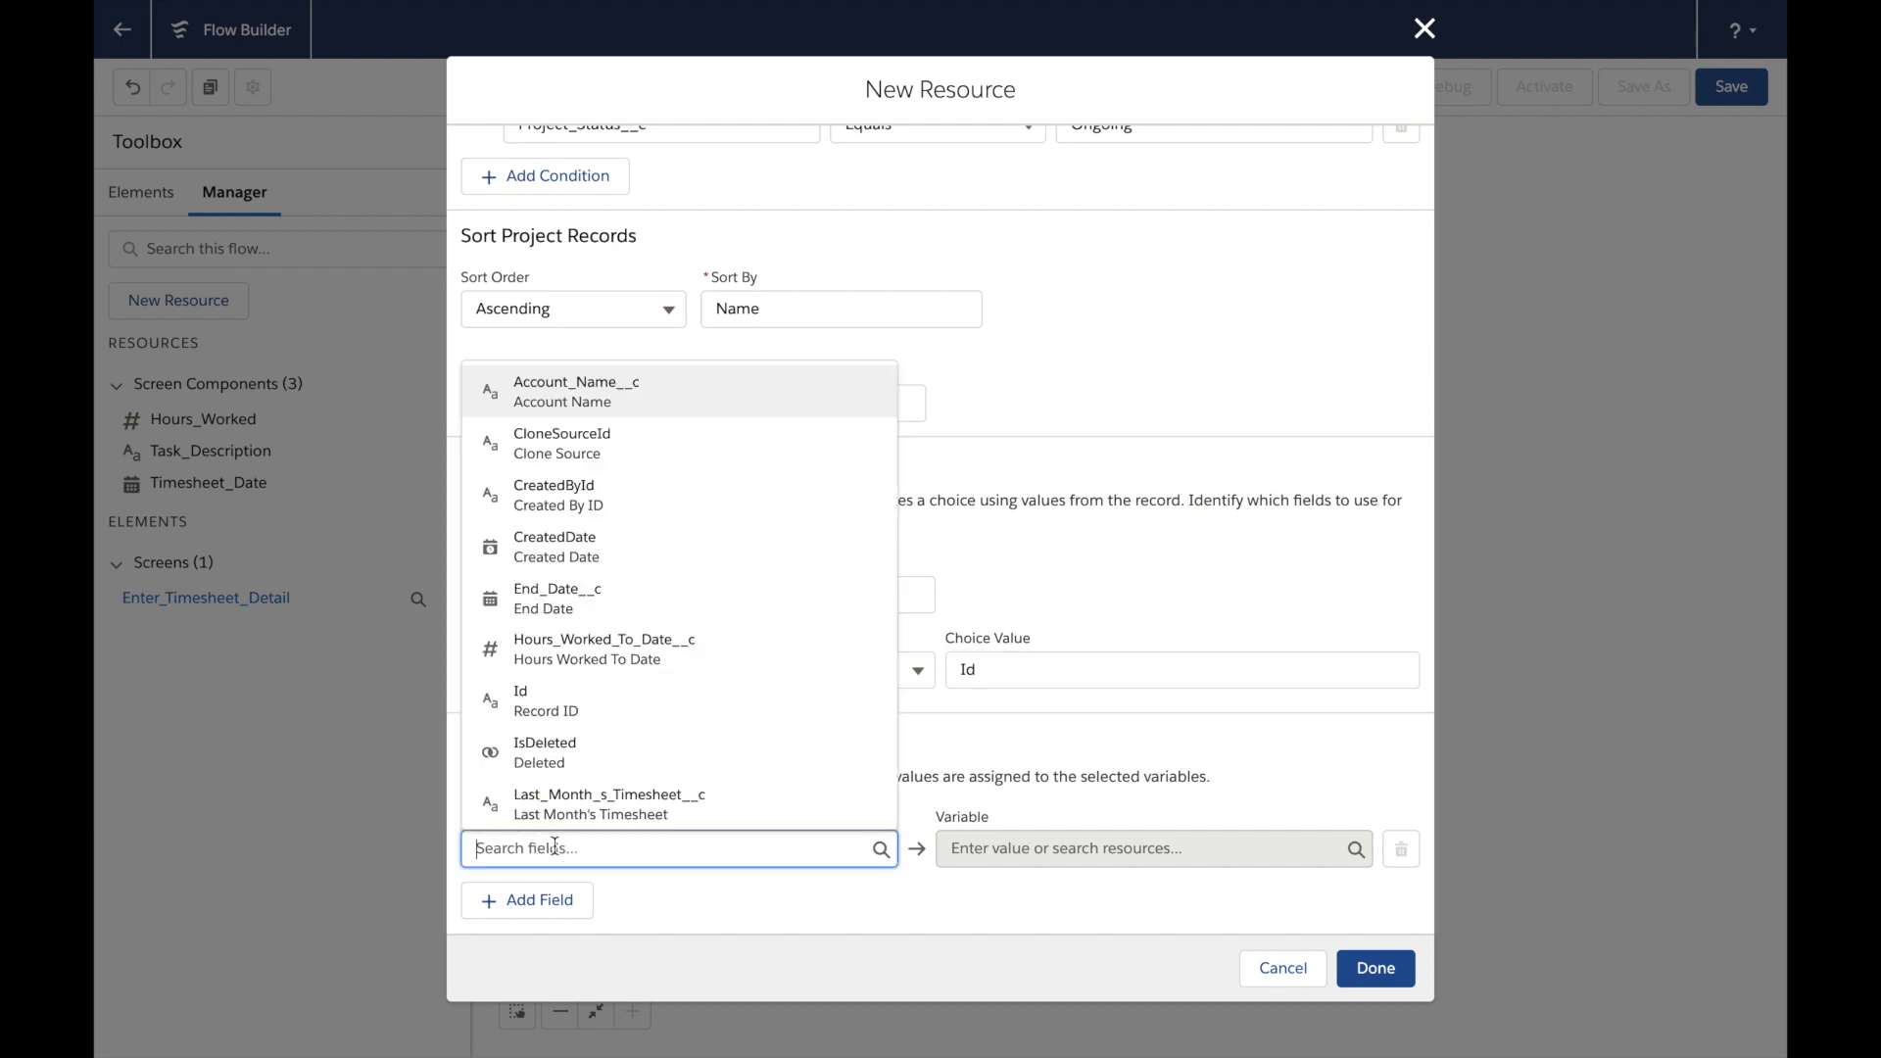
pyautogui.click(573, 707)
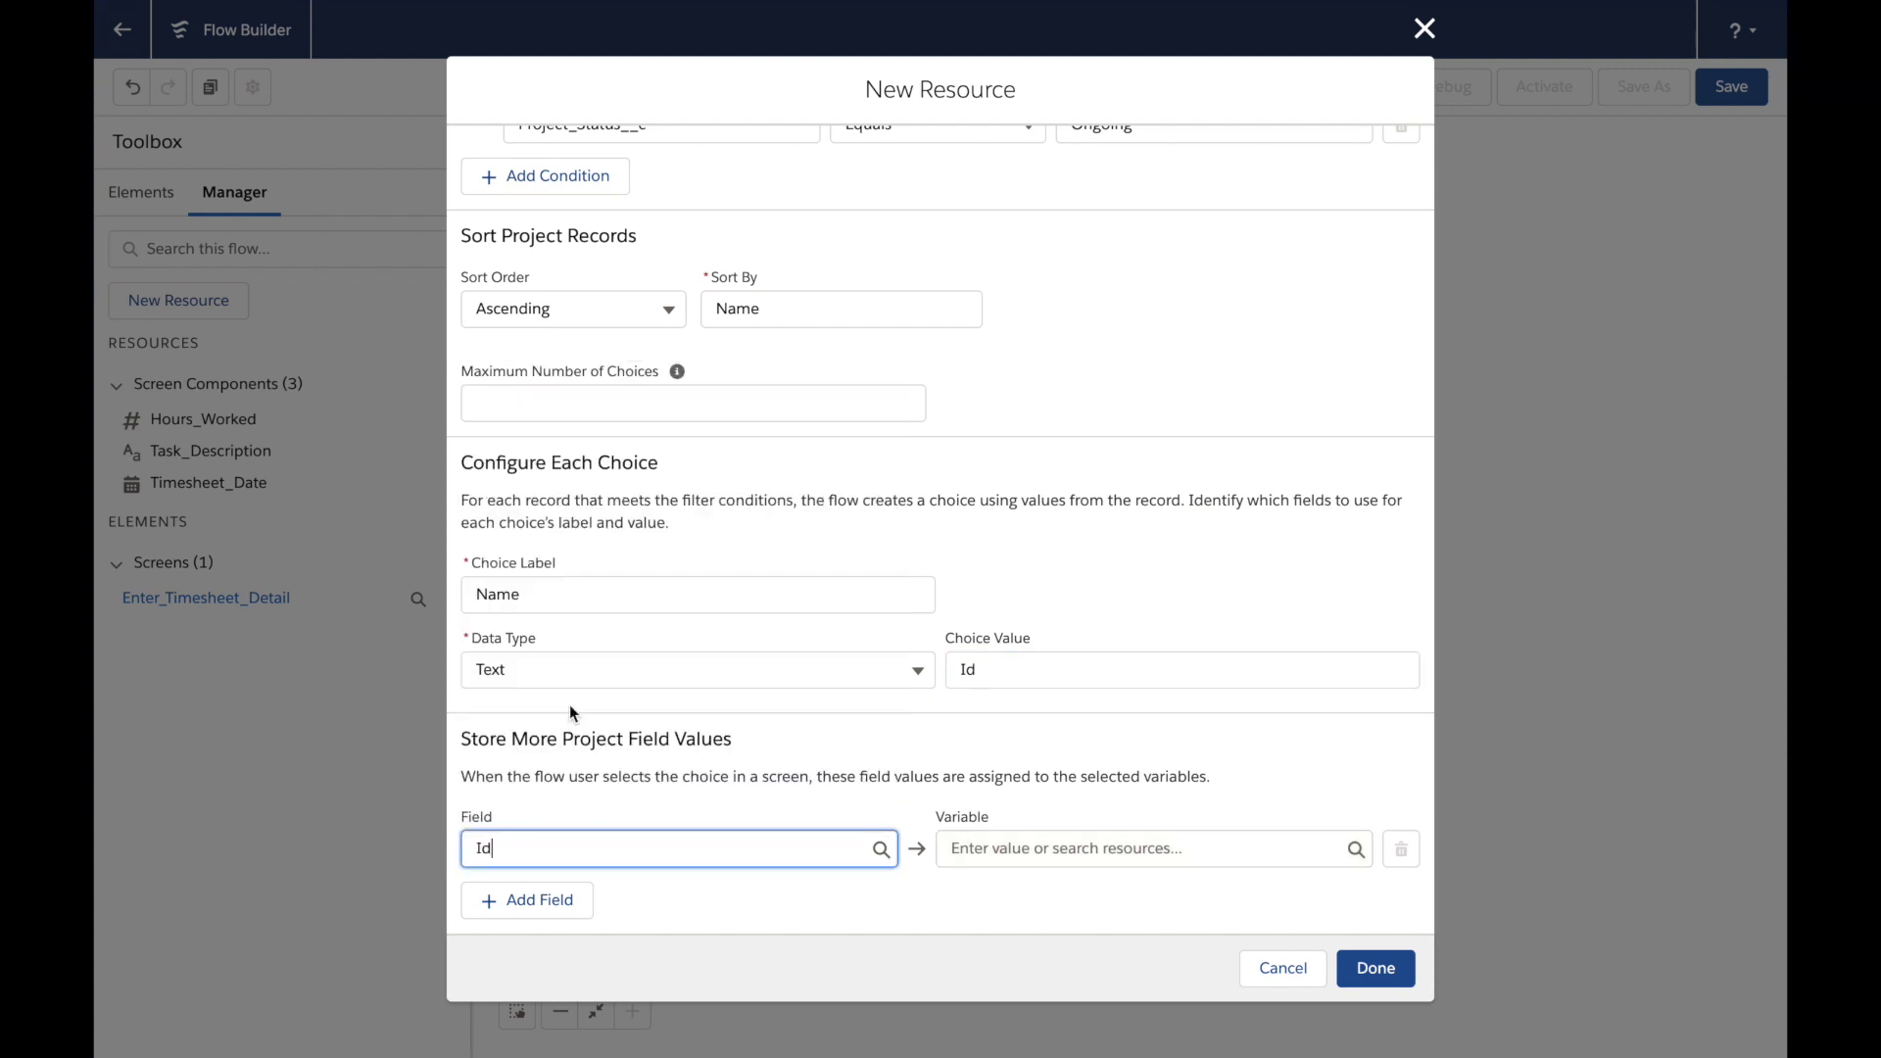
pyautogui.click(1055, 848)
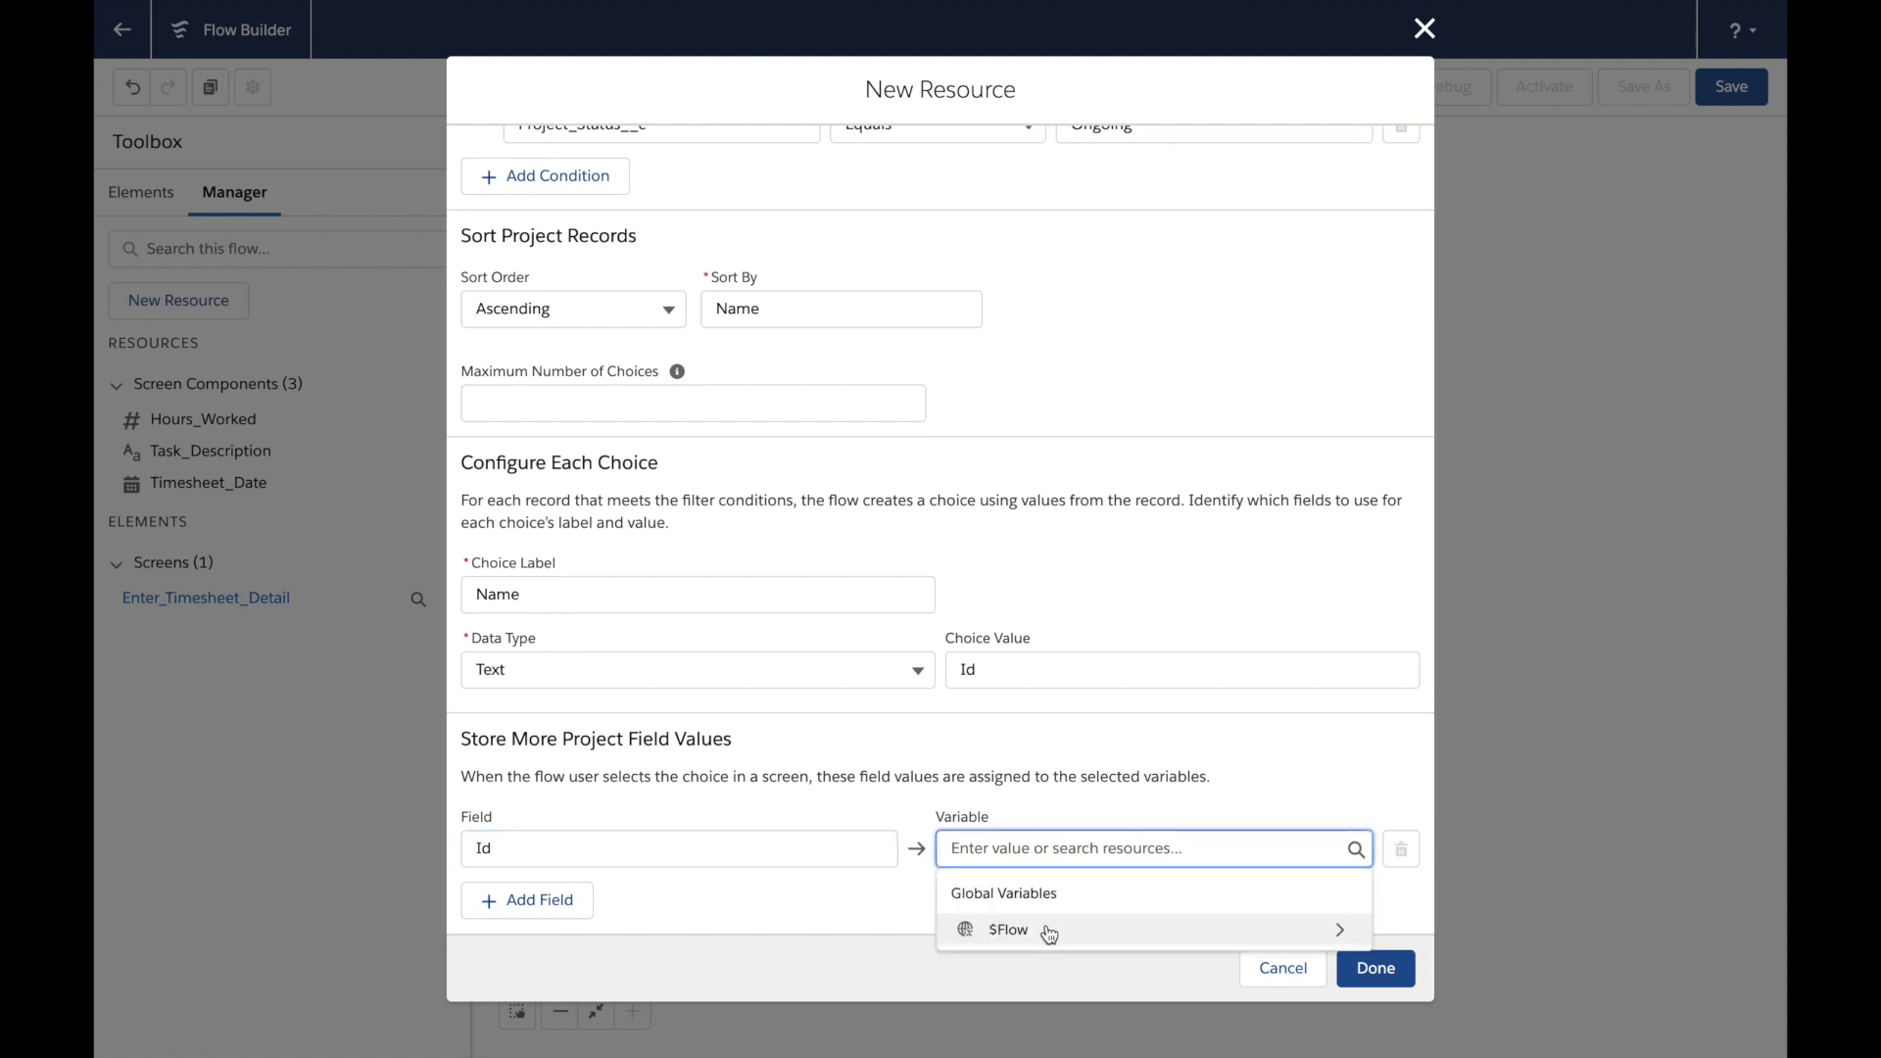
pyautogui.click(1049, 931)
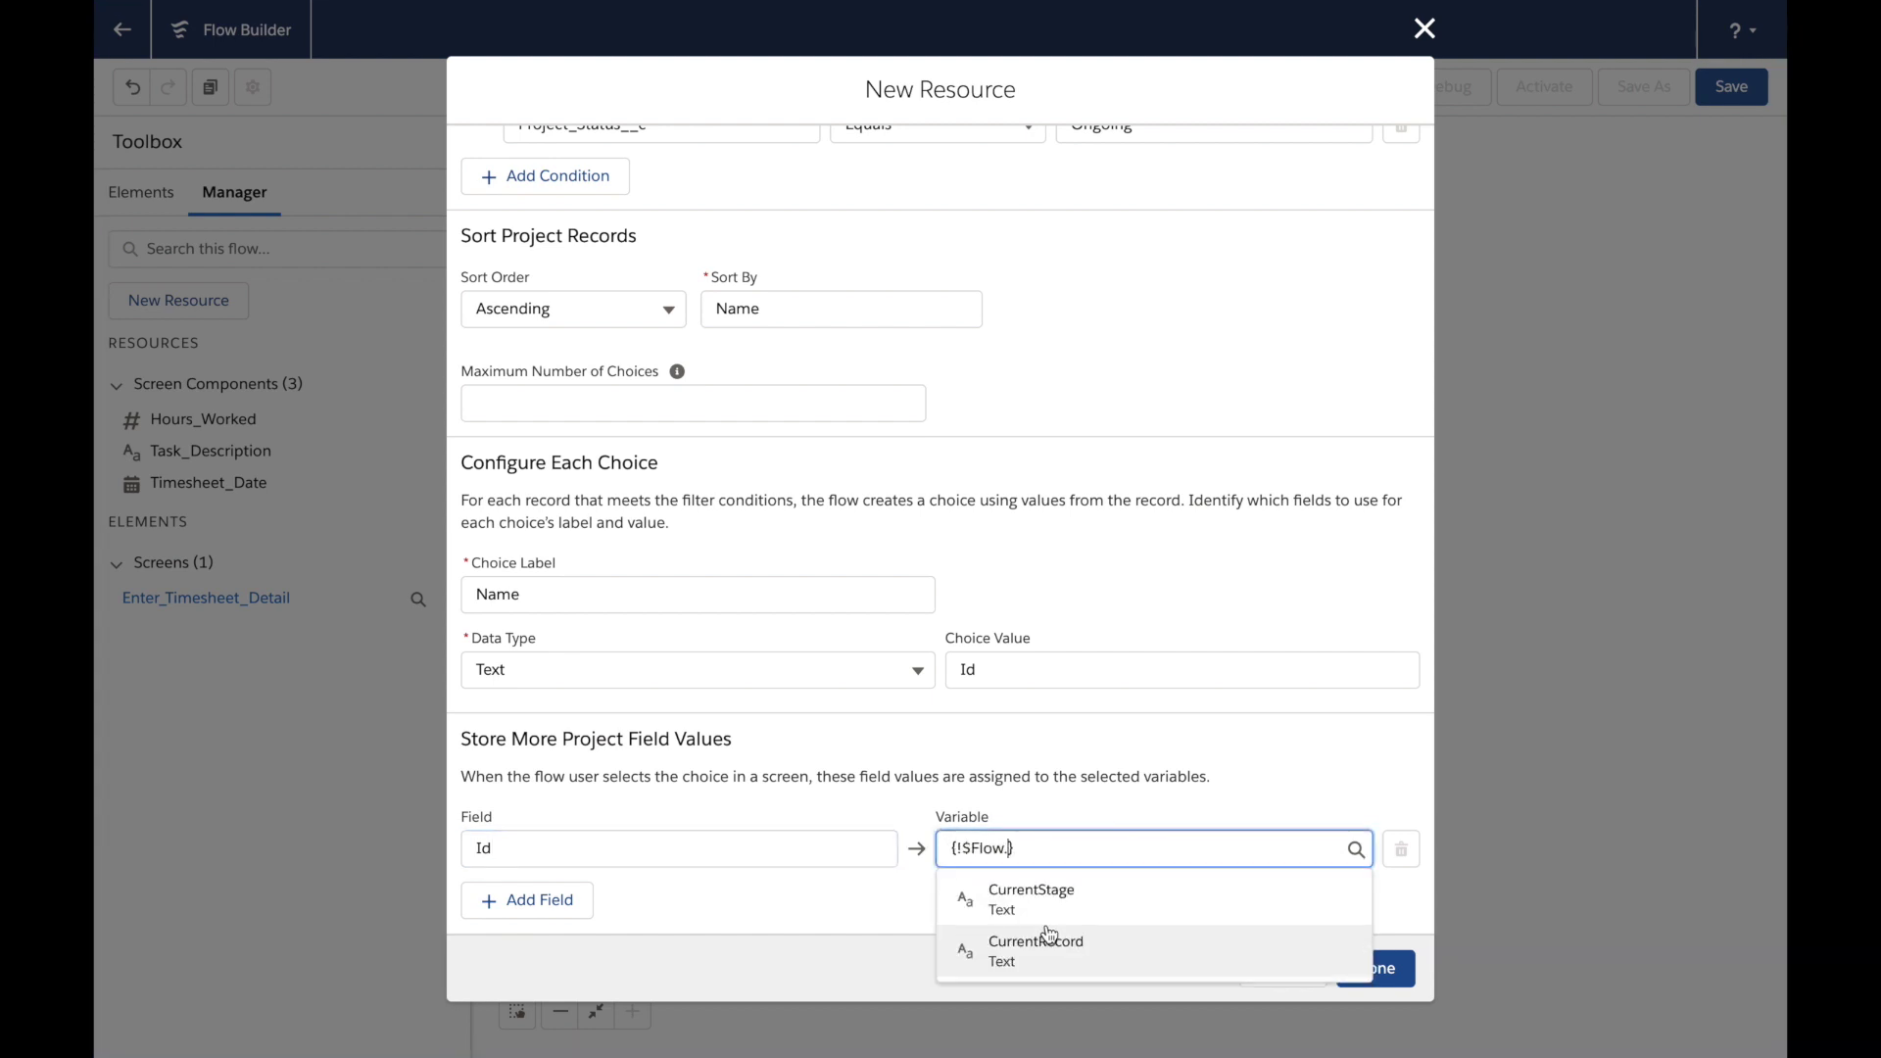
pyautogui.click(1123, 950)
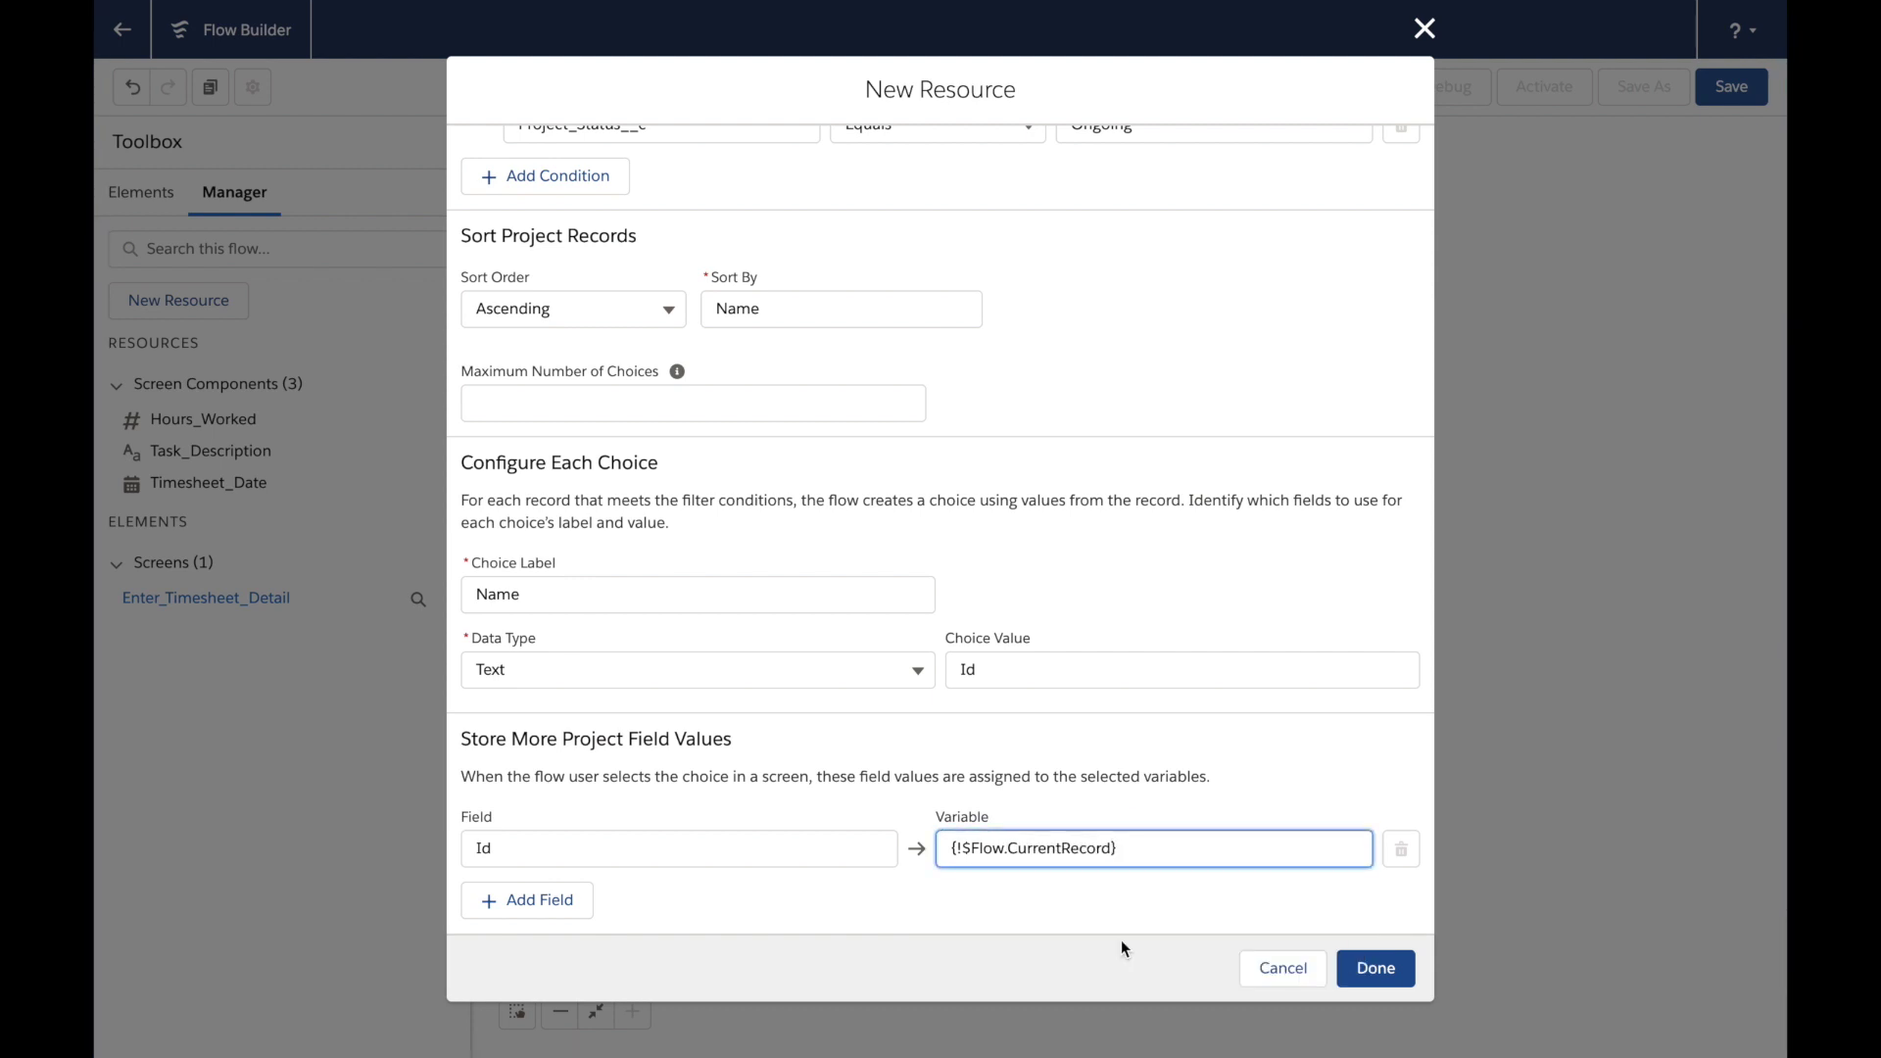
pyautogui.moveTo(1126, 848); pyautogui.dragTo(919, 843)
pyautogui.press('BackSpace')
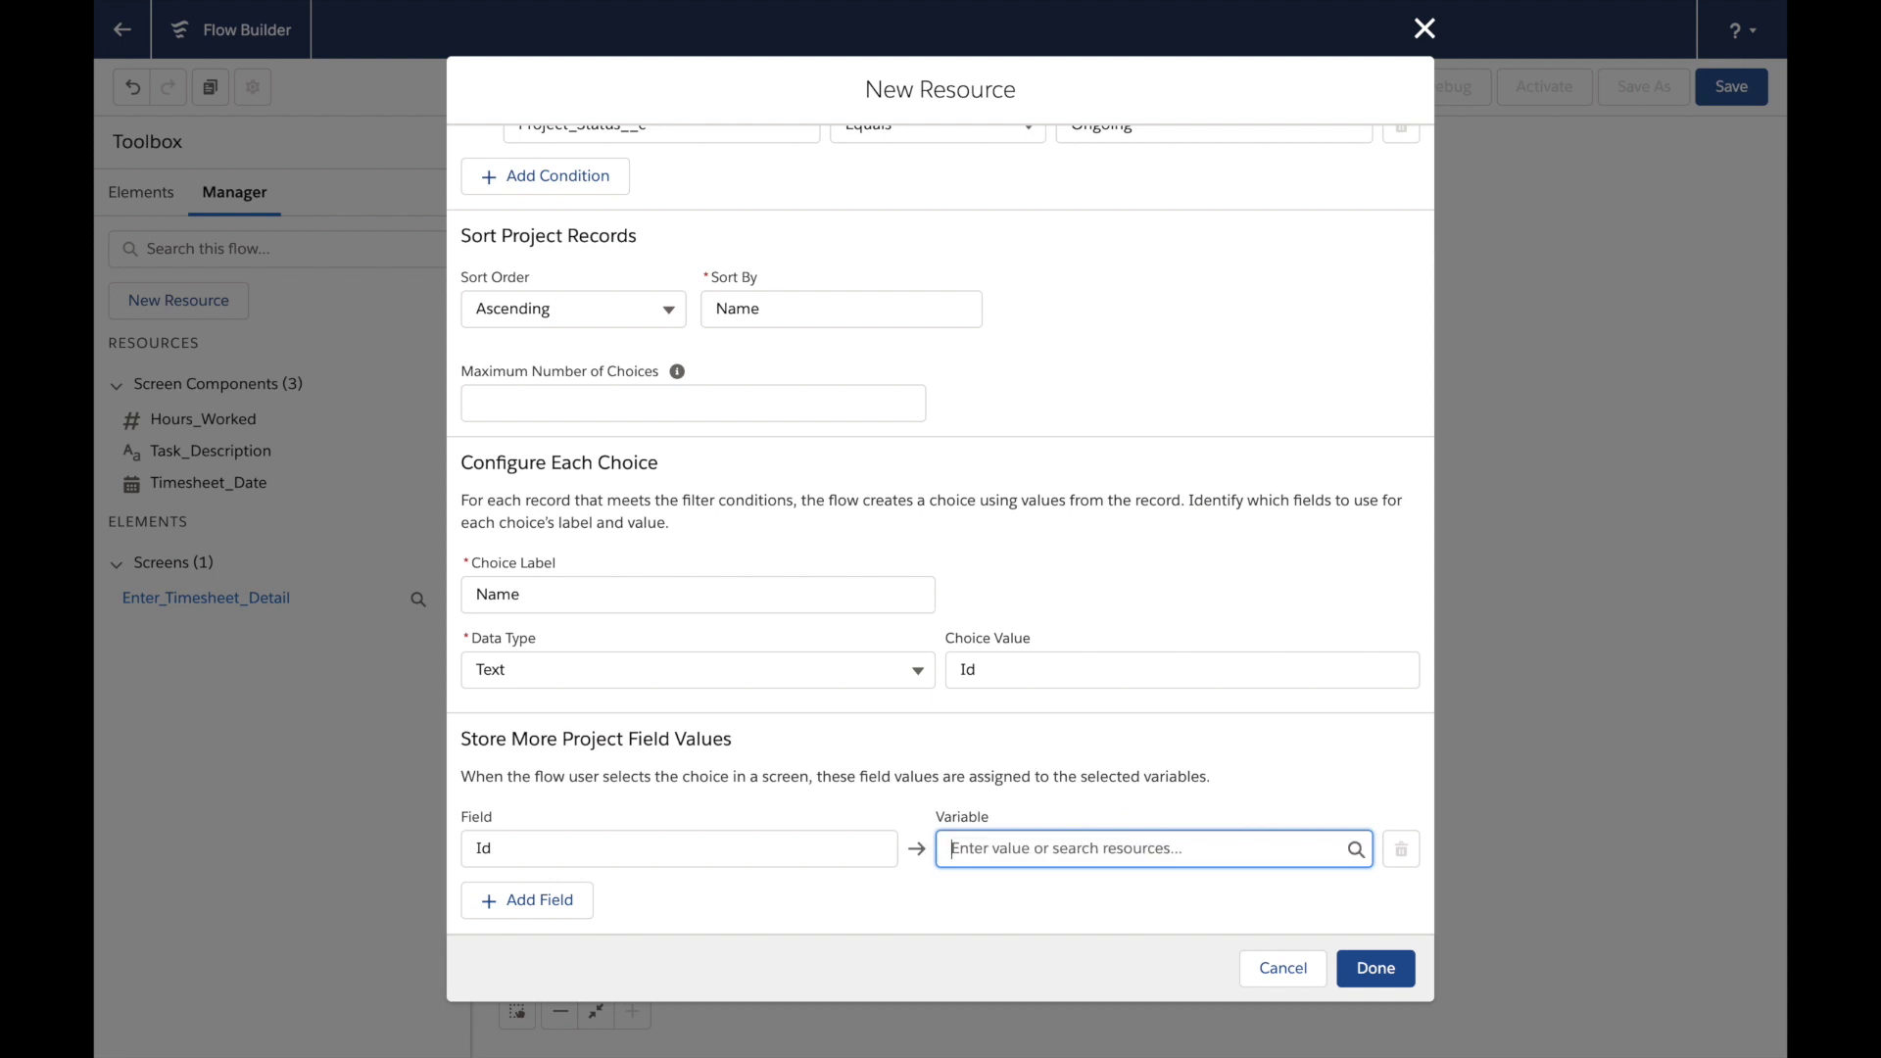
# Assign the stored Id to the $Flow.CurrentRecord variable and finish creating the projects choice set
pyautogui.click(992, 849)
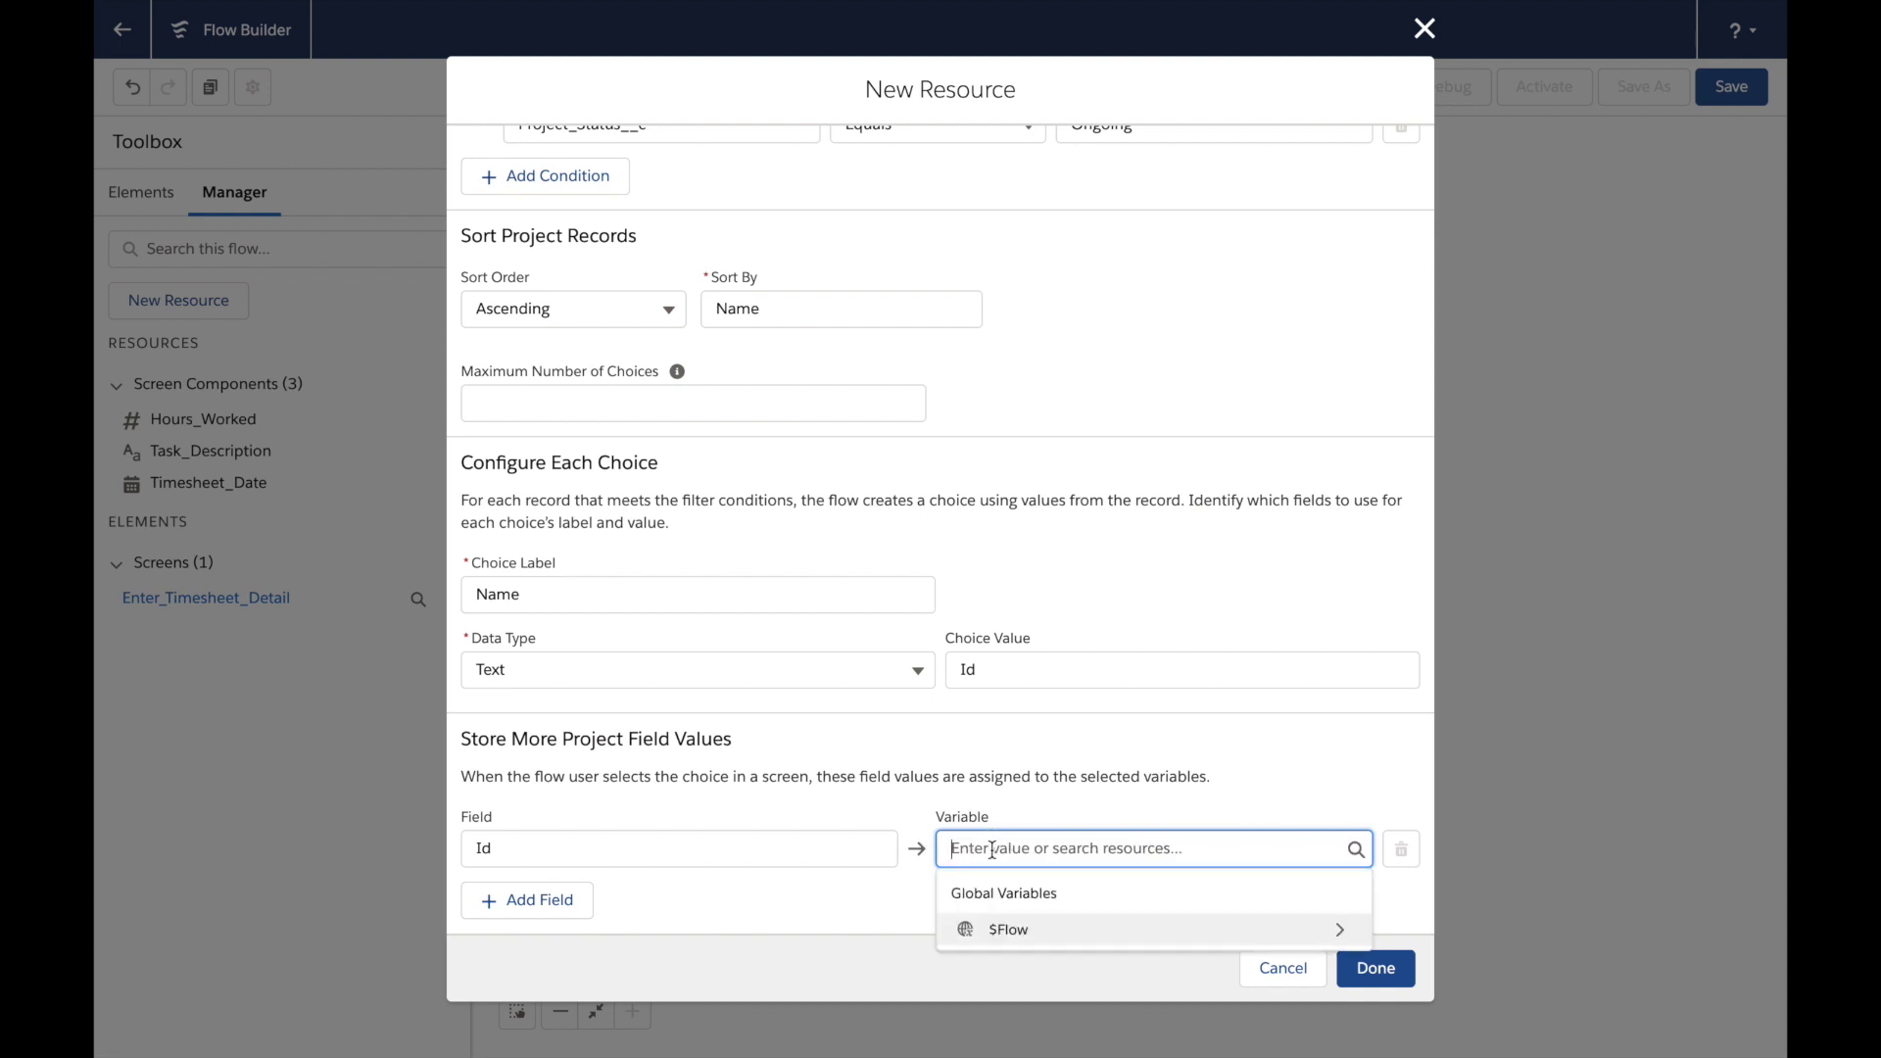
pyautogui.click(1046, 938)
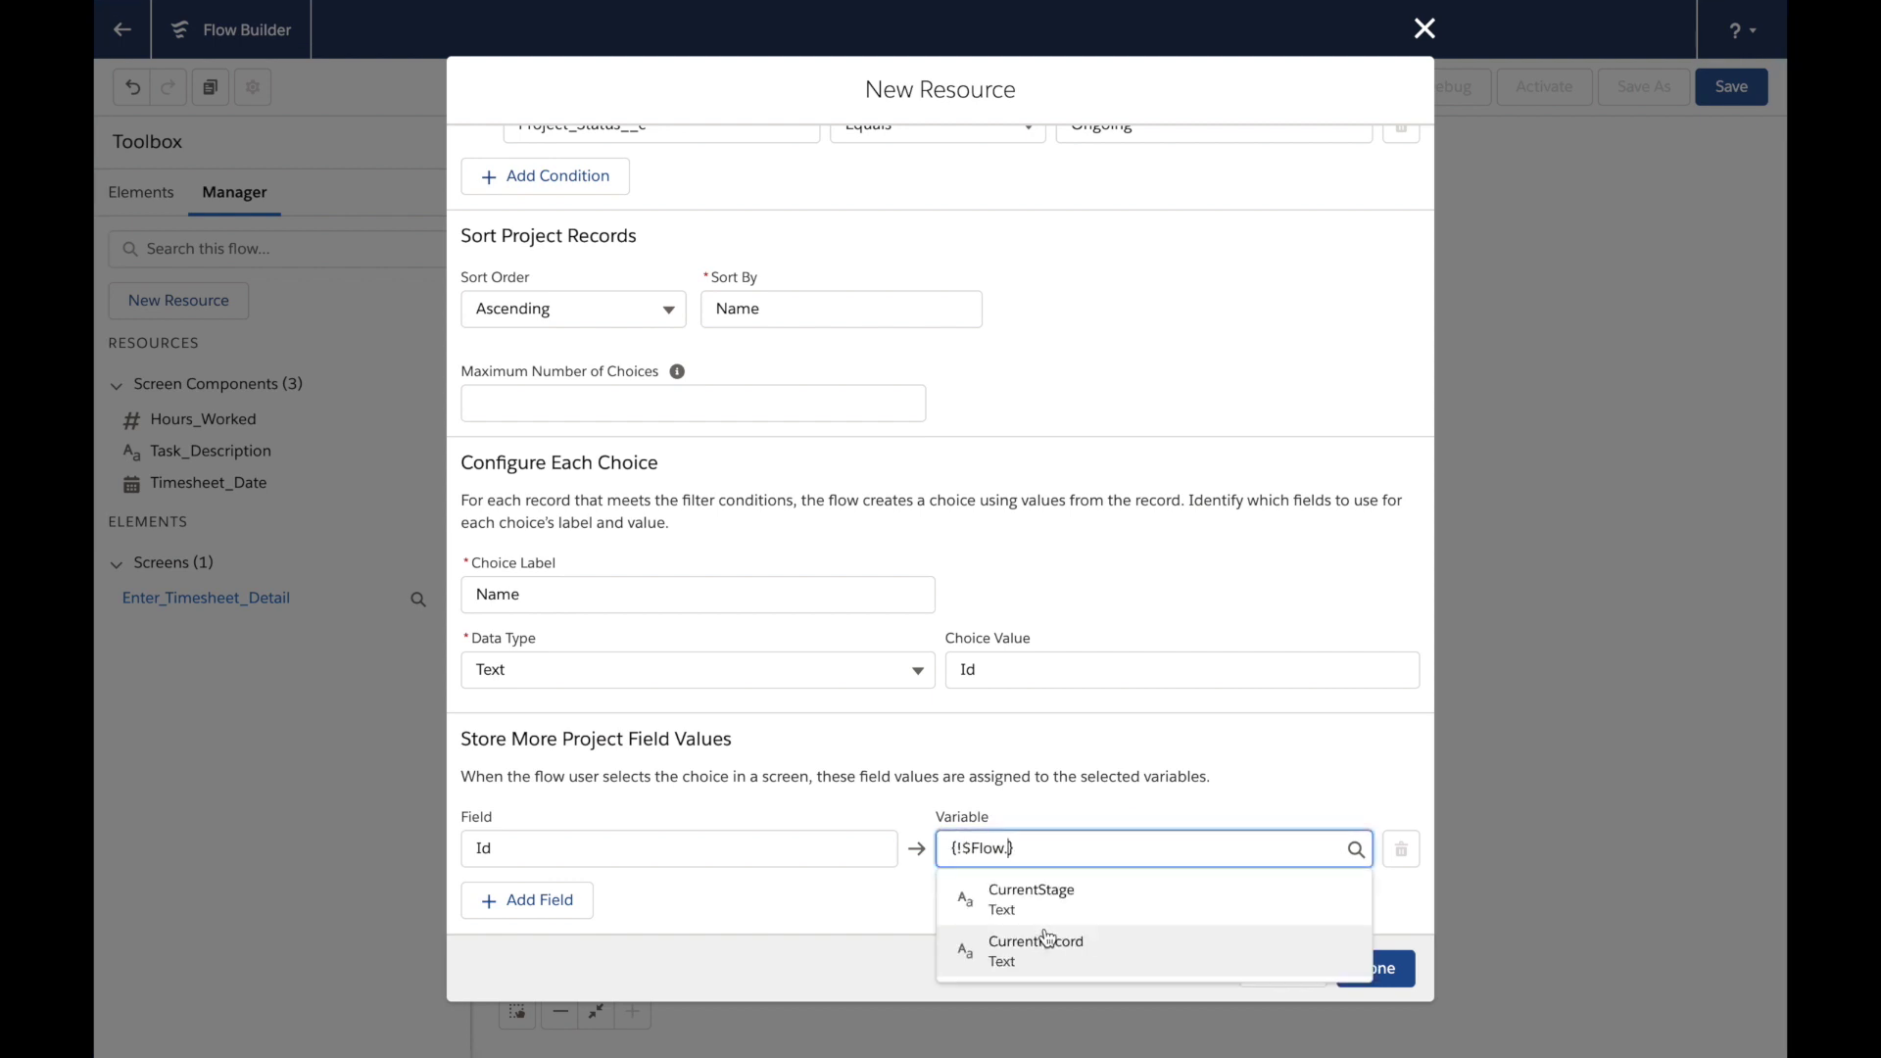
pyautogui.click(1097, 945)
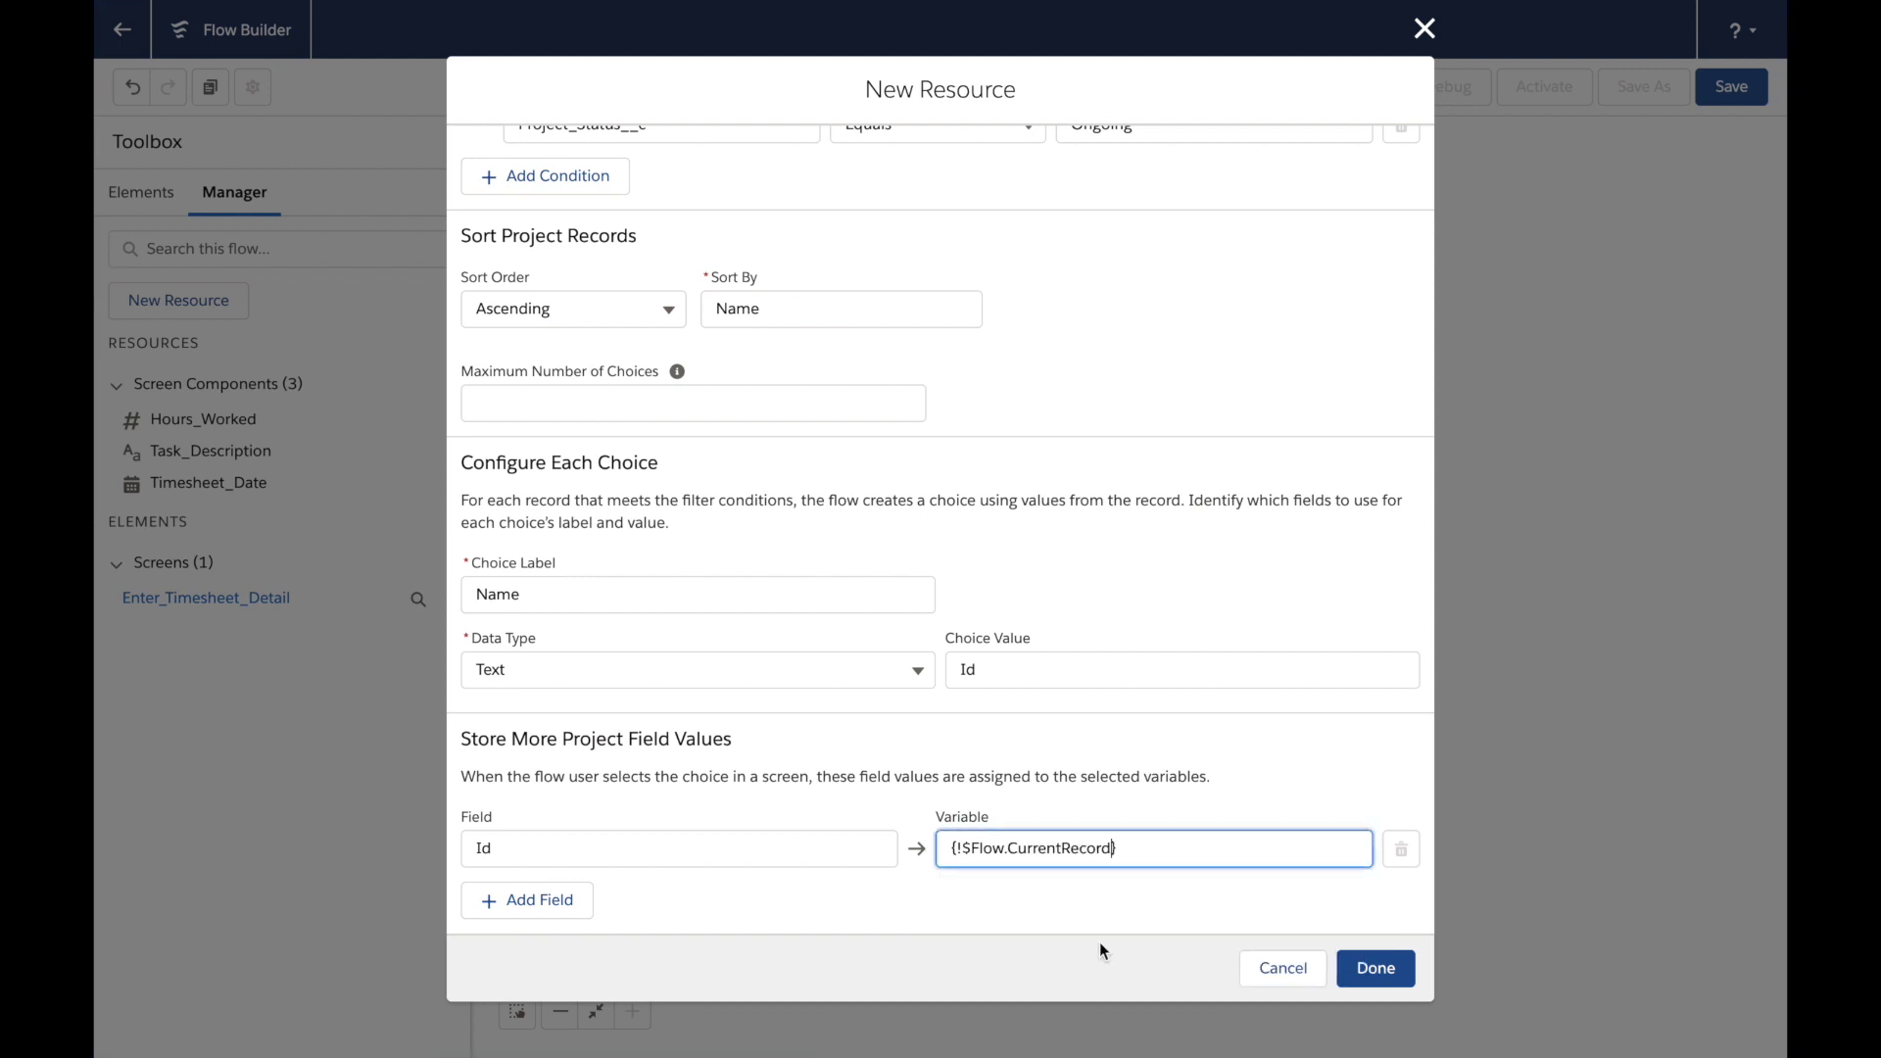
pyautogui.click(1378, 966)
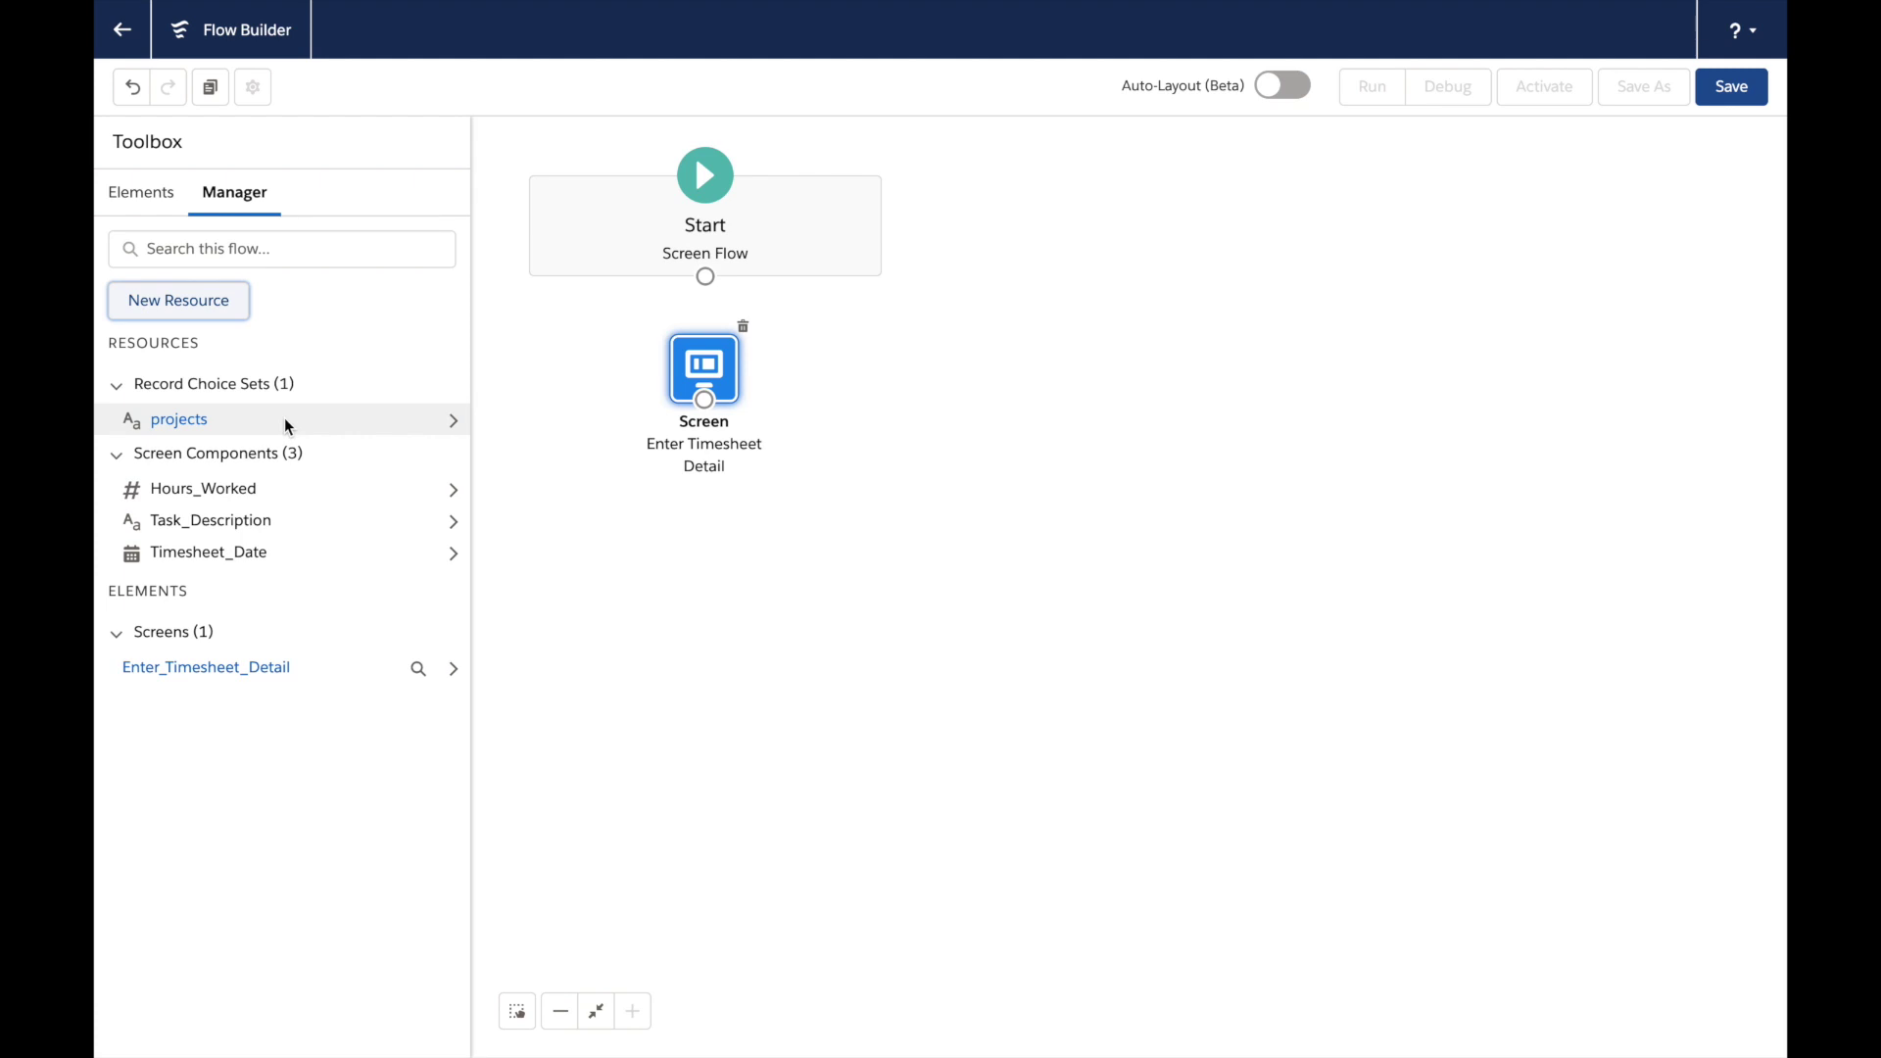
# Start a new Record Choice Set resource with API name "users", description "Lists all 'Active' users with Company." and object User
pyautogui.click(198, 299)
pyautogui.click(582, 452)
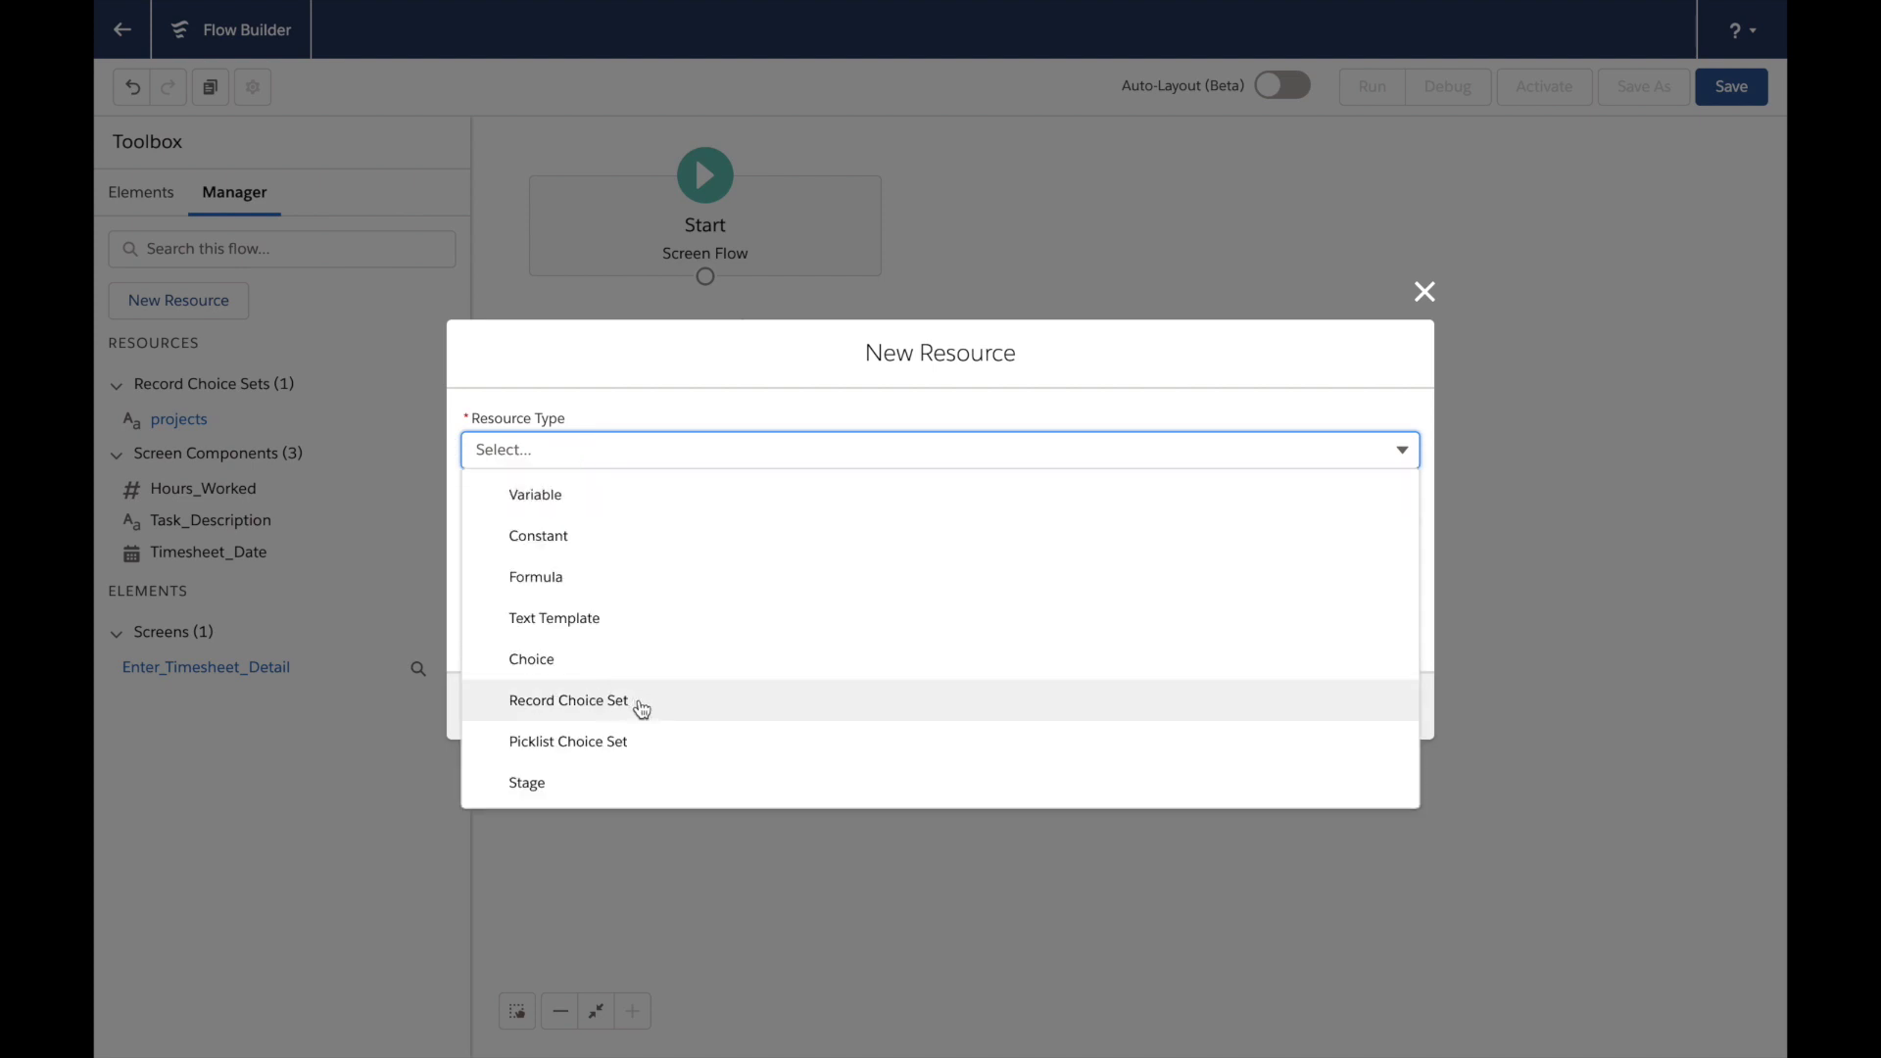
pyautogui.click(642, 704)
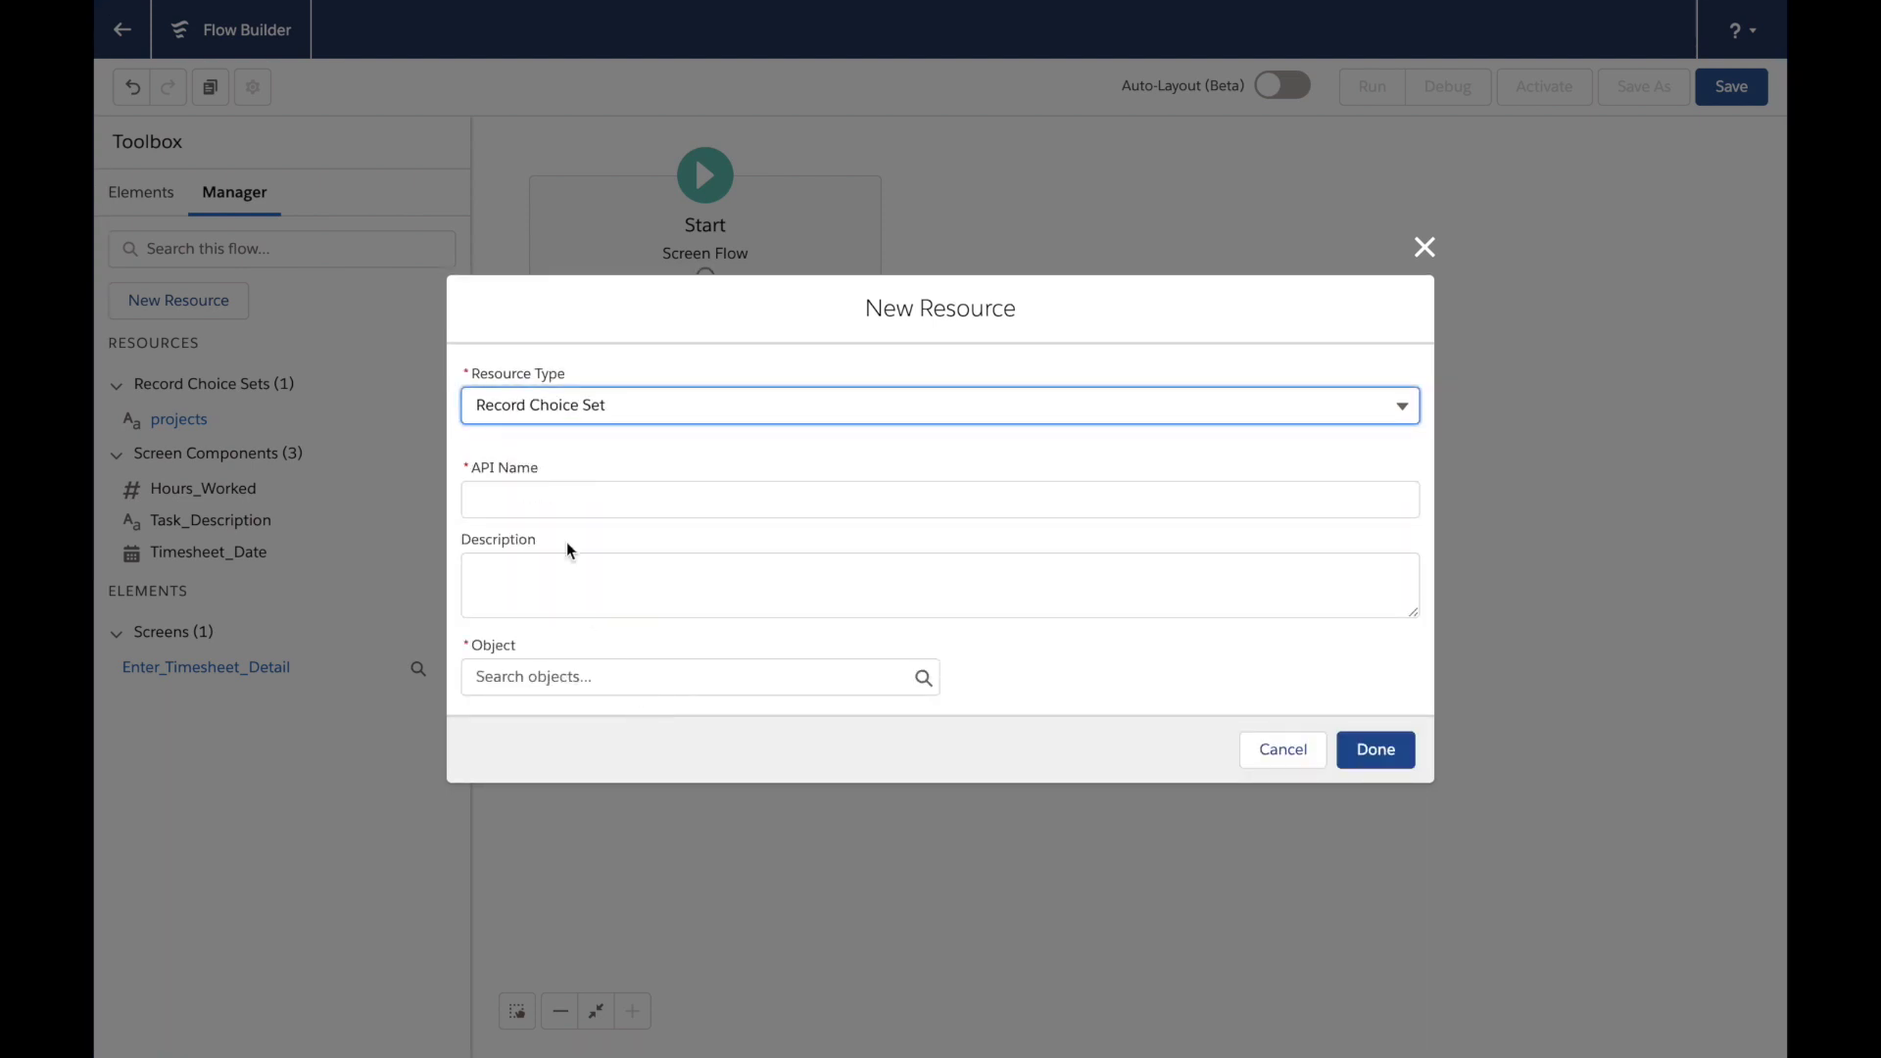
pyautogui.click(561, 501)
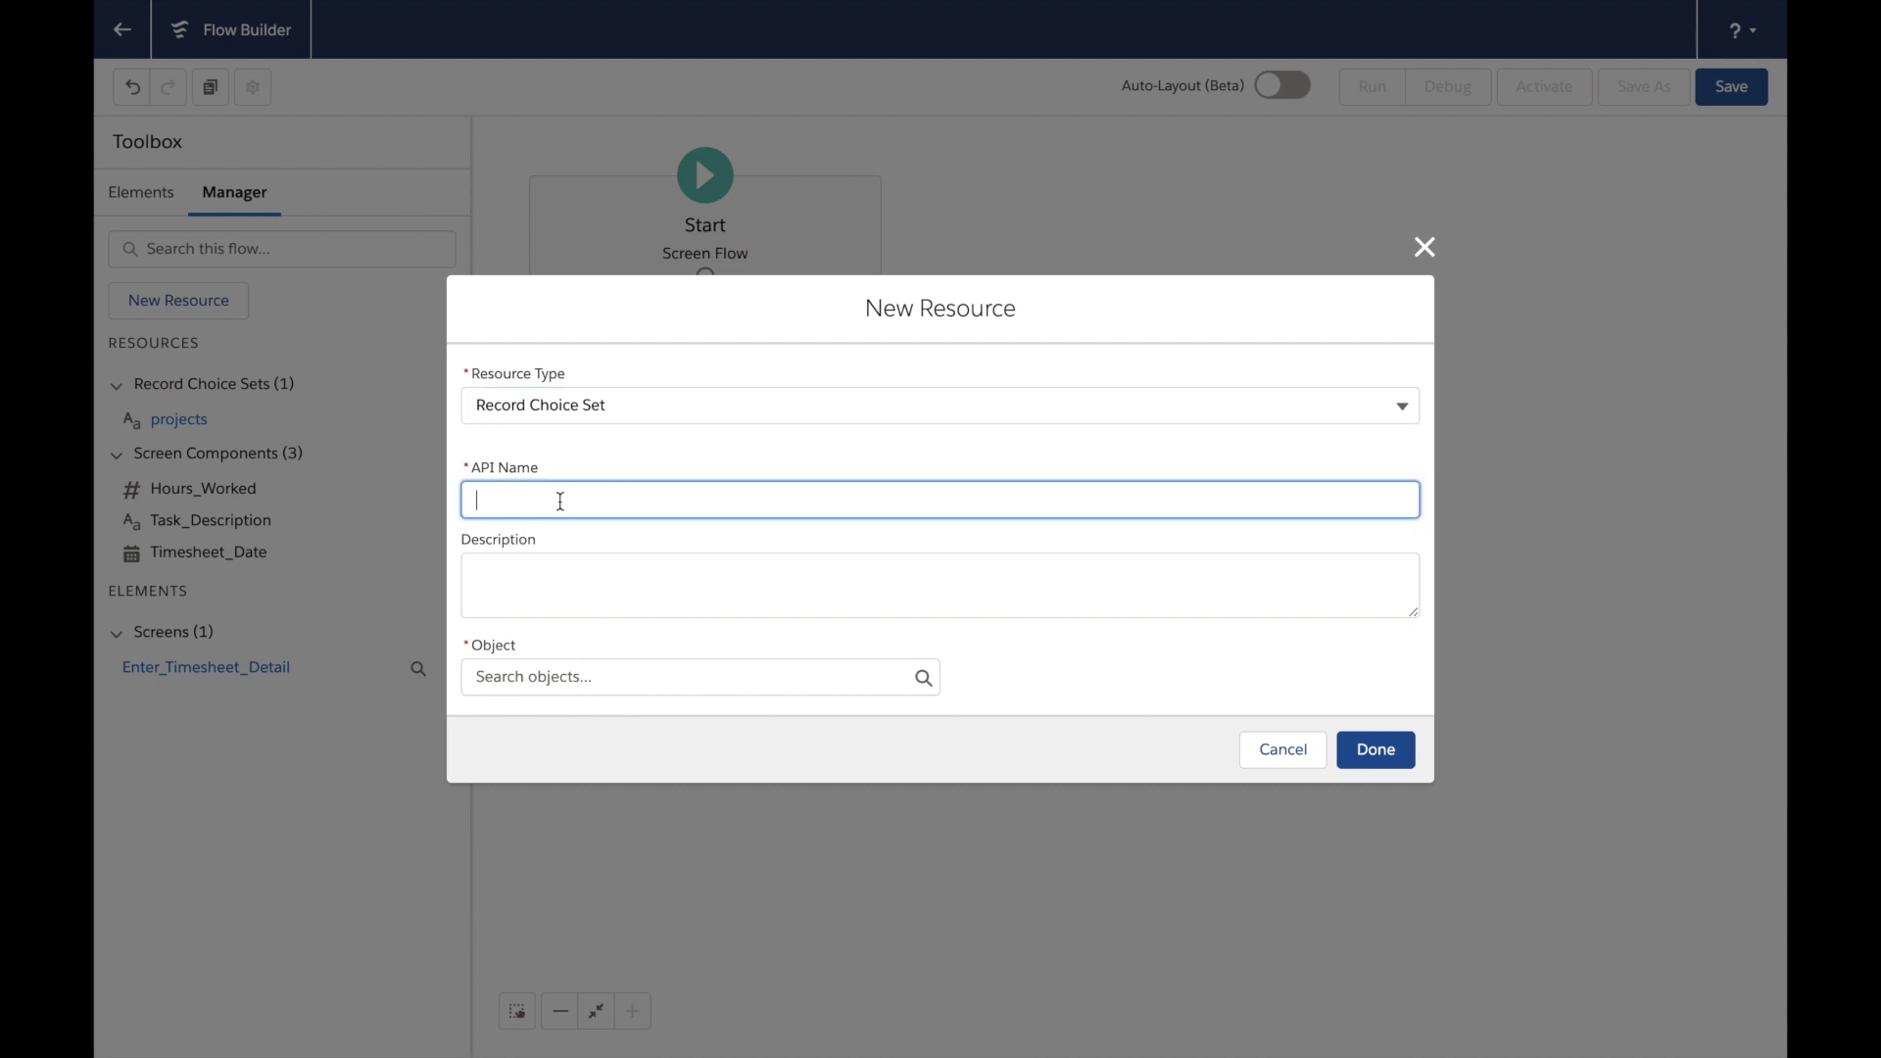
pyautogui.write('users')
pyautogui.press('Tab')
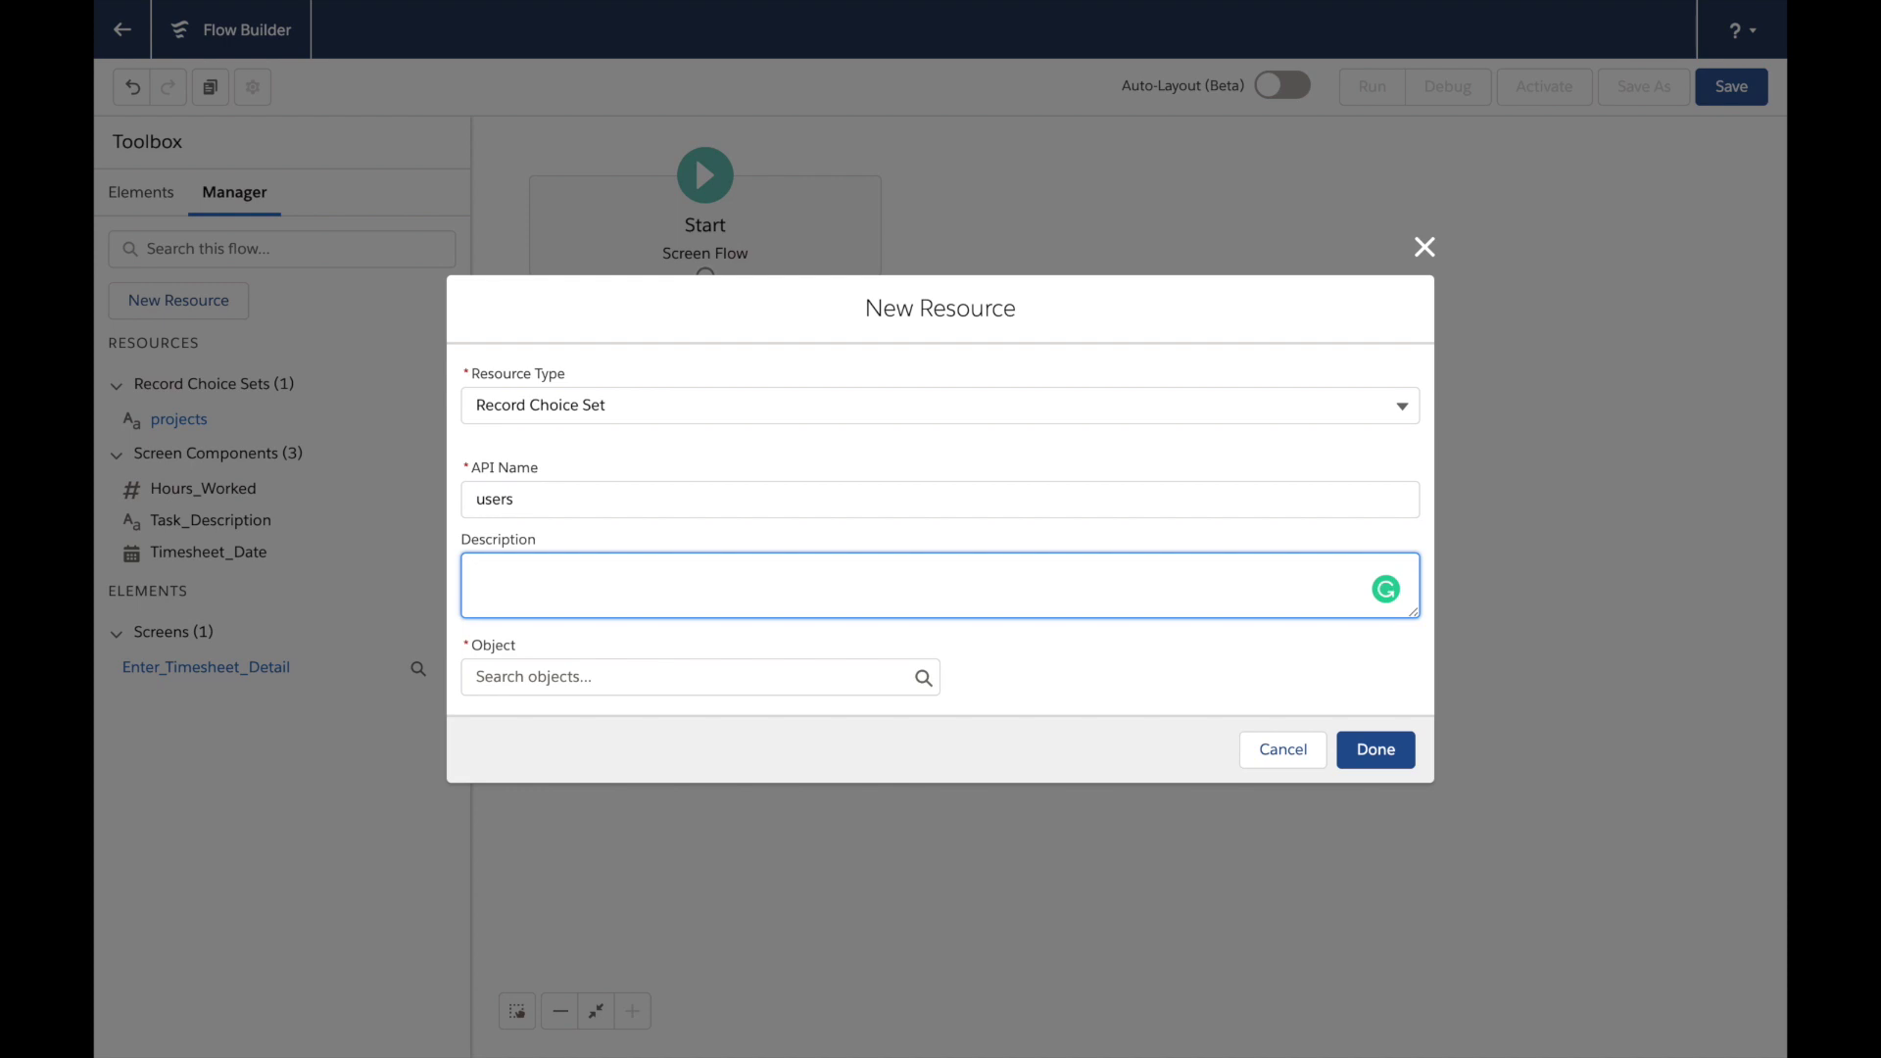
pyautogui.write("List s all 'Active' users with")
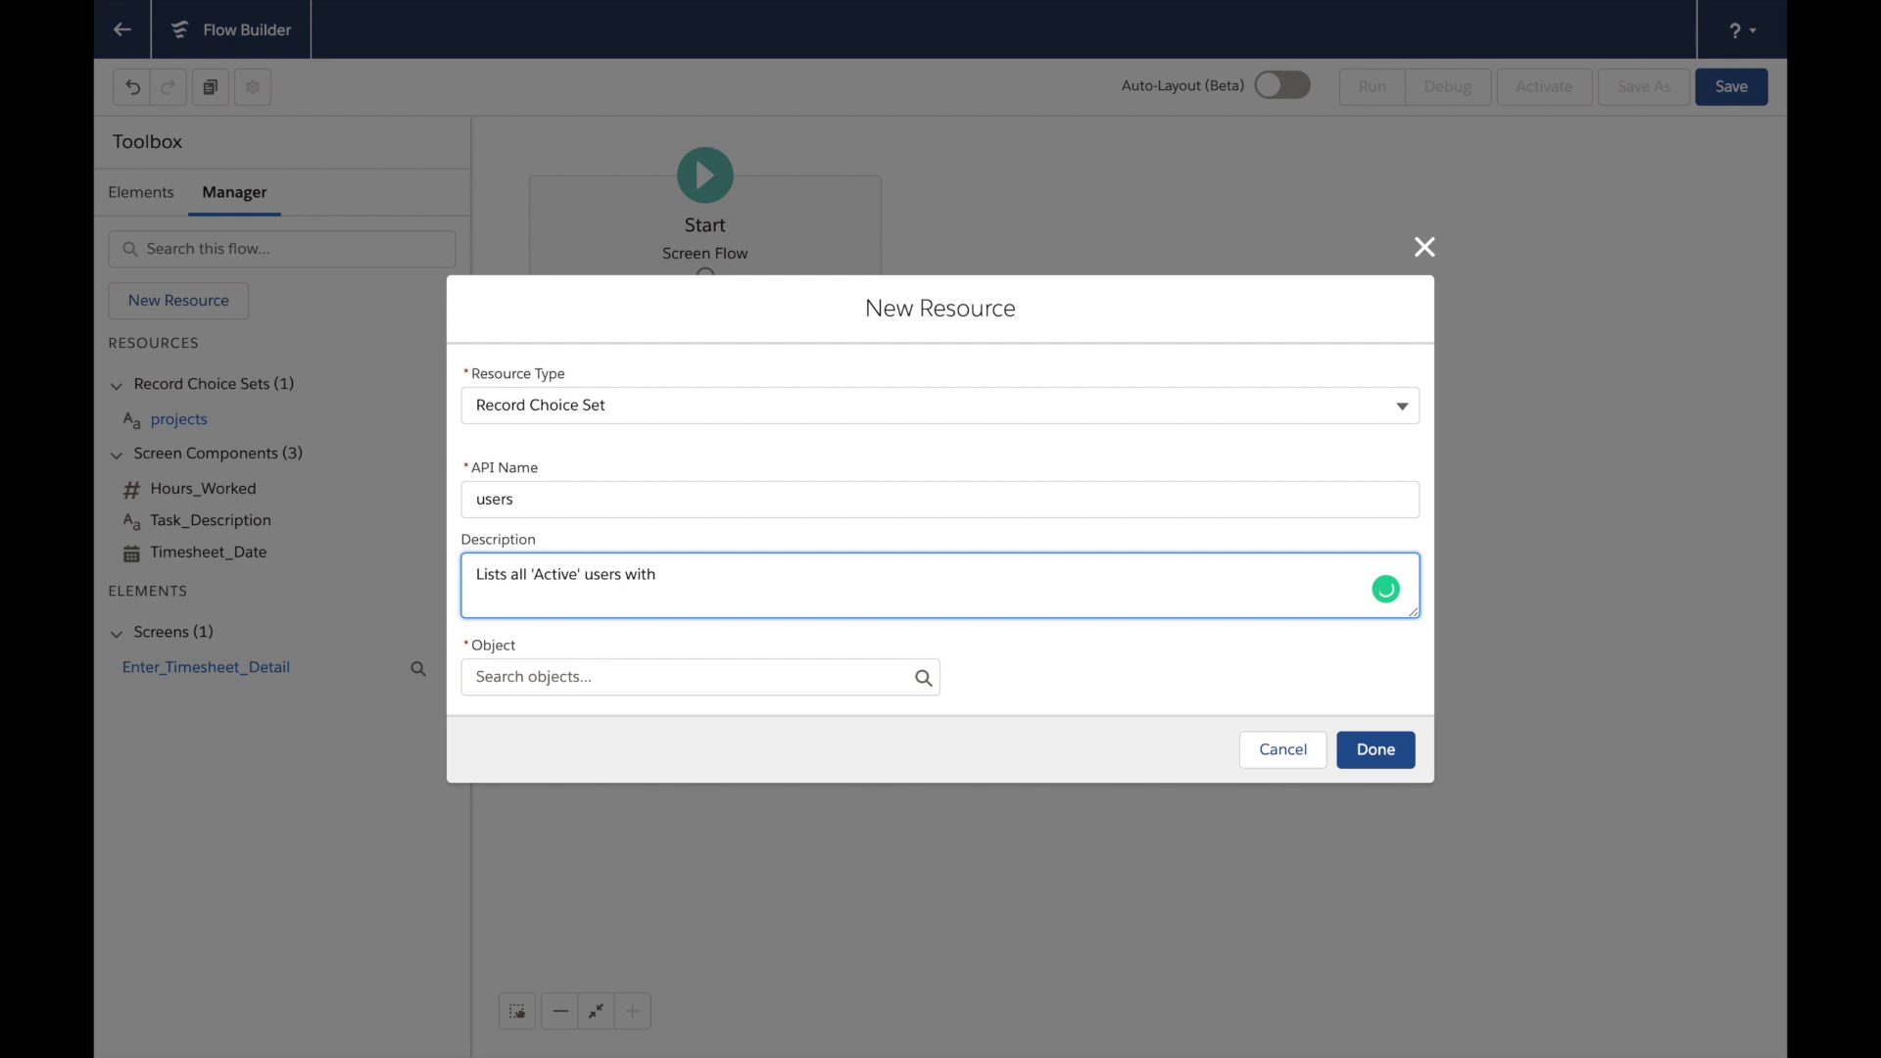
pyautogui.write(' Company.')
pyautogui.click(580, 678)
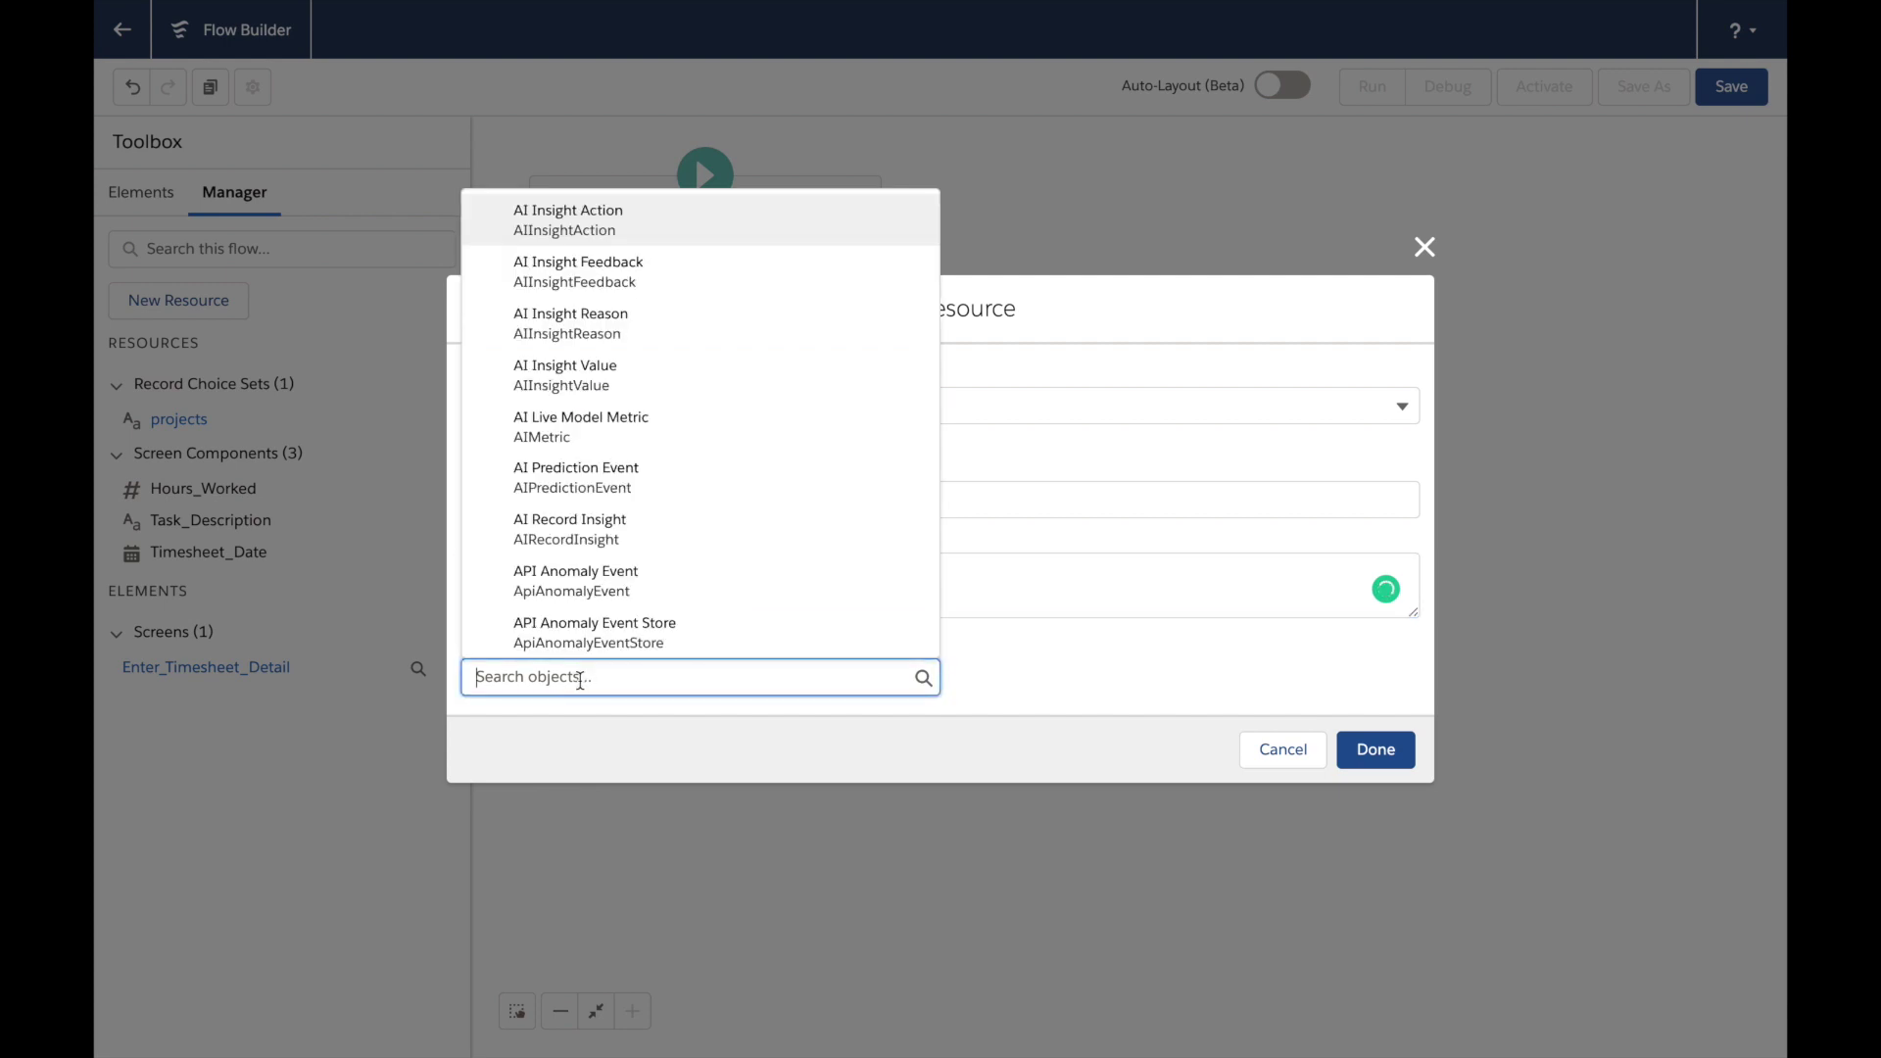
pyautogui.write('user')
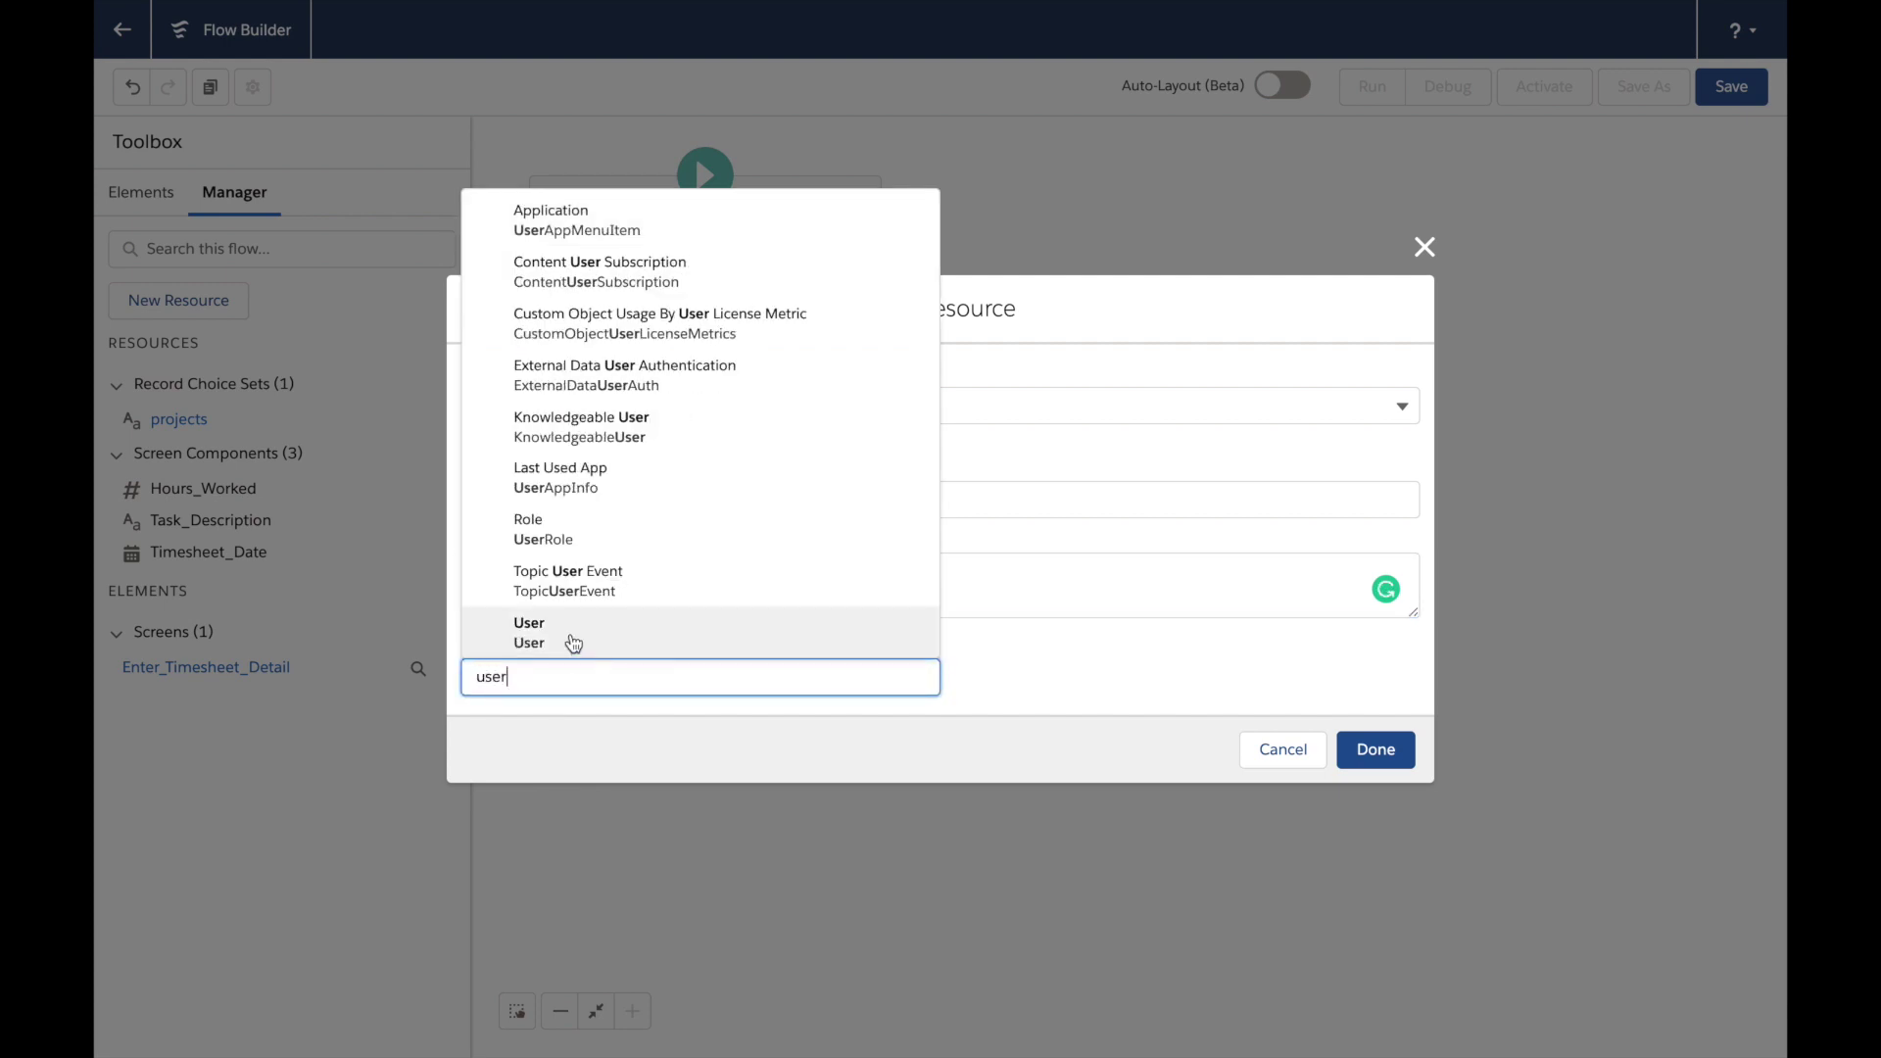
pyautogui.click(573, 637)
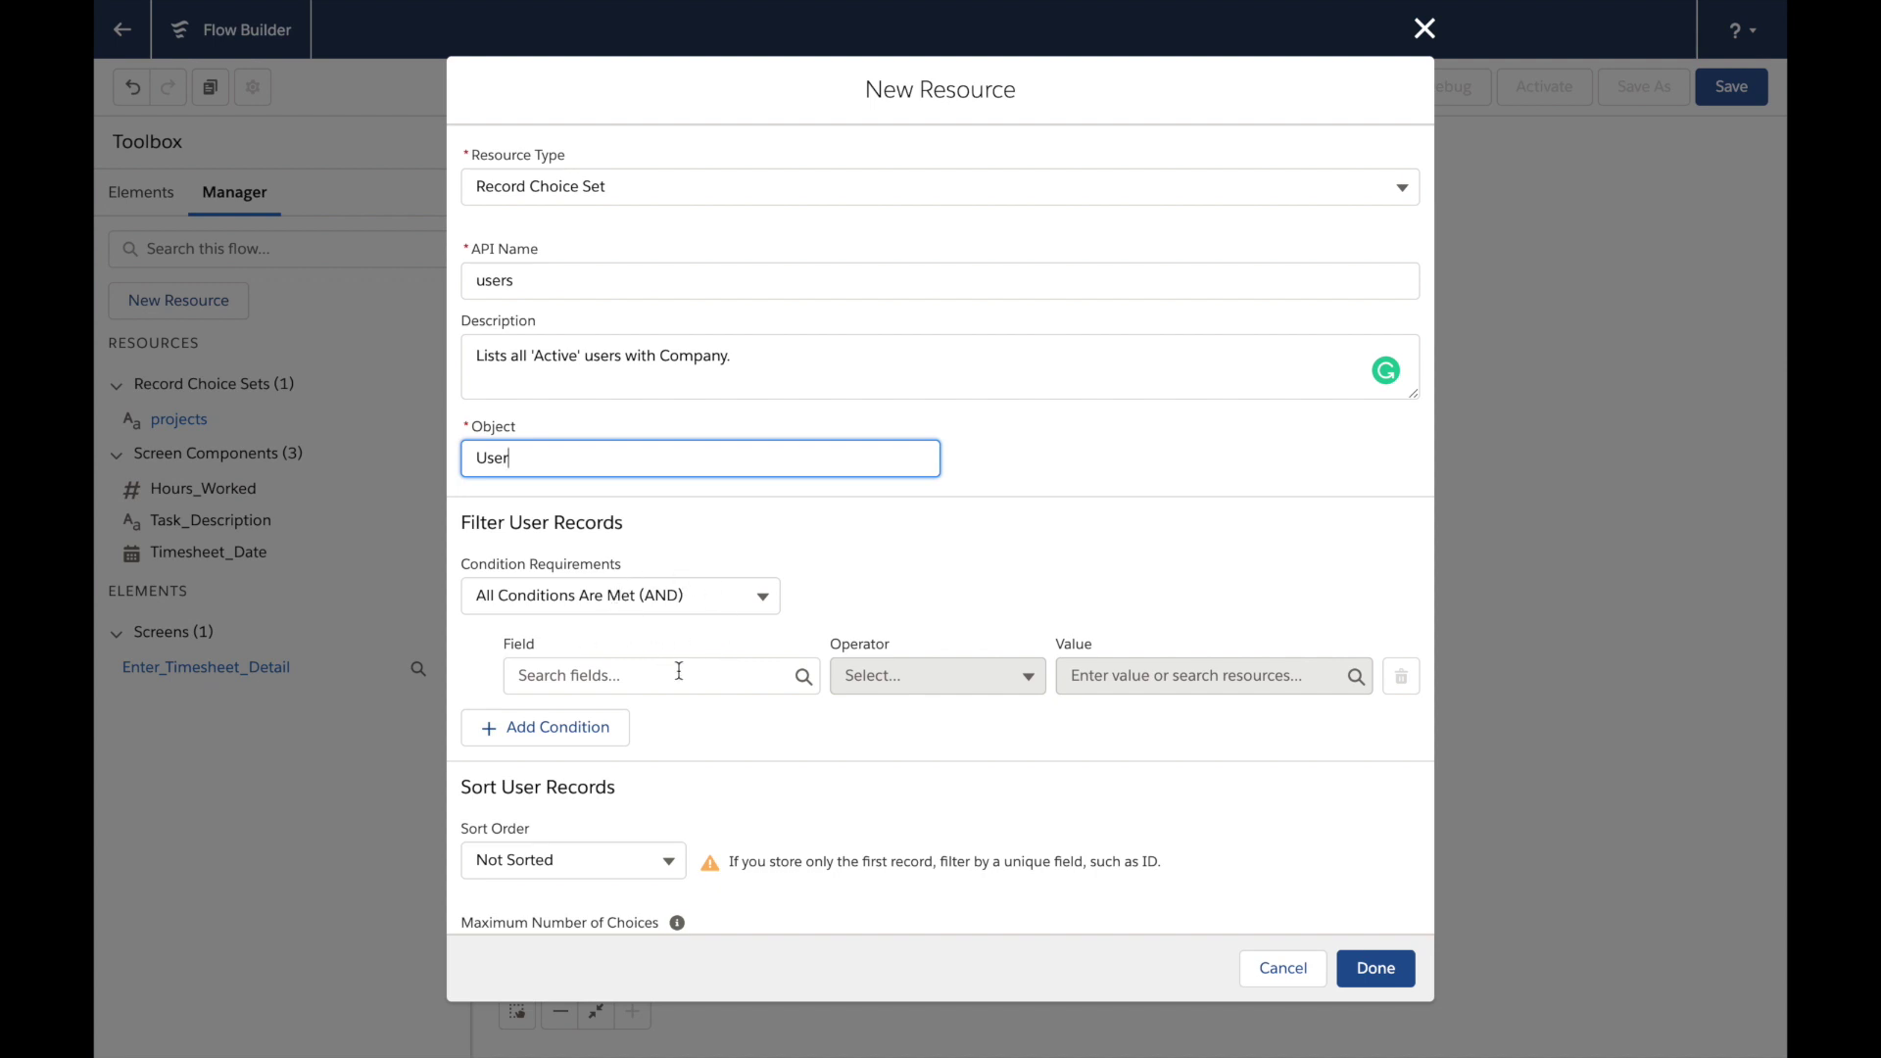
# Filter the user records to those where IsActive equals $GlobalConstant.True
pyautogui.click(601, 676)
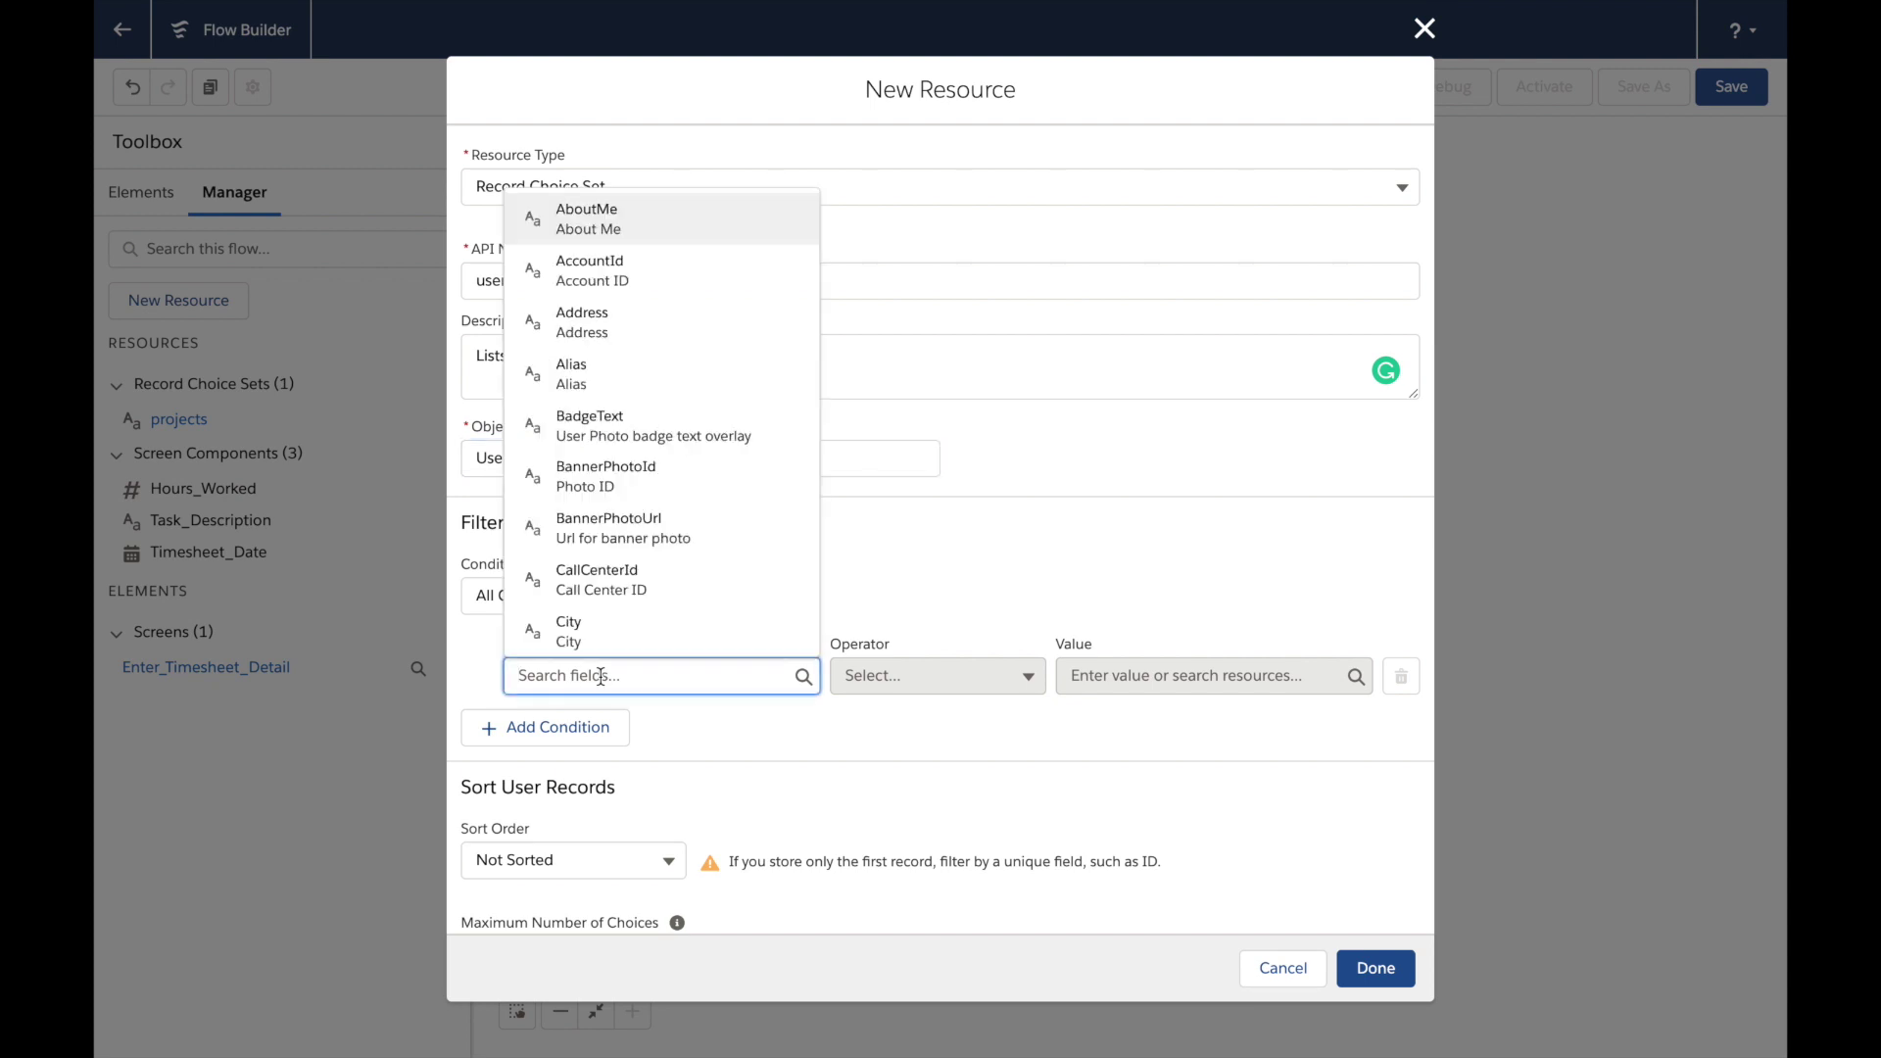
pyautogui.scroll(-3, 721, 341)
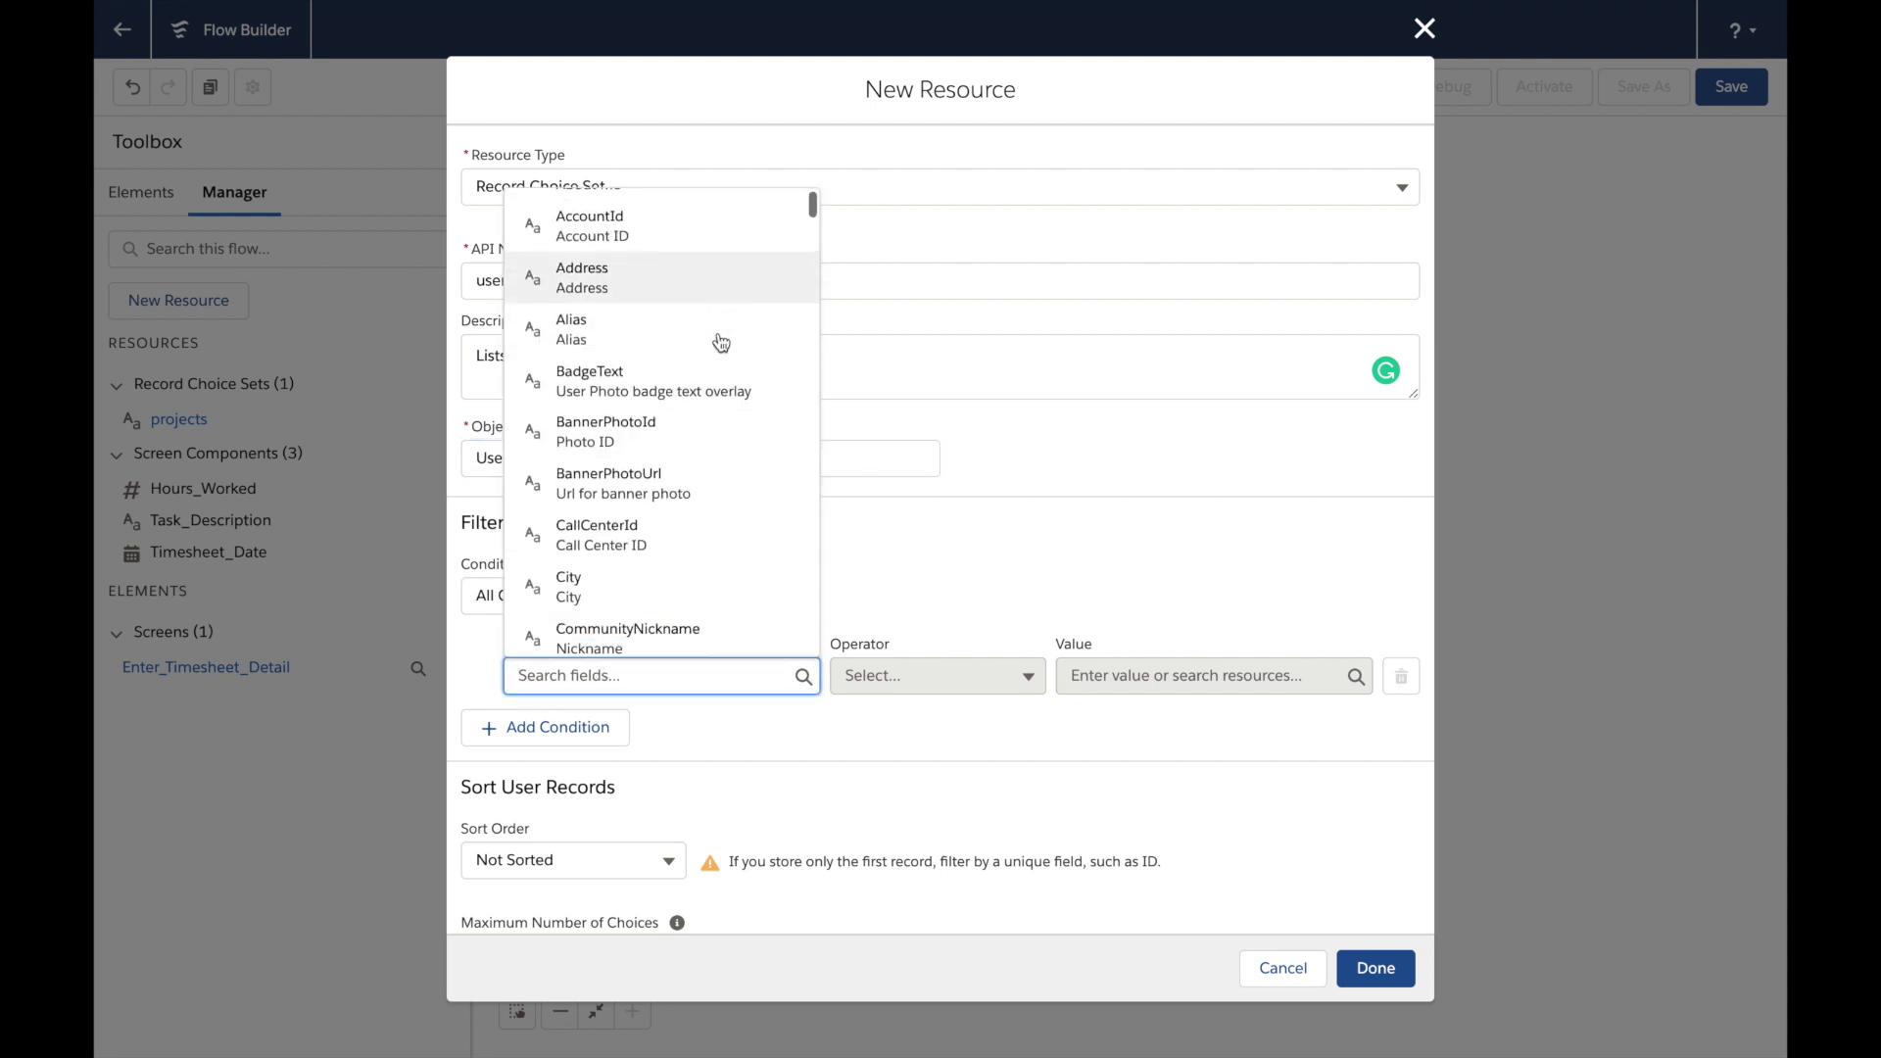
pyautogui.scroll(-10, 720, 341)
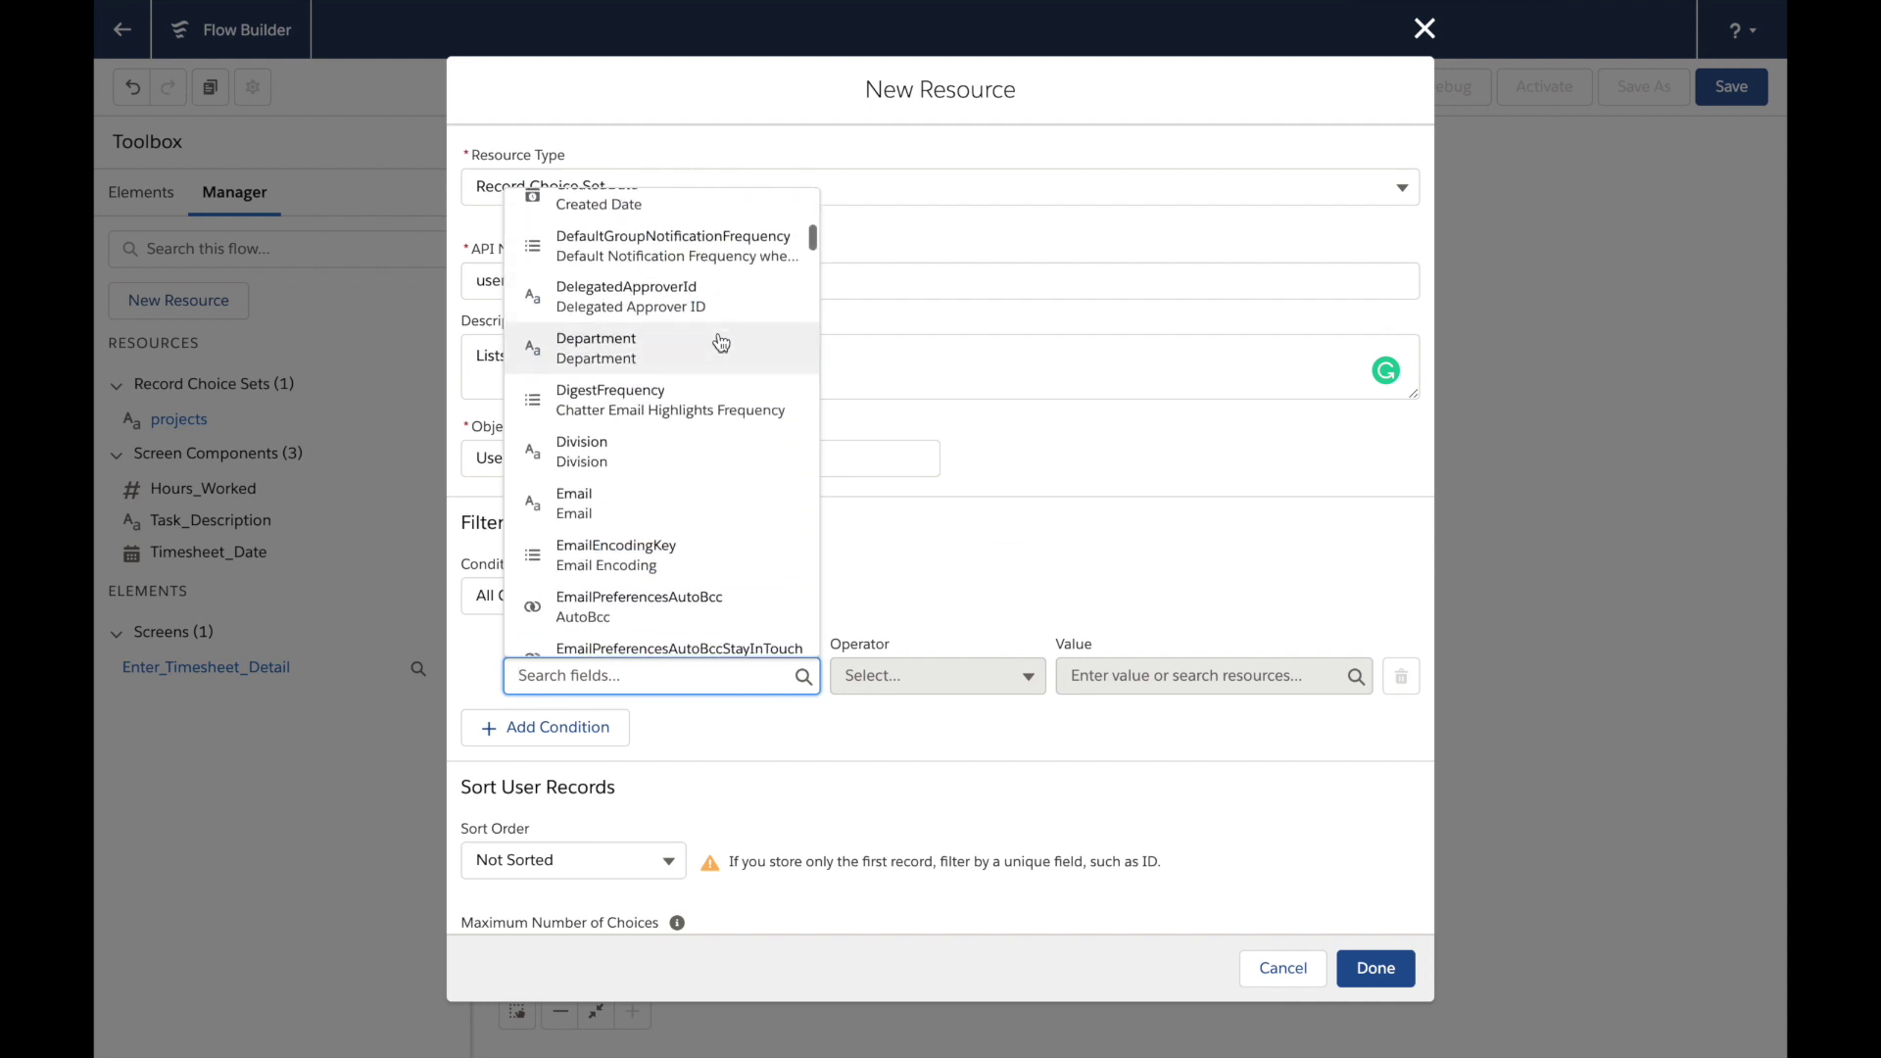
pyautogui.scroll(-5, 721, 342)
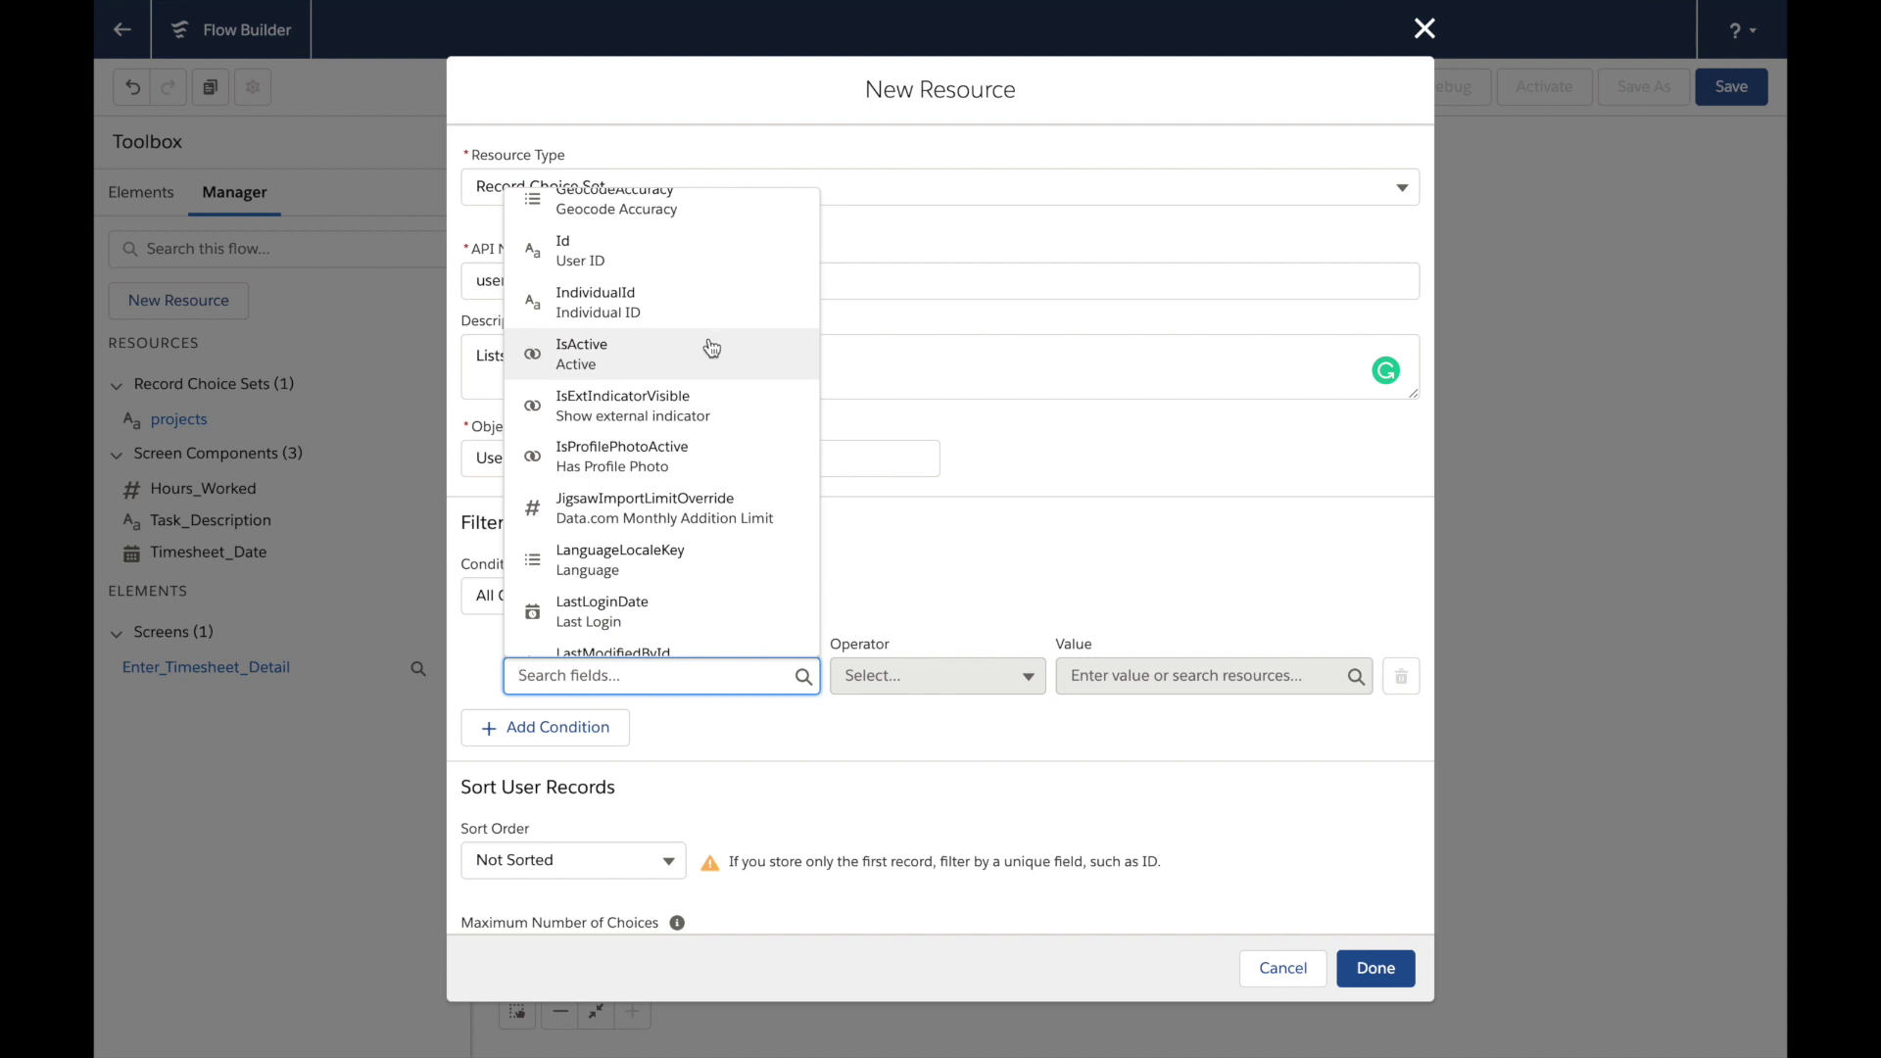
pyautogui.click(669, 361)
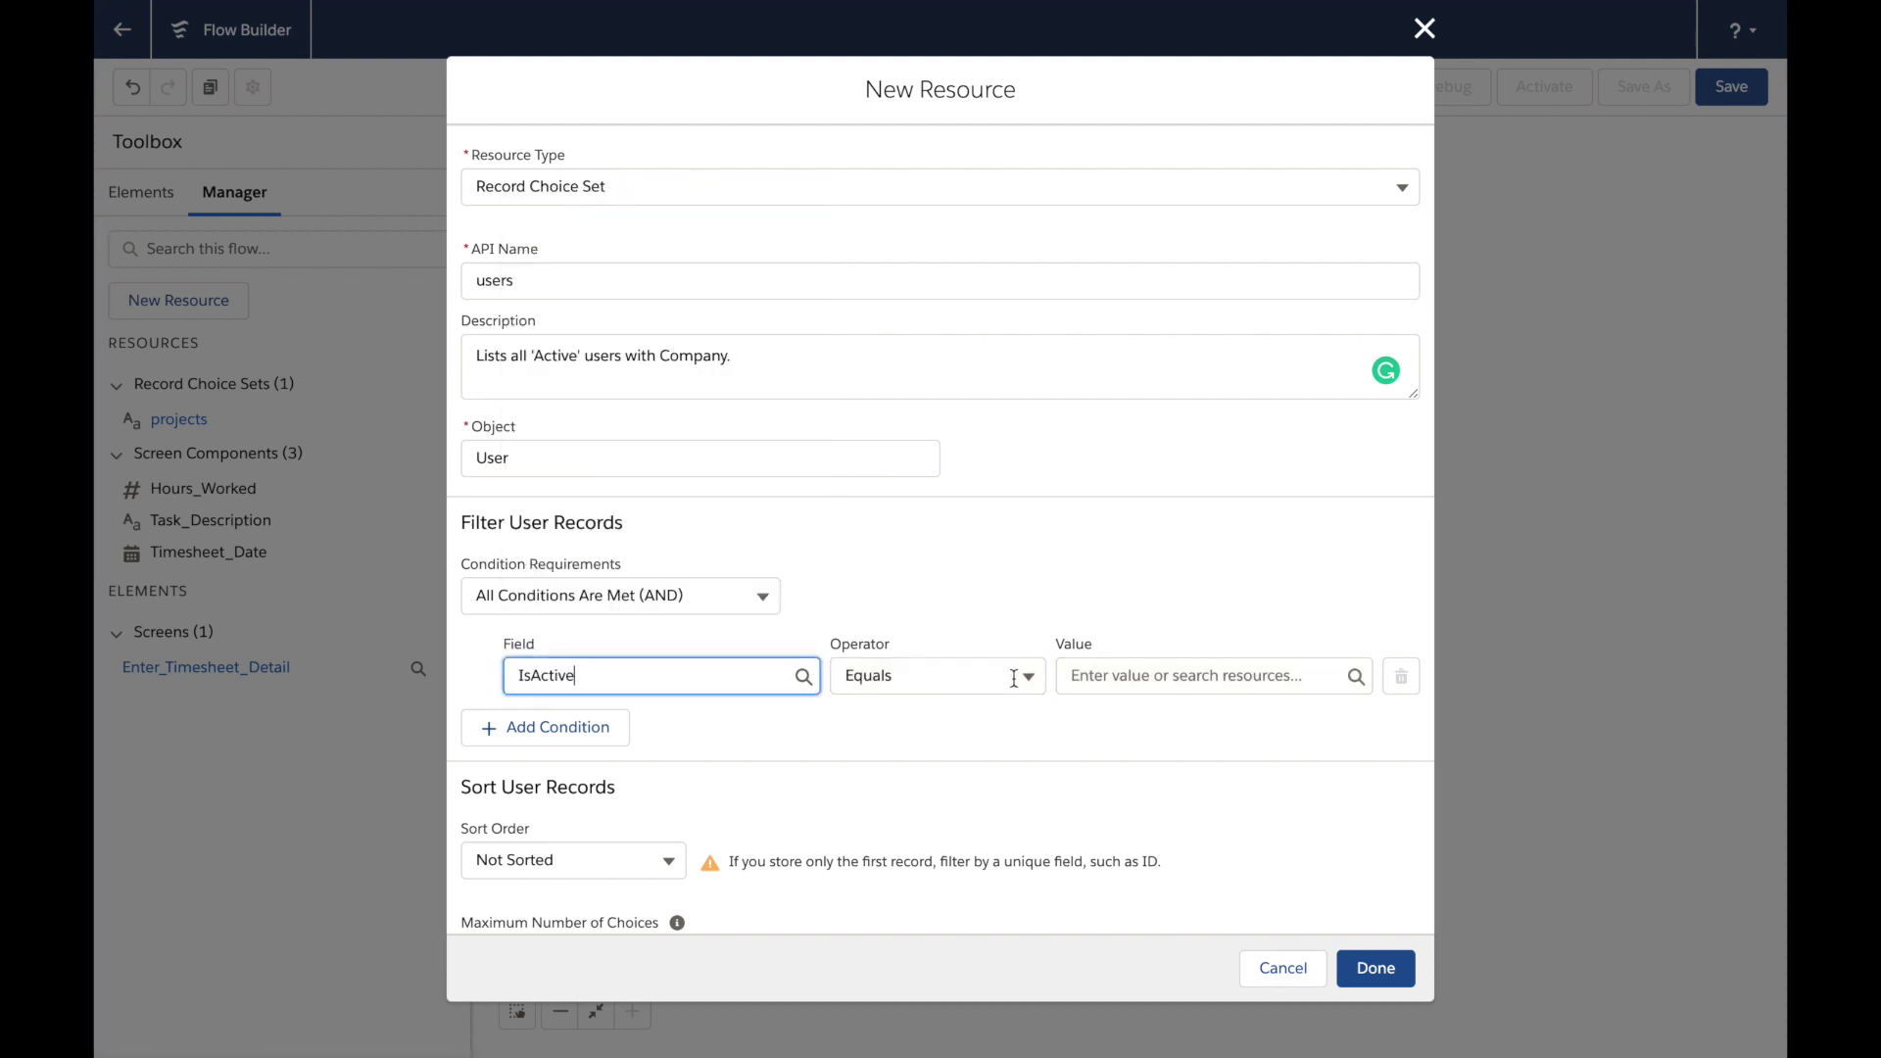
pyautogui.click(1138, 674)
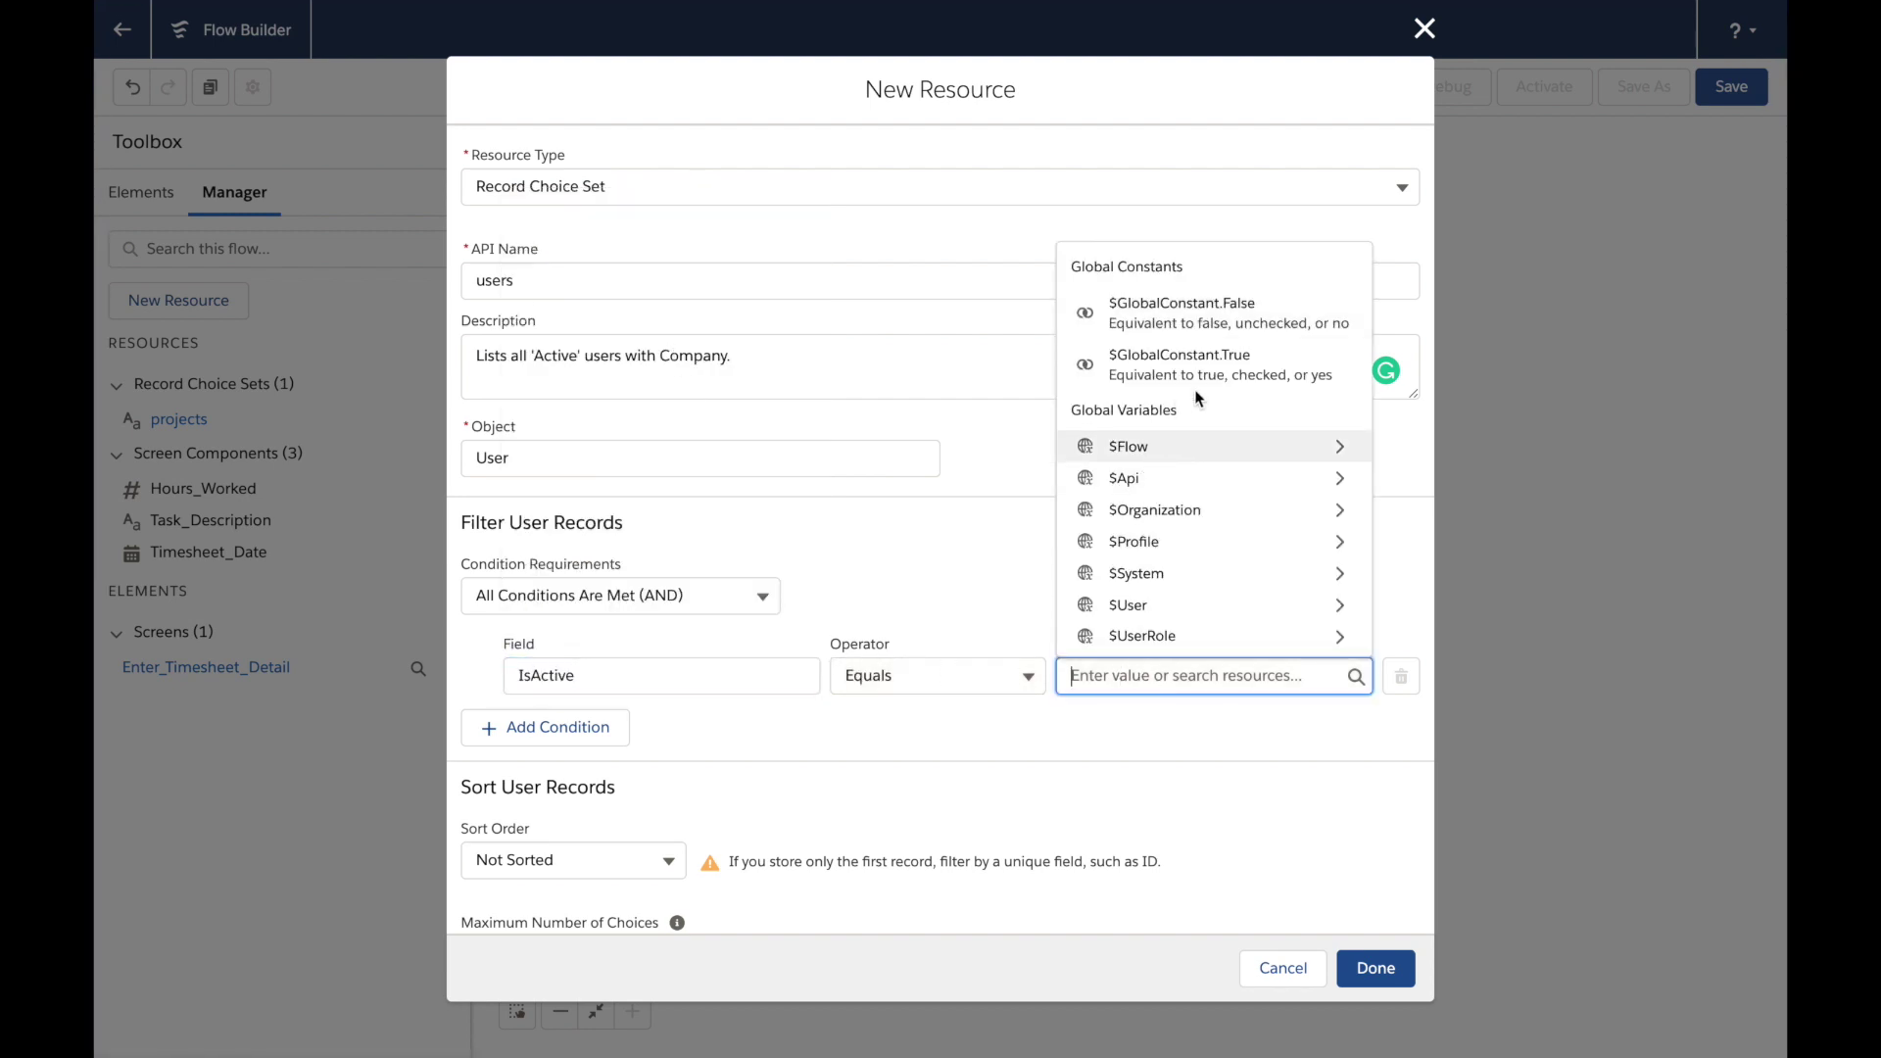
pyautogui.click(1279, 367)
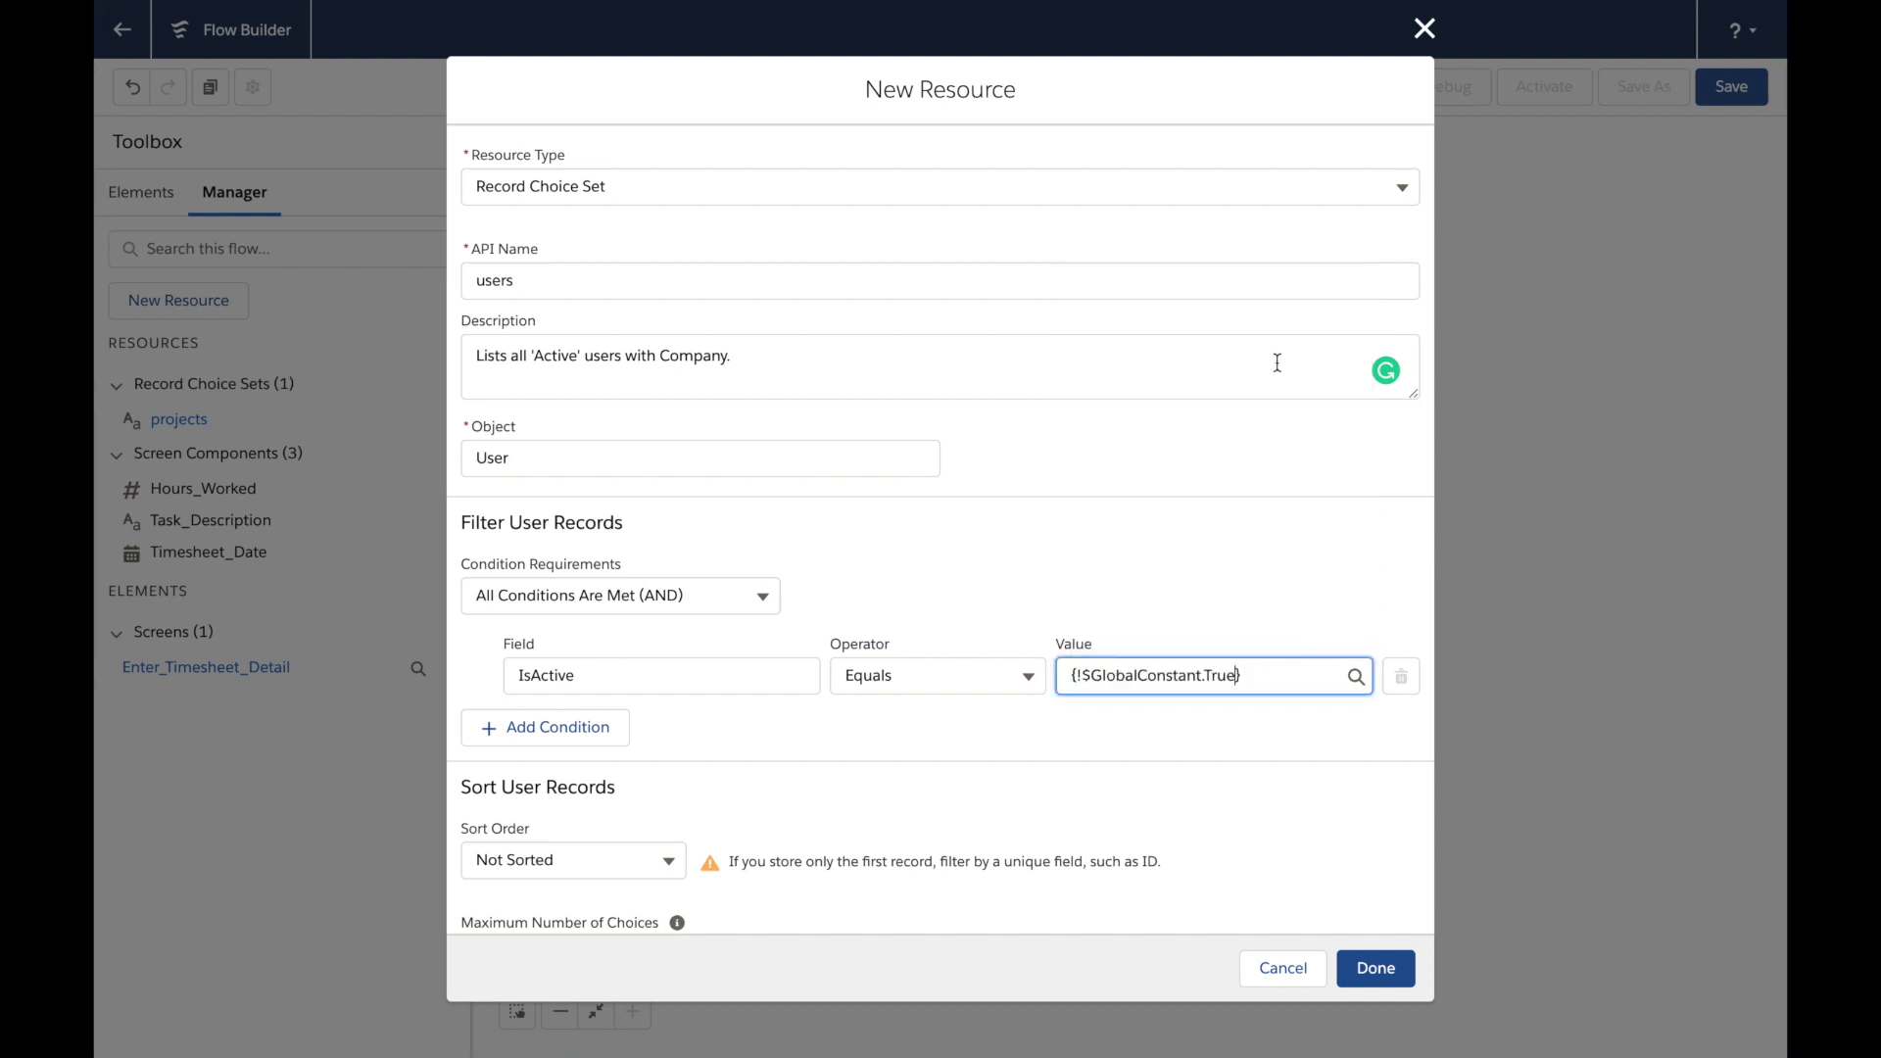
# Add a second filter condition requiring CompanyName to equal "TwentyOne Knots"
pyautogui.click(567, 726)
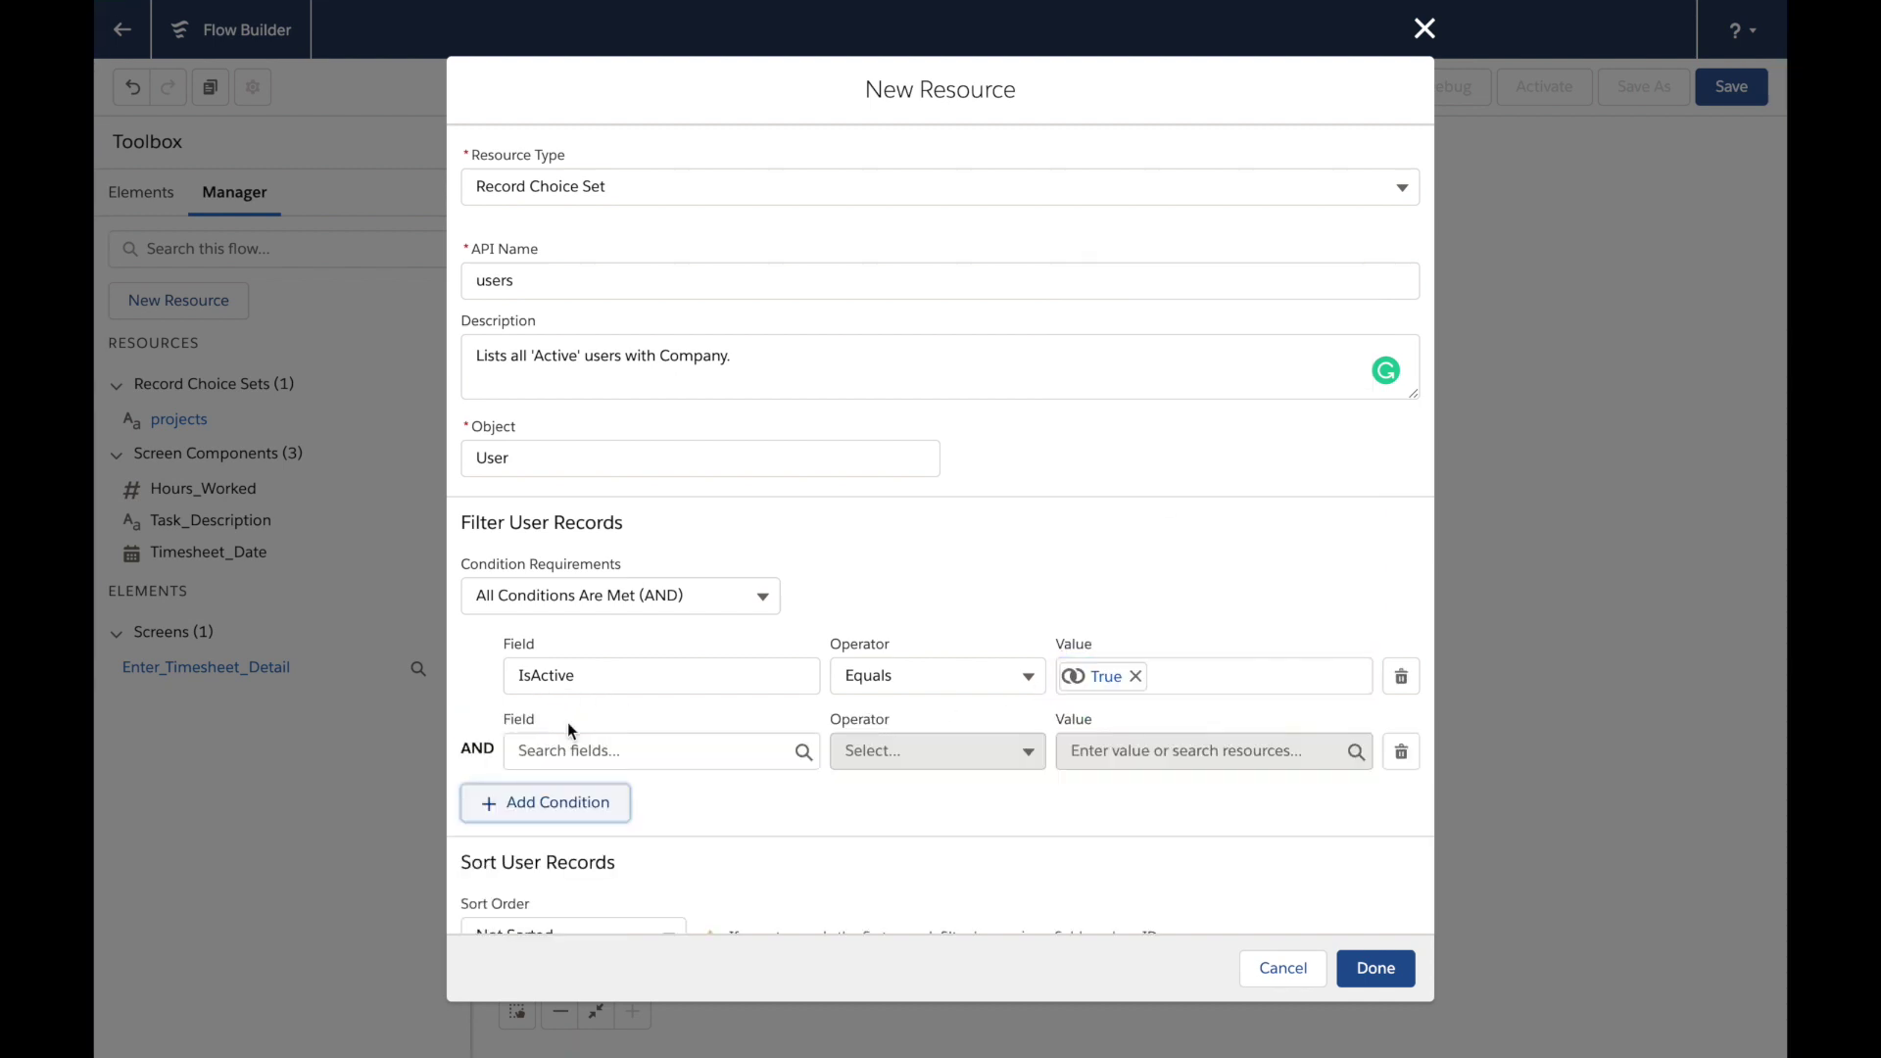
pyautogui.click(680, 753)
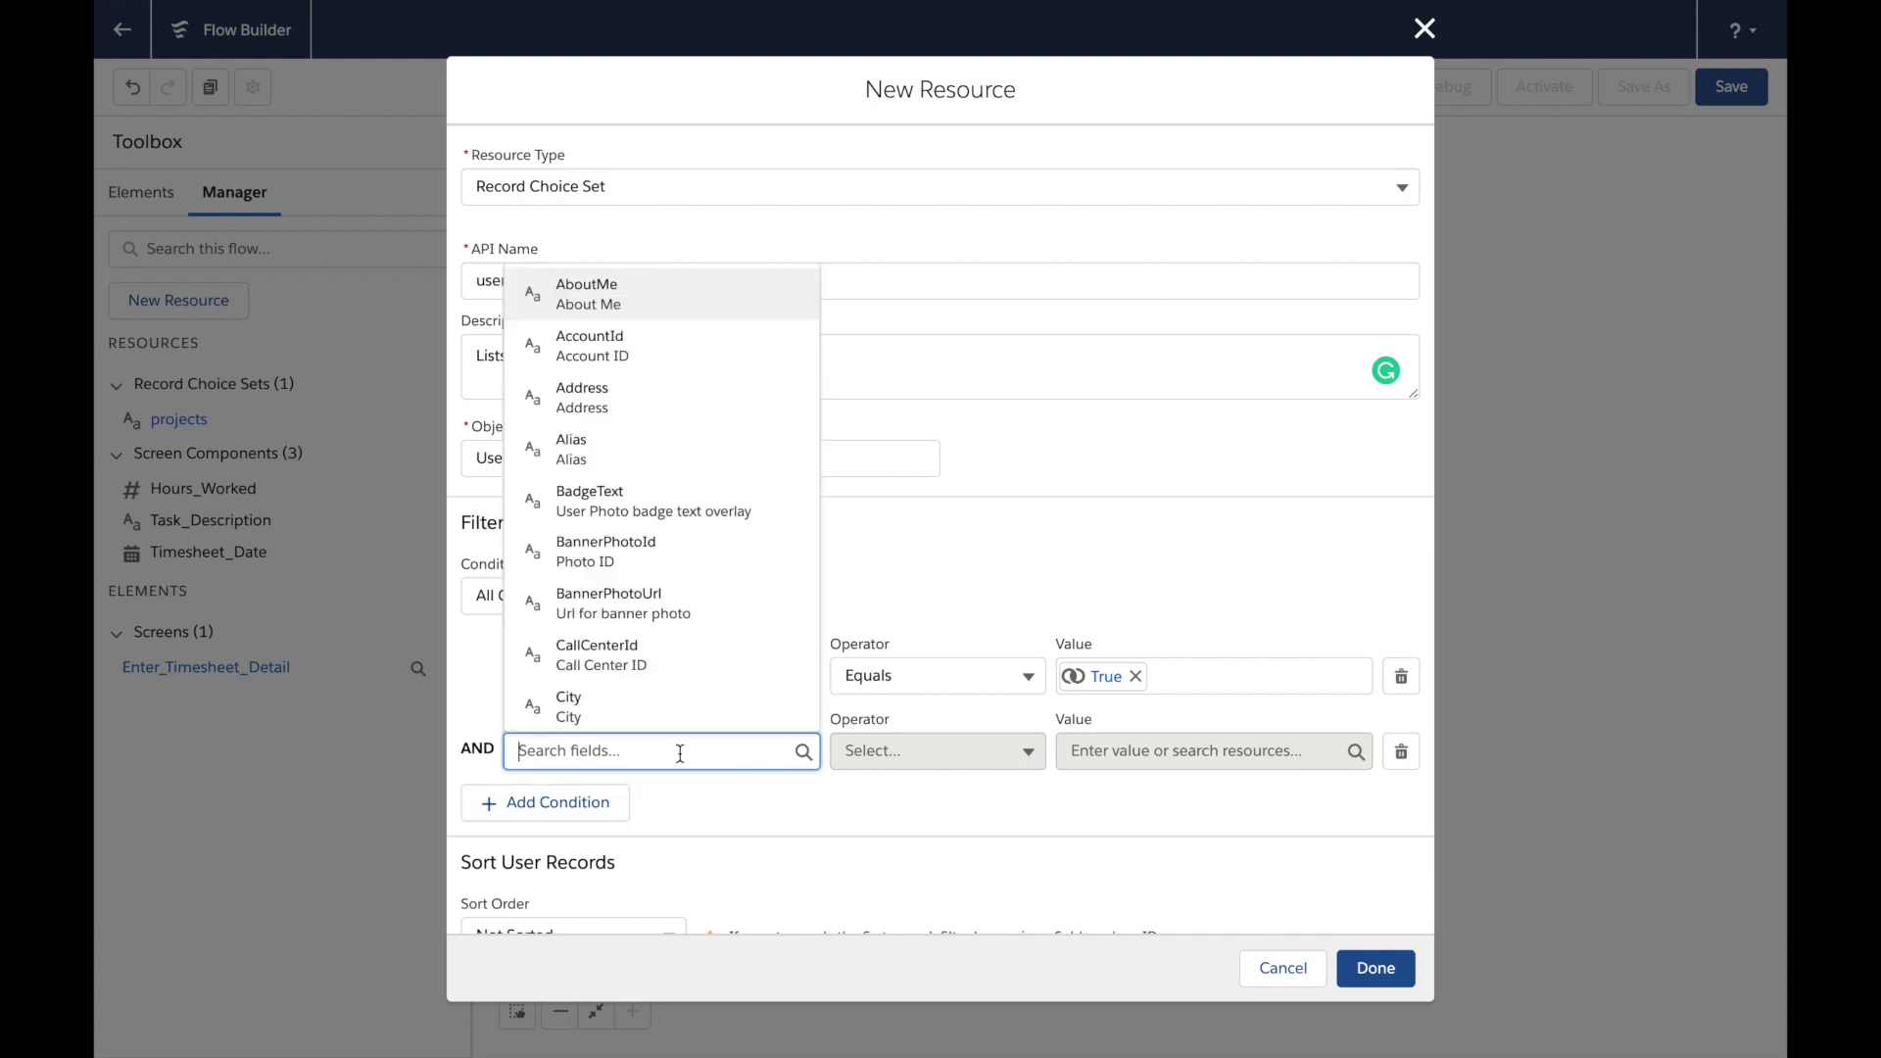
pyautogui.scroll(-3, 688, 662)
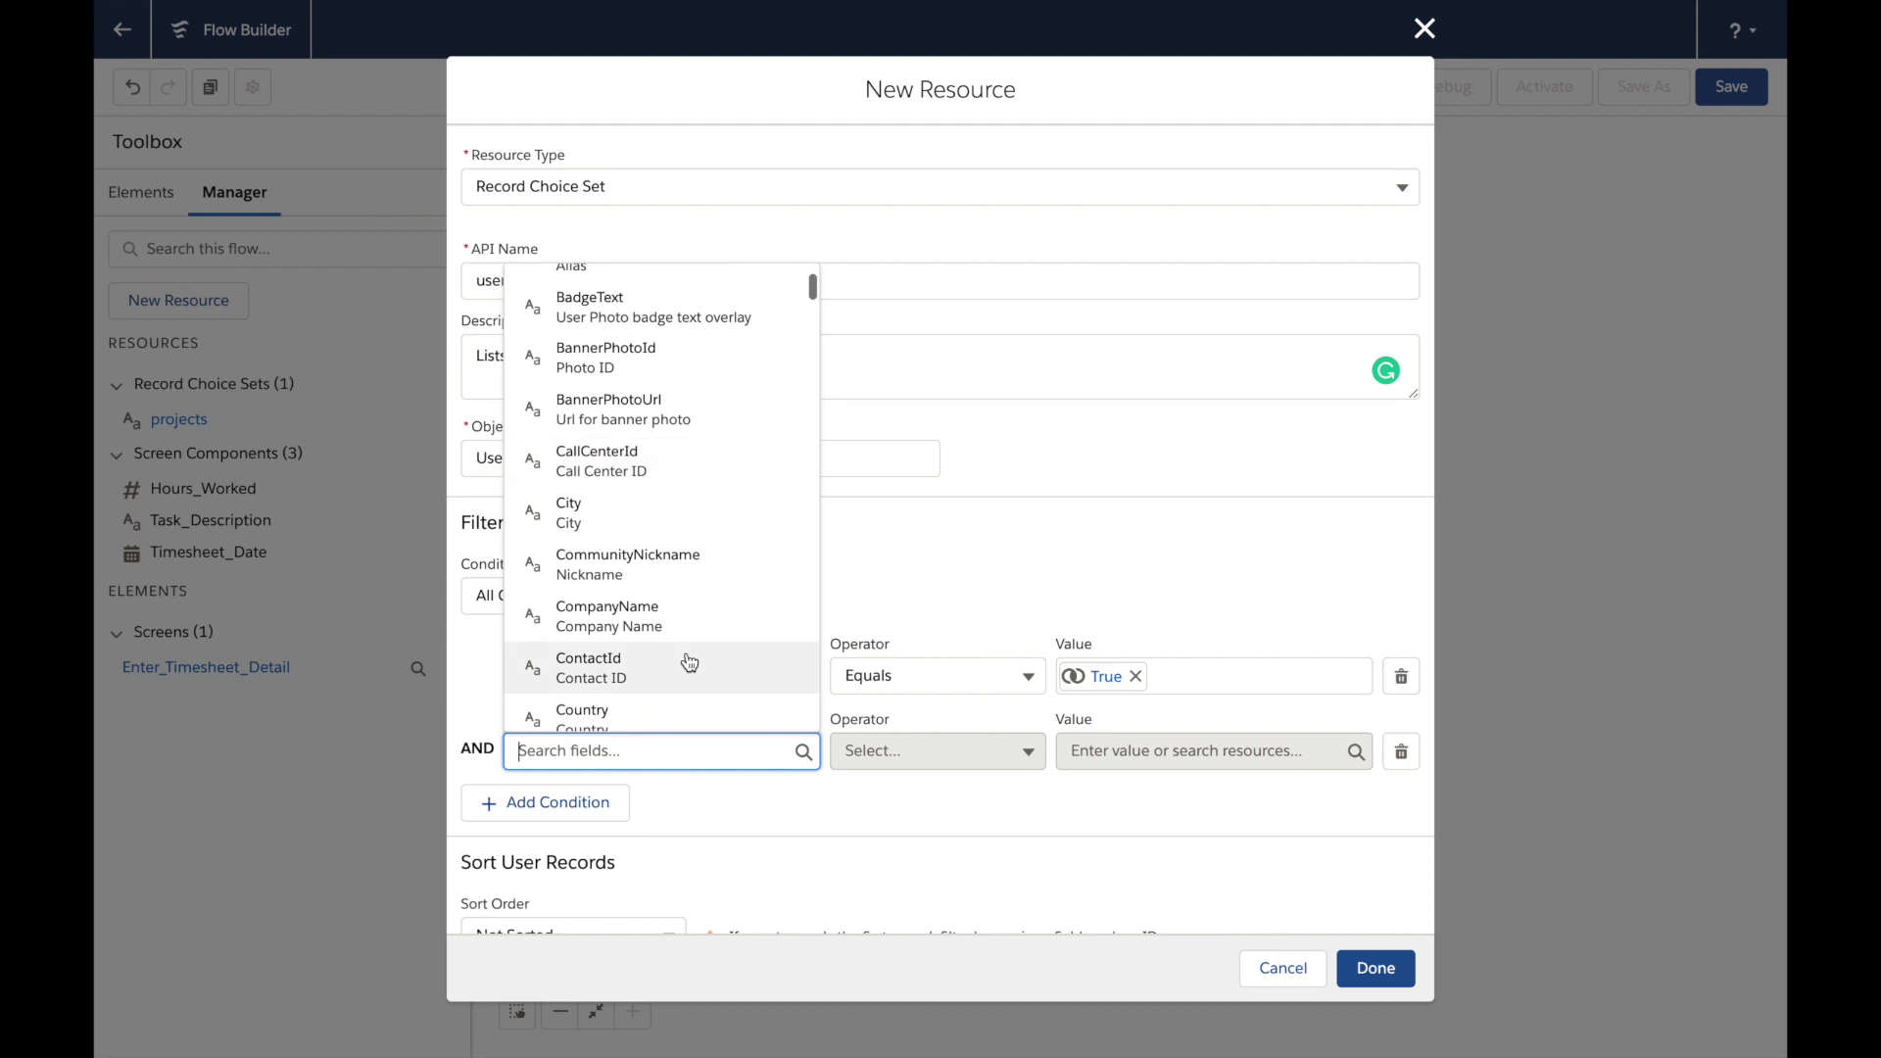
pyautogui.click(684, 614)
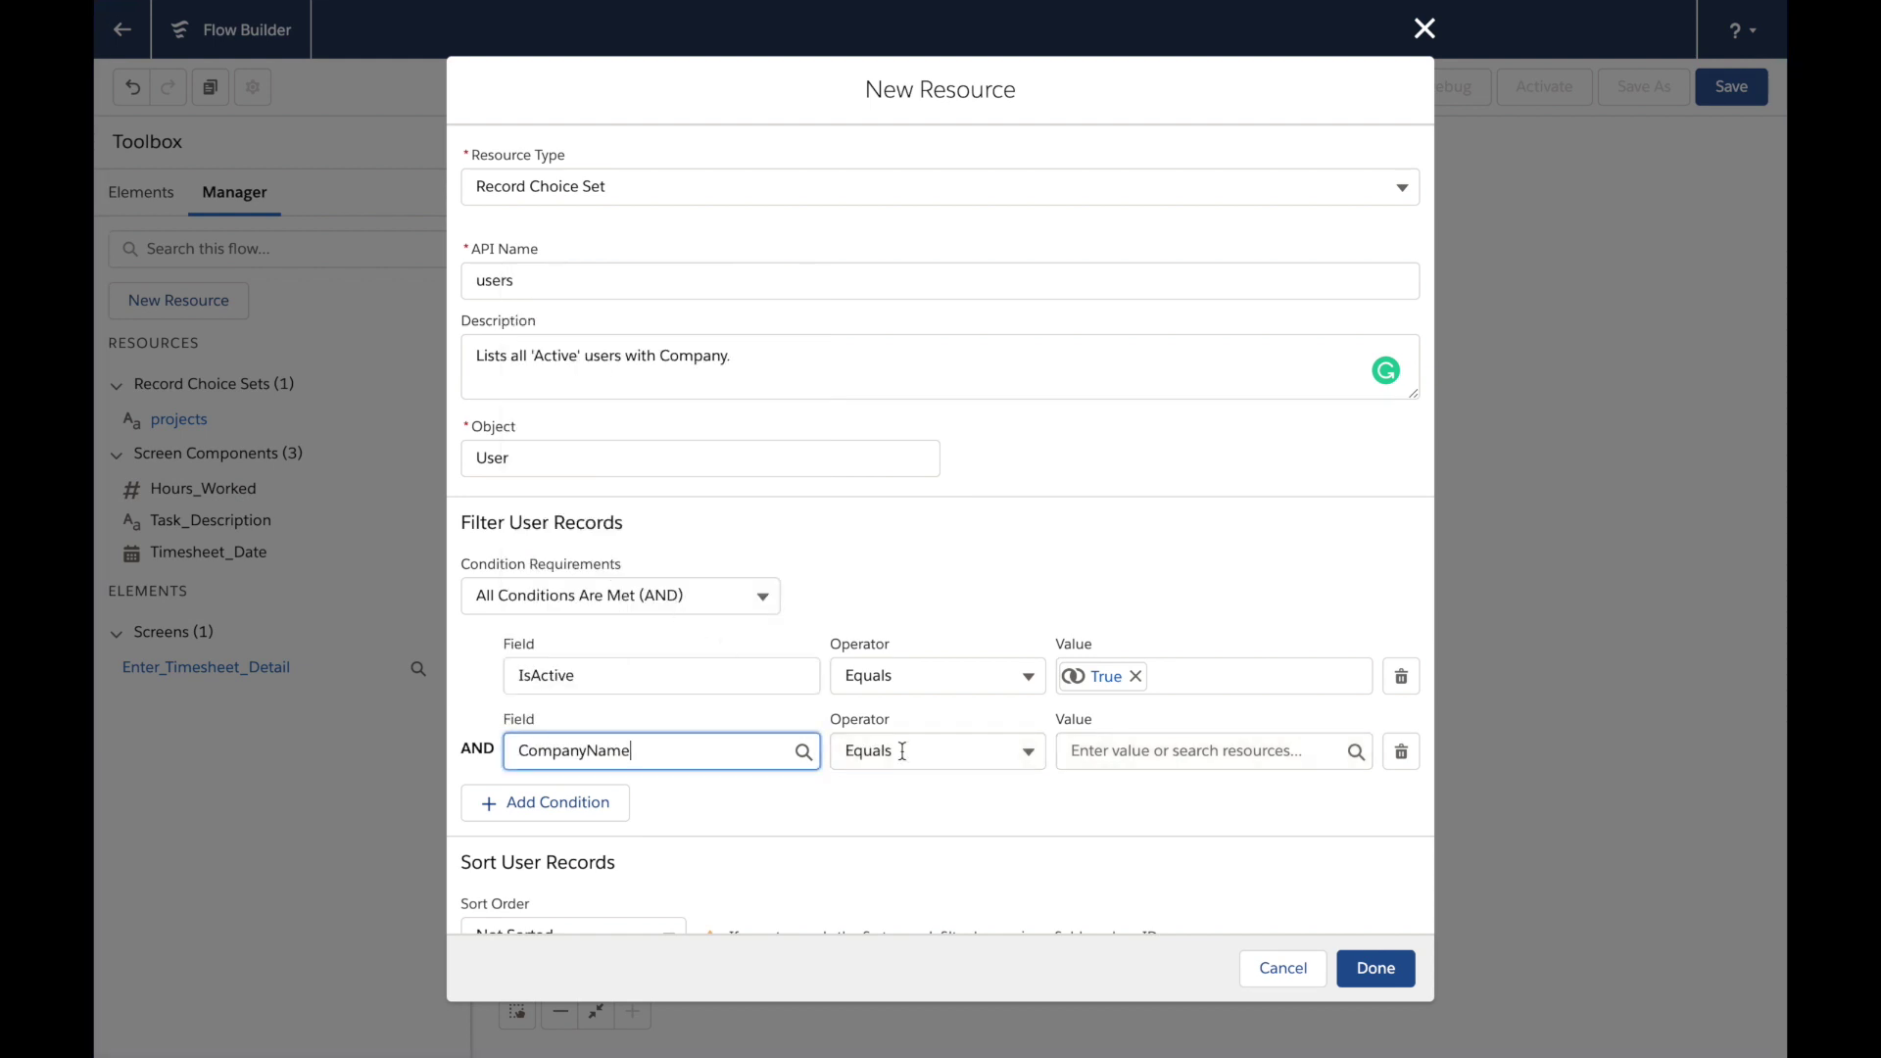
pyautogui.click(1176, 753)
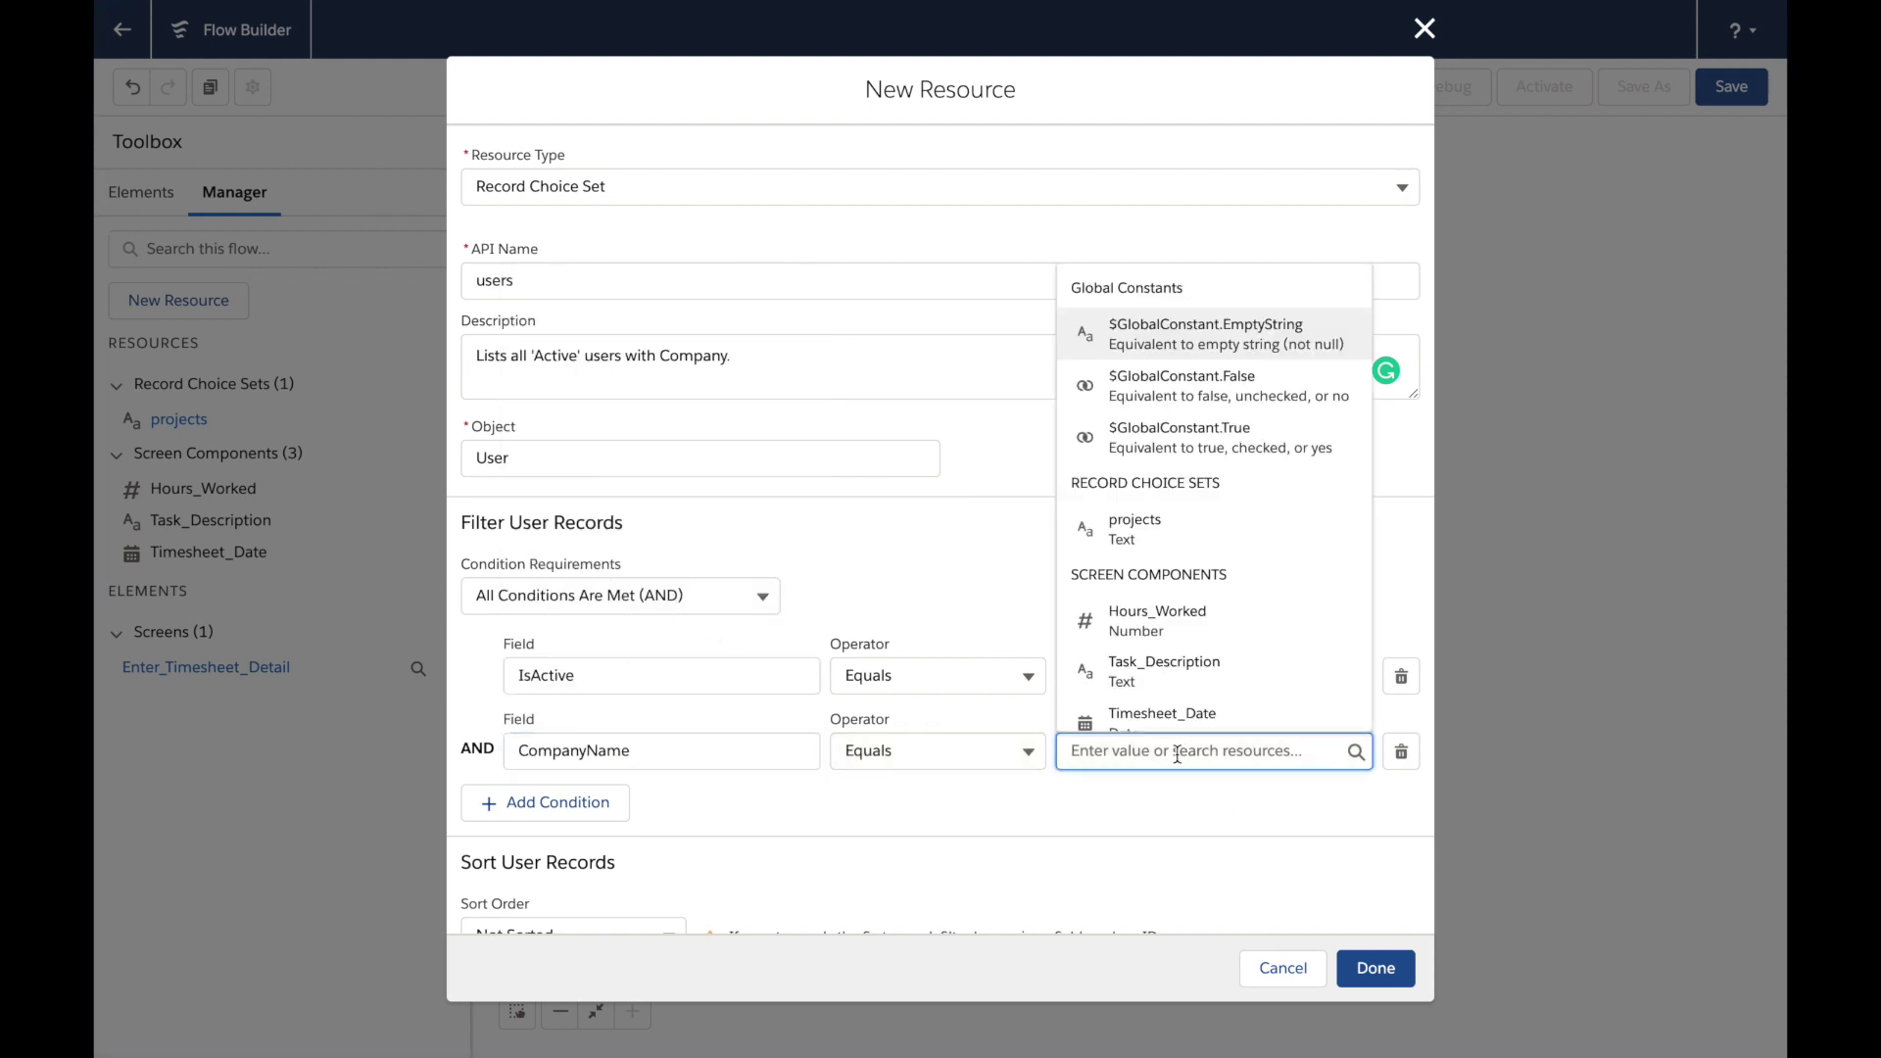
pyautogui.write('TwentyO')
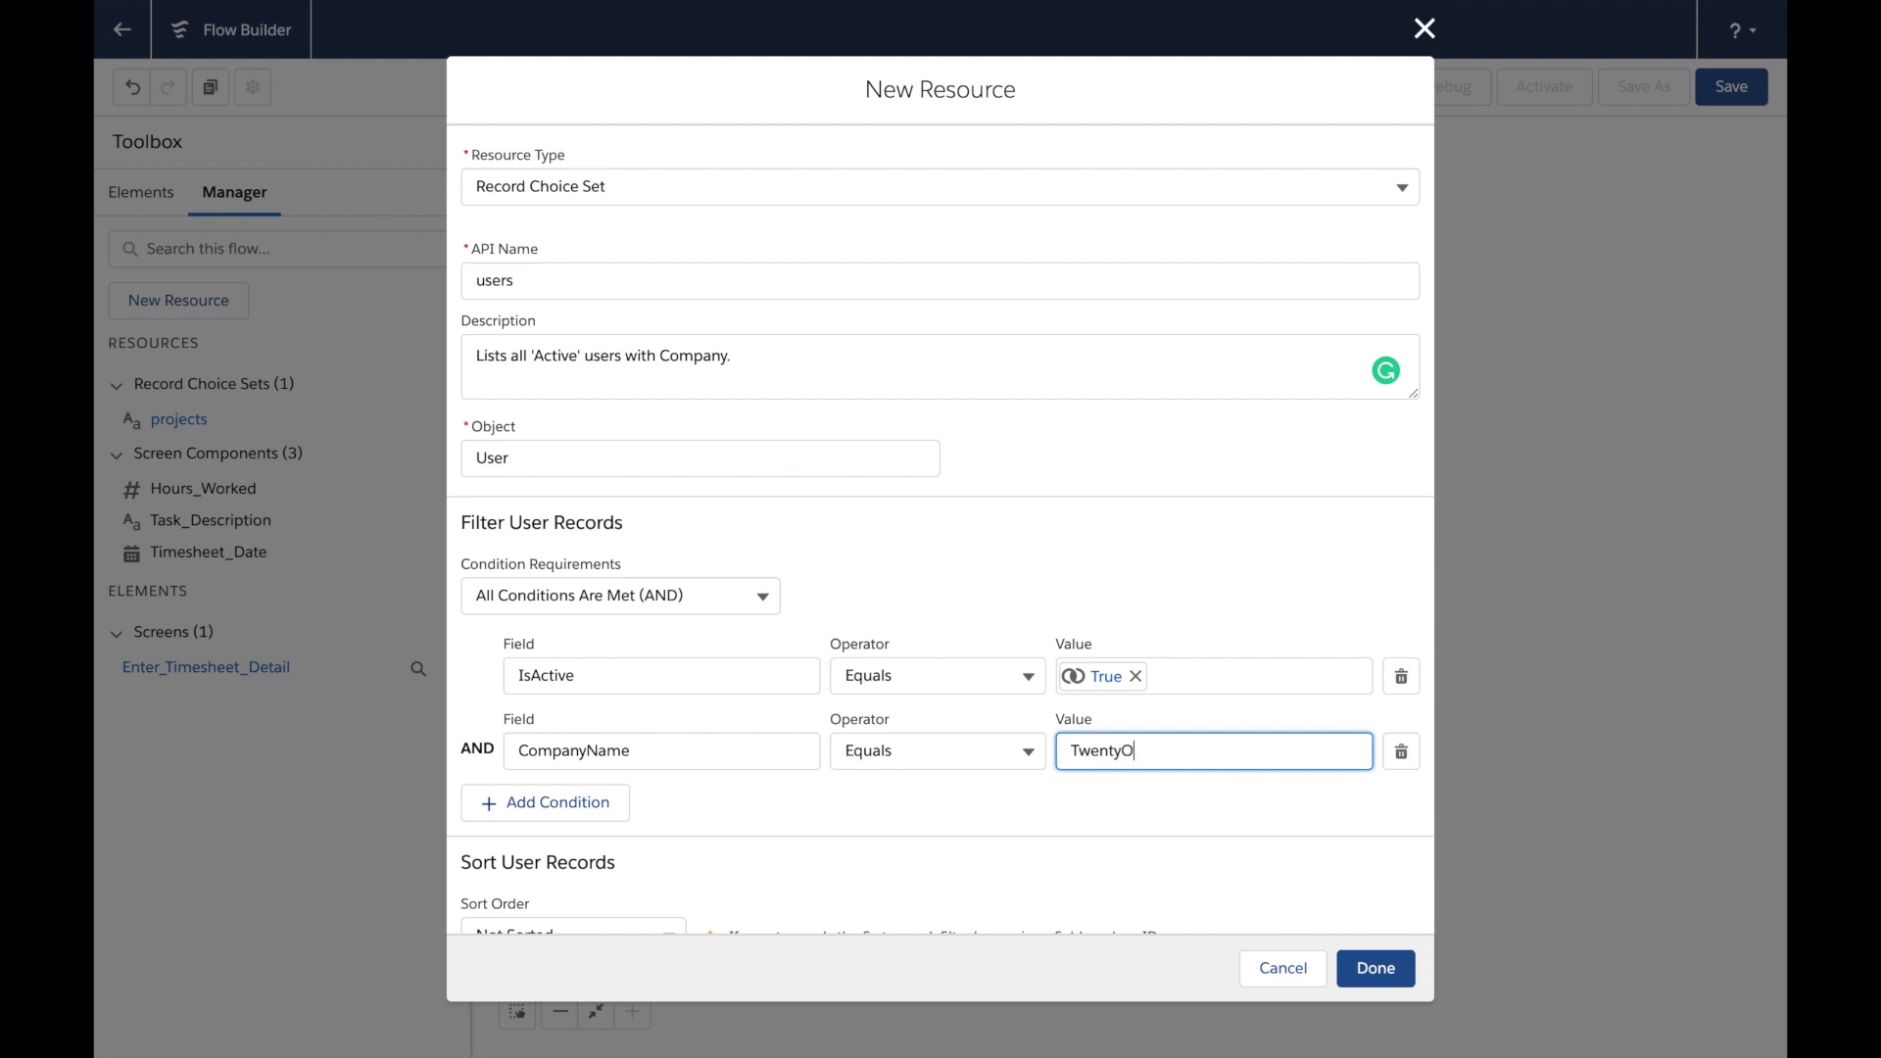
pyautogui.write('ne Knots')
# Sort the user records in ascending order by the Name field
pyautogui.scroll(-4, 820, 797)
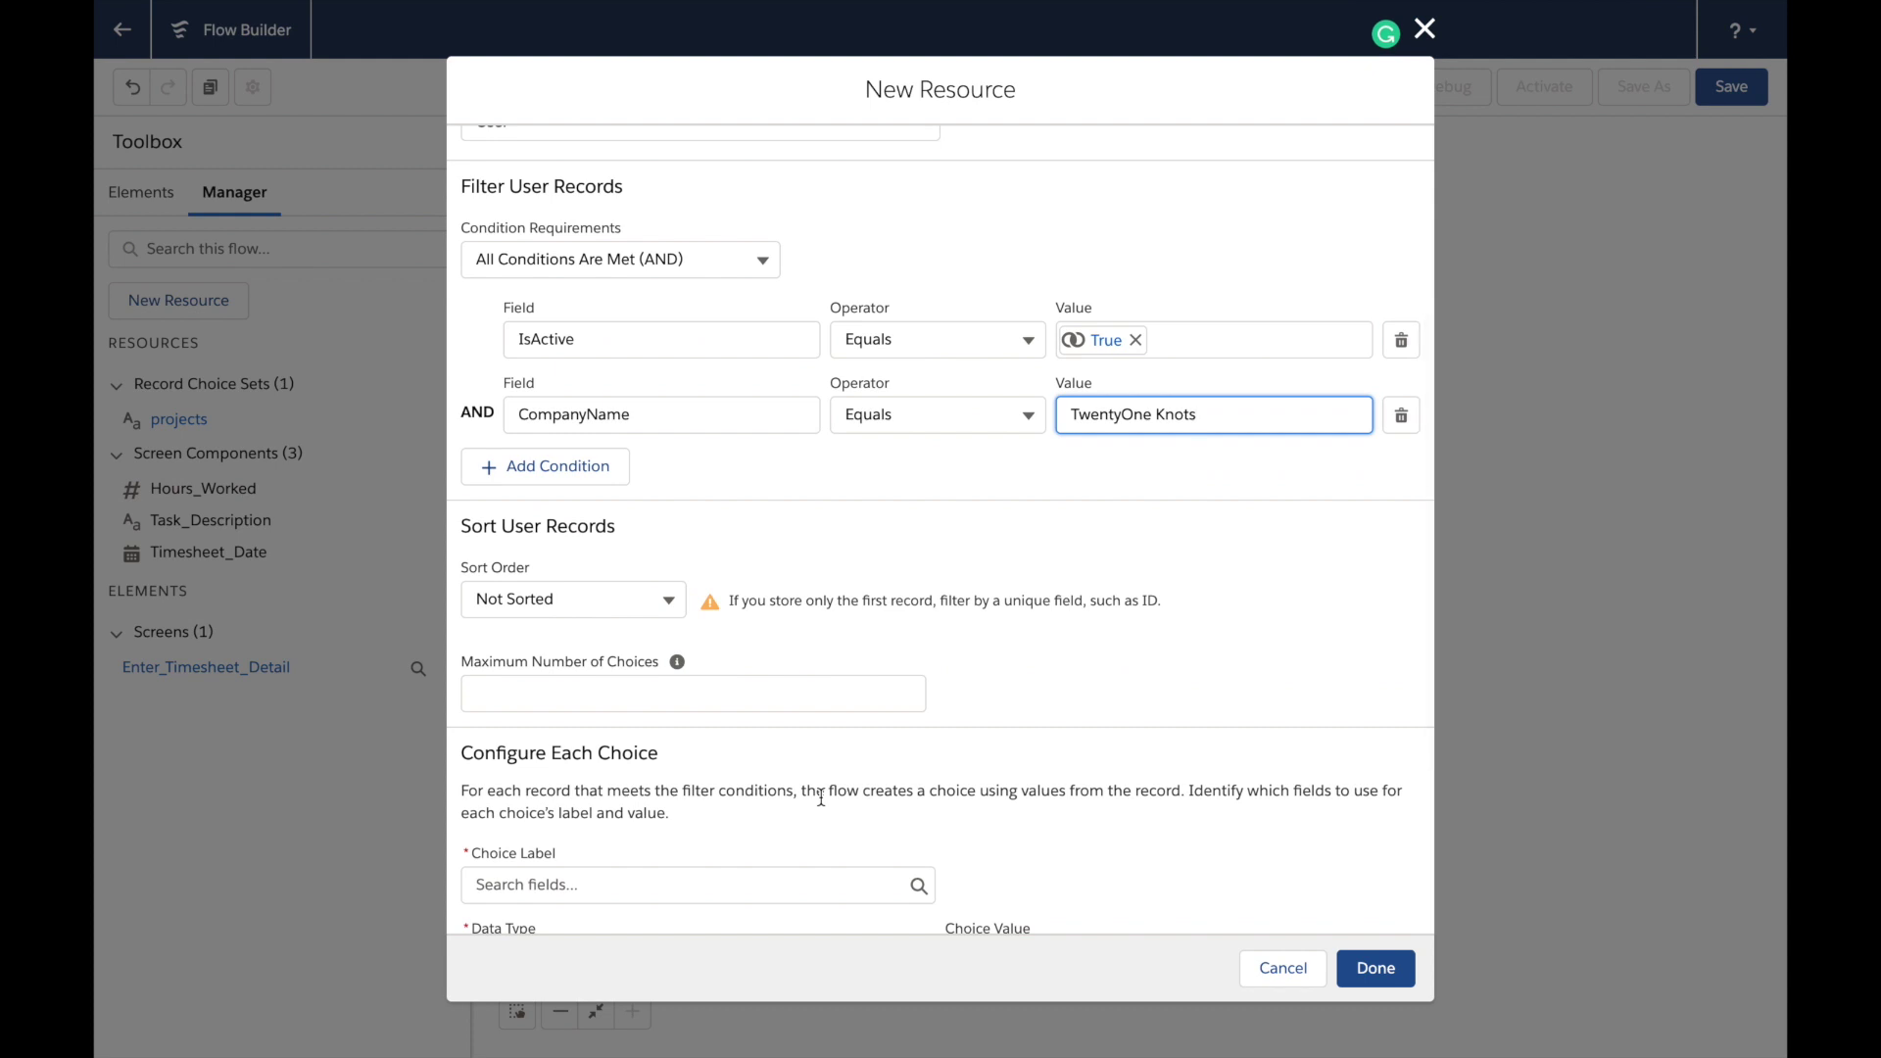
pyautogui.click(578, 600)
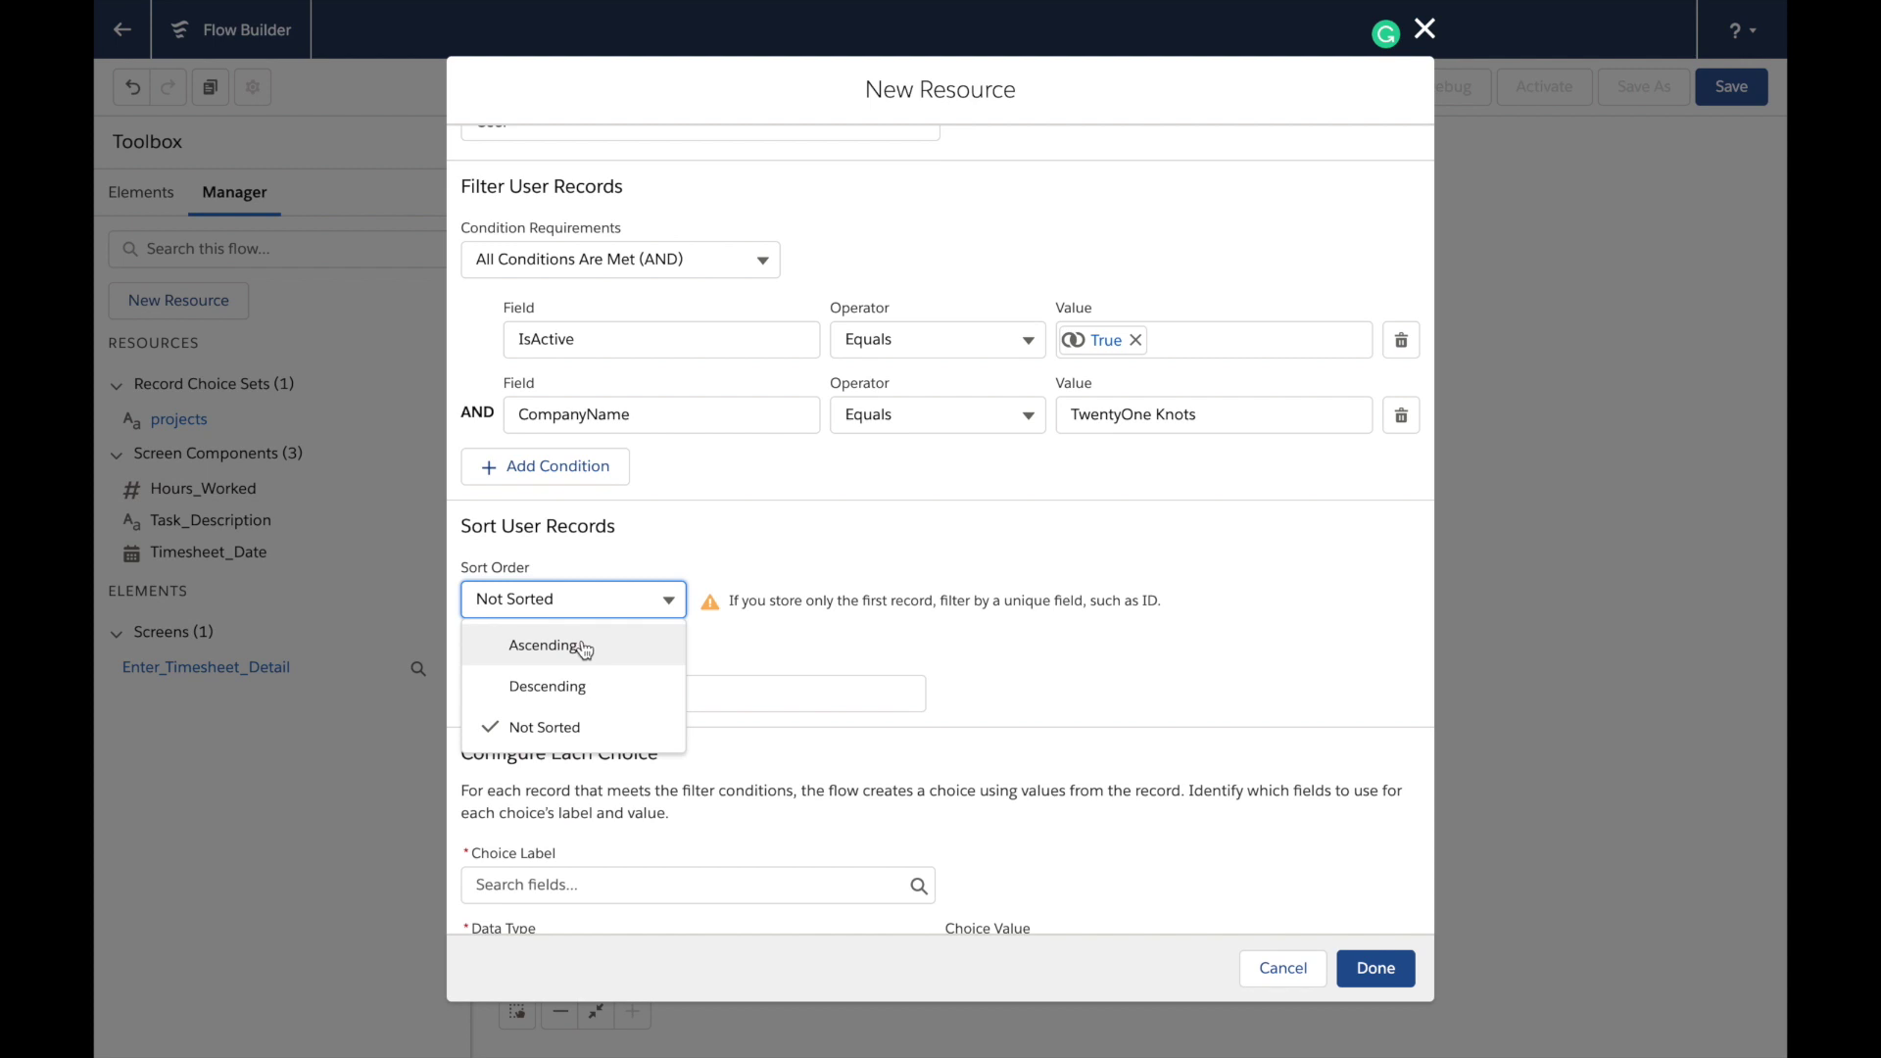
pyautogui.click(583, 644)
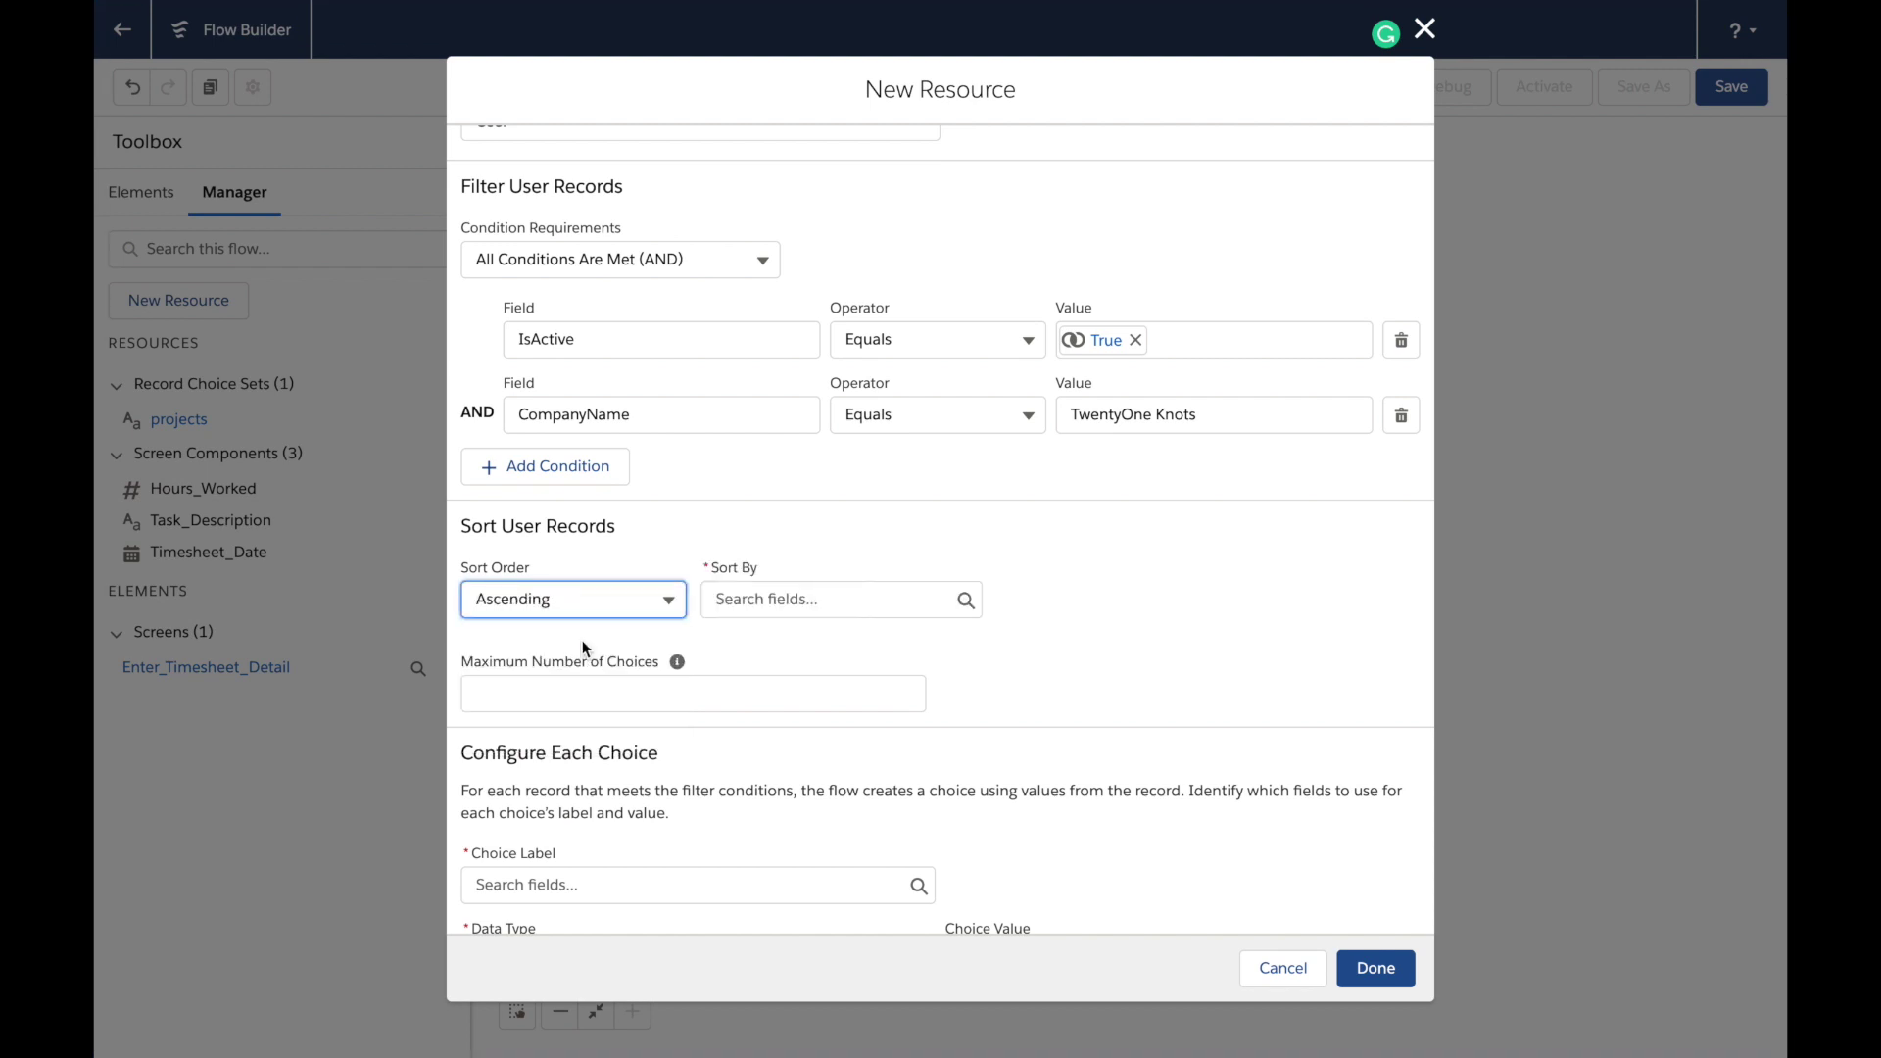
pyautogui.click(799, 597)
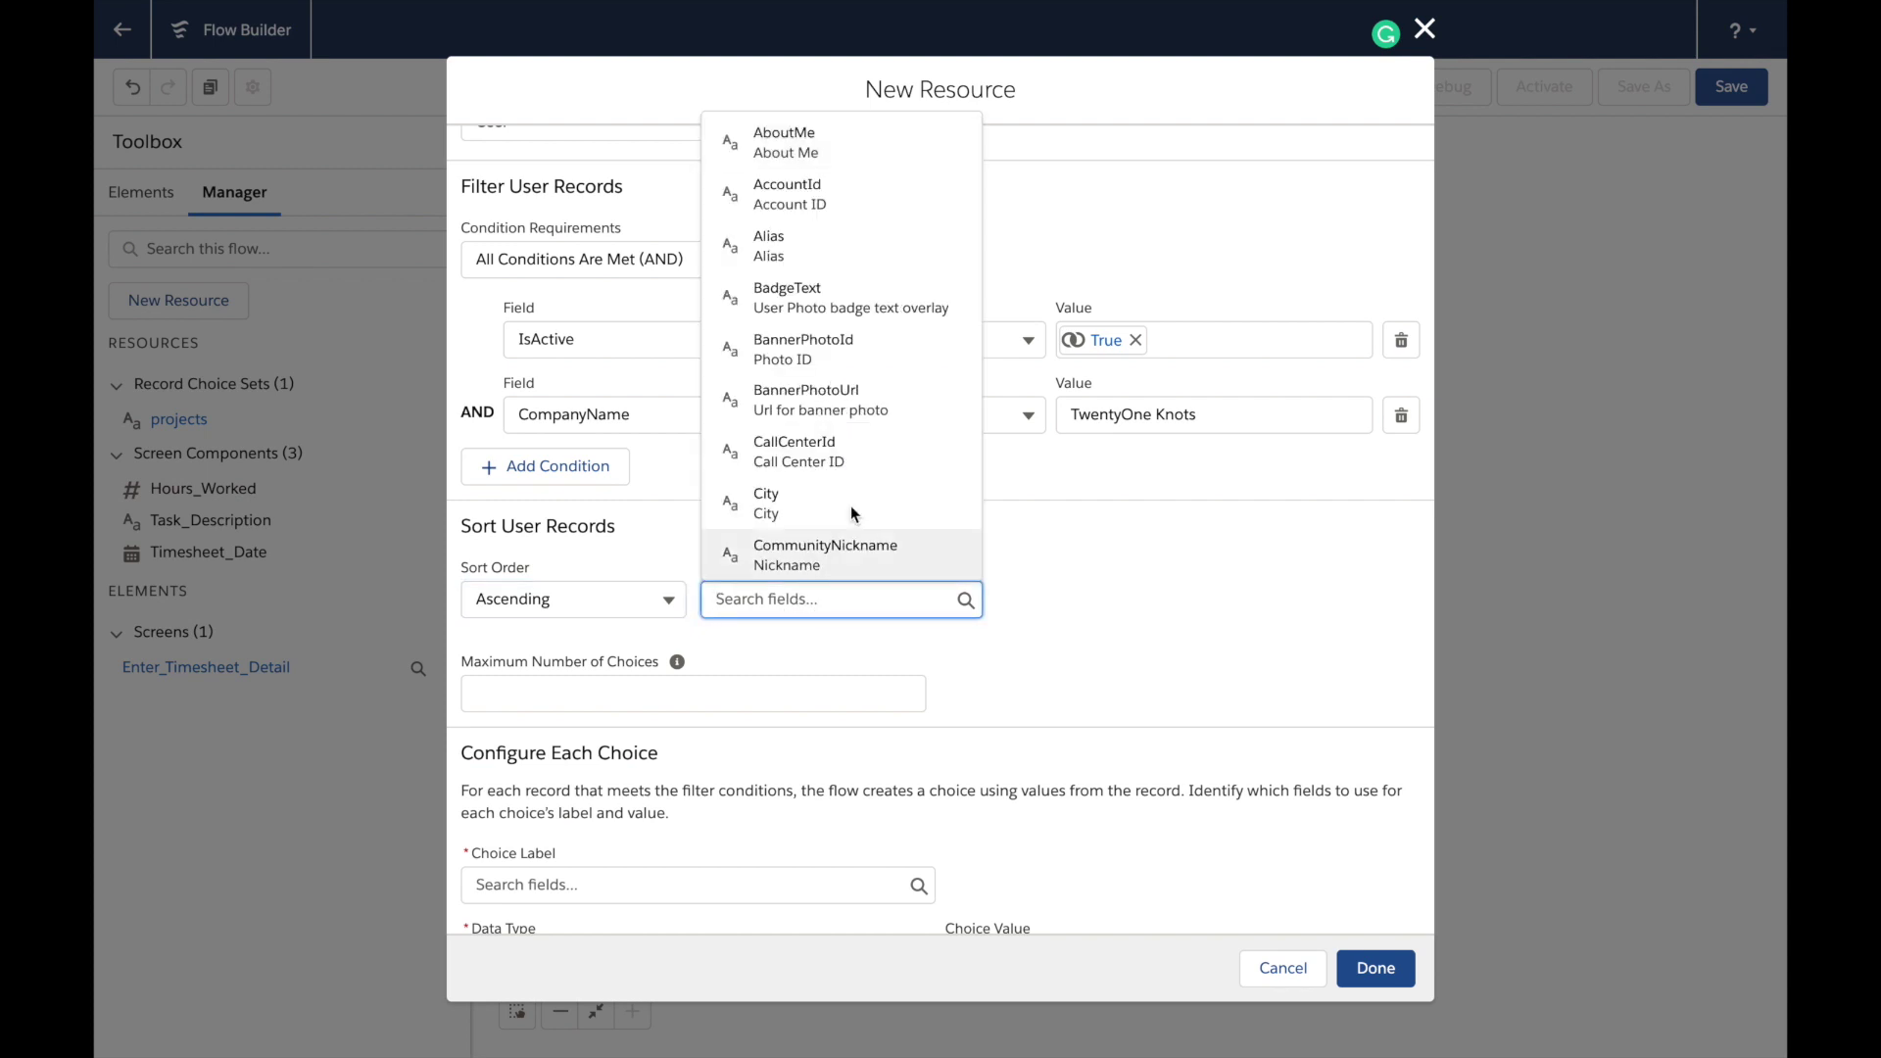
pyautogui.scroll(-4, 881, 471)
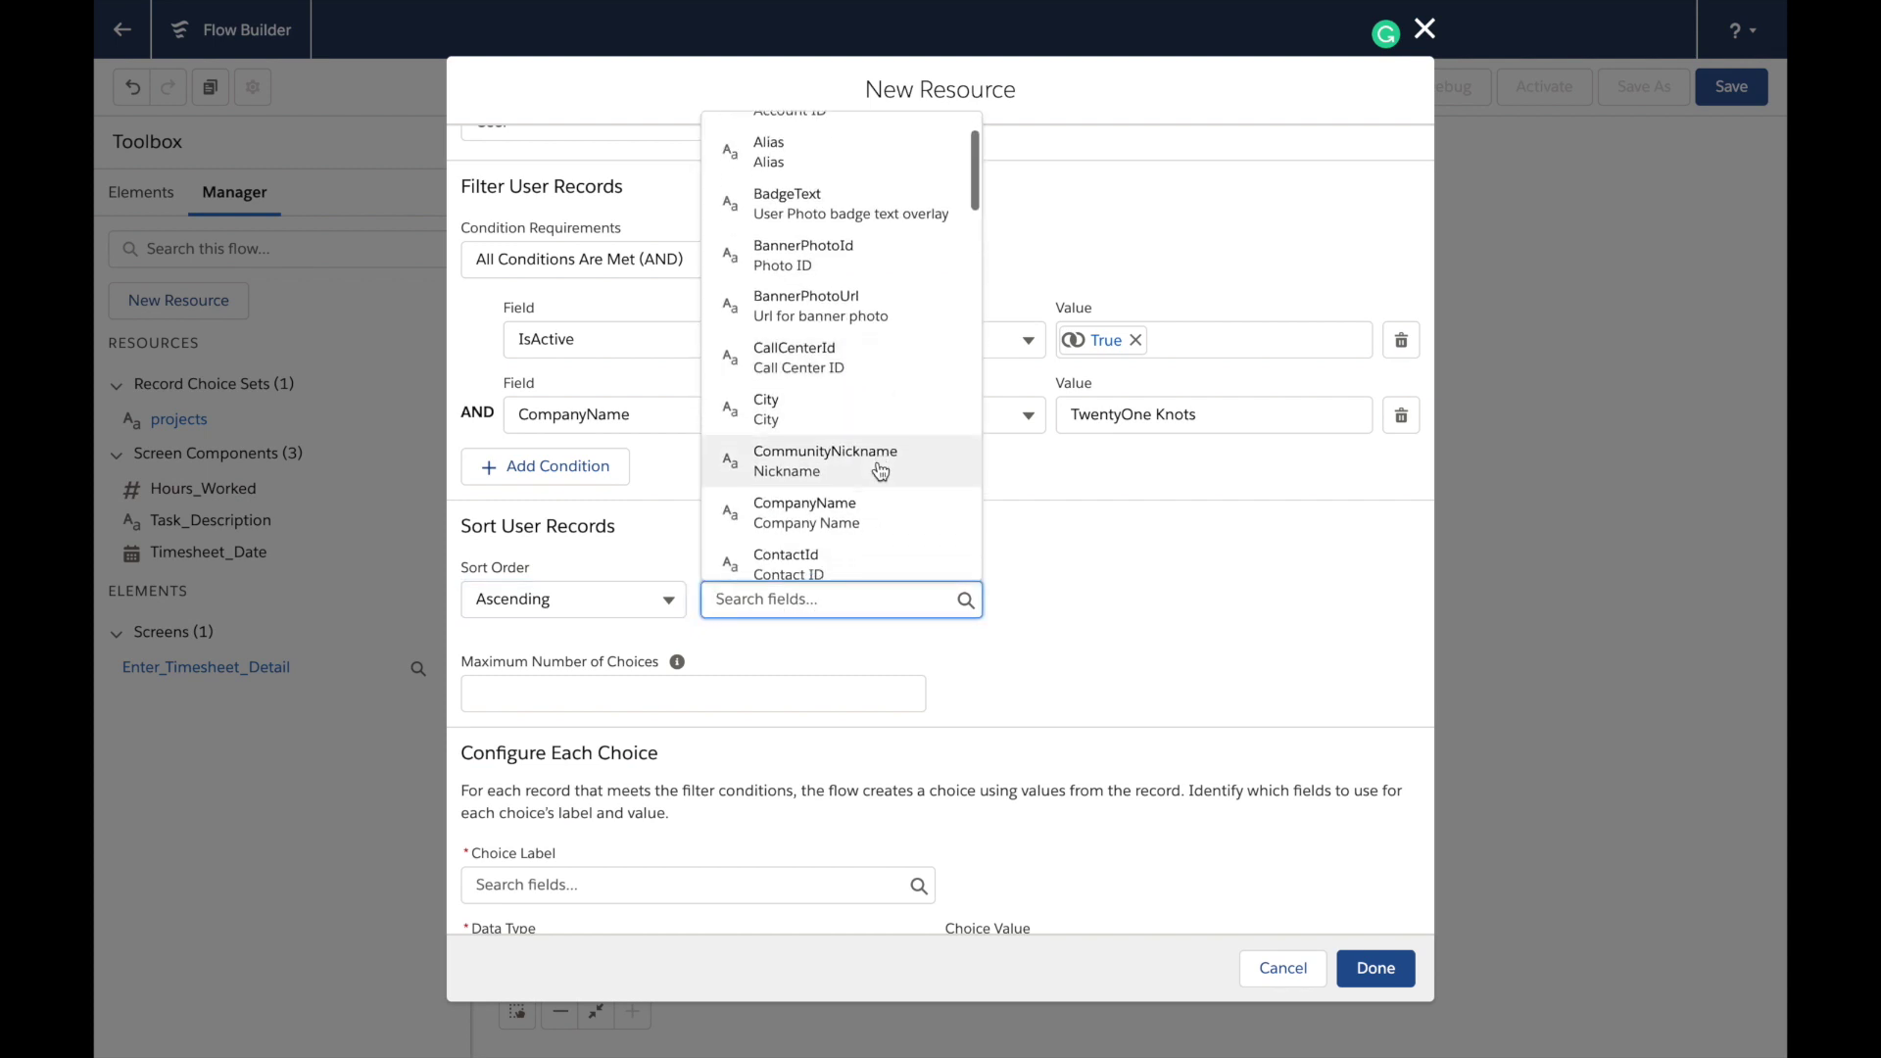
pyautogui.scroll(-10, 881, 471)
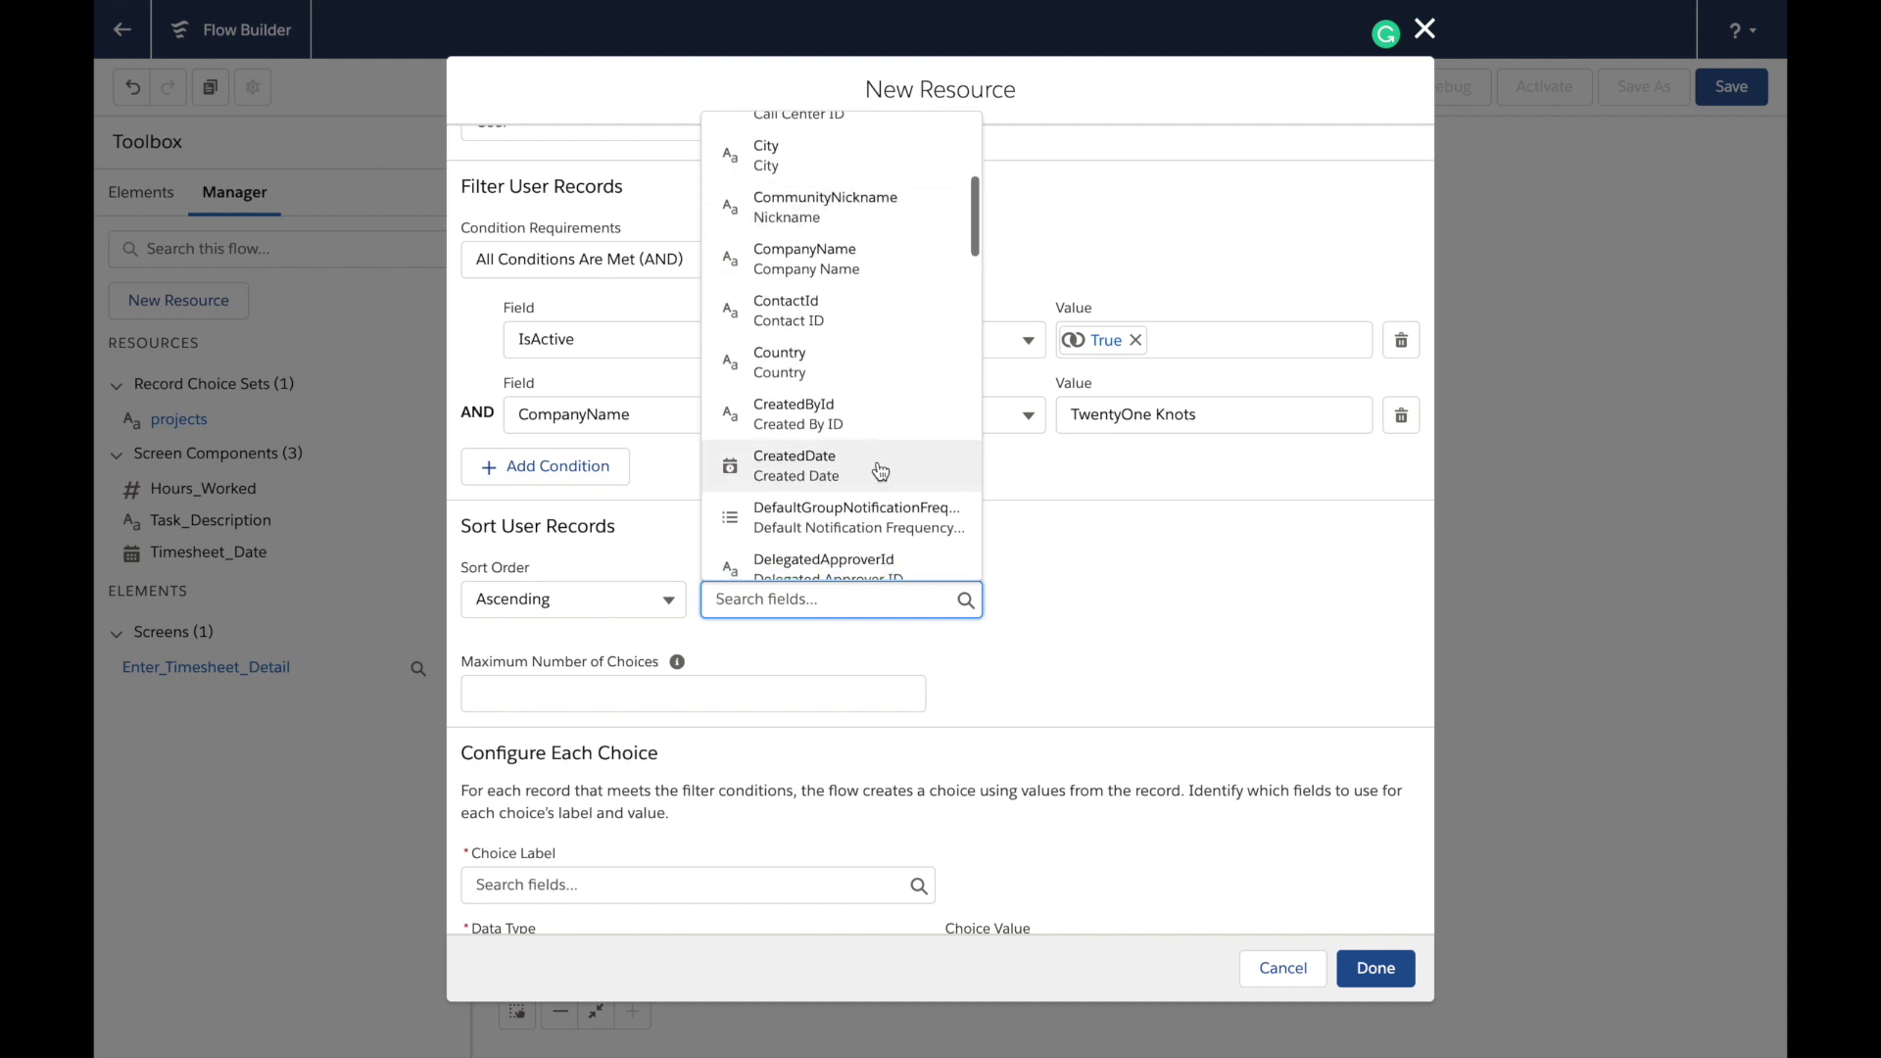
pyautogui.scroll(-10, 881, 471)
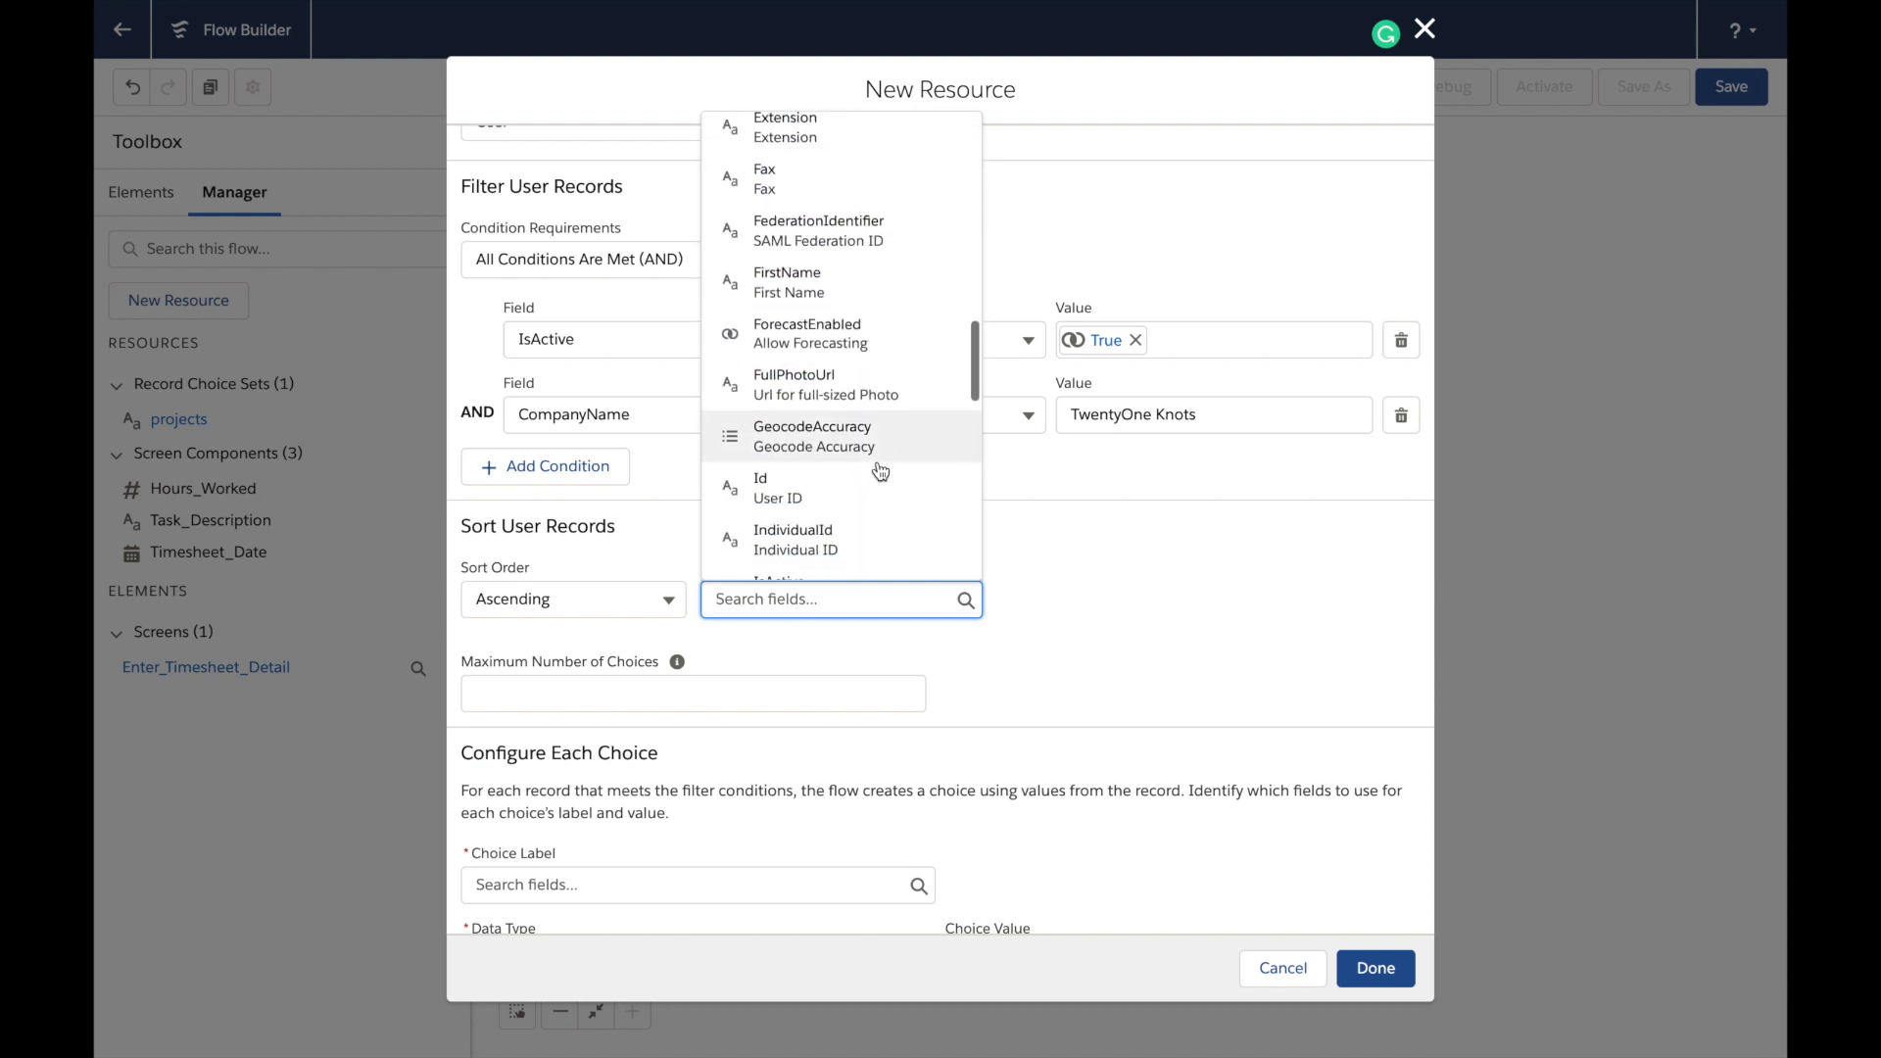
pyautogui.scroll(-10, 881, 471)
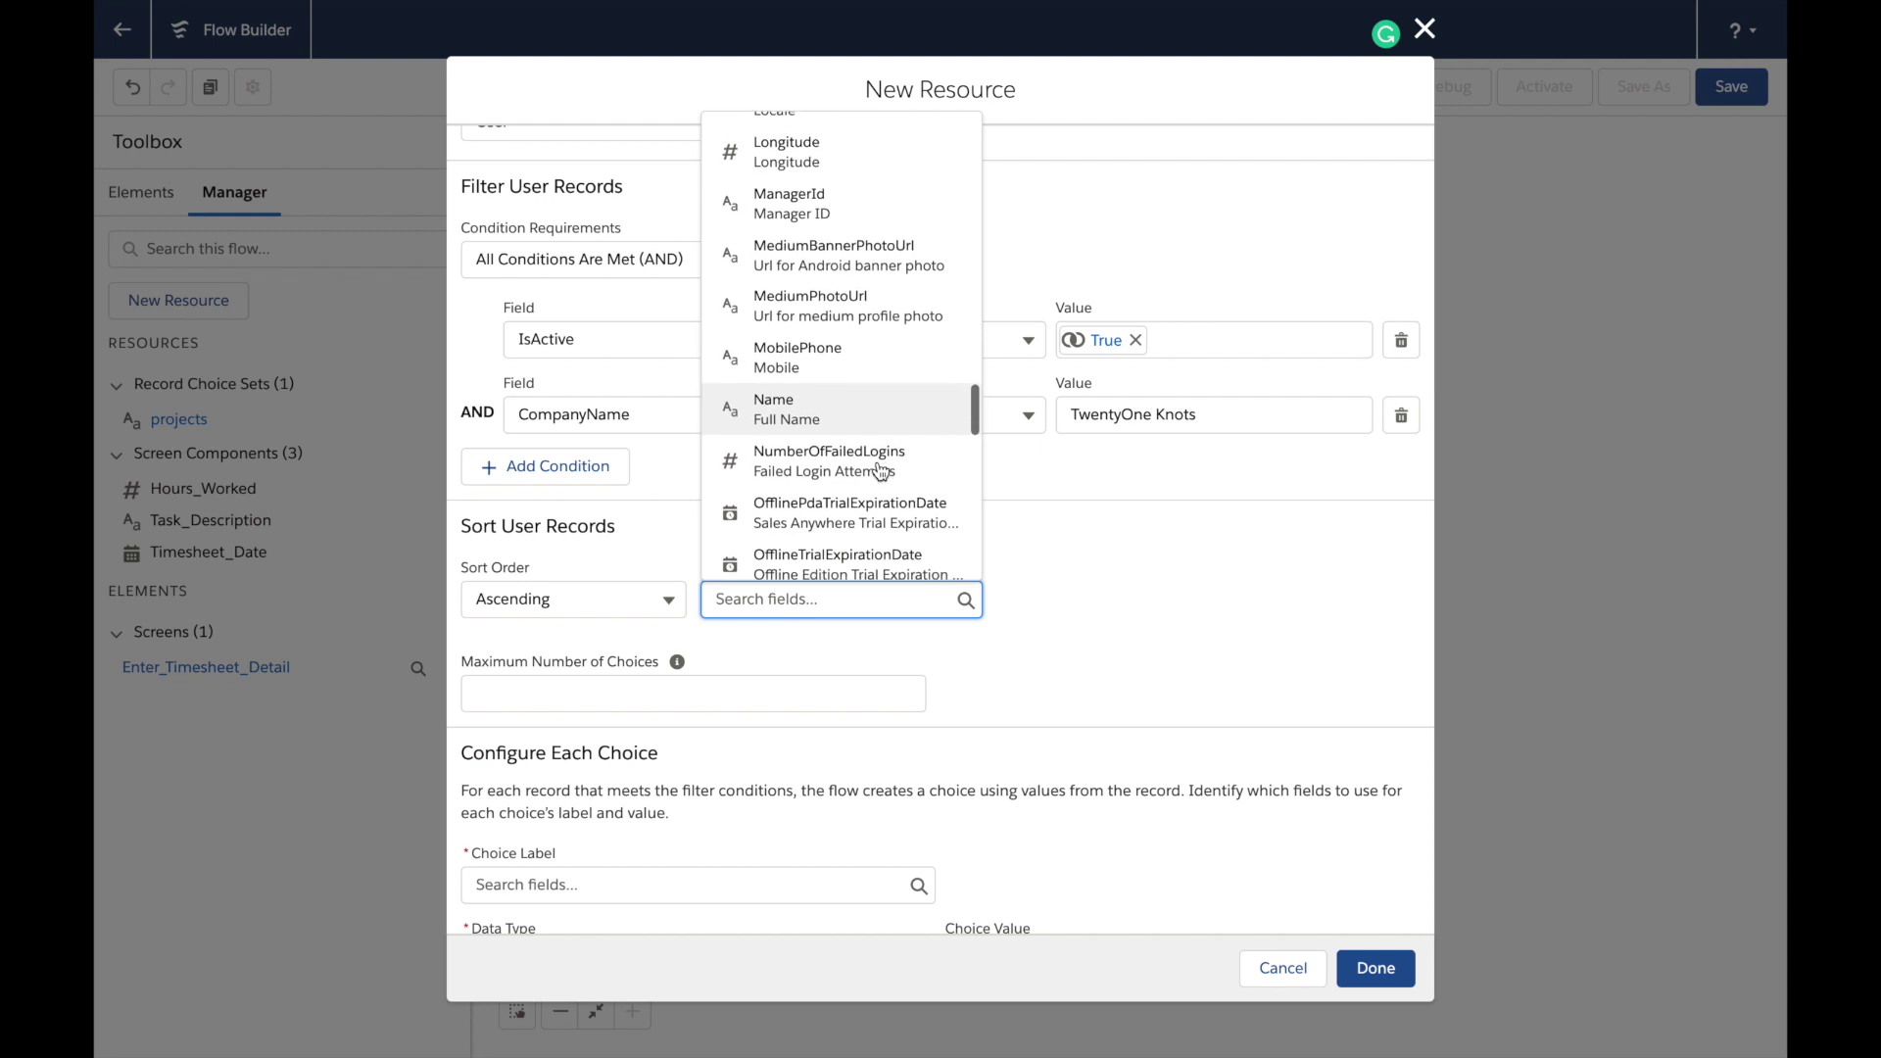
pyautogui.click(840, 410)
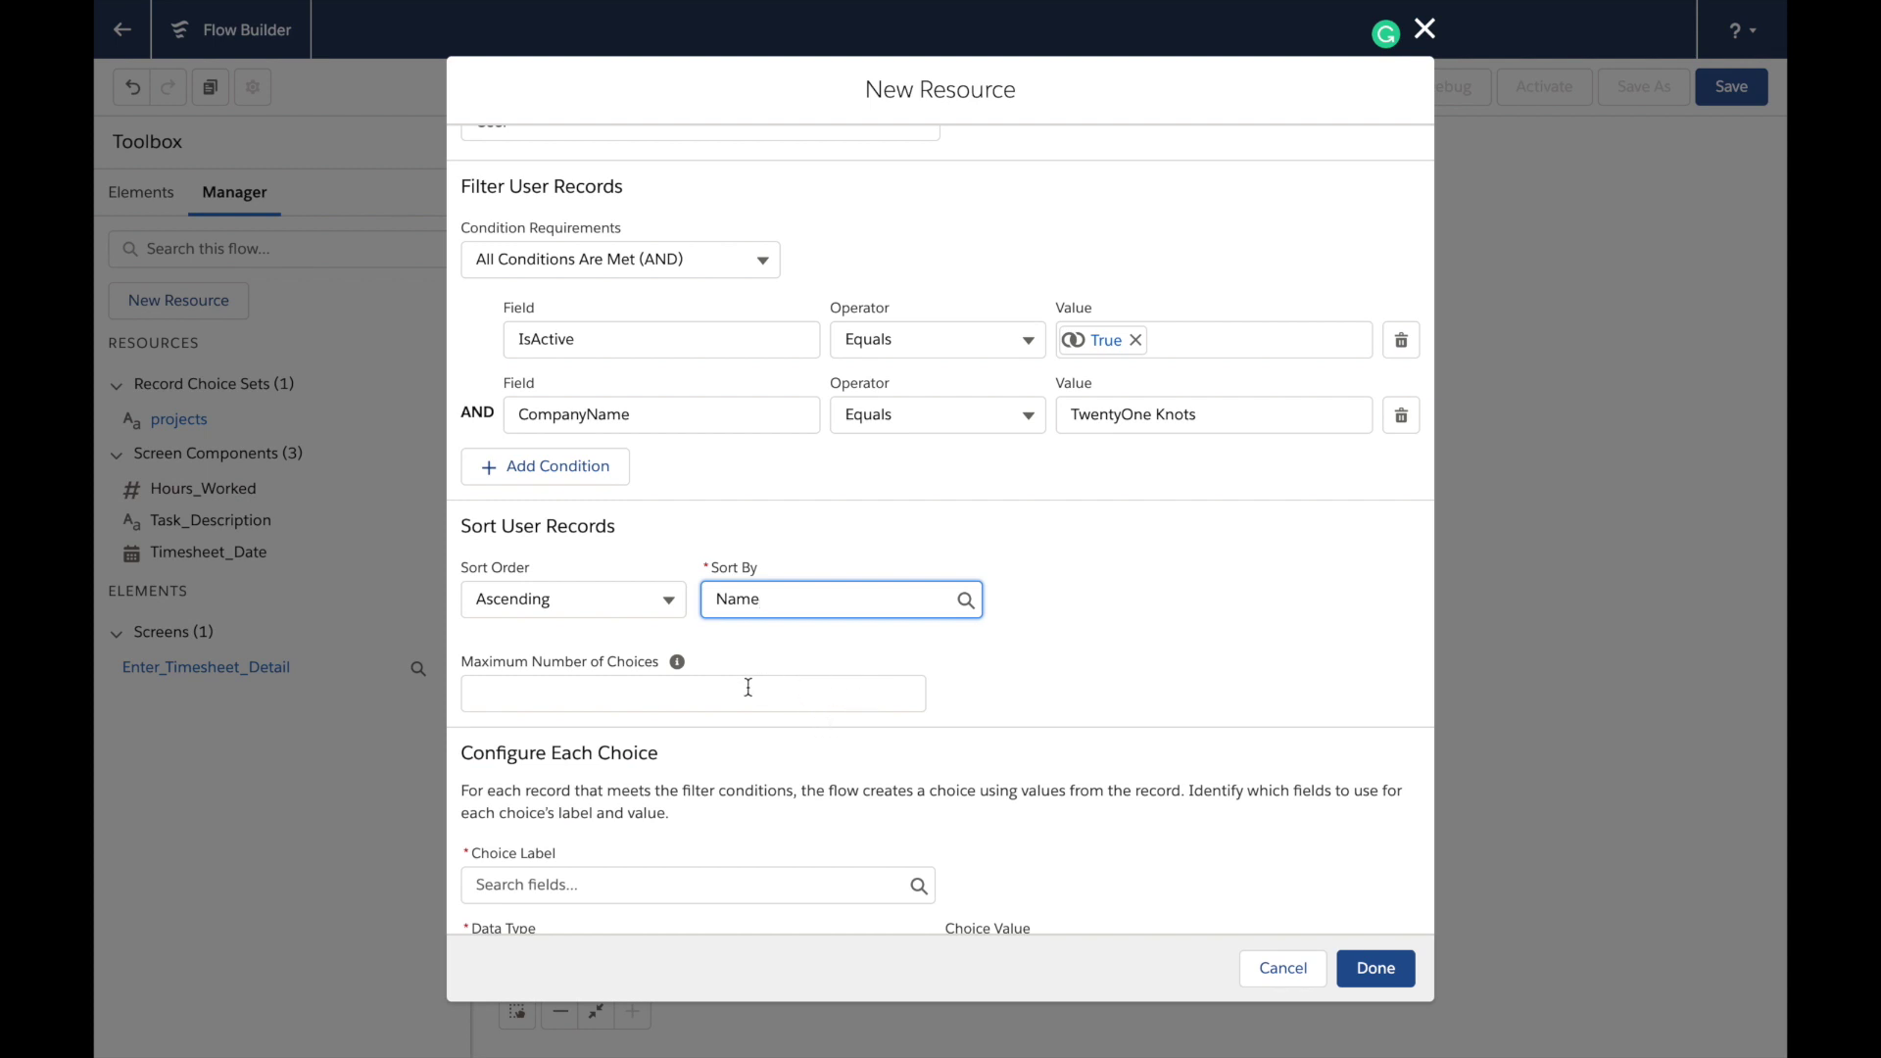
# Use the Name field as the choice label for each user record
pyautogui.scroll(-5, 748, 687)
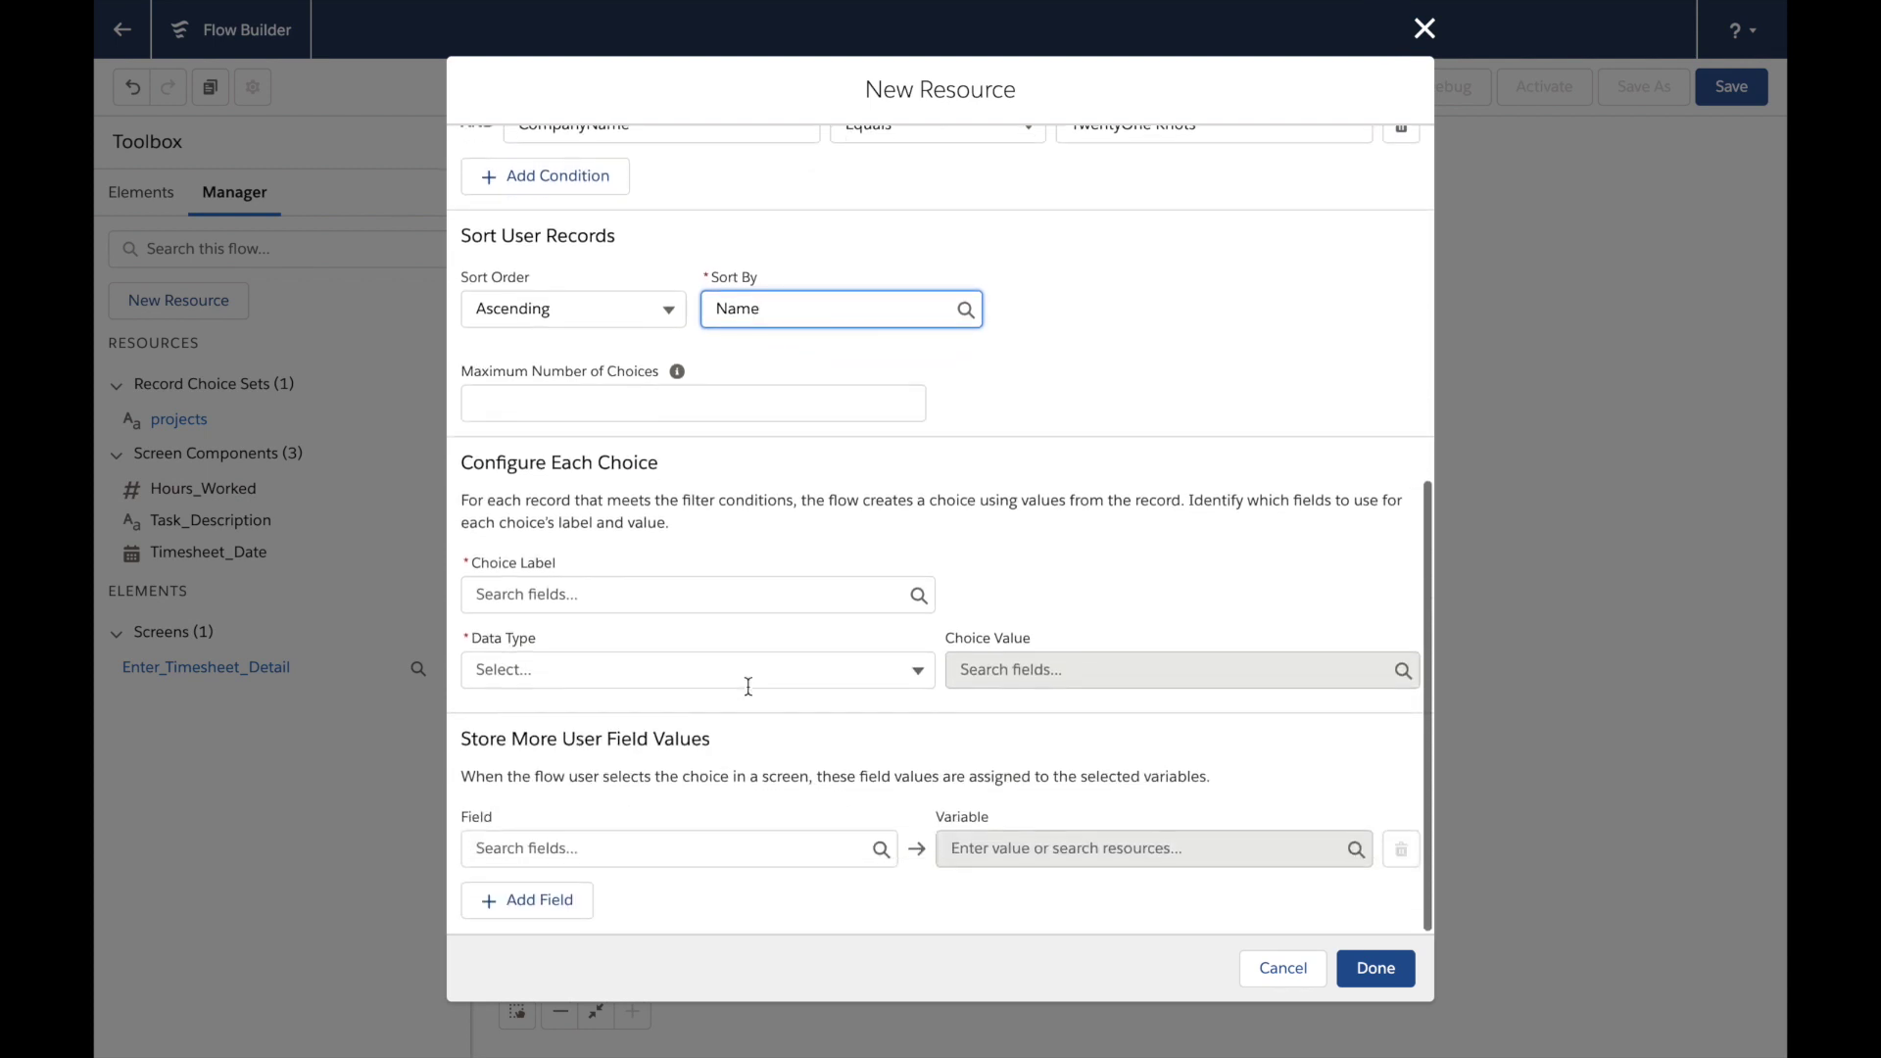
pyautogui.click(605, 590)
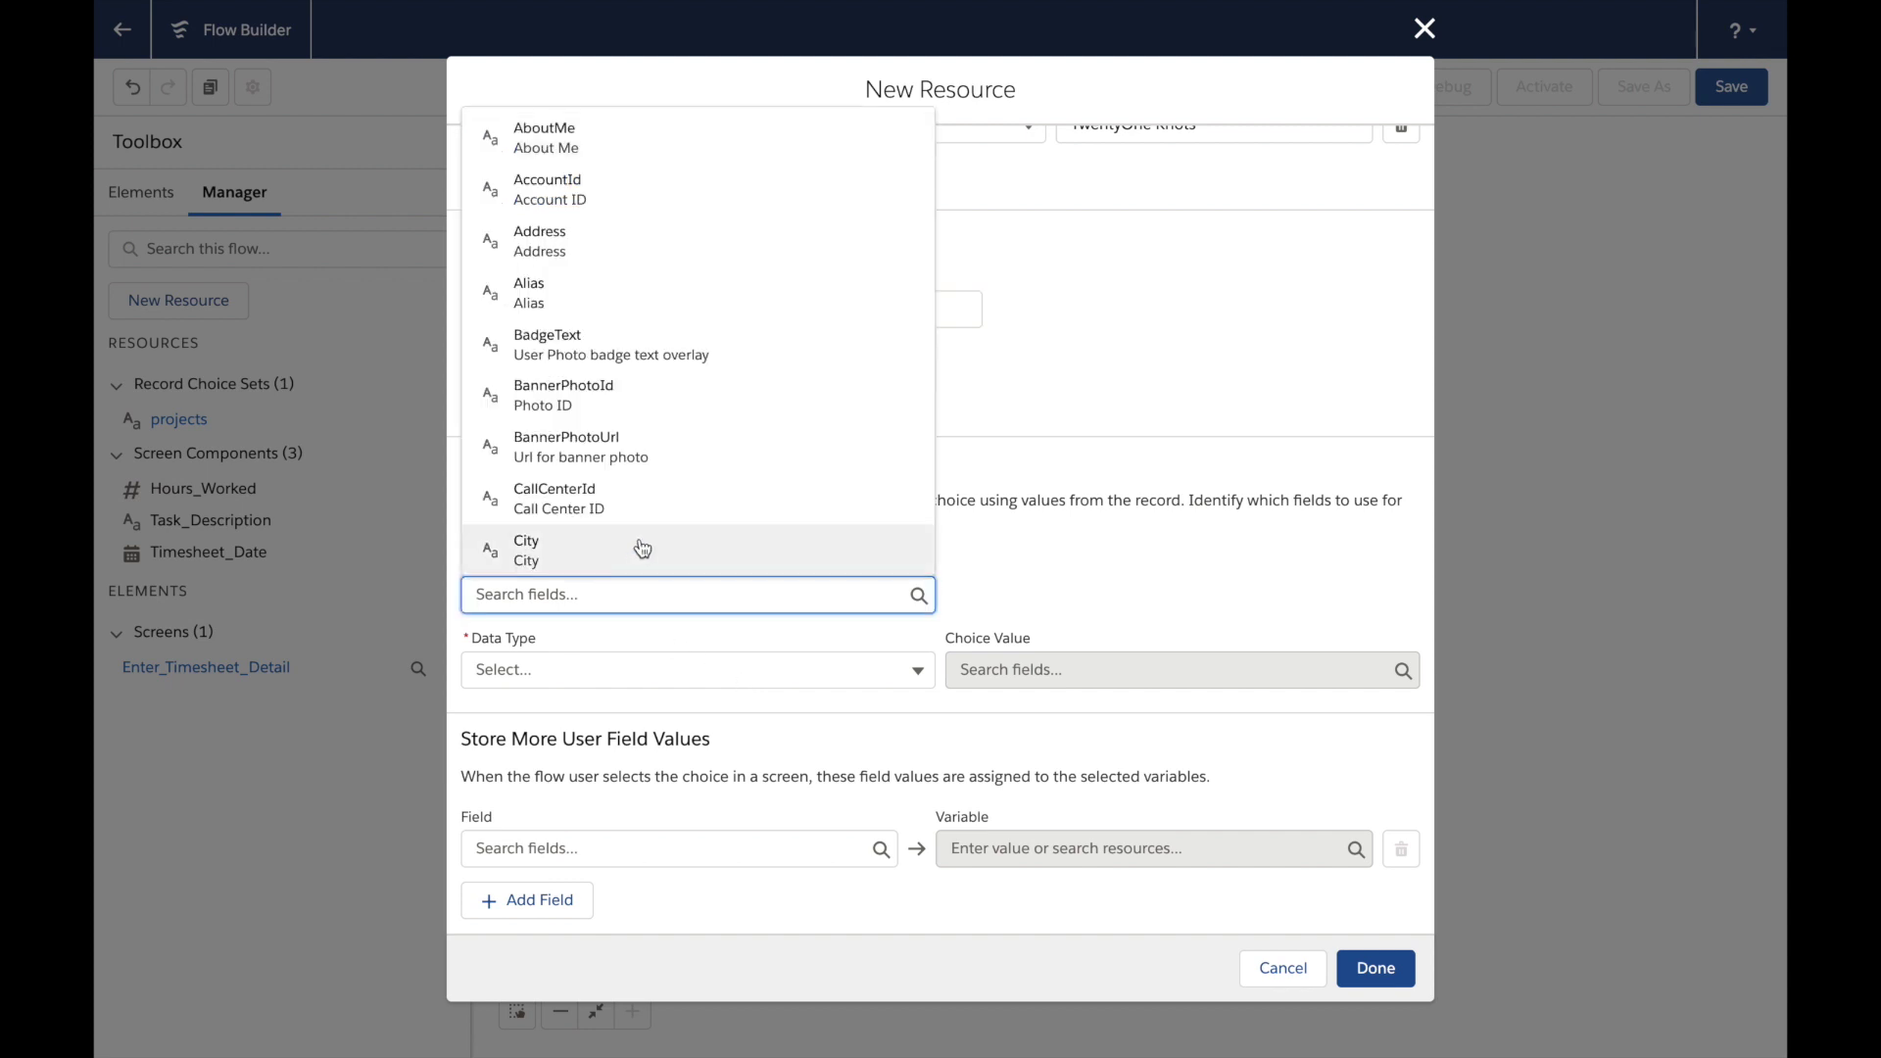
pyautogui.scroll(-7, 642, 547)
pyautogui.scroll(-15, 642, 547)
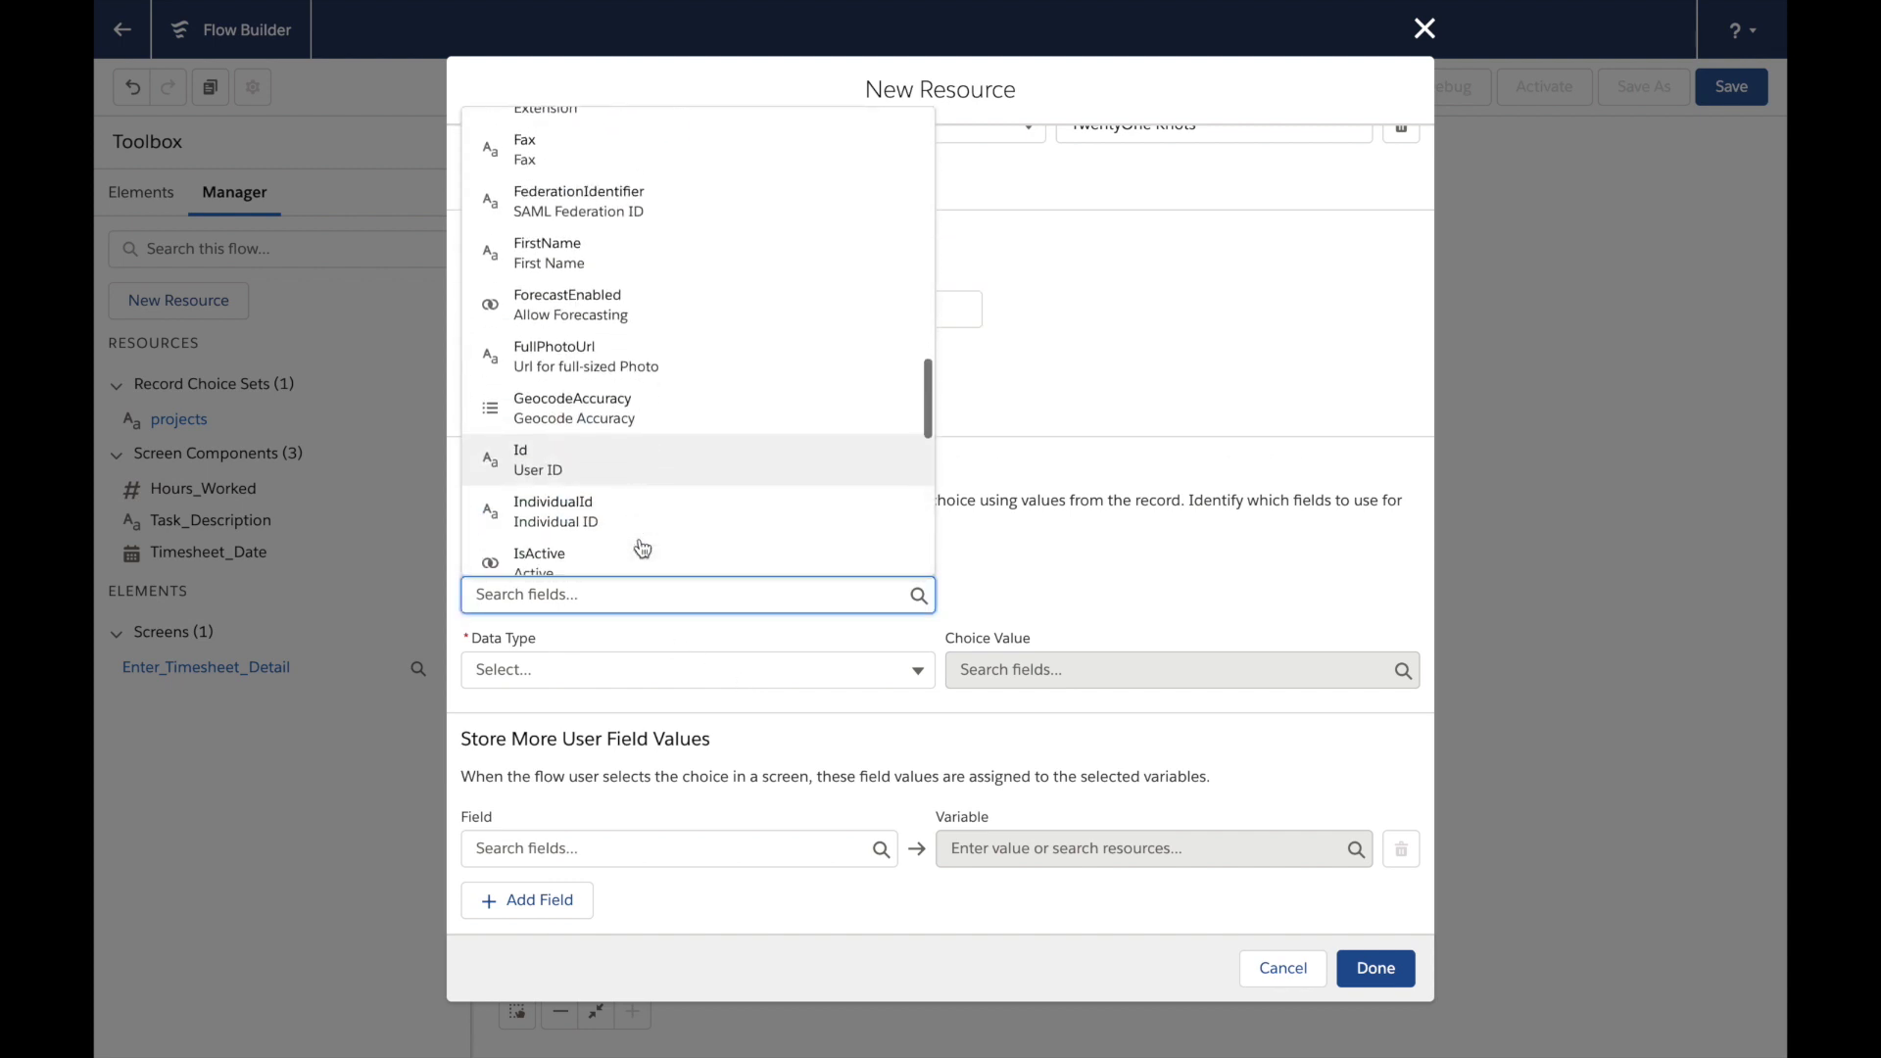
pyautogui.scroll(-5, 642, 546)
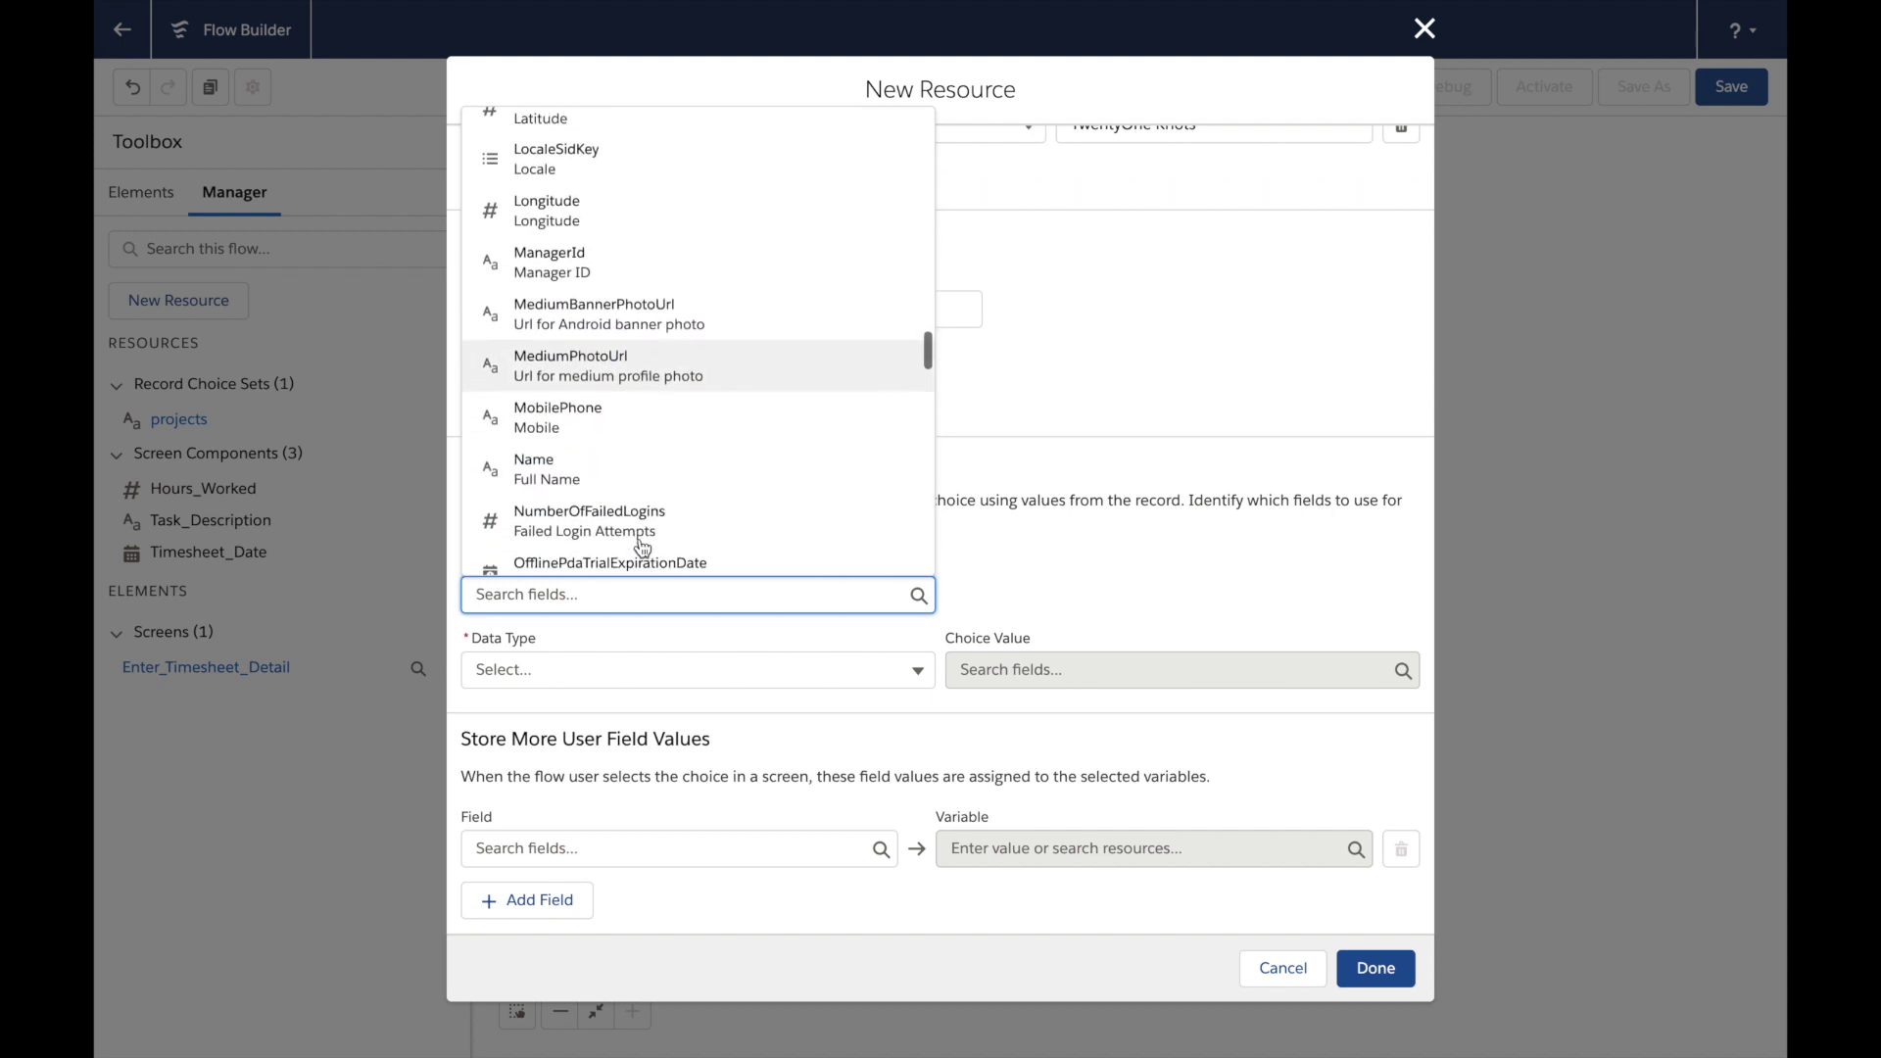
pyautogui.click(575, 443)
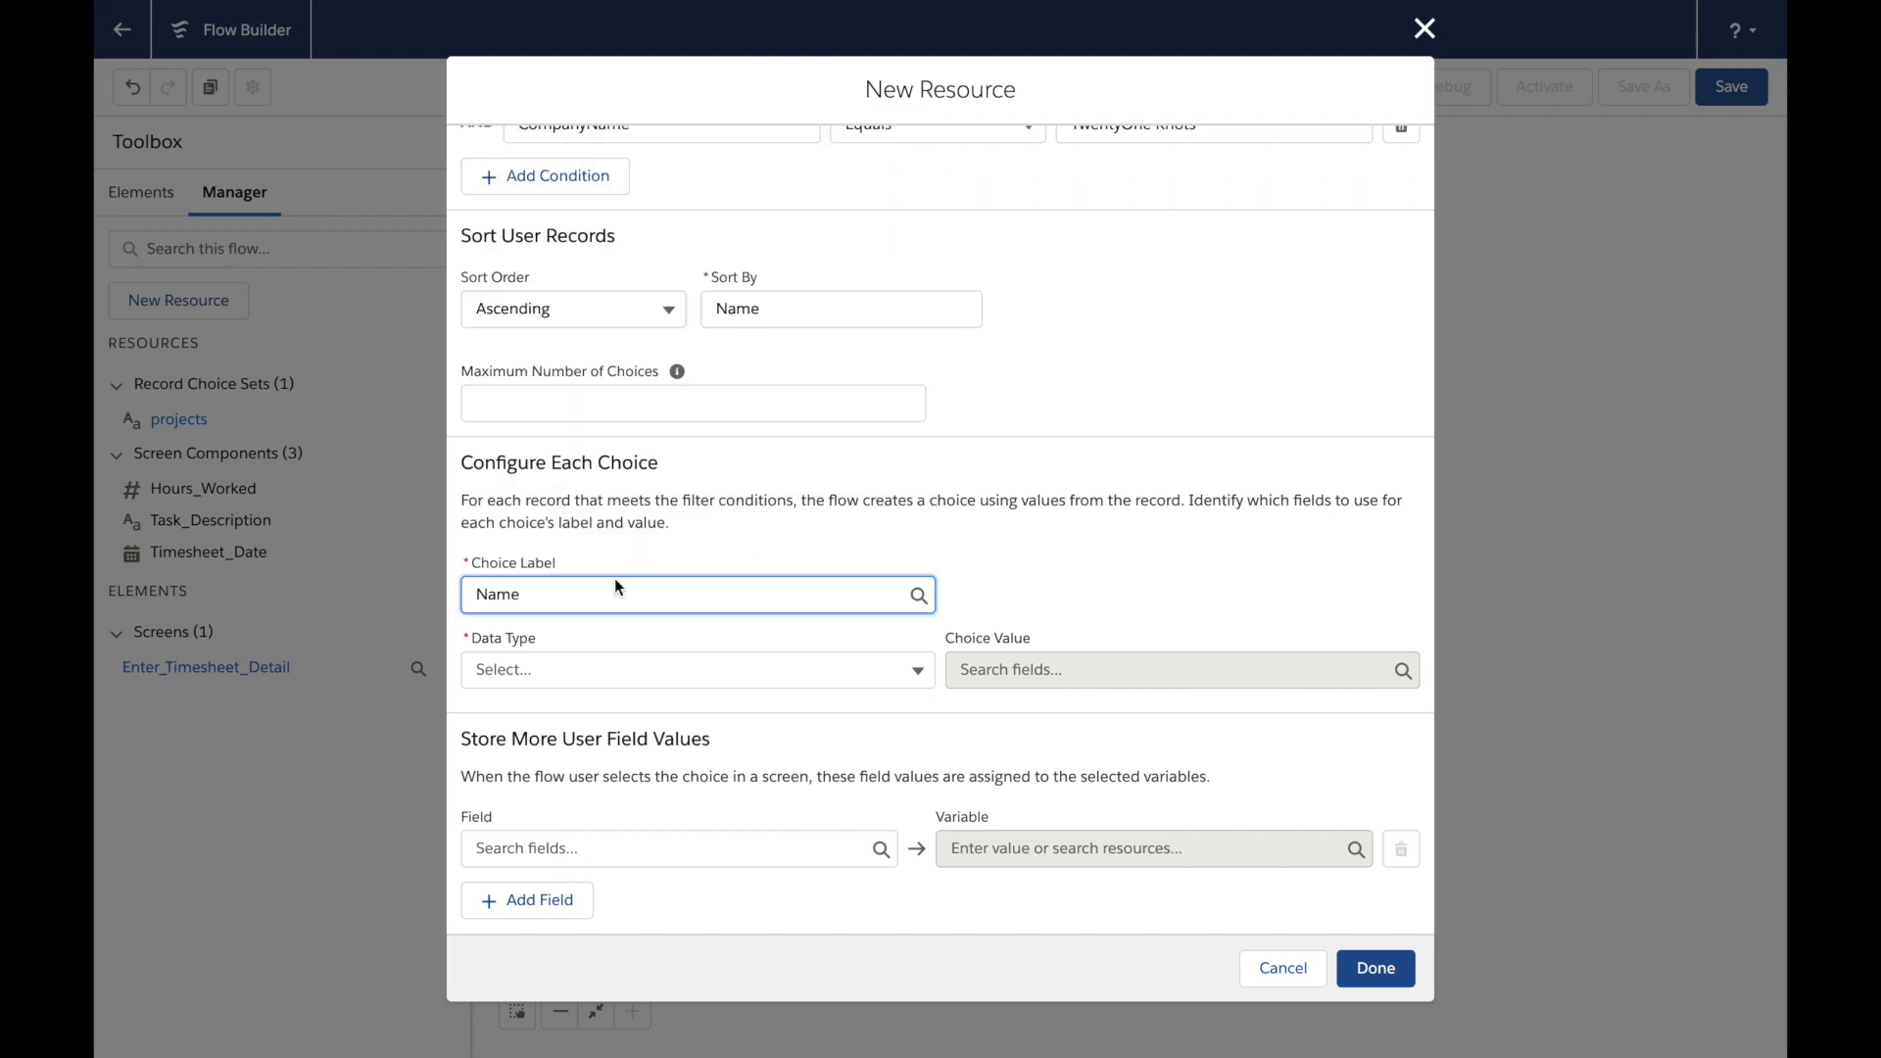
# Set the data type of the user choices to Text and their choice value to Id
pyautogui.click(616, 673)
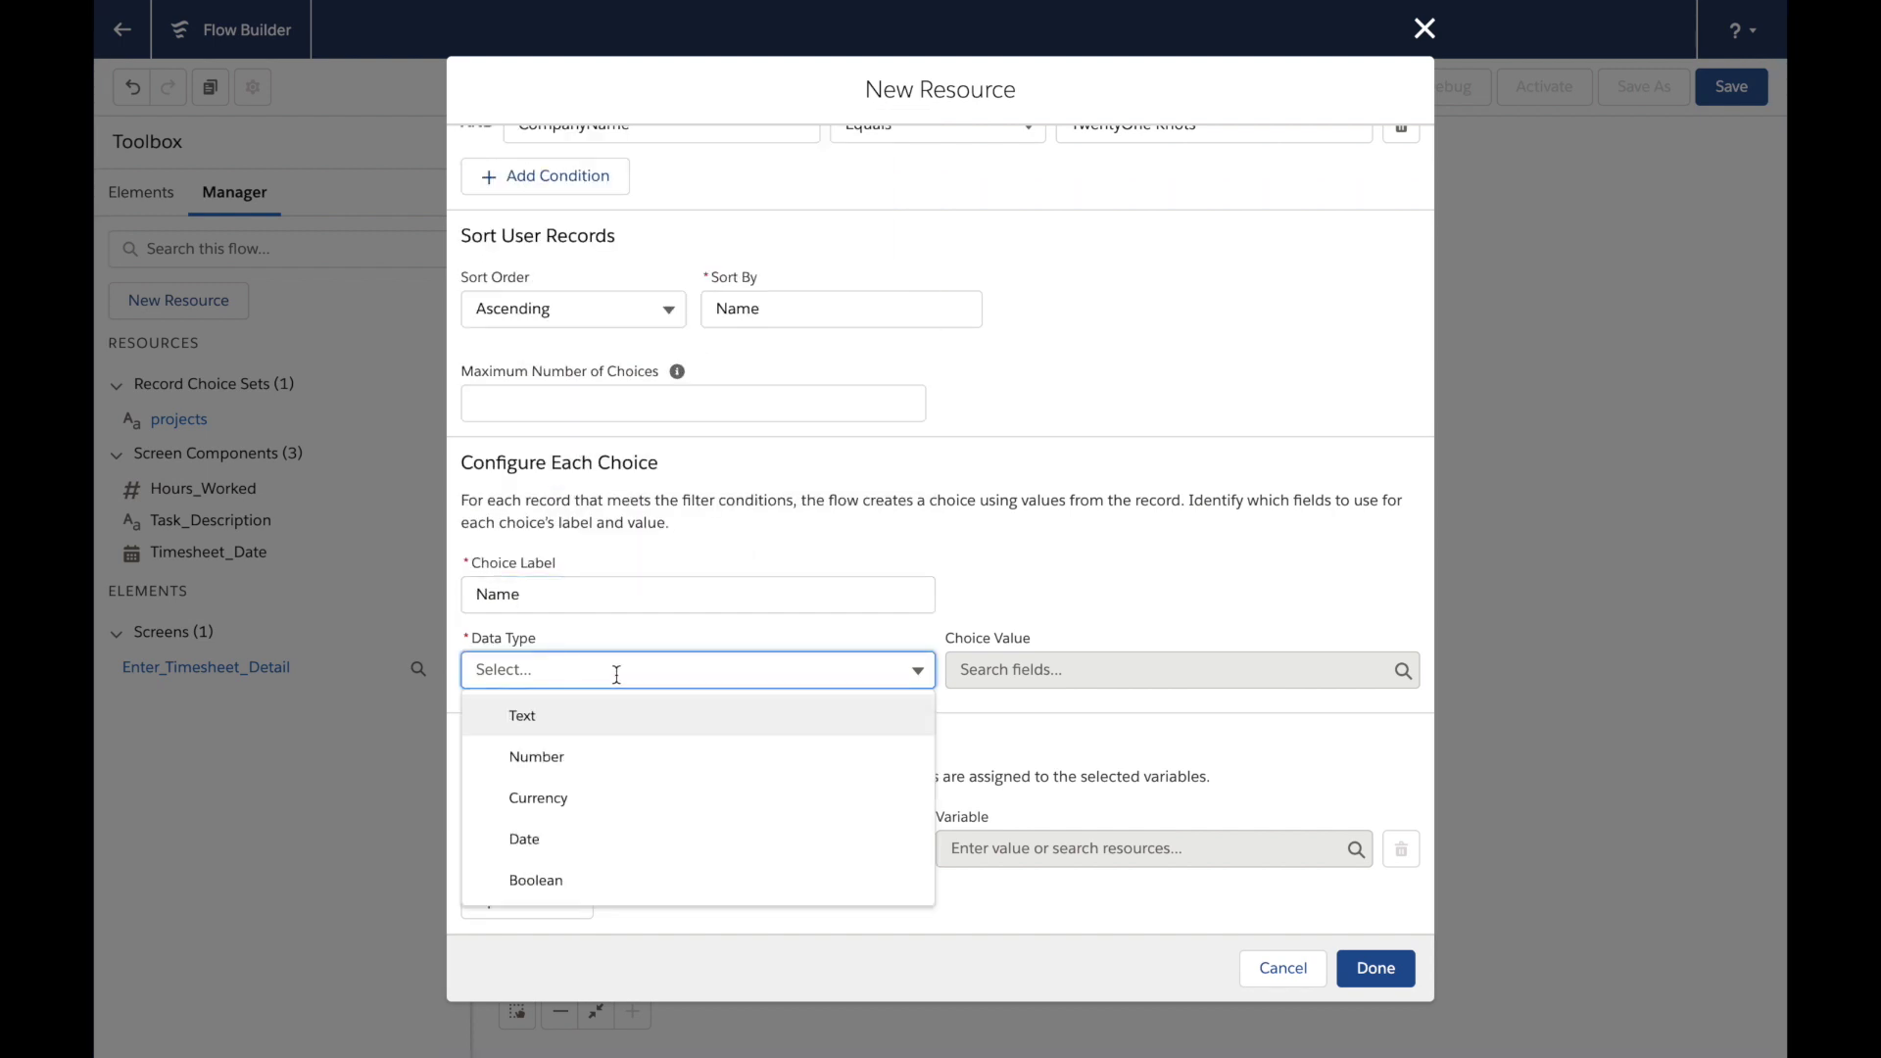
pyautogui.click(617, 726)
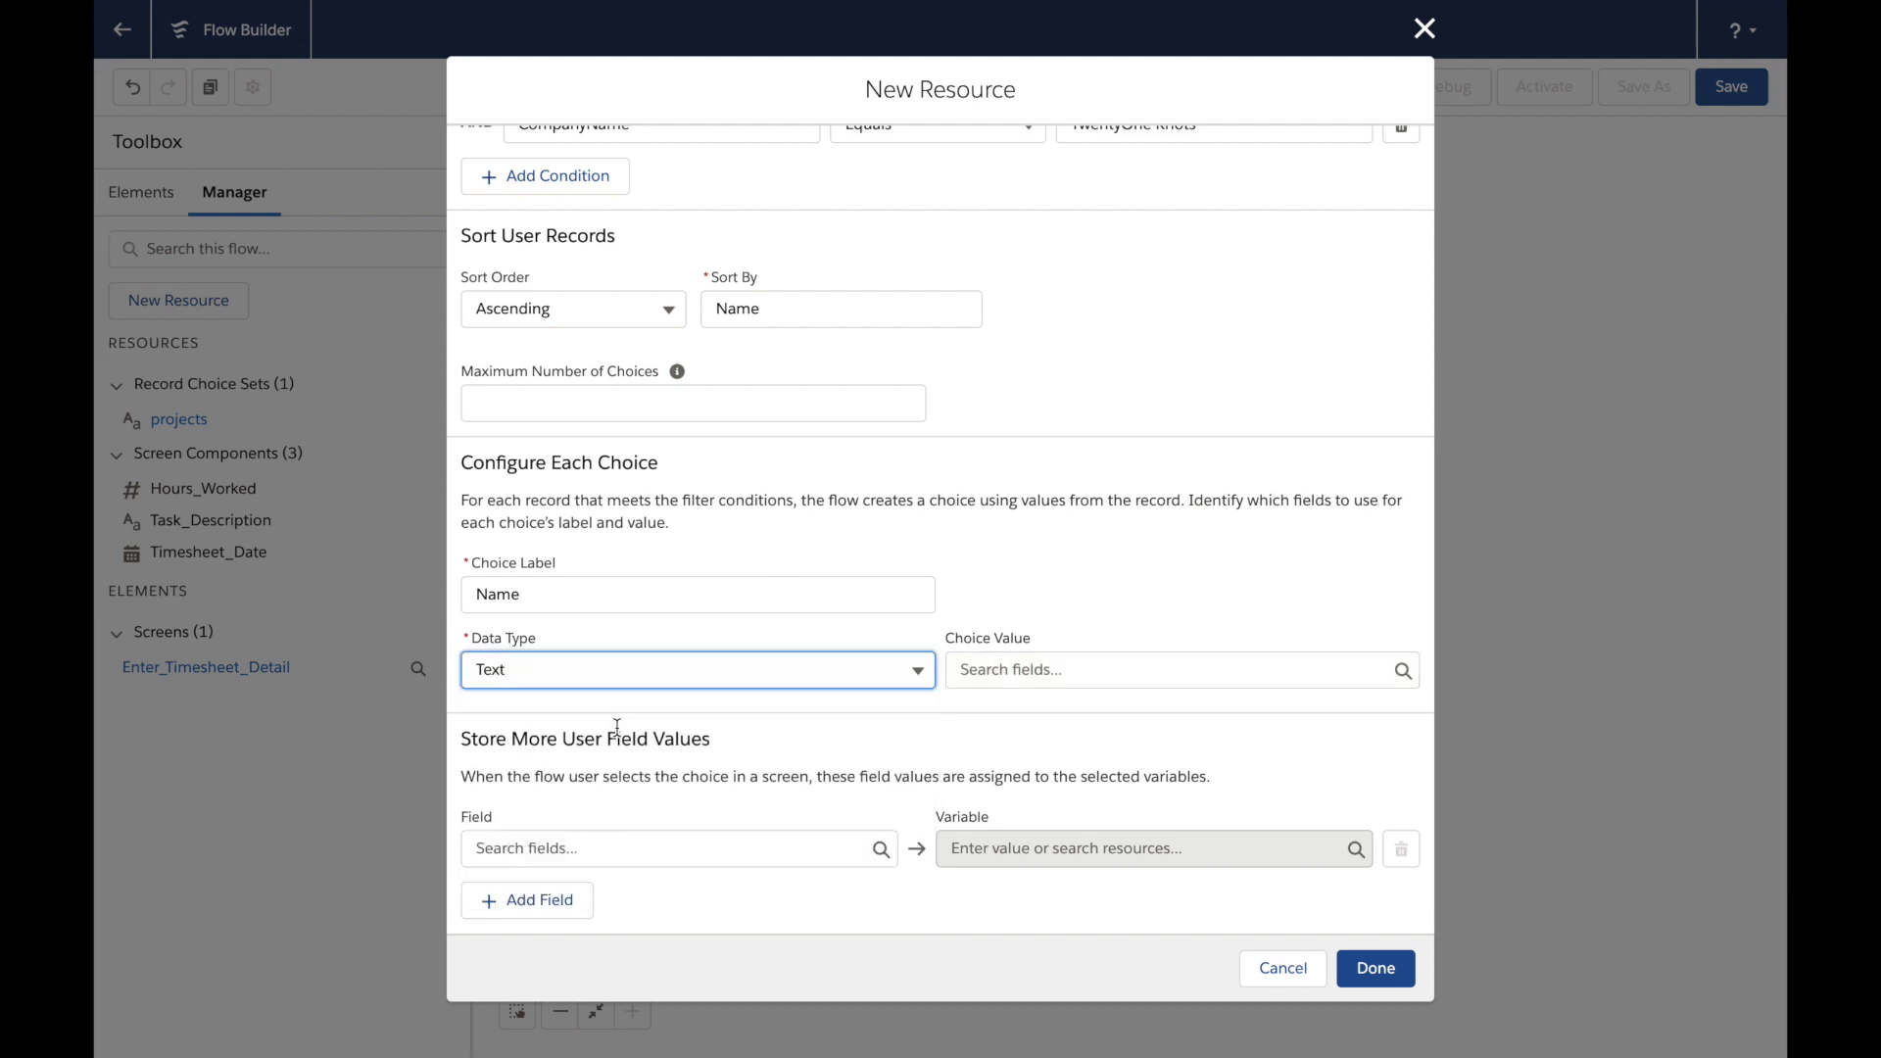
pyautogui.click(1106, 671)
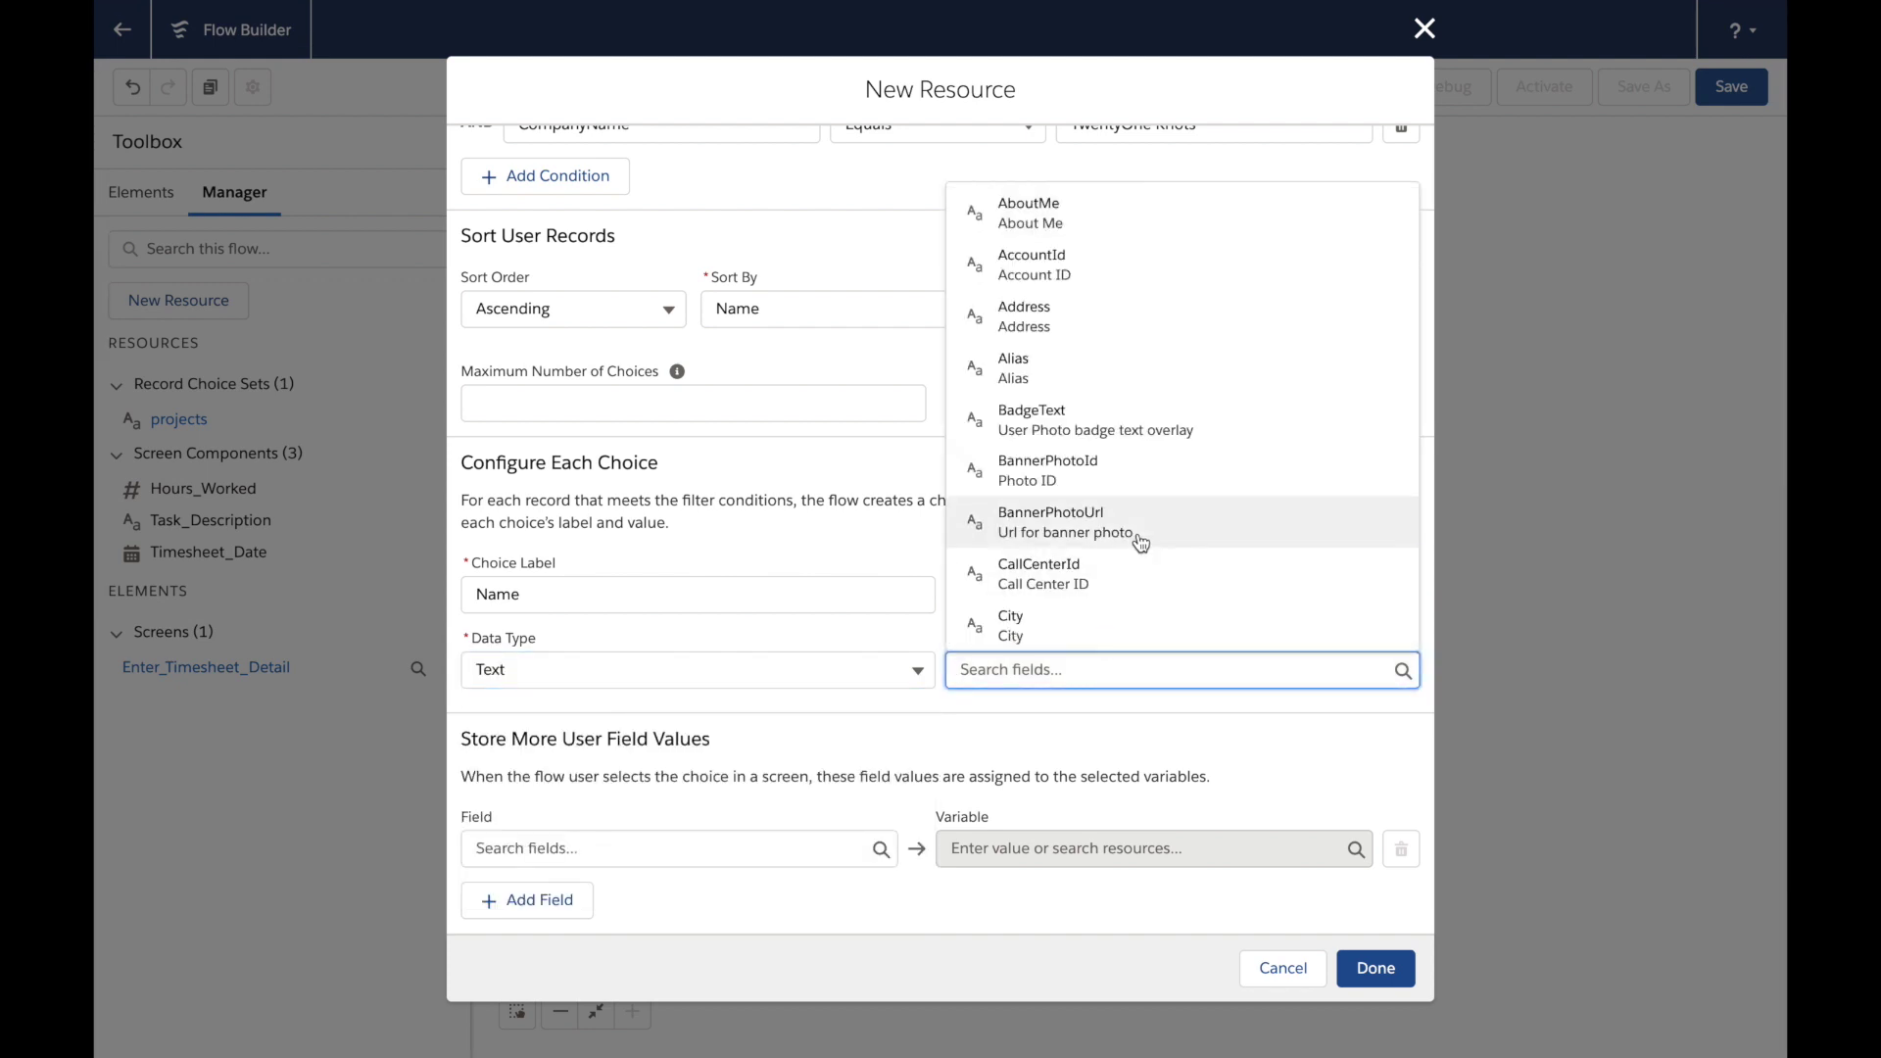
pyautogui.scroll(-4, 1134, 537)
pyautogui.scroll(-5, 1140, 542)
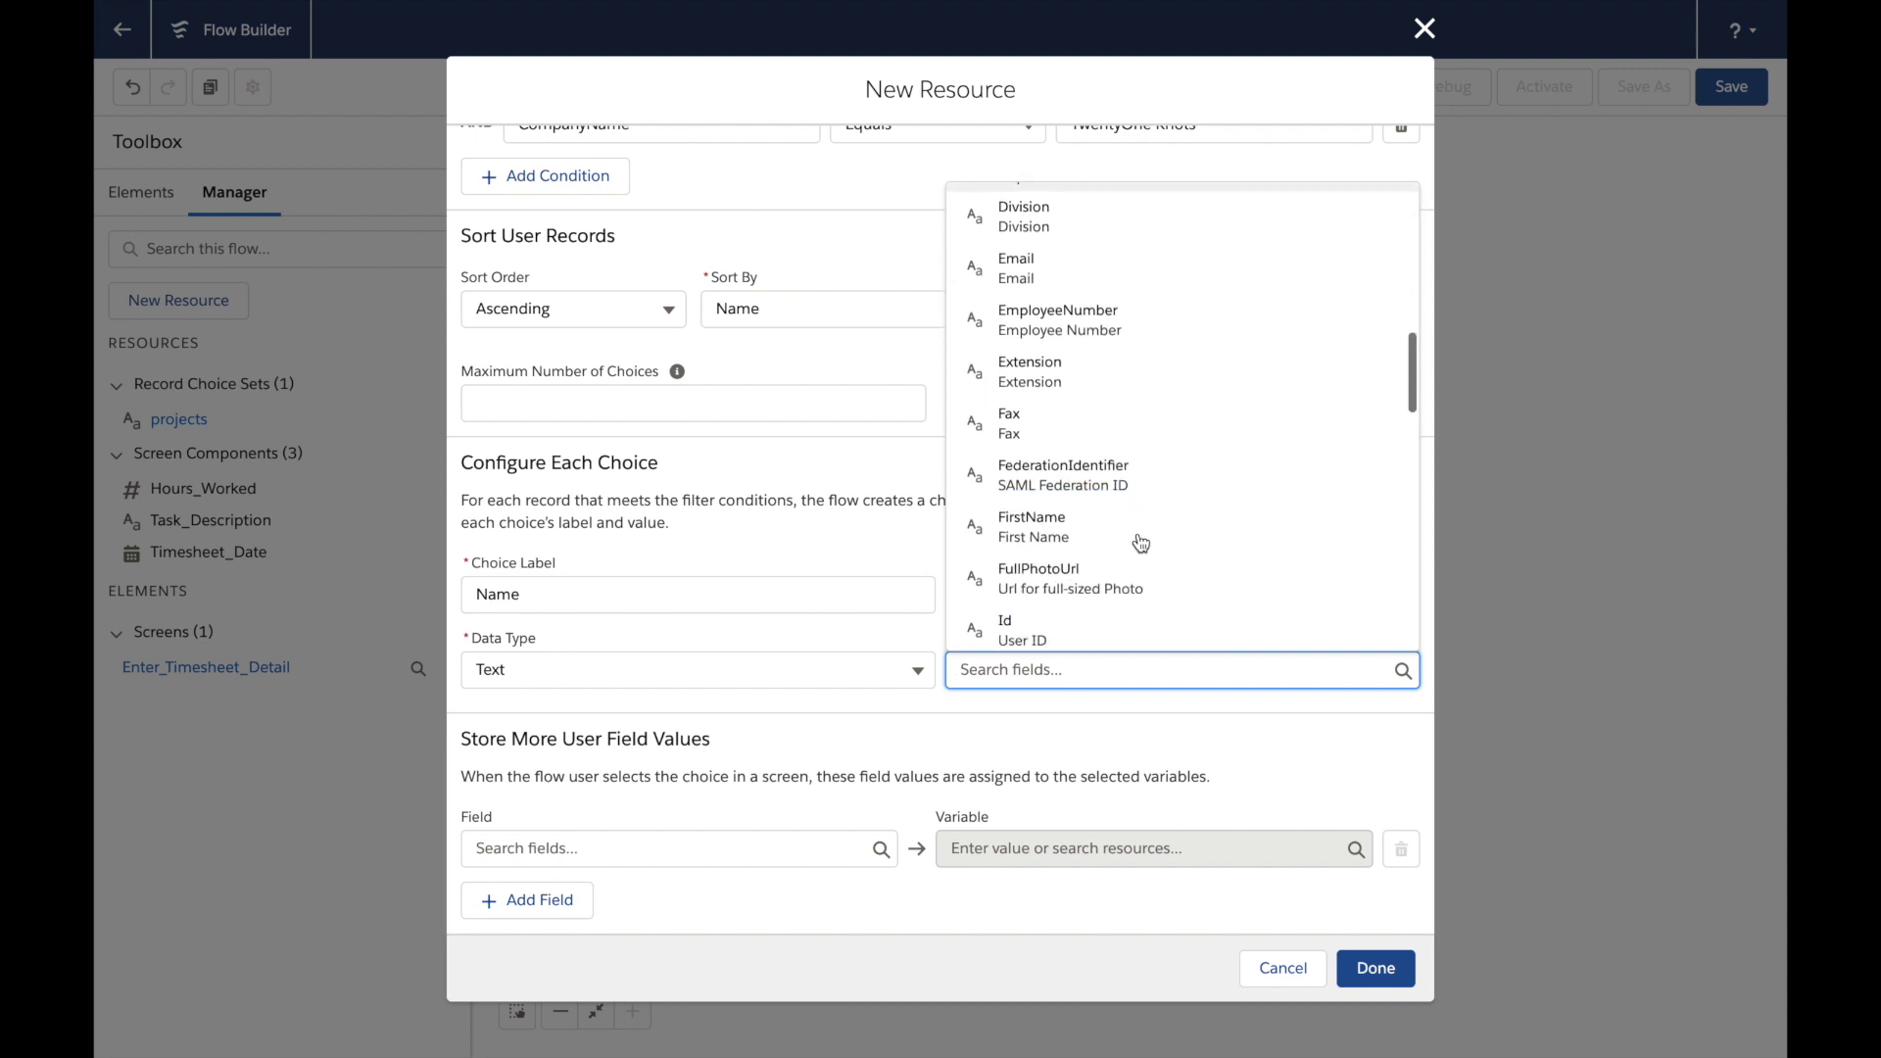
pyautogui.click(1085, 493)
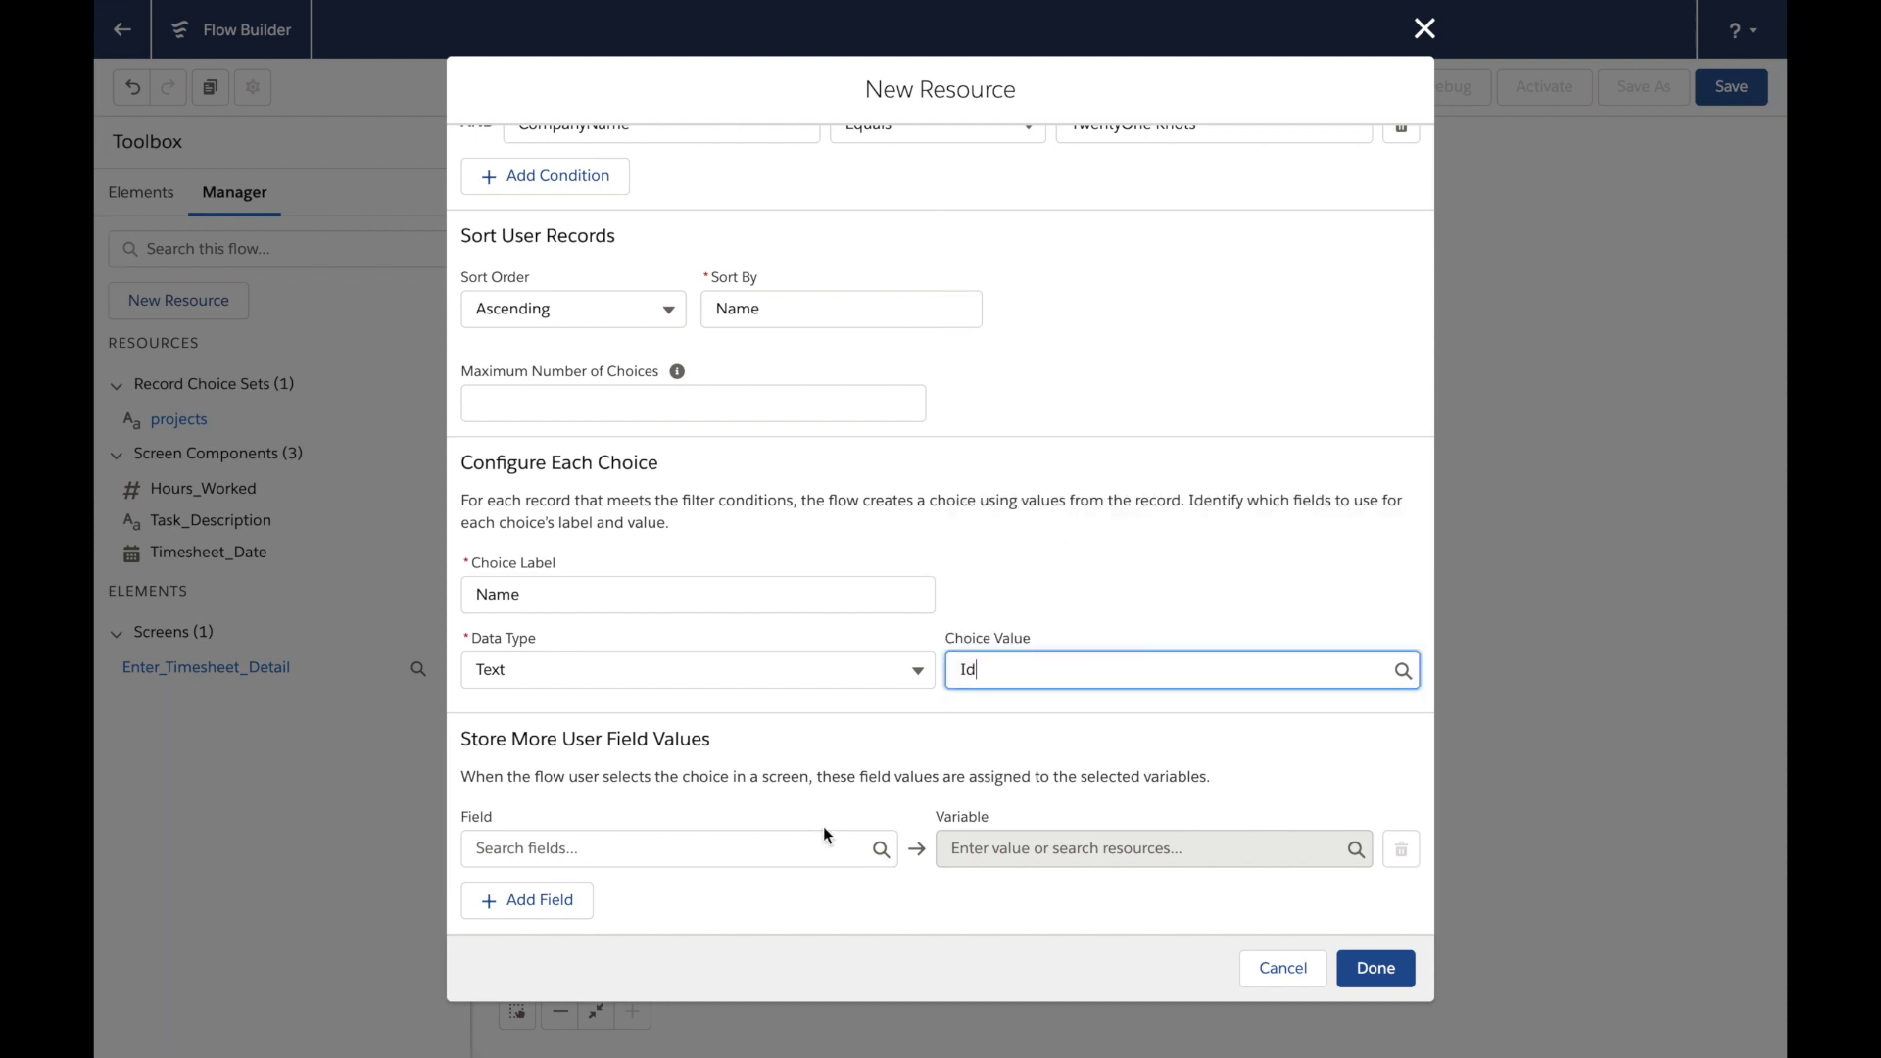
# Store the selected user's Id in the $Flow.CurrentRecord variable and finish creating the users choice set
pyautogui.click(735, 838)
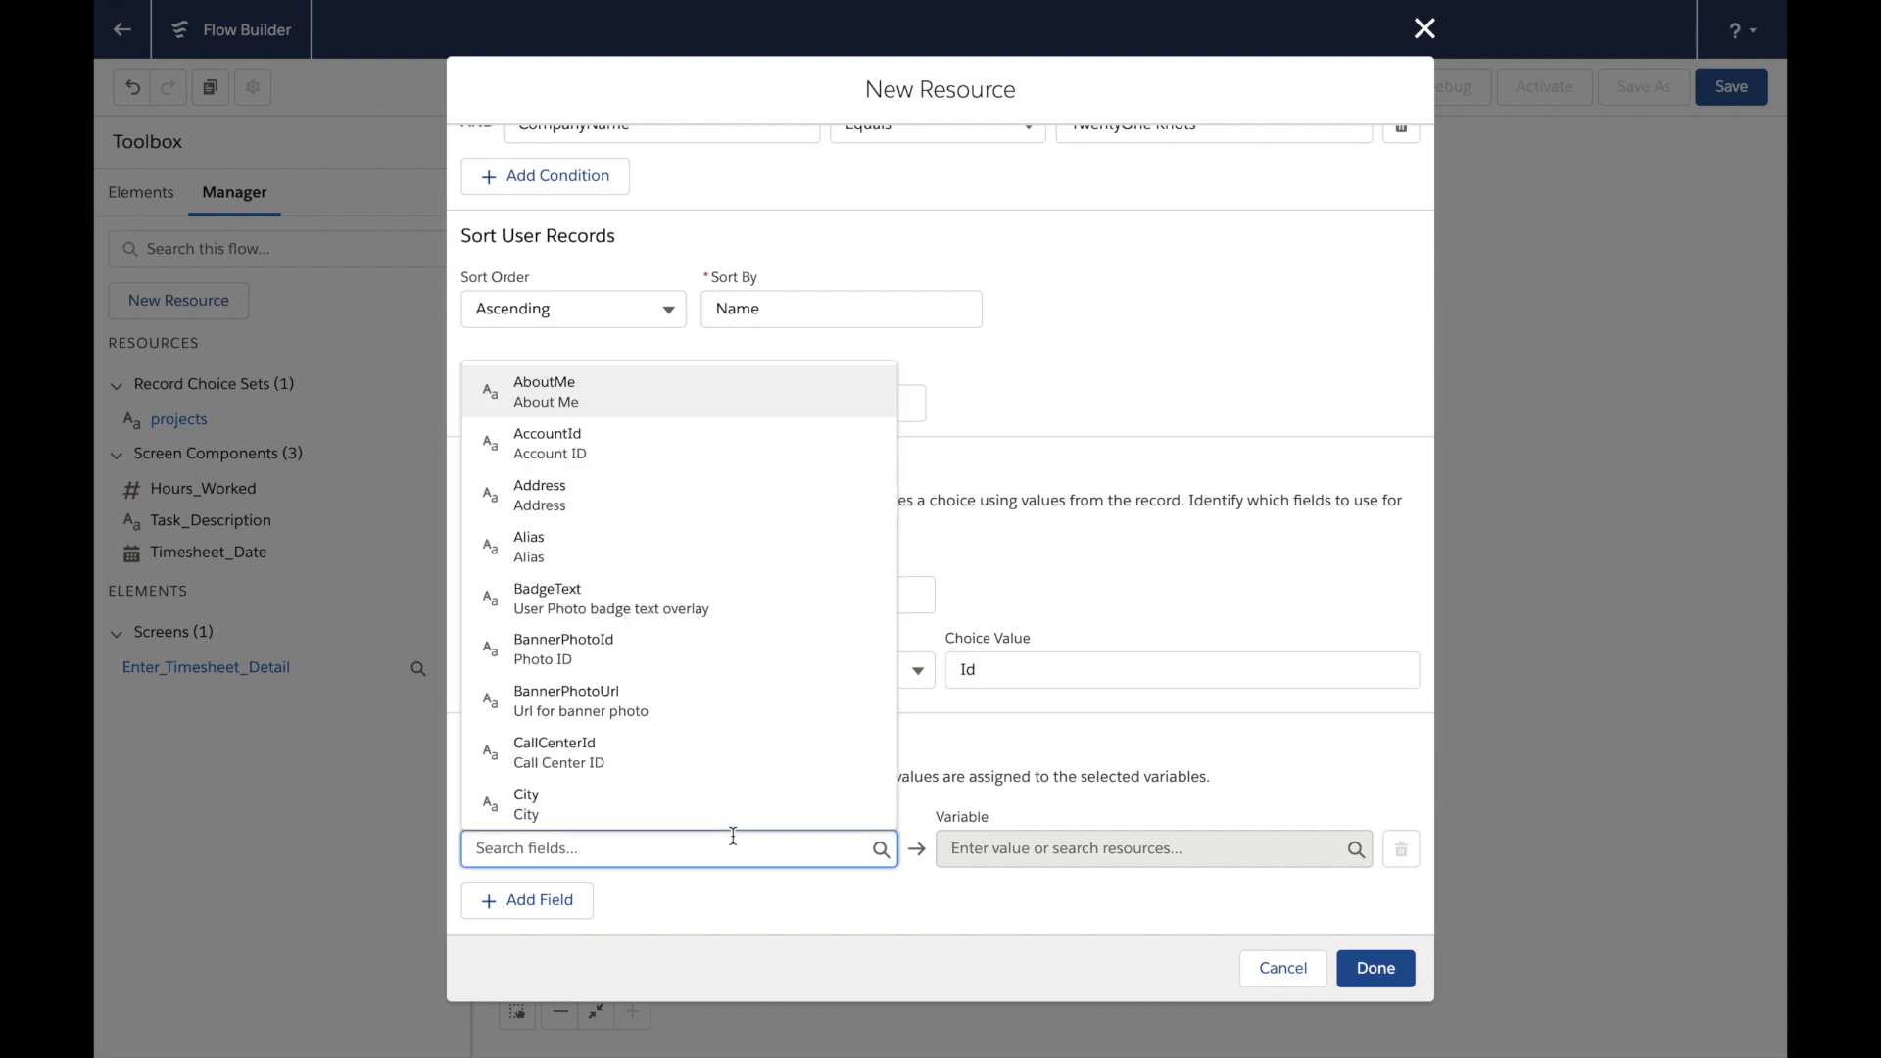
pyautogui.scroll(-10, 730, 796)
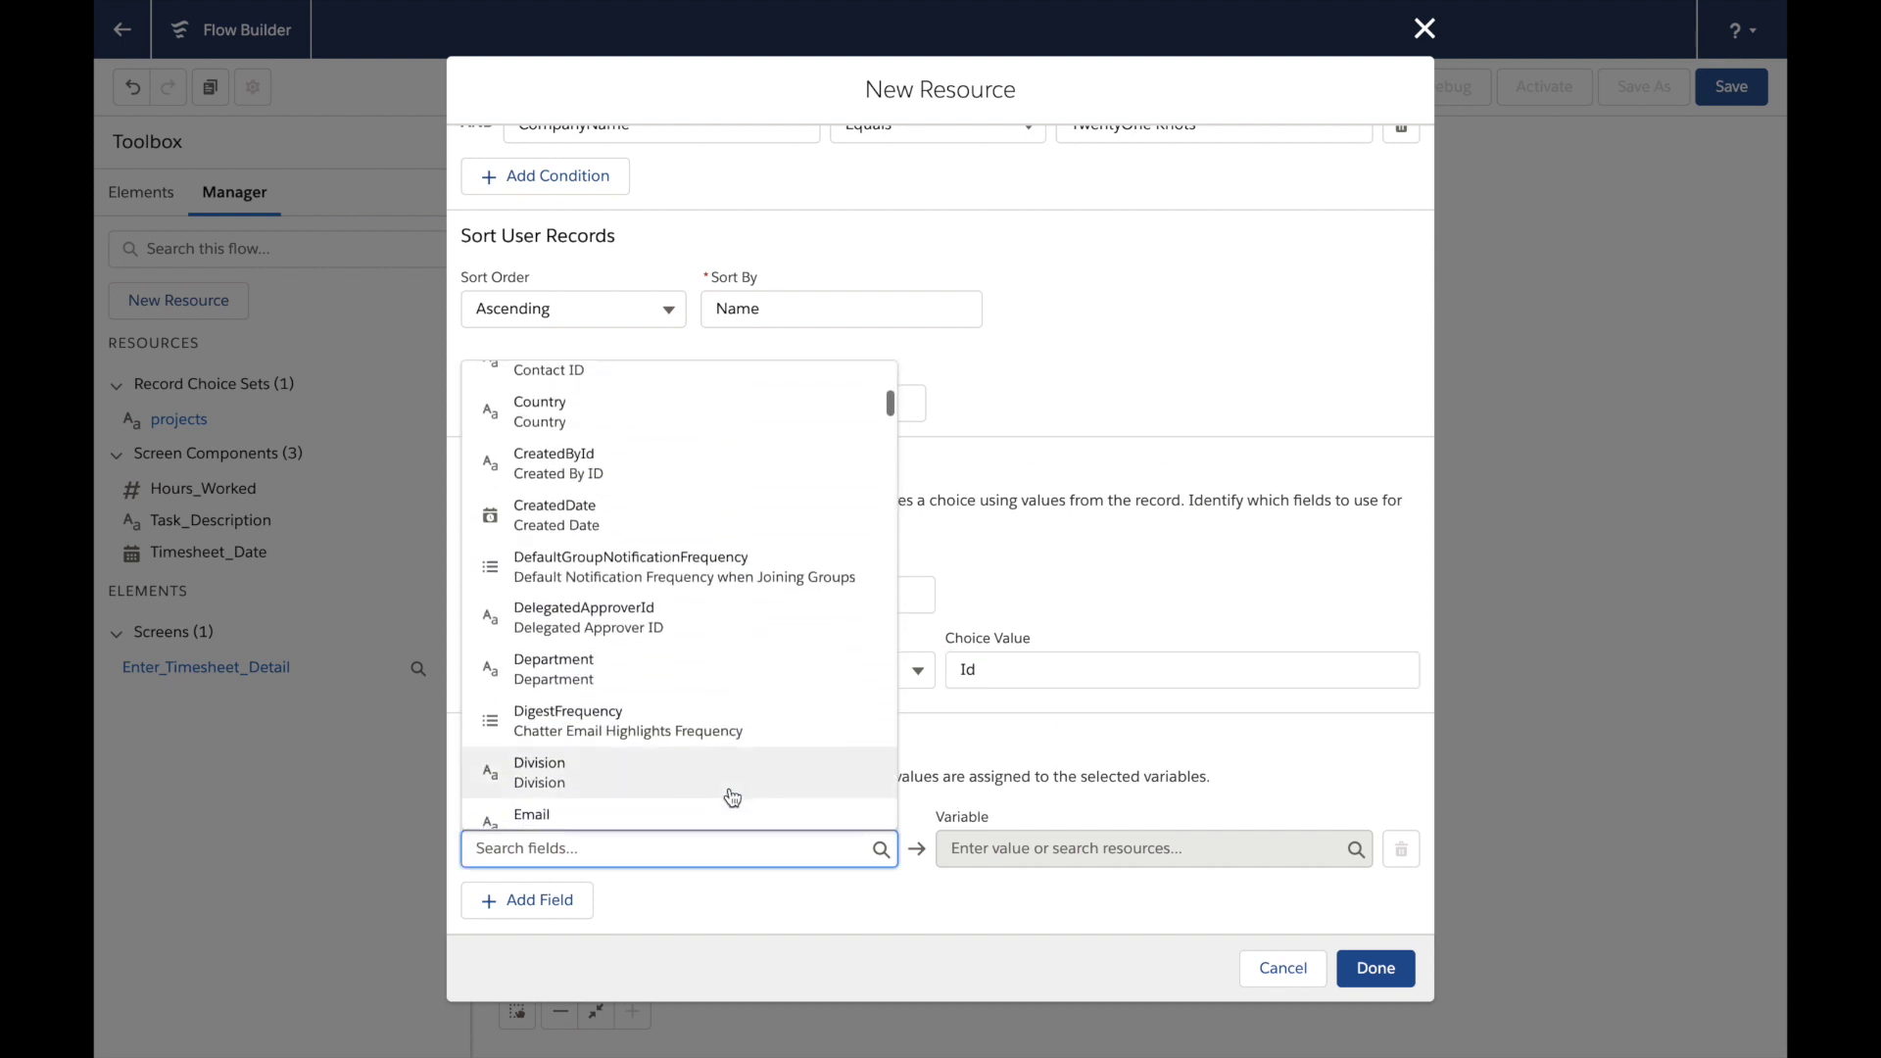
pyautogui.scroll(-5, 730, 794)
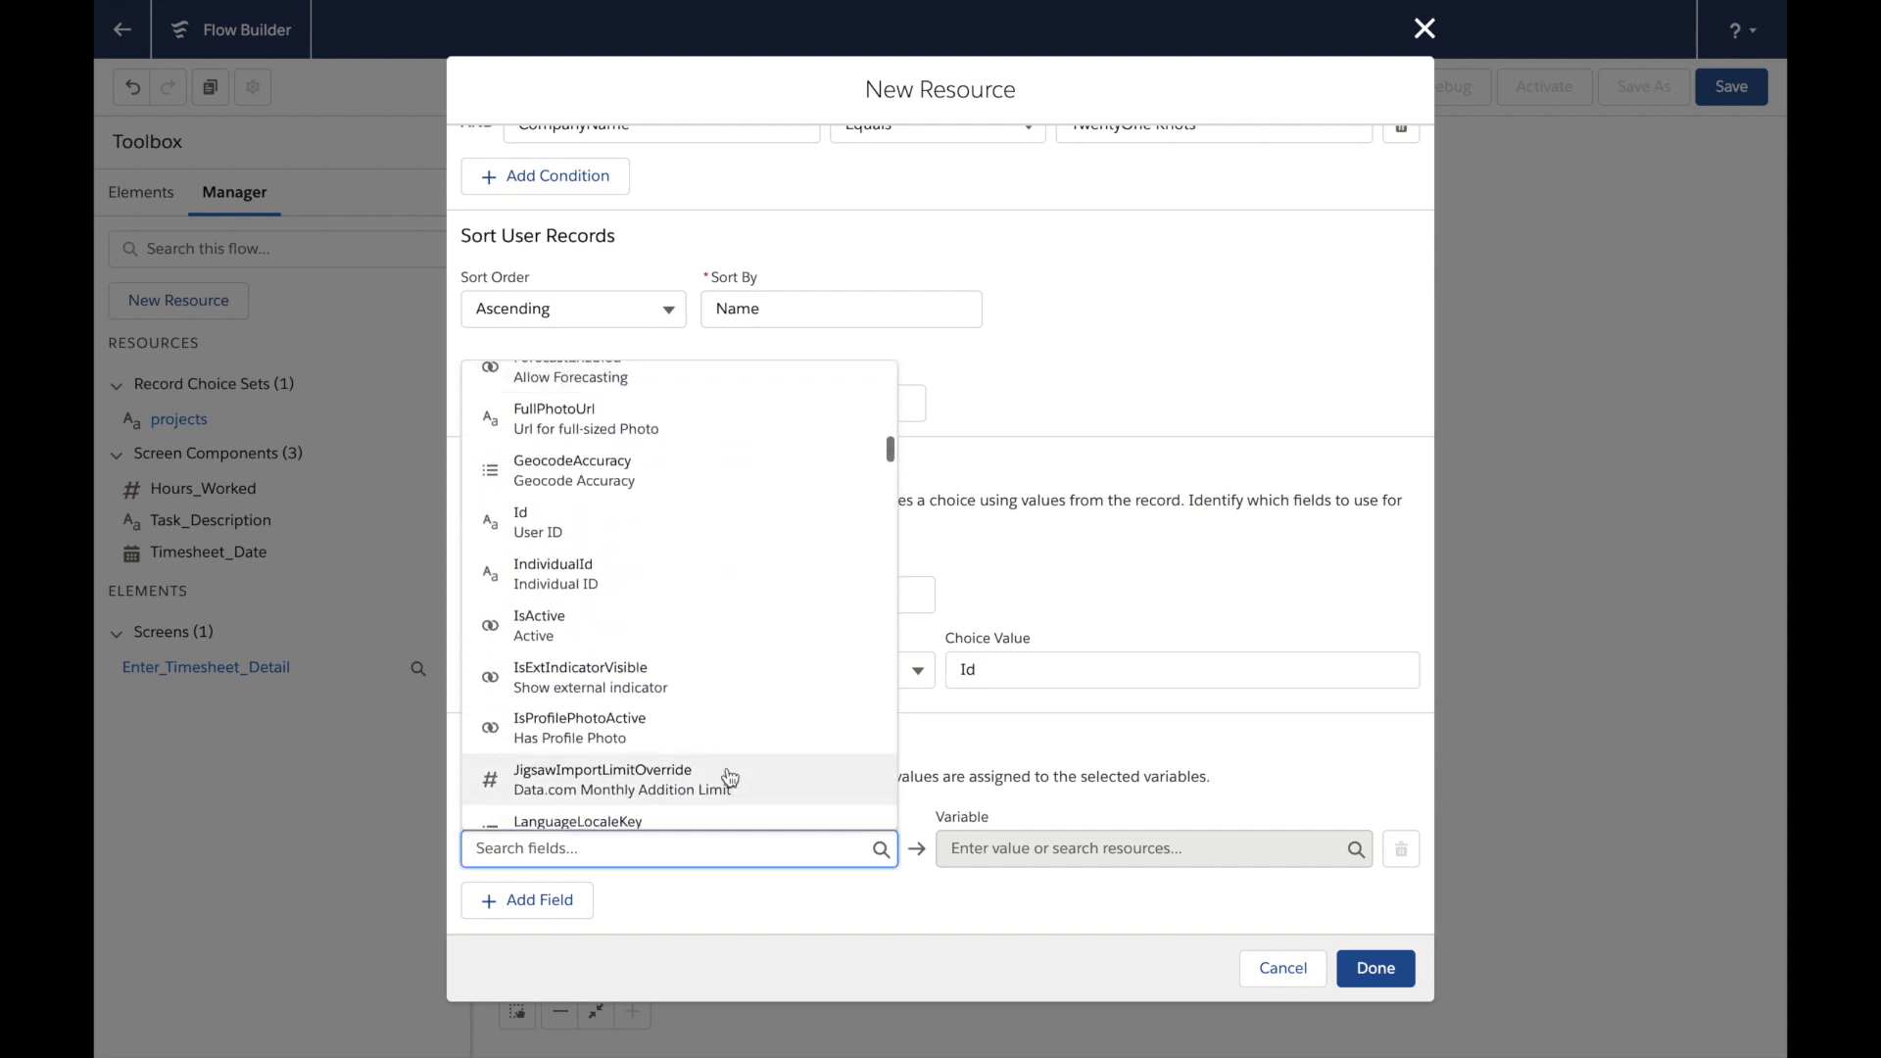
pyautogui.click(627, 519)
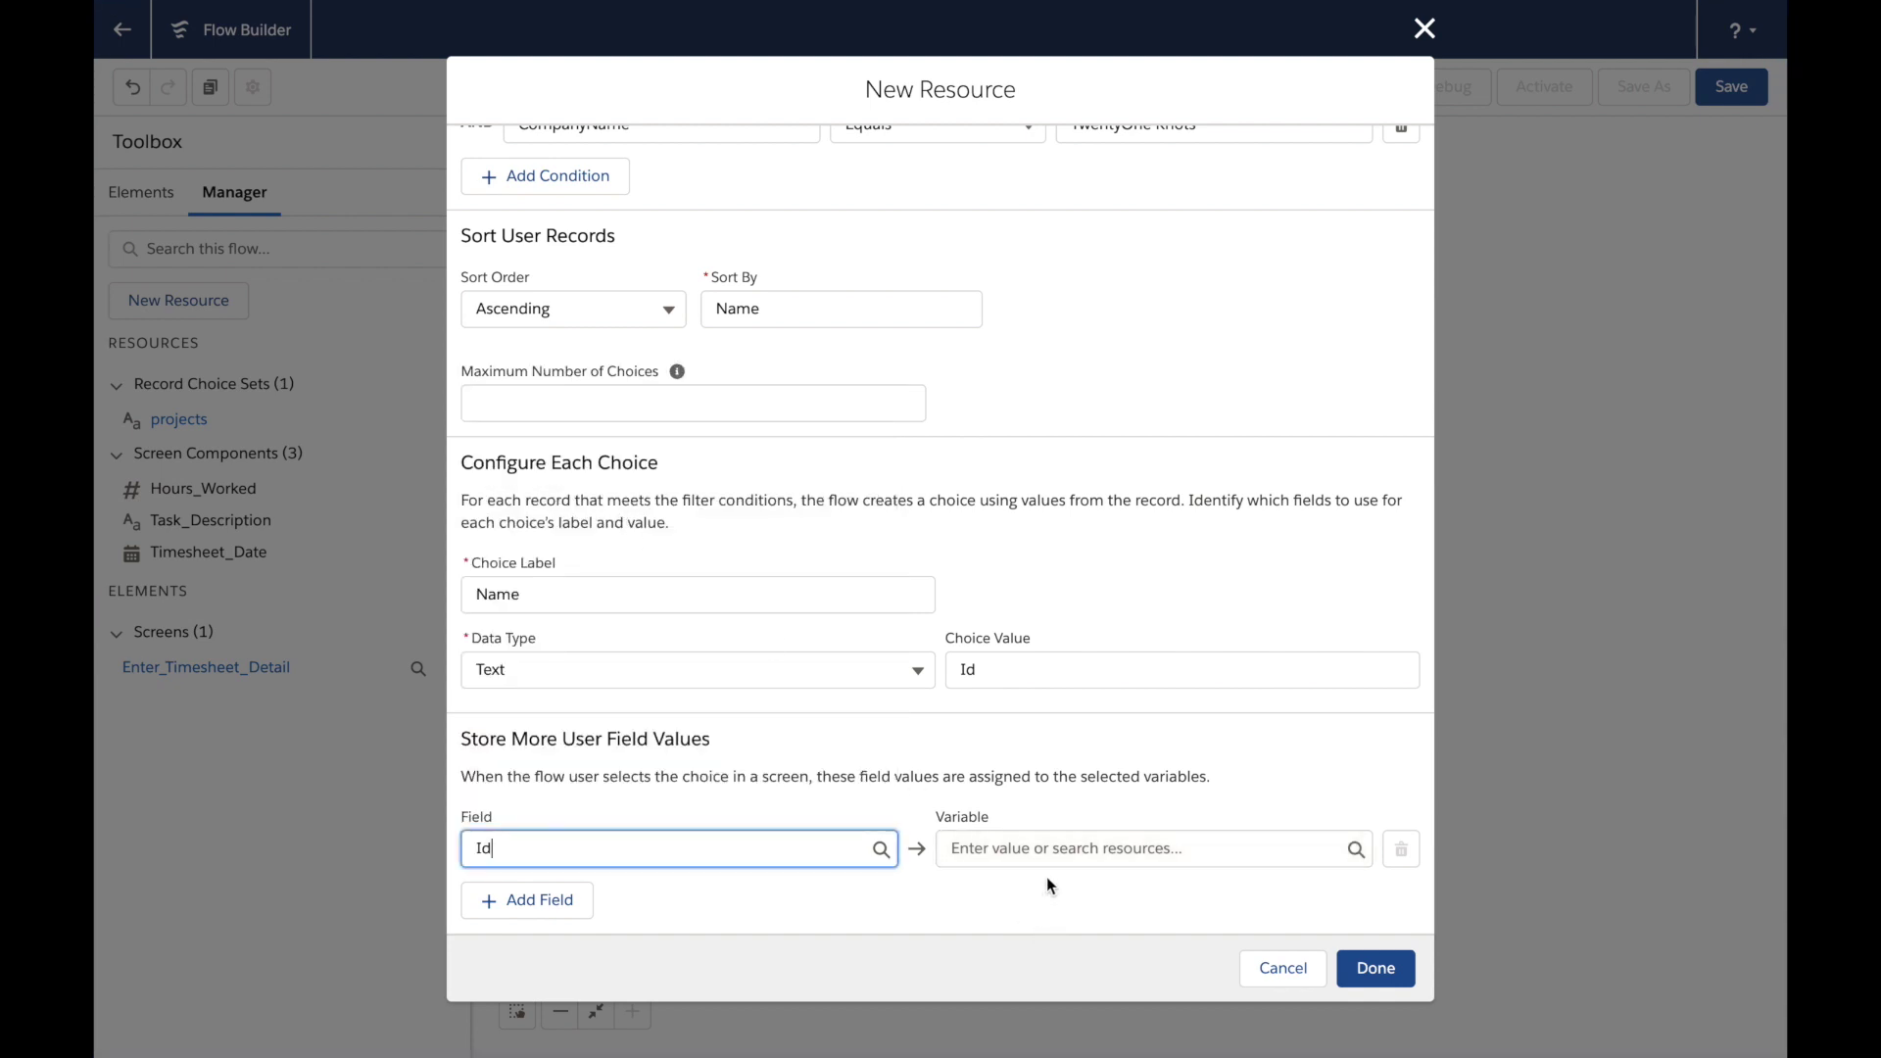
pyautogui.click(1046, 849)
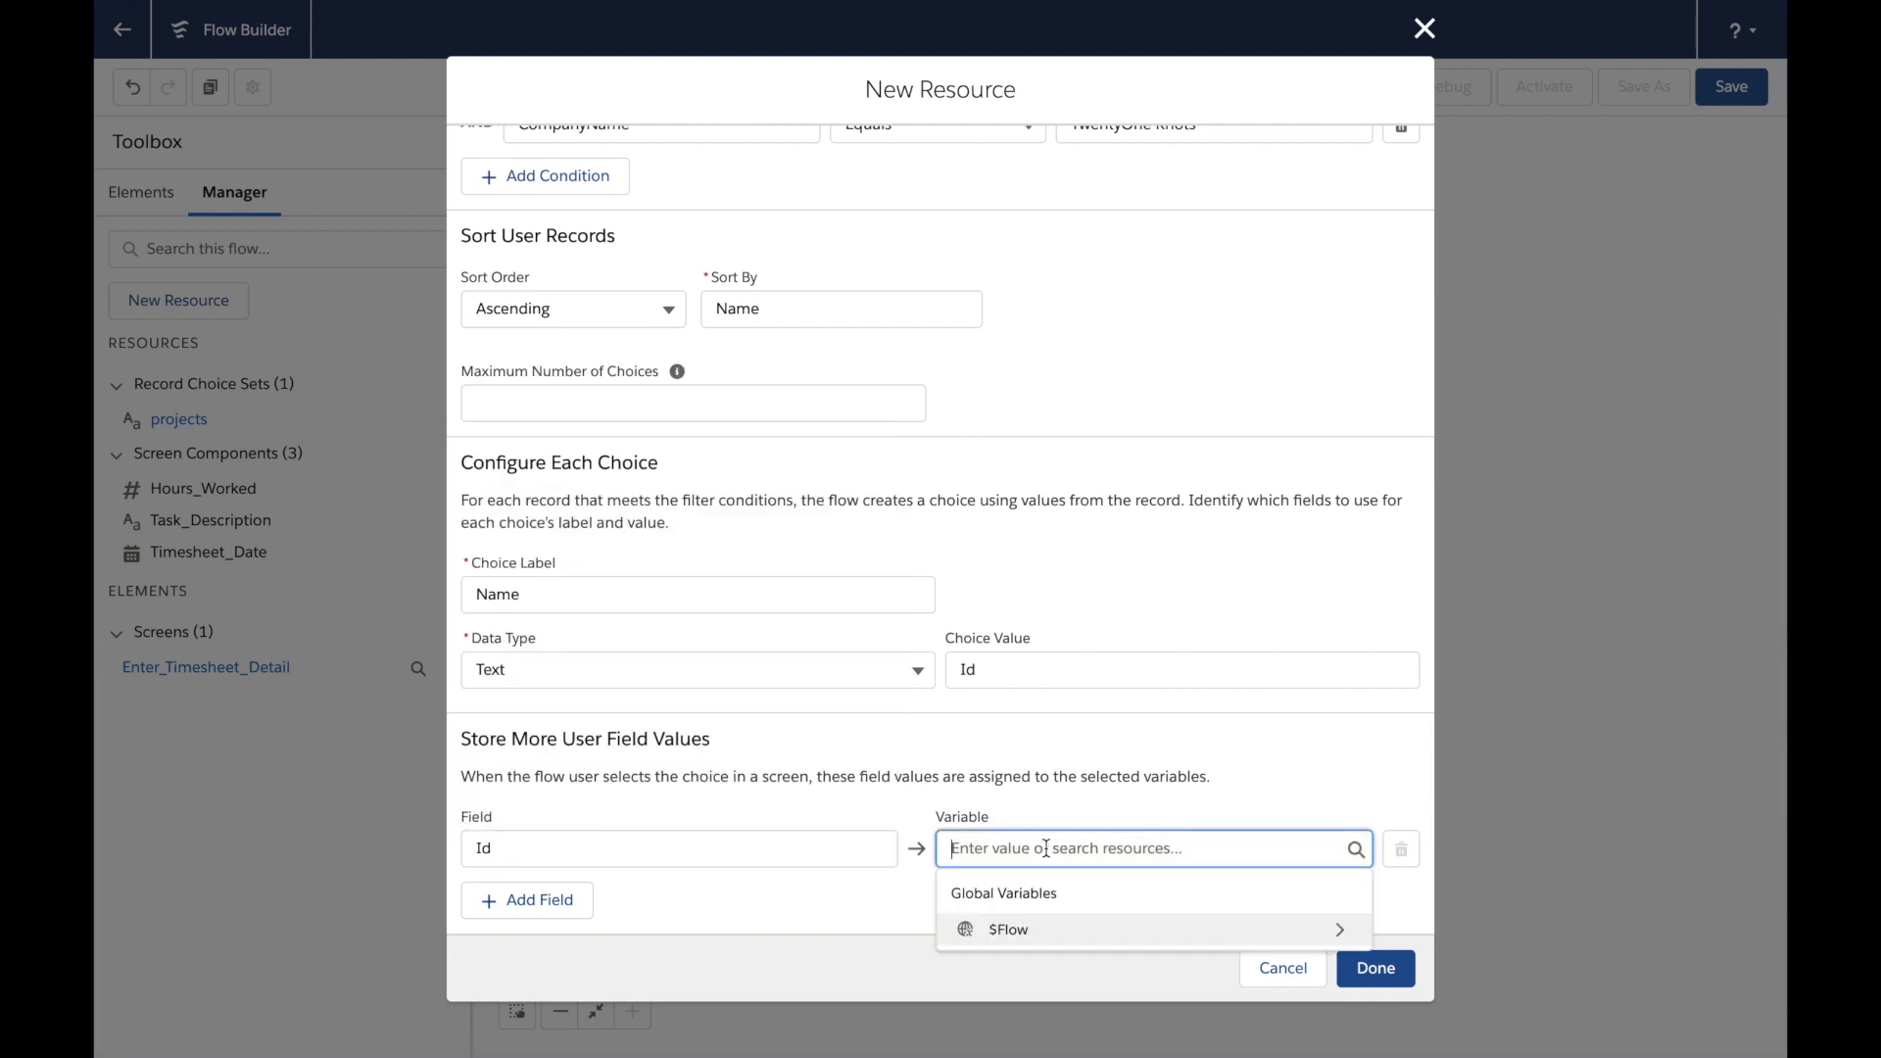
pyautogui.click(1031, 929)
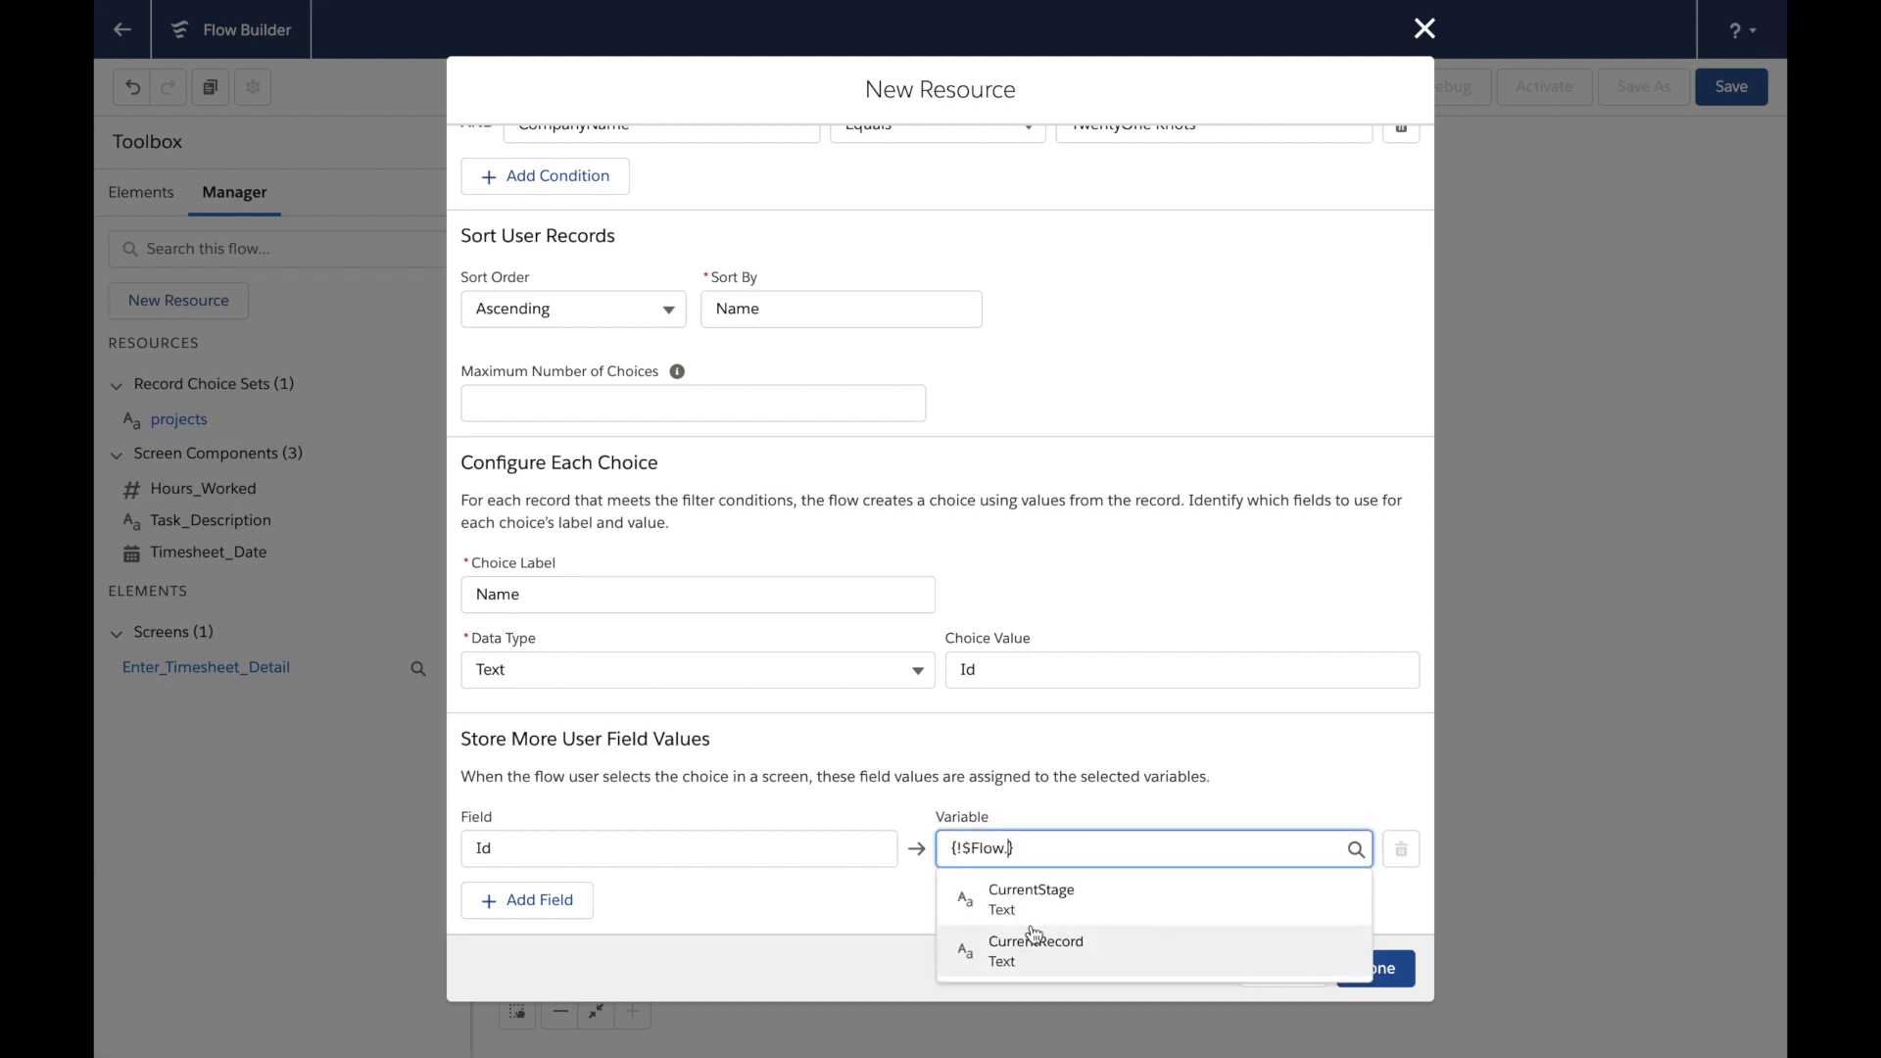
pyautogui.click(1108, 947)
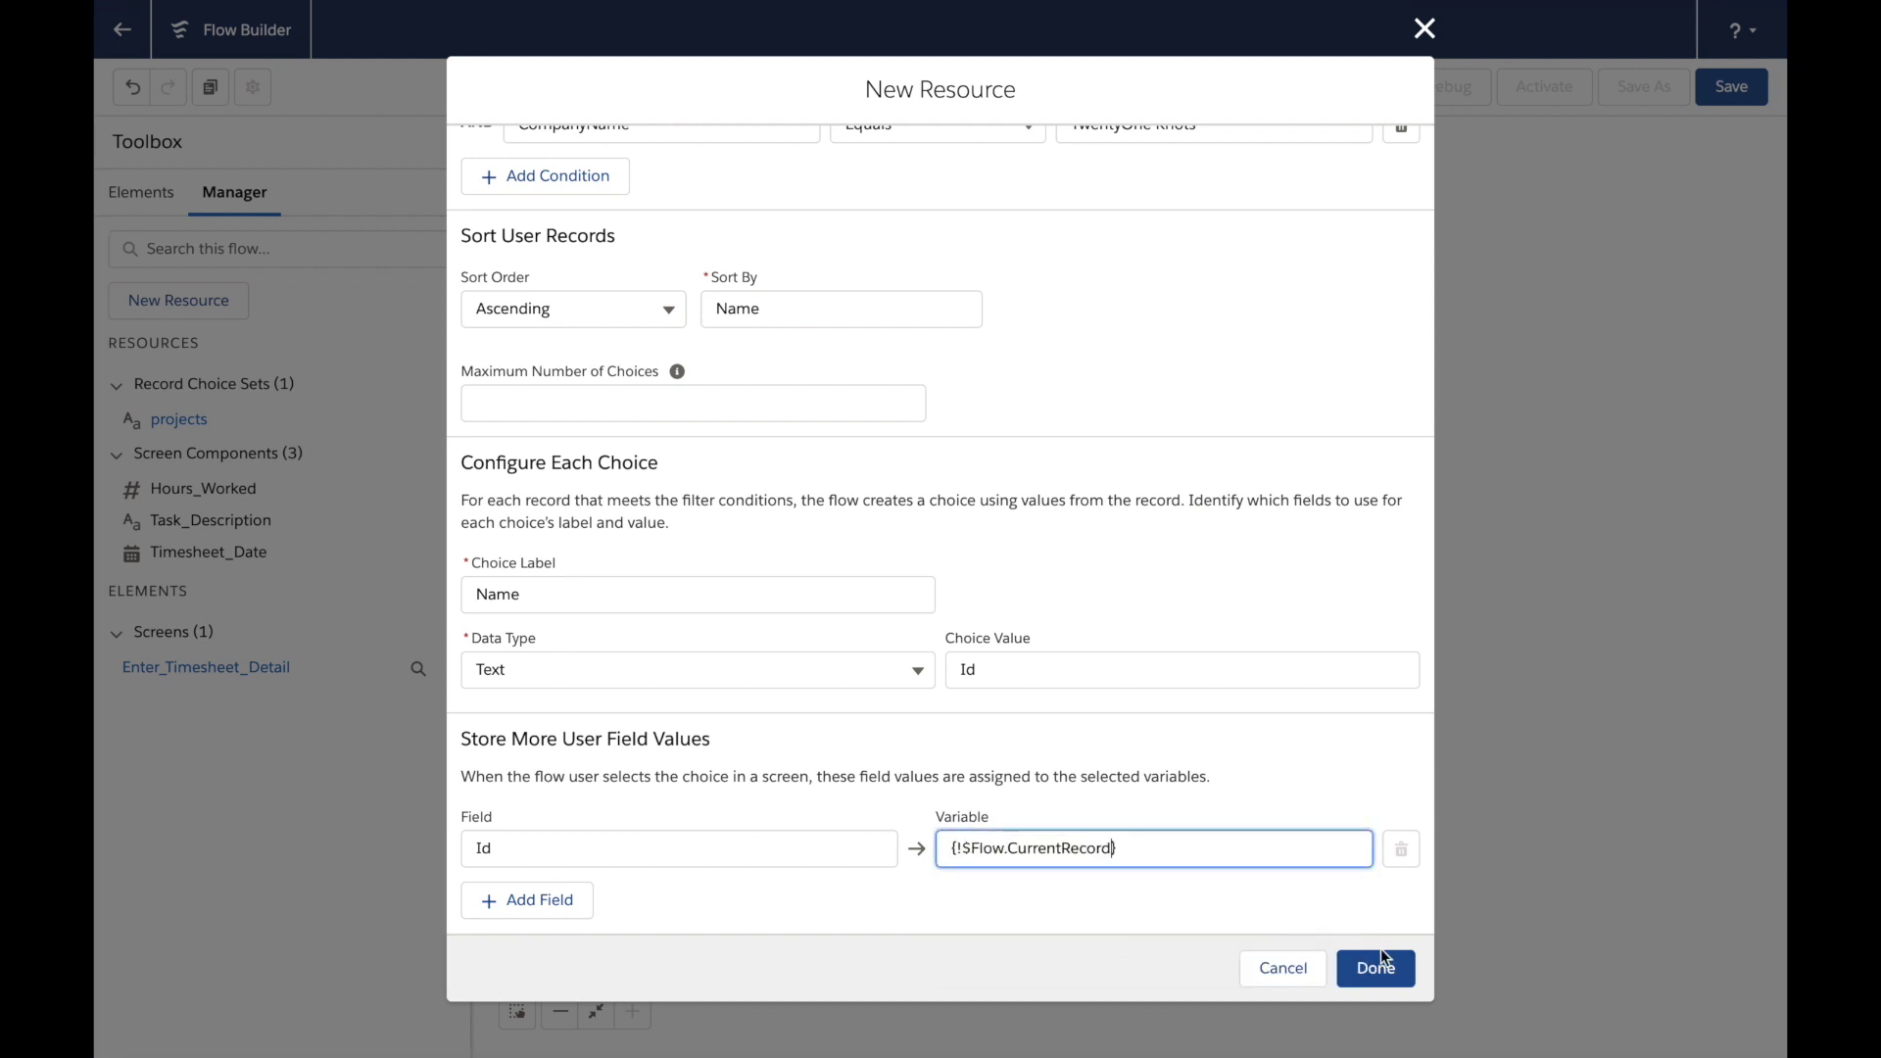
pyautogui.click(1398, 970)
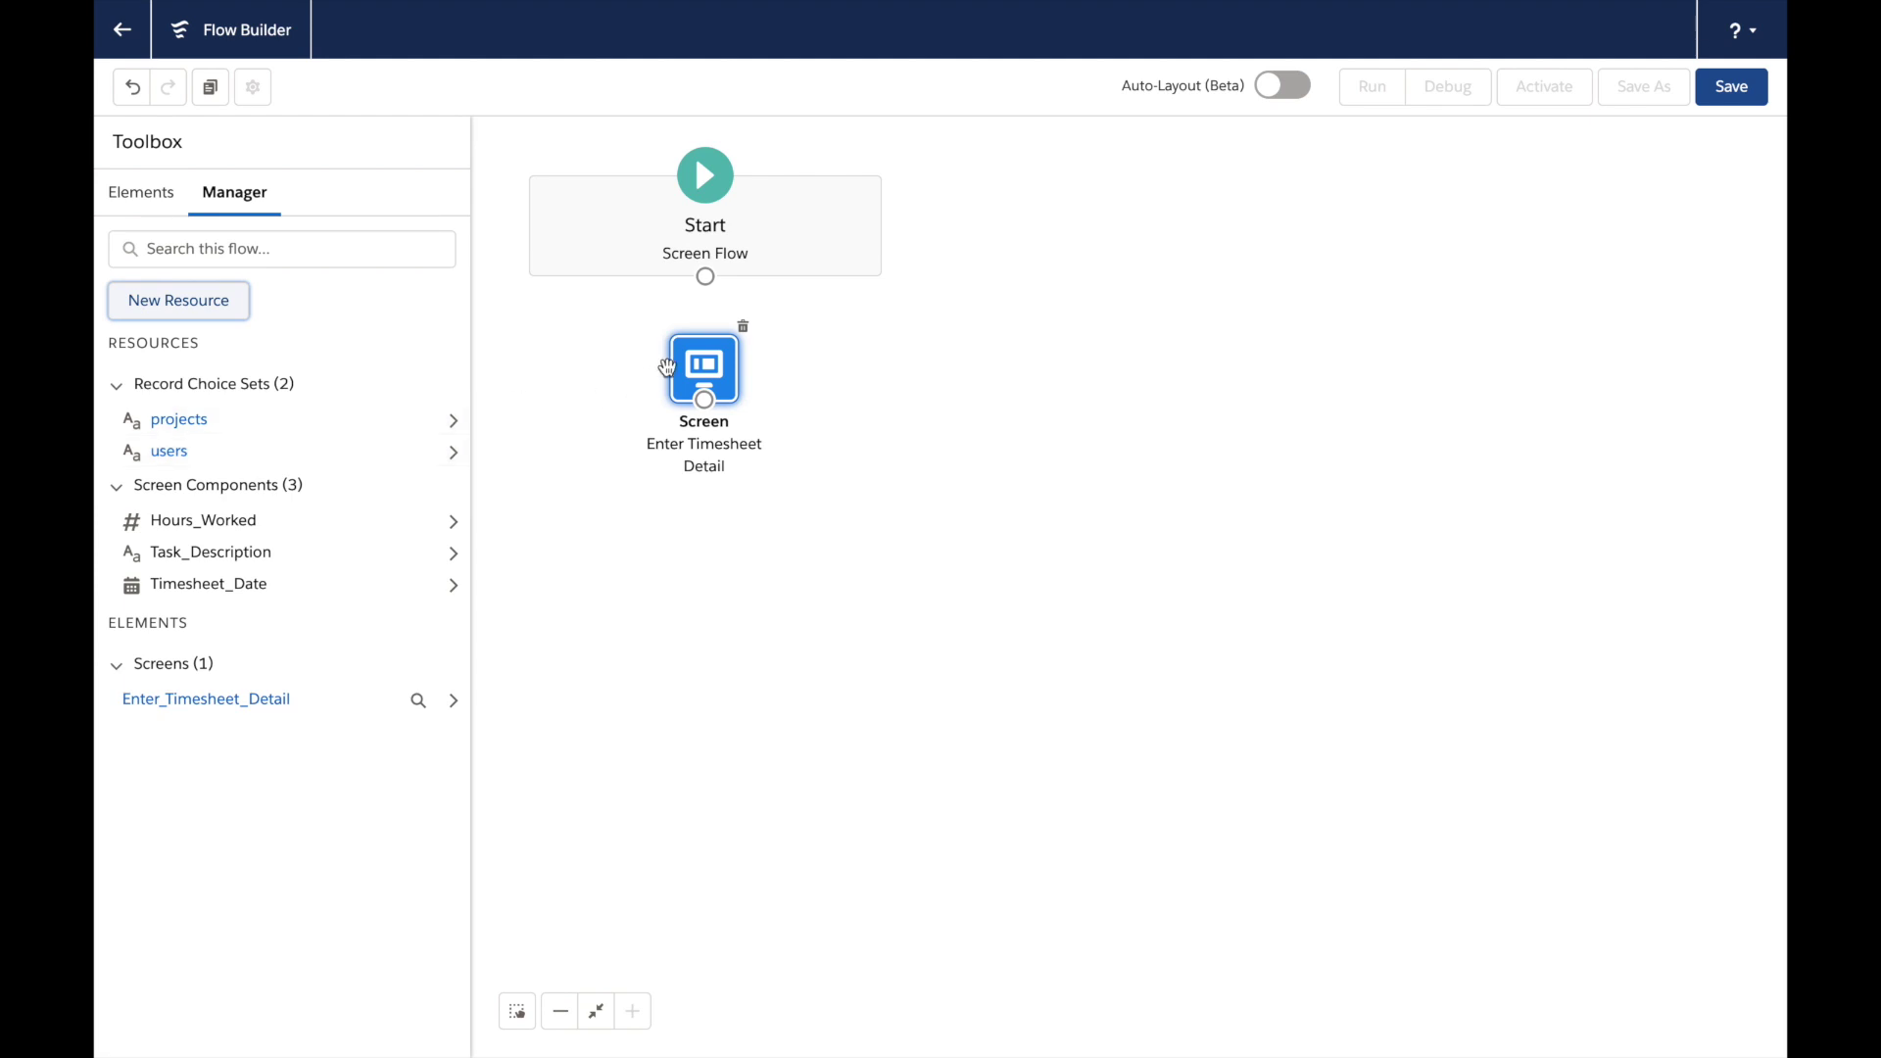
# Open the Enter Timesheet Detail screen for editing and add a Picklist component above the Task Description field
pyautogui.click(707, 380)
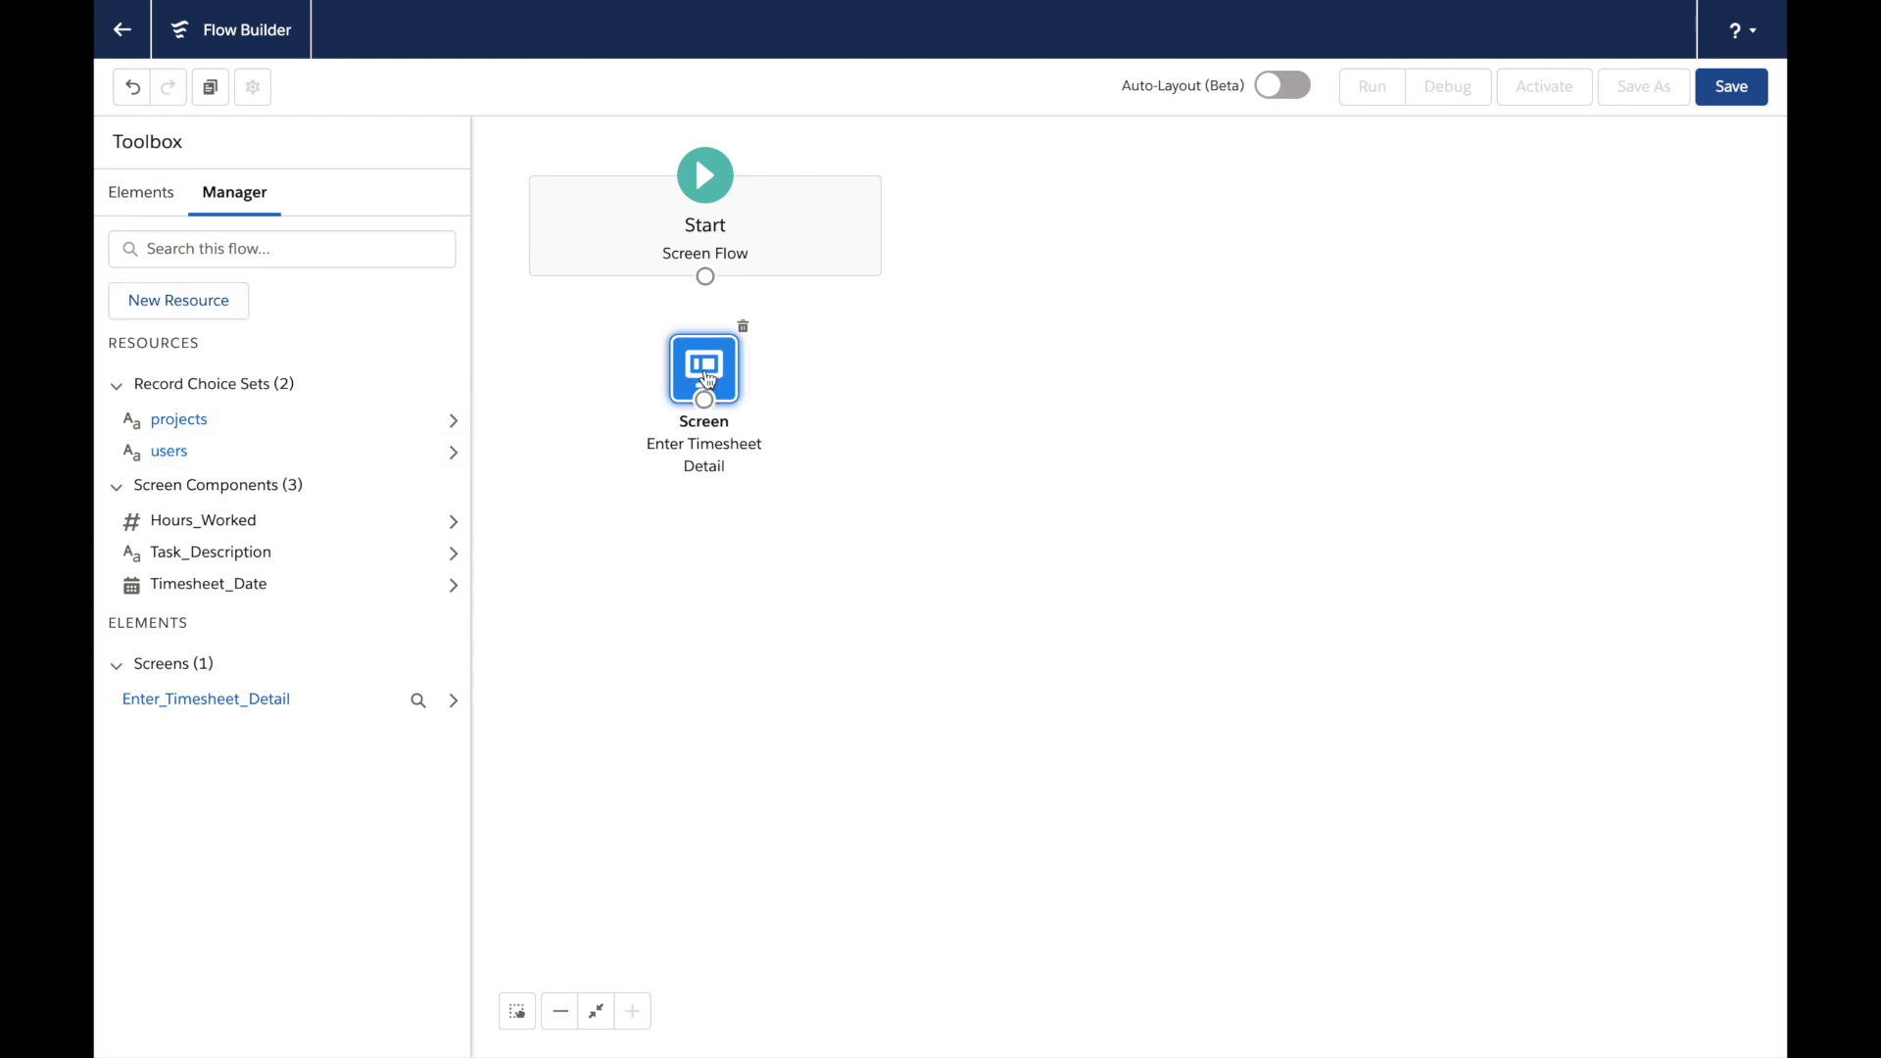
pyautogui.doubleClick(705, 370)
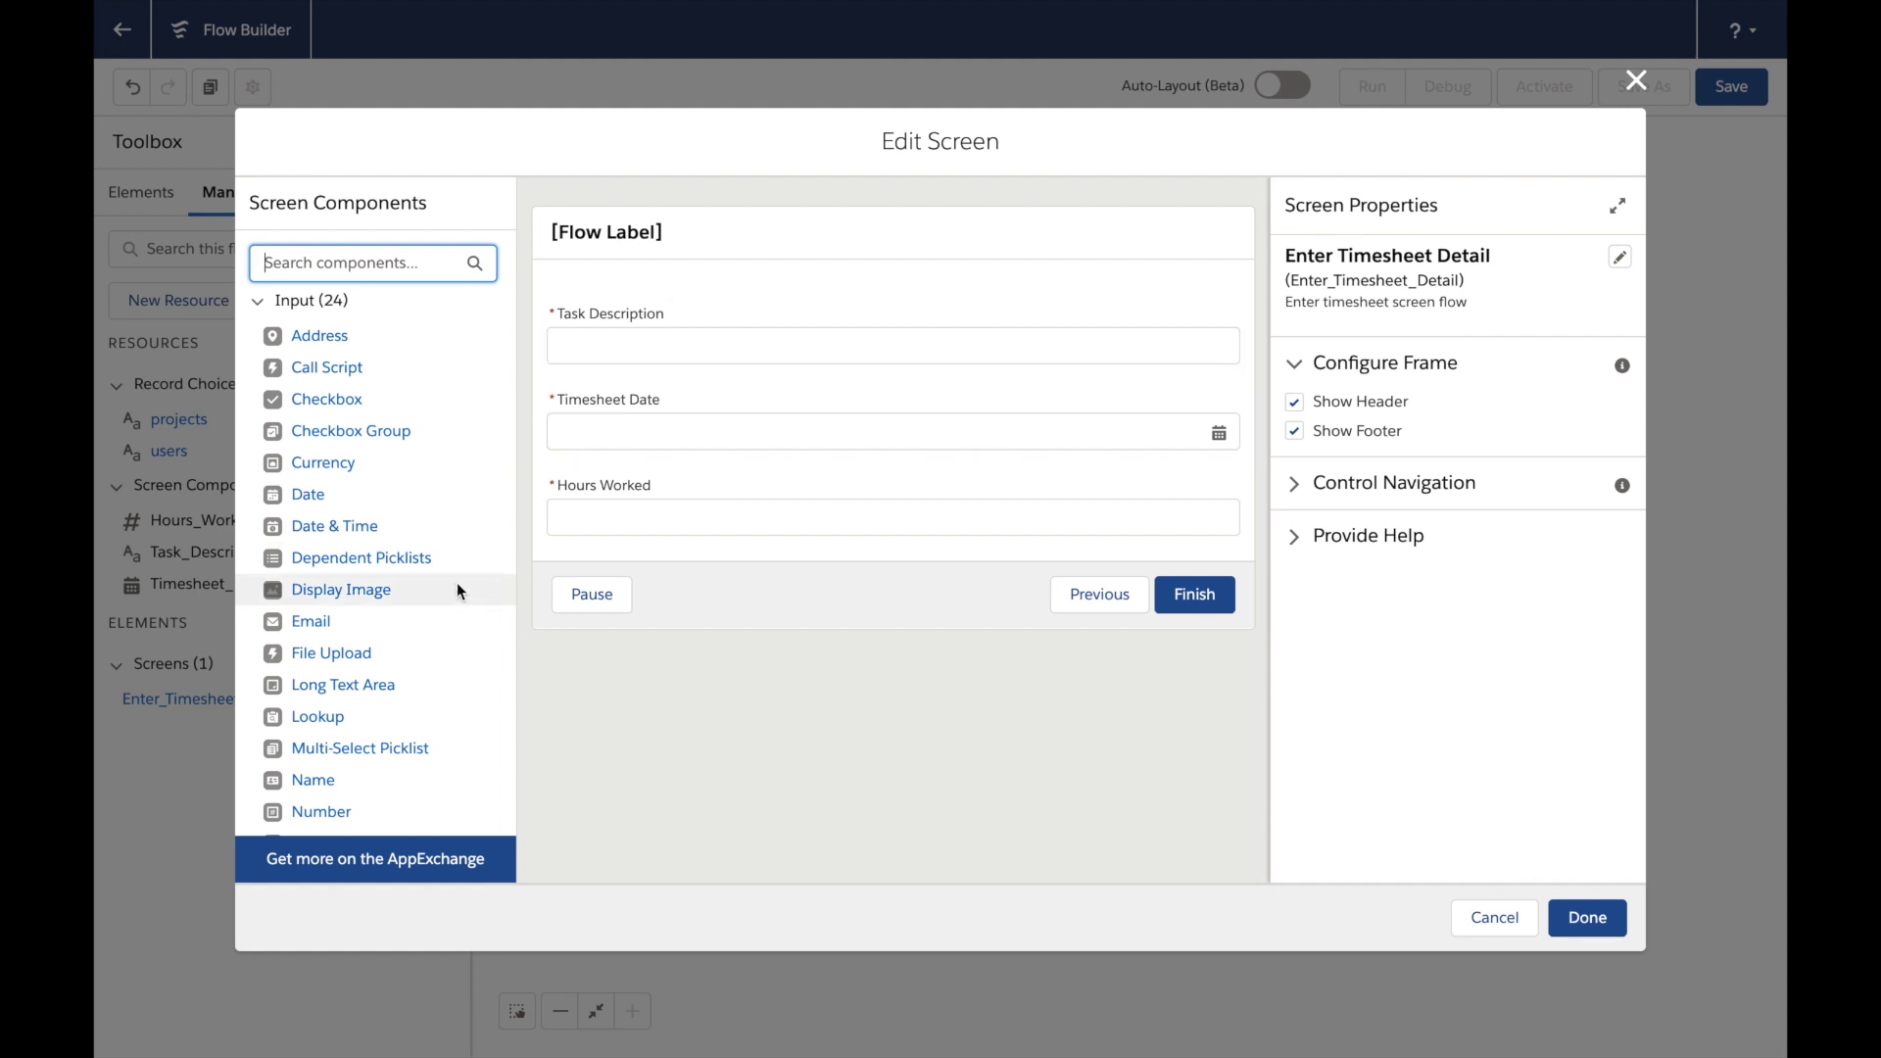
pyautogui.scroll(-3, 457, 589)
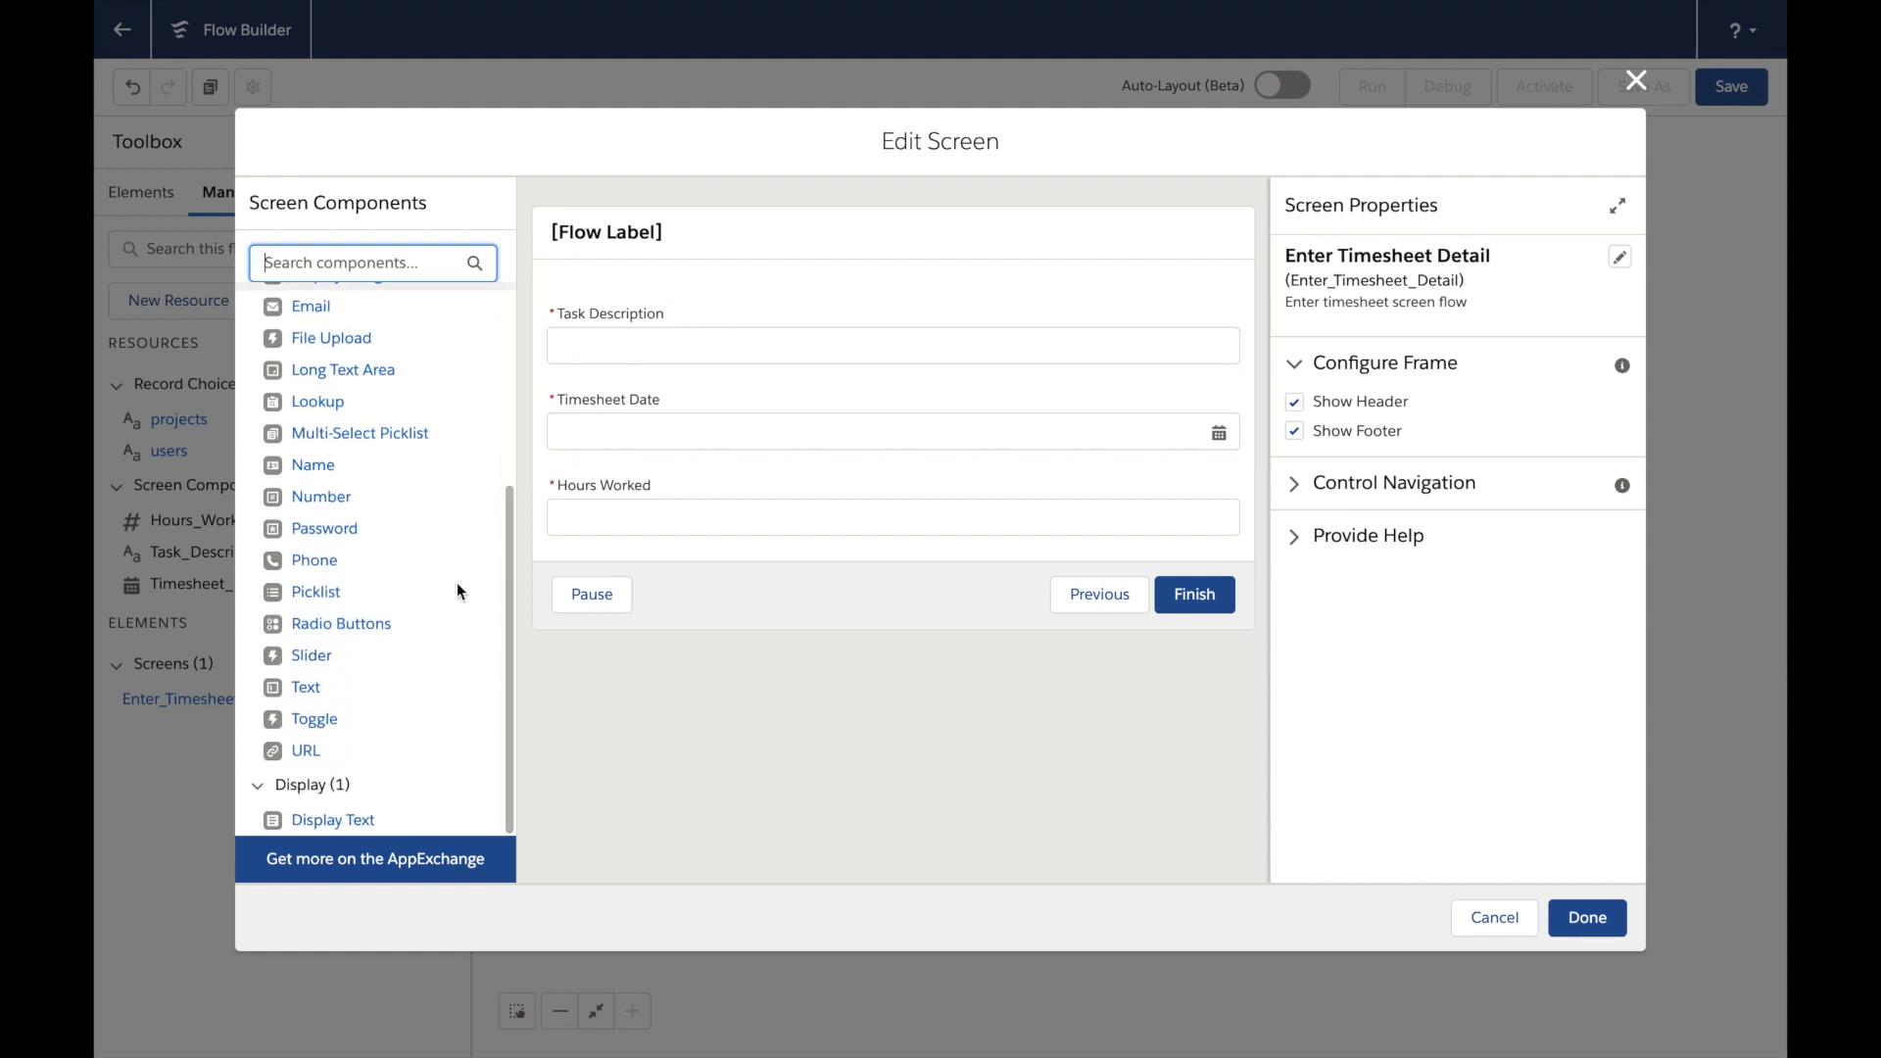
pyautogui.click(314, 593)
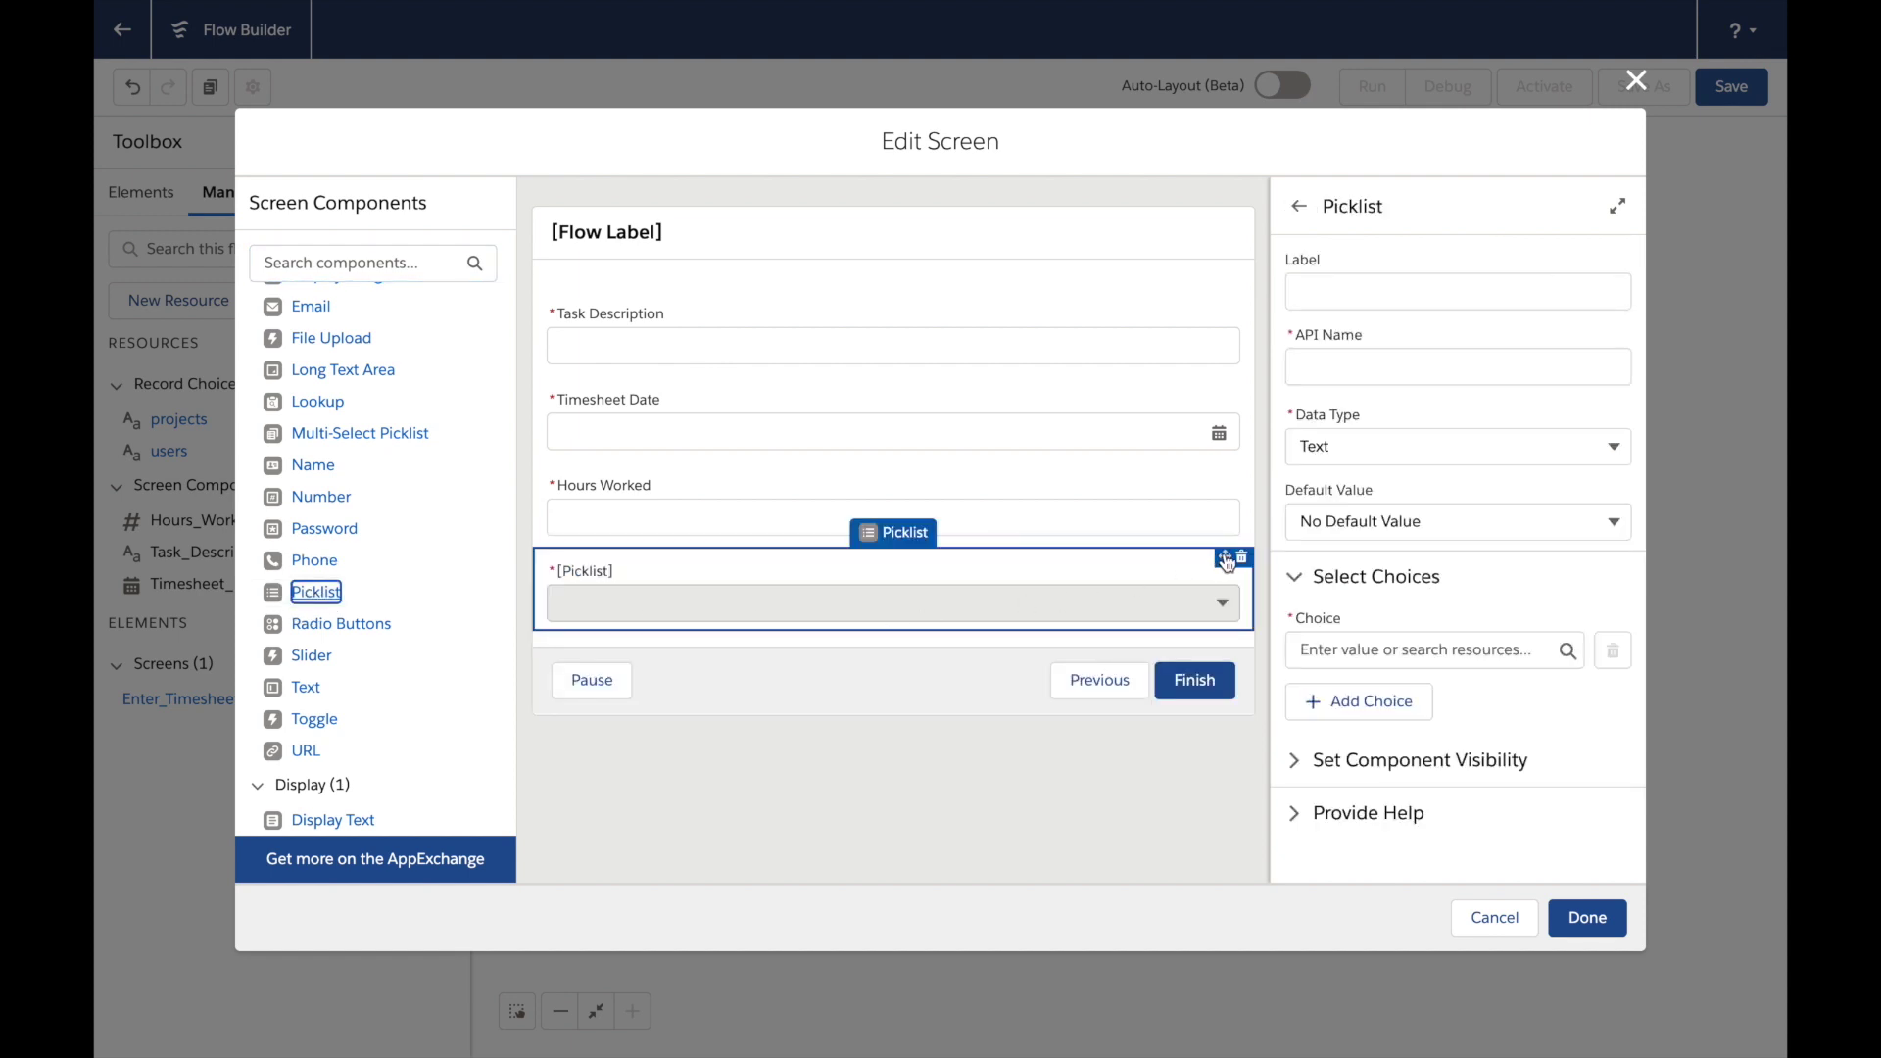
pyautogui.moveTo(1224, 557); pyautogui.dragTo(1237, 311)
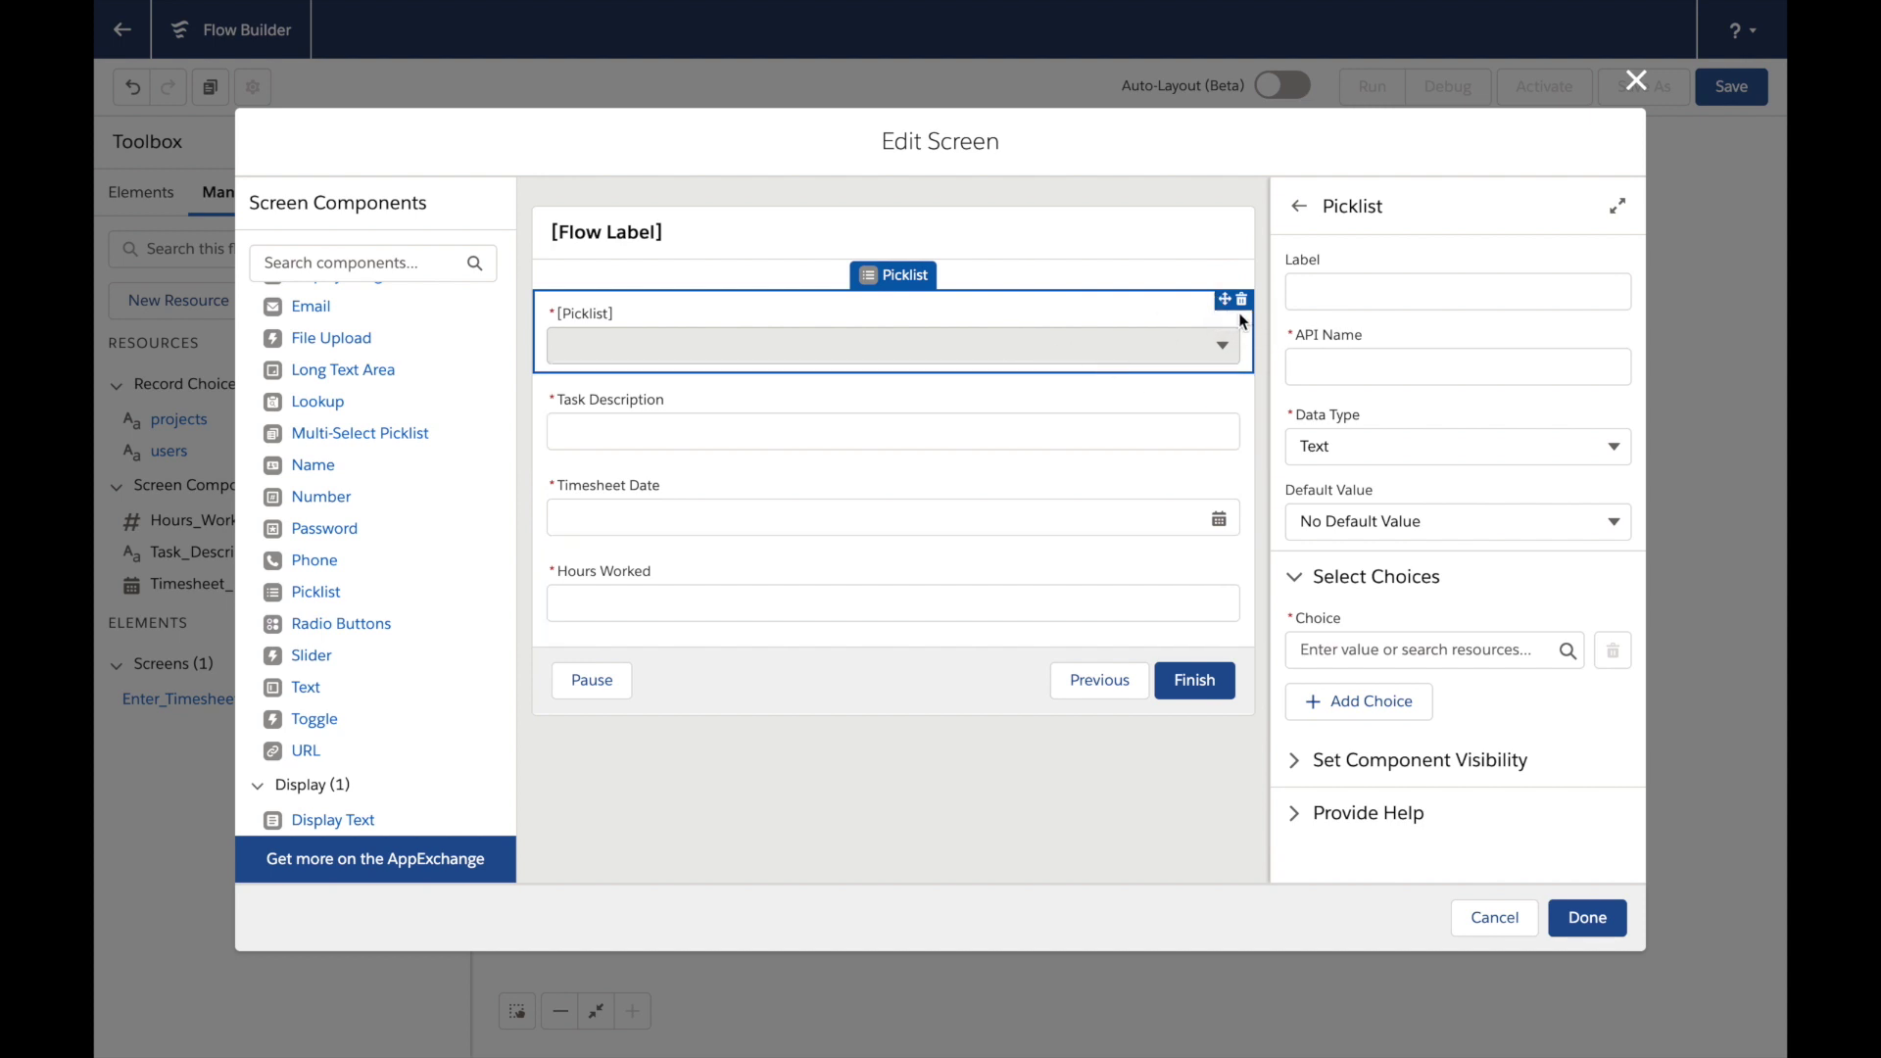
# Label the new picklist Project and use the projects record choice set as its choices
pyautogui.click(1399, 296)
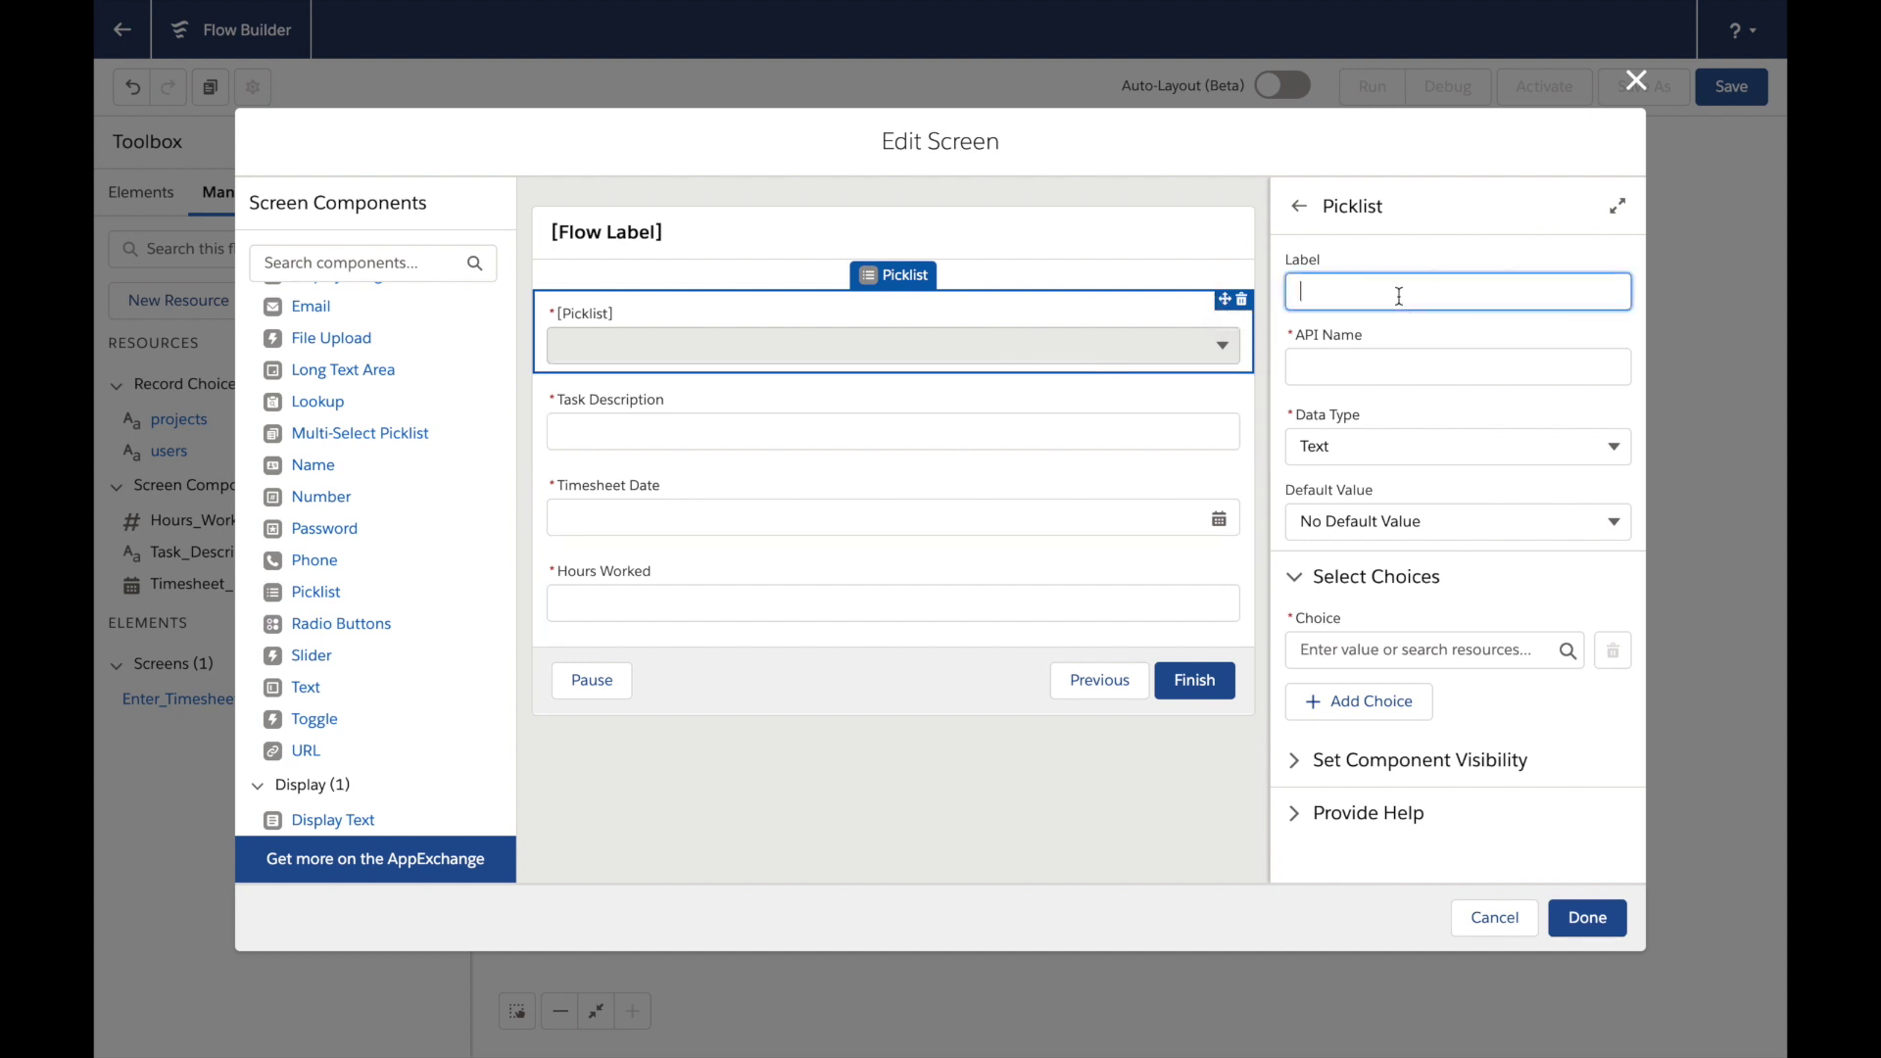
pyautogui.write('Project')
pyautogui.press('Tab')
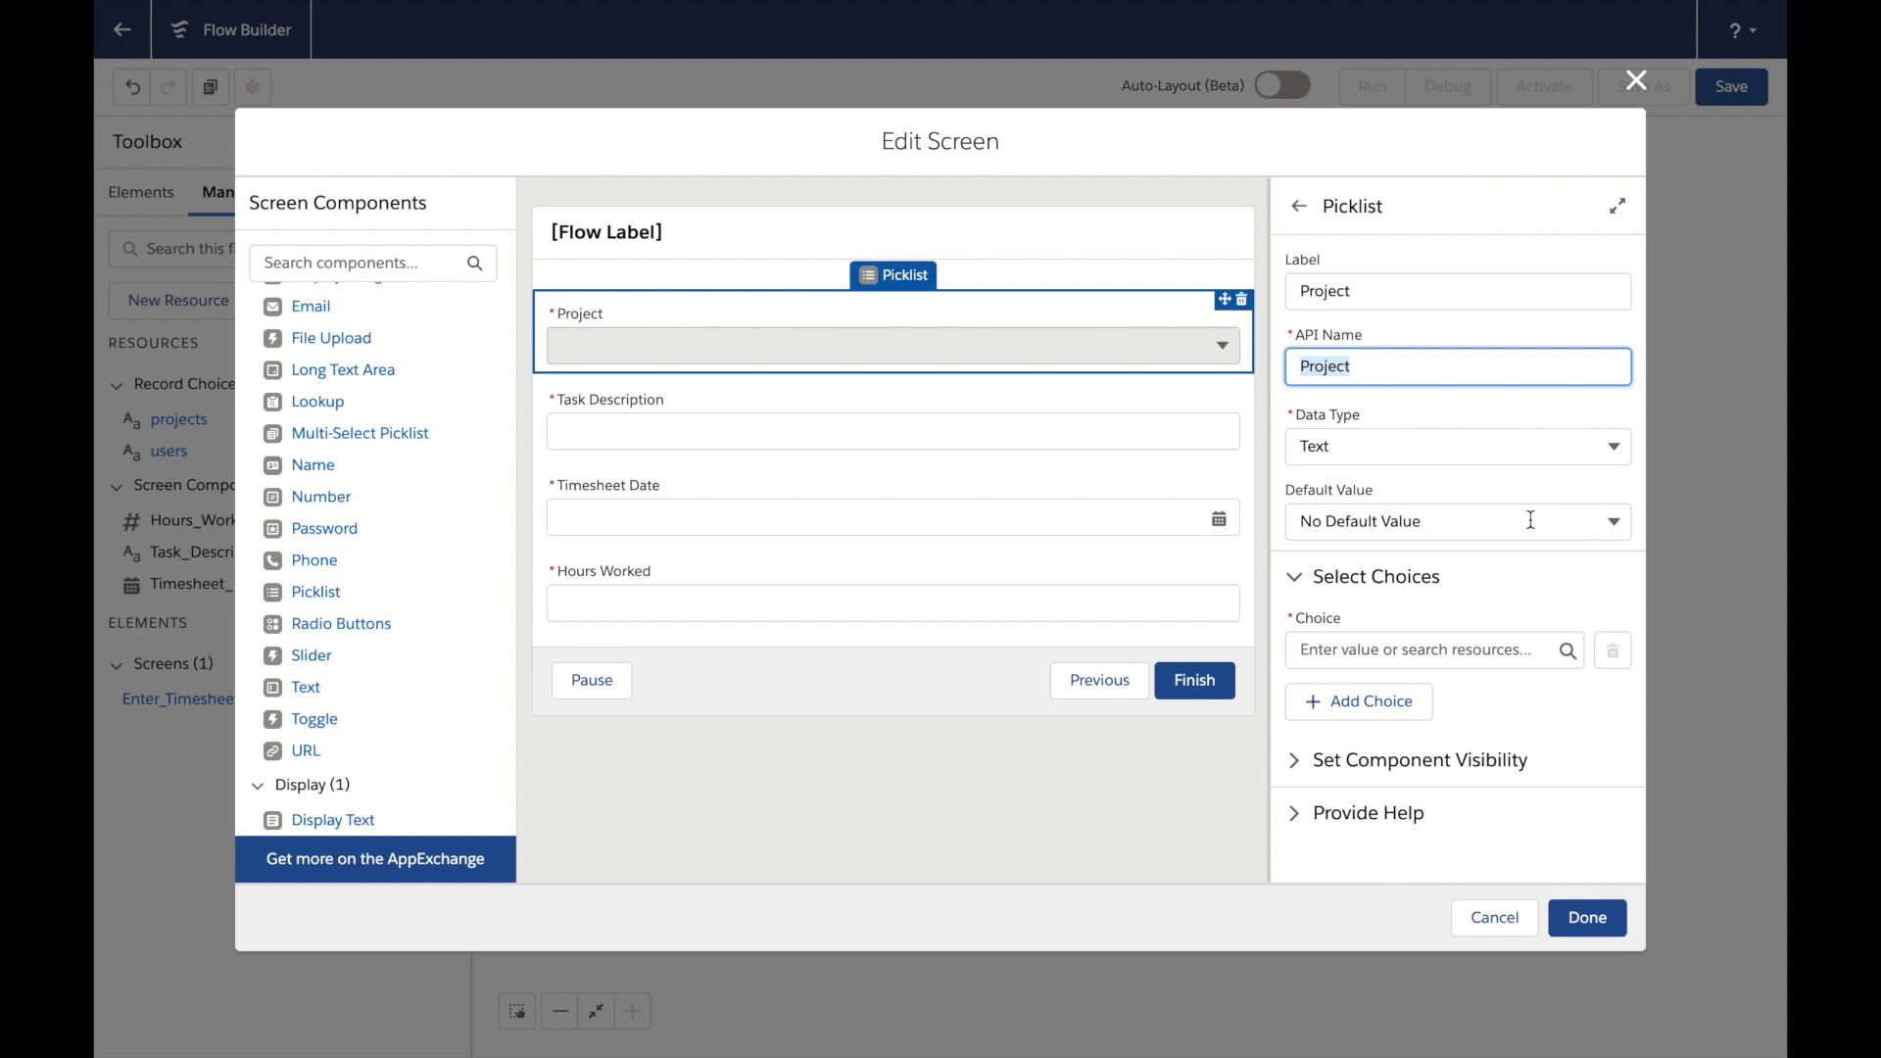
pyautogui.click(1373, 648)
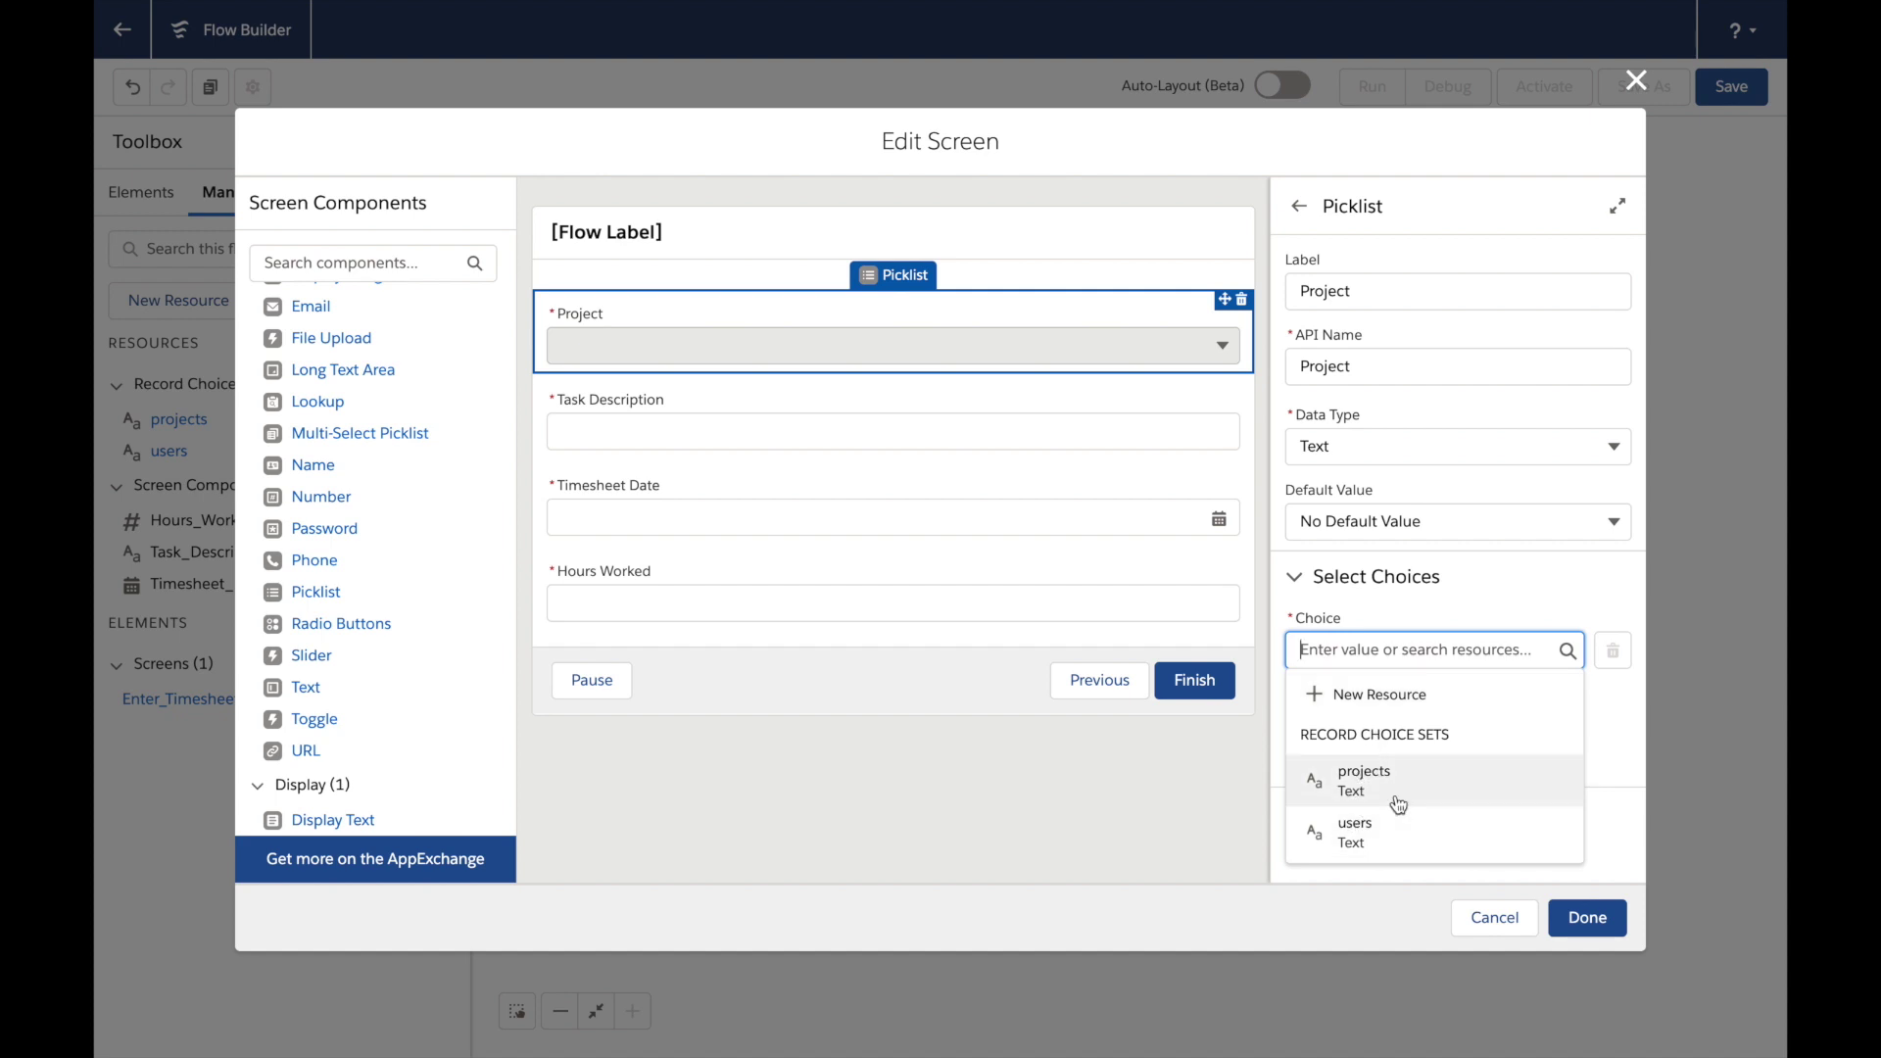
pyautogui.click(1369, 785)
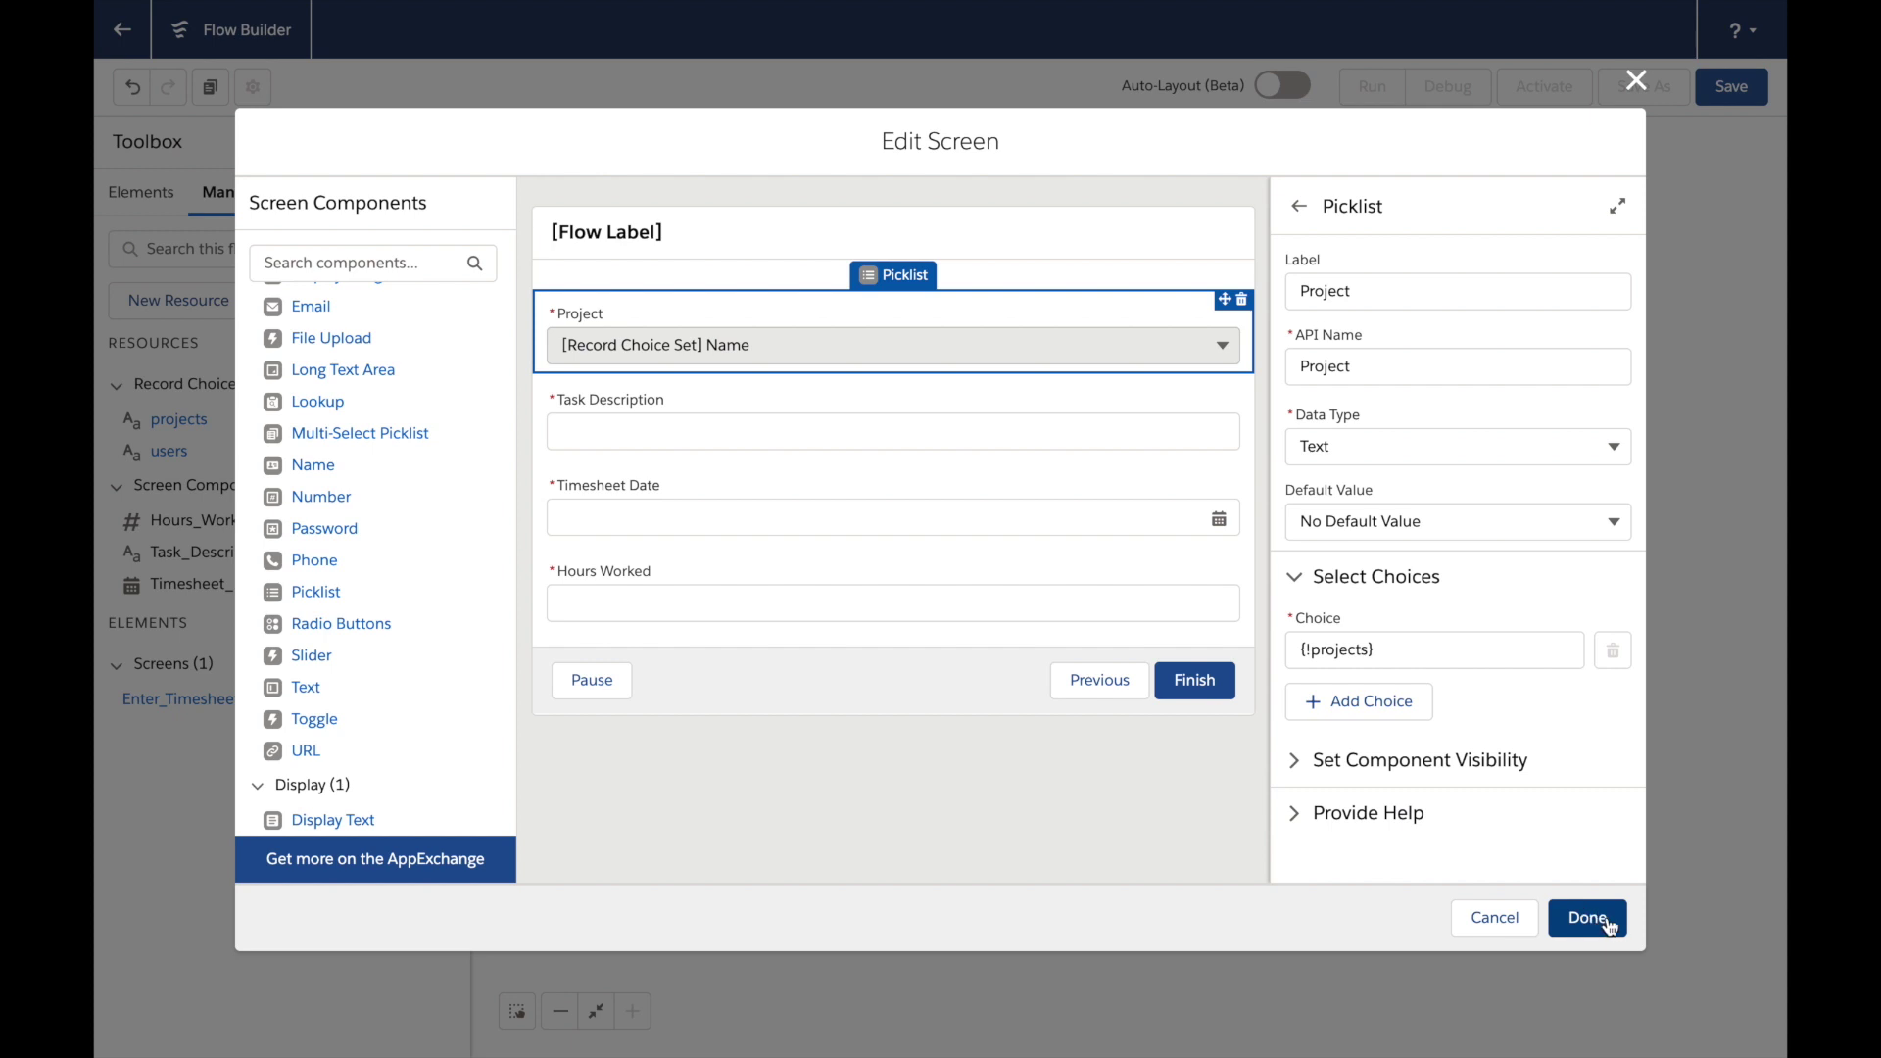
pyautogui.click(1025, 756)
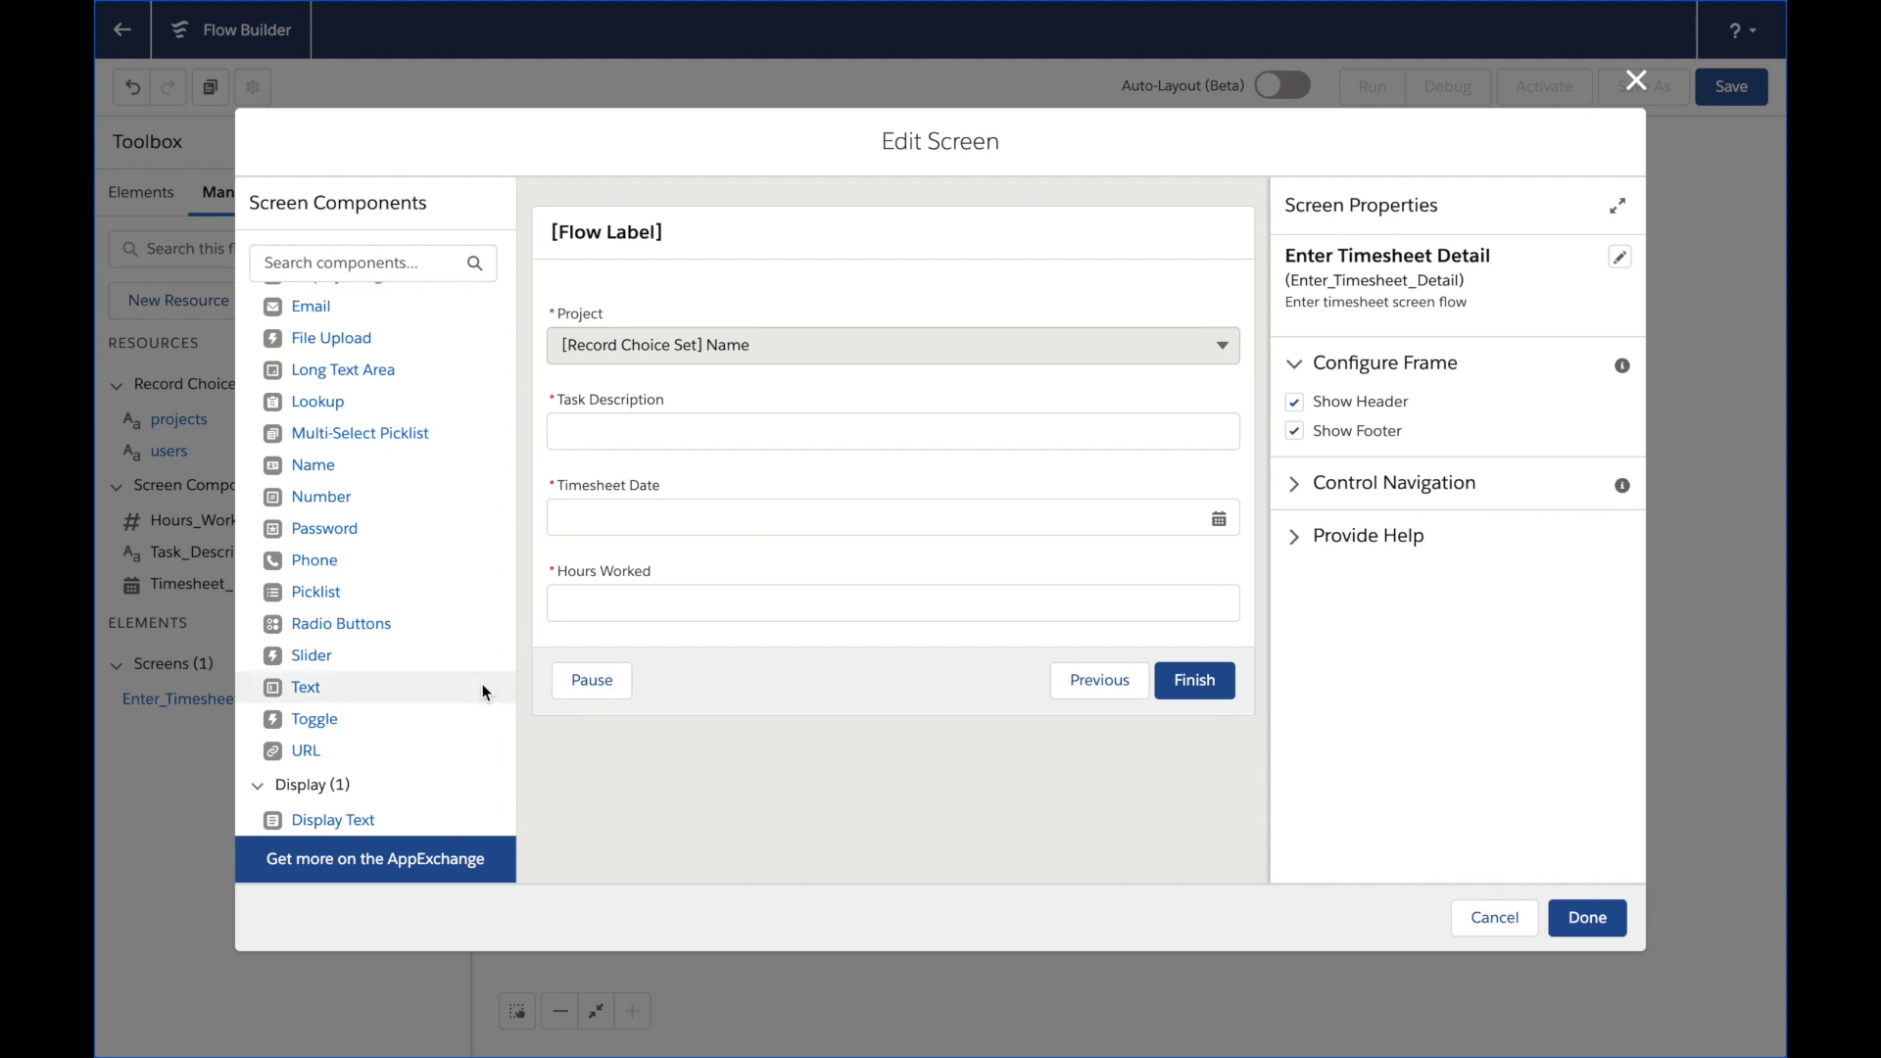
# Add a second Picklist component between Project and Task Description and label it Consultant
pyautogui.click(317, 591)
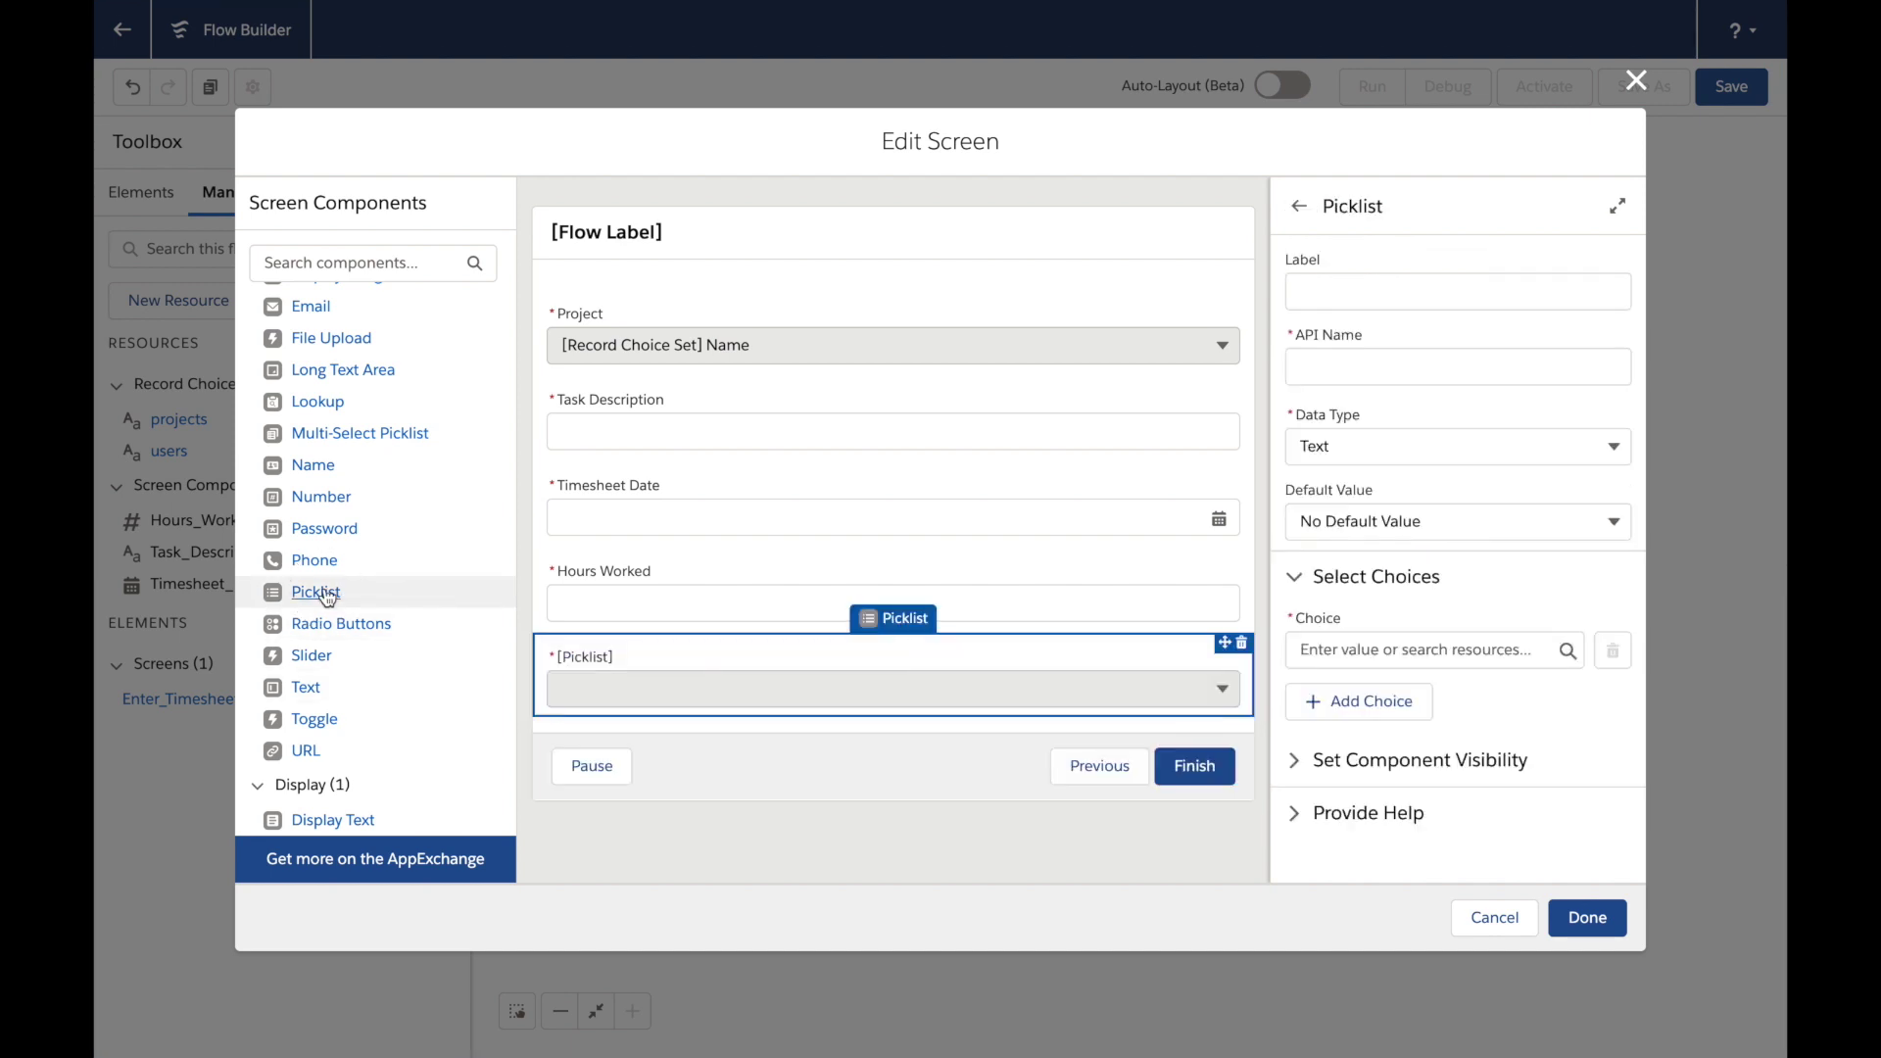
pyautogui.moveTo(1229, 642); pyautogui.dragTo(1215, 383)
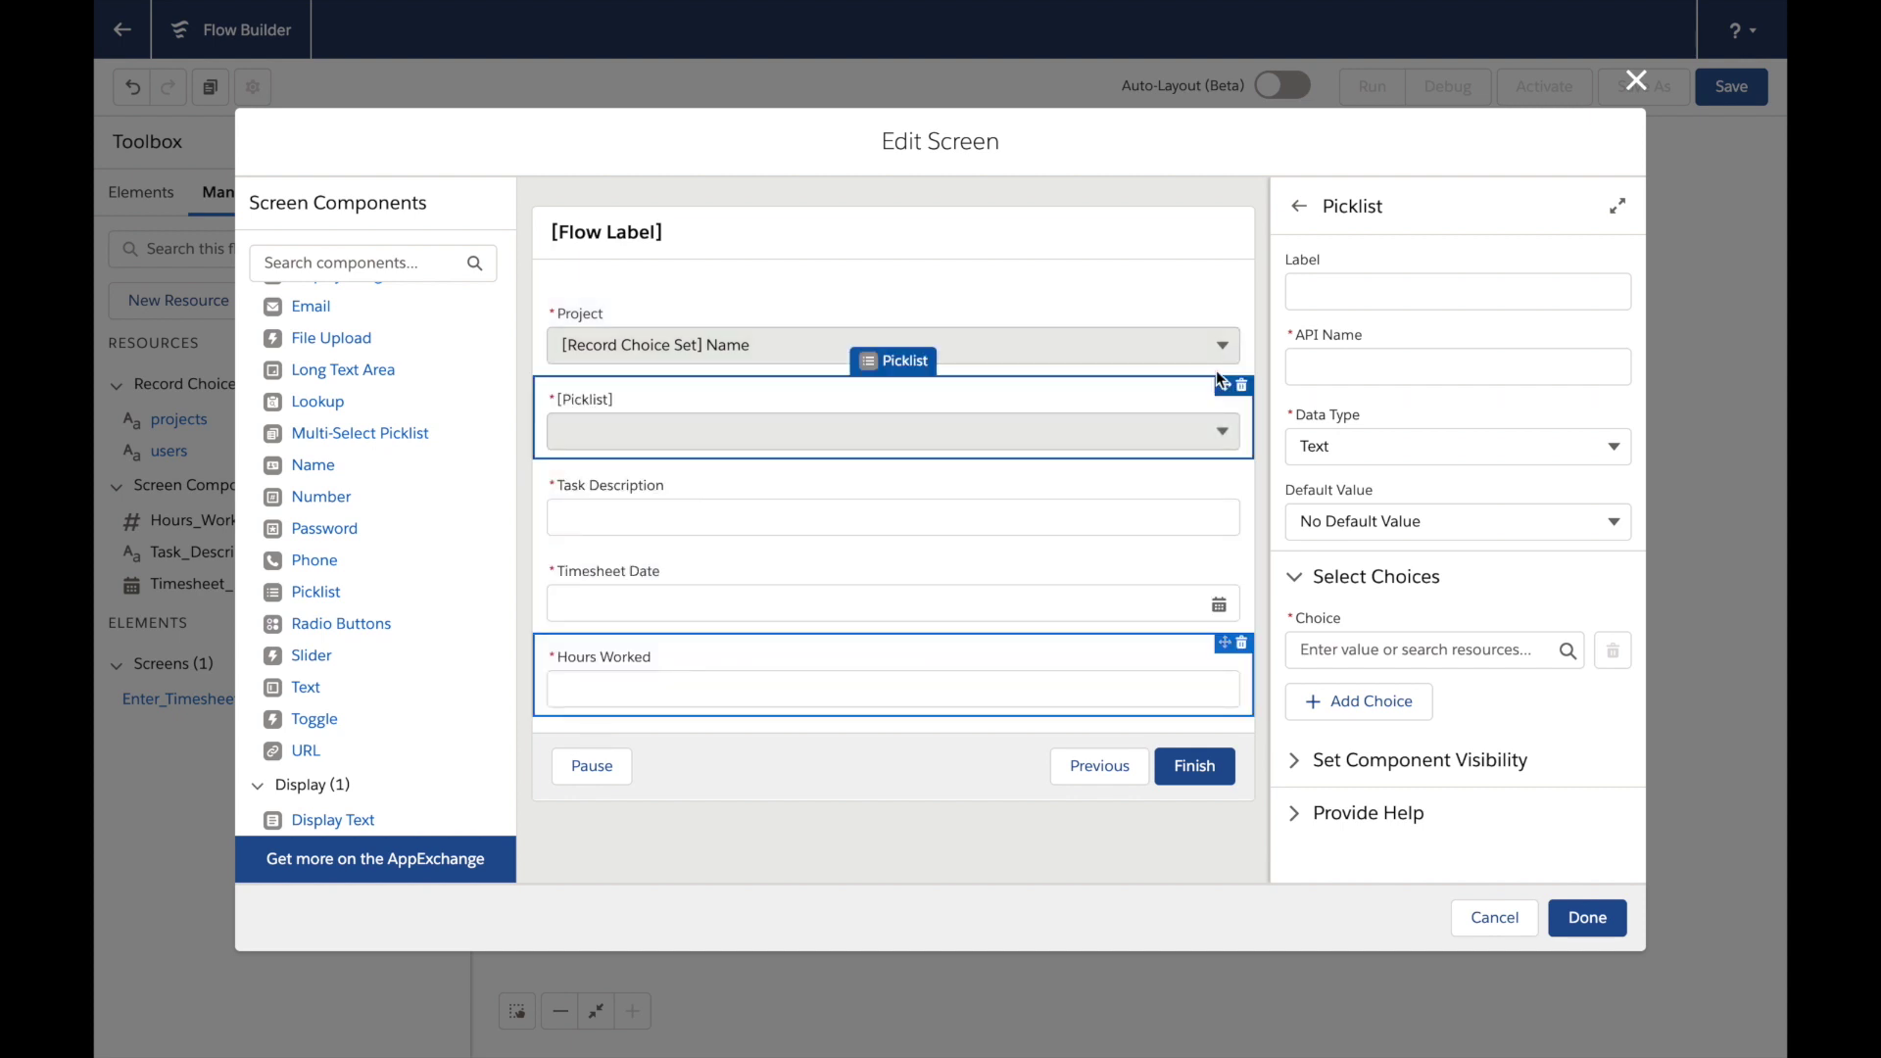
pyautogui.click(1383, 286)
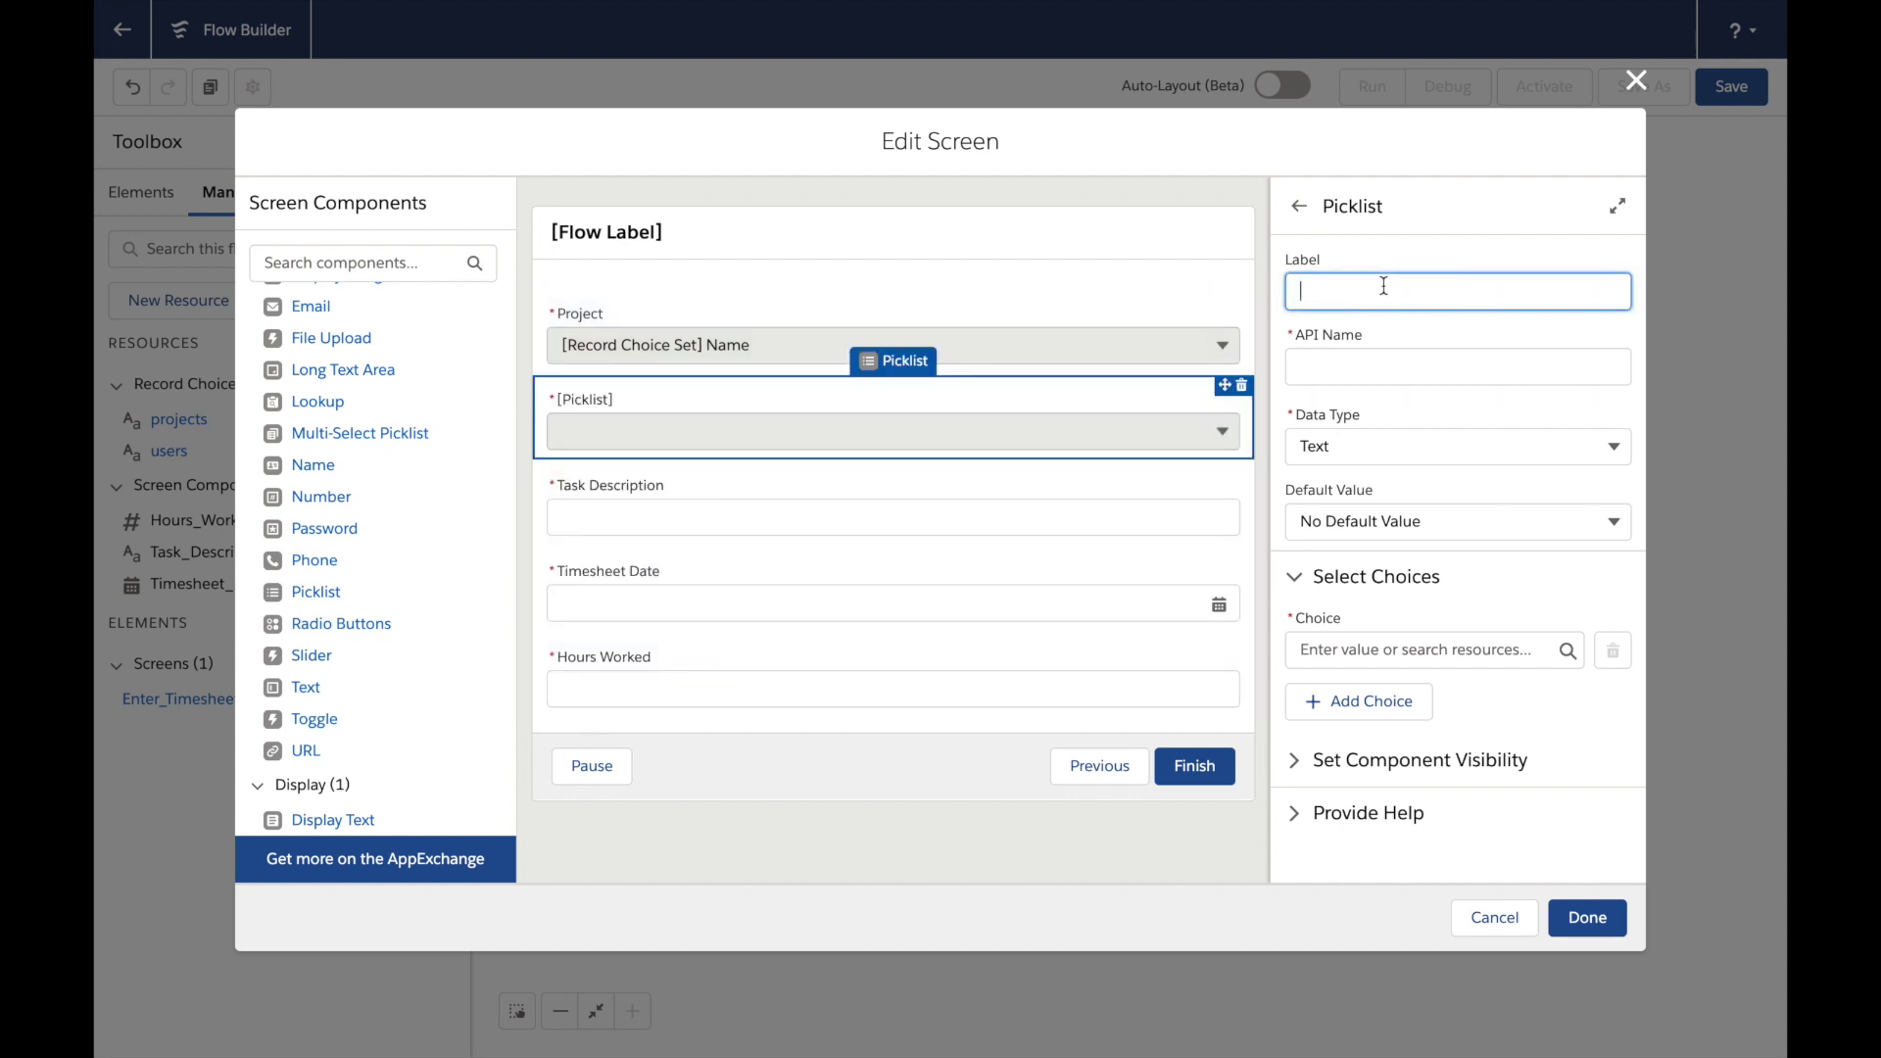
pyautogui.write('Consultant')
pyautogui.press('Tab')
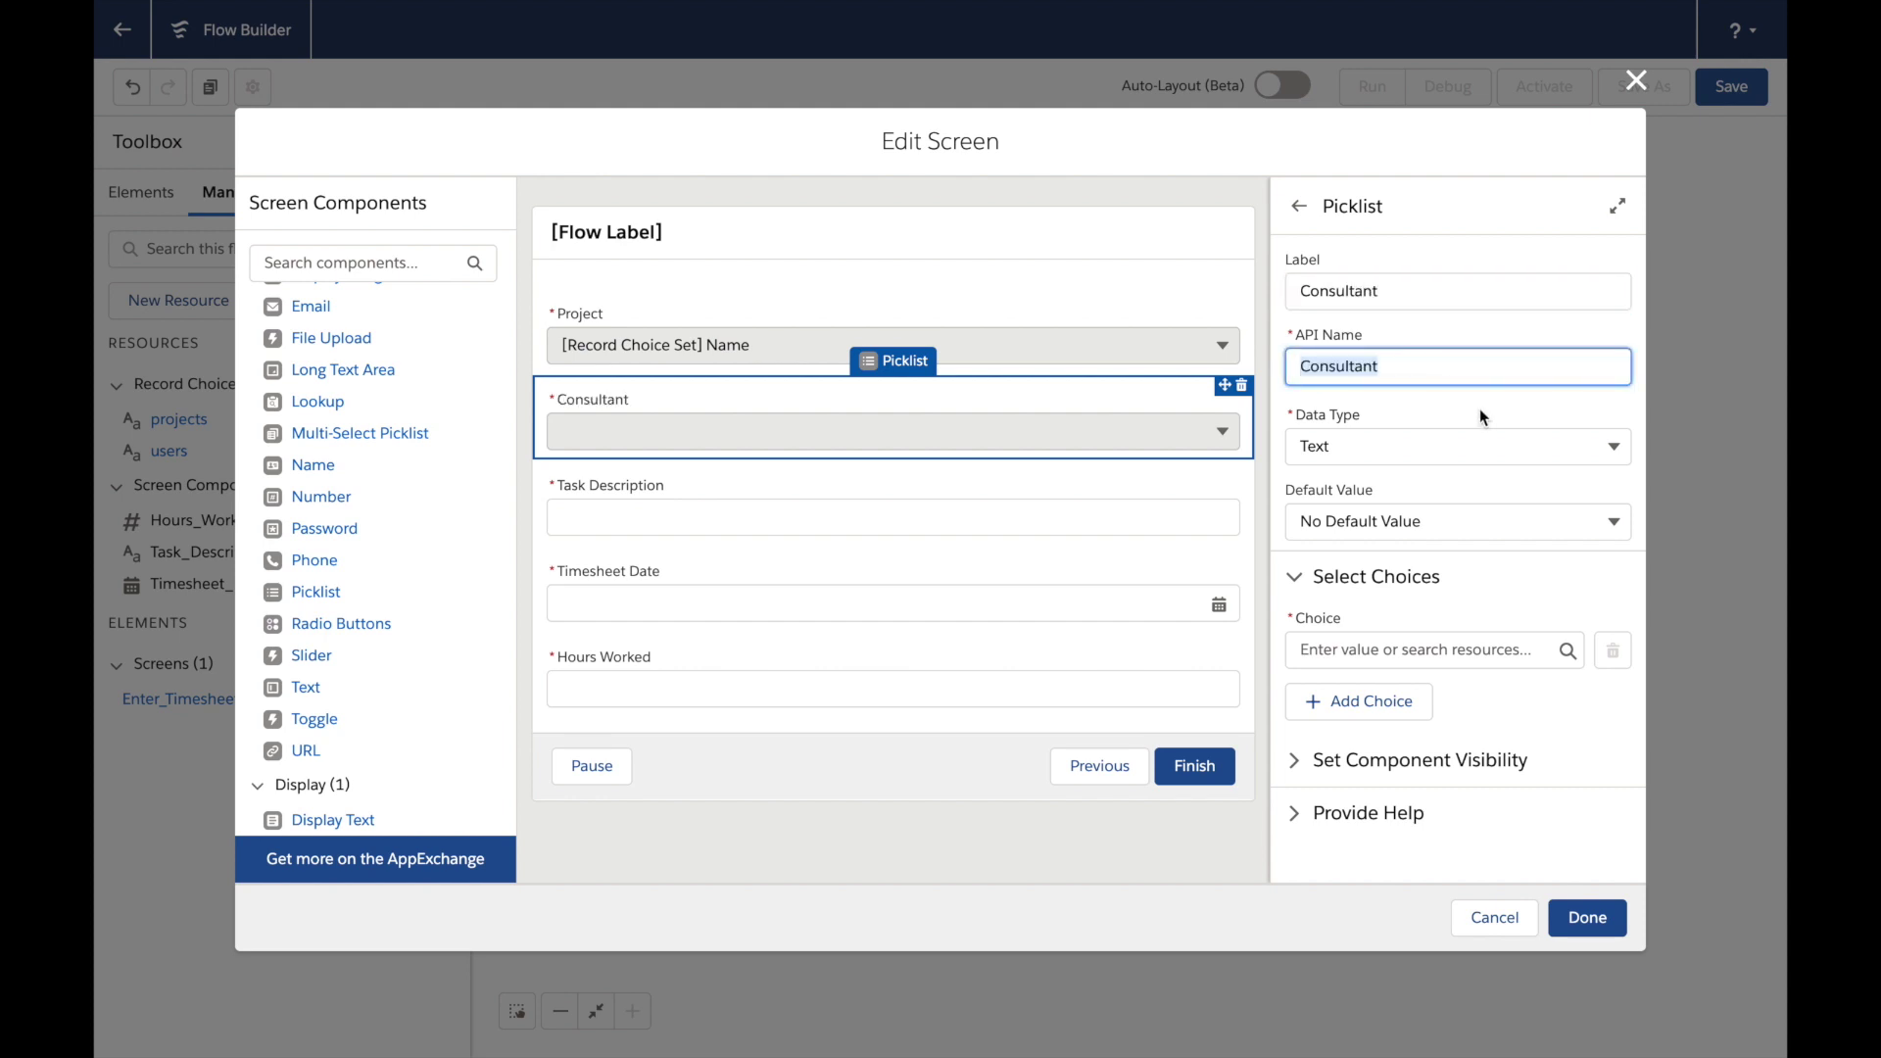
# Use the users record choice set as the Consultant picklist's choices and finish editing the screen
pyautogui.click(1360, 647)
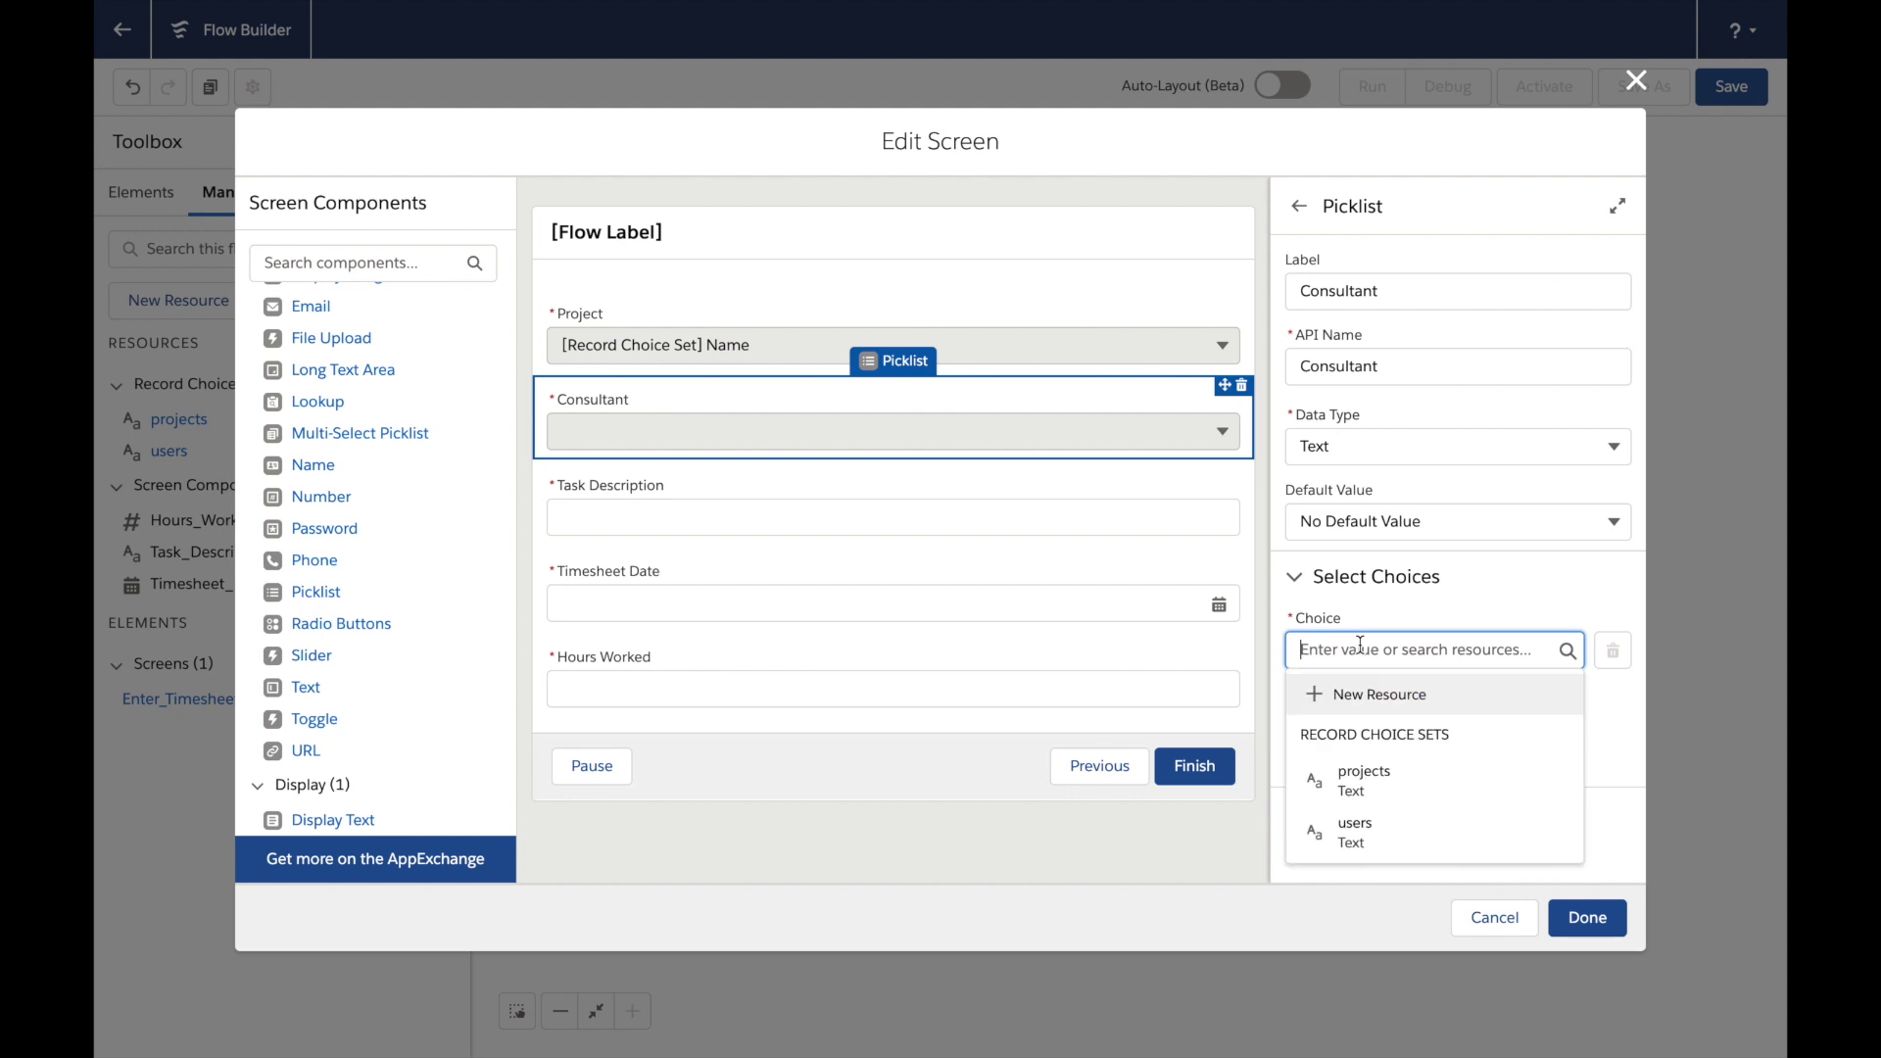
pyautogui.click(1362, 833)
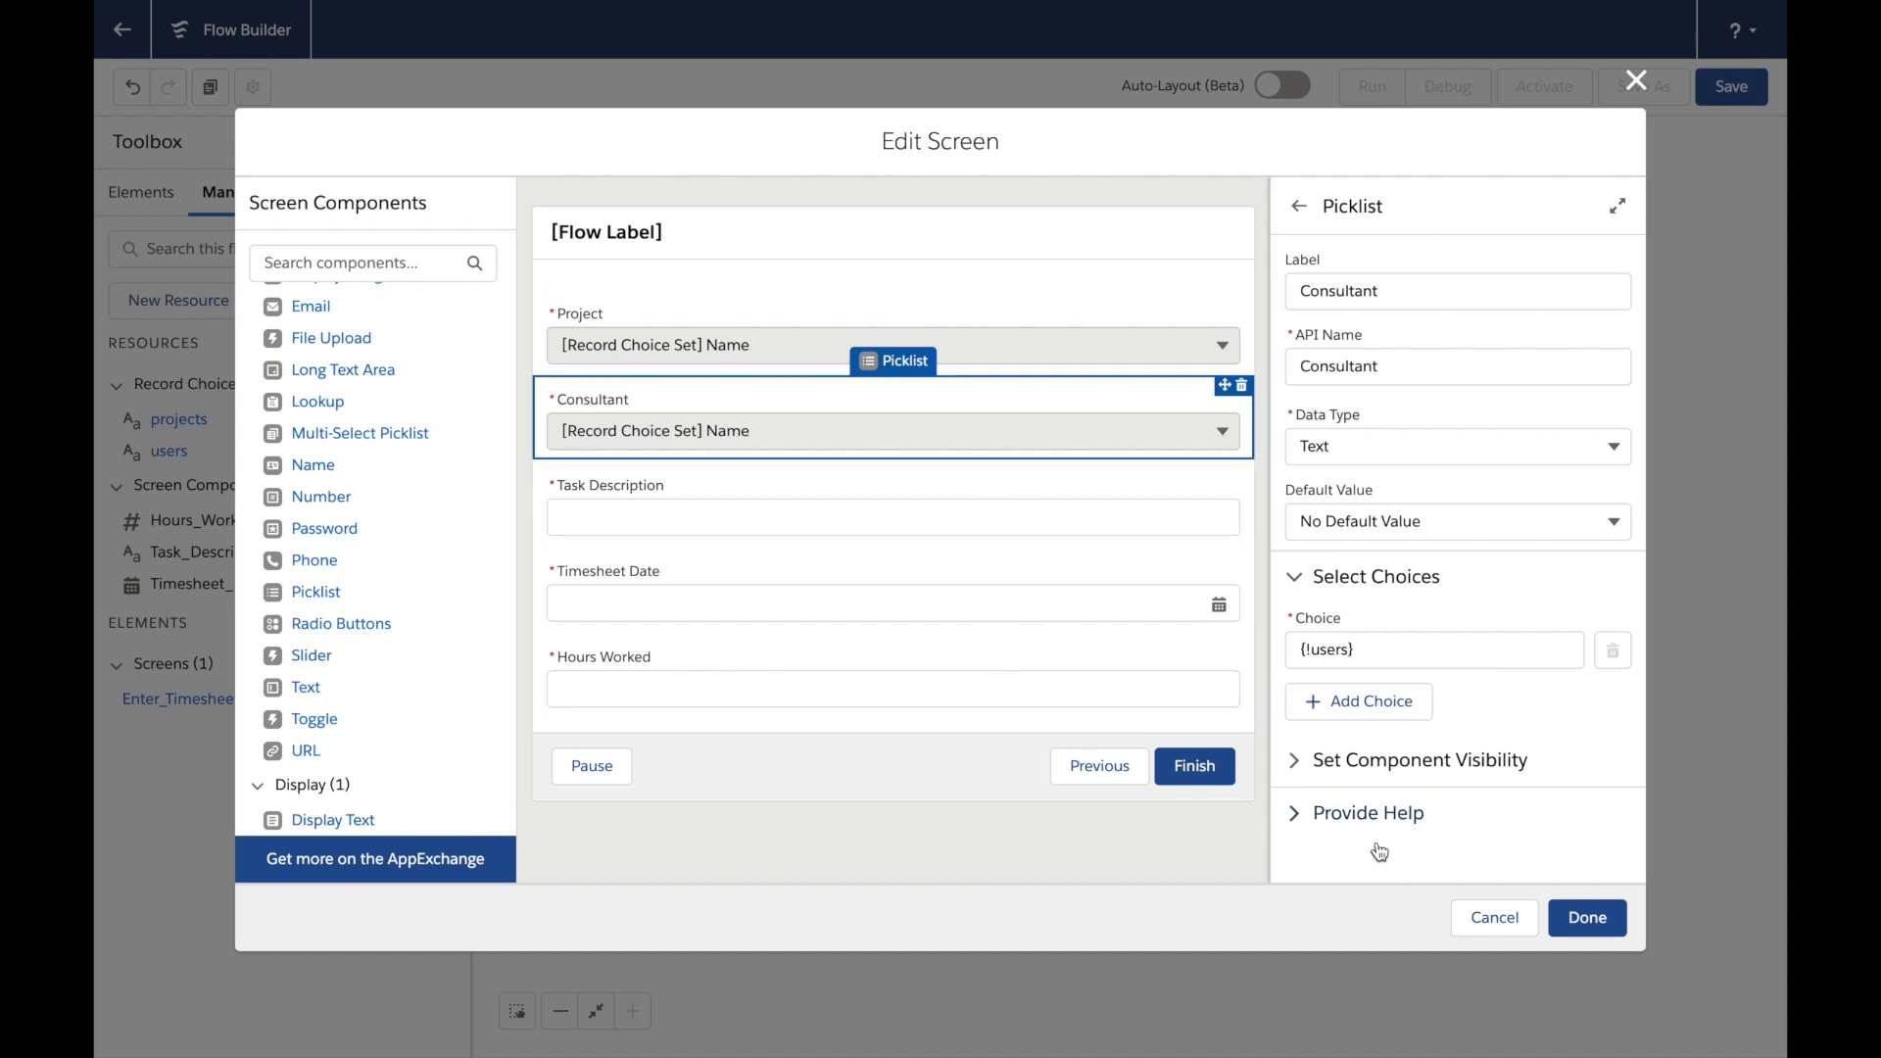
pyautogui.click(1600, 919)
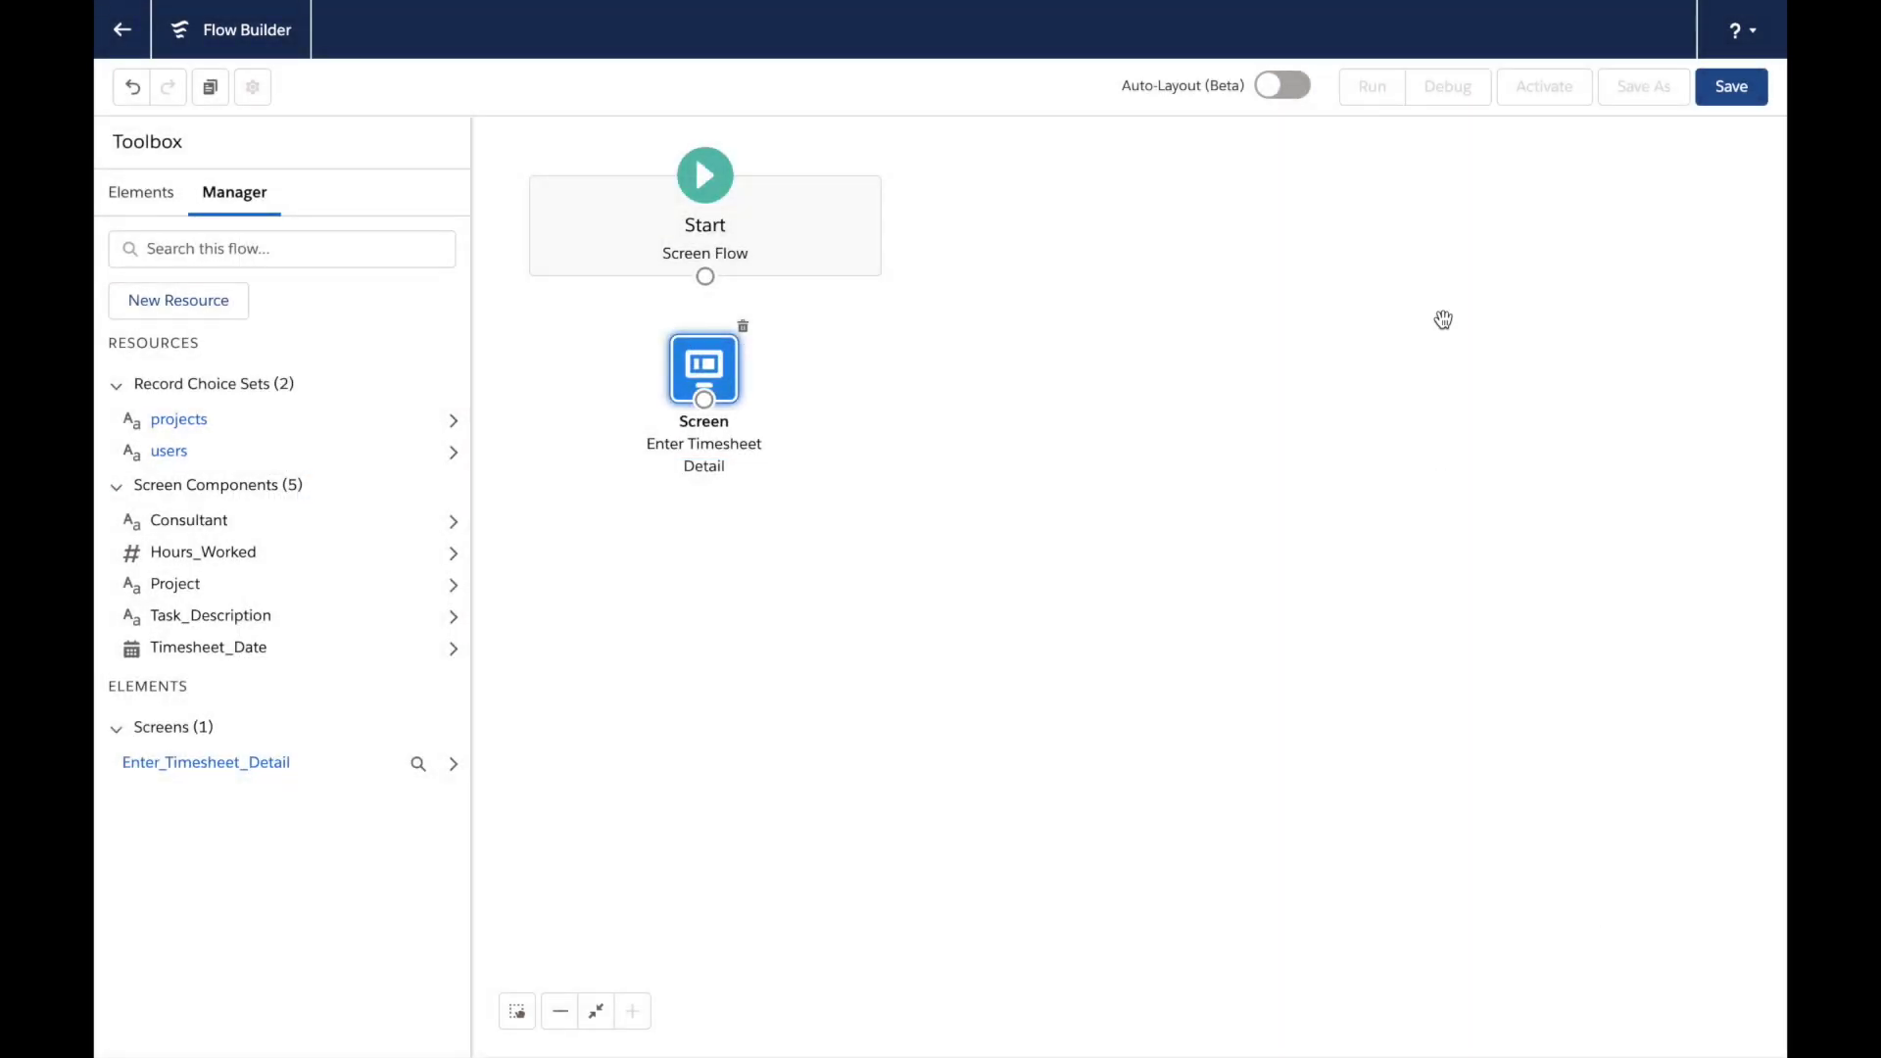
# Start saving the flow with the label Timesheet Flow and the API name Timesheet_Flow
pyautogui.click(1749, 90)
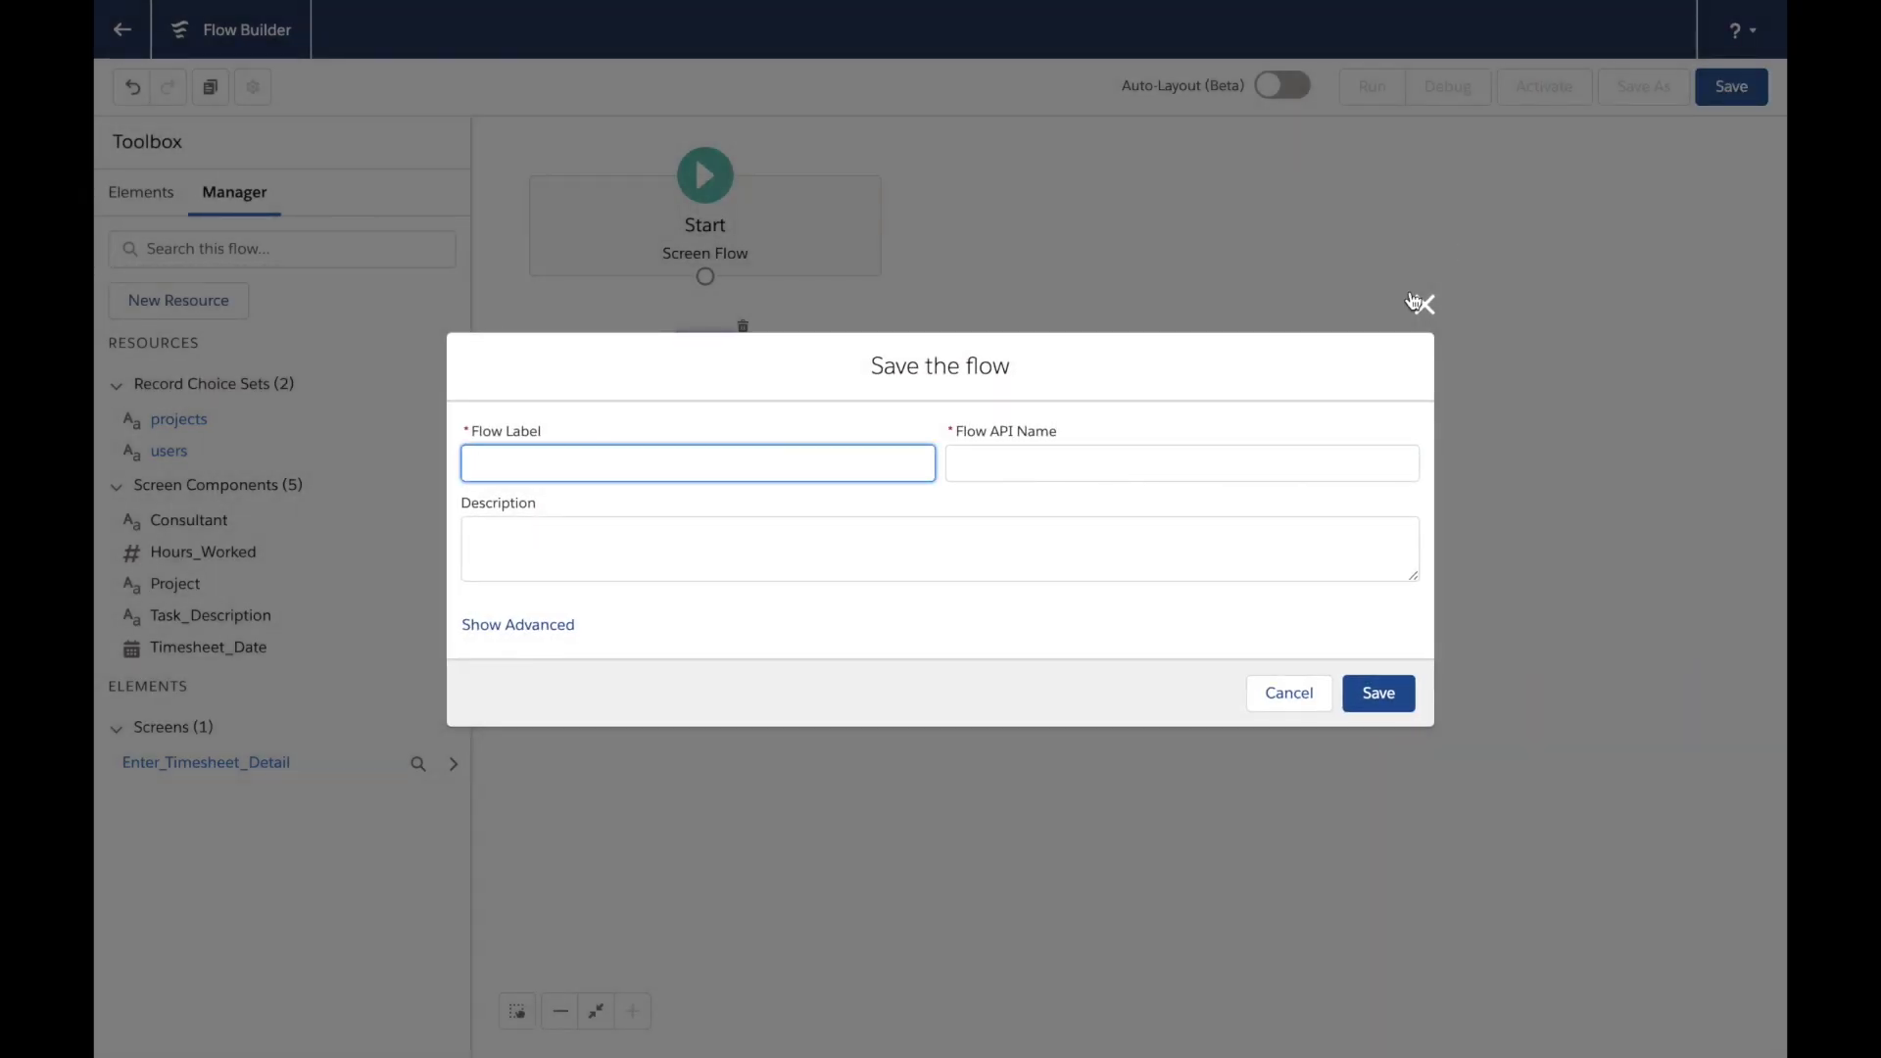
pyautogui.write('Timesheet Flow')
pyautogui.press('Tab')
pyautogui.press('Tab')
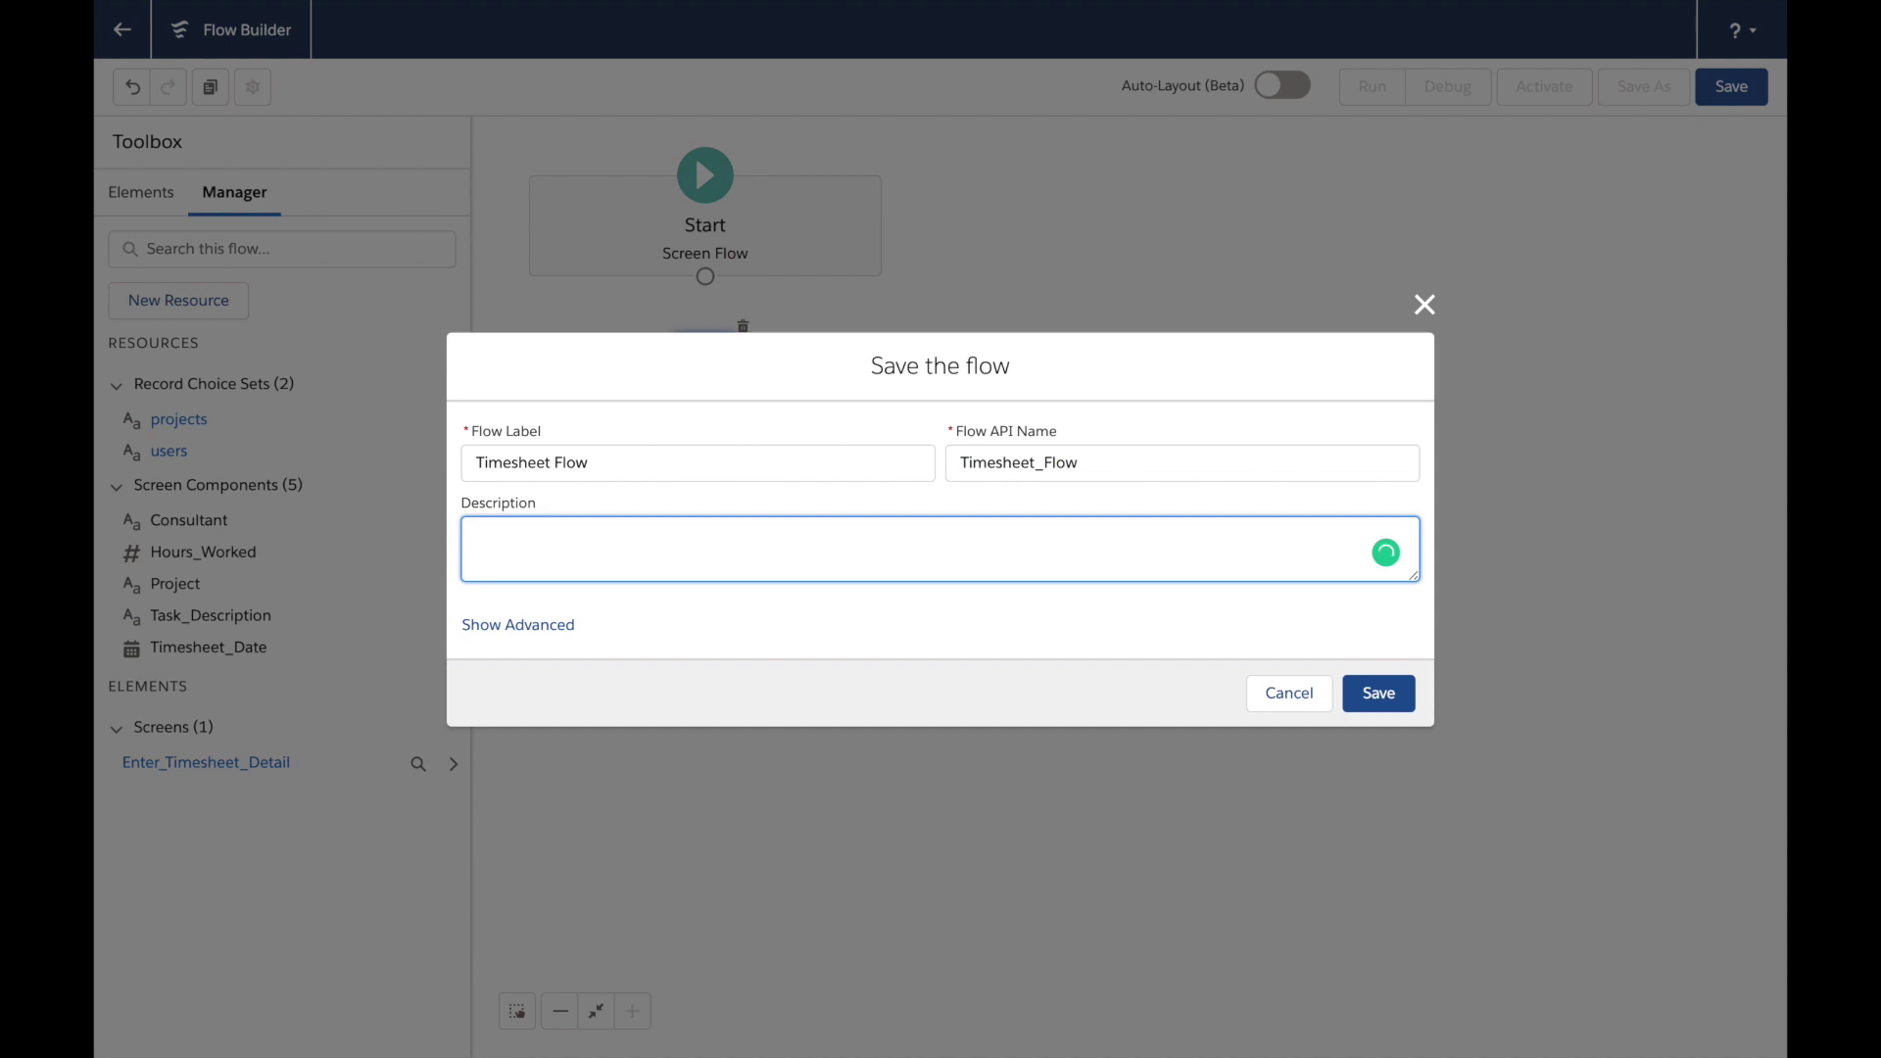
# Enter the description "Screen flow that prompts timesheet details and creates timesheet." and save the flow
pyautogui.write('Screen f')
pyautogui.write('low t')
pyautogui.write('hat promt')
pyautogui.write('pts ')
pyautogui.write('and')
pyautogui.press('BackSpace')
pyautogui.press('BackSpace')
pyautogui.write('detail')
pyautogui.press('BackSpace')
pyautogui.press('BackSpace')
pyautogui.press('BackSpace')
pyautogui.press('BackSpace')
pyautogui.press('BackSpace')
pyautogui.press('BackSpace')
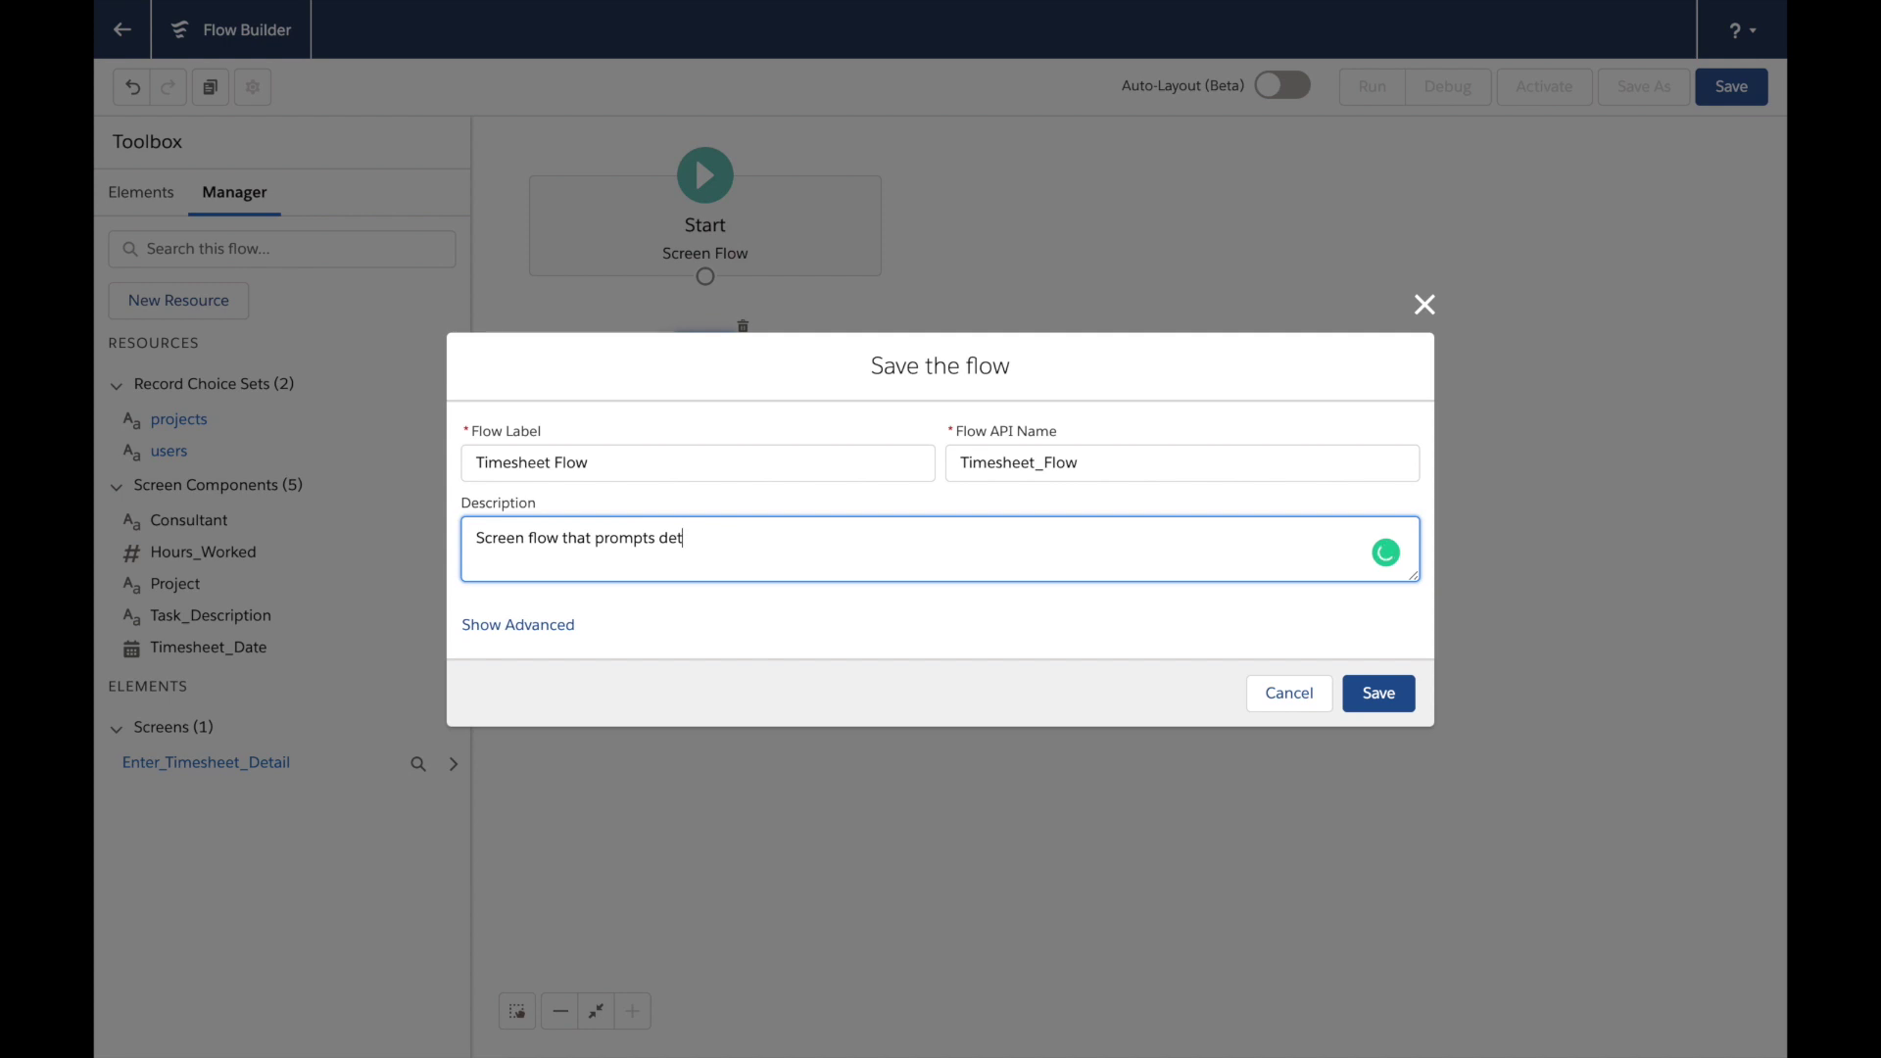
pyautogui.write('timesheet details and create')
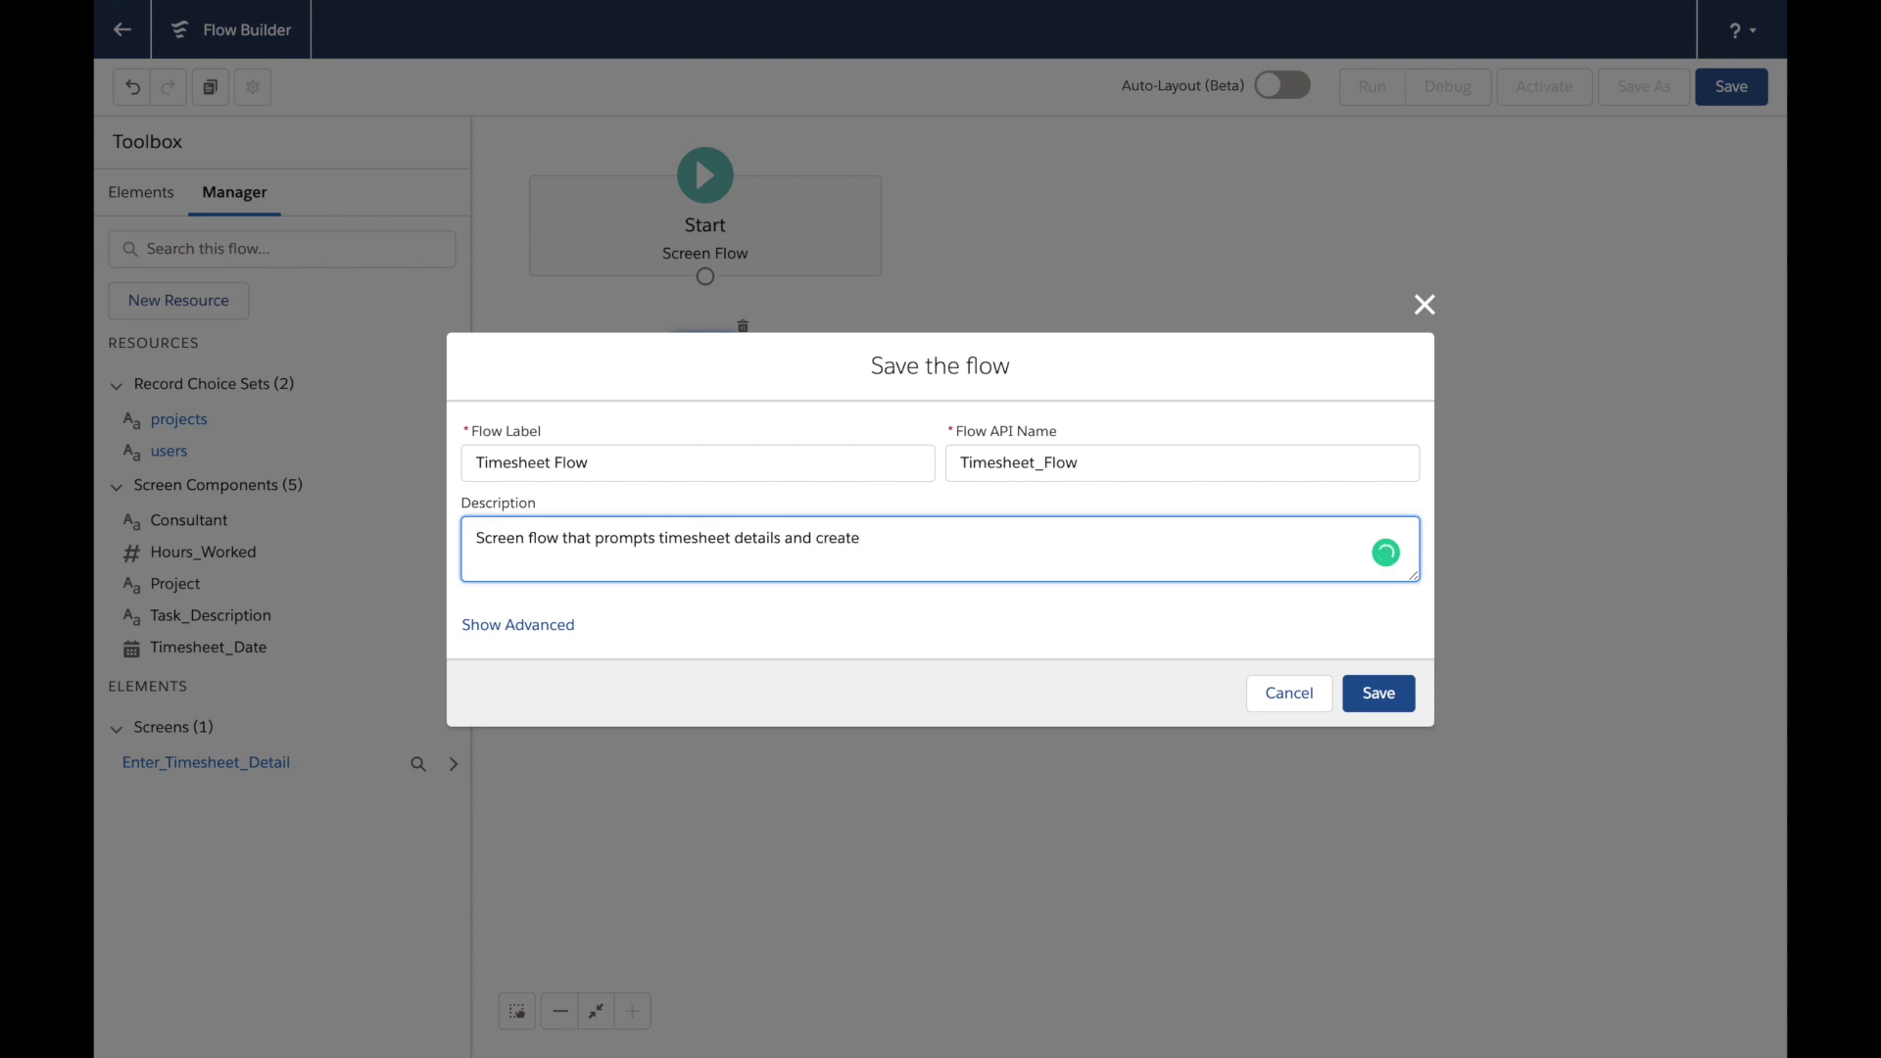
pyautogui.write('s timesheet.')
pyautogui.click(1395, 689)
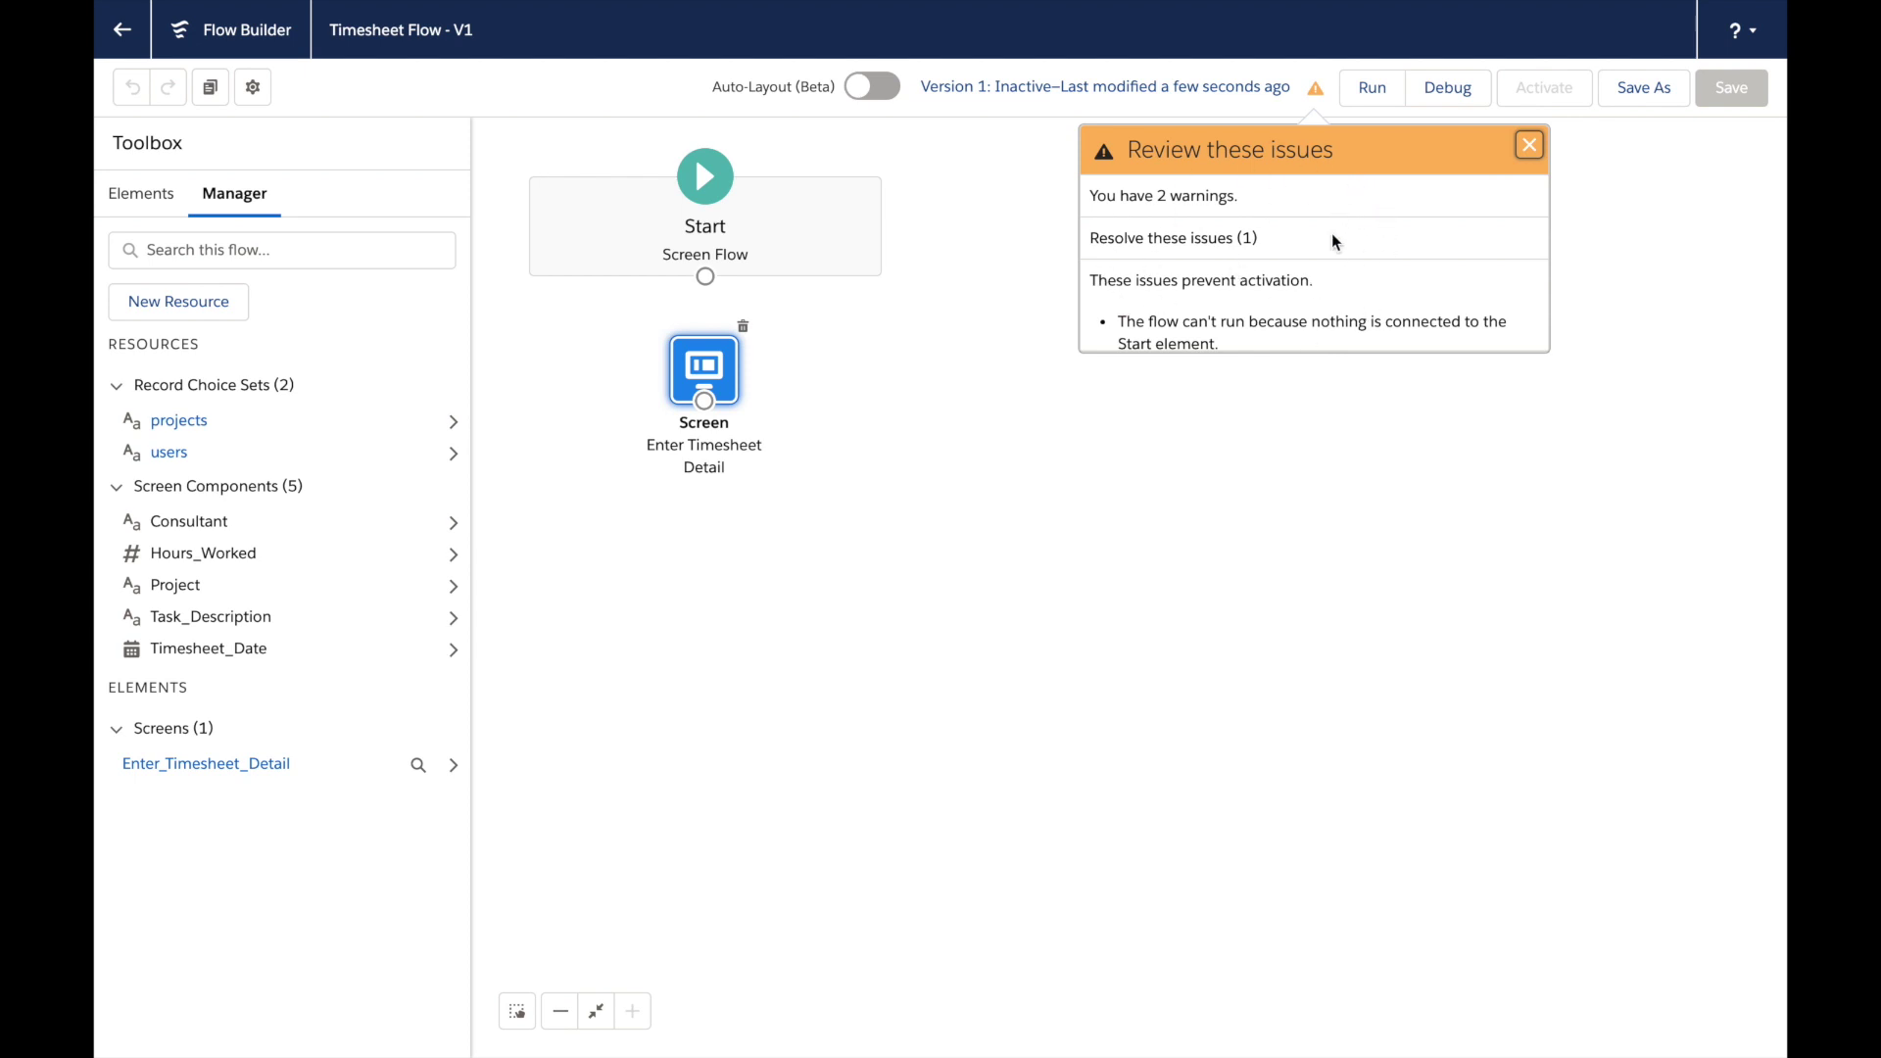
# Review and dismiss the flow's warnings, connect Start to the Enter Timesheet Detail screen, and save the flow
pyautogui.scroll(-3, 1332, 233)
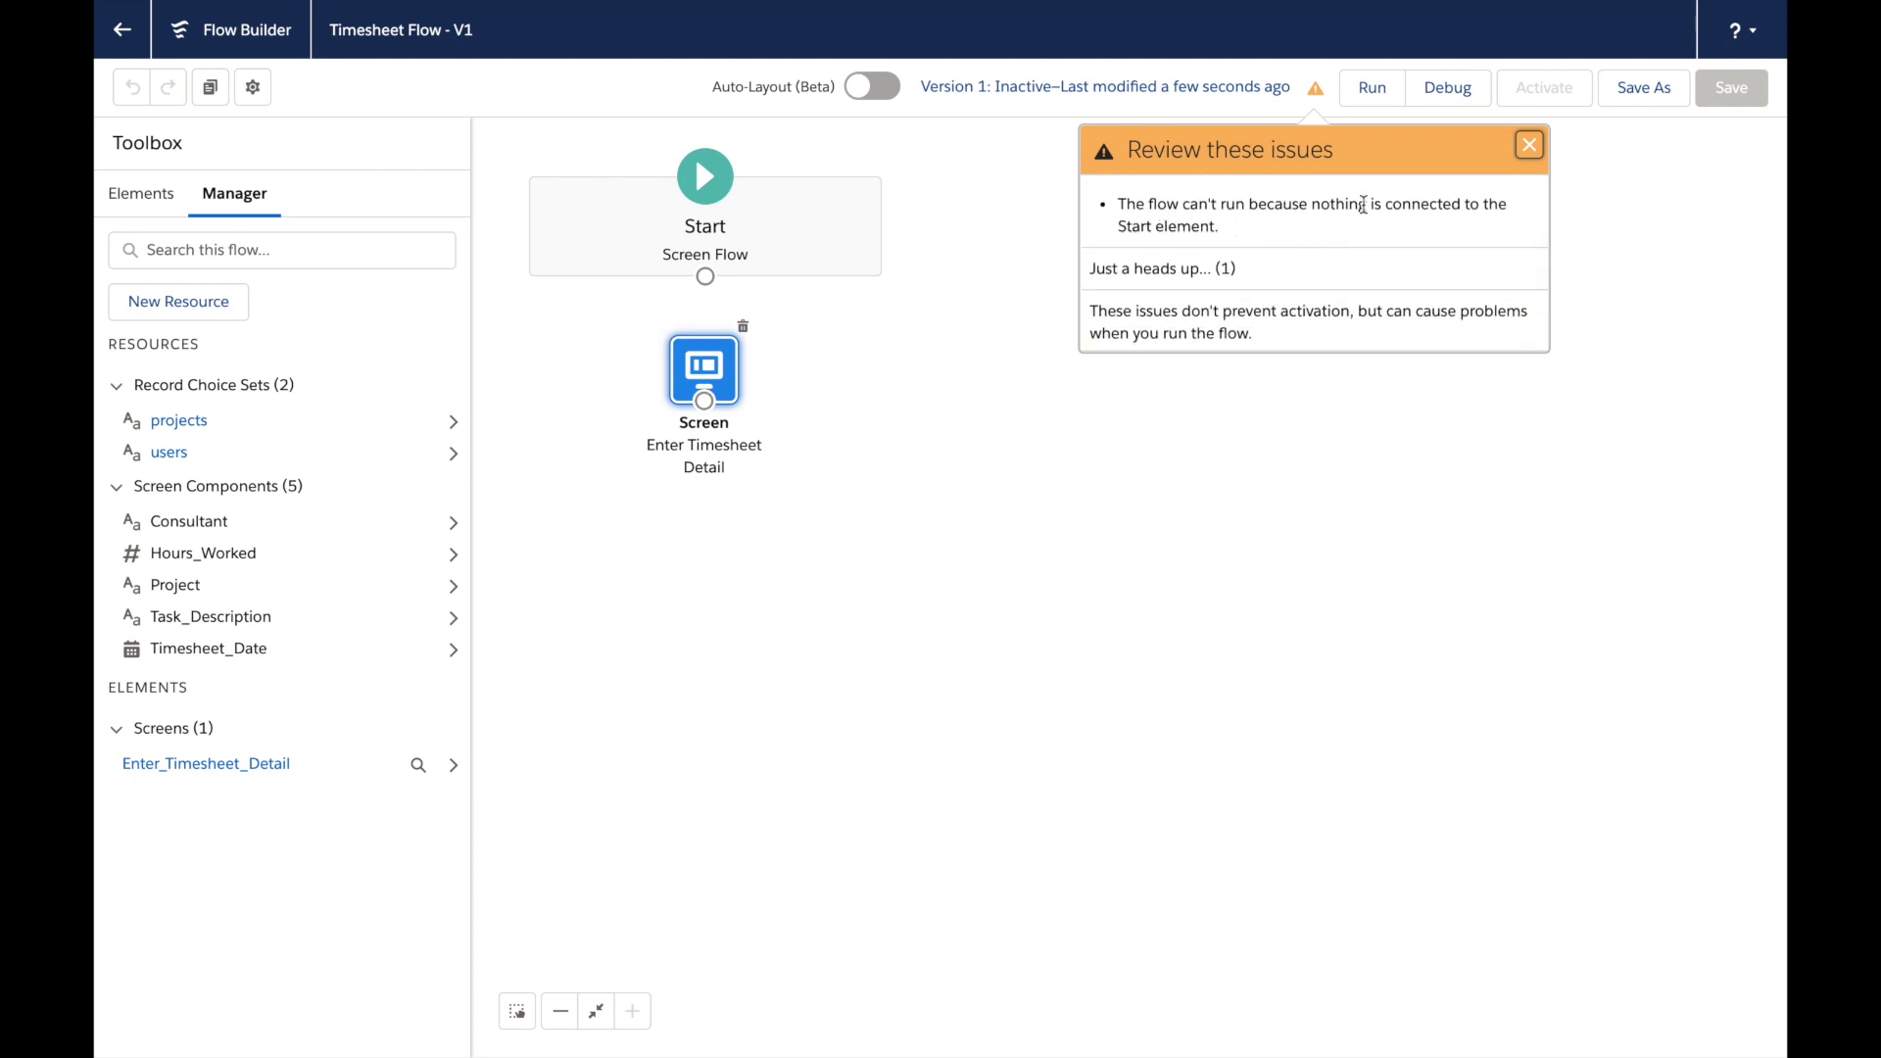
pyautogui.click(1528, 145)
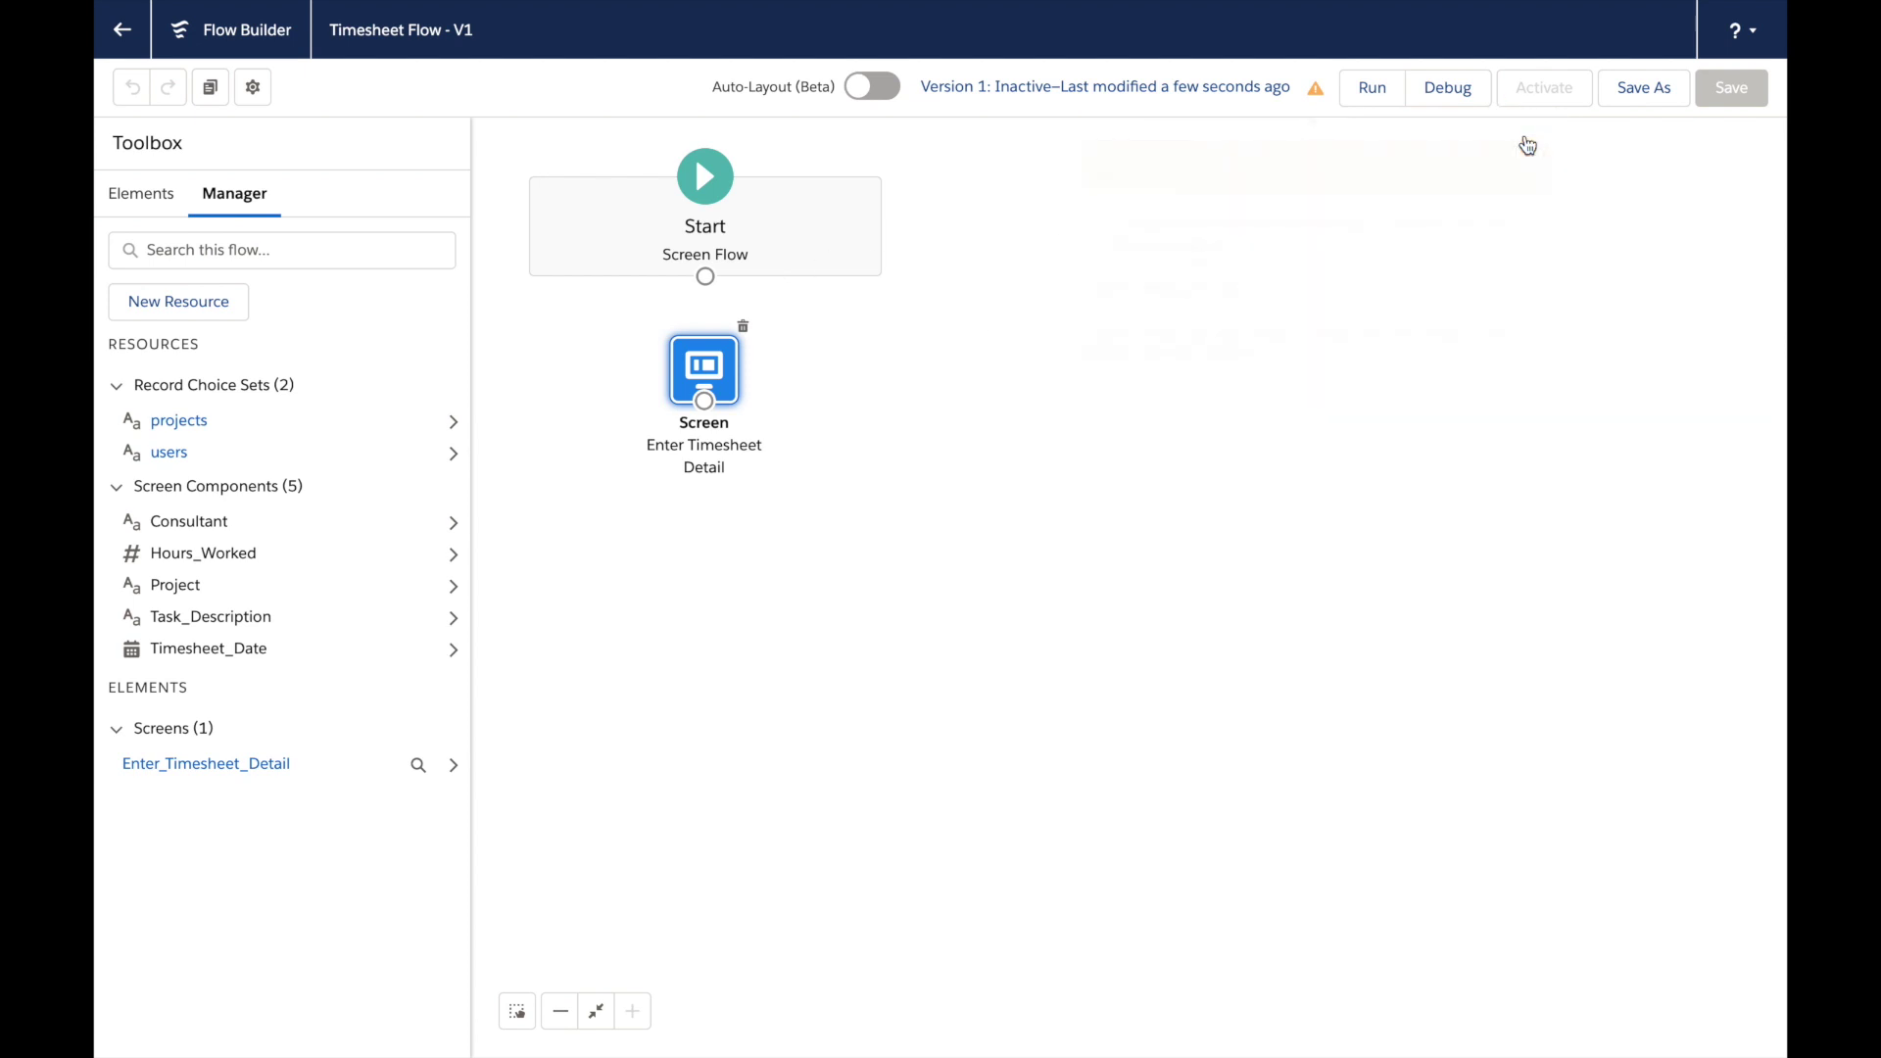
pyautogui.click(707, 280)
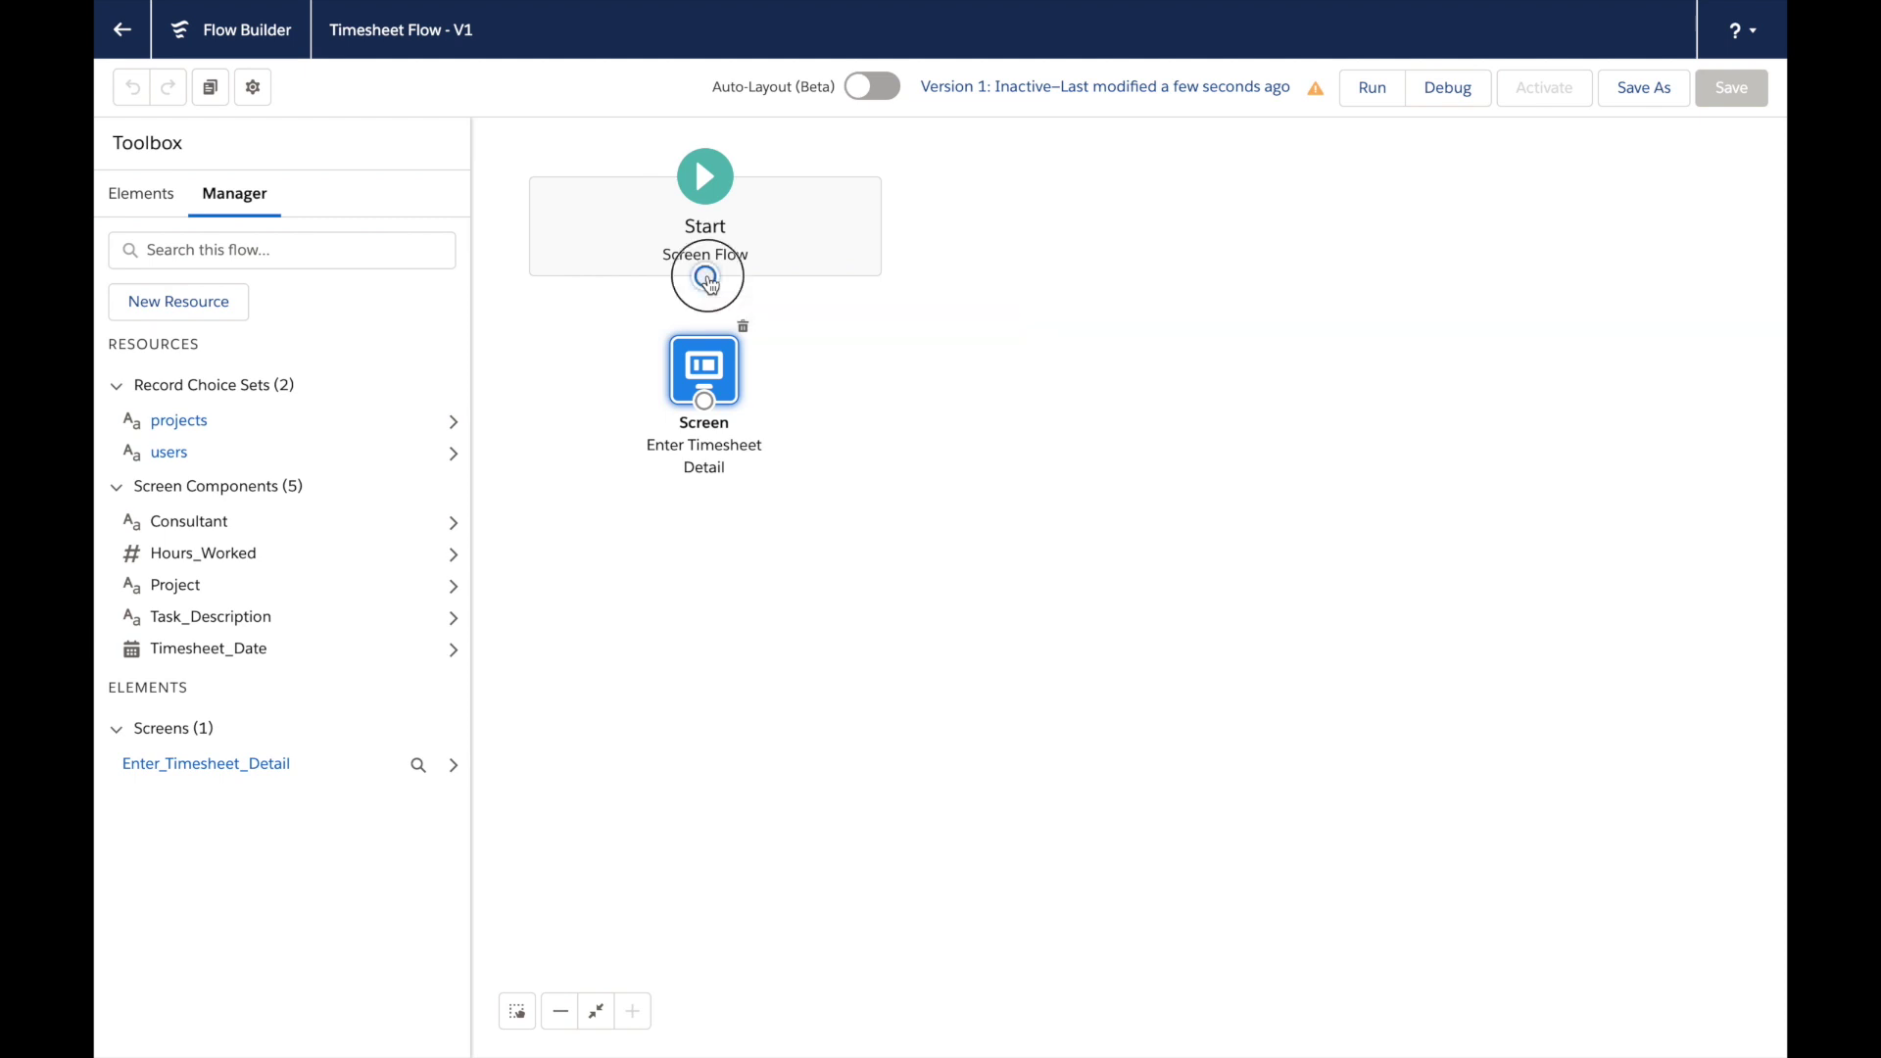
pyautogui.moveTo(711, 285); pyautogui.dragTo(717, 410)
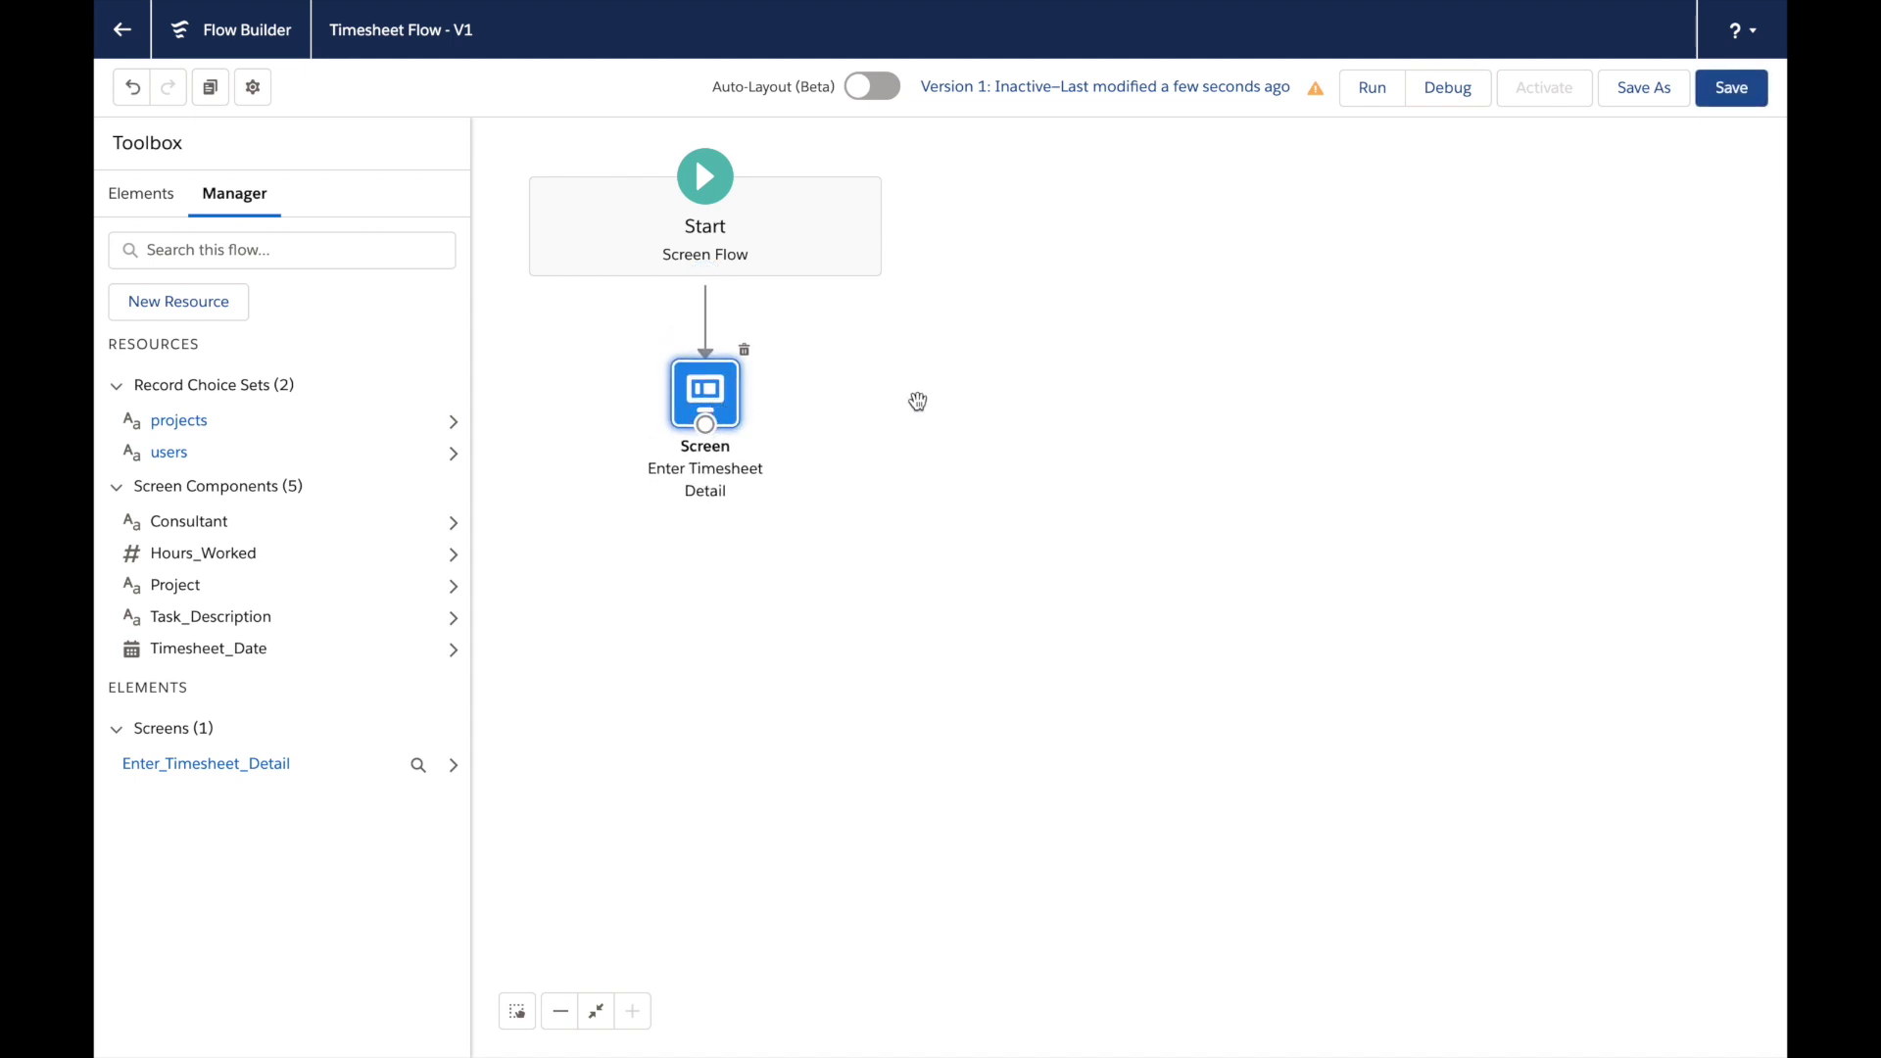
pyautogui.click(1731, 88)
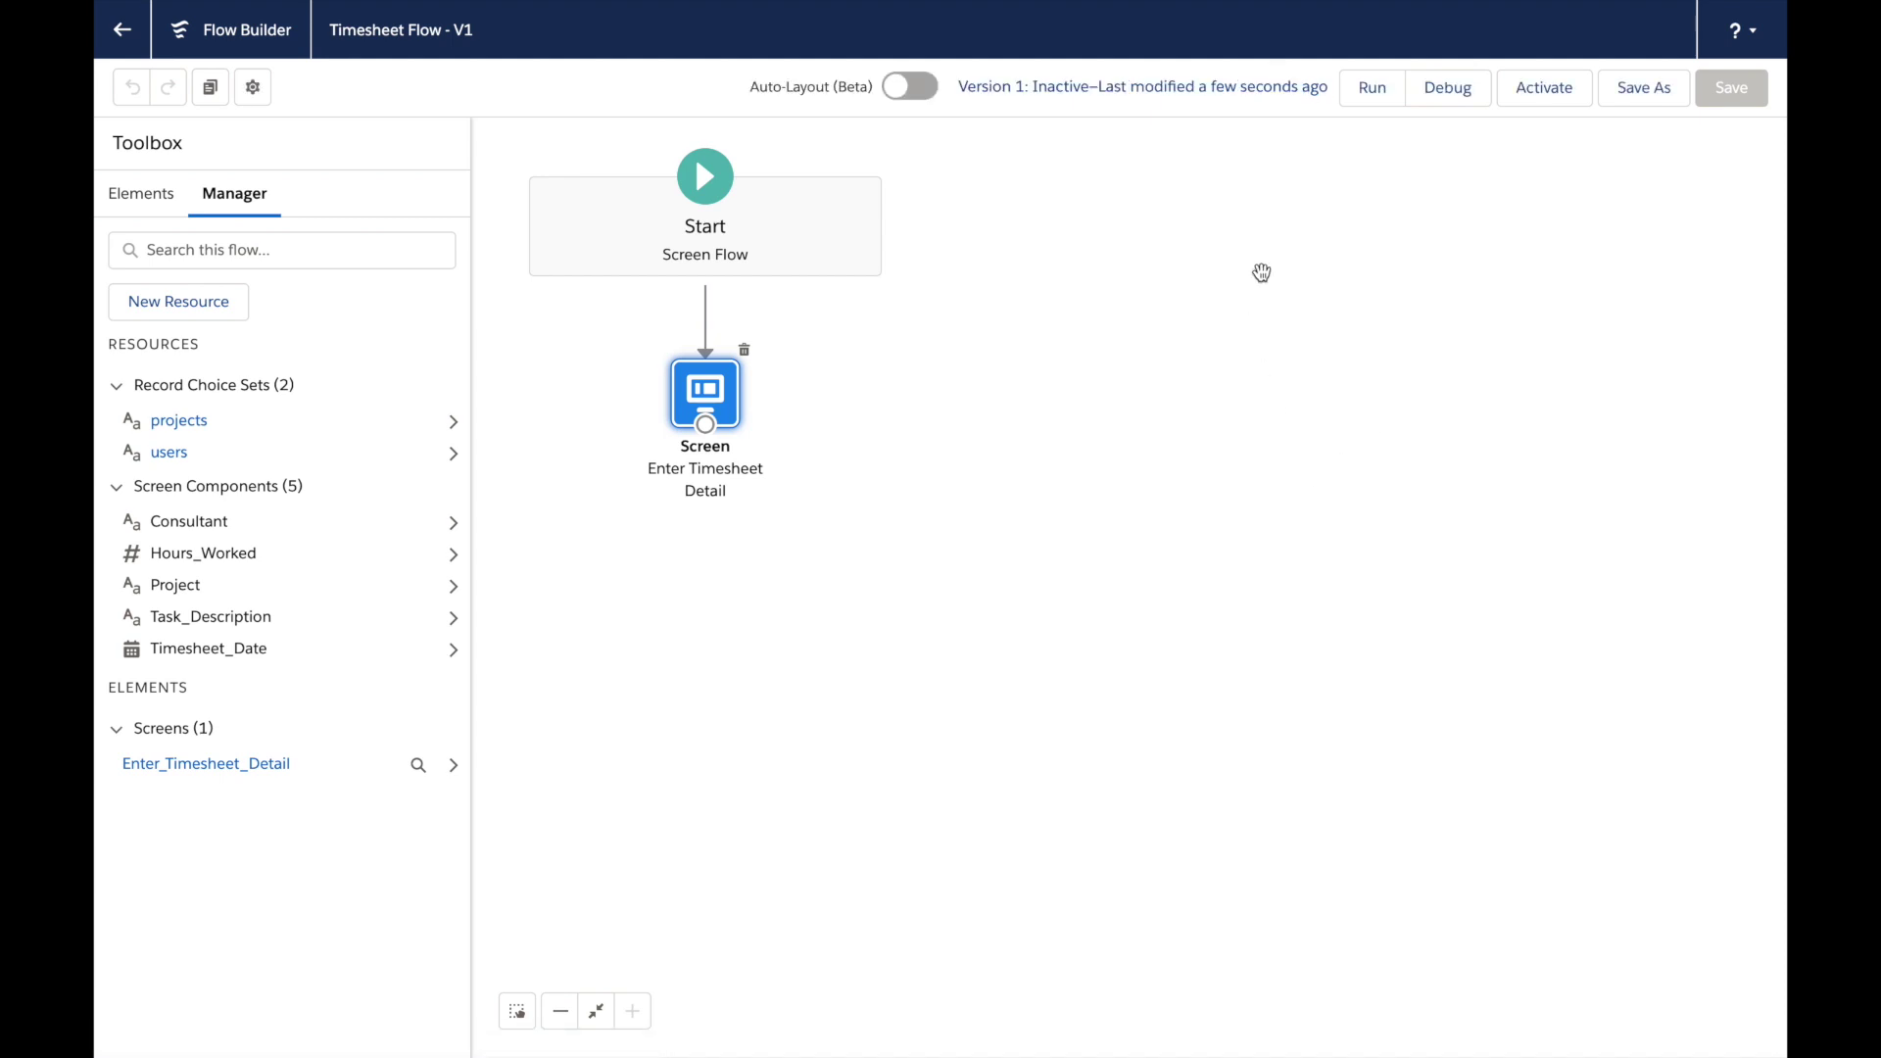
# Run the flow, choose Nelson Inc. - Salesforce Optimization as the project, and check the Consultant choices
pyautogui.click(1374, 88)
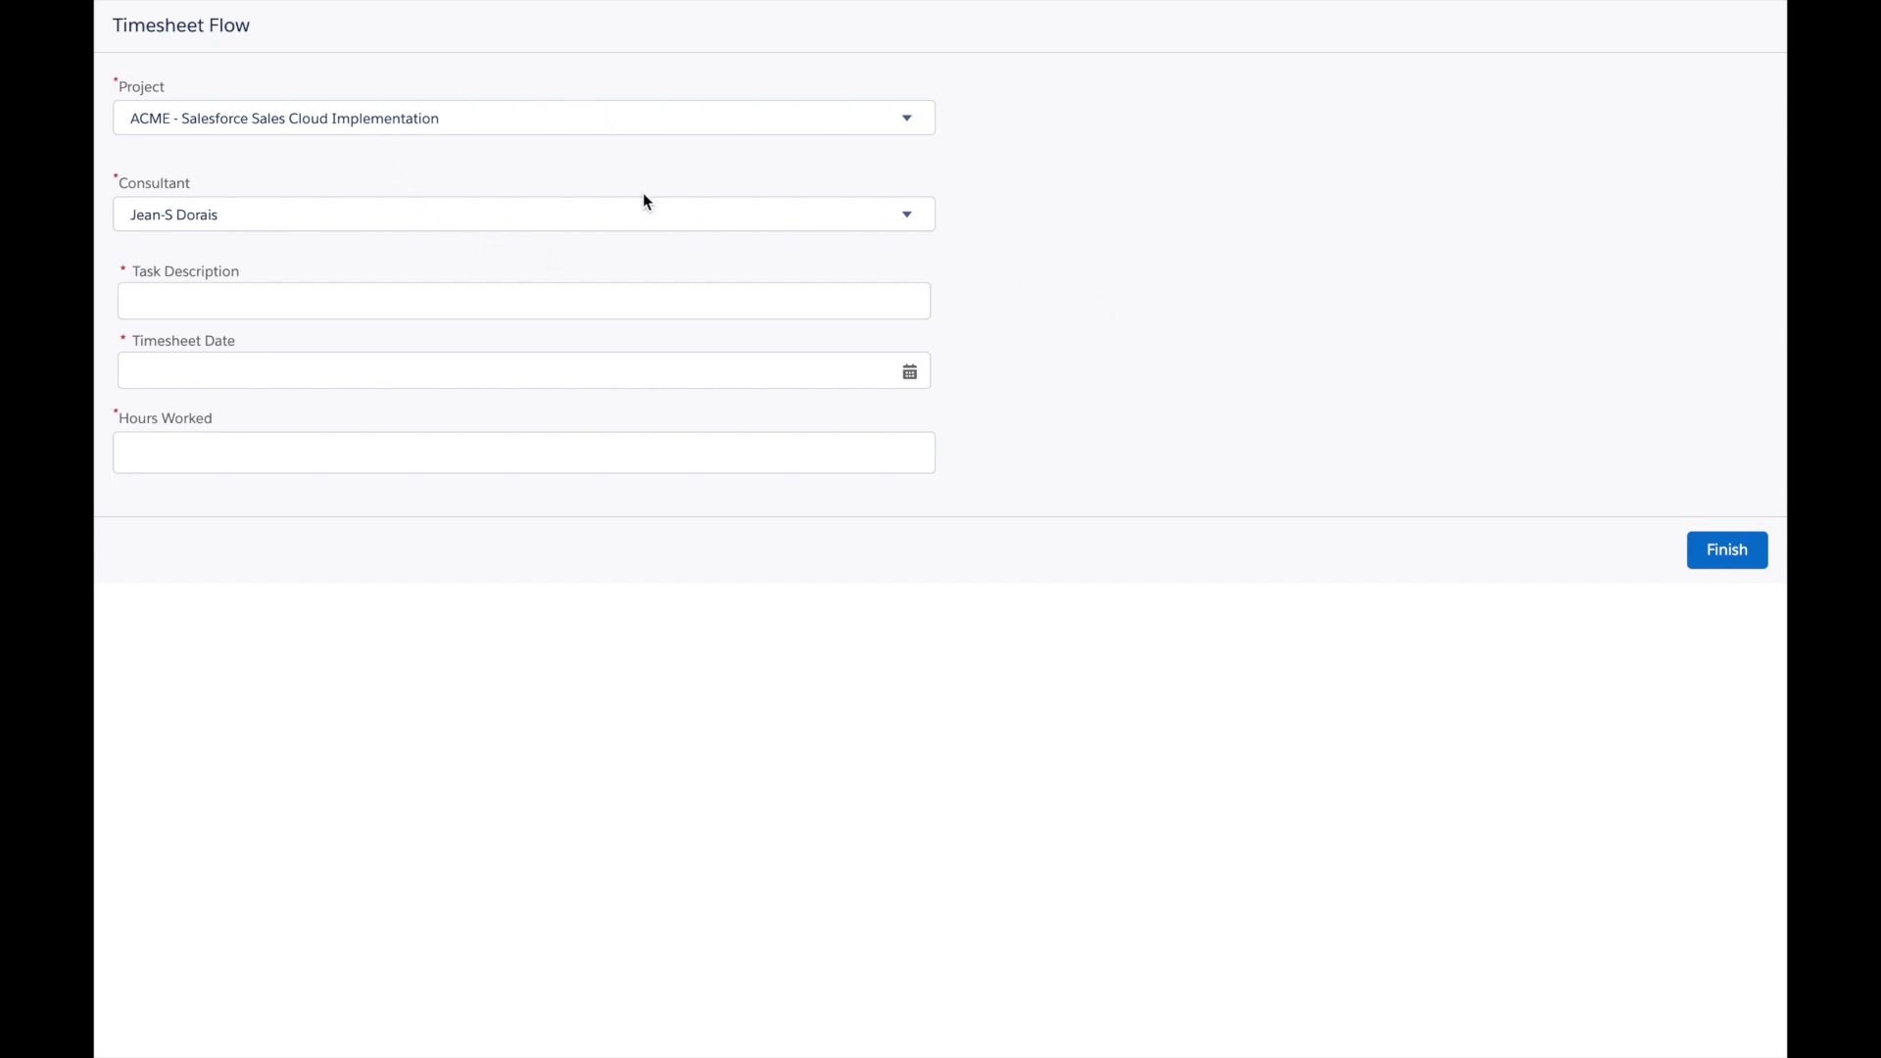
pyautogui.click(908, 118)
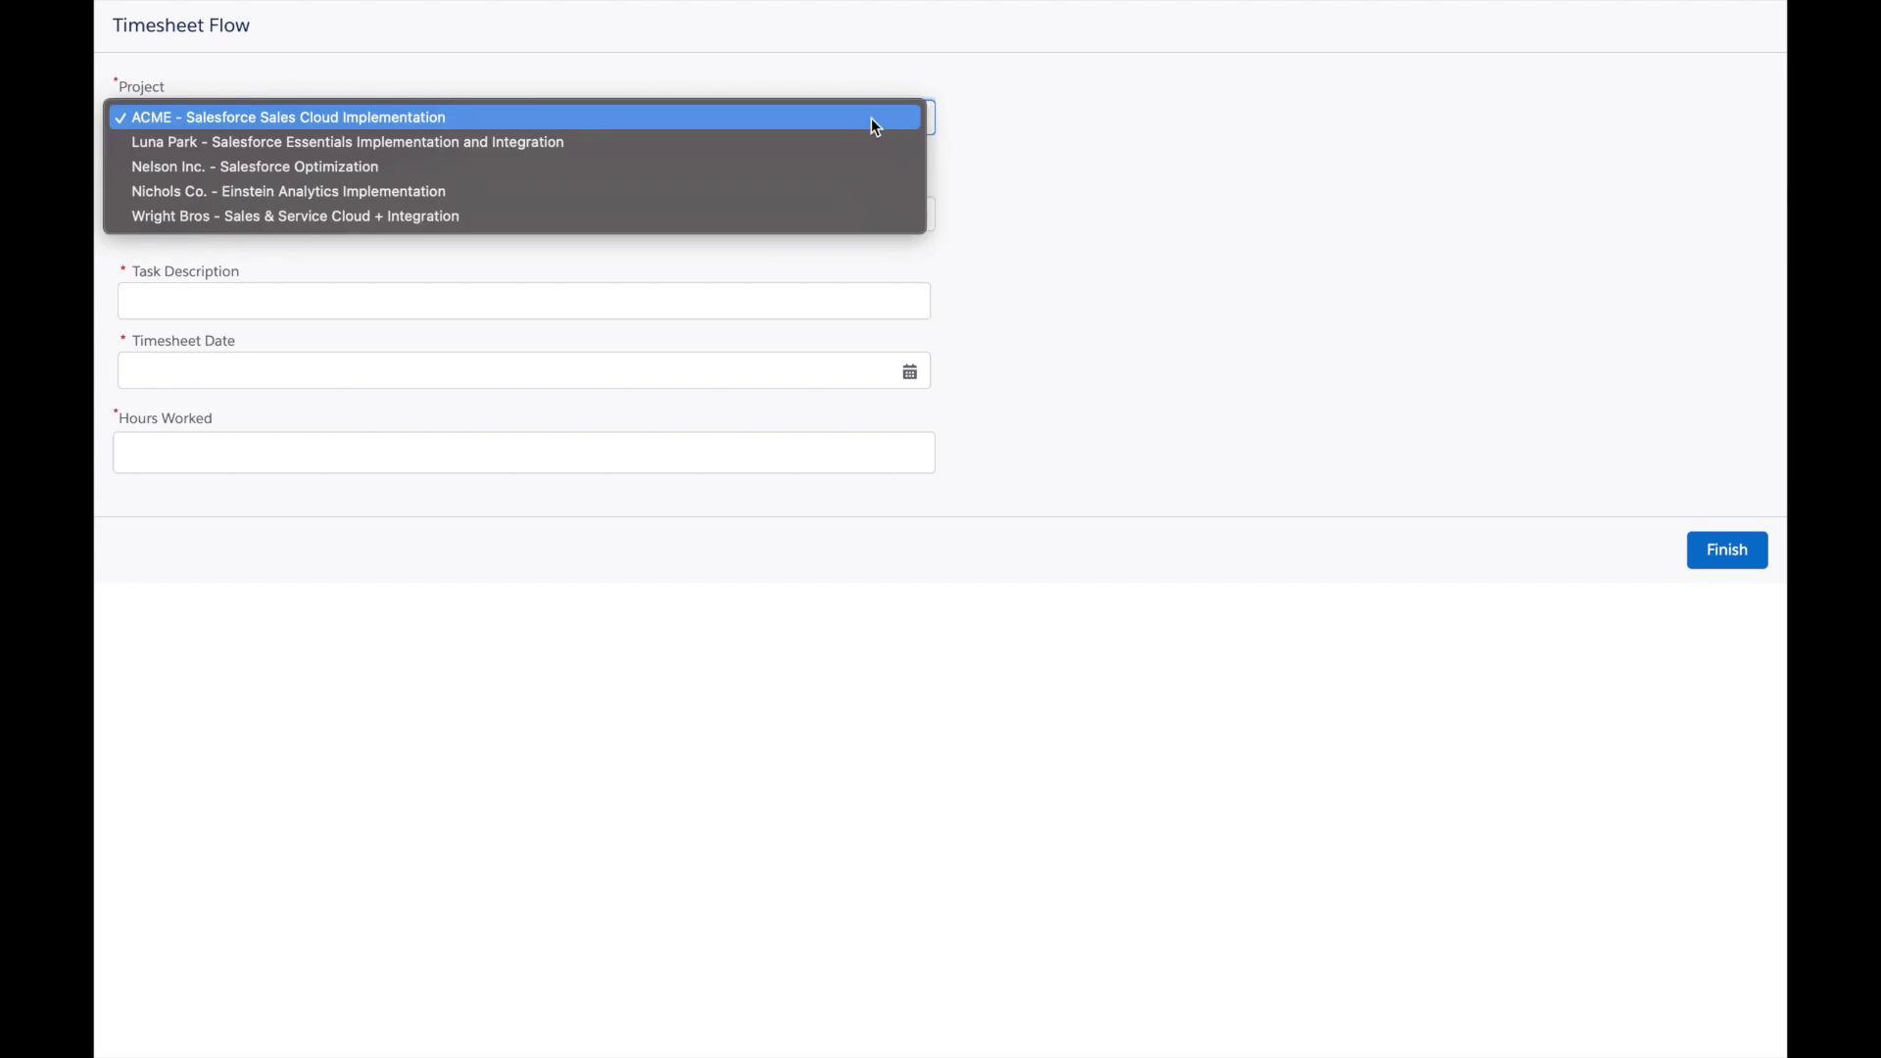
pyautogui.click(728, 173)
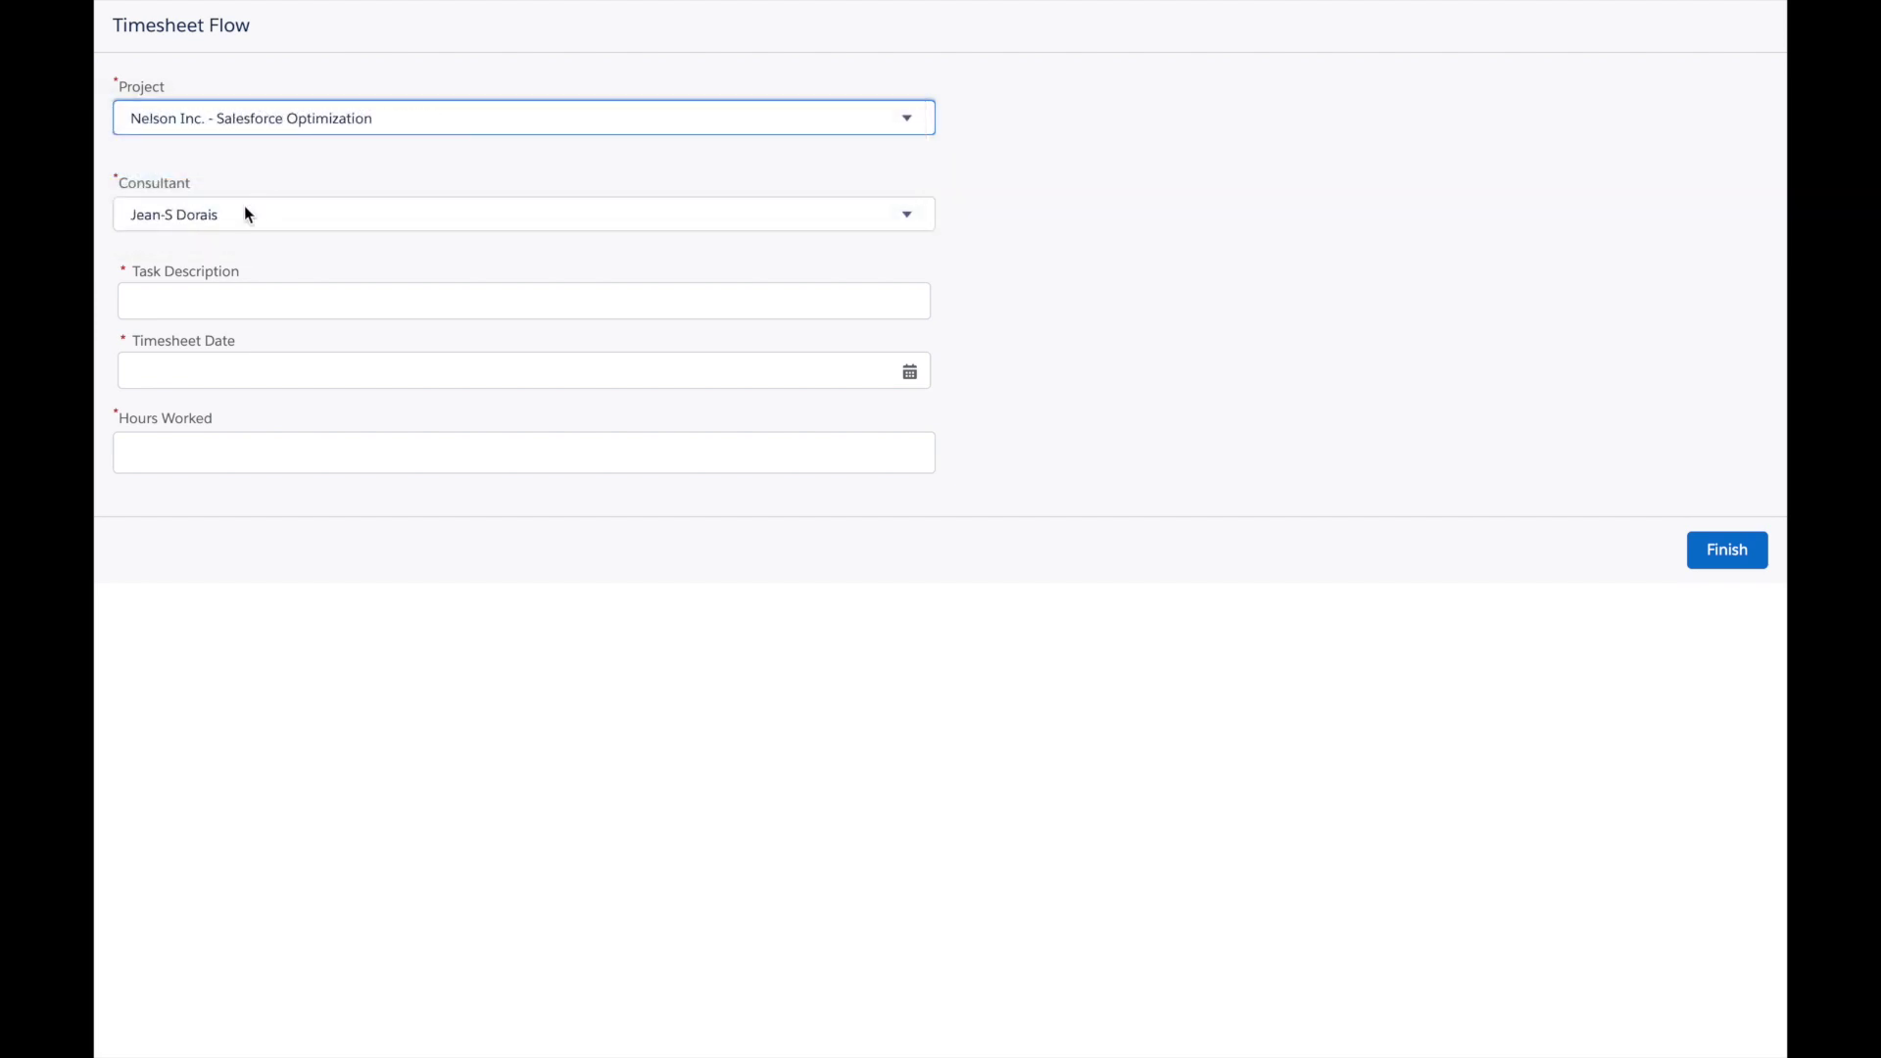
pyautogui.click(300, 216)
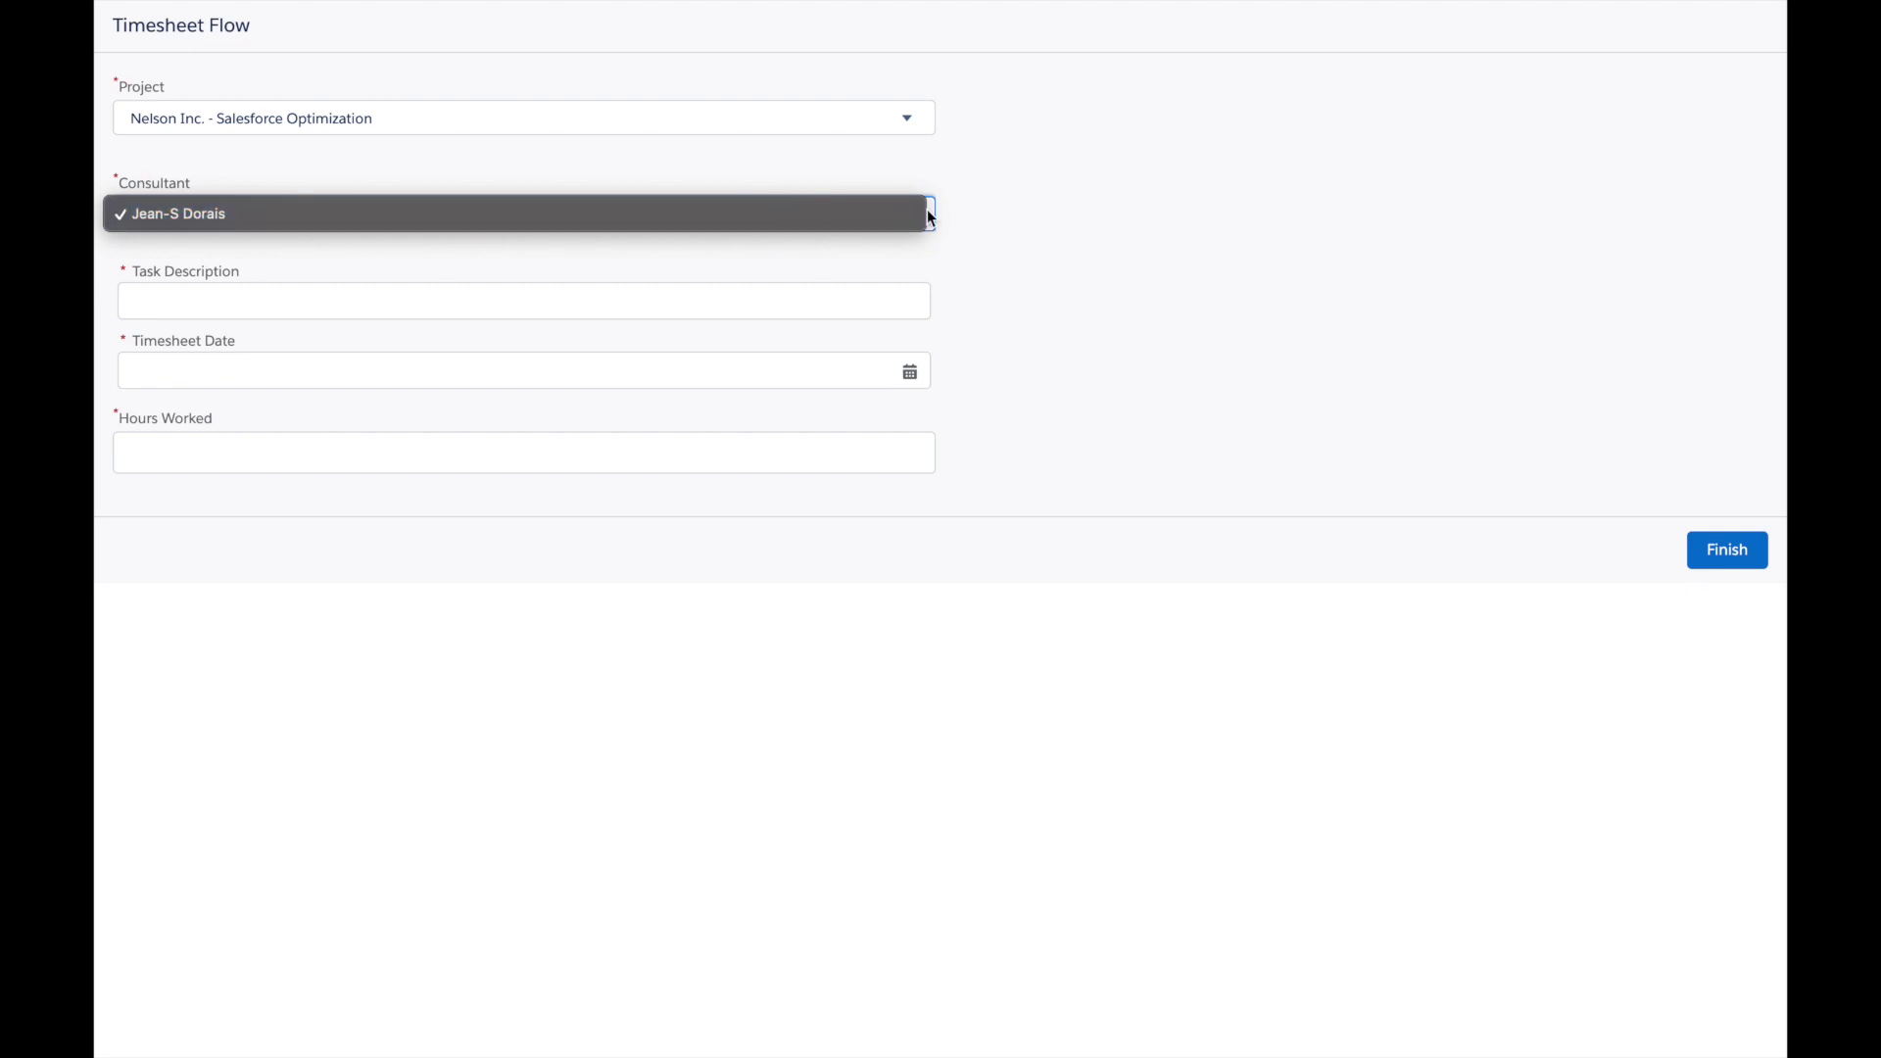
pyautogui.click(805, 184)
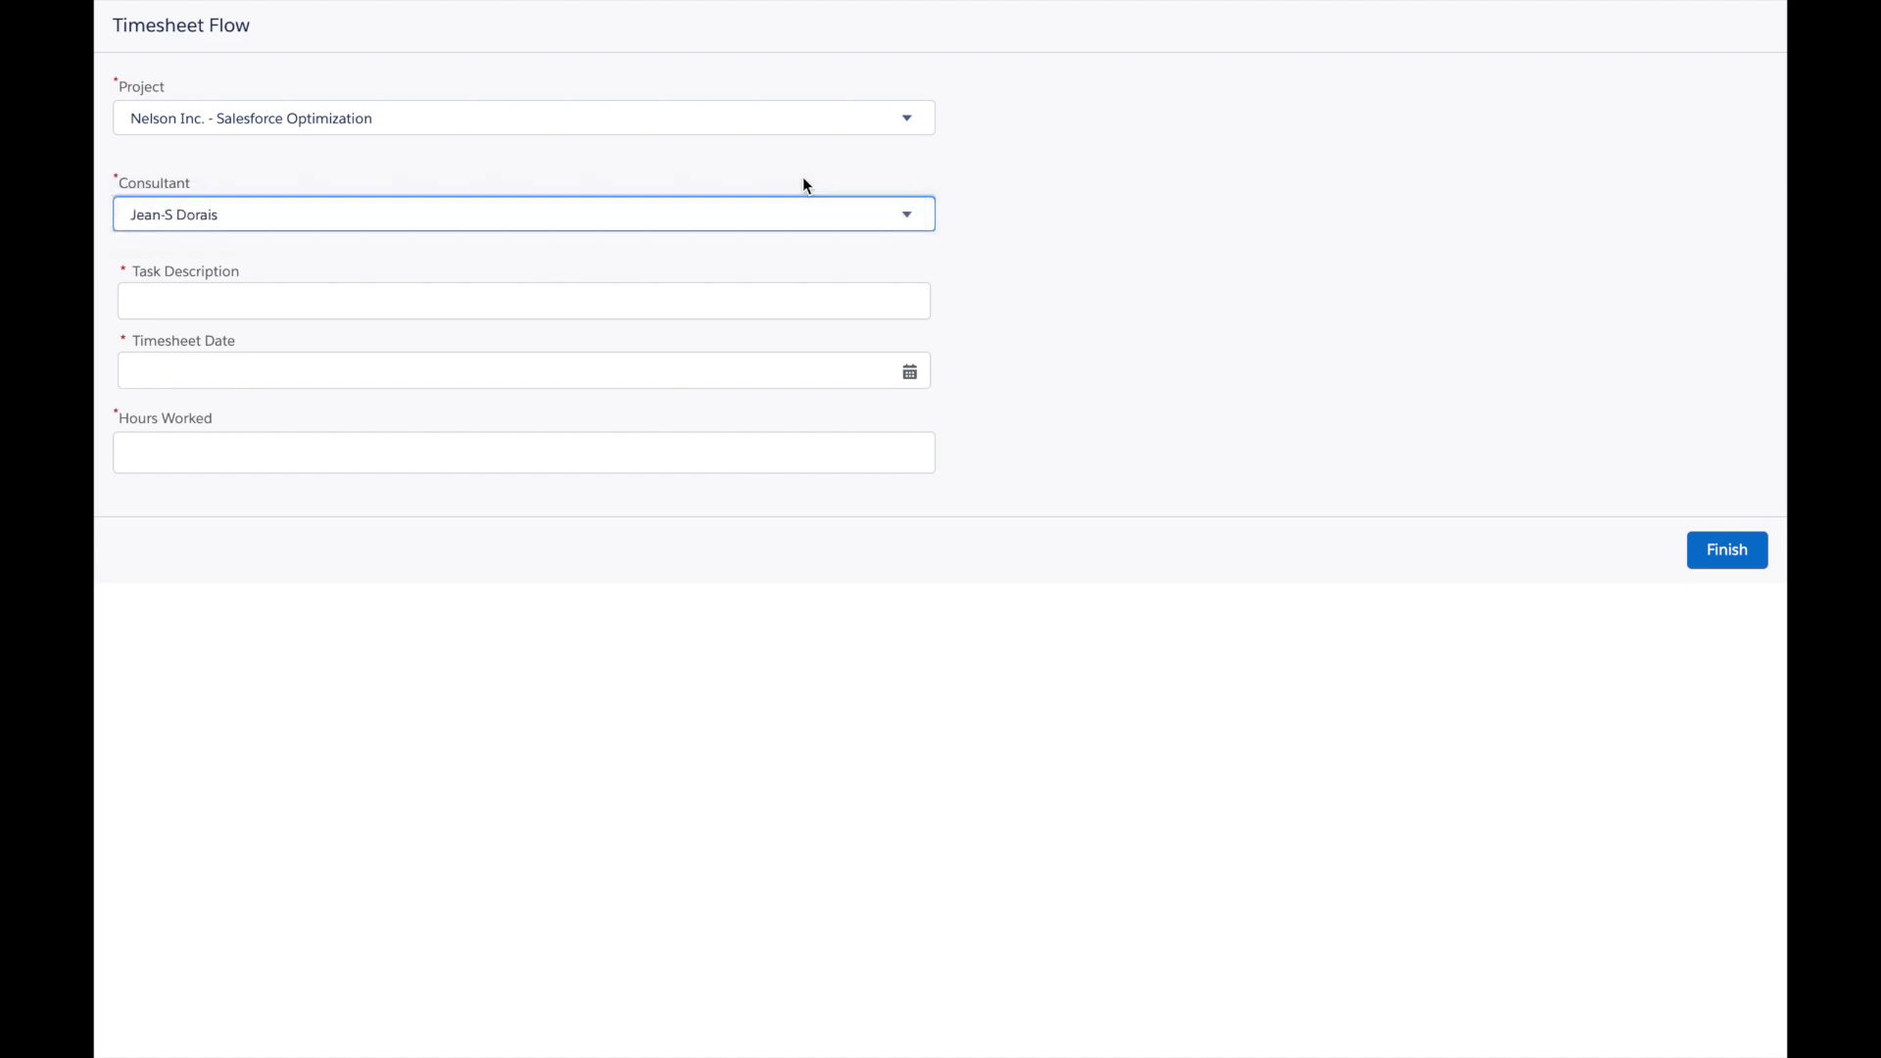
# Check the Task Description, Timesheet Date and Hours Worked fields in the running flow, and return to Flow Builder
pyautogui.click(630, 306)
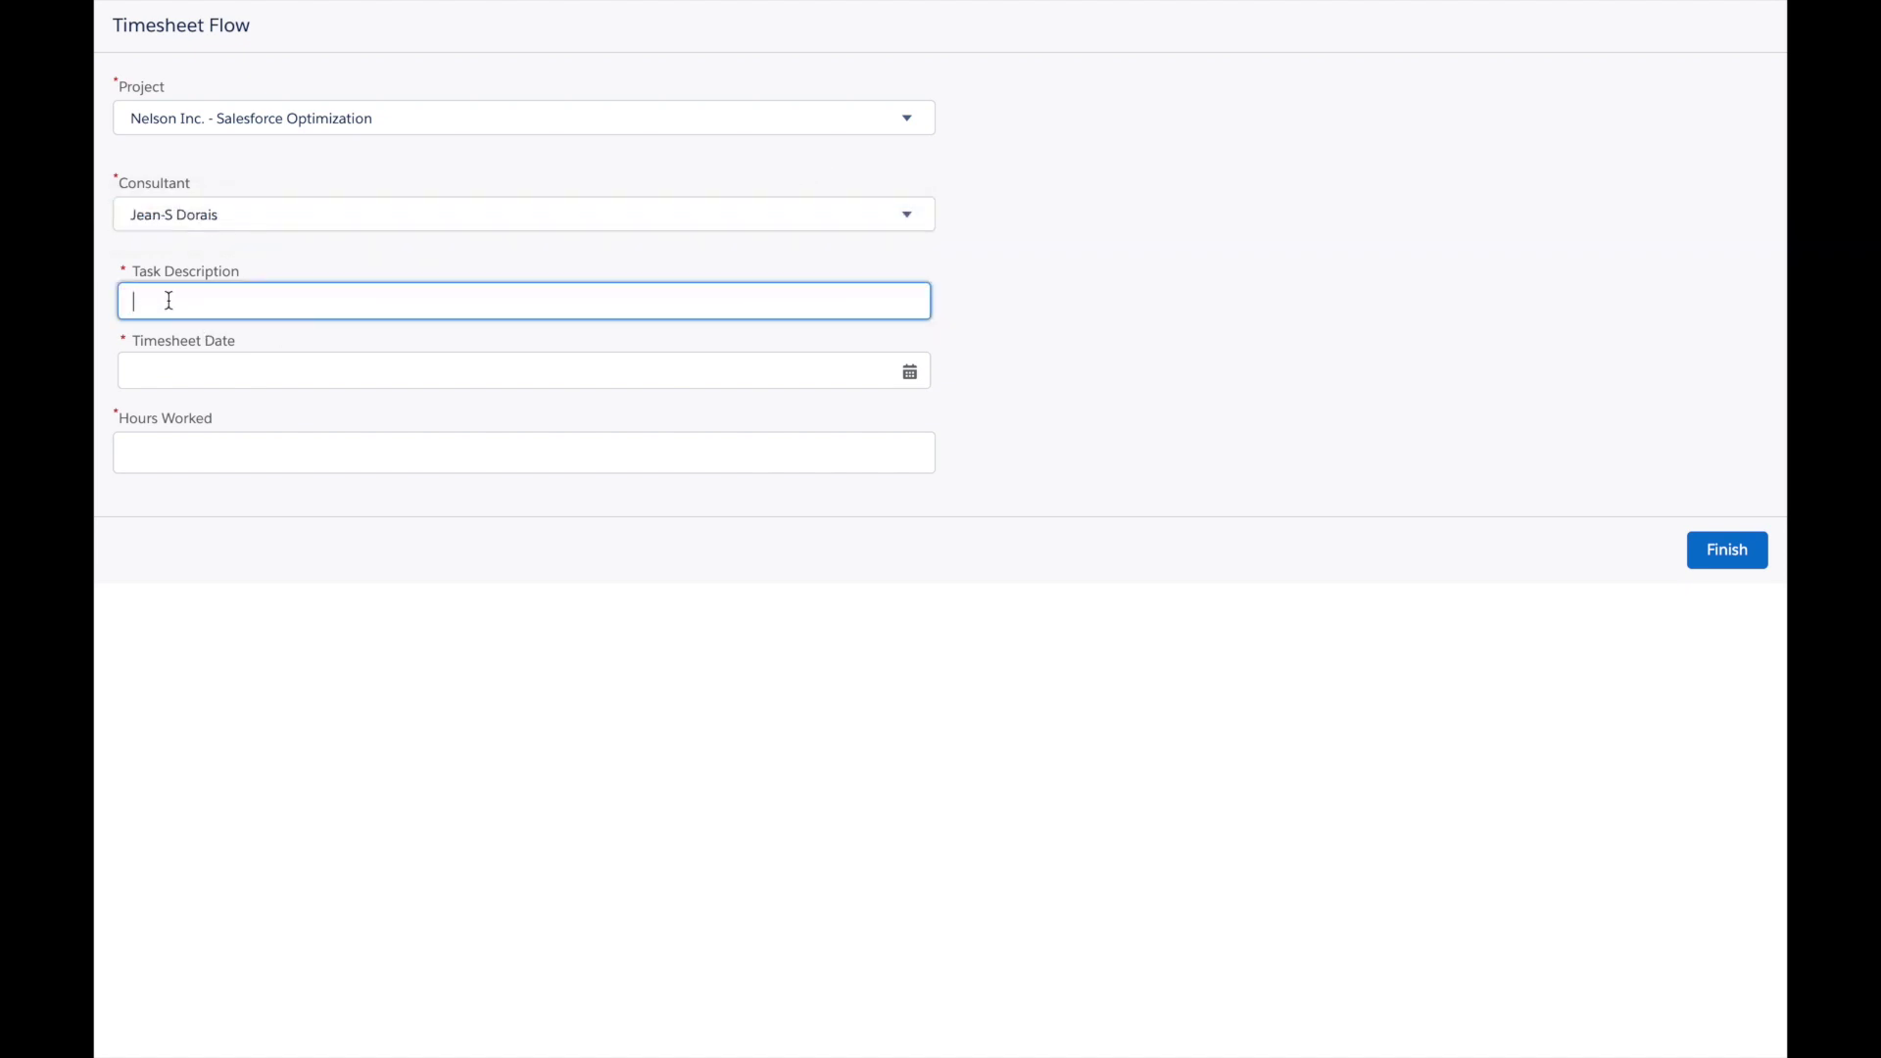
pyautogui.click(244, 382)
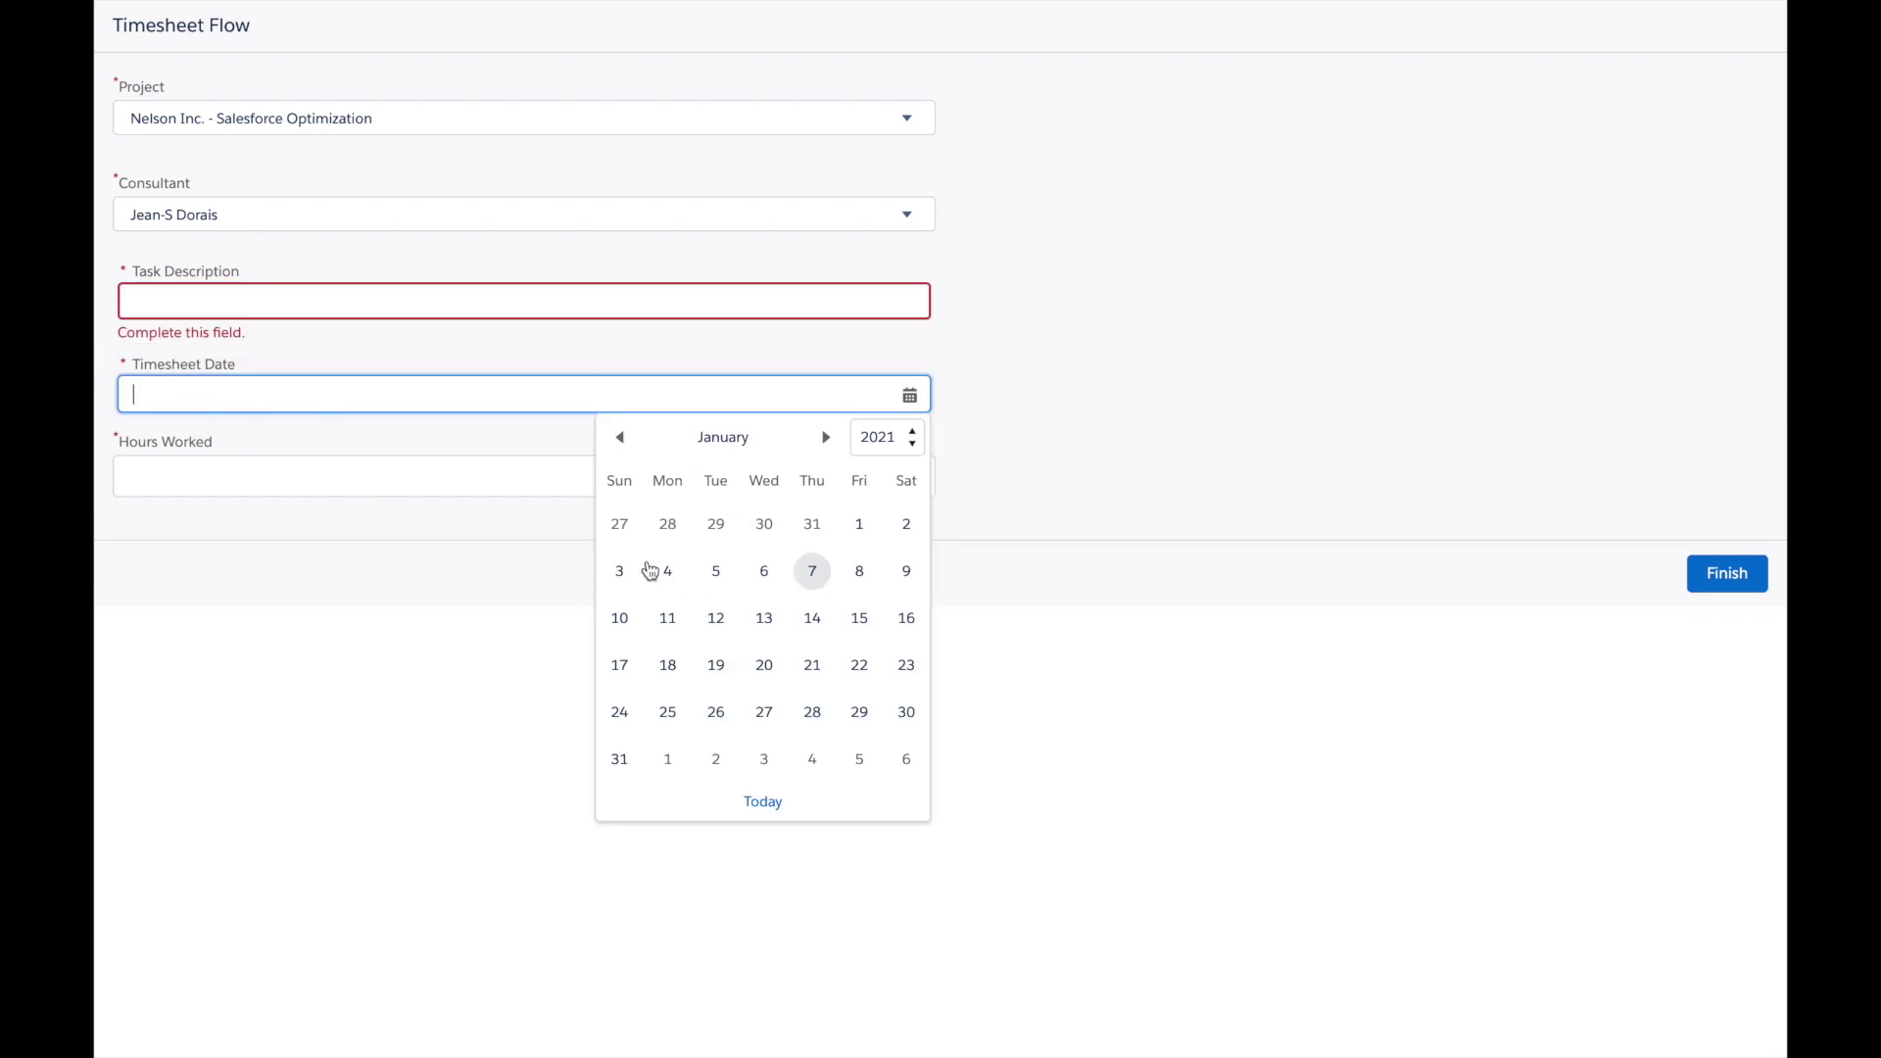
pyautogui.click(411, 481)
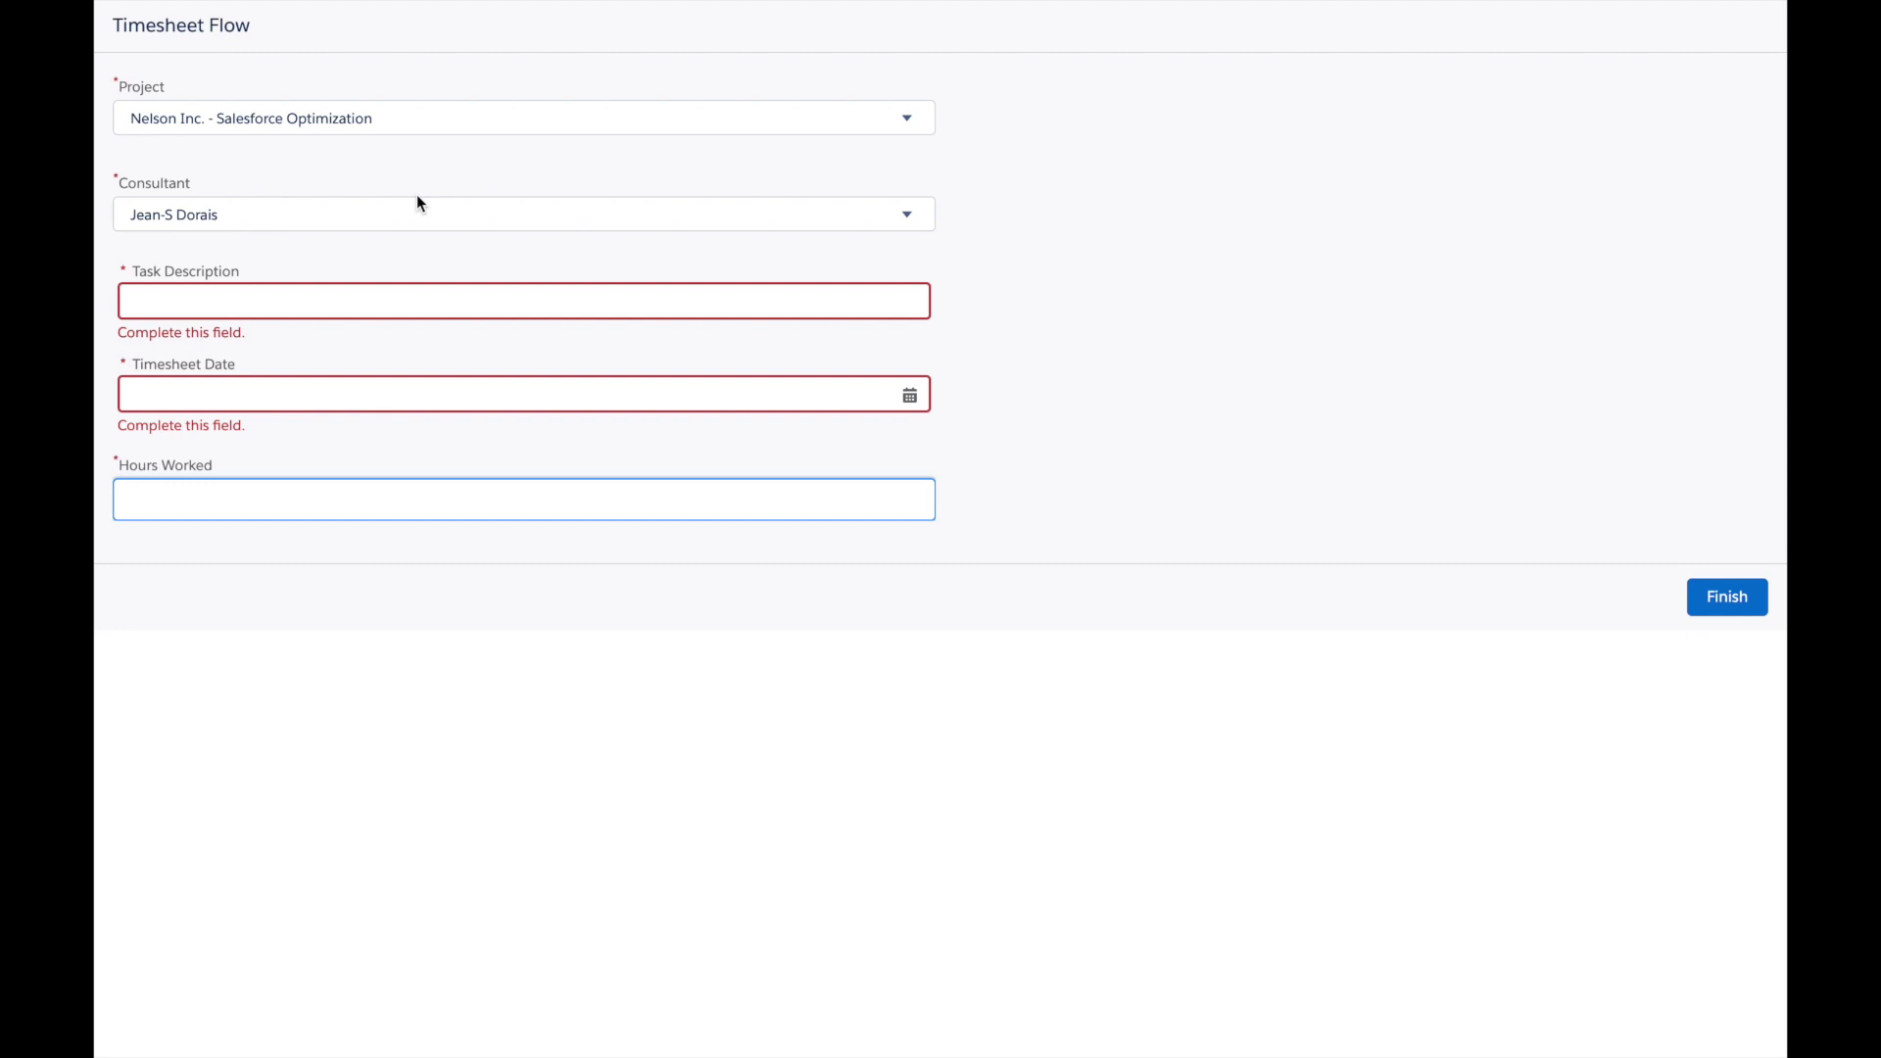
pyautogui.moveTo(382, 6)
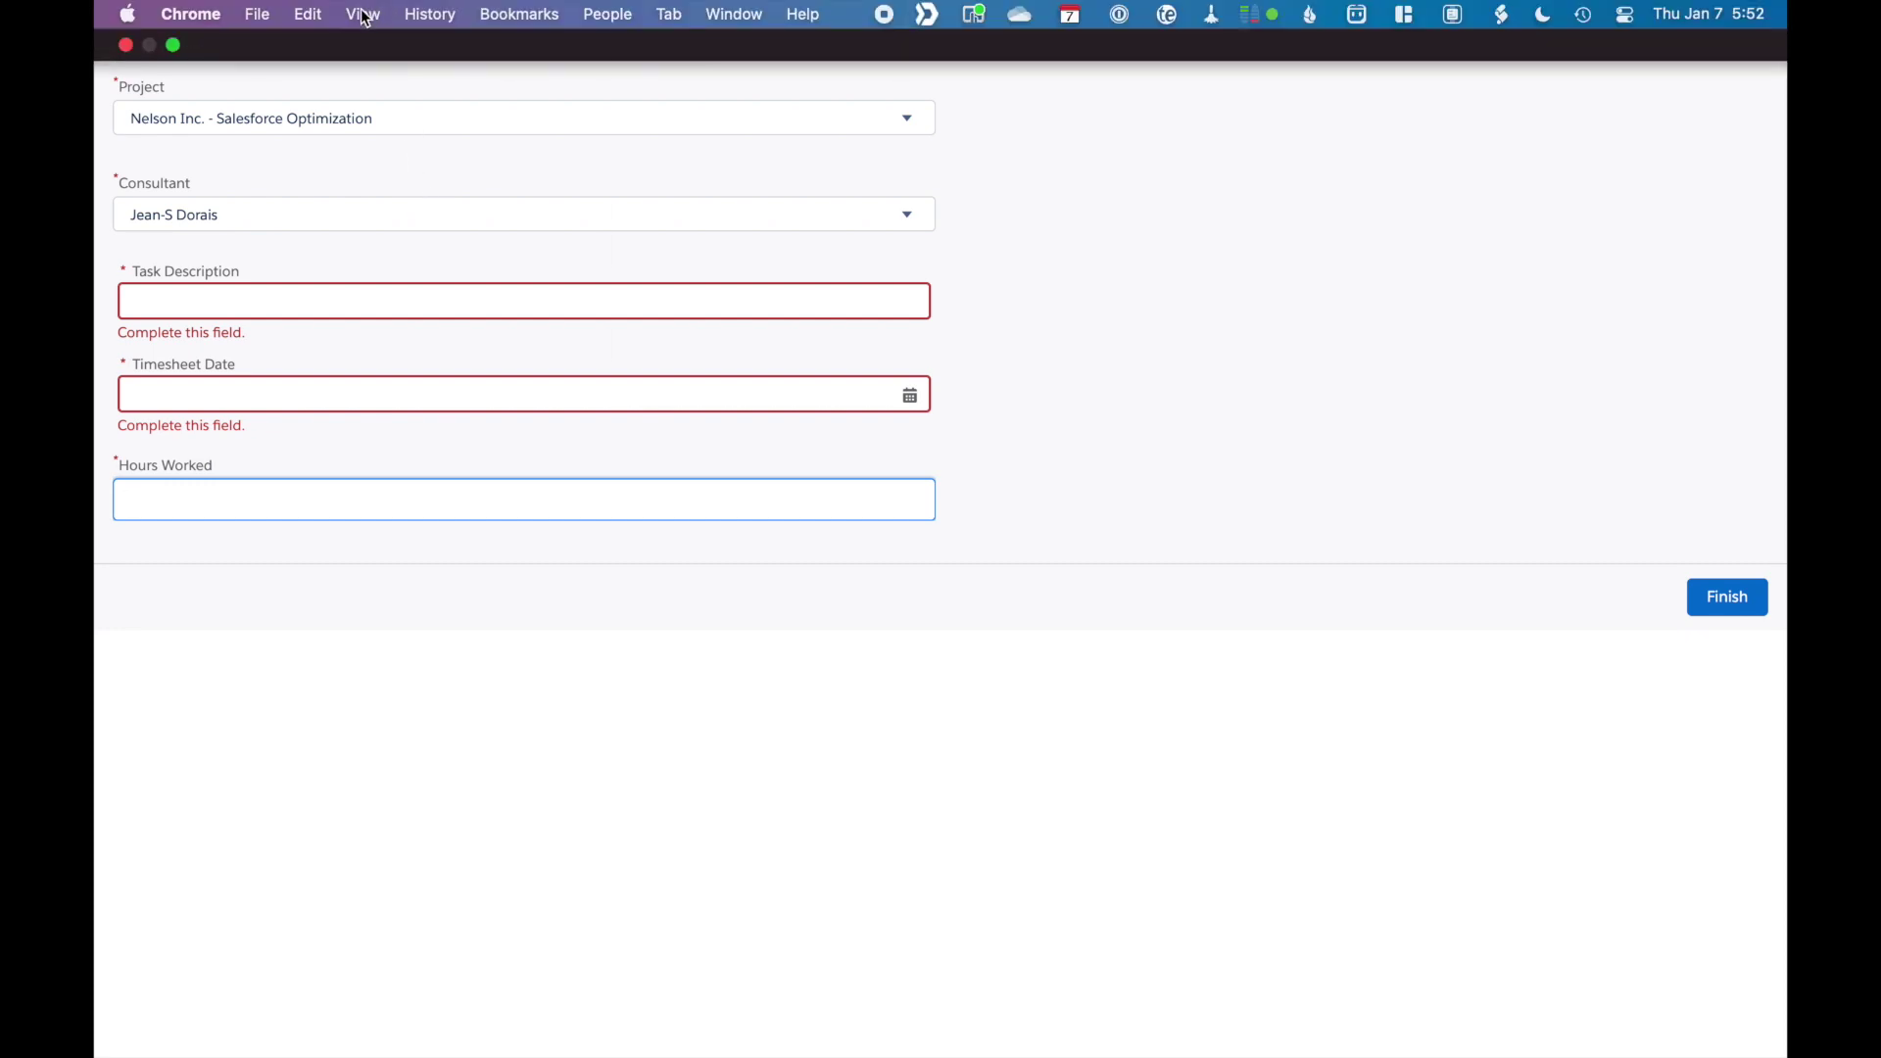
pyautogui.click(669, 14)
pyautogui.click(731, 347)
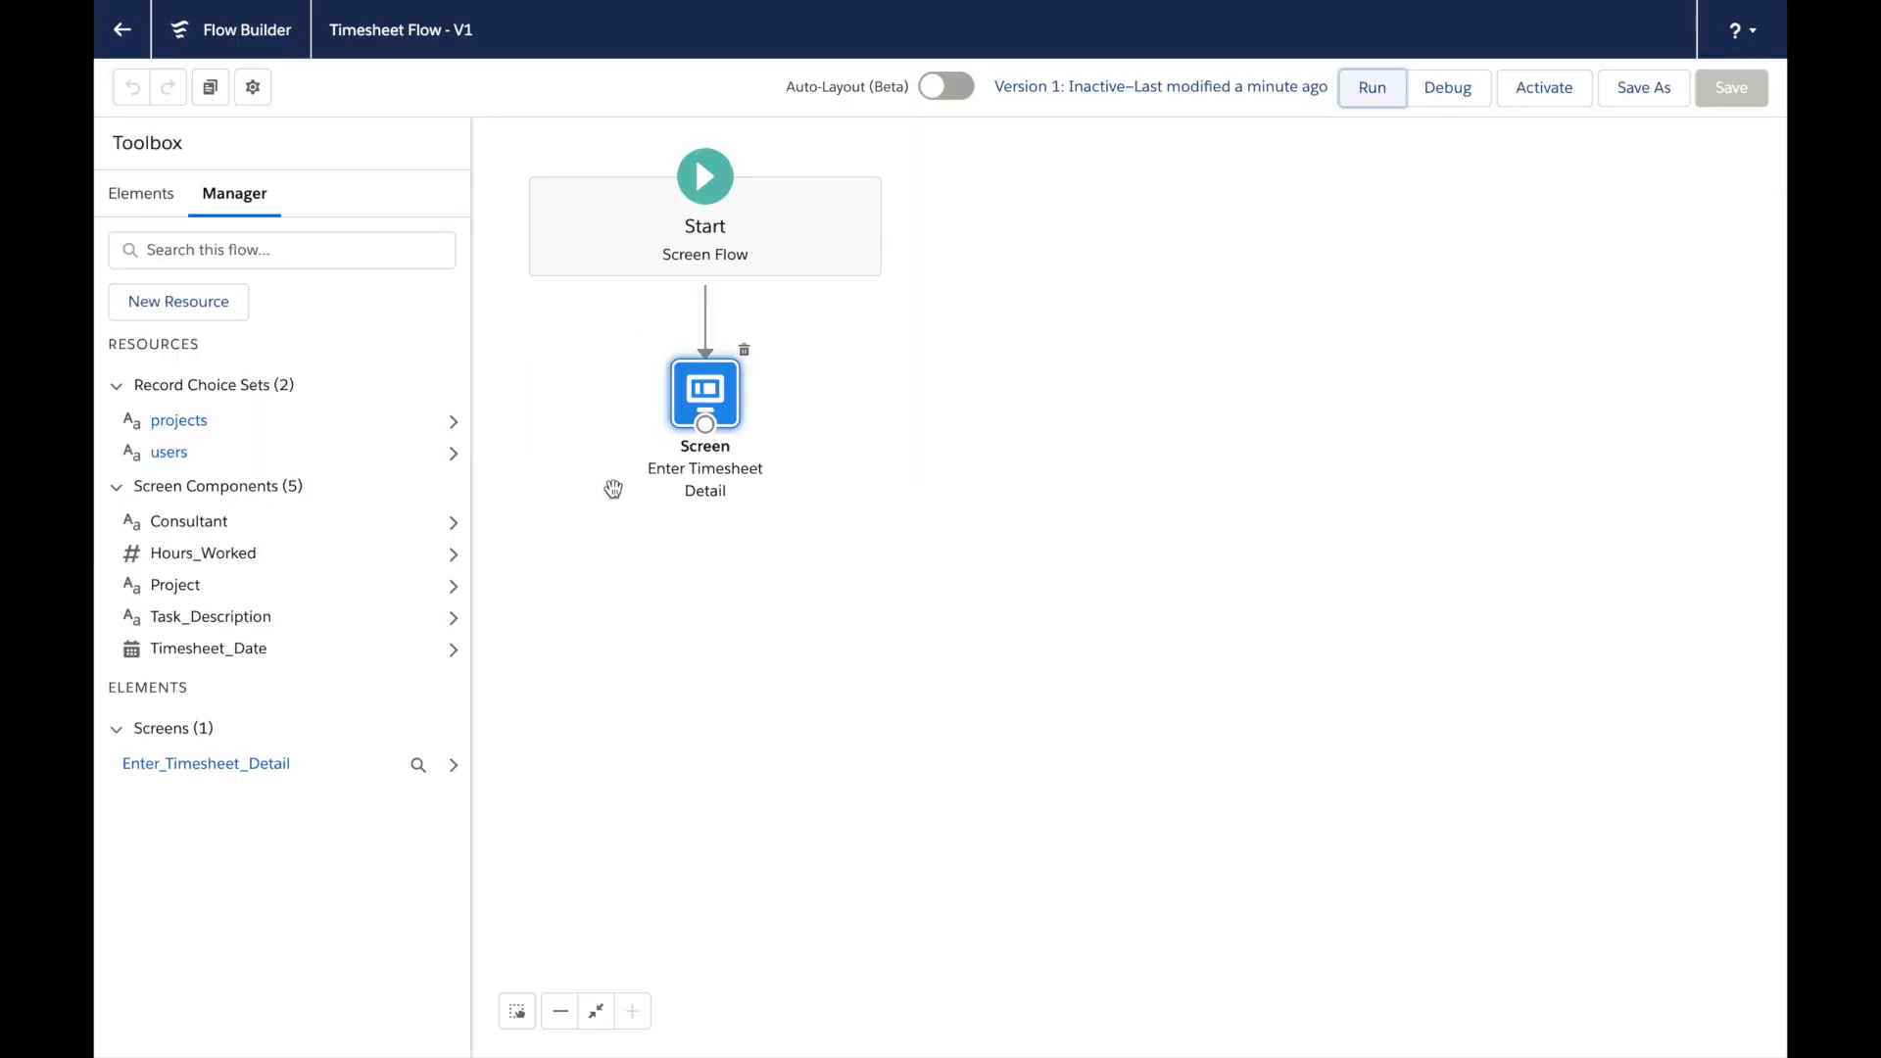
# Add a Create Records element below the screen, labelled "Create Timesheet Record" and described as "Creates timesheet from screen data."
pyautogui.click(122, 196)
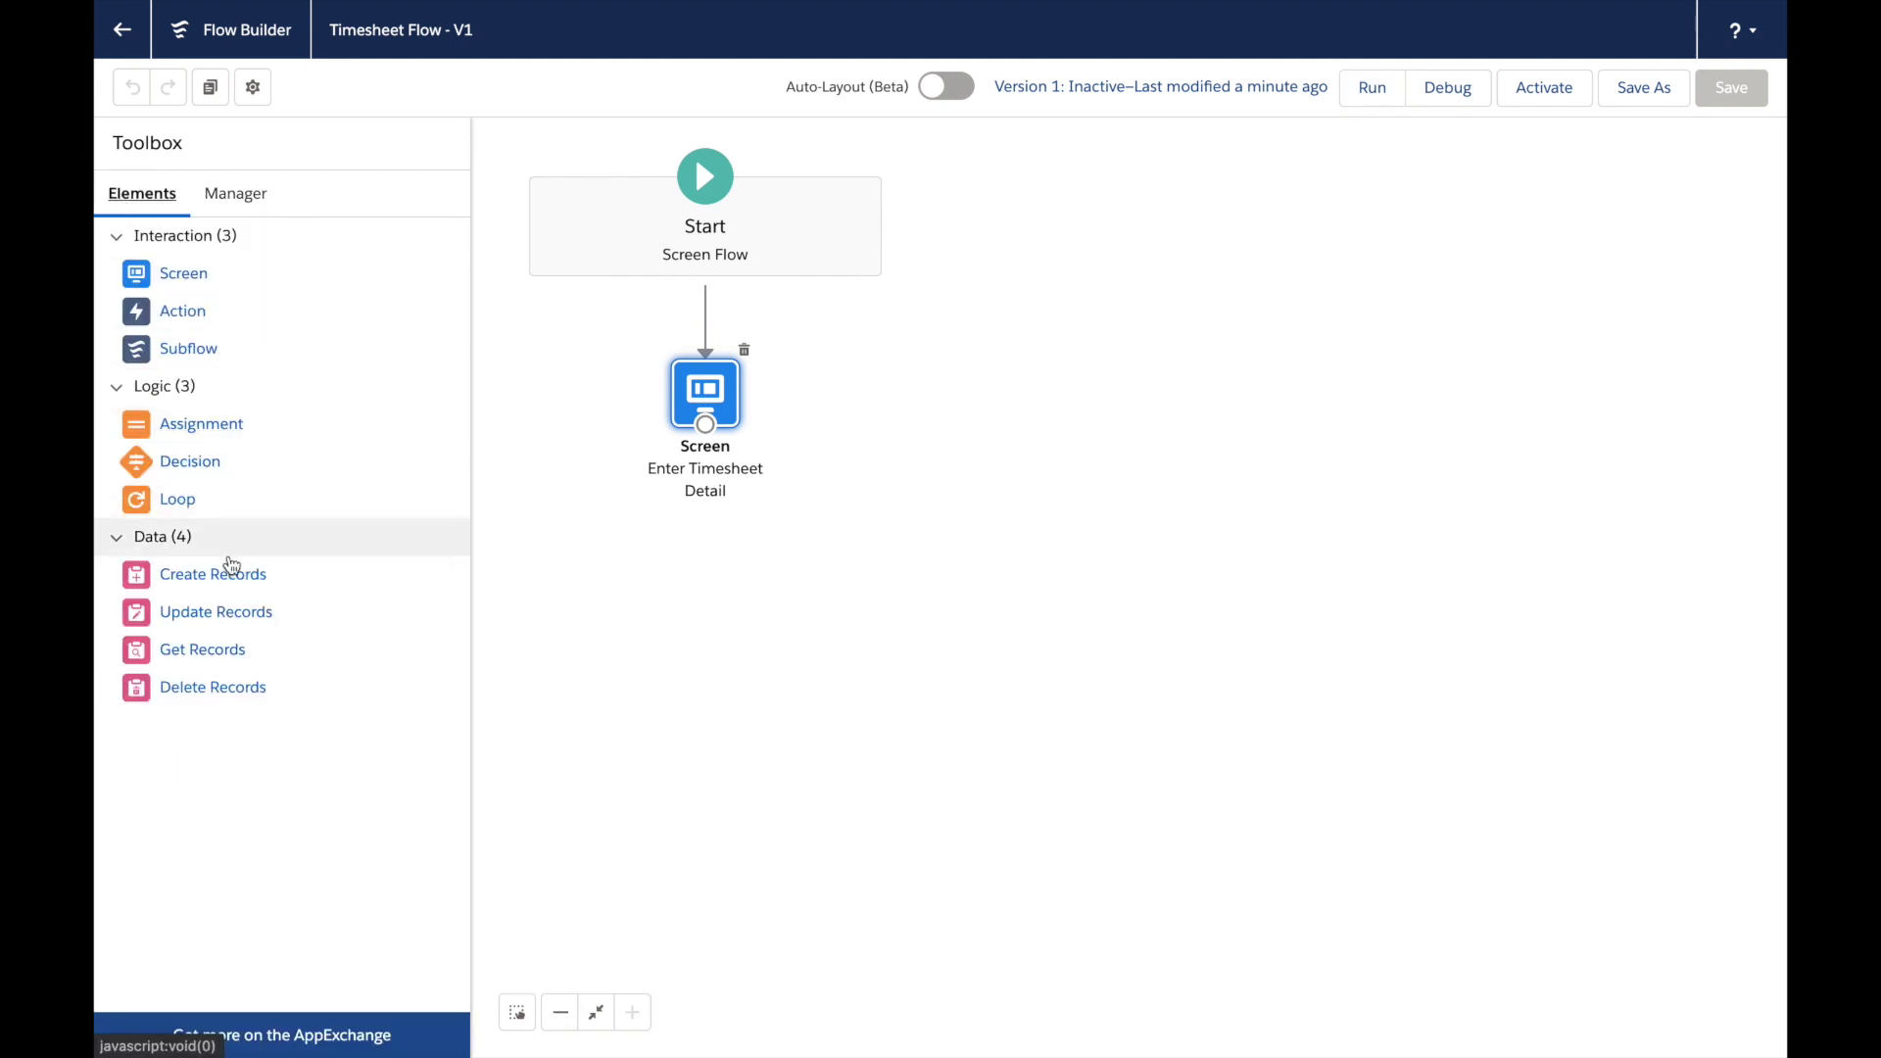
pyautogui.moveTo(224, 584); pyautogui.dragTo(684, 560)
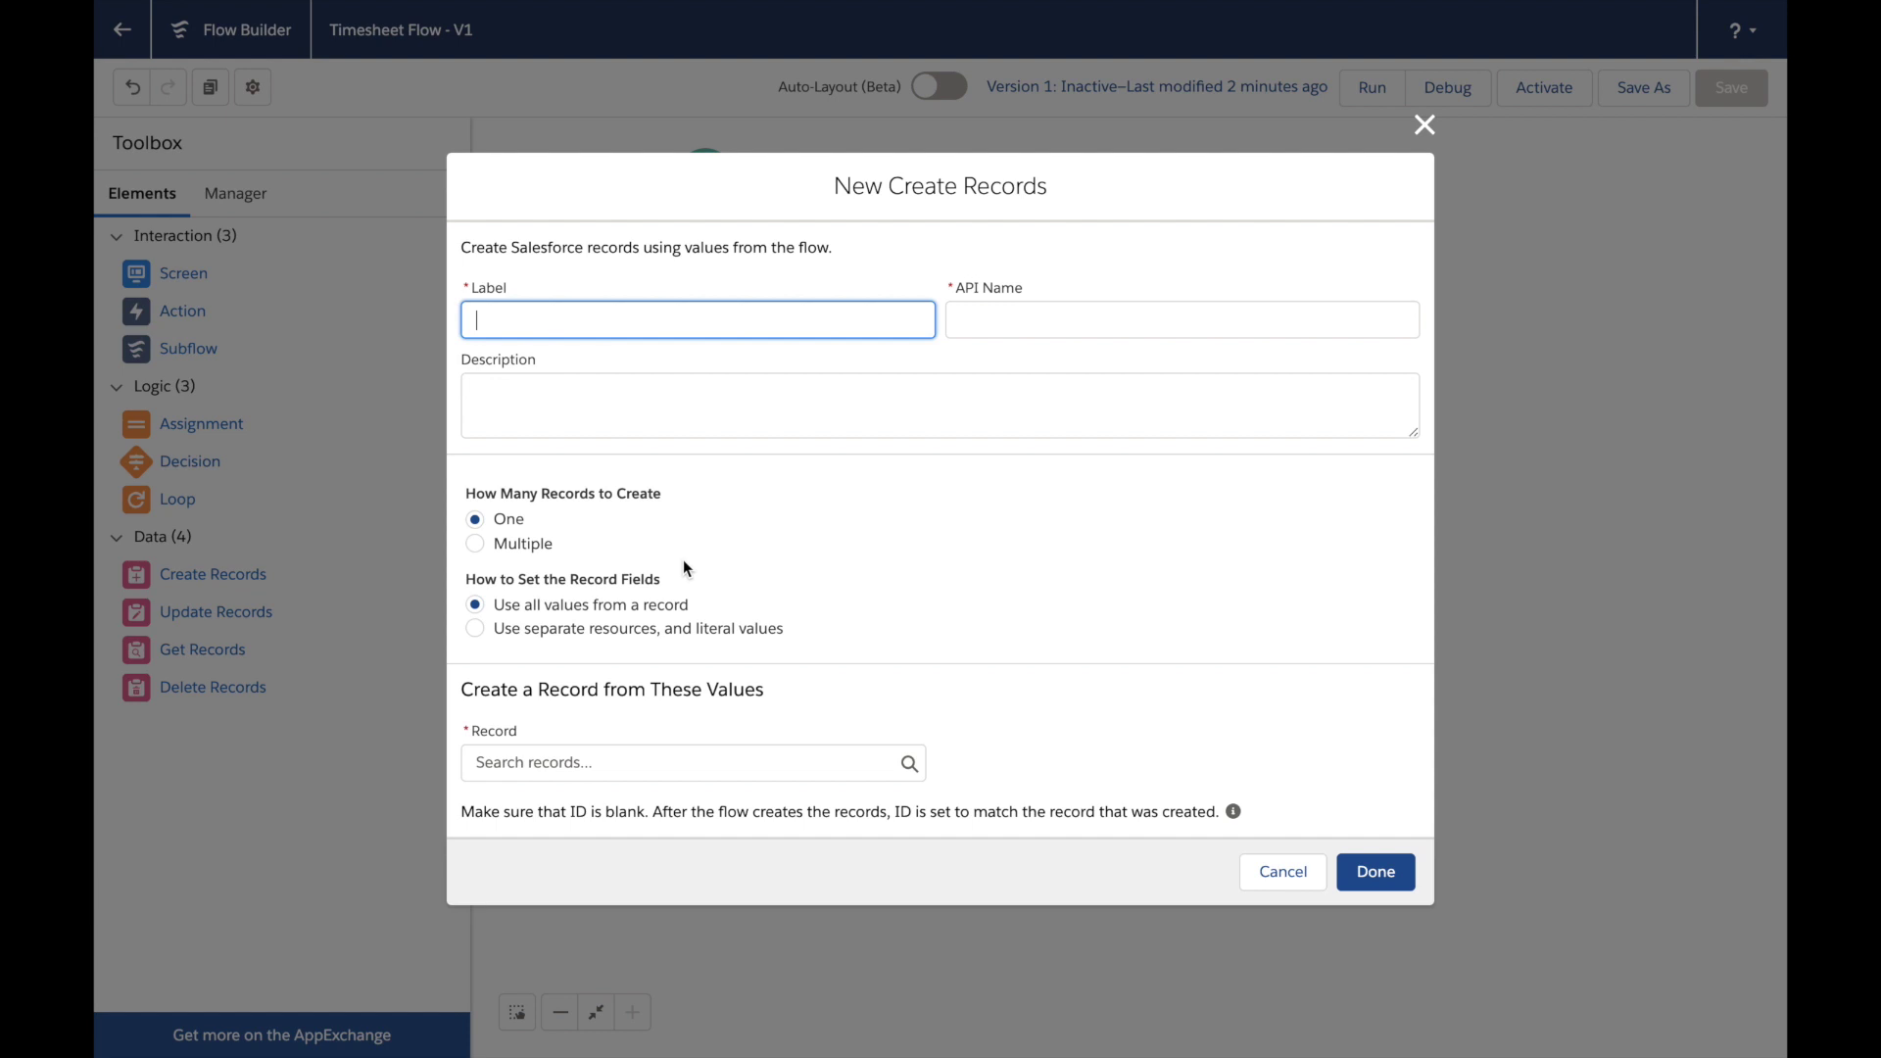
pyautogui.write('Create Timesheet Record')
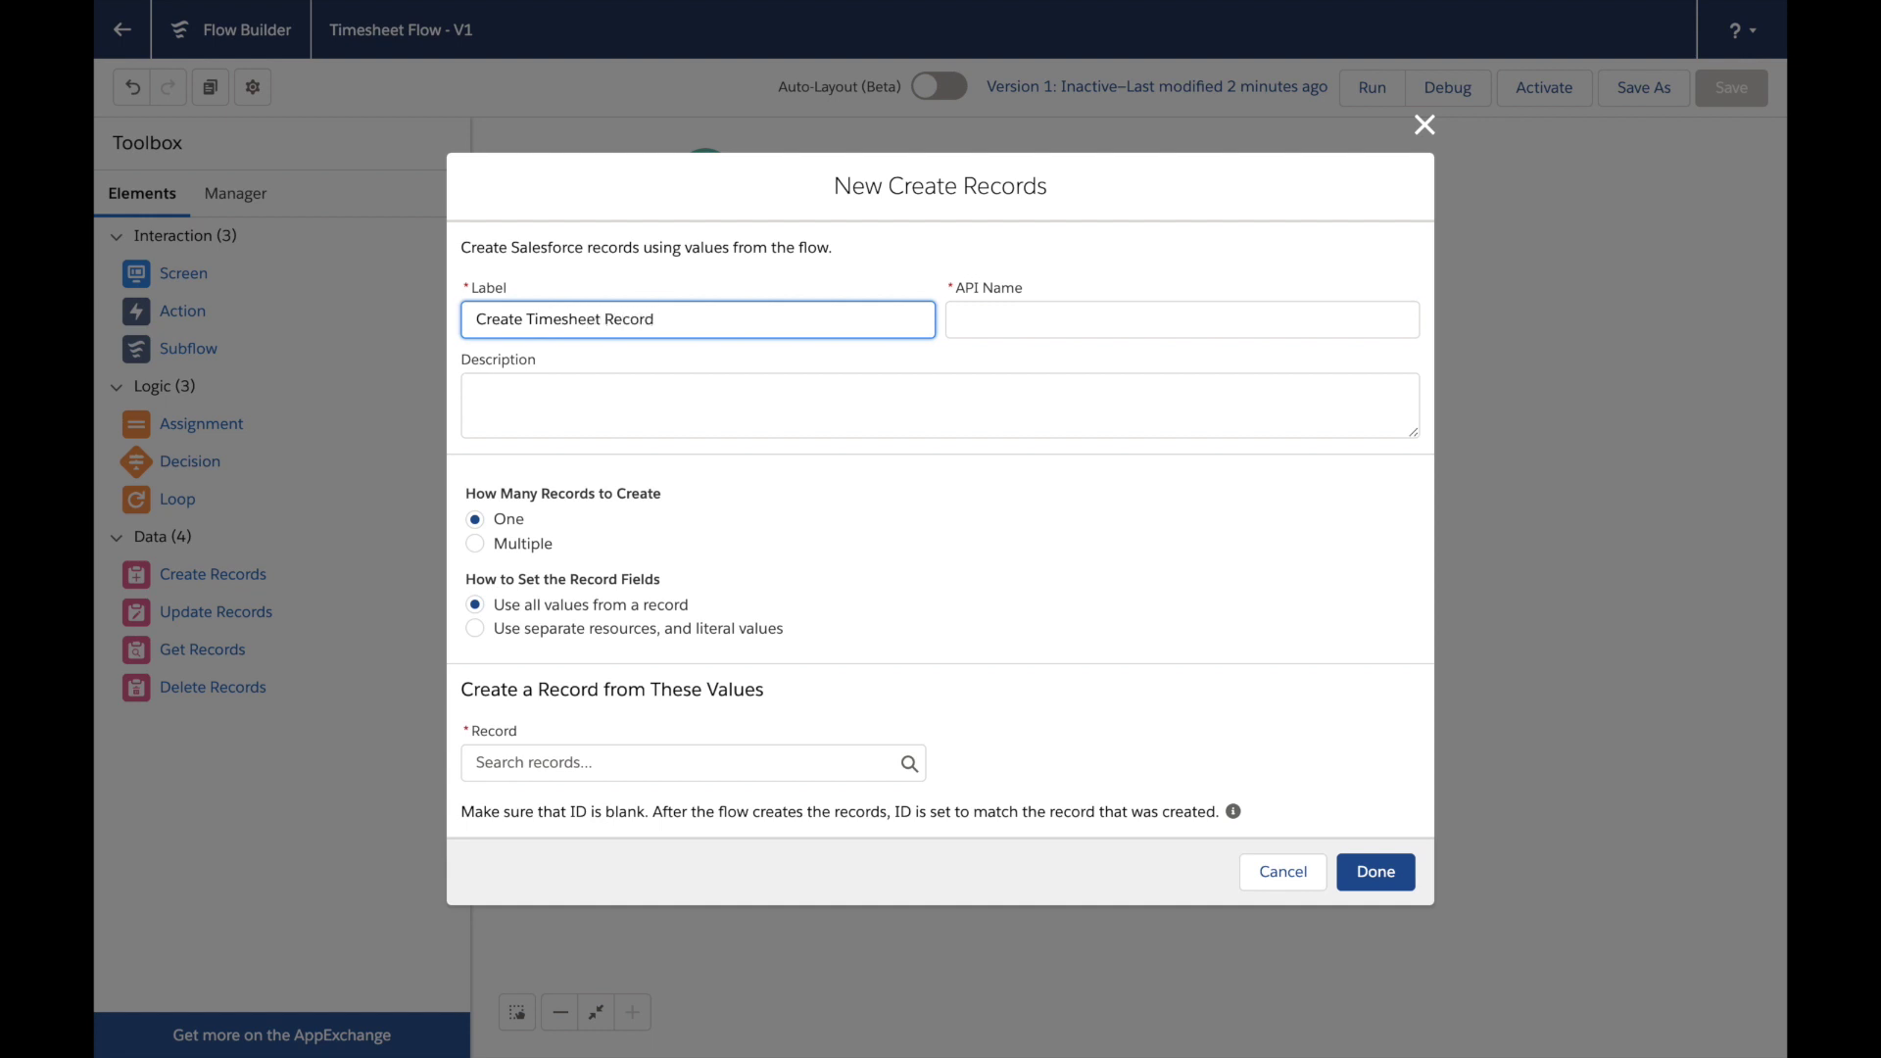
pyautogui.press('Tab')
pyautogui.press('Tab')
pyautogui.write('Cr')
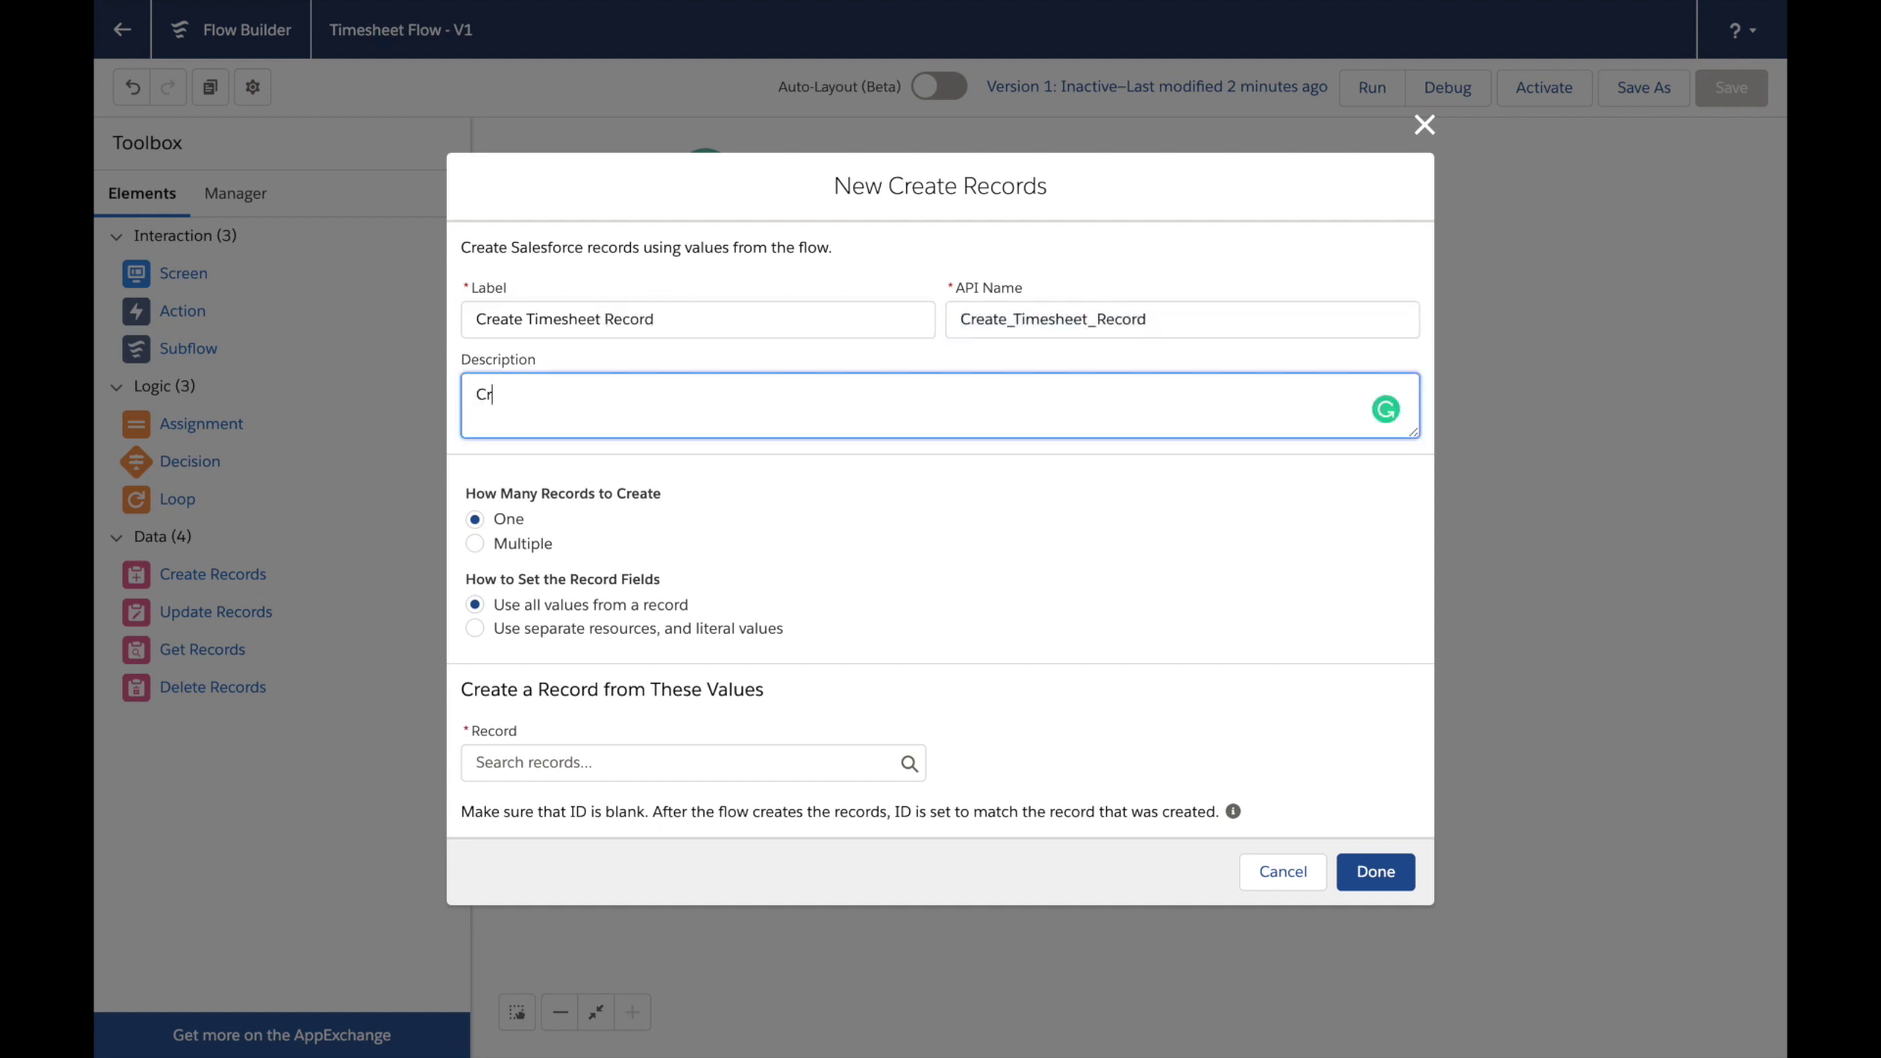
pyautogui.write('eates timesheet from screen data.')
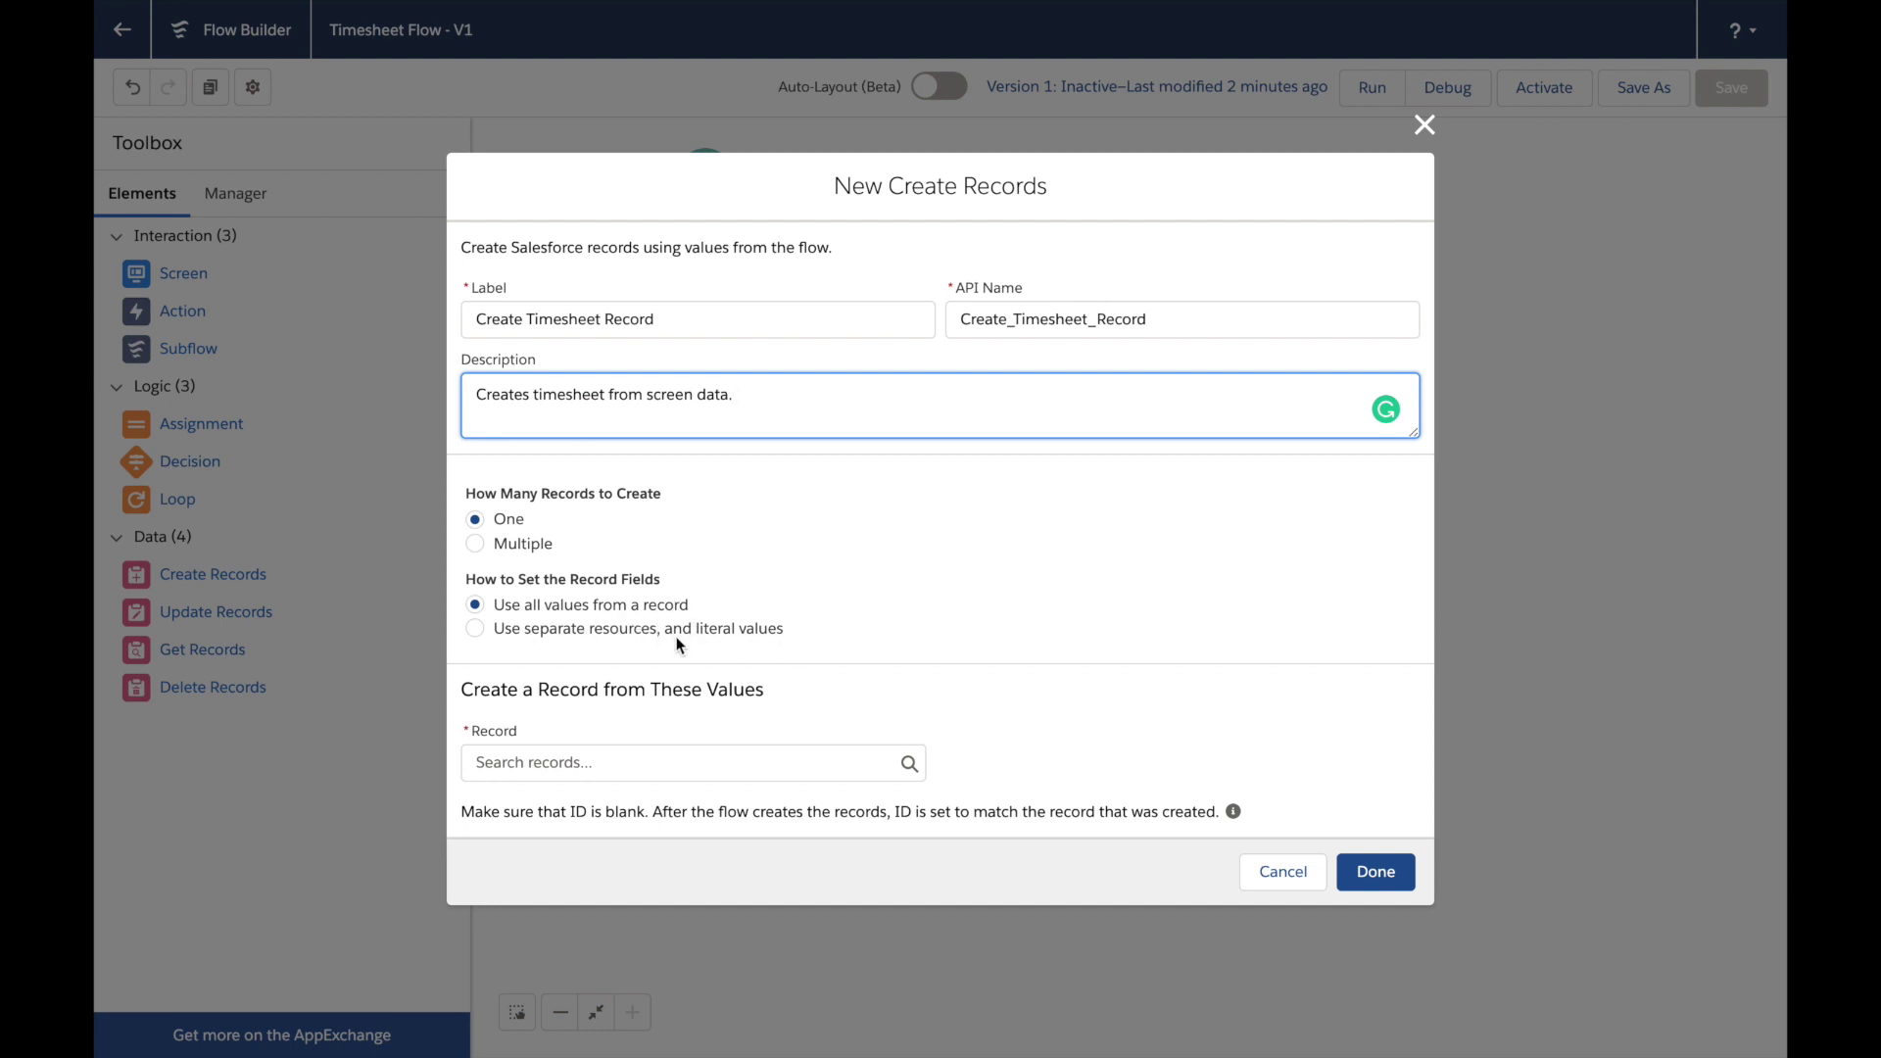
# Set the record fields to use separate resources and literal values, and choose Timesheet as the object to create
pyautogui.click(477, 631)
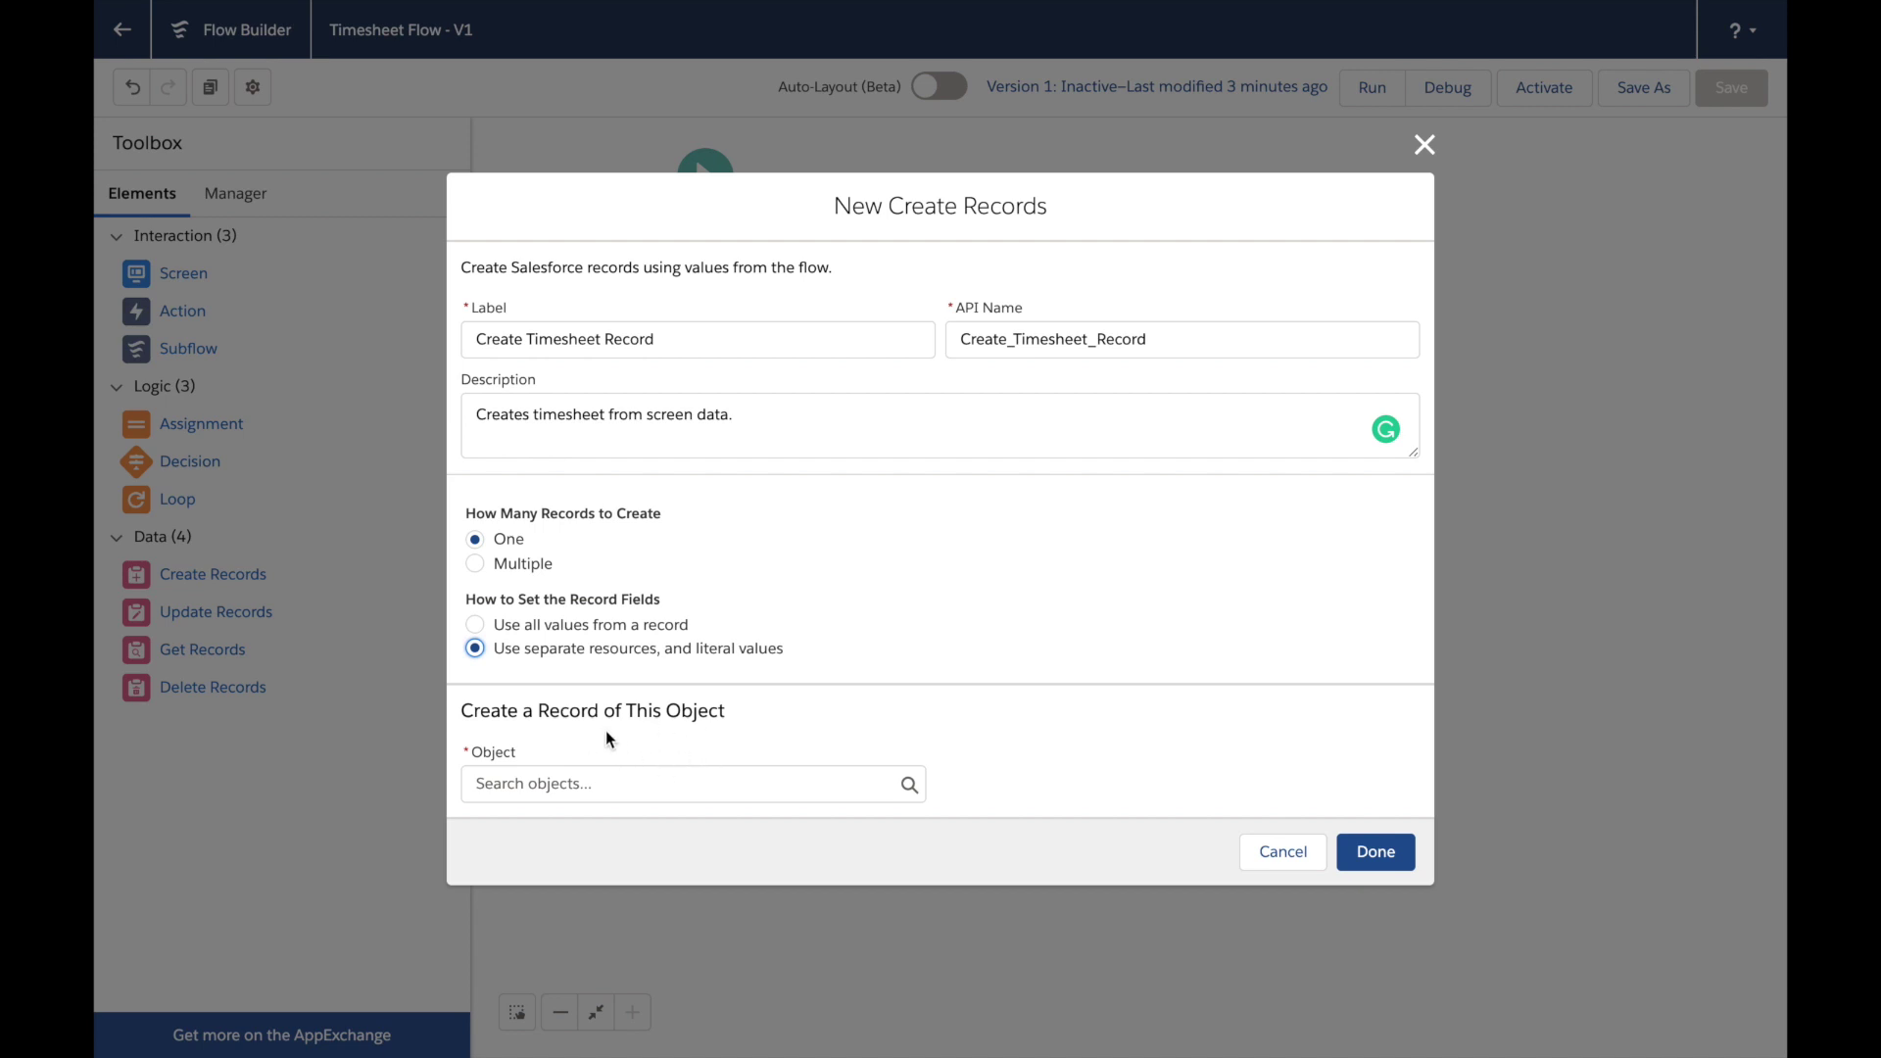
pyautogui.click(615, 783)
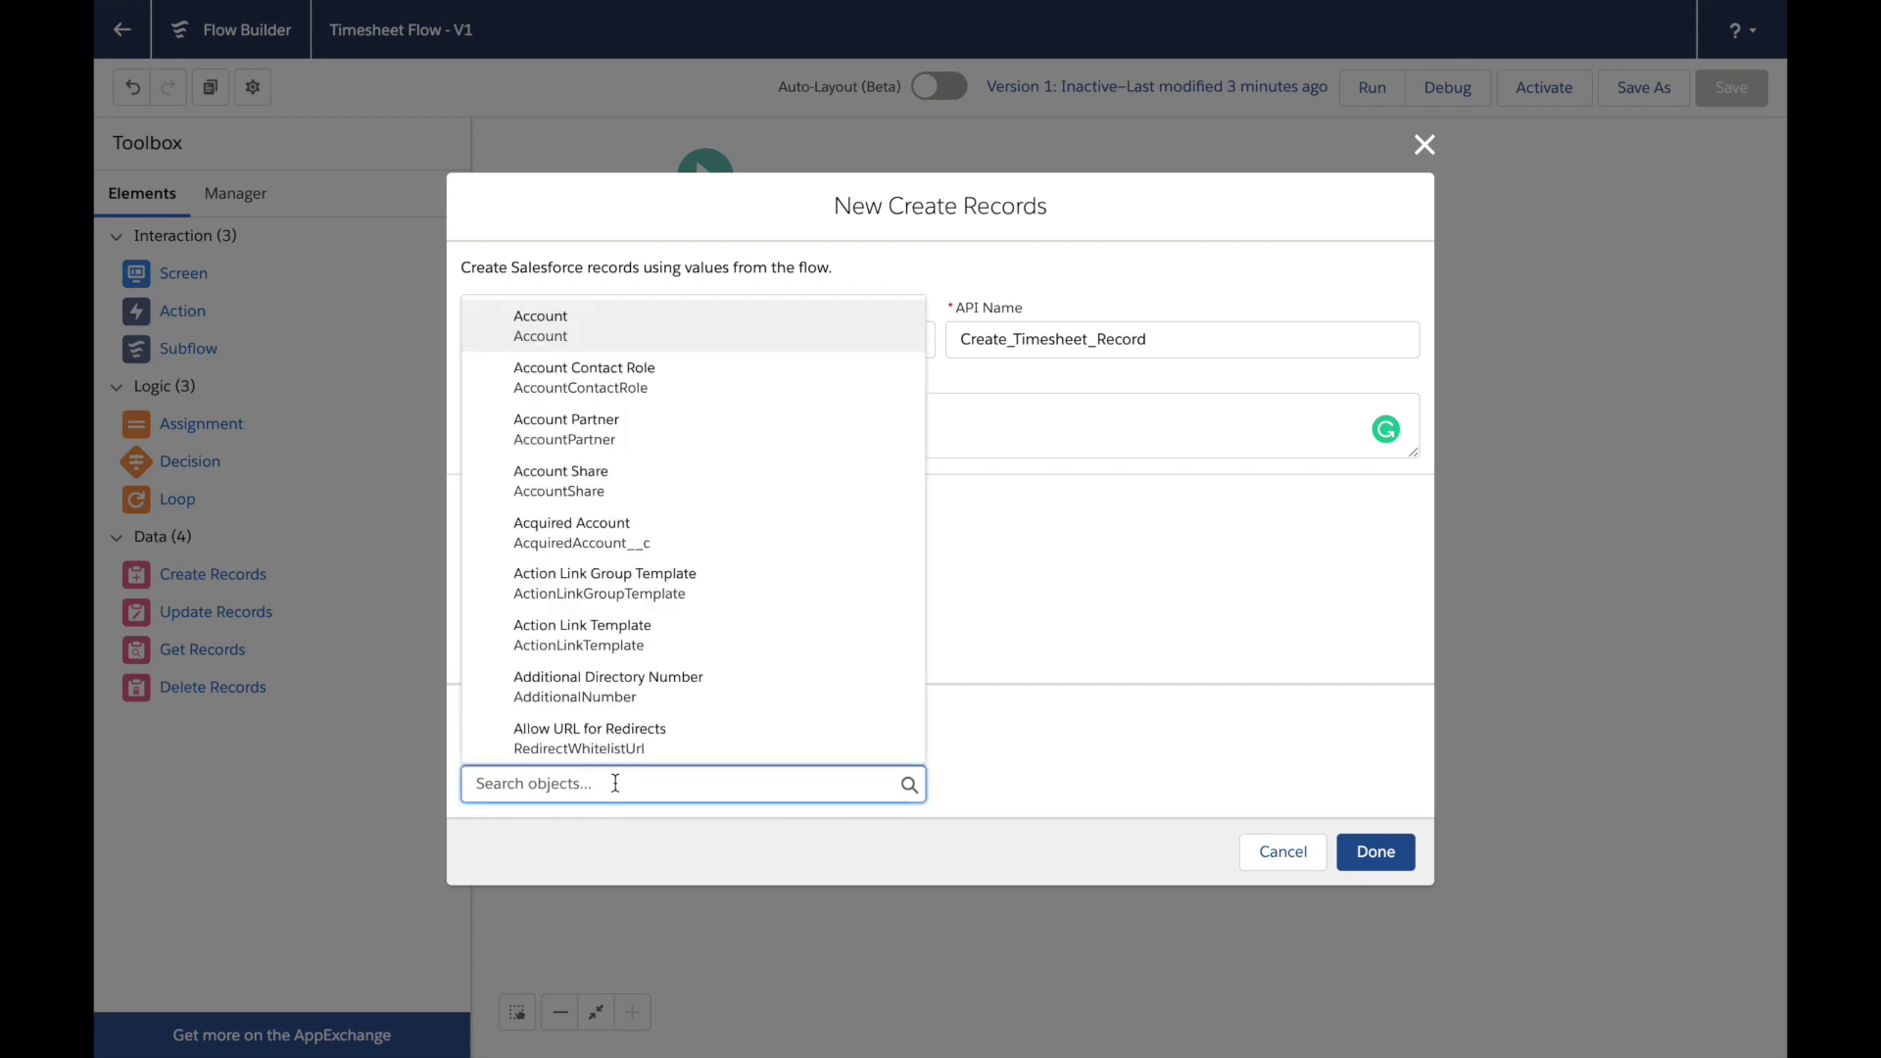
pyautogui.write('time')
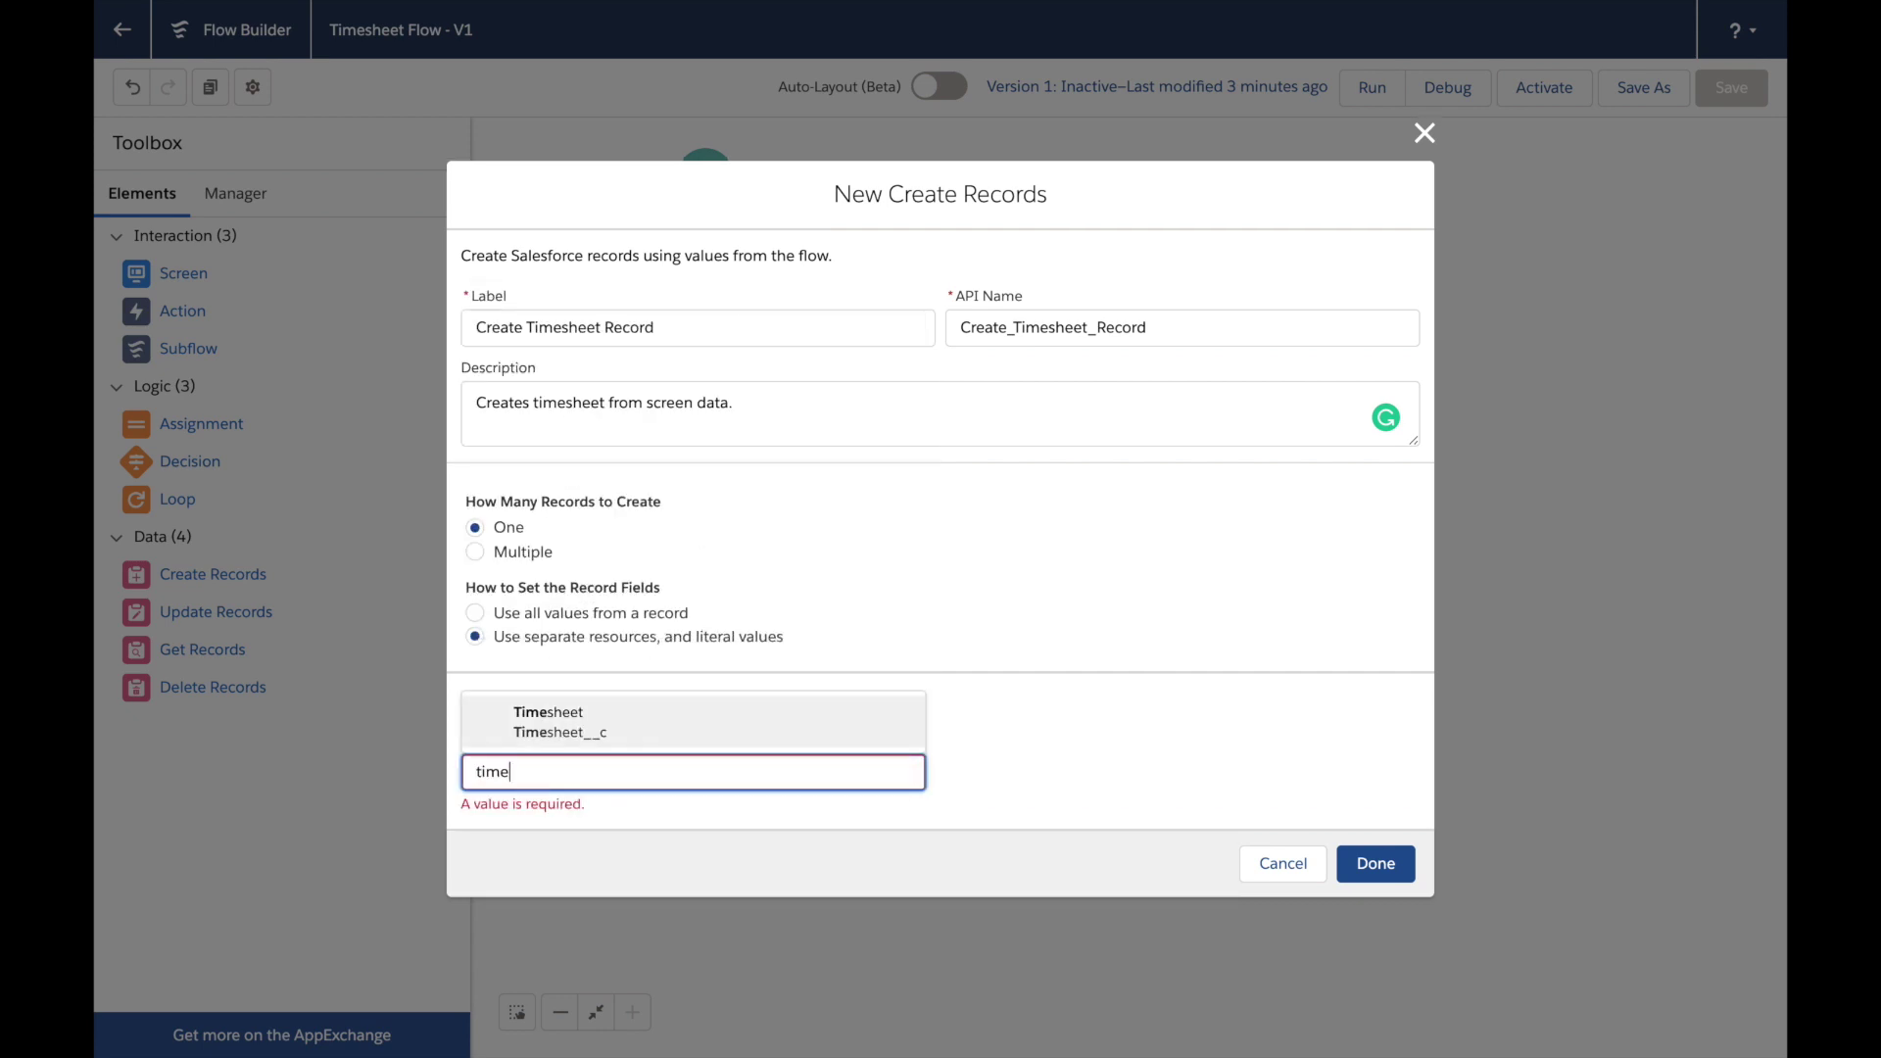
pyautogui.click(545, 717)
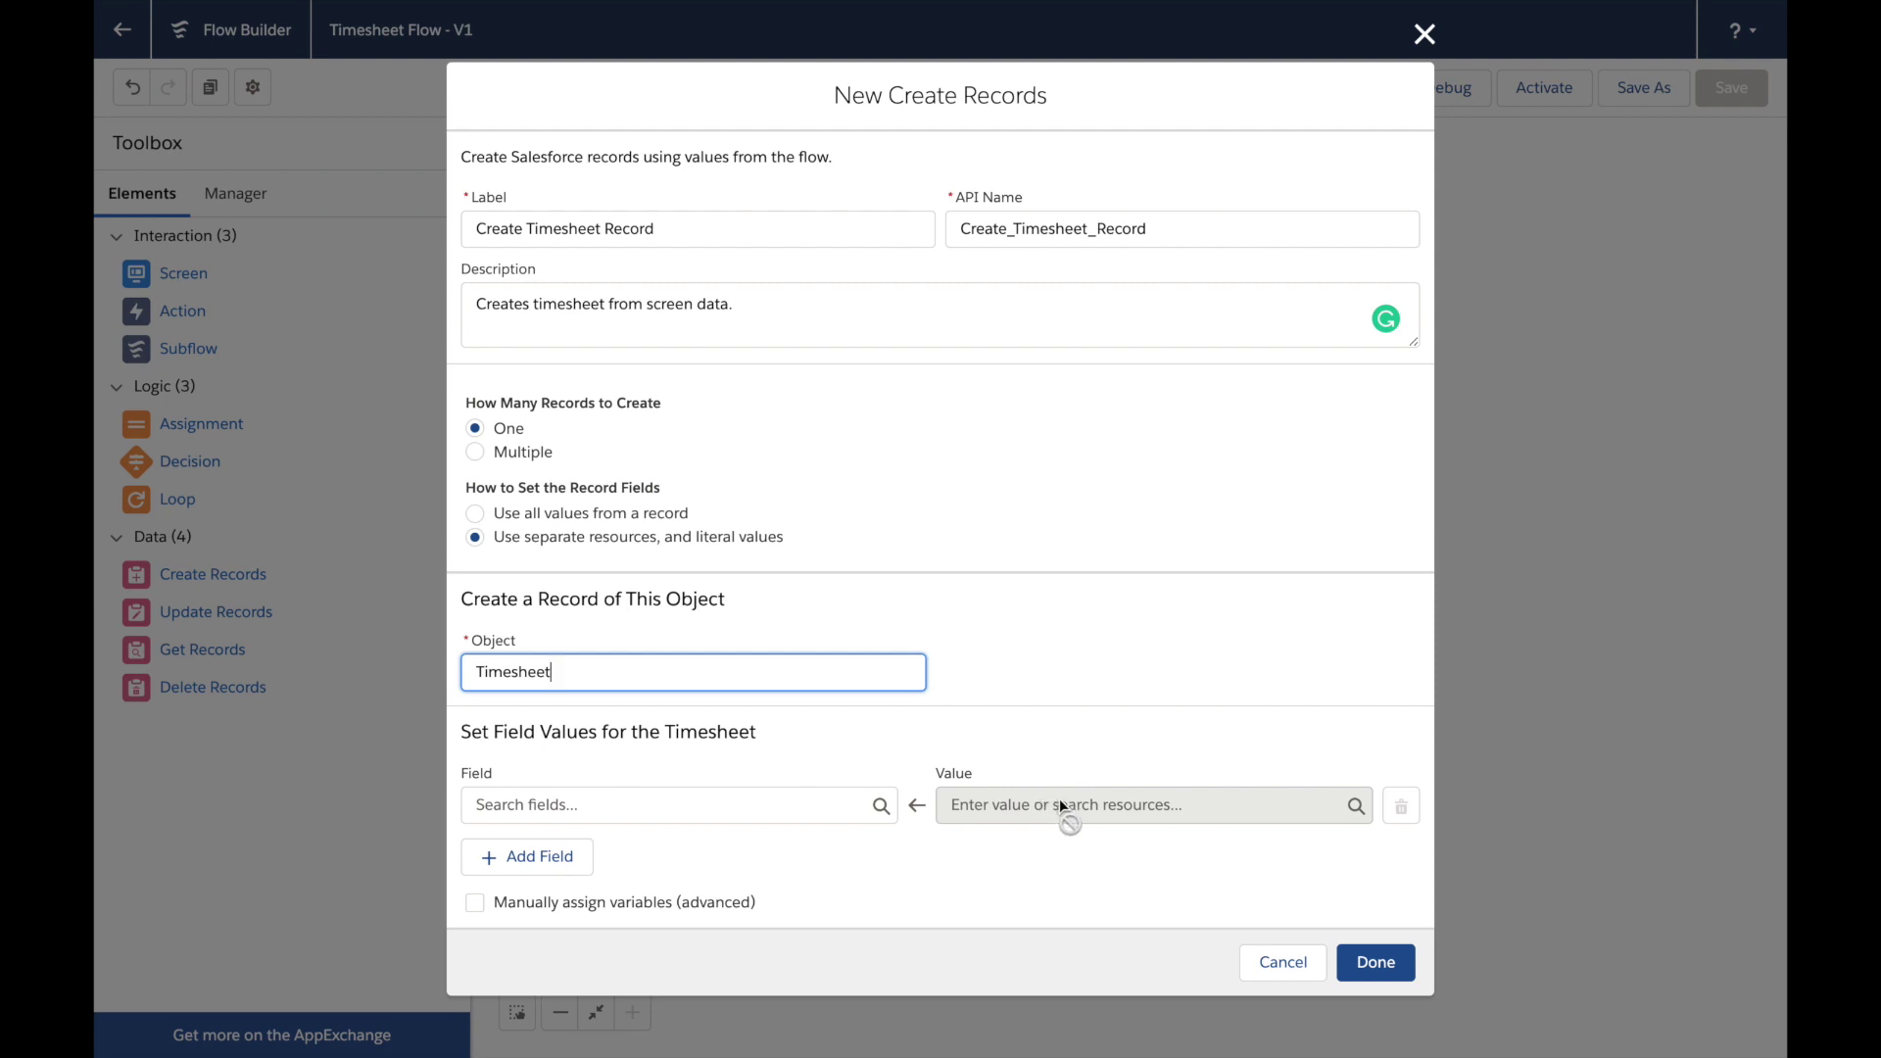
# Map the timesheet's Consultant__c field to the Consultant screen component
pyautogui.click(716, 805)
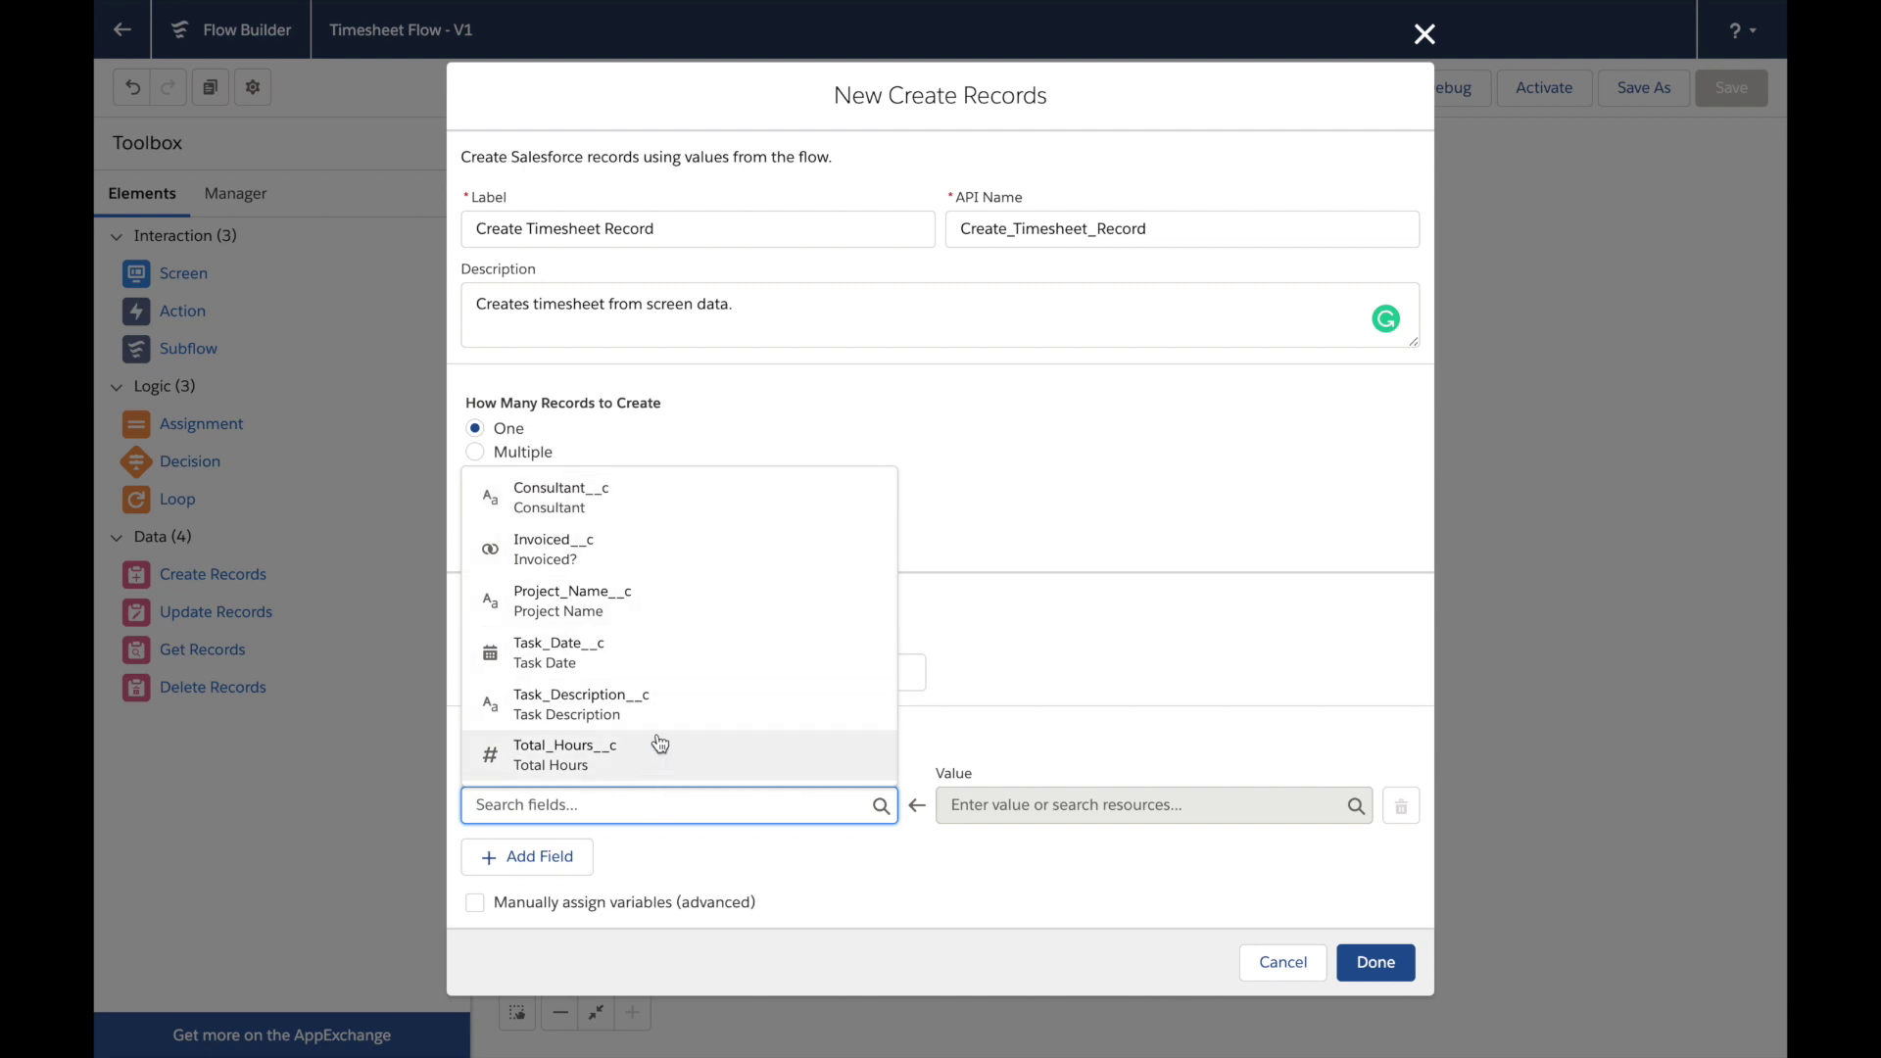
pyautogui.click(677, 503)
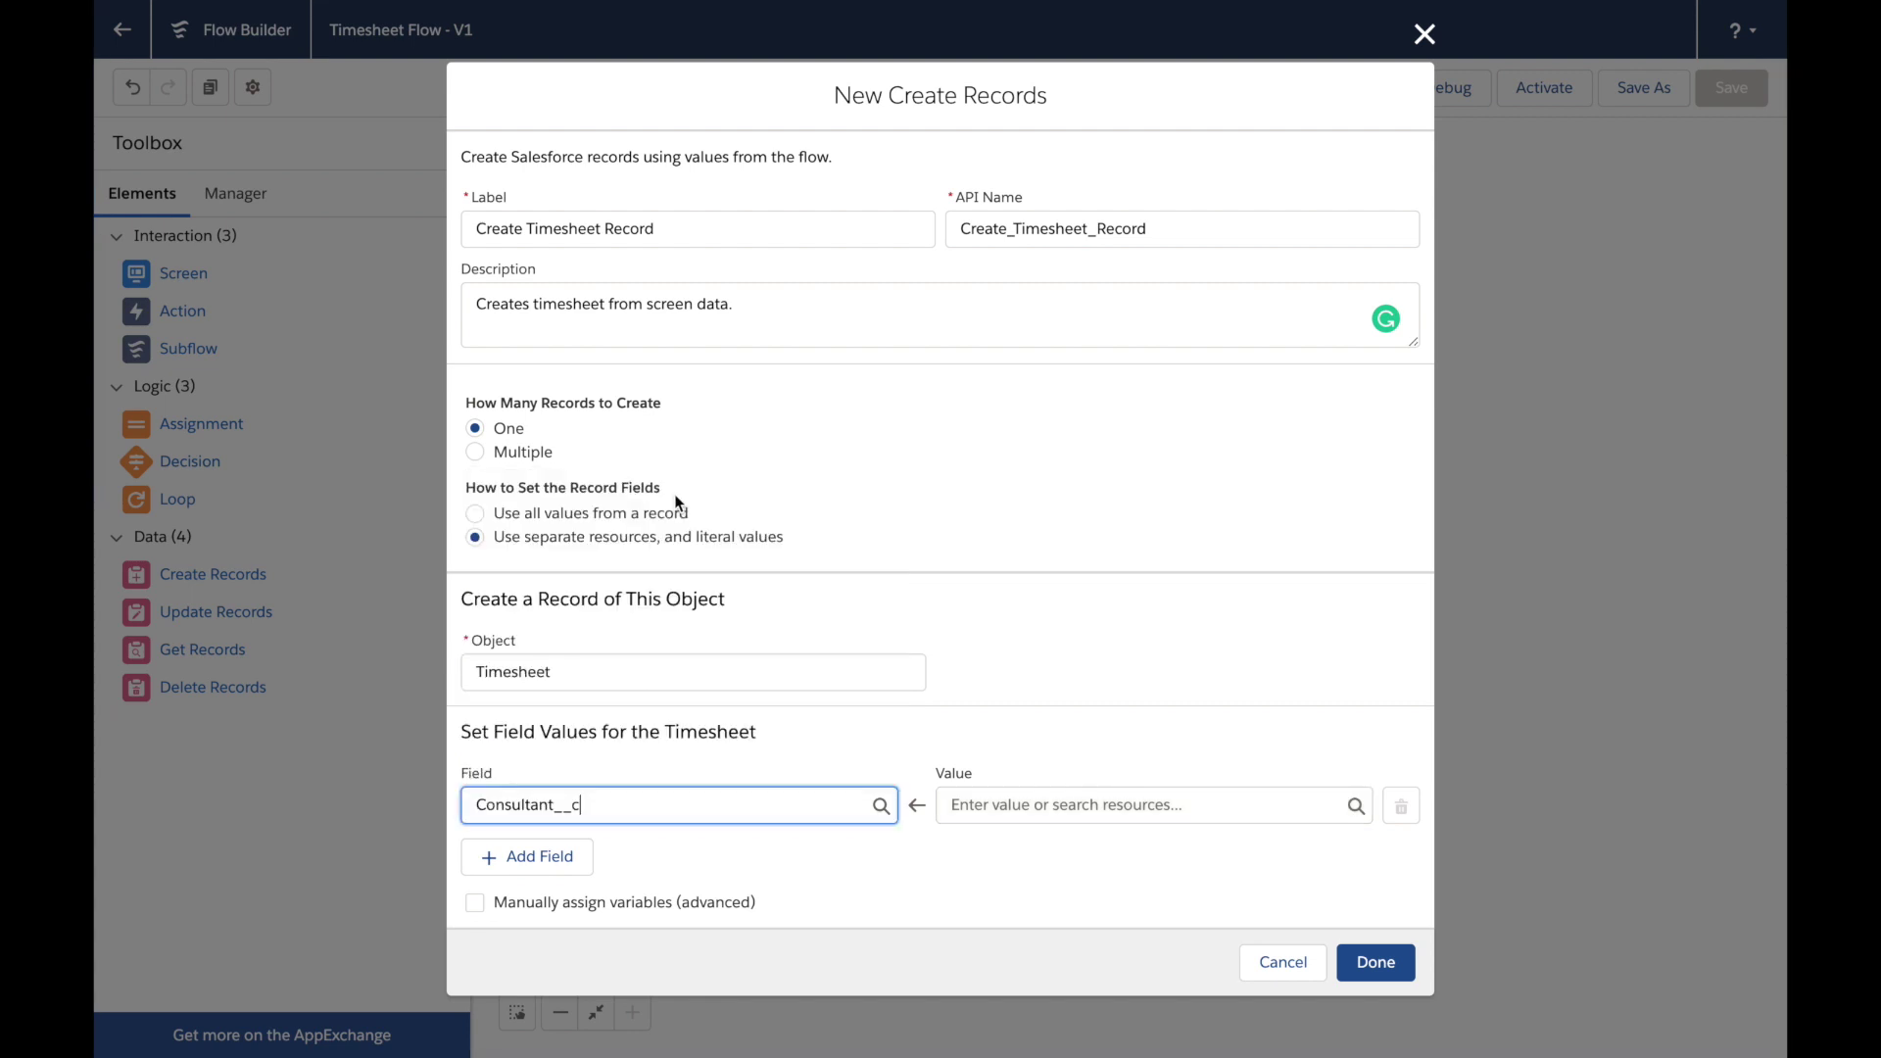
pyautogui.click(1071, 802)
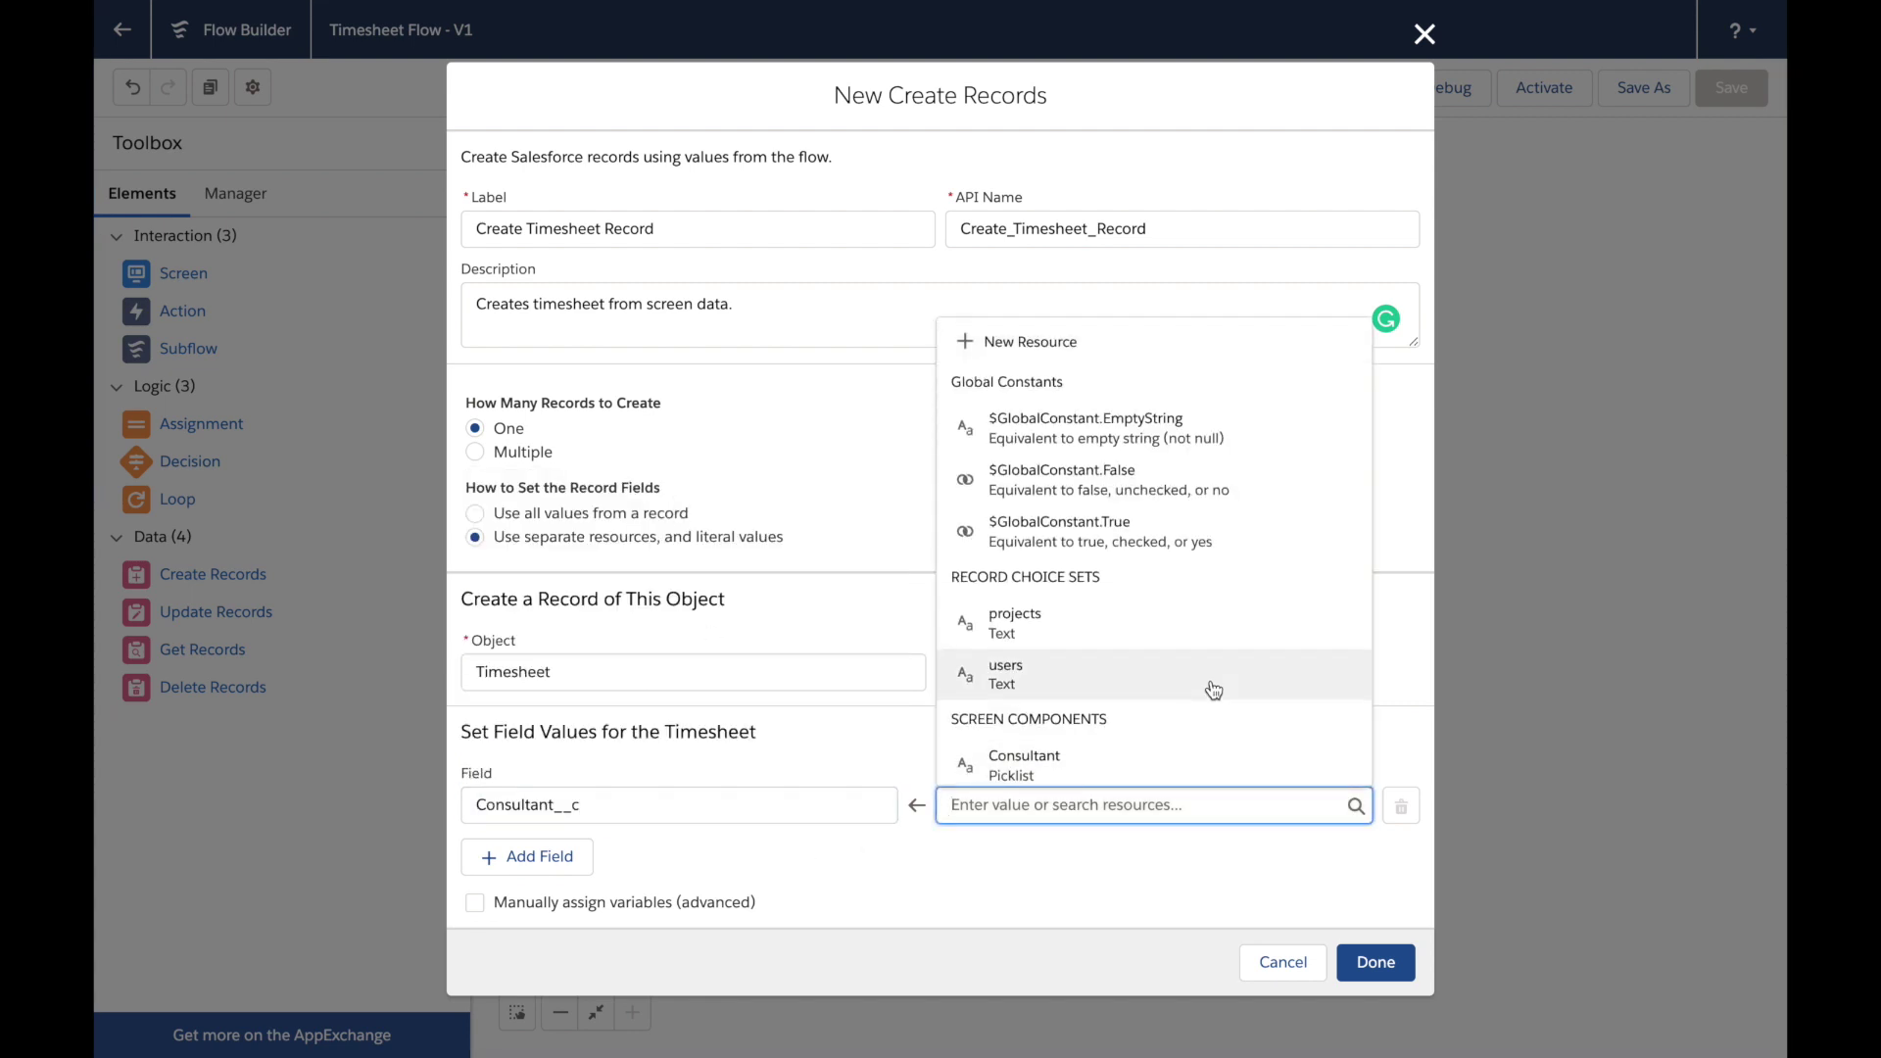
pyautogui.scroll(-2, 1212, 686)
pyautogui.scroll(-1, 1213, 689)
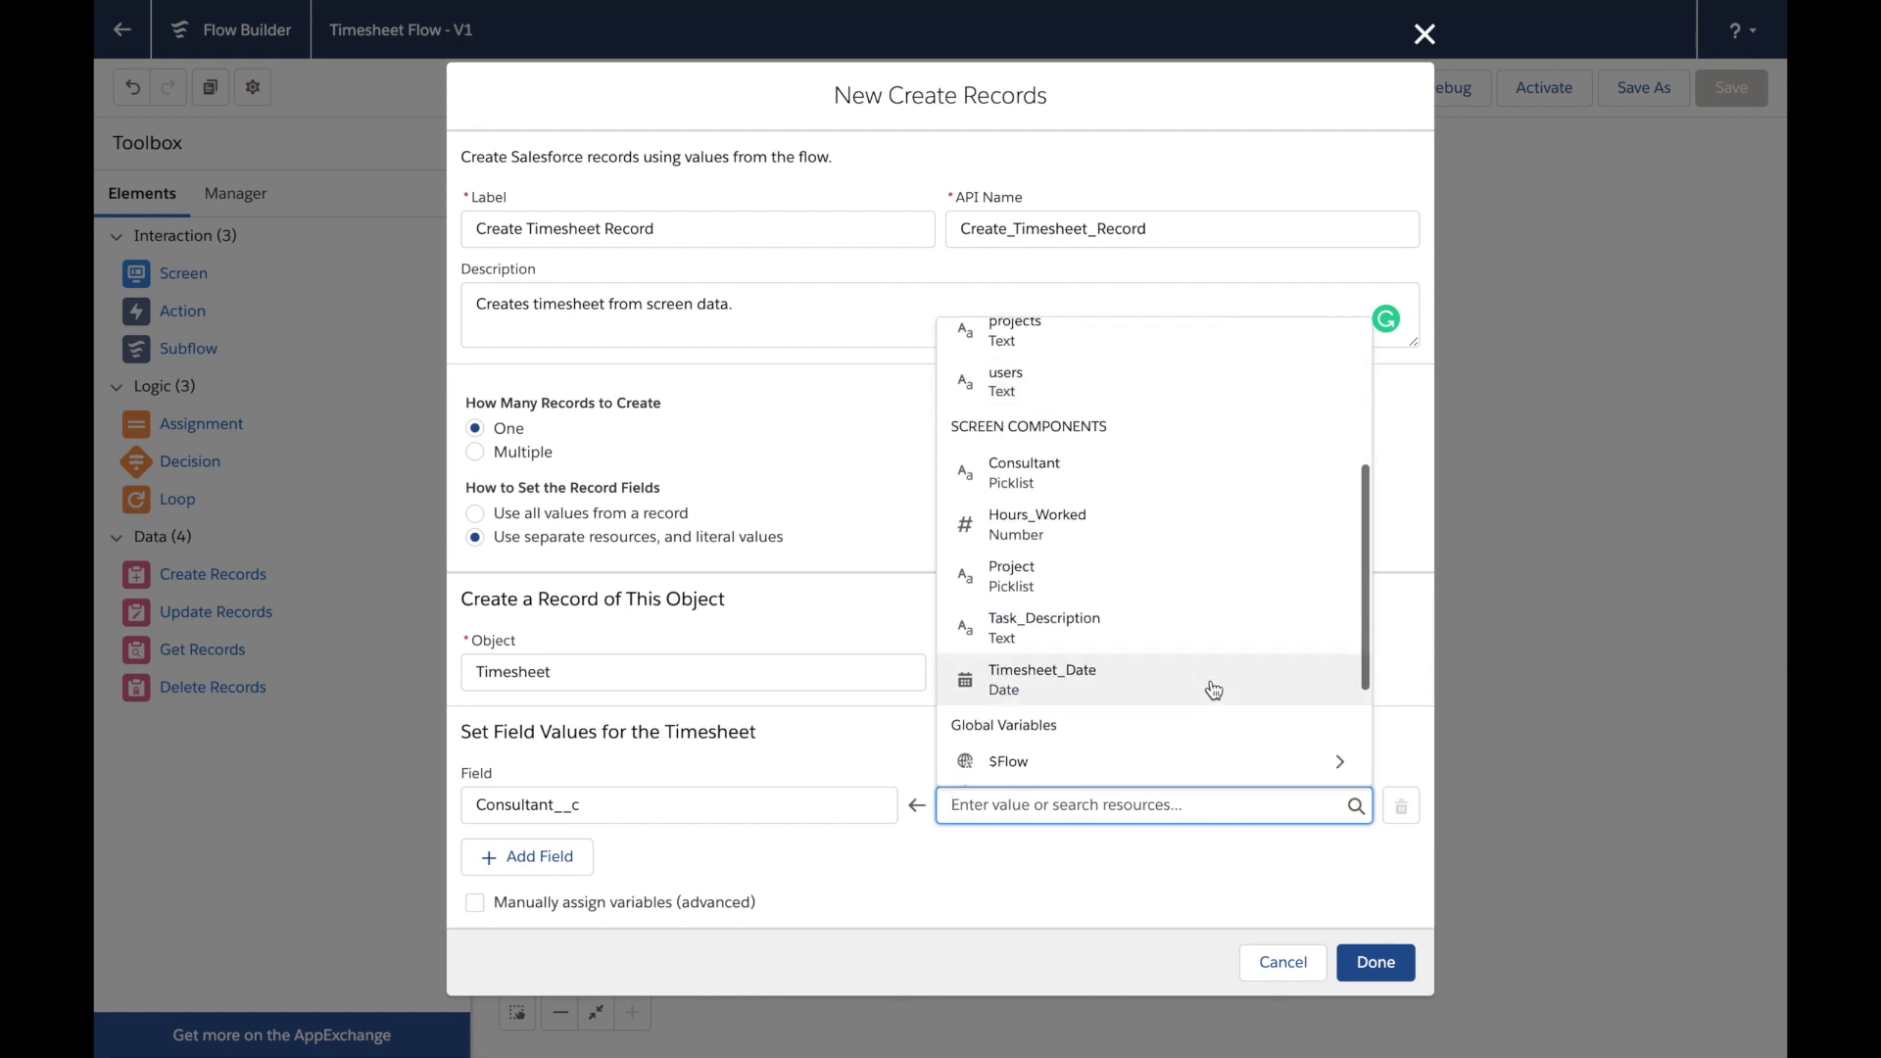
pyautogui.click(1083, 477)
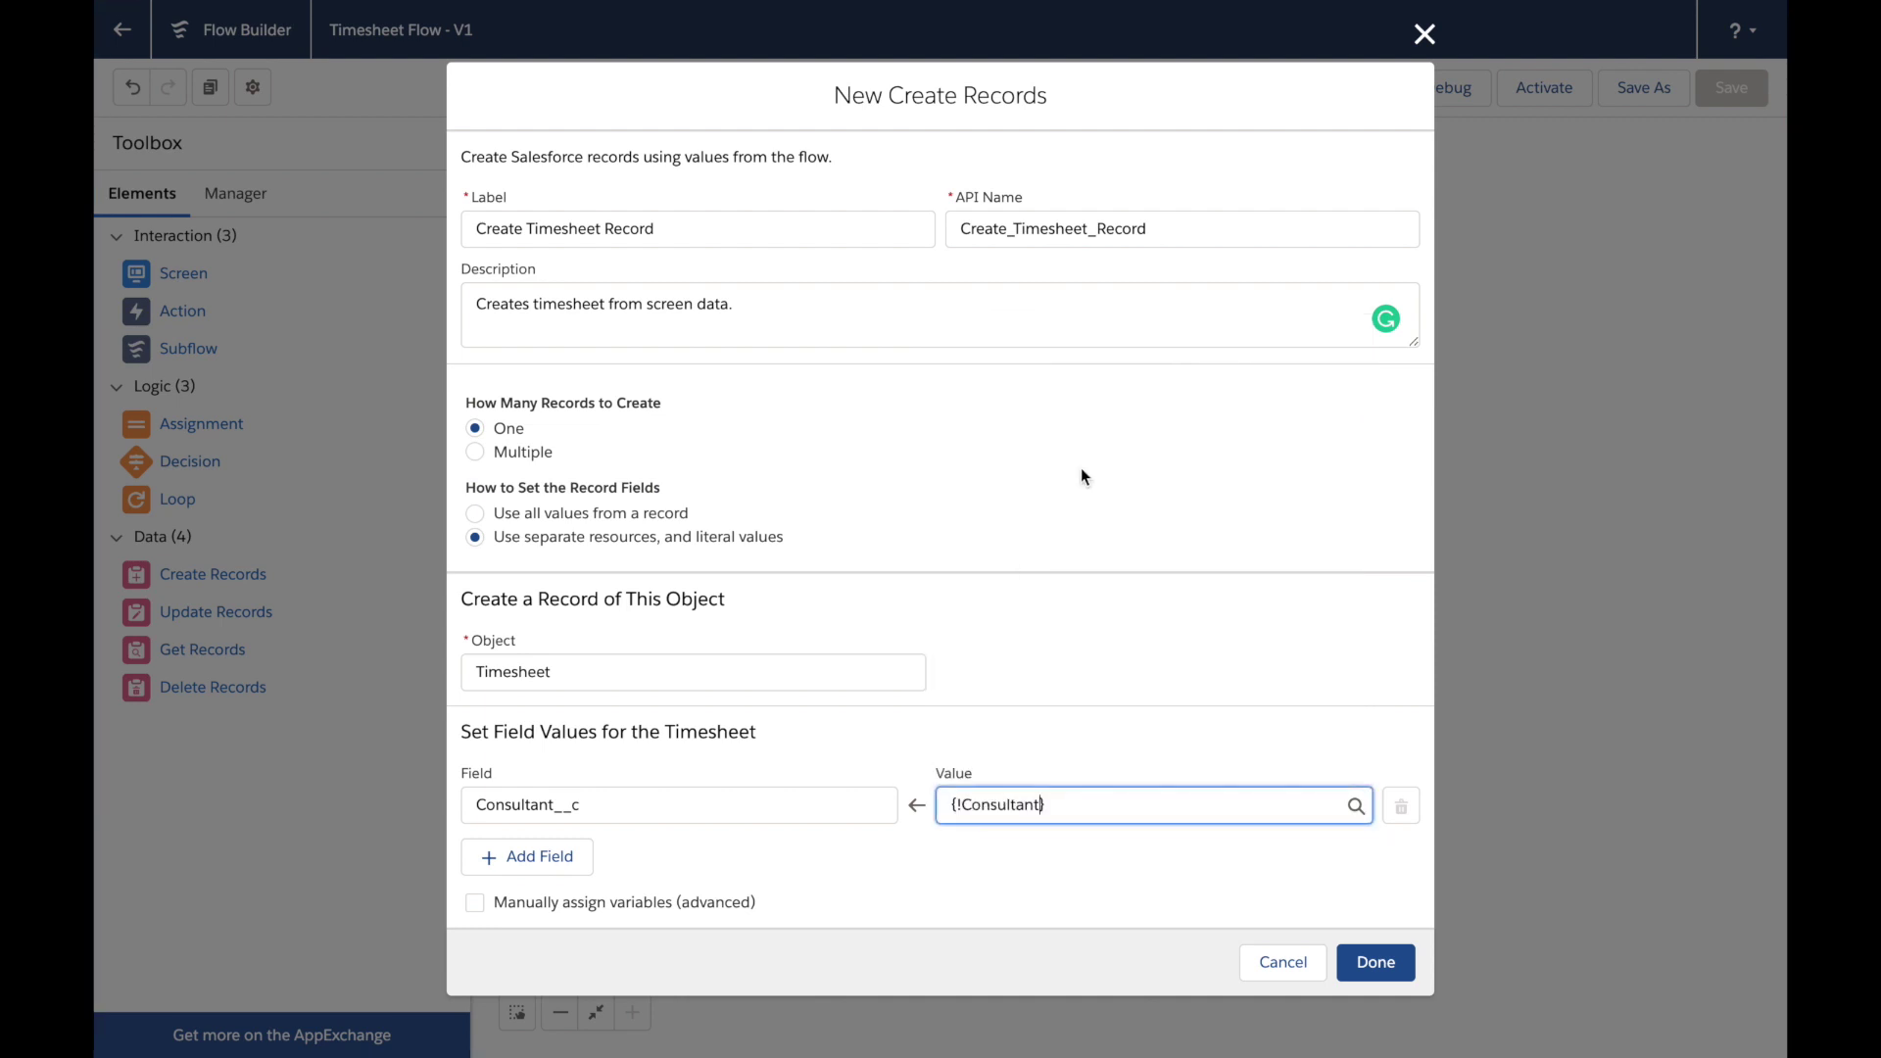
# Add a field row that maps Project_Name__c to the Project screen component
pyautogui.click(559, 854)
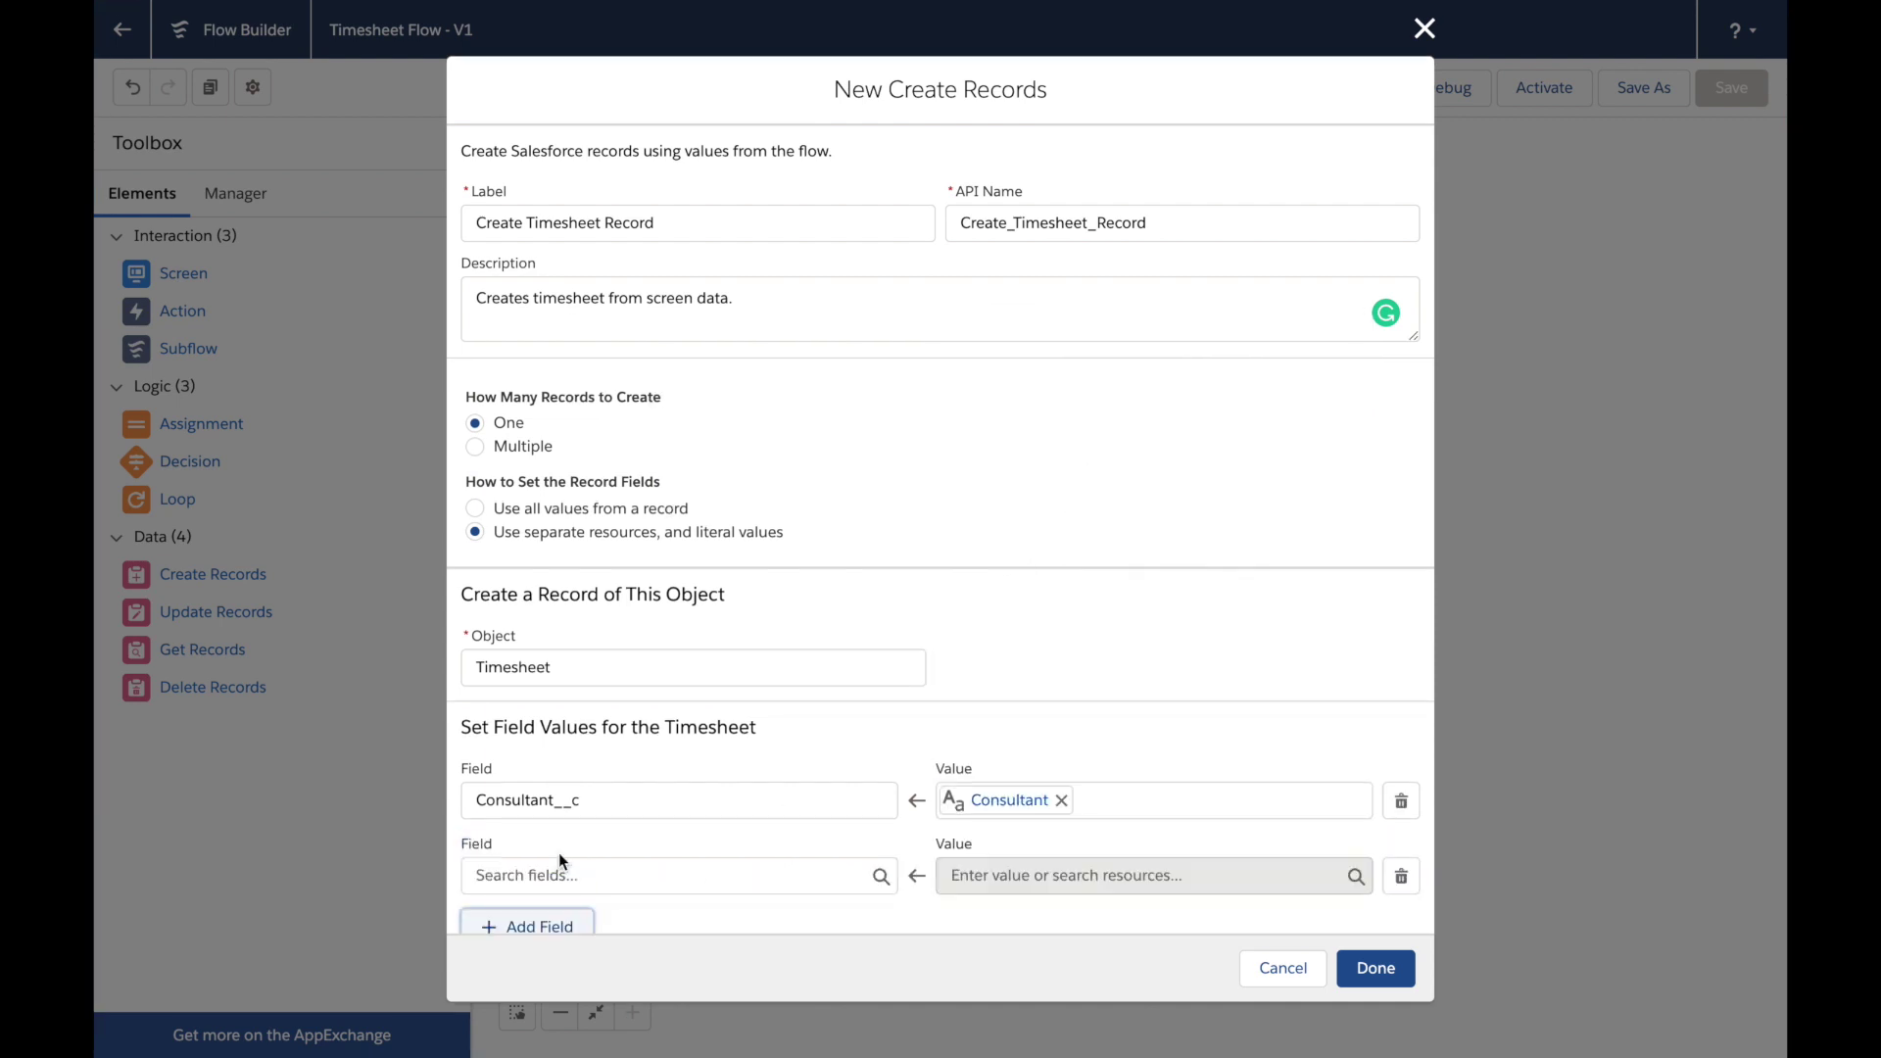
pyautogui.scroll(-1, 558, 853)
pyautogui.click(666, 808)
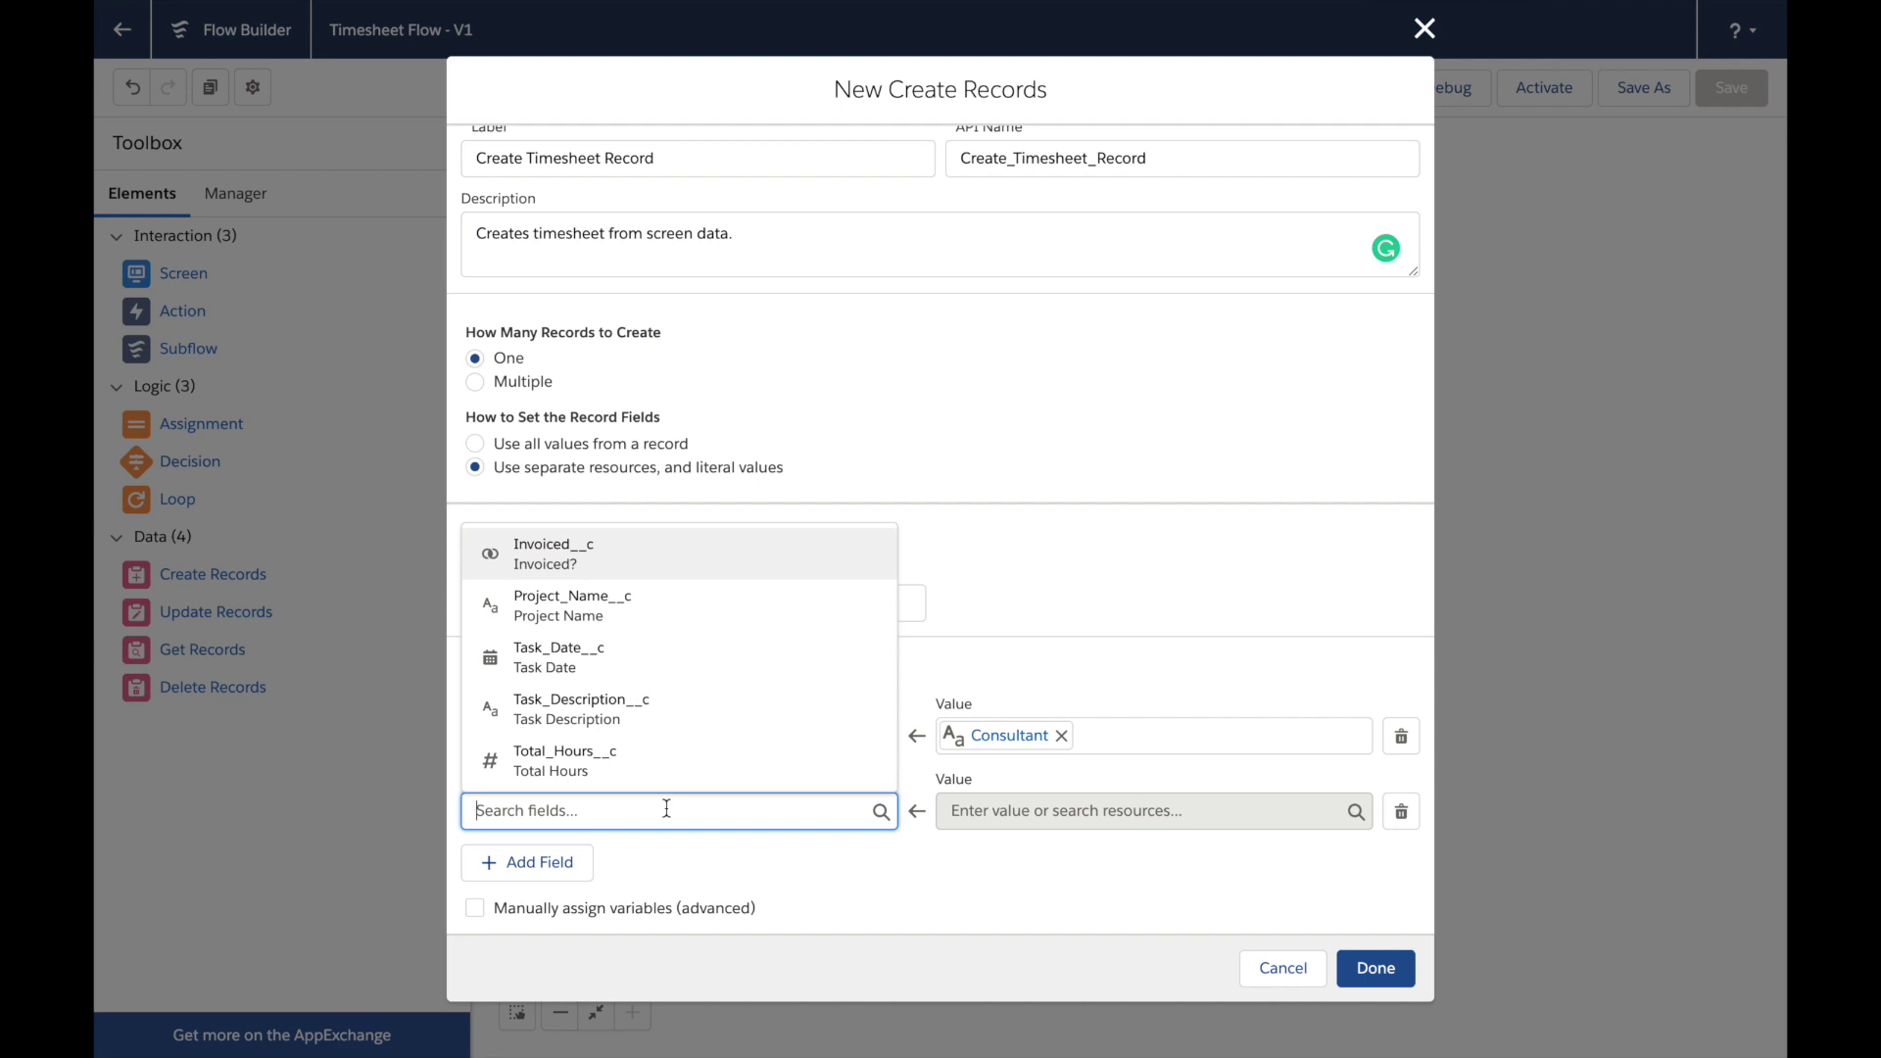
pyautogui.click(706, 609)
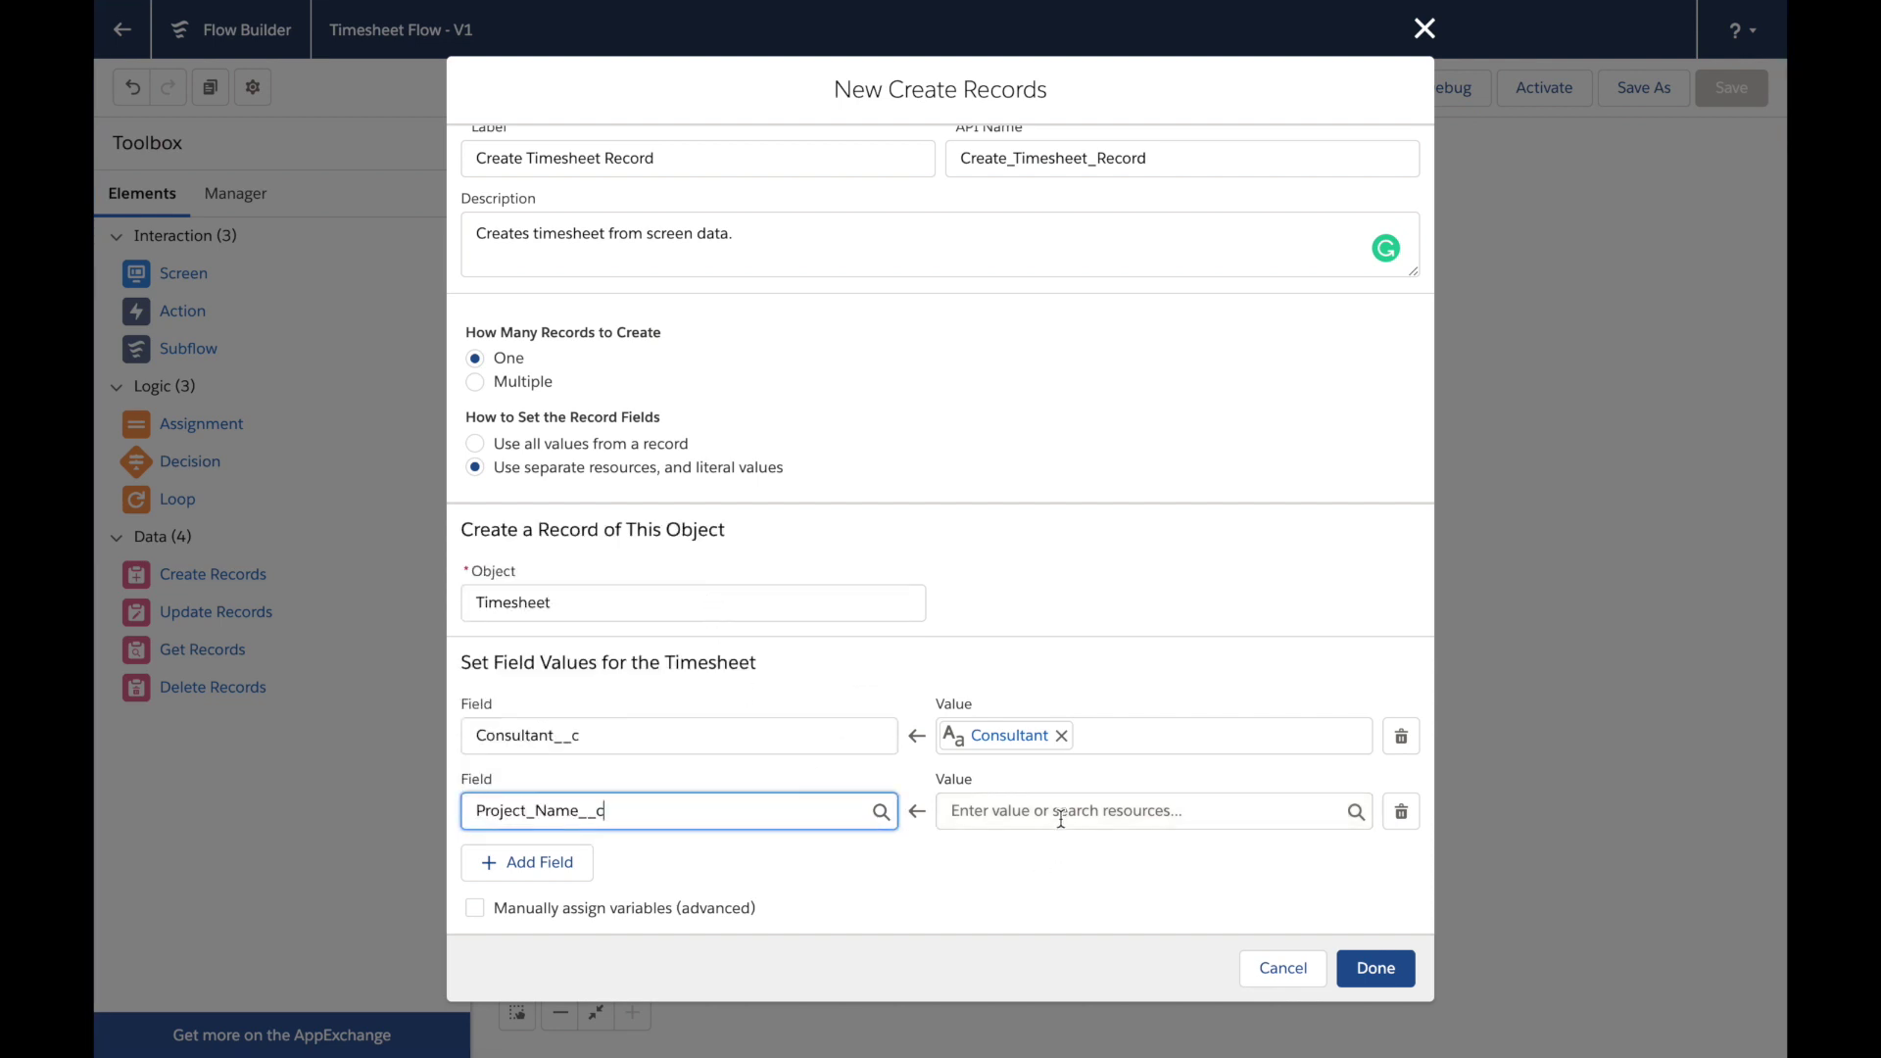
pyautogui.click(1061, 814)
pyautogui.scroll(-3, 1126, 681)
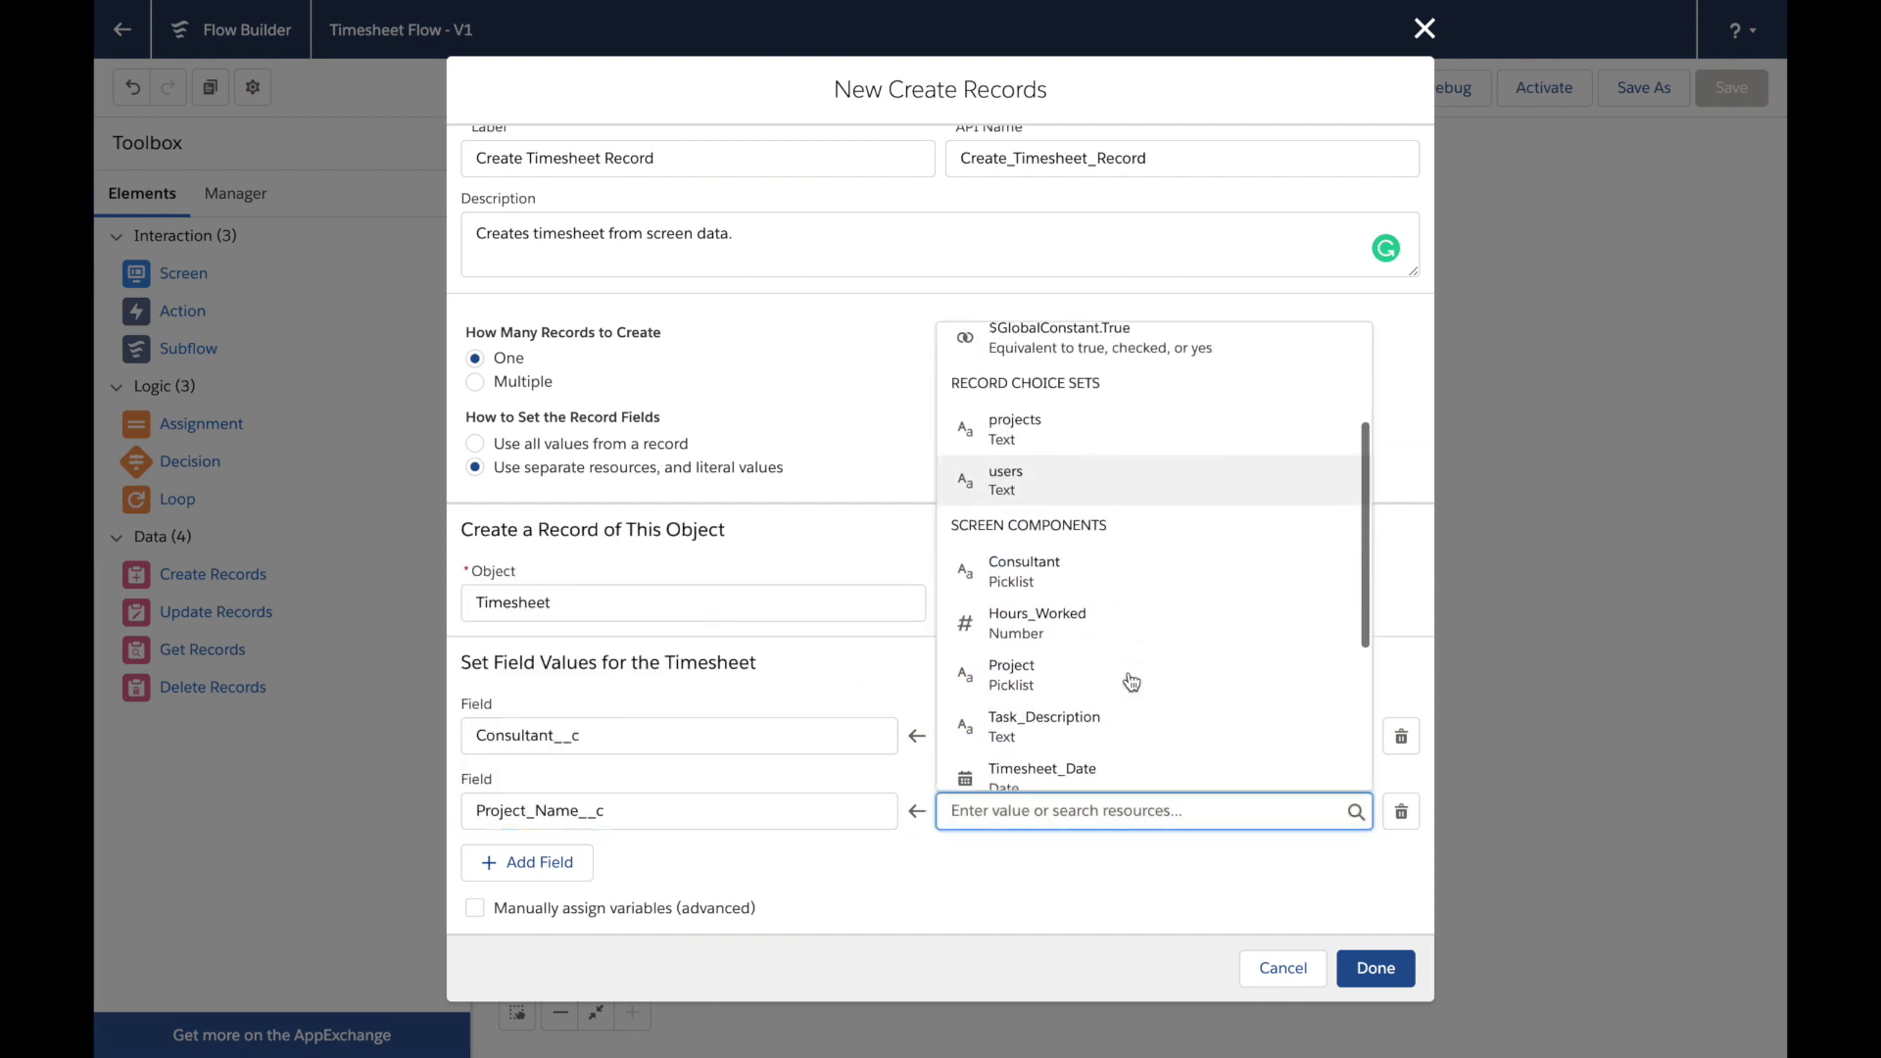
pyautogui.scroll(-1, 1127, 681)
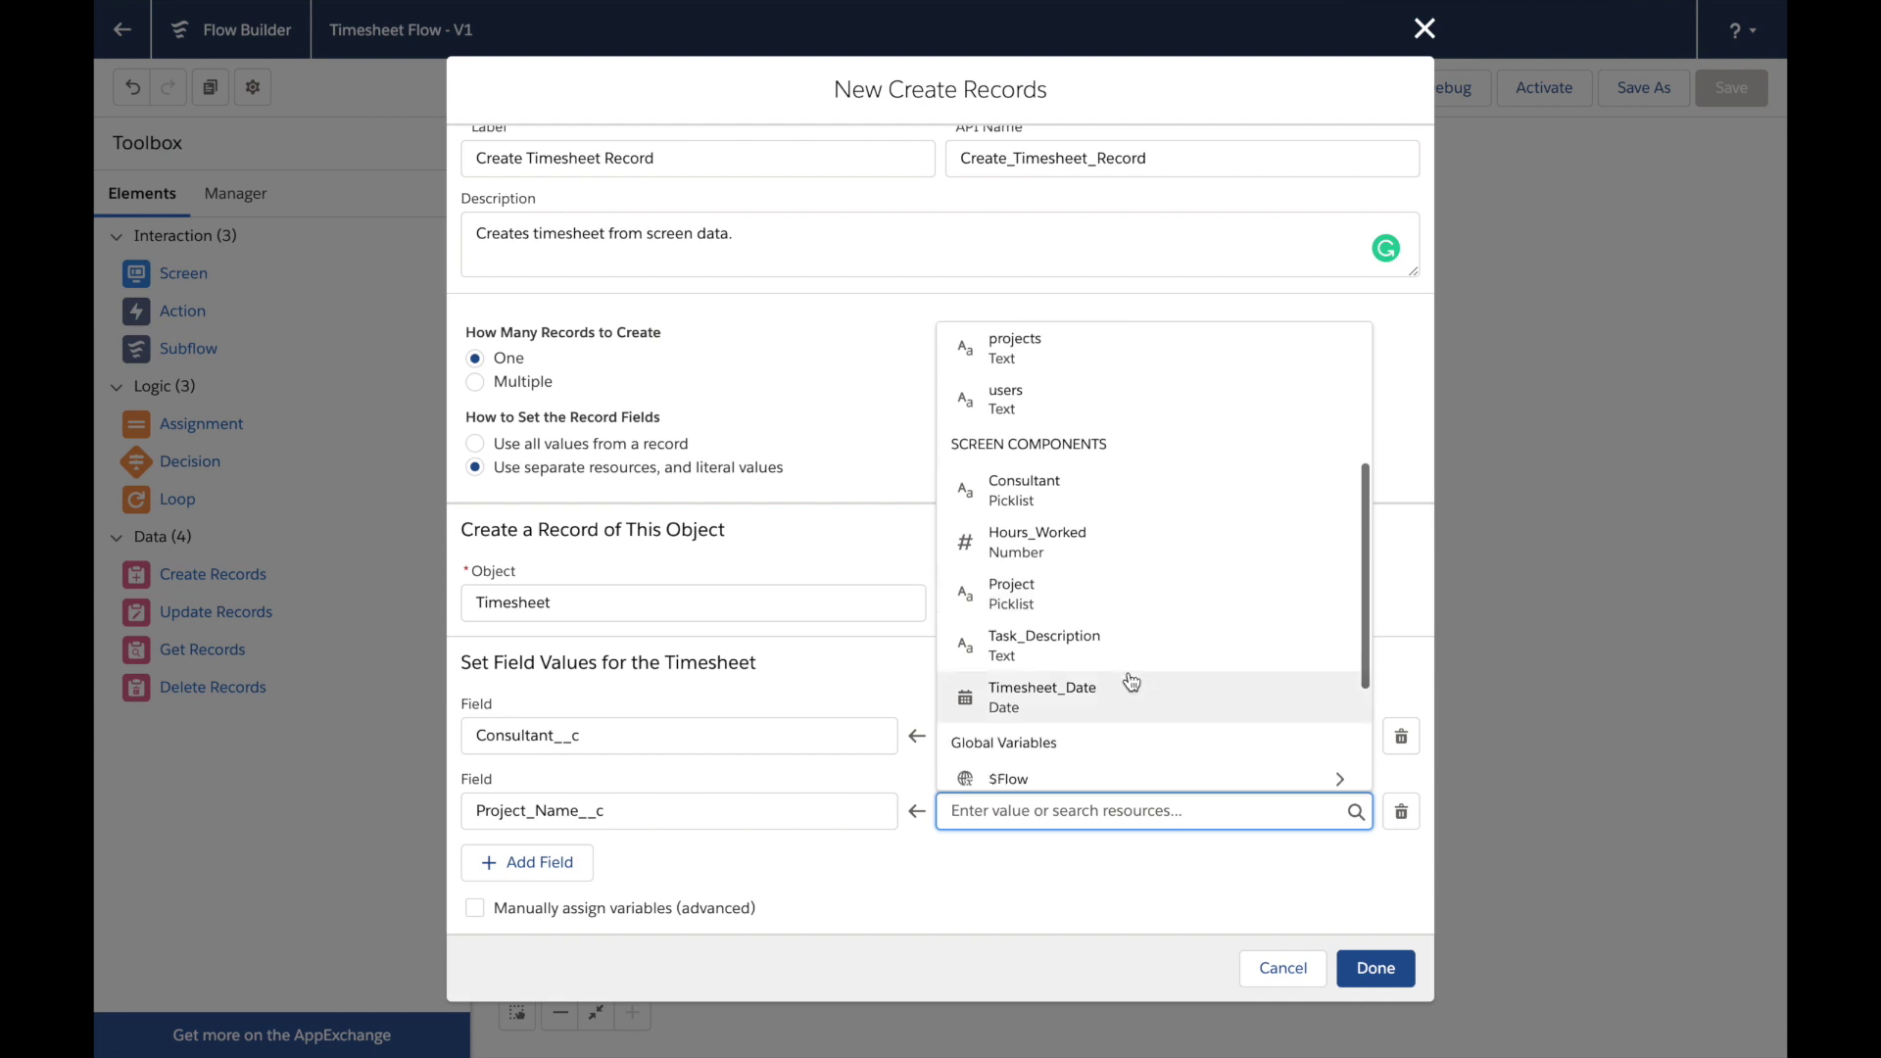
pyautogui.click(1063, 598)
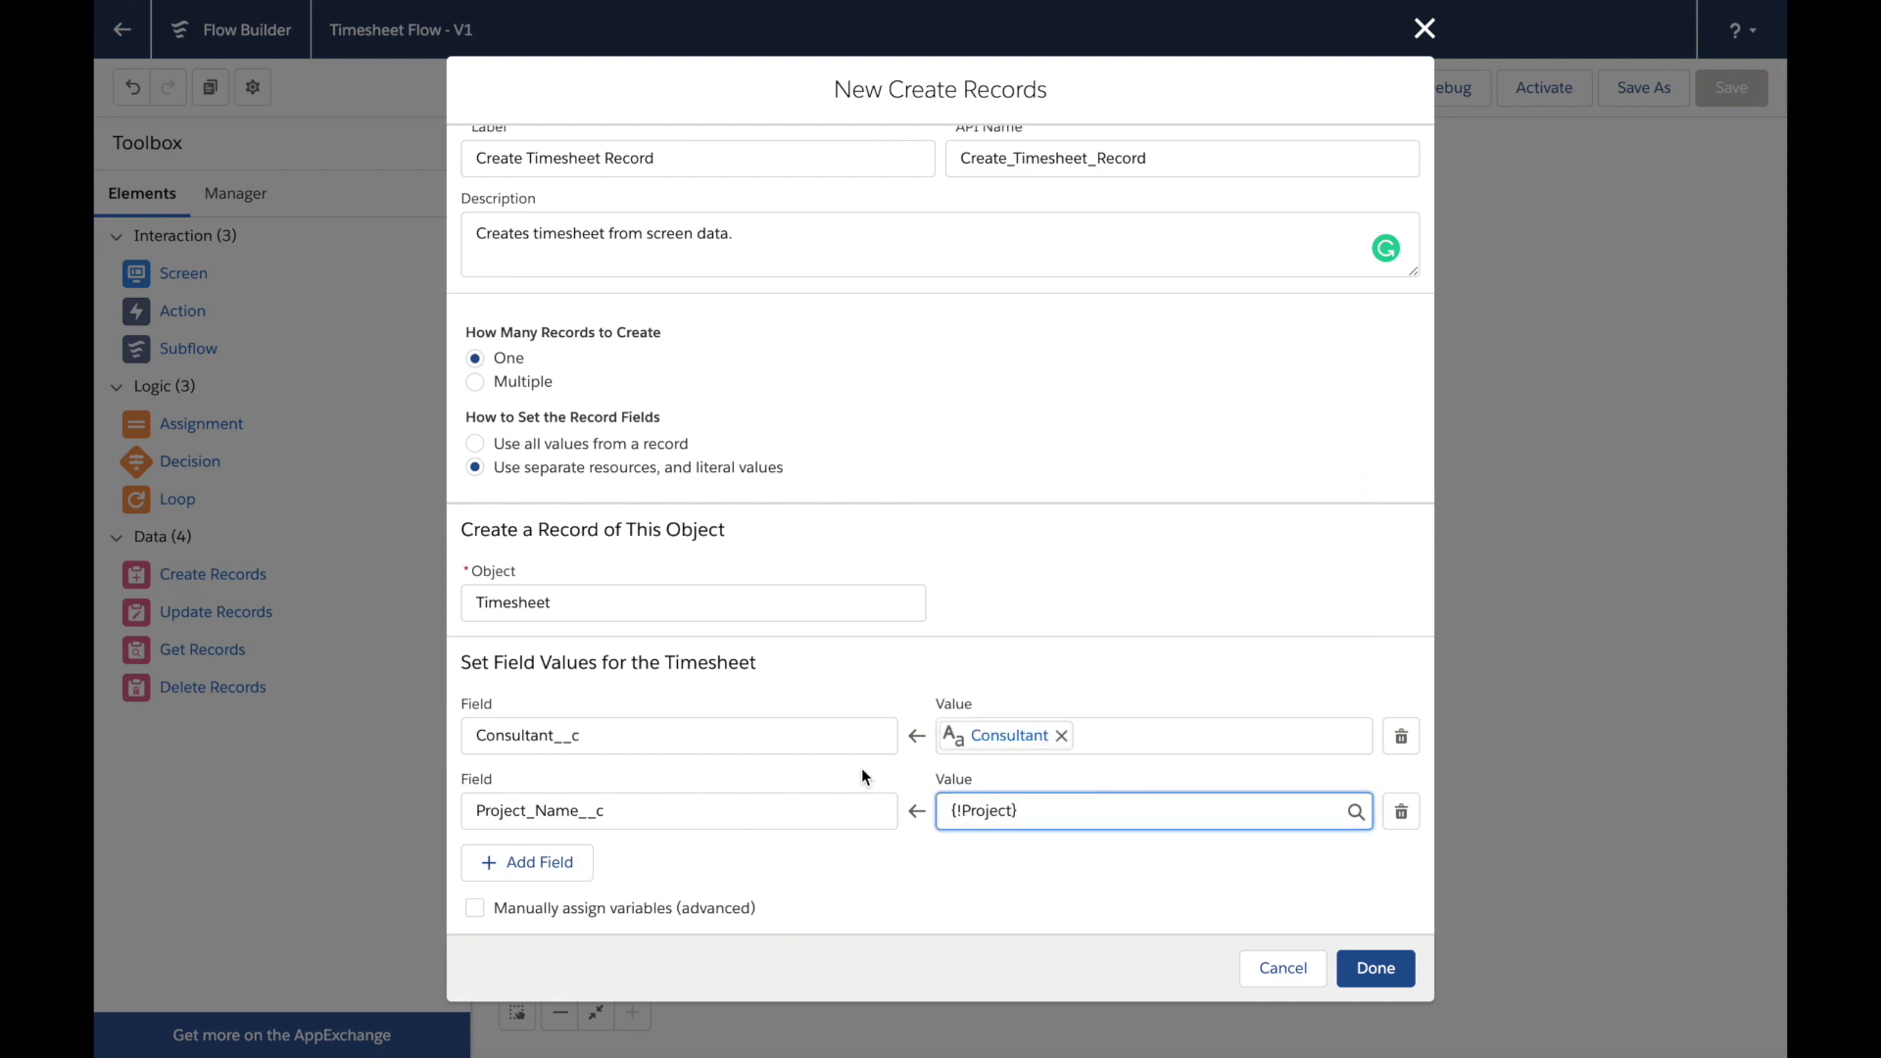
# Add a field row that maps Task_Date__c to the Timesheet_Date screen component
pyautogui.click(529, 862)
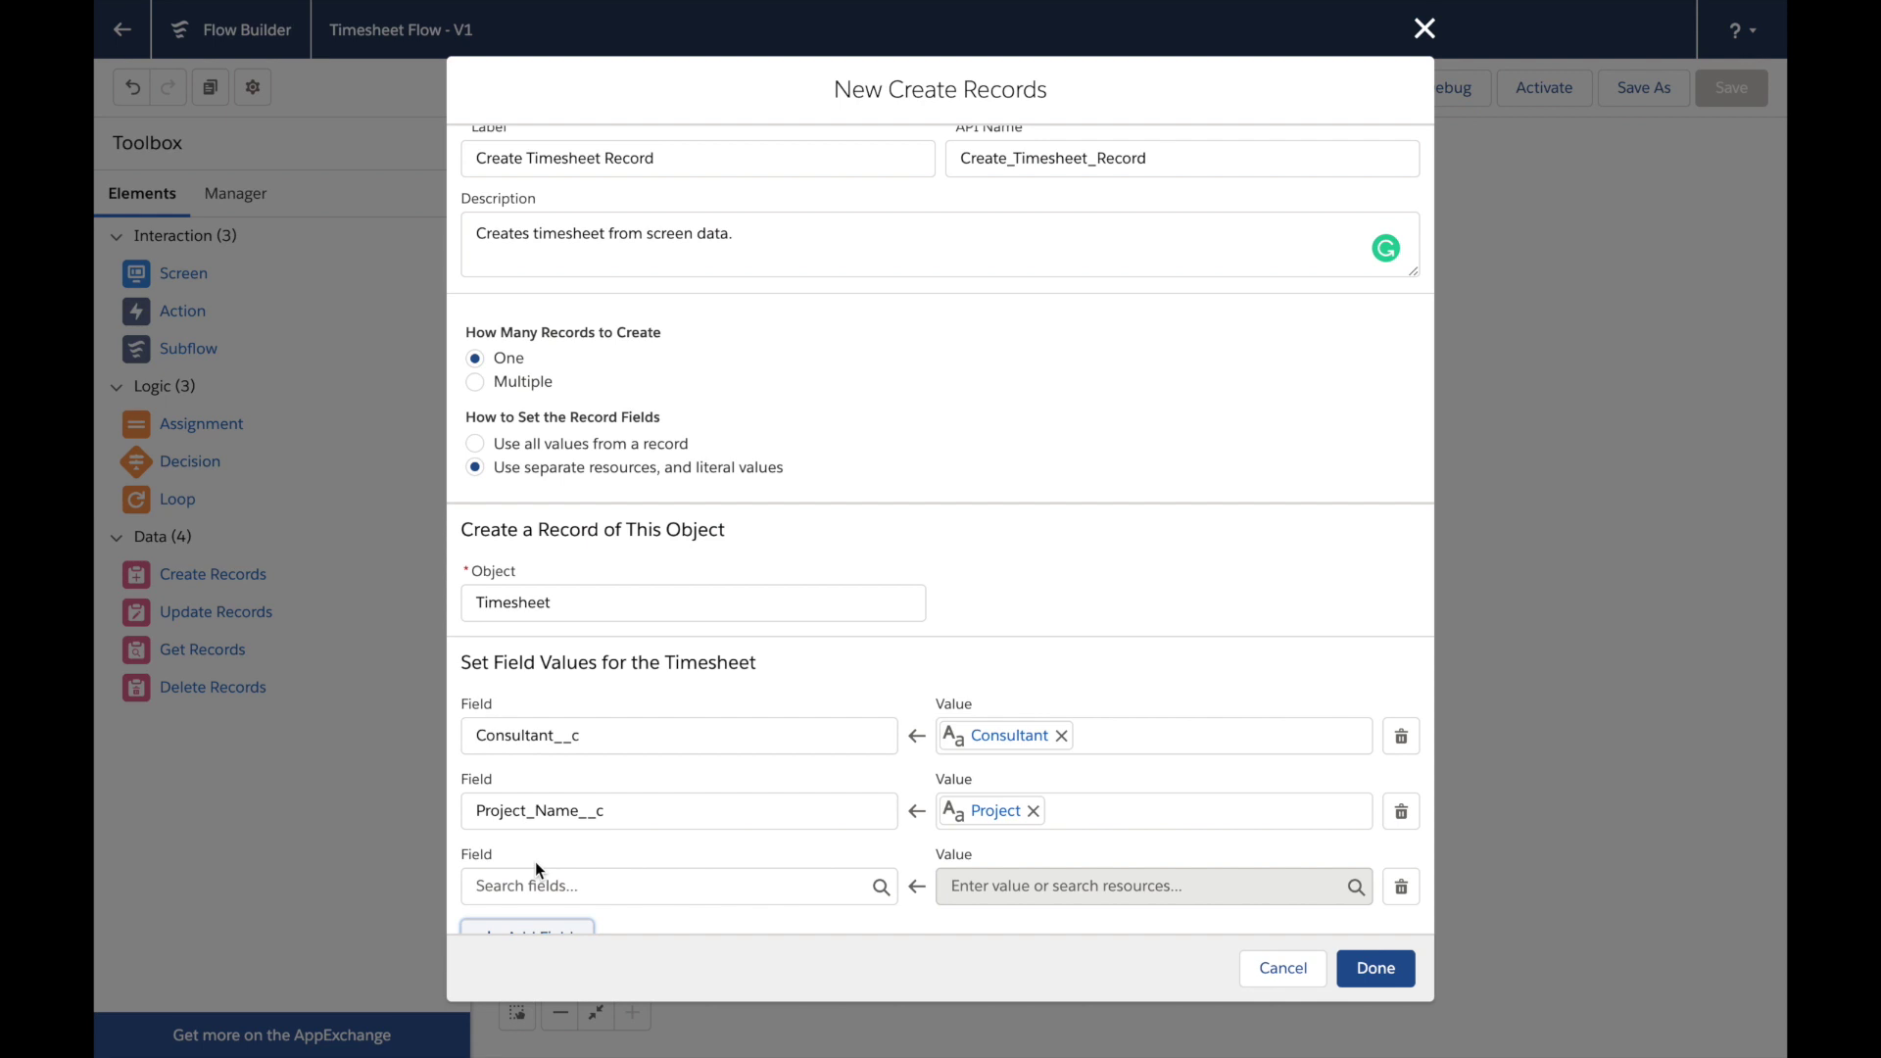
pyautogui.scroll(-1, 588, 843)
pyautogui.click(630, 813)
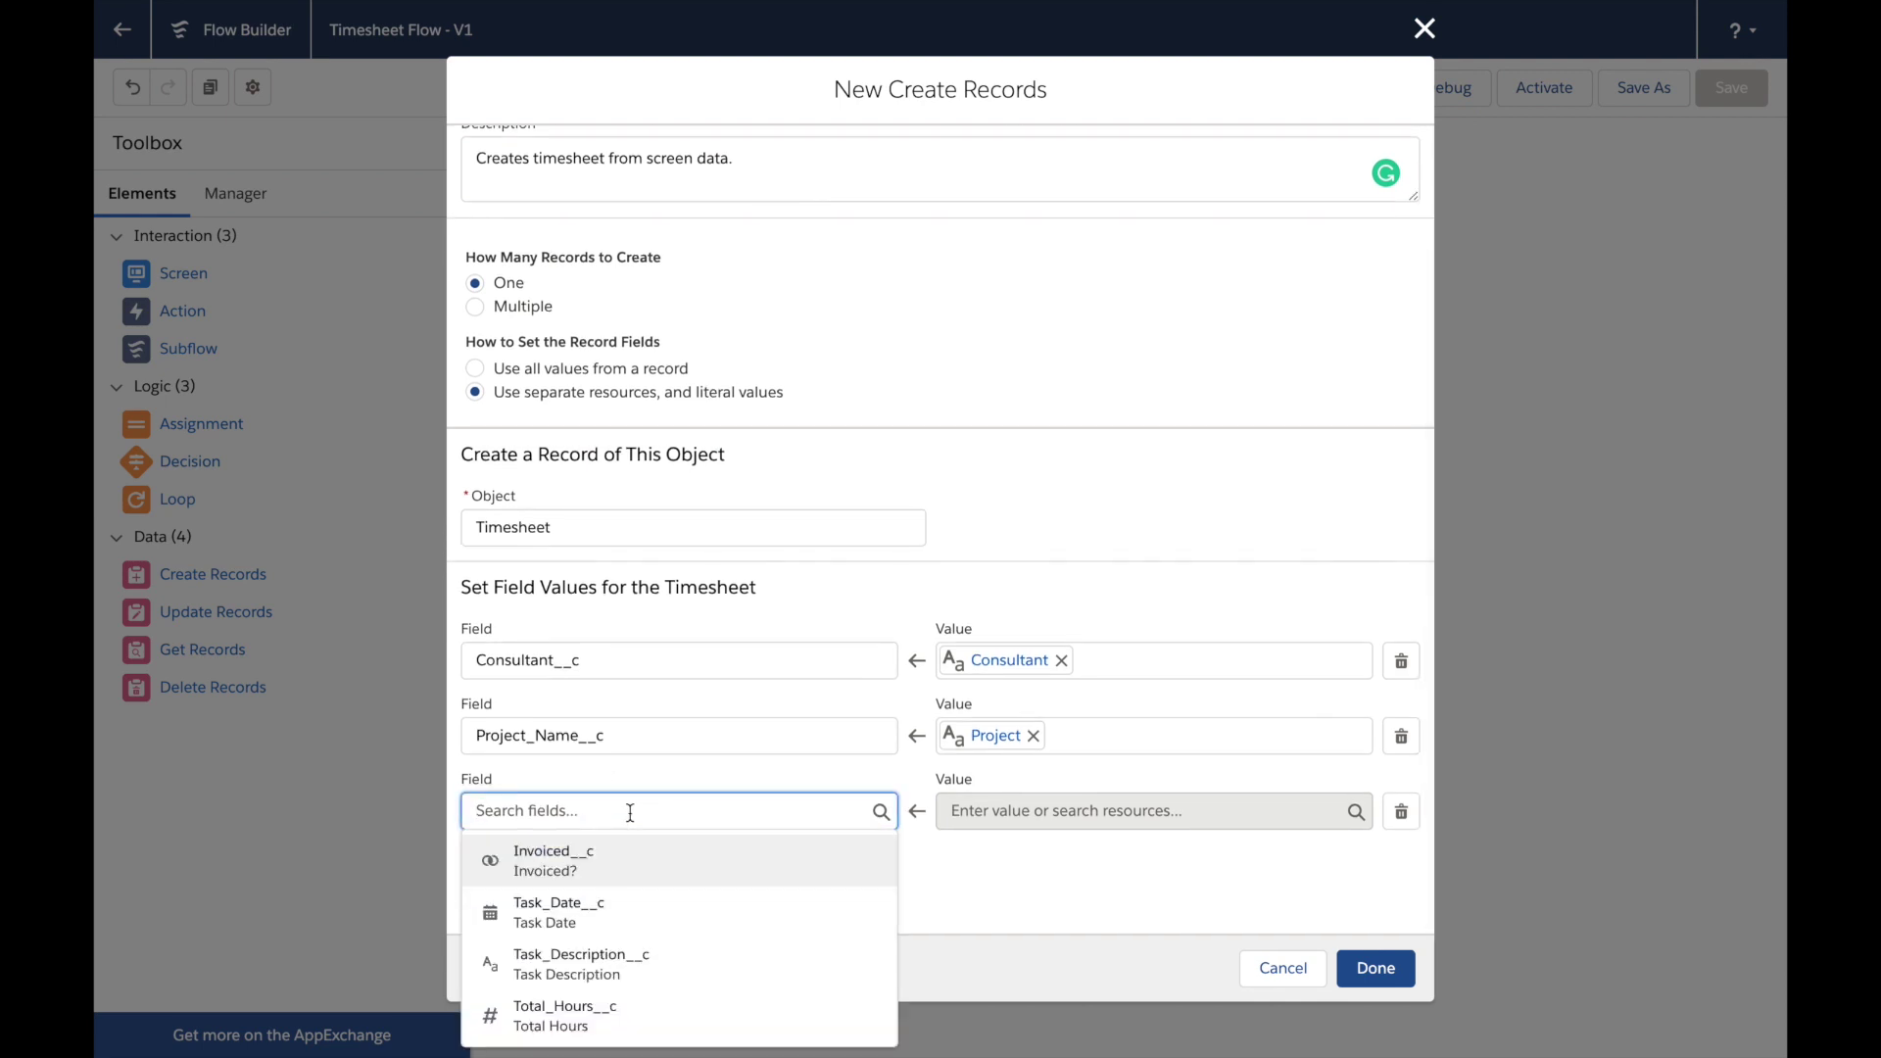
pyautogui.click(630, 902)
pyautogui.click(994, 809)
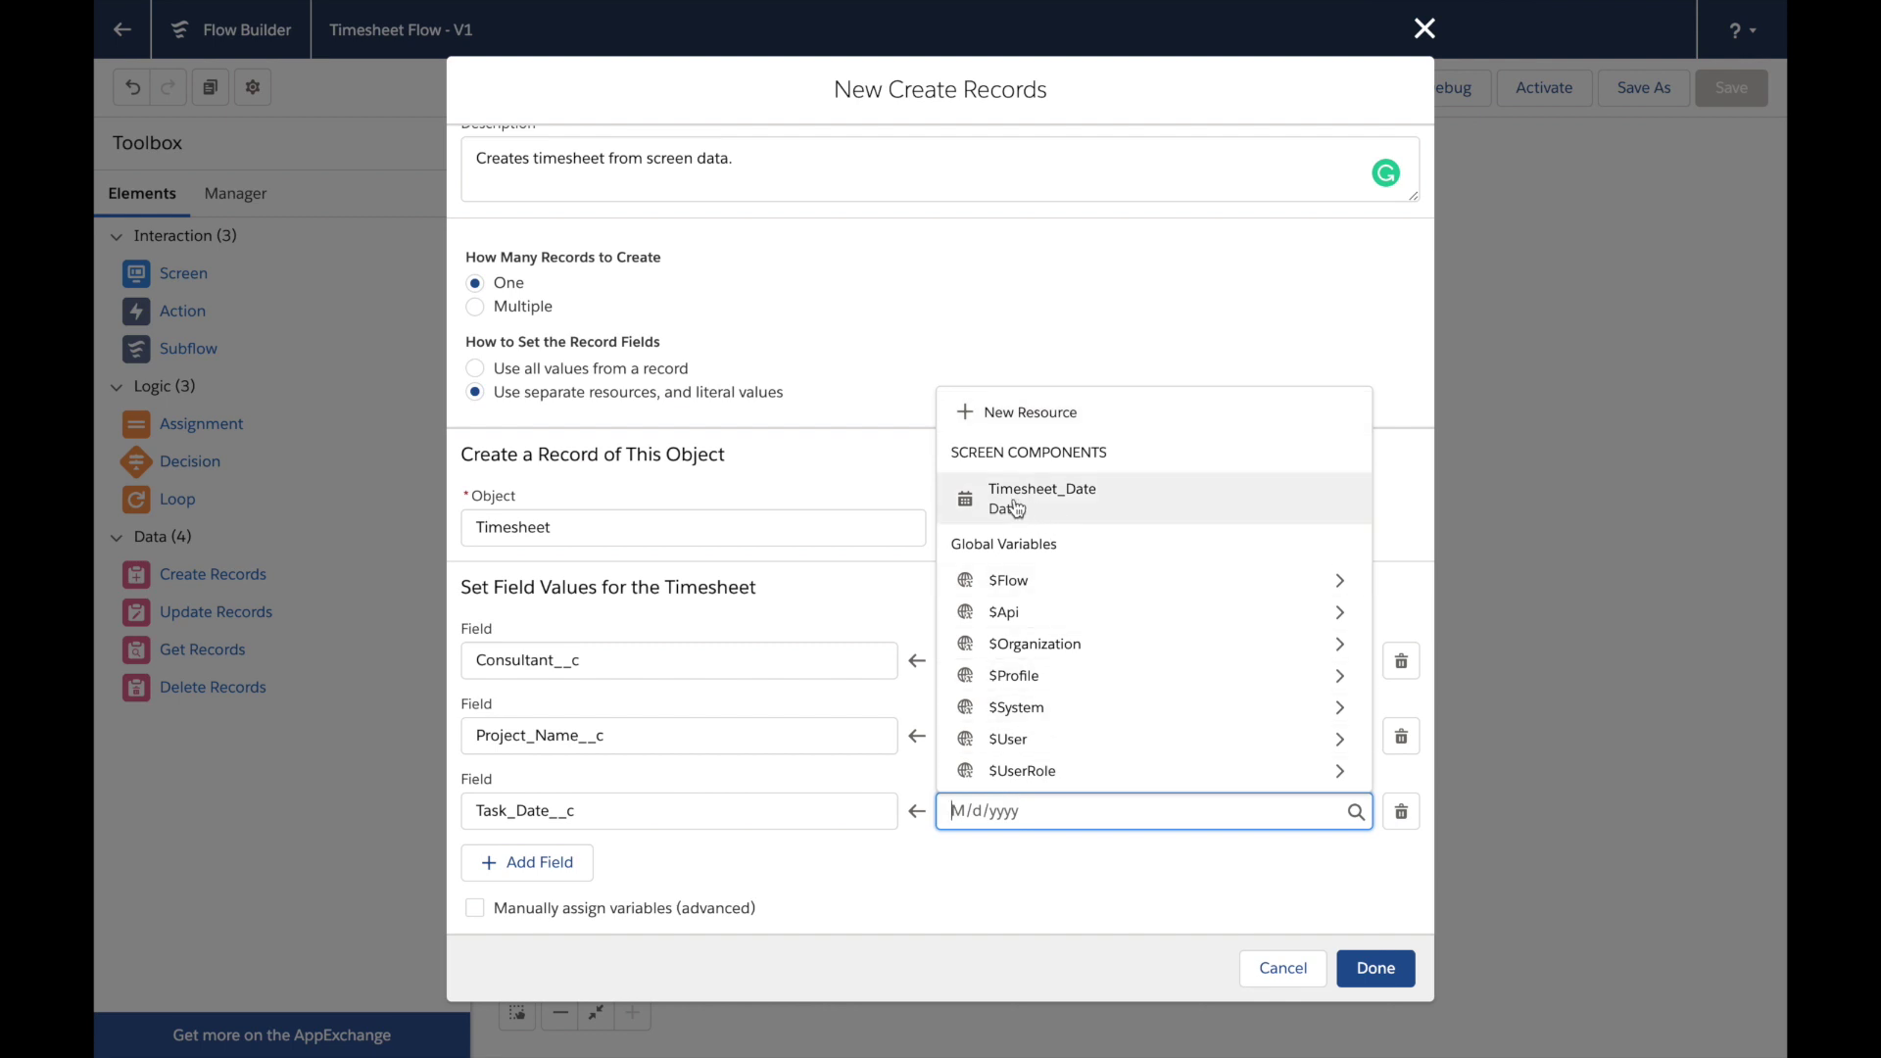
pyautogui.click(1039, 504)
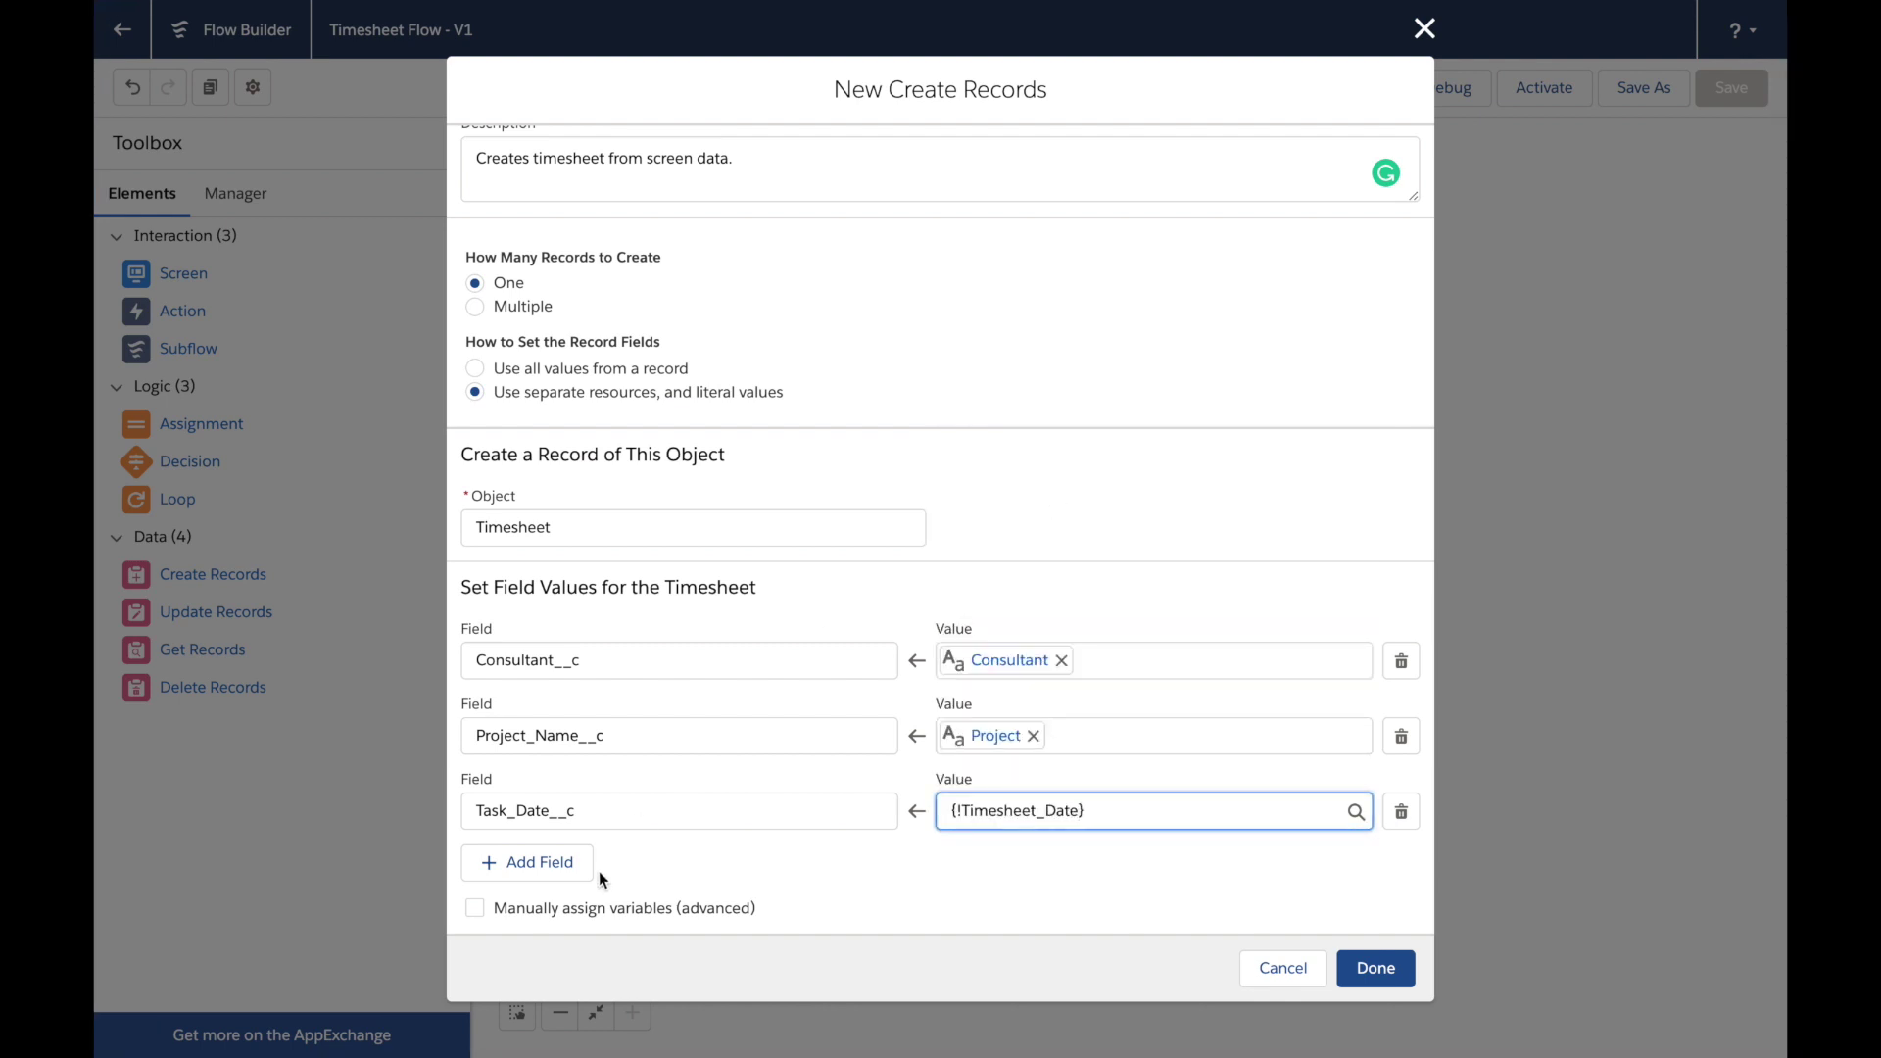
# Add a field row that maps Task_Description__c to the Task_Description screen component
pyautogui.click(552, 872)
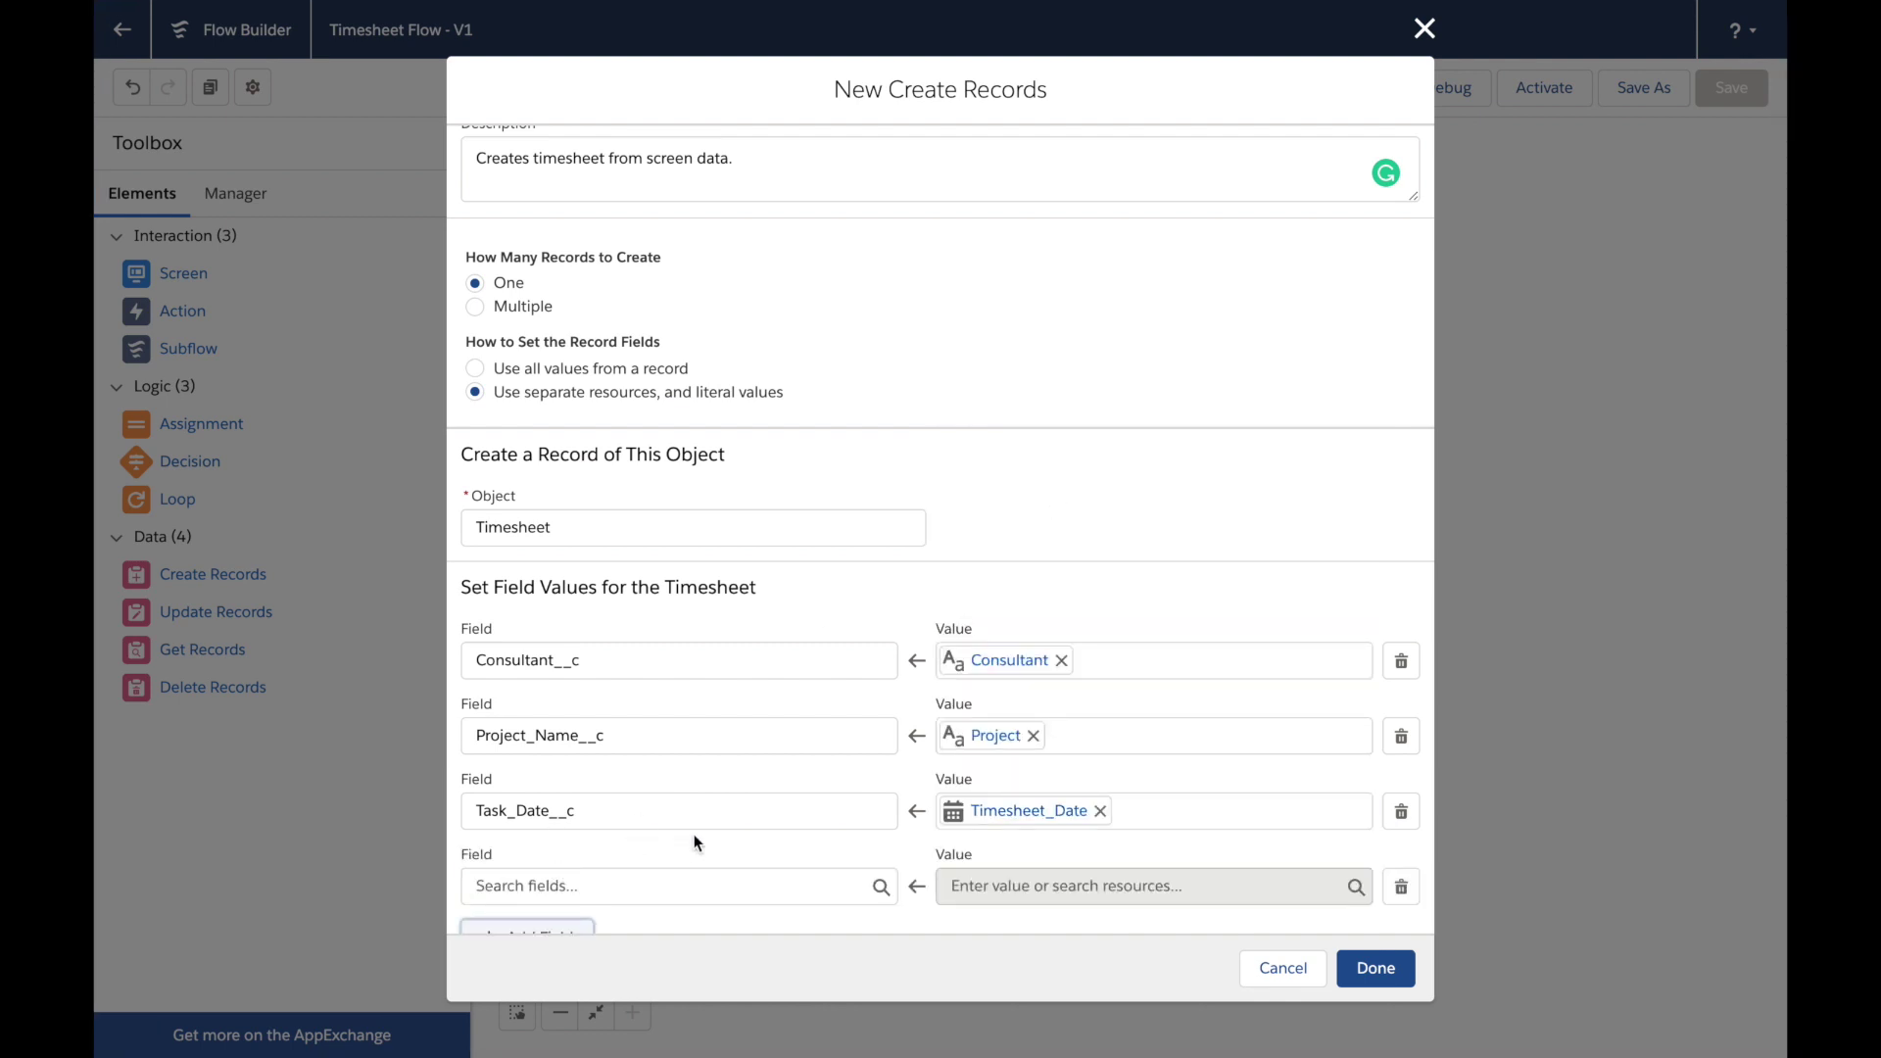
pyautogui.click(640, 881)
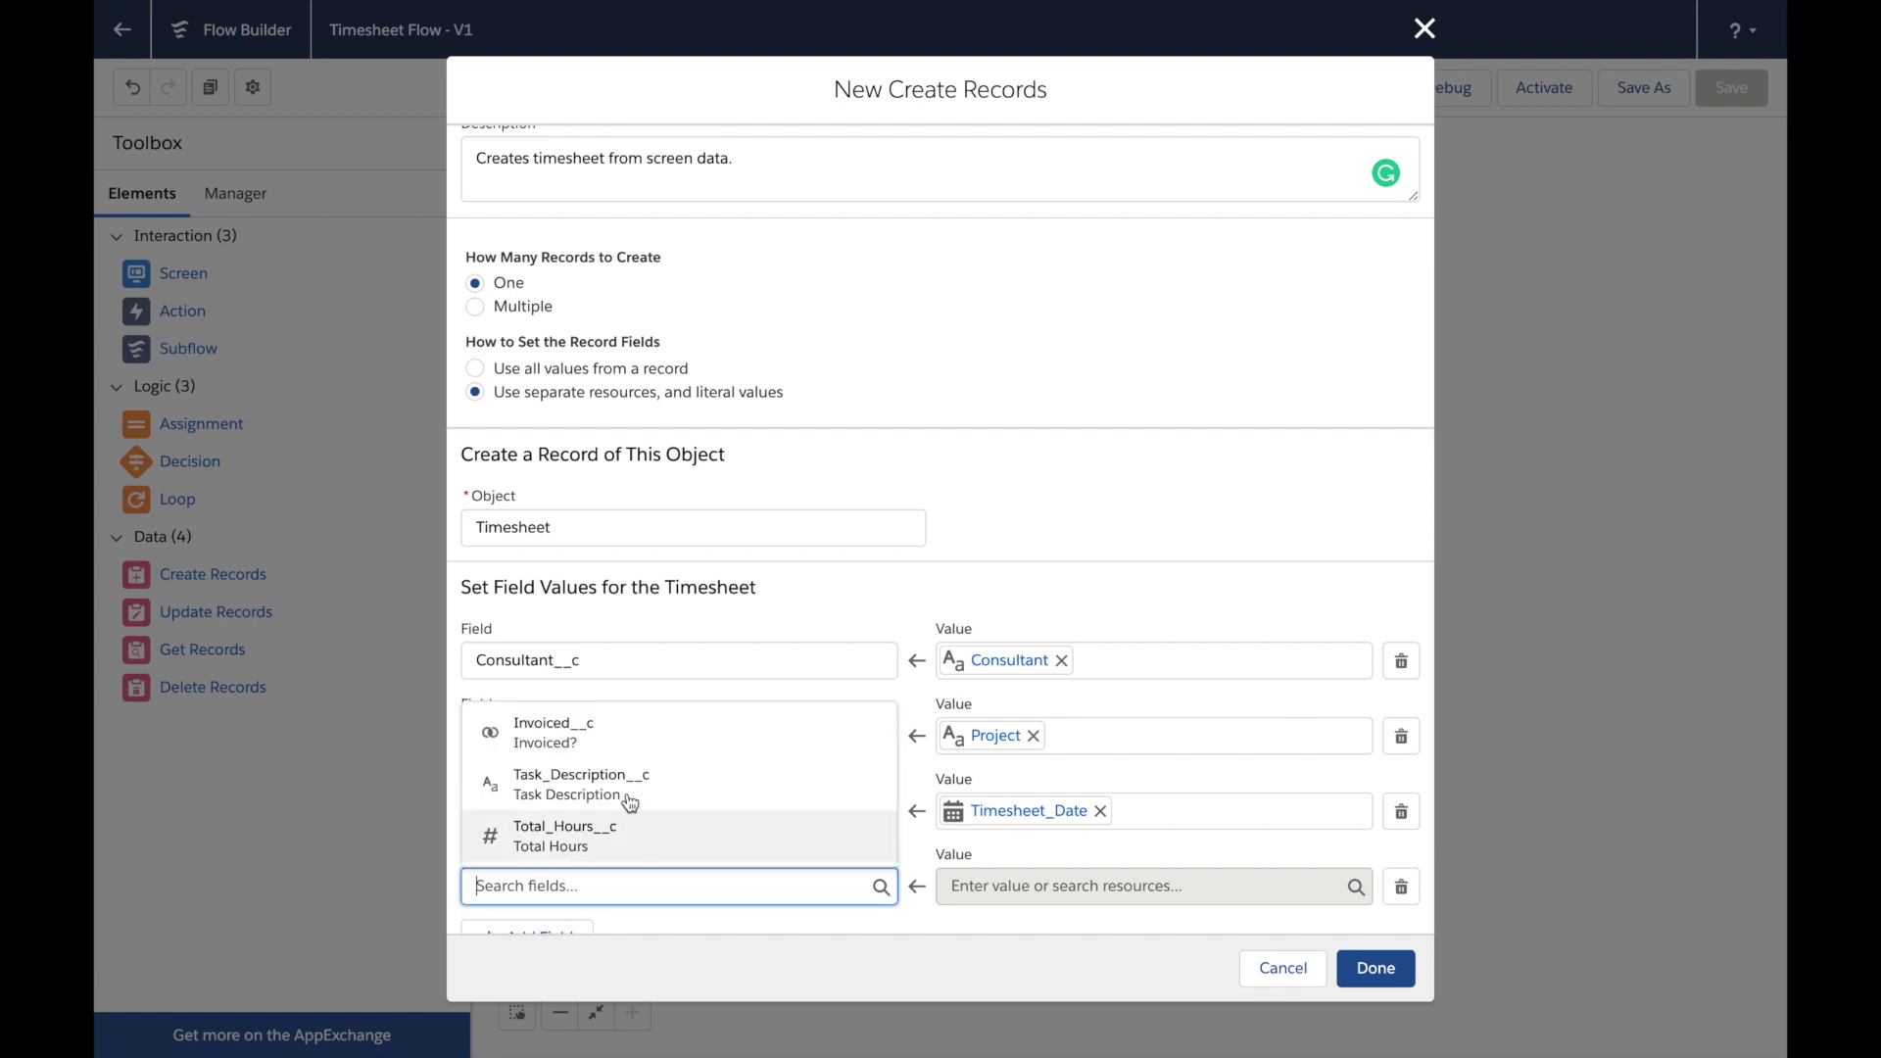
pyautogui.click(630, 790)
pyautogui.scroll(-1, 949, 851)
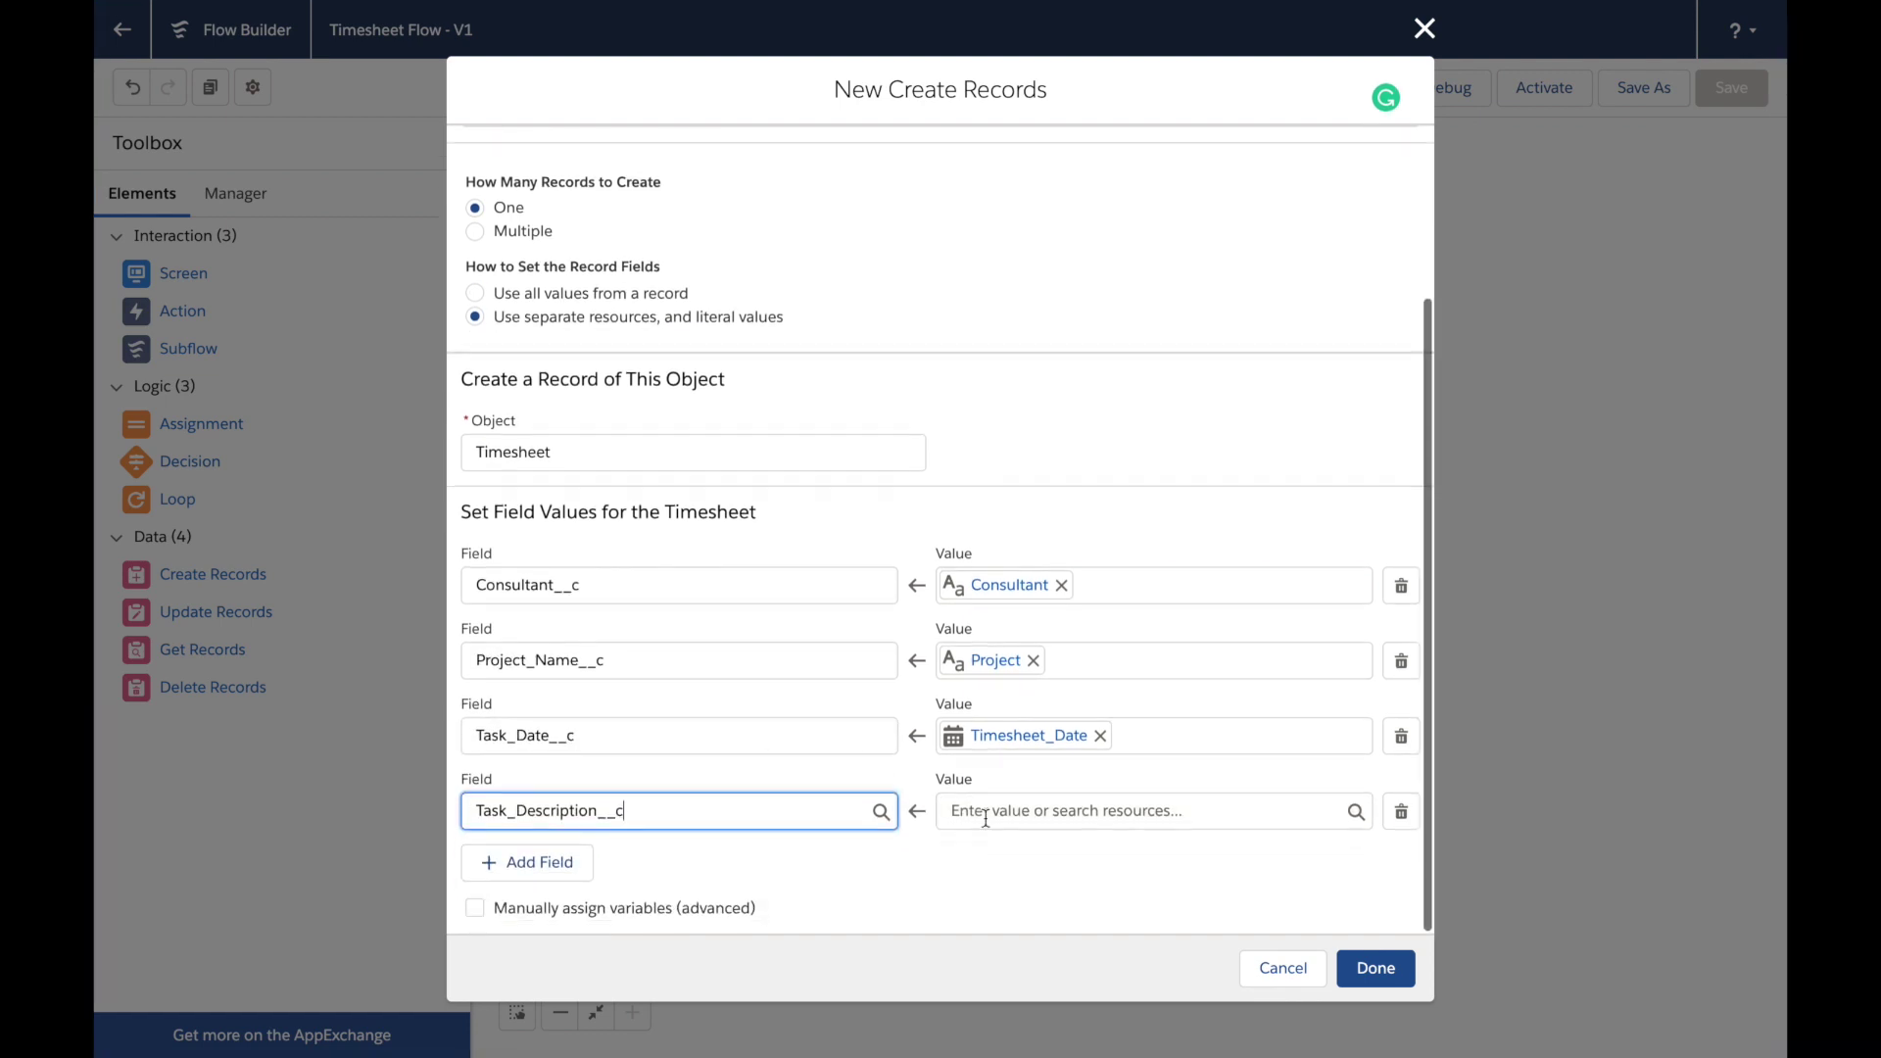
pyautogui.click(1015, 805)
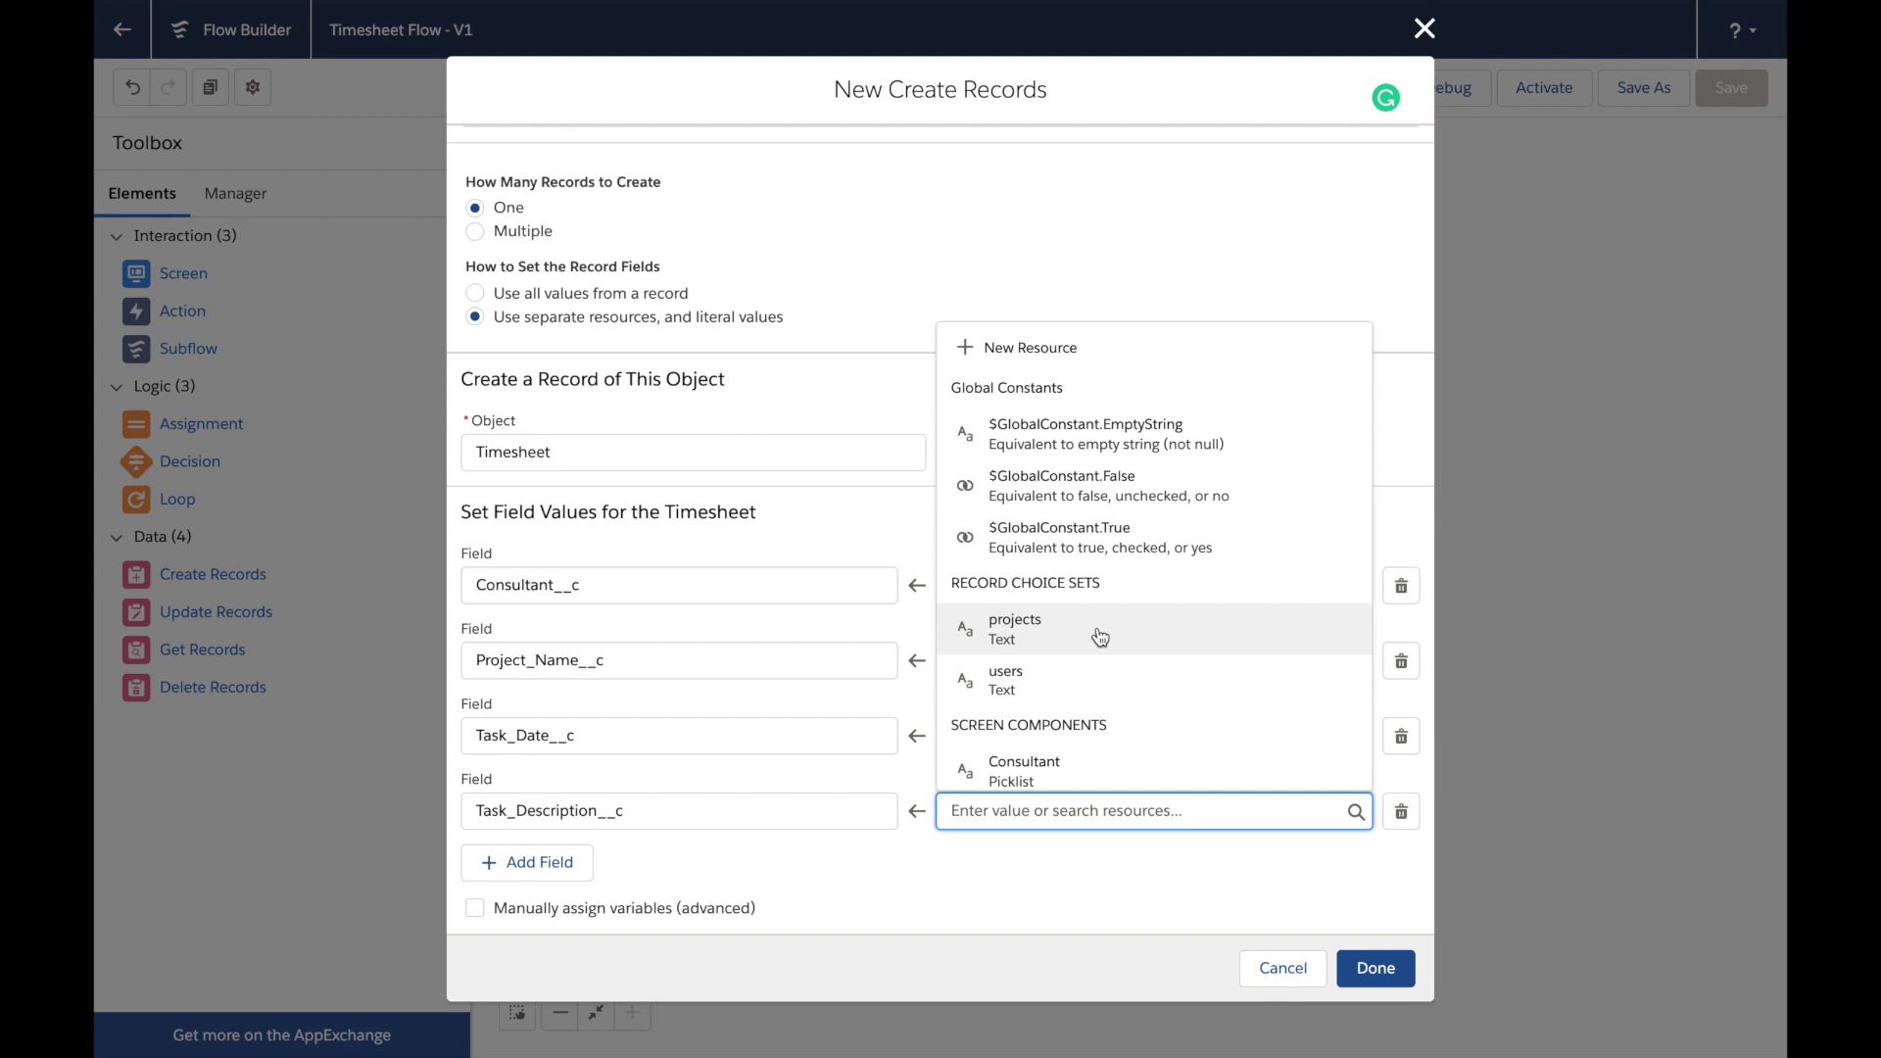
pyautogui.scroll(-1, 1102, 635)
pyautogui.scroll(-2, 1101, 635)
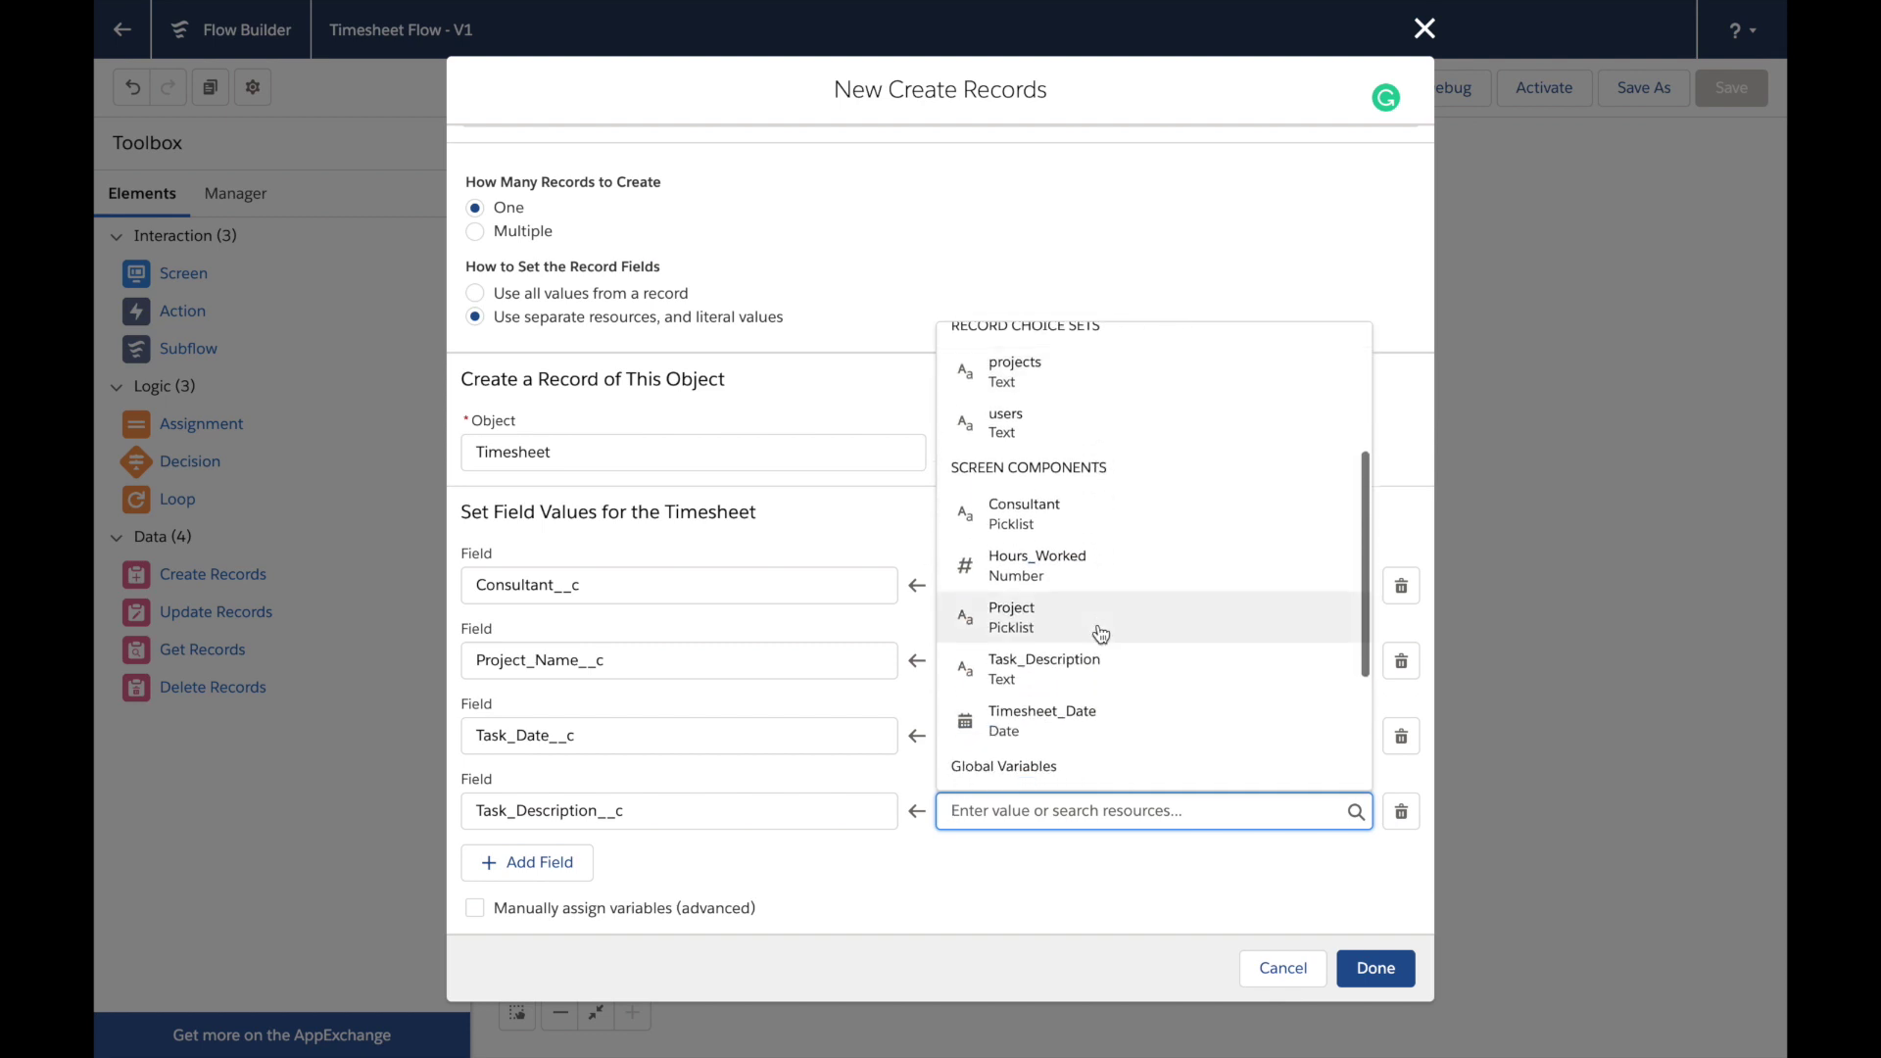
pyautogui.click(1049, 667)
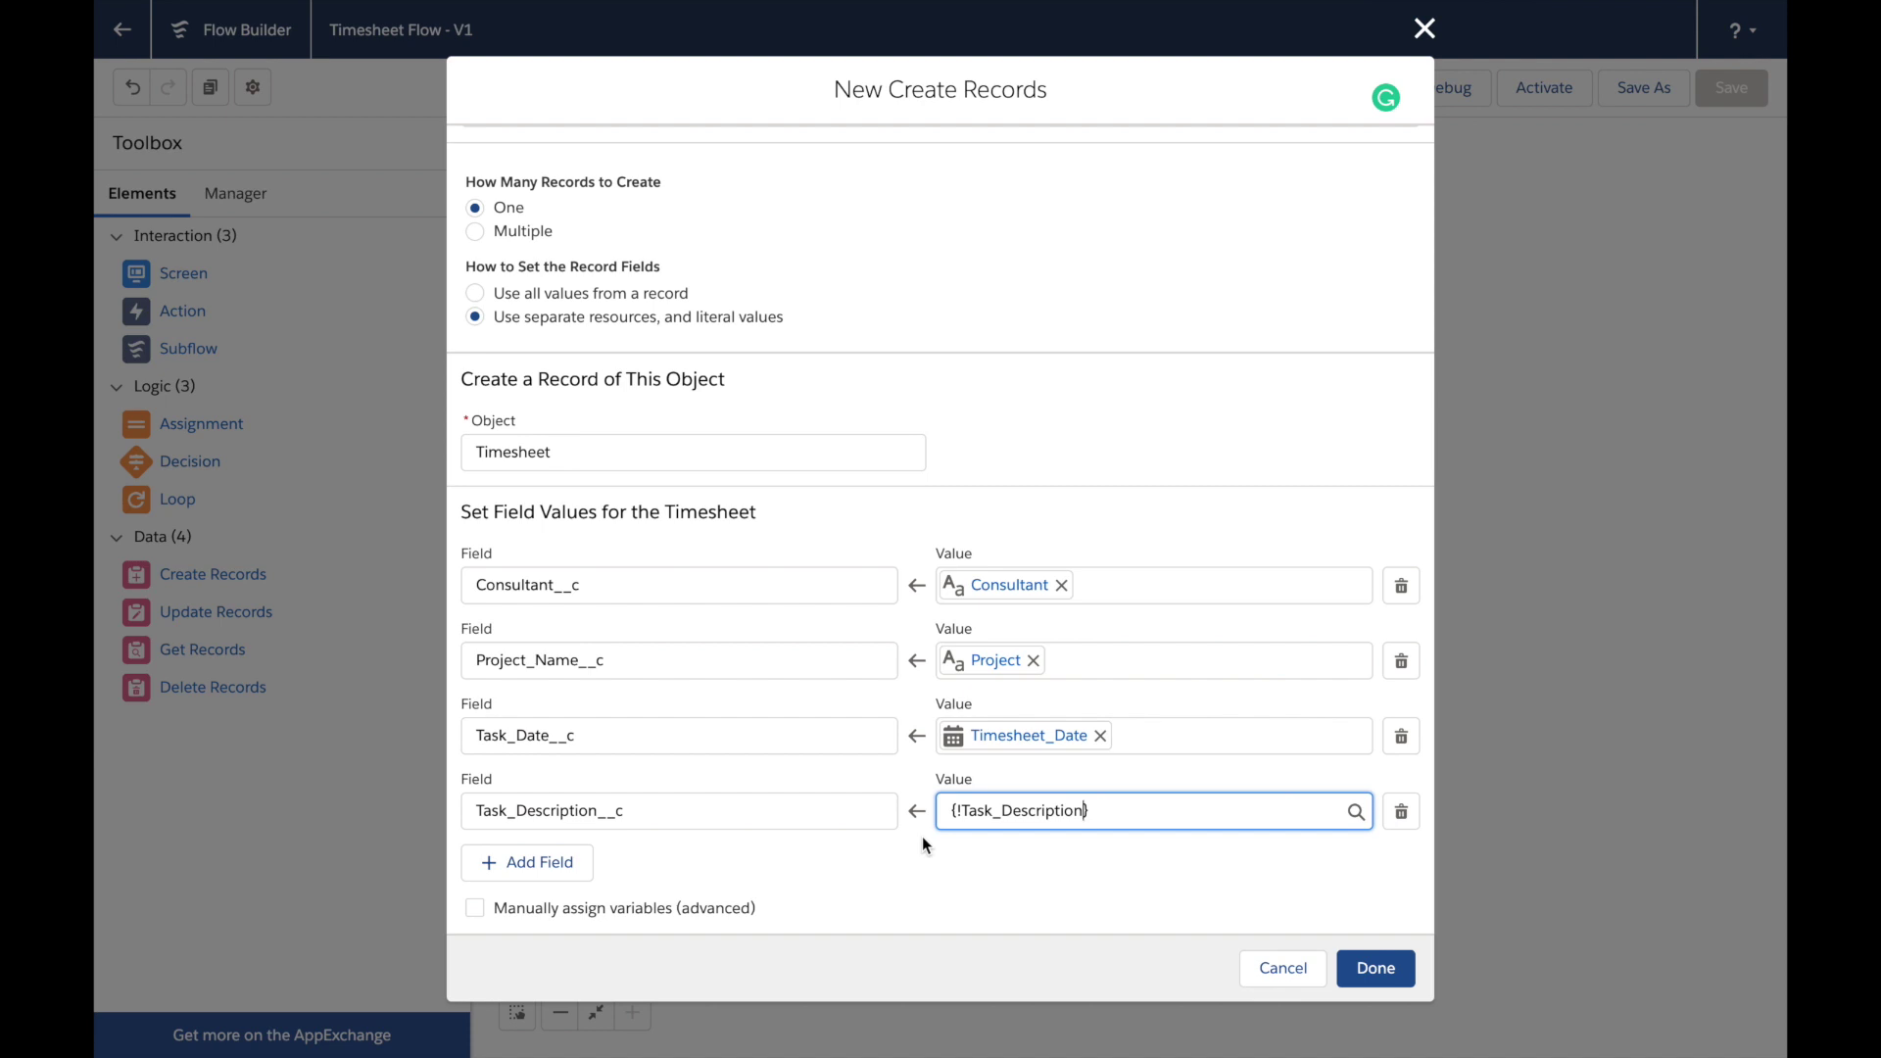
# Add a field row that maps Total_Hours__c to the Hours_Worked screen component
pyautogui.click(559, 860)
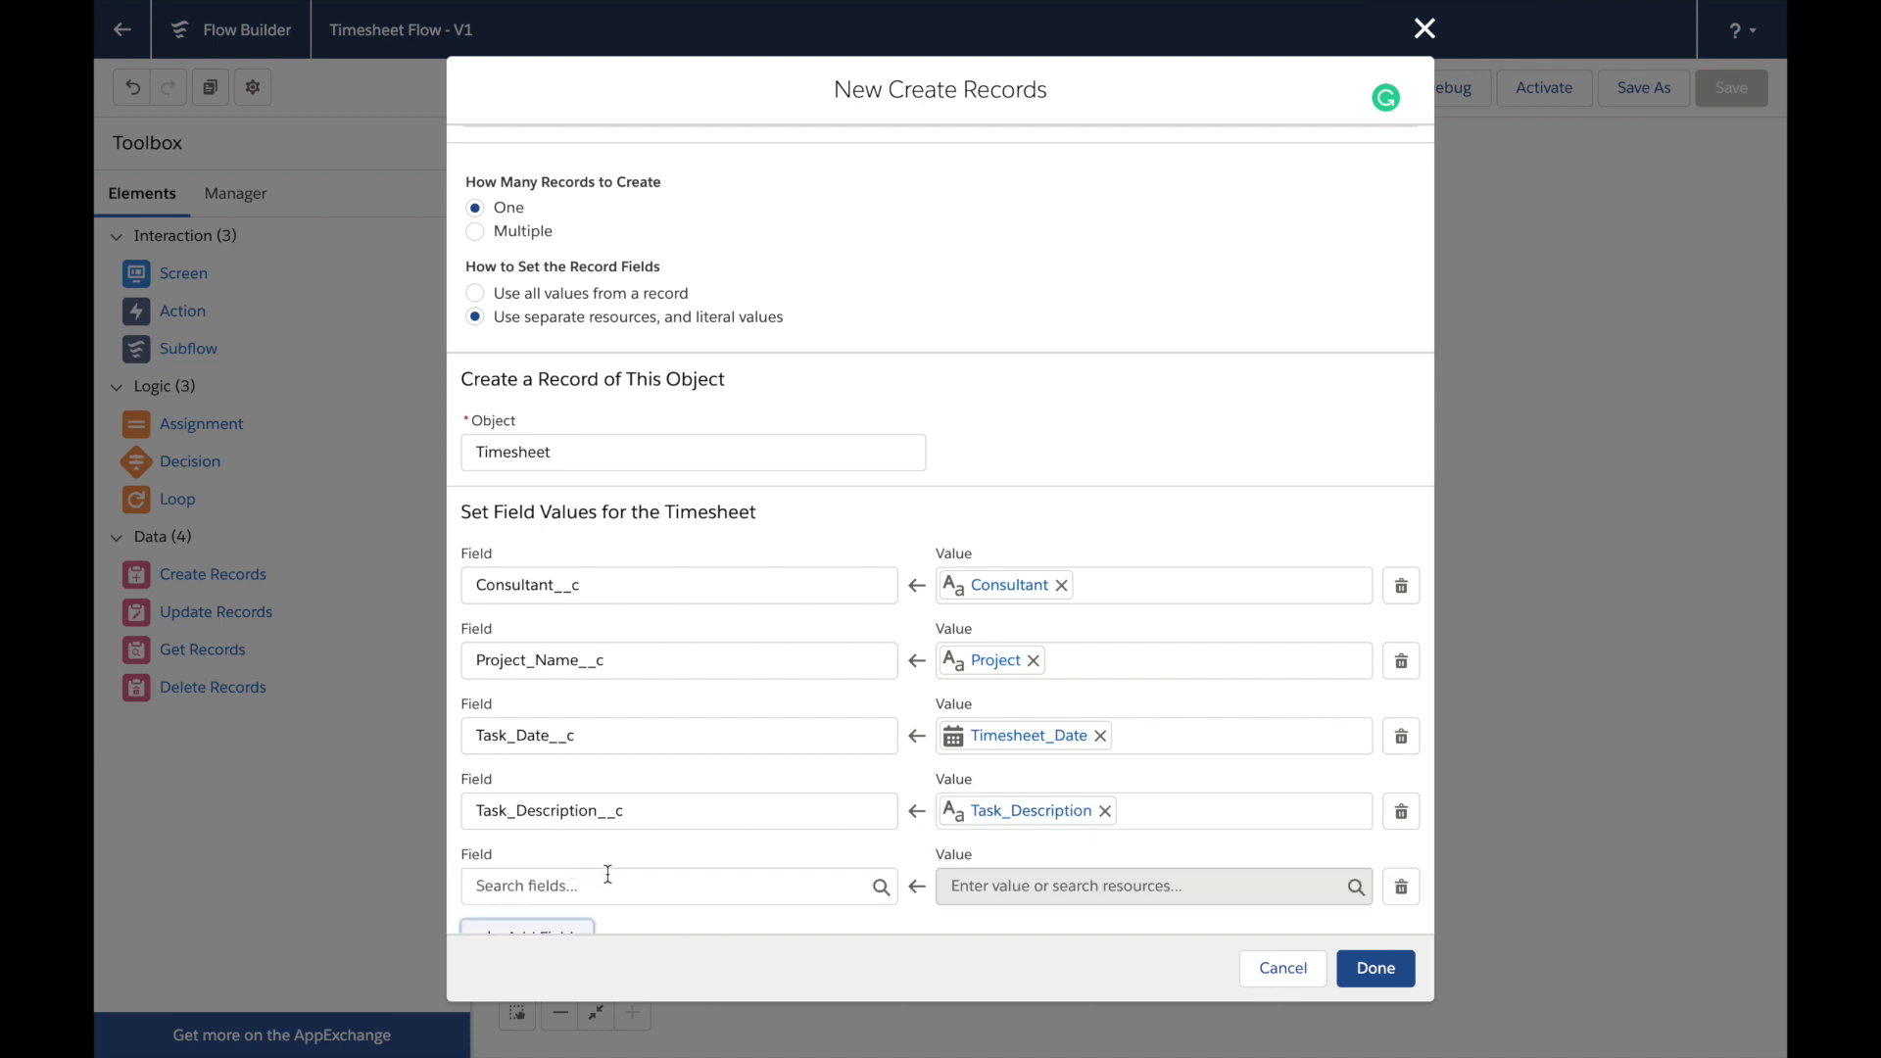
pyautogui.click(618, 884)
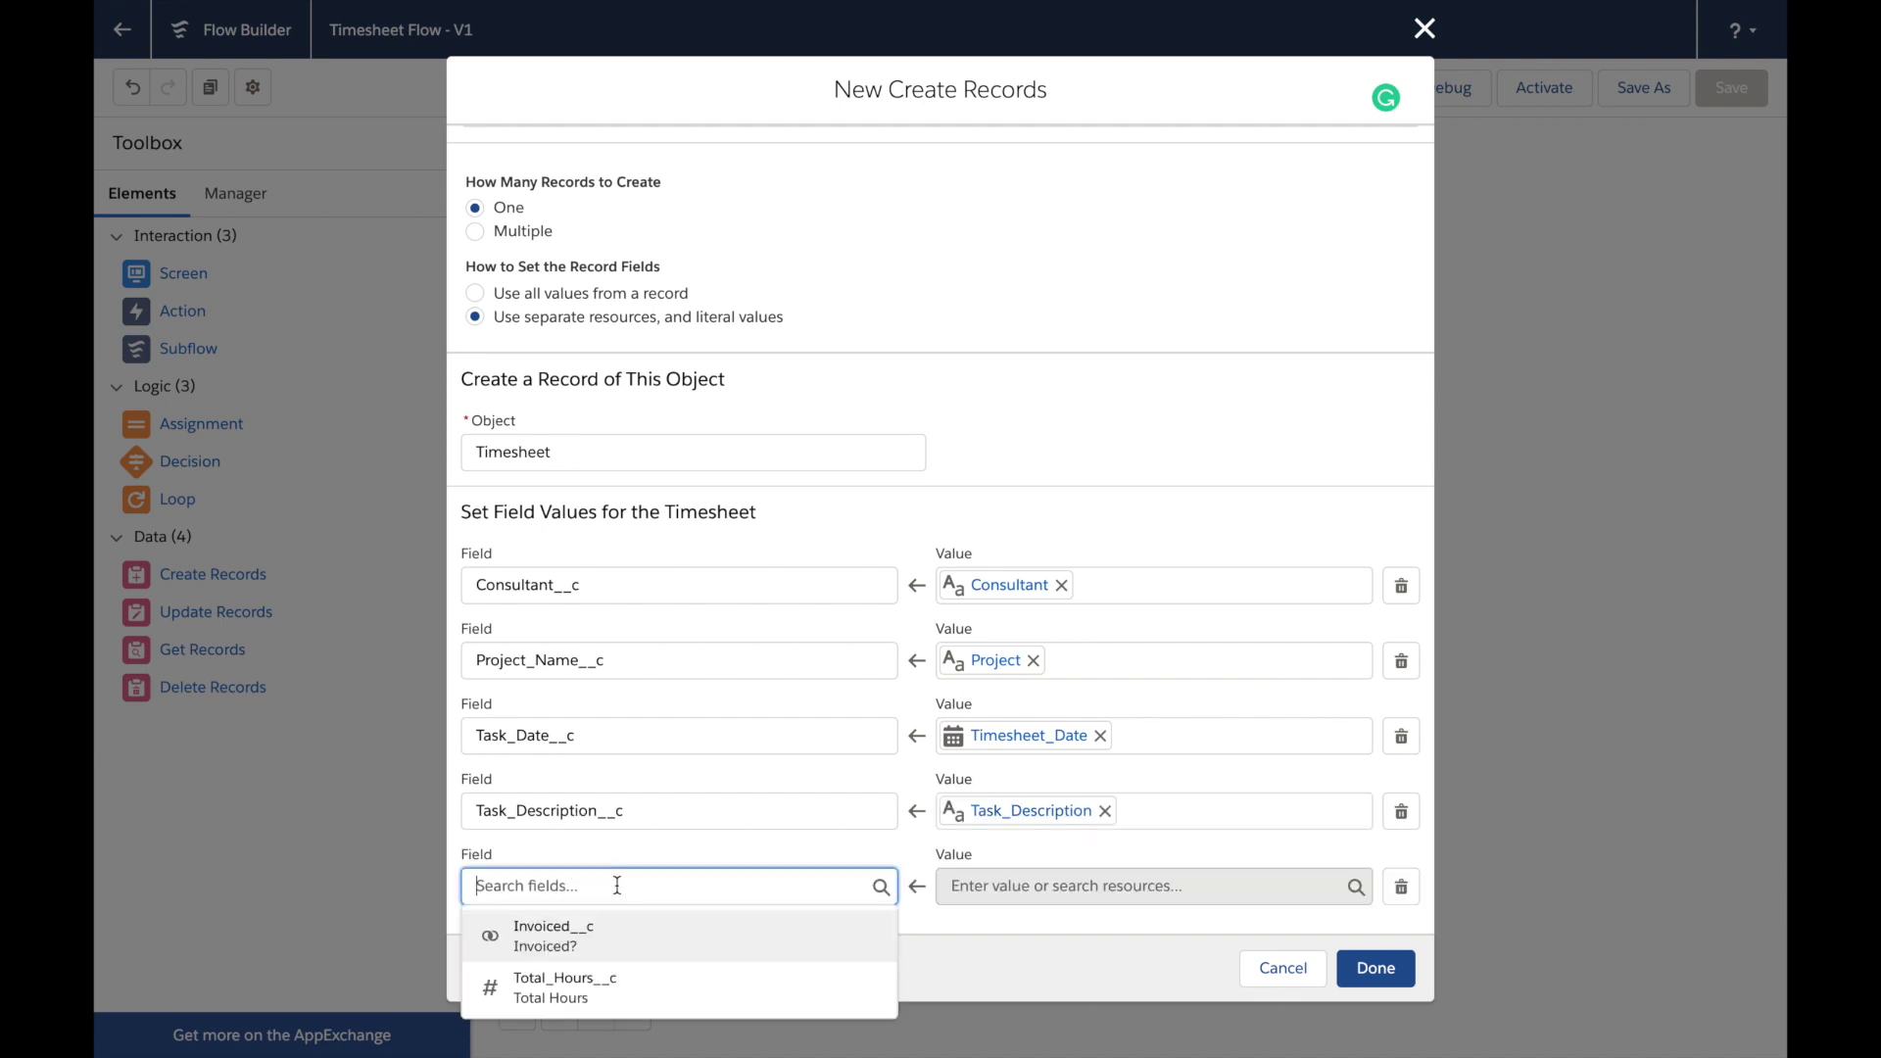
pyautogui.click(601, 987)
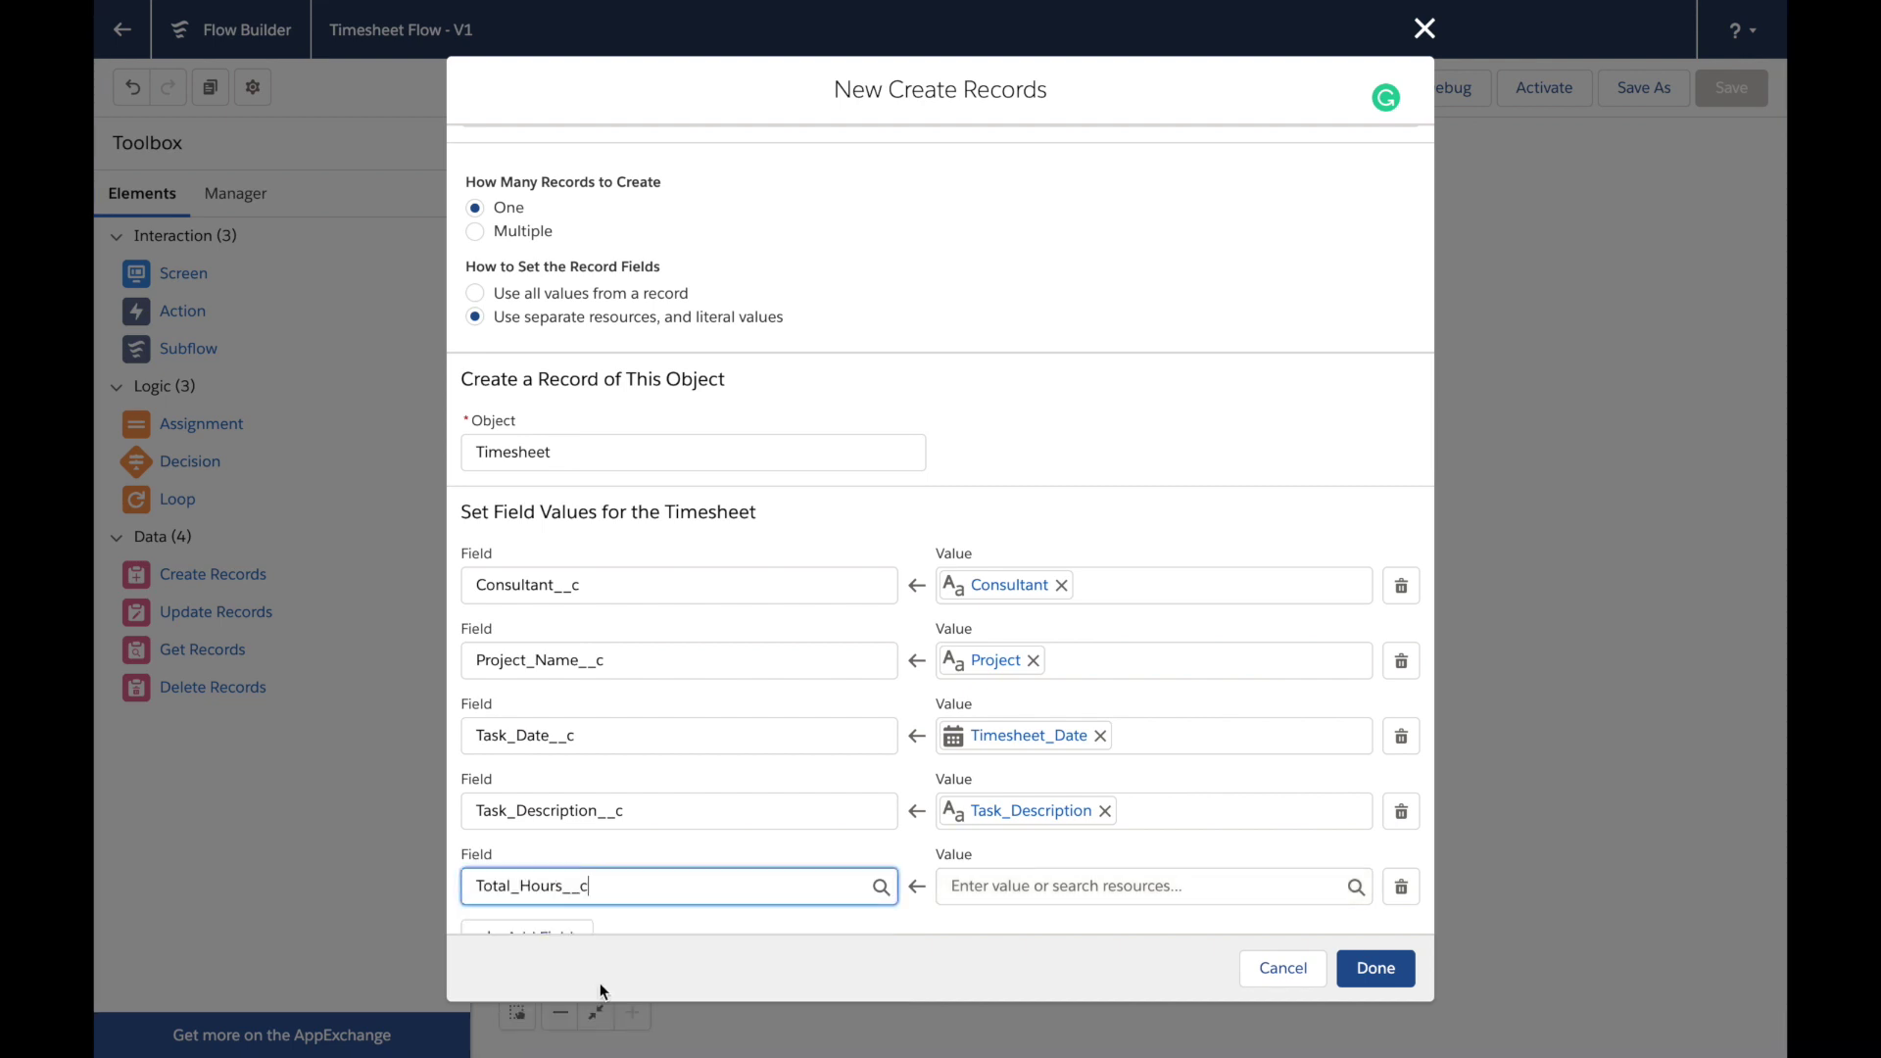
pyautogui.click(1020, 884)
pyautogui.click(1082, 571)
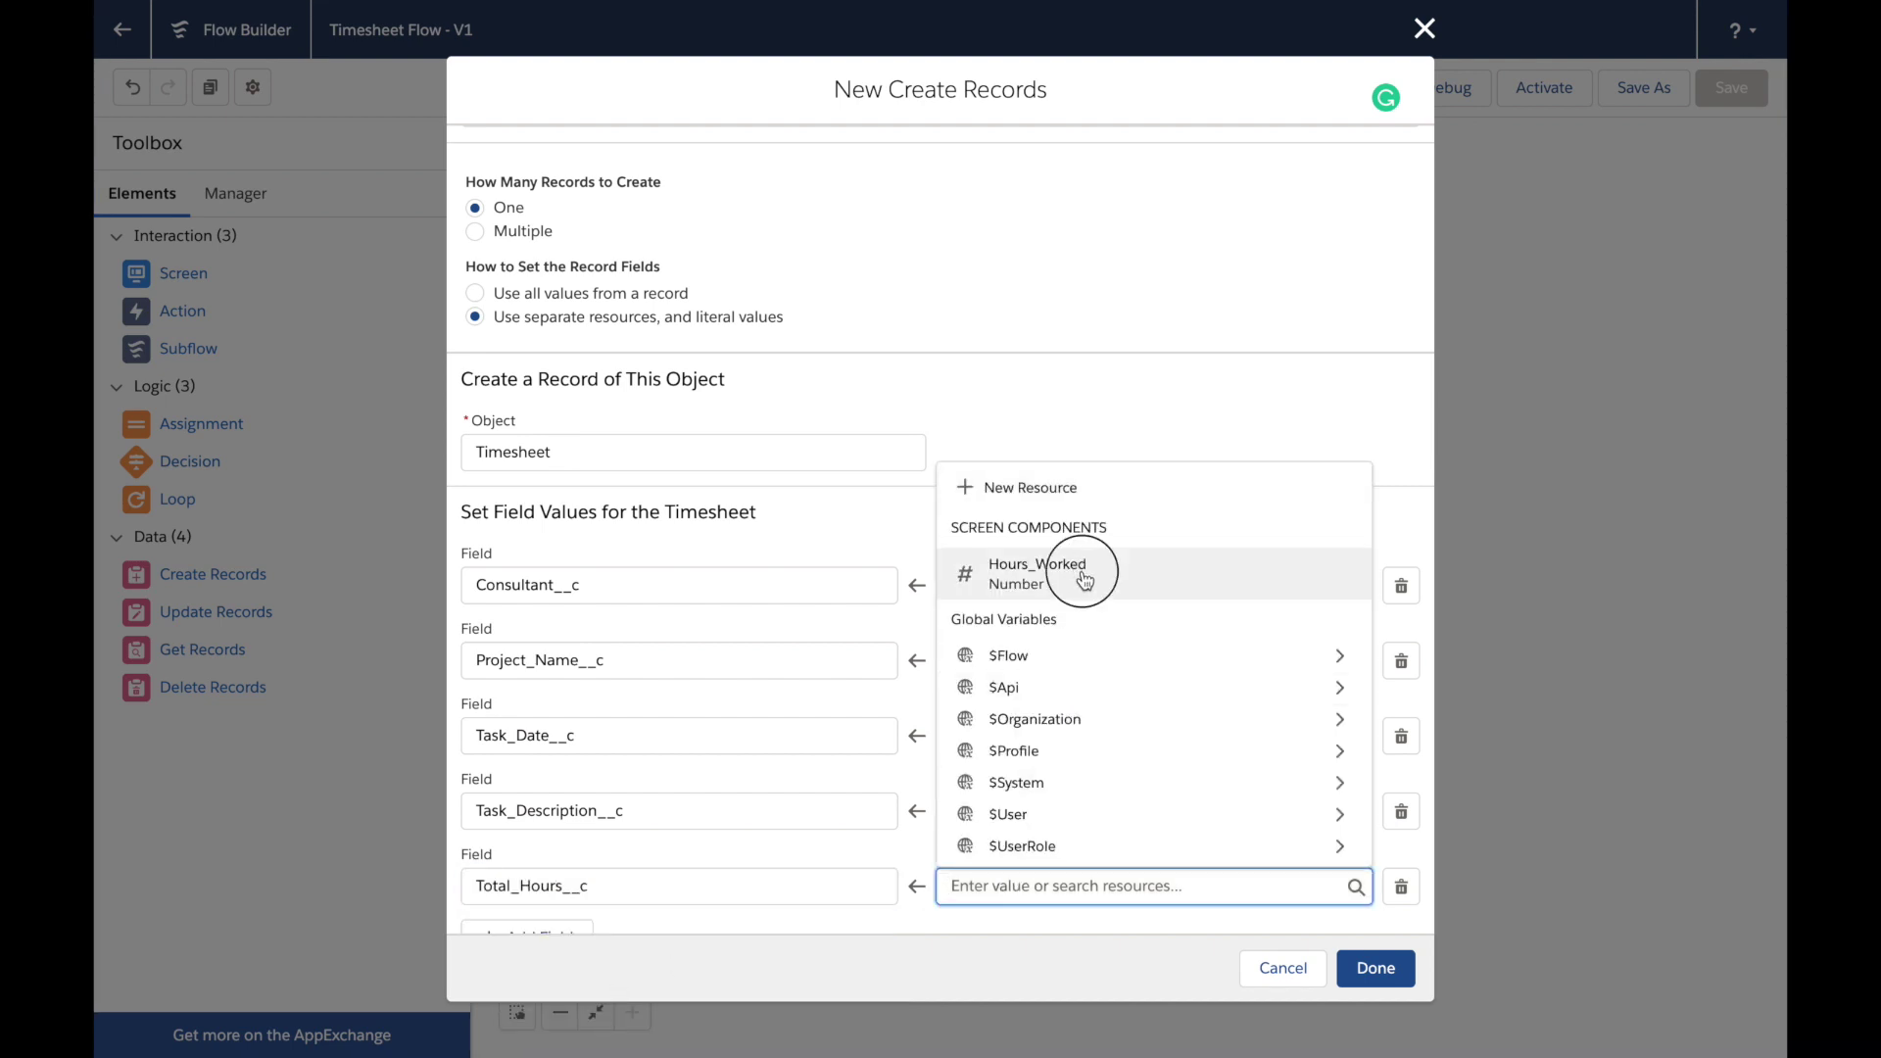
pyautogui.scroll(-1, 911, 725)
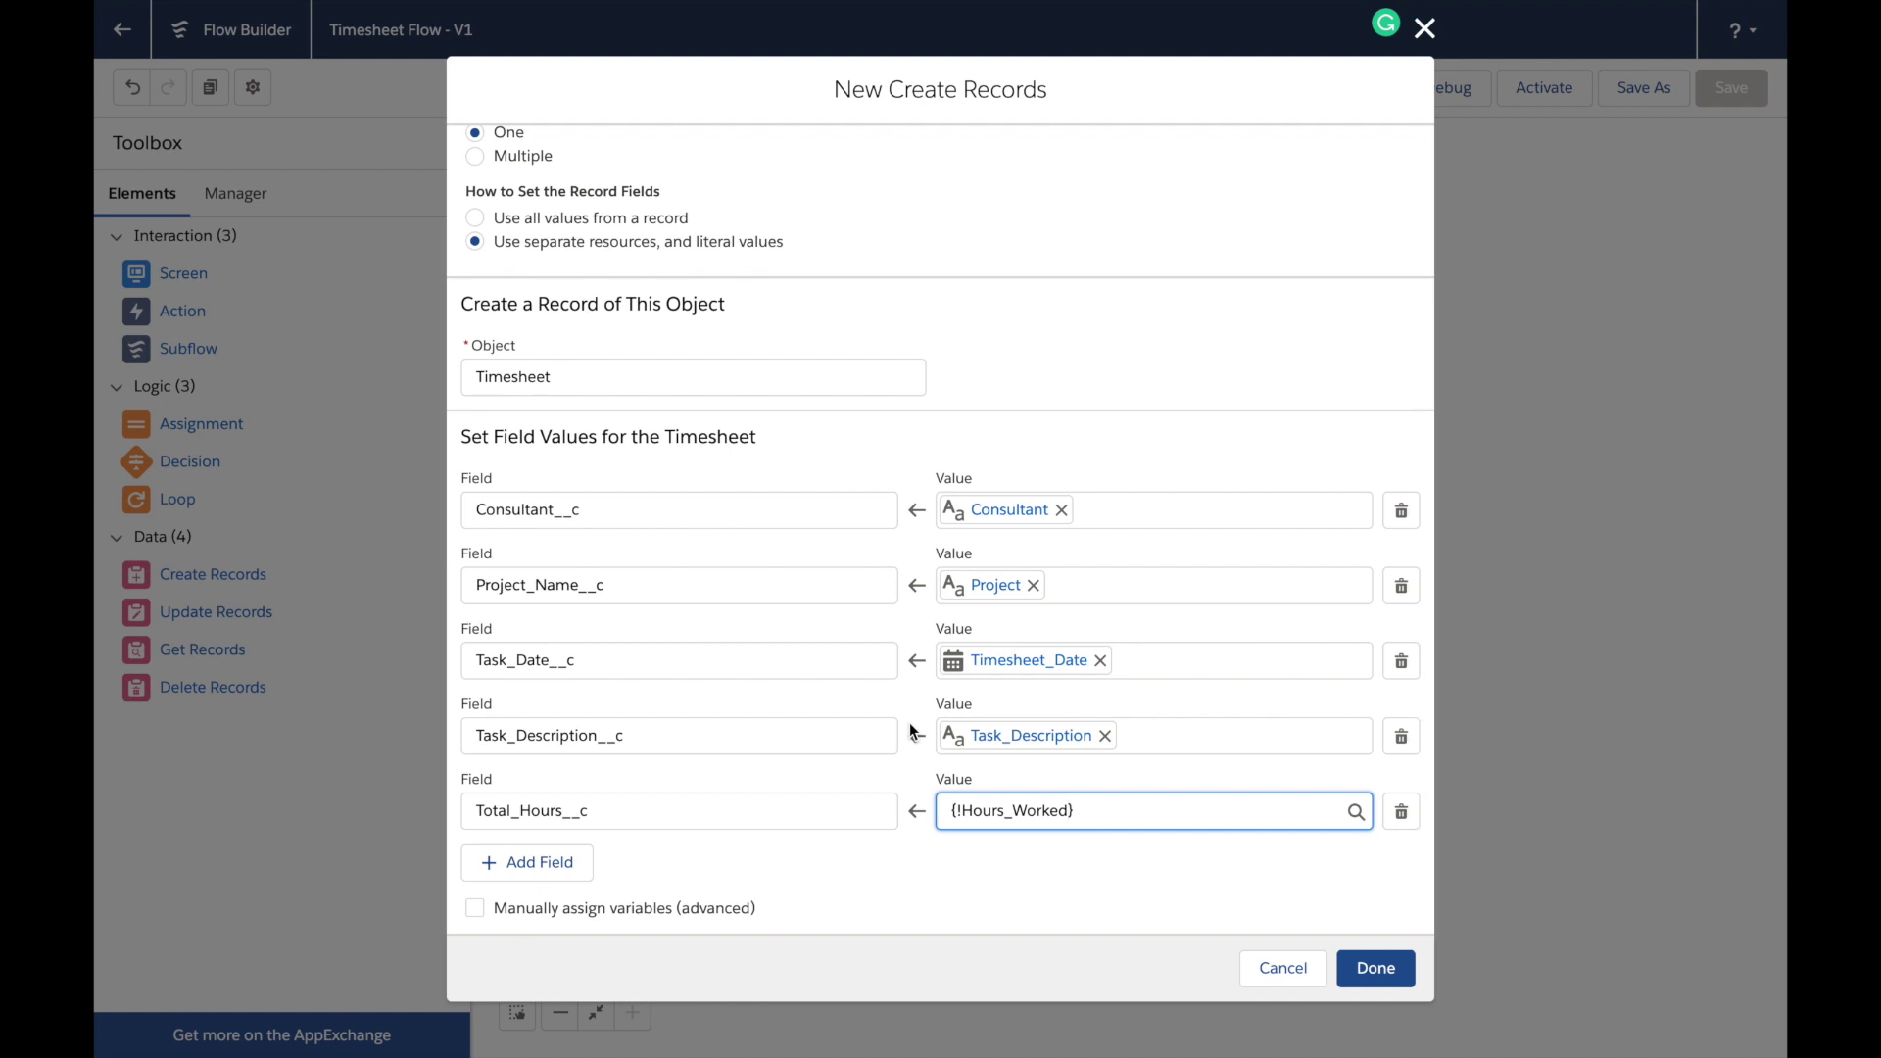
# Finish the Create Timesheet Record element and connect the Enter Timesheet Detail screen to it
pyautogui.click(1396, 961)
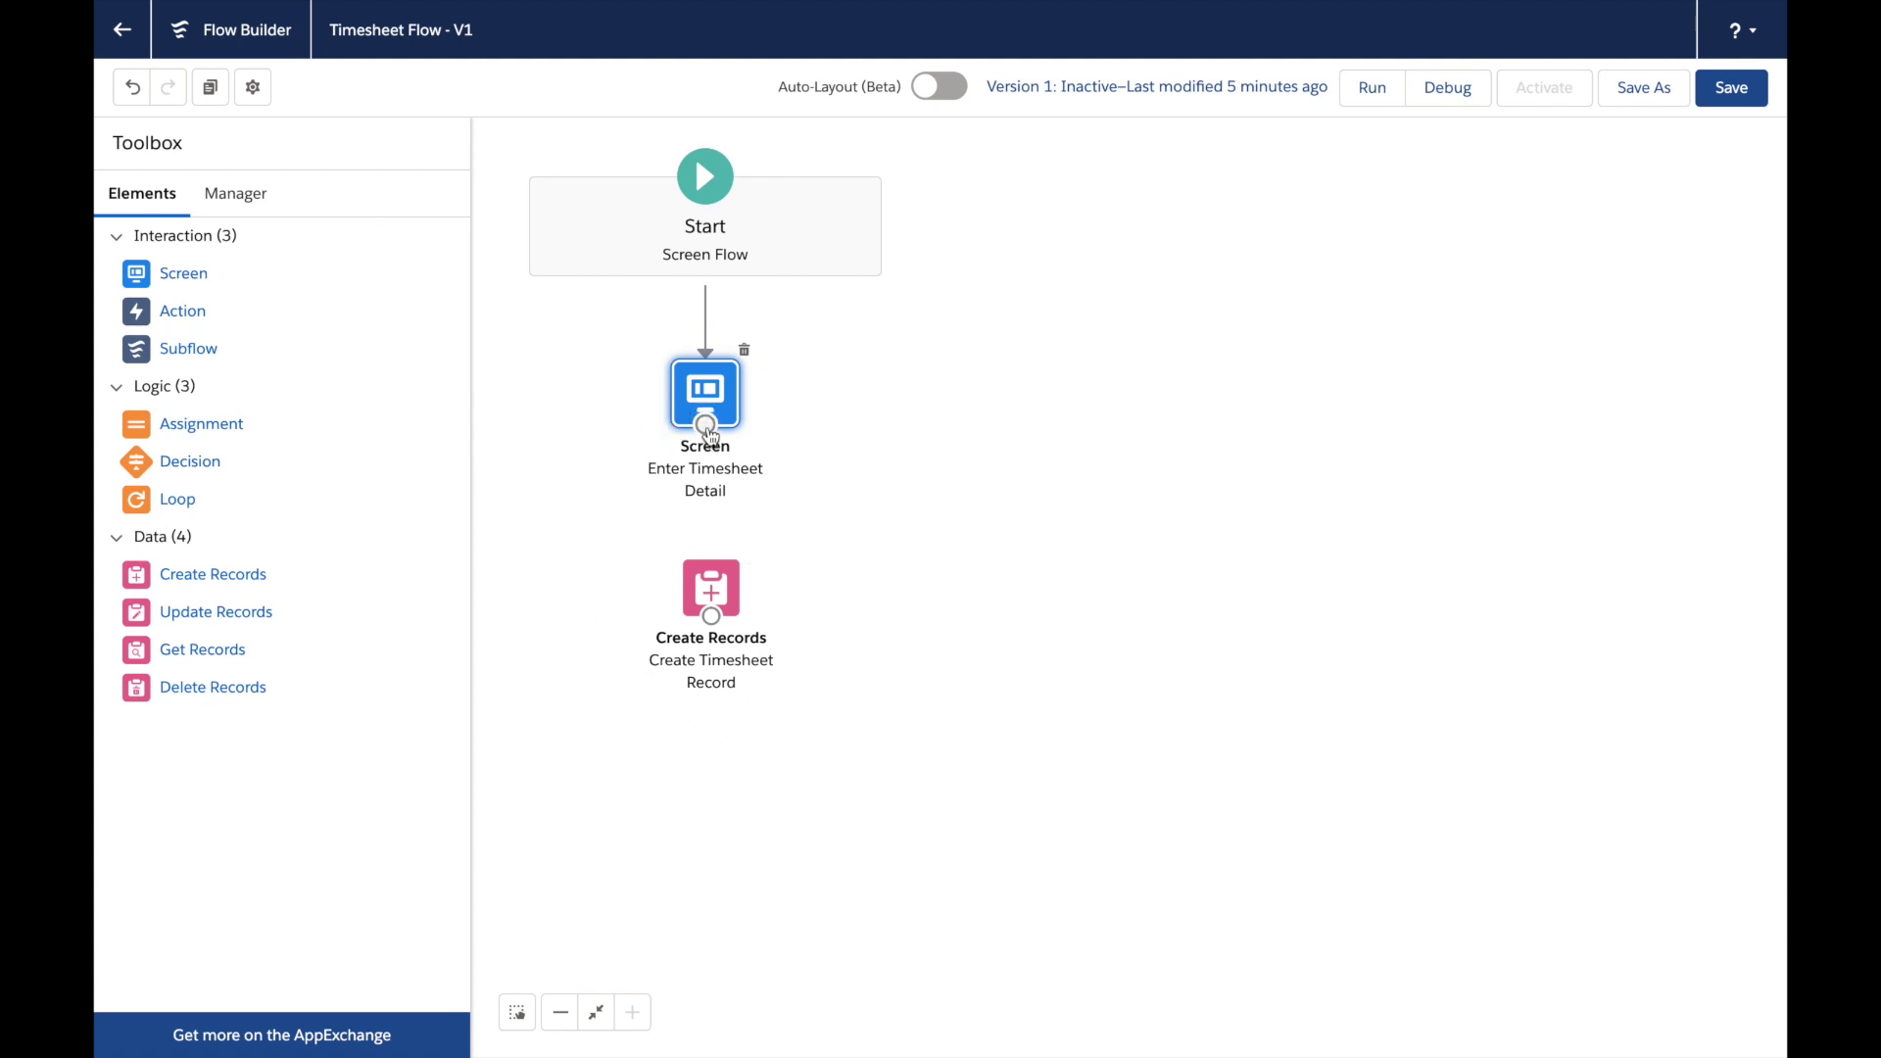
pyautogui.moveTo(712, 436); pyautogui.dragTo(717, 615)
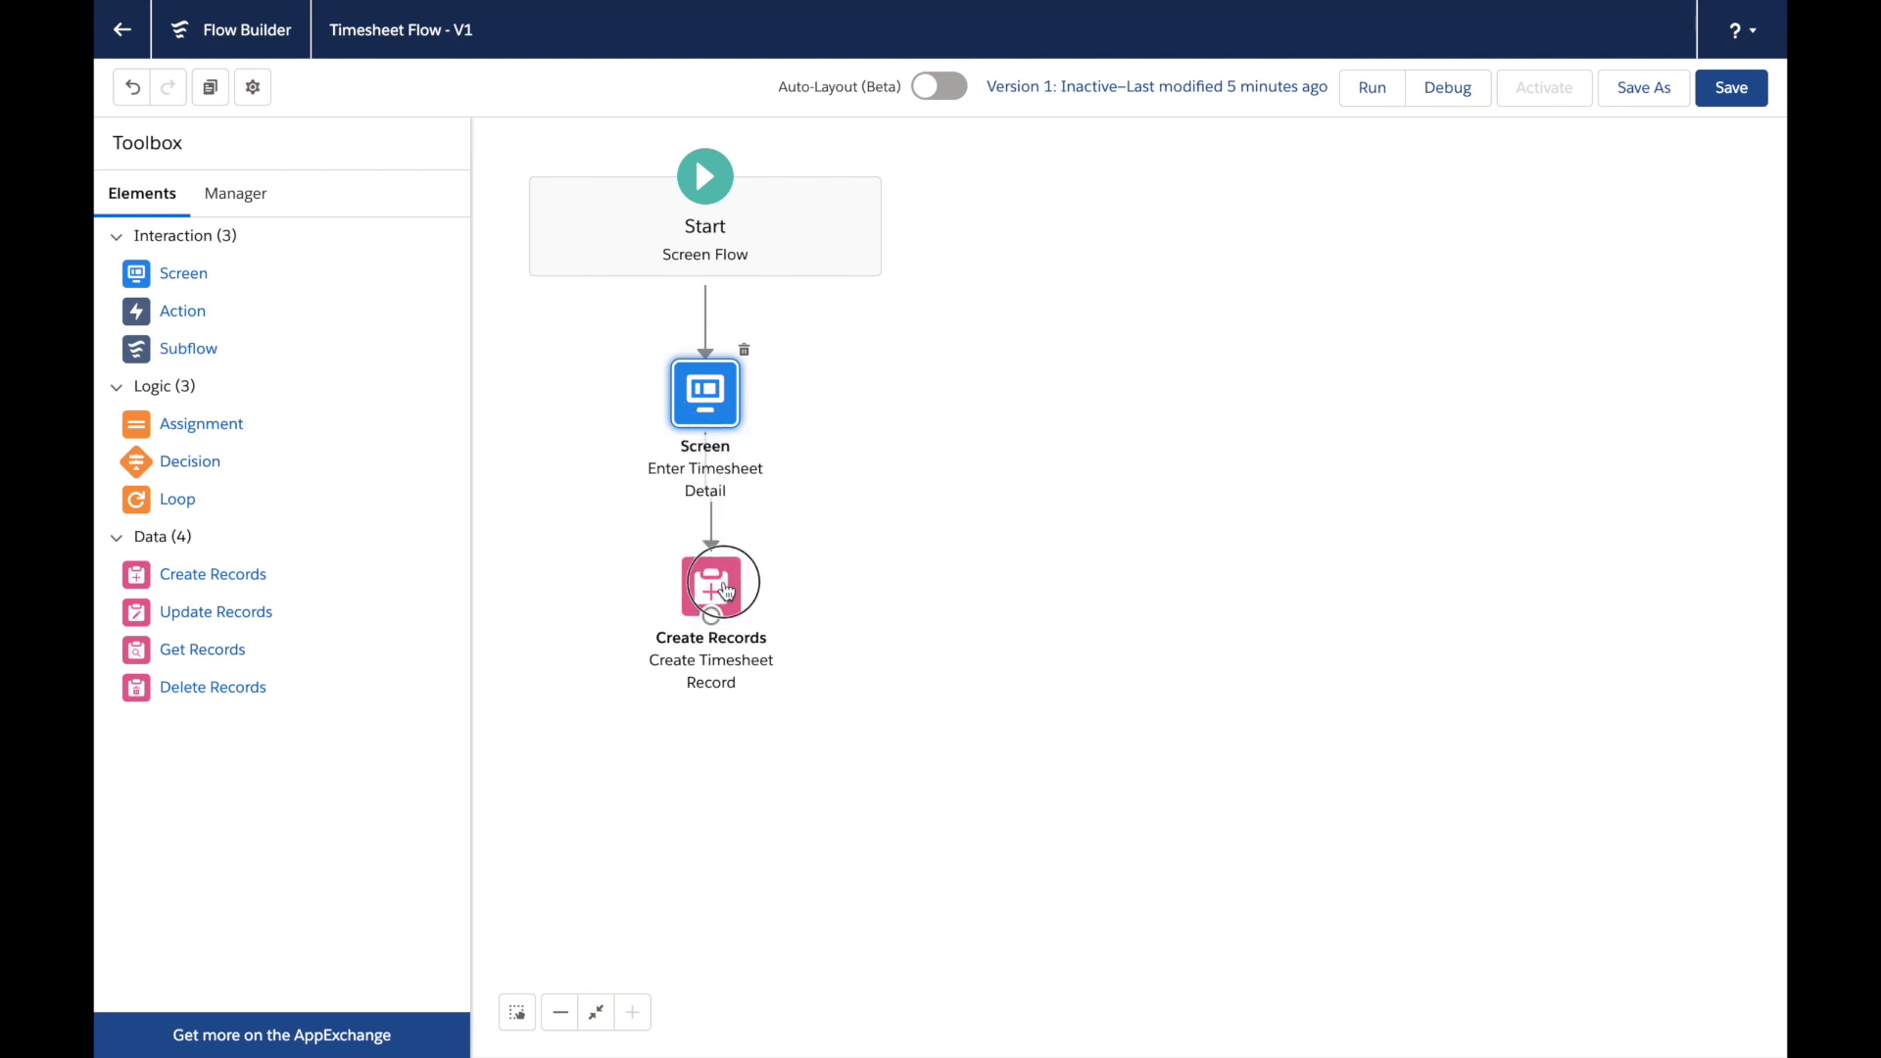
pyautogui.click(725, 590)
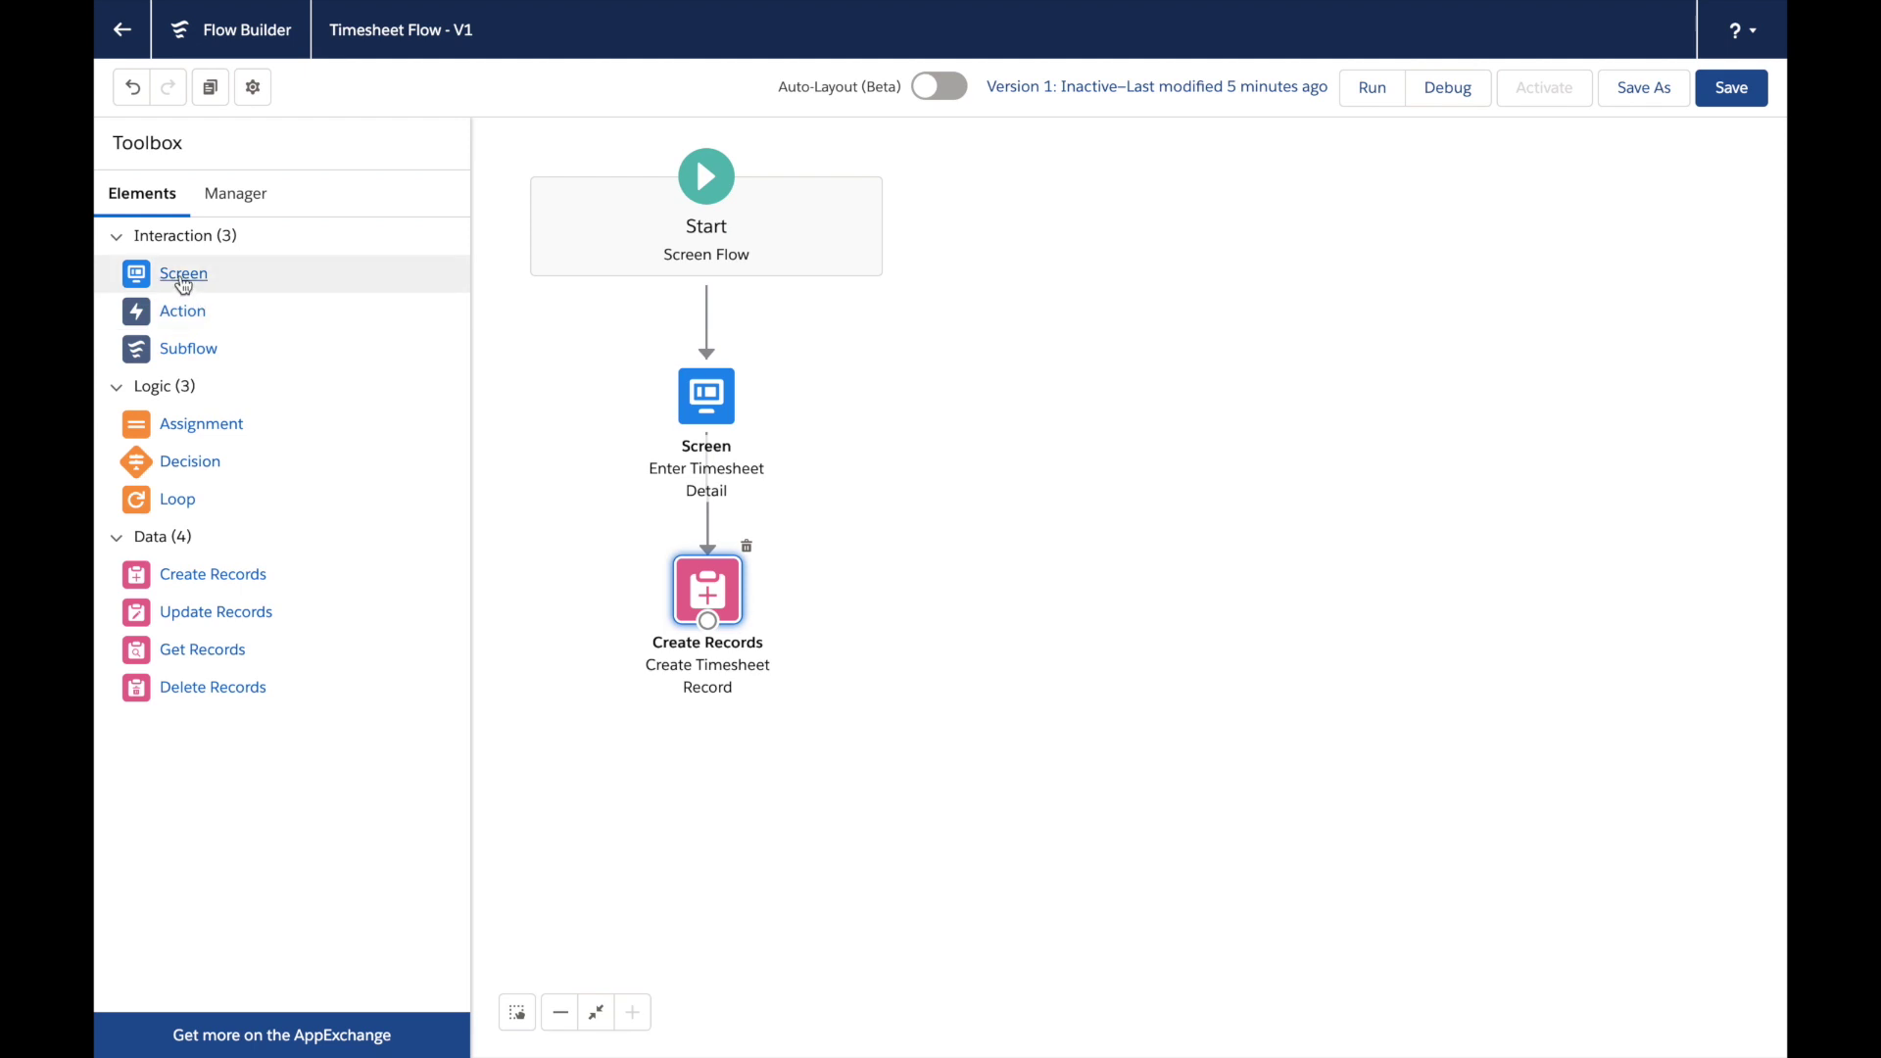
# Add a new screen element below Create Timesheet Record and give it a Display Text component with API name TimesheetCreated
pyautogui.moveTo(182, 283); pyautogui.dragTo(682, 744)
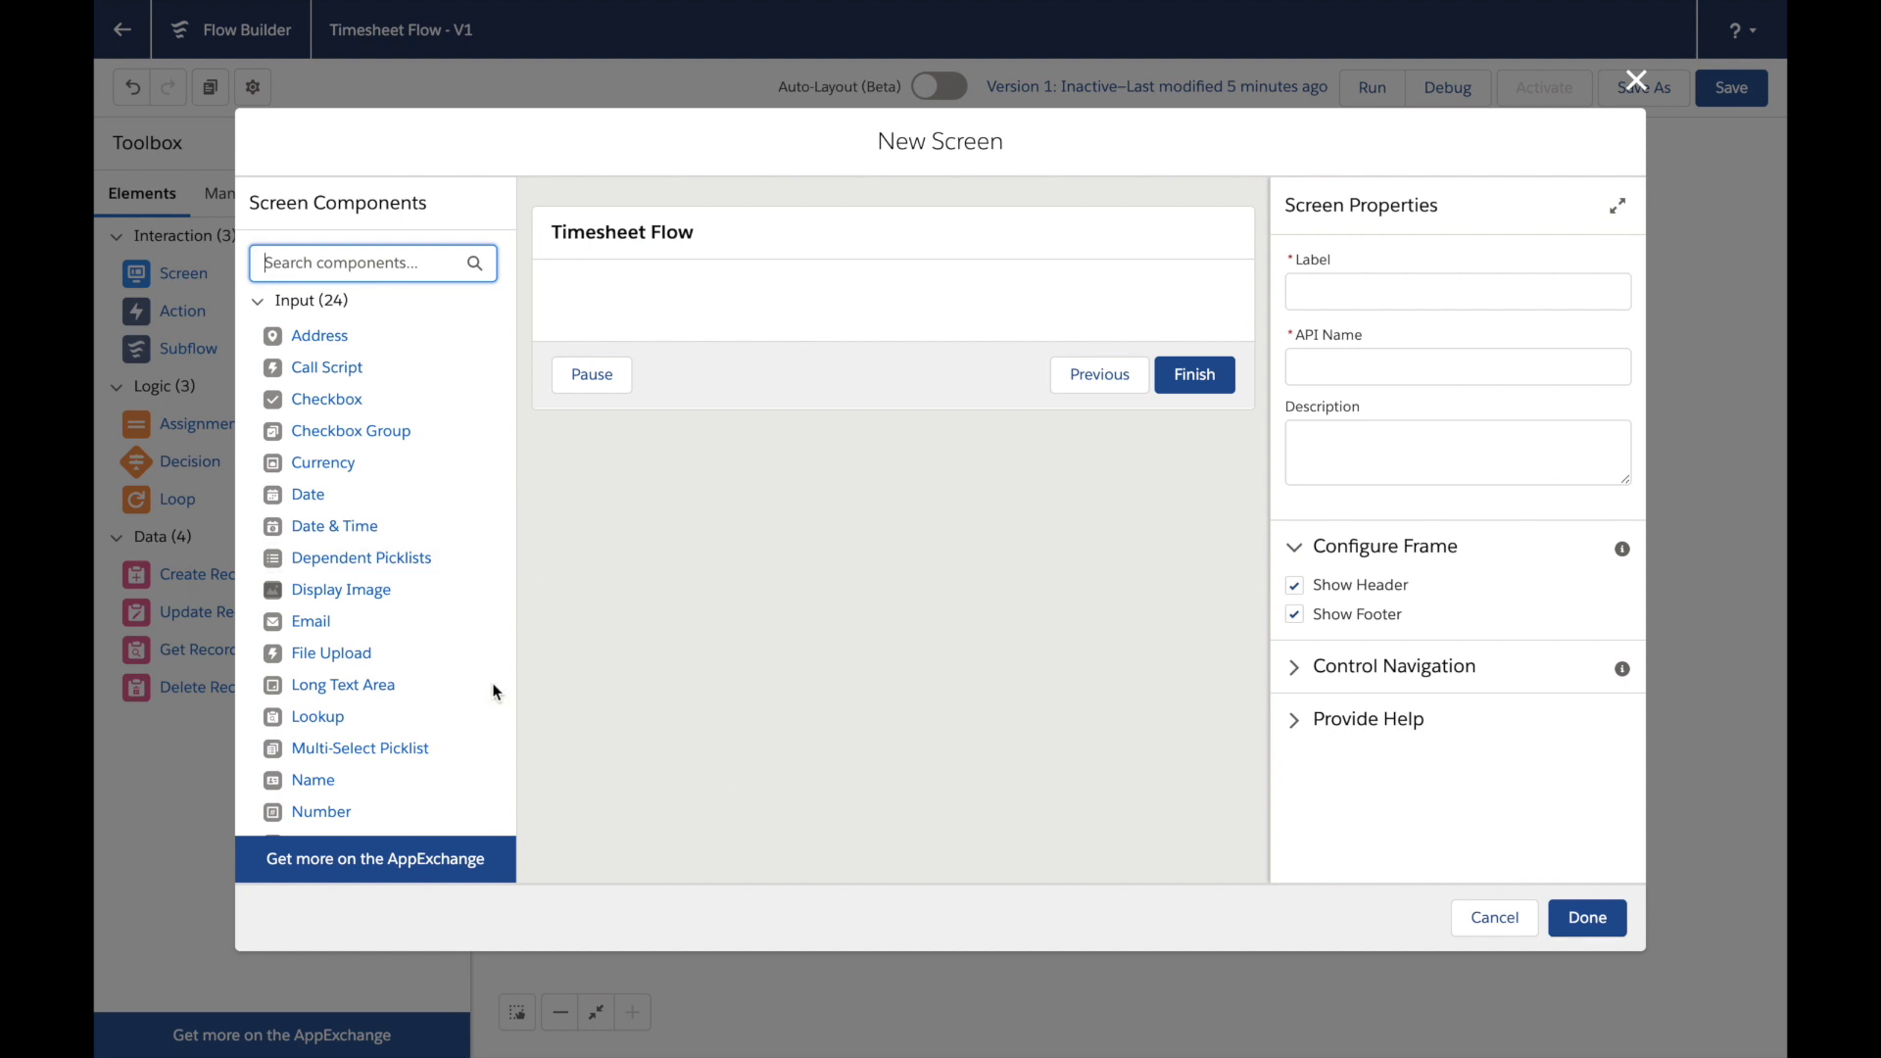
pyautogui.scroll(-3, 496, 693)
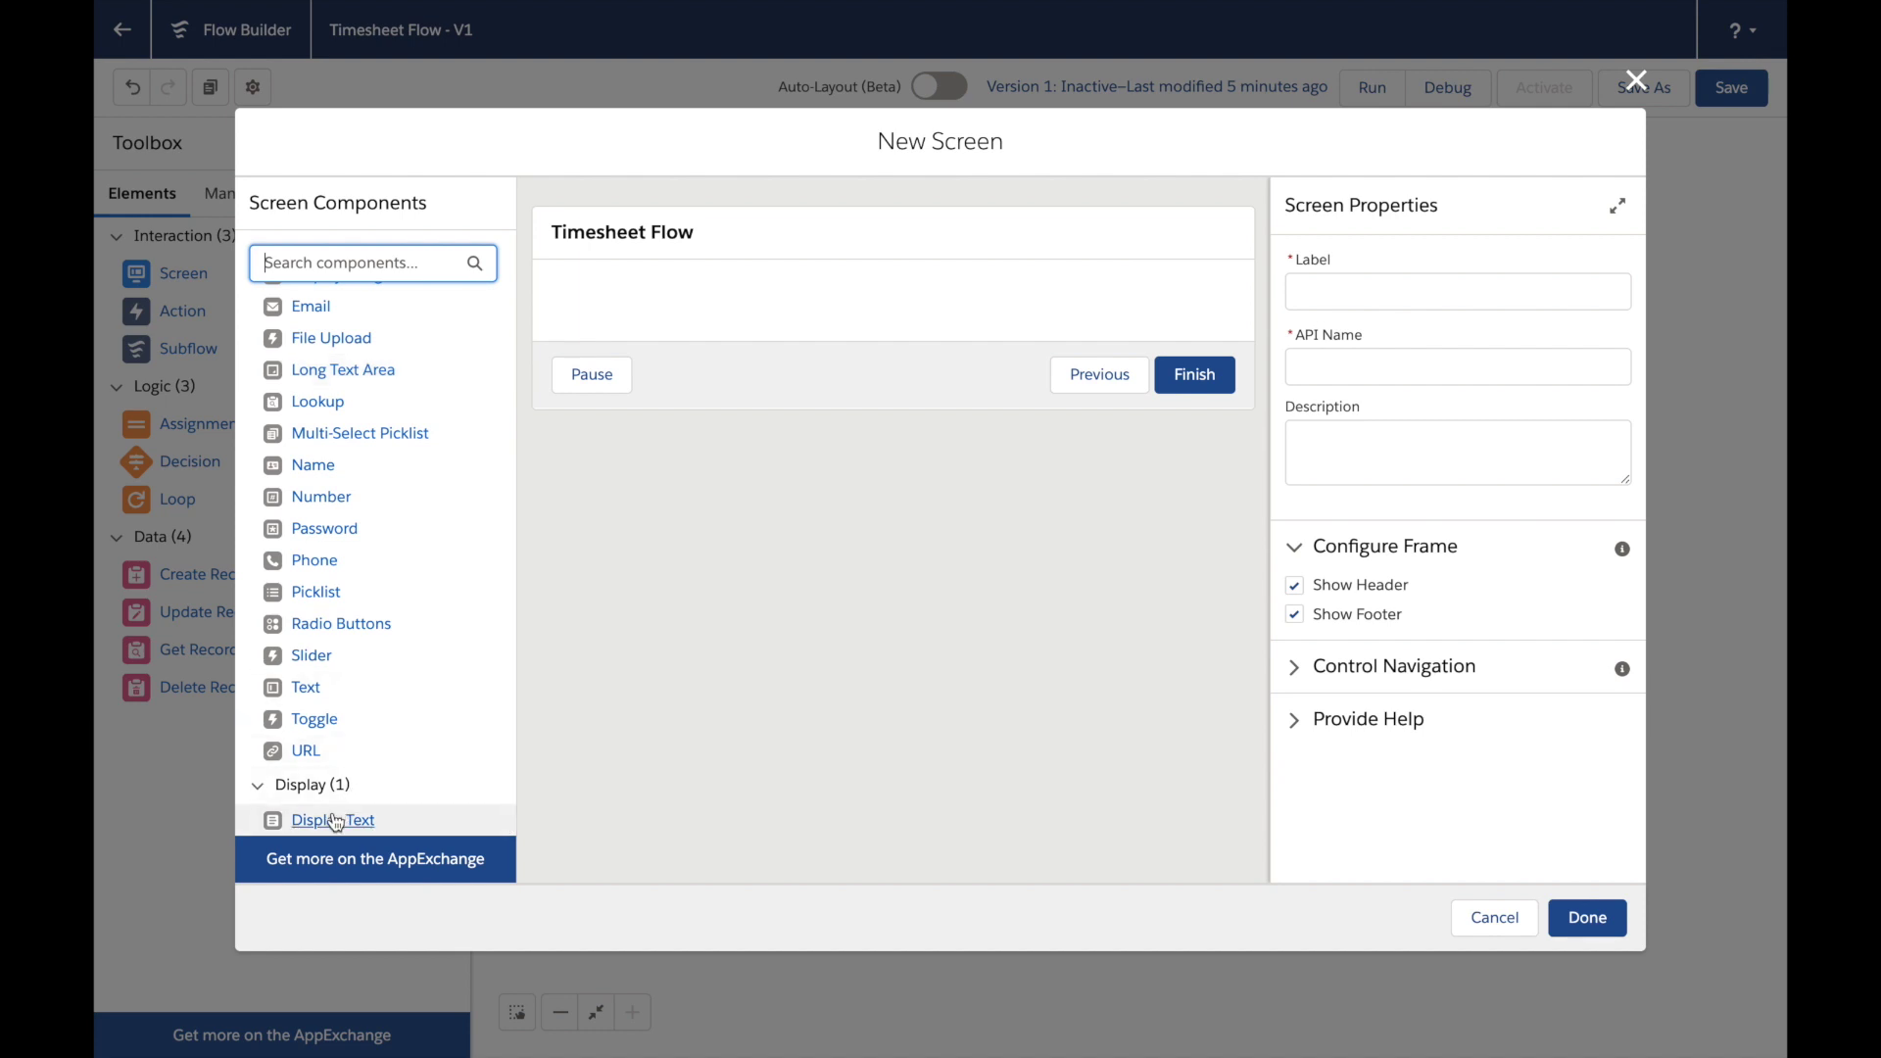
pyautogui.moveTo(339, 817); pyautogui.dragTo(723, 294)
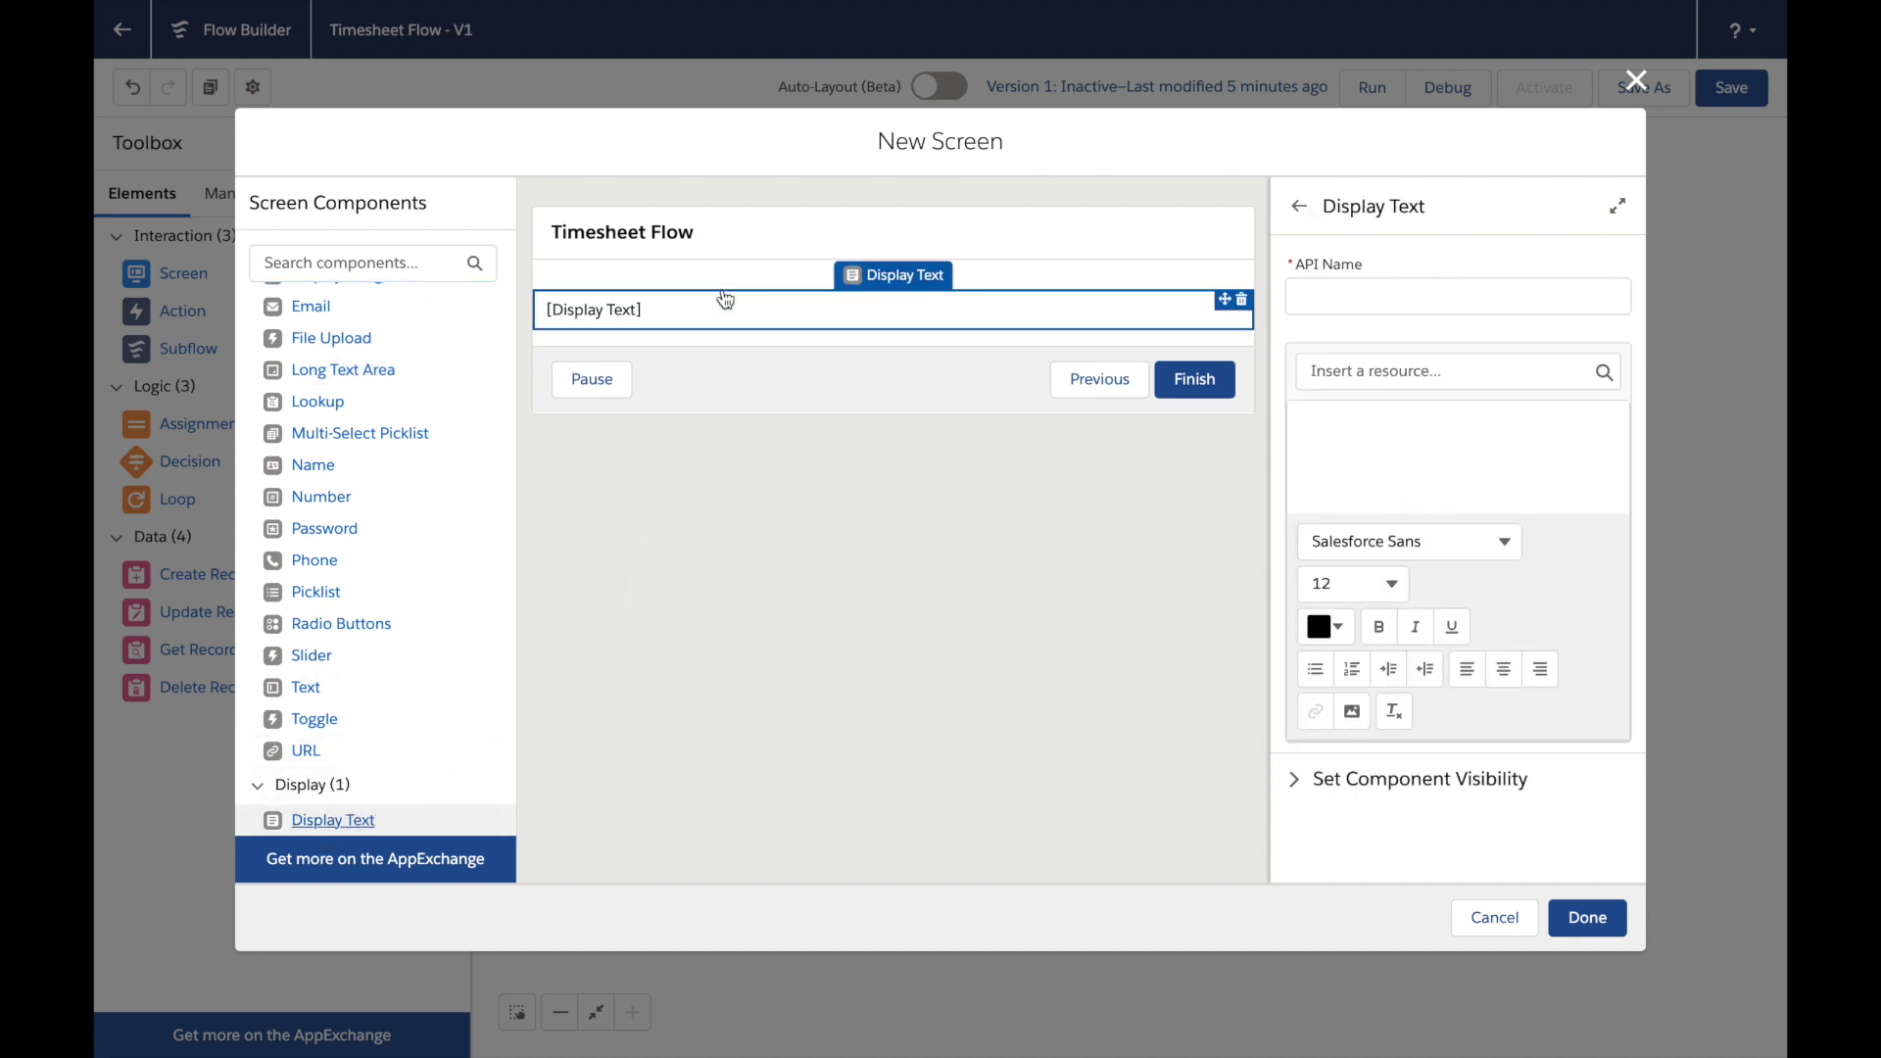
pyautogui.click(1382, 299)
pyautogui.write('Time')
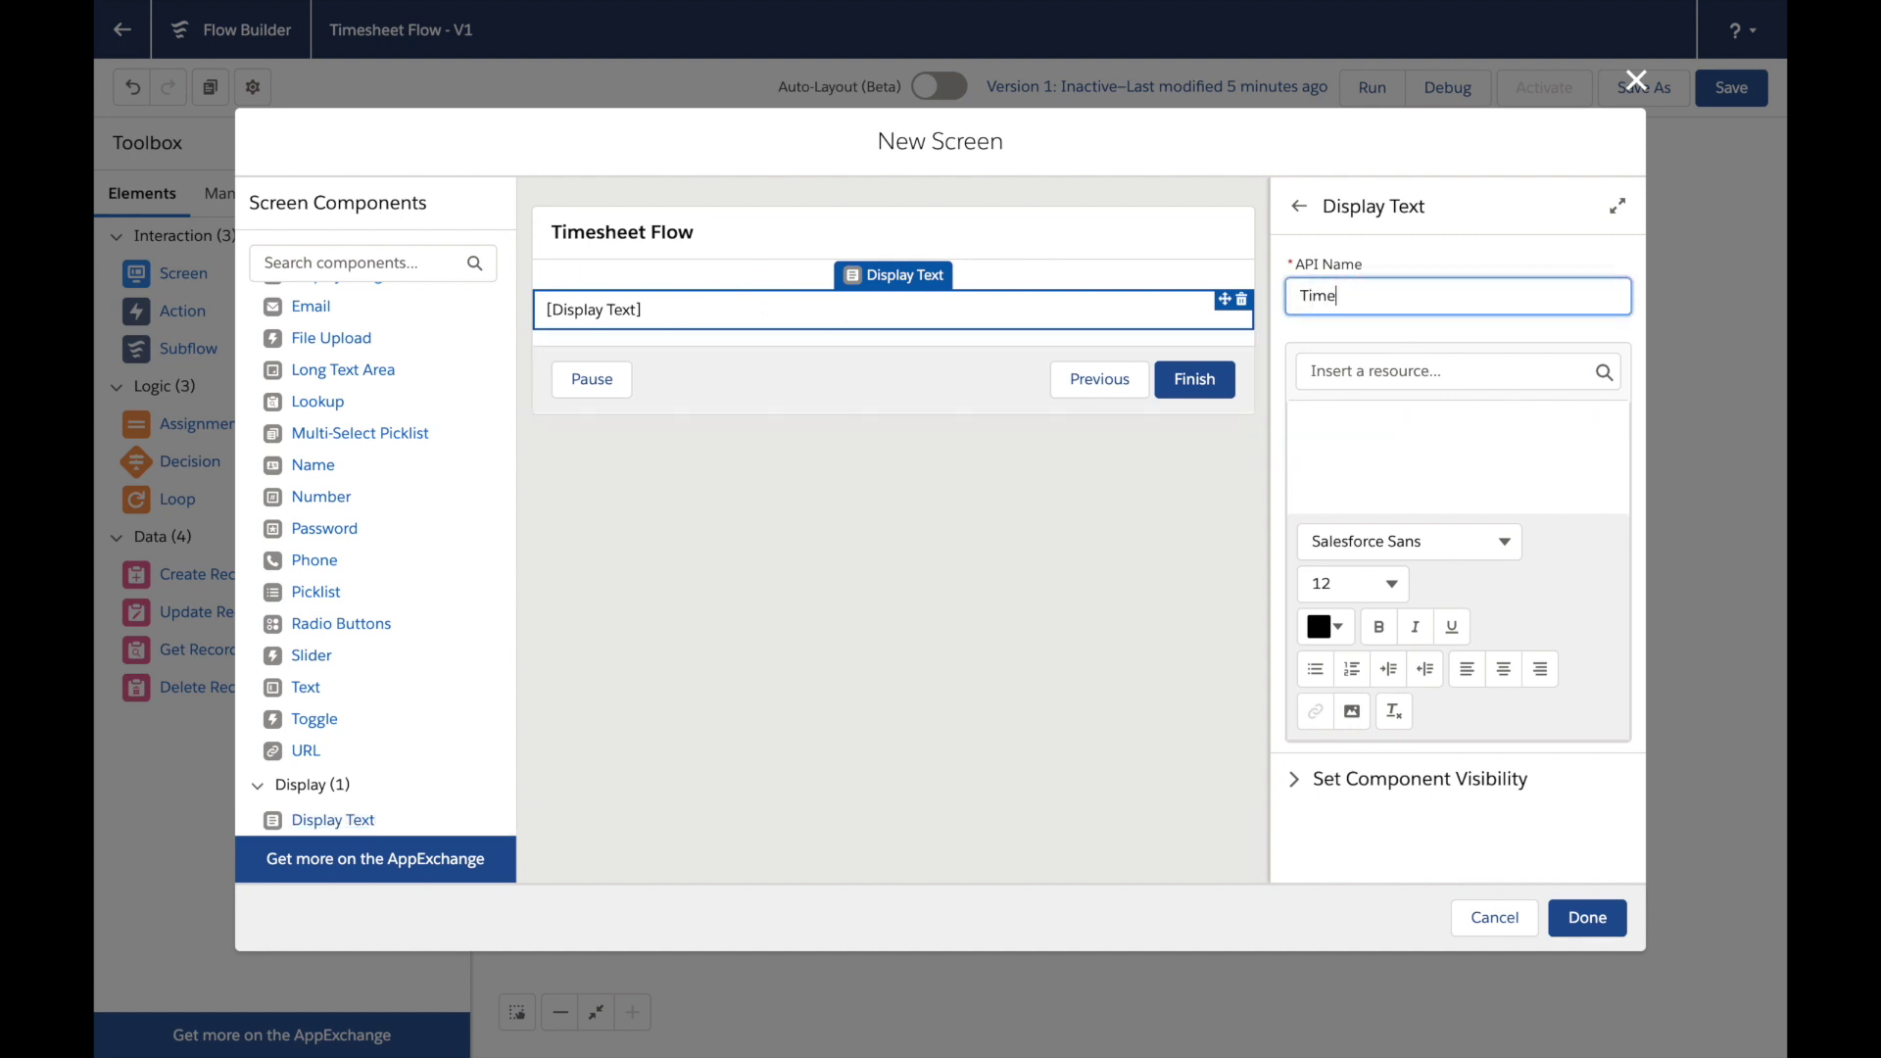
pyautogui.write('sheetCreatedx')
pyautogui.press('BackSpace')
pyautogui.press('Tab')
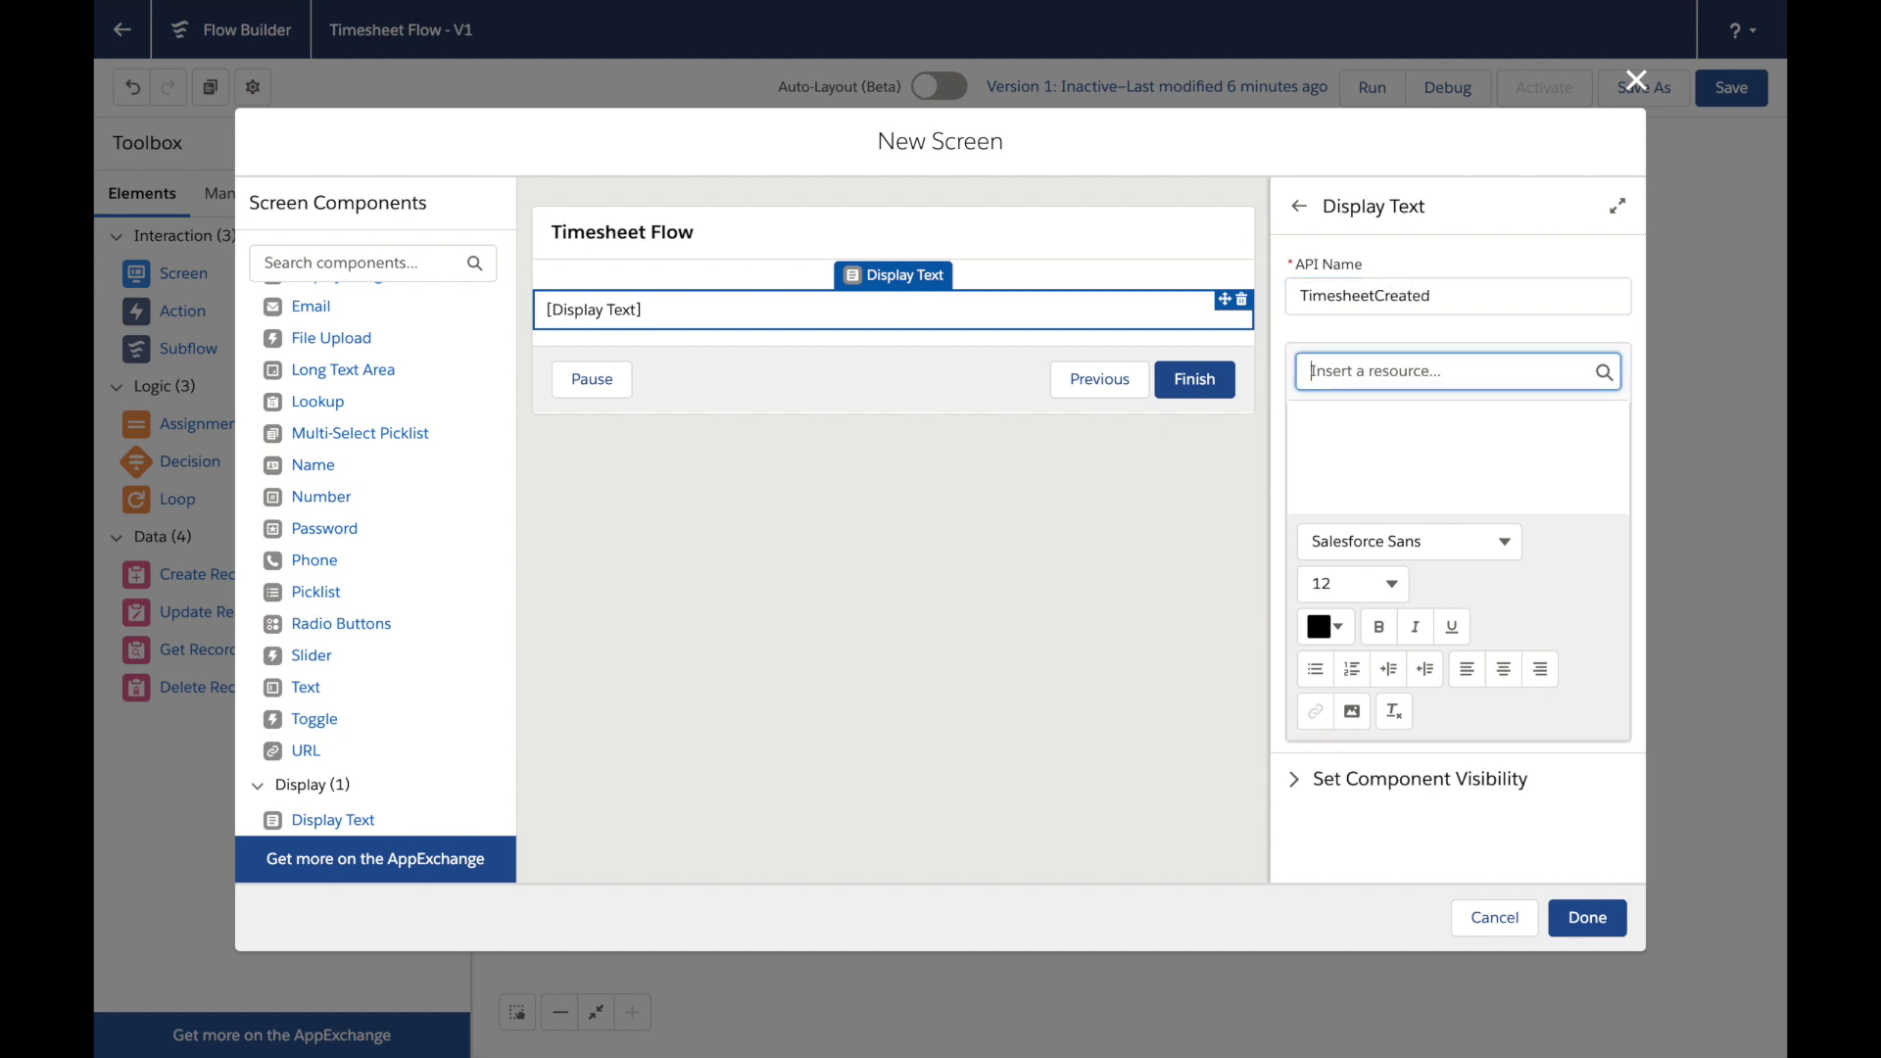
# Enter the centred message "Timesheet has been created successfully!" in the TimesheetCreated display text
pyautogui.press('Tab')
pyautogui.click(1356, 441)
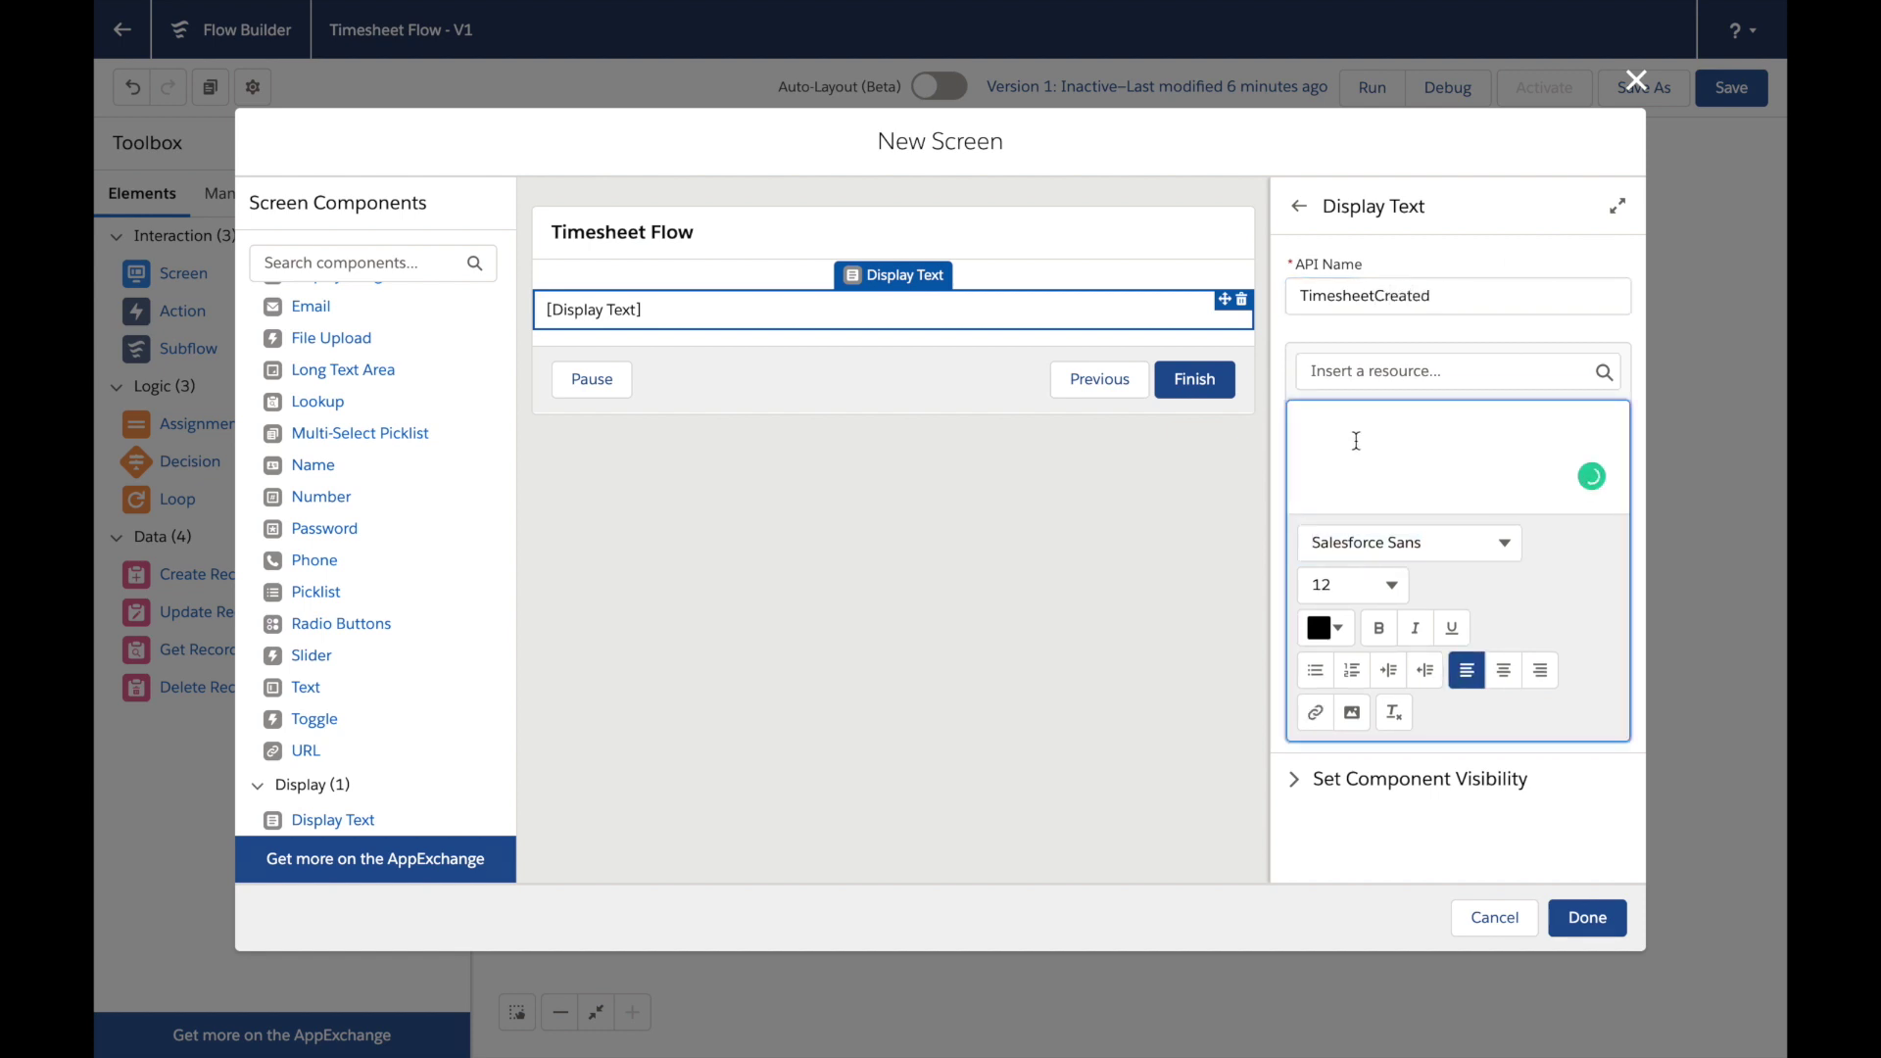
pyautogui.write('Timesheet ha')
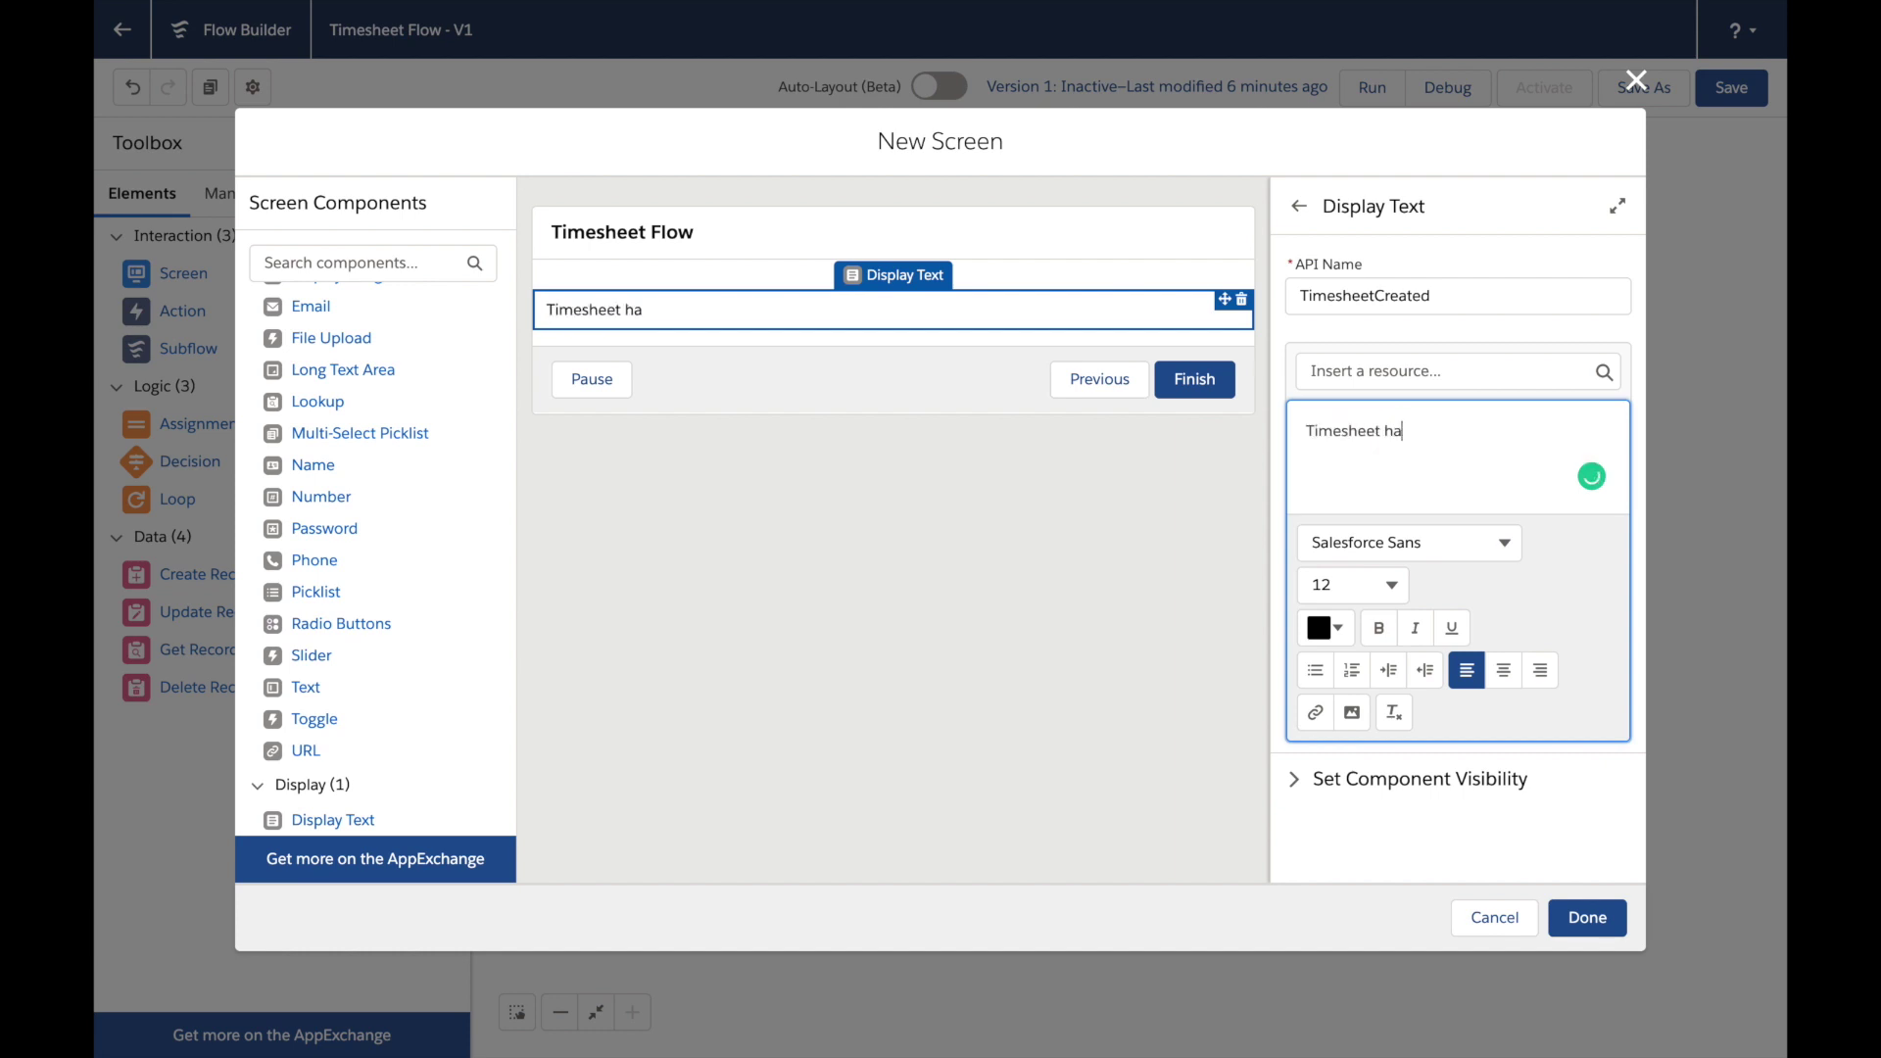
pyautogui.write('s been created suc')
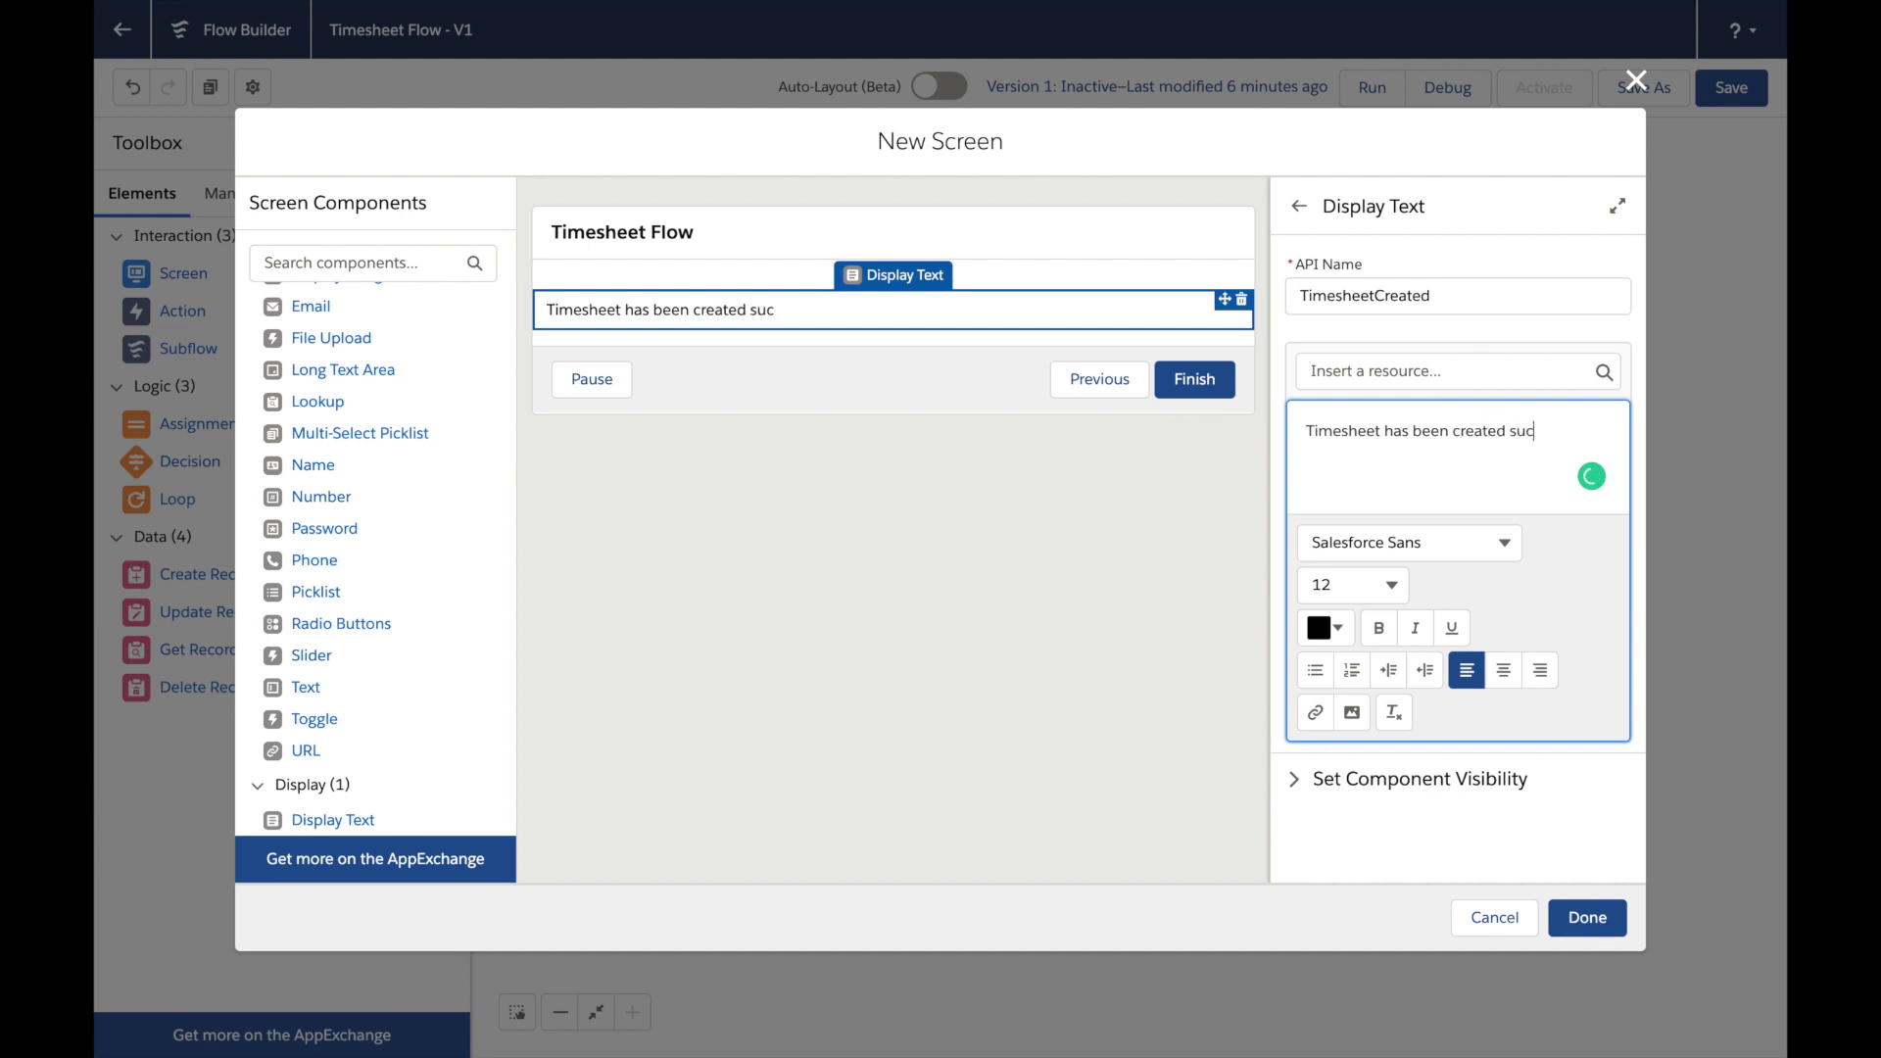
pyautogui.write('cessfully!')
pyautogui.click(1503, 669)
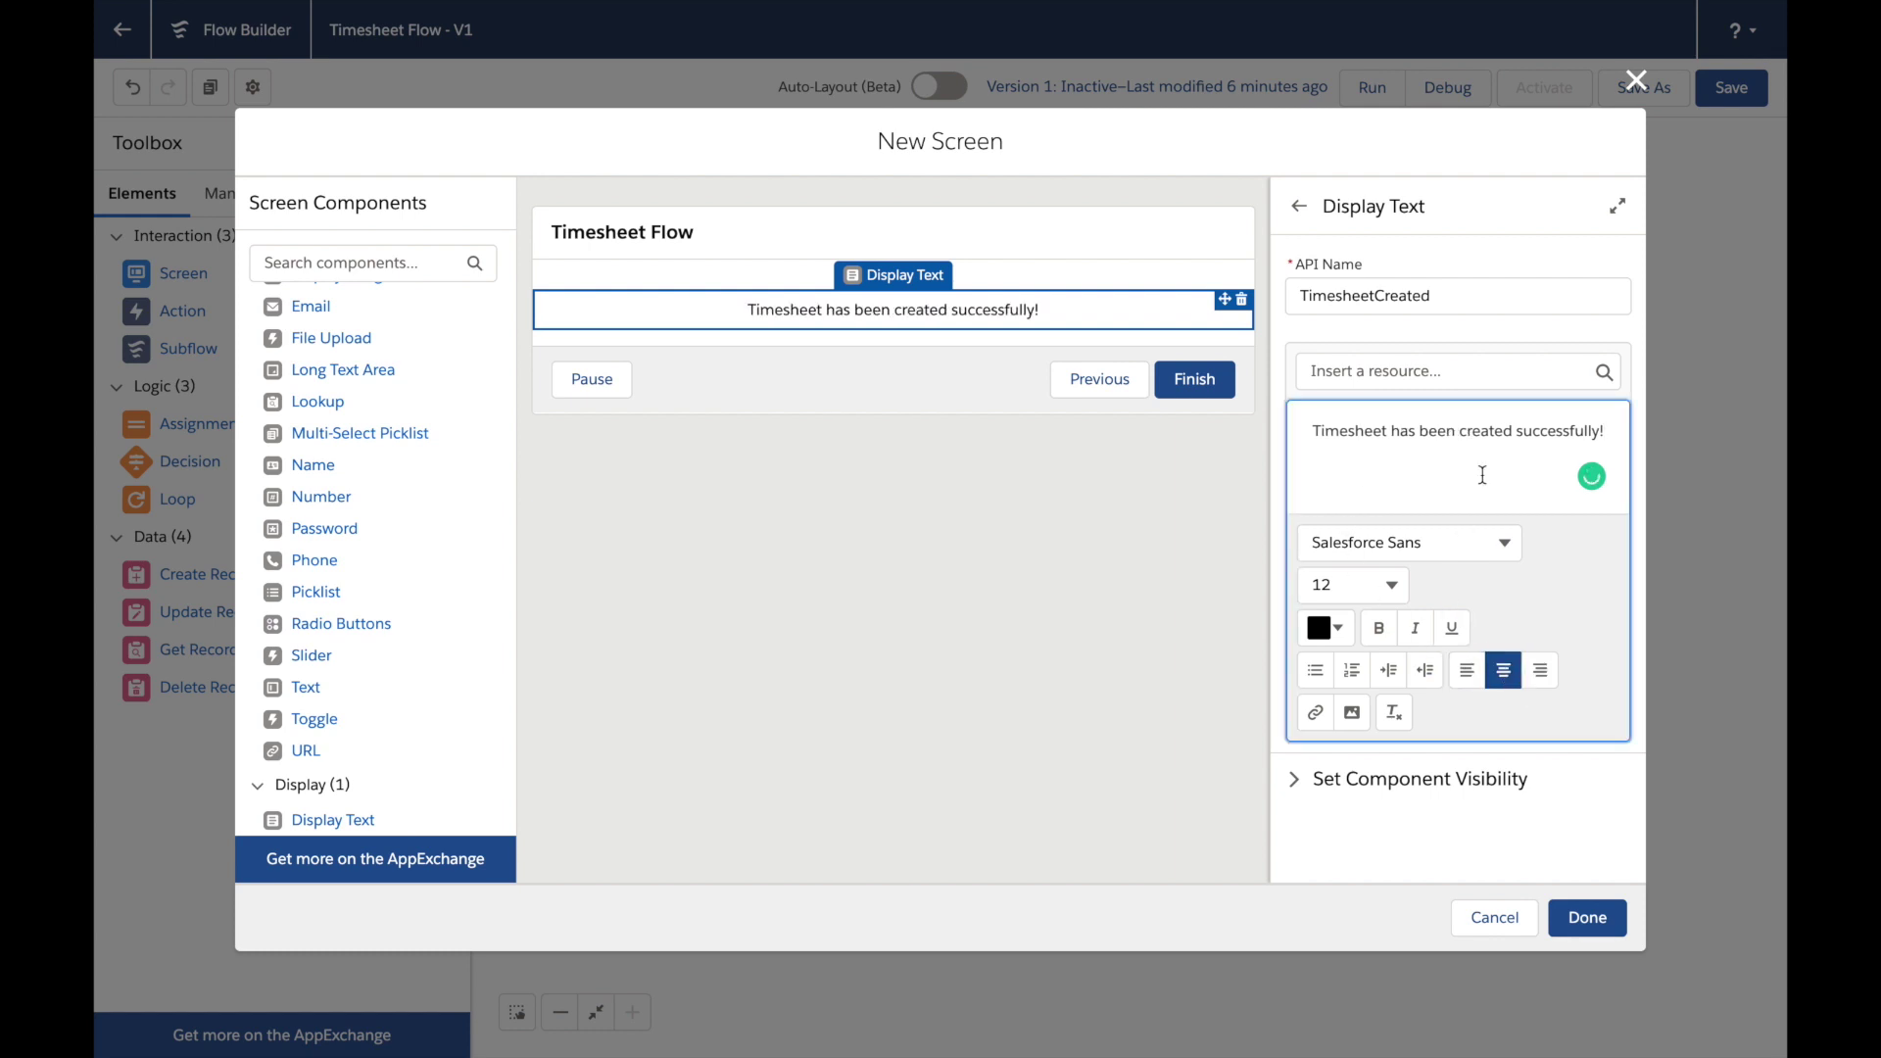
# Set the font size of the whole success message to 16 and show the component's visibility settings
pyautogui.click(1310, 430)
pyautogui.keyDown('shift'); pyautogui.click(1610, 425); pyautogui.keyUp('shift')
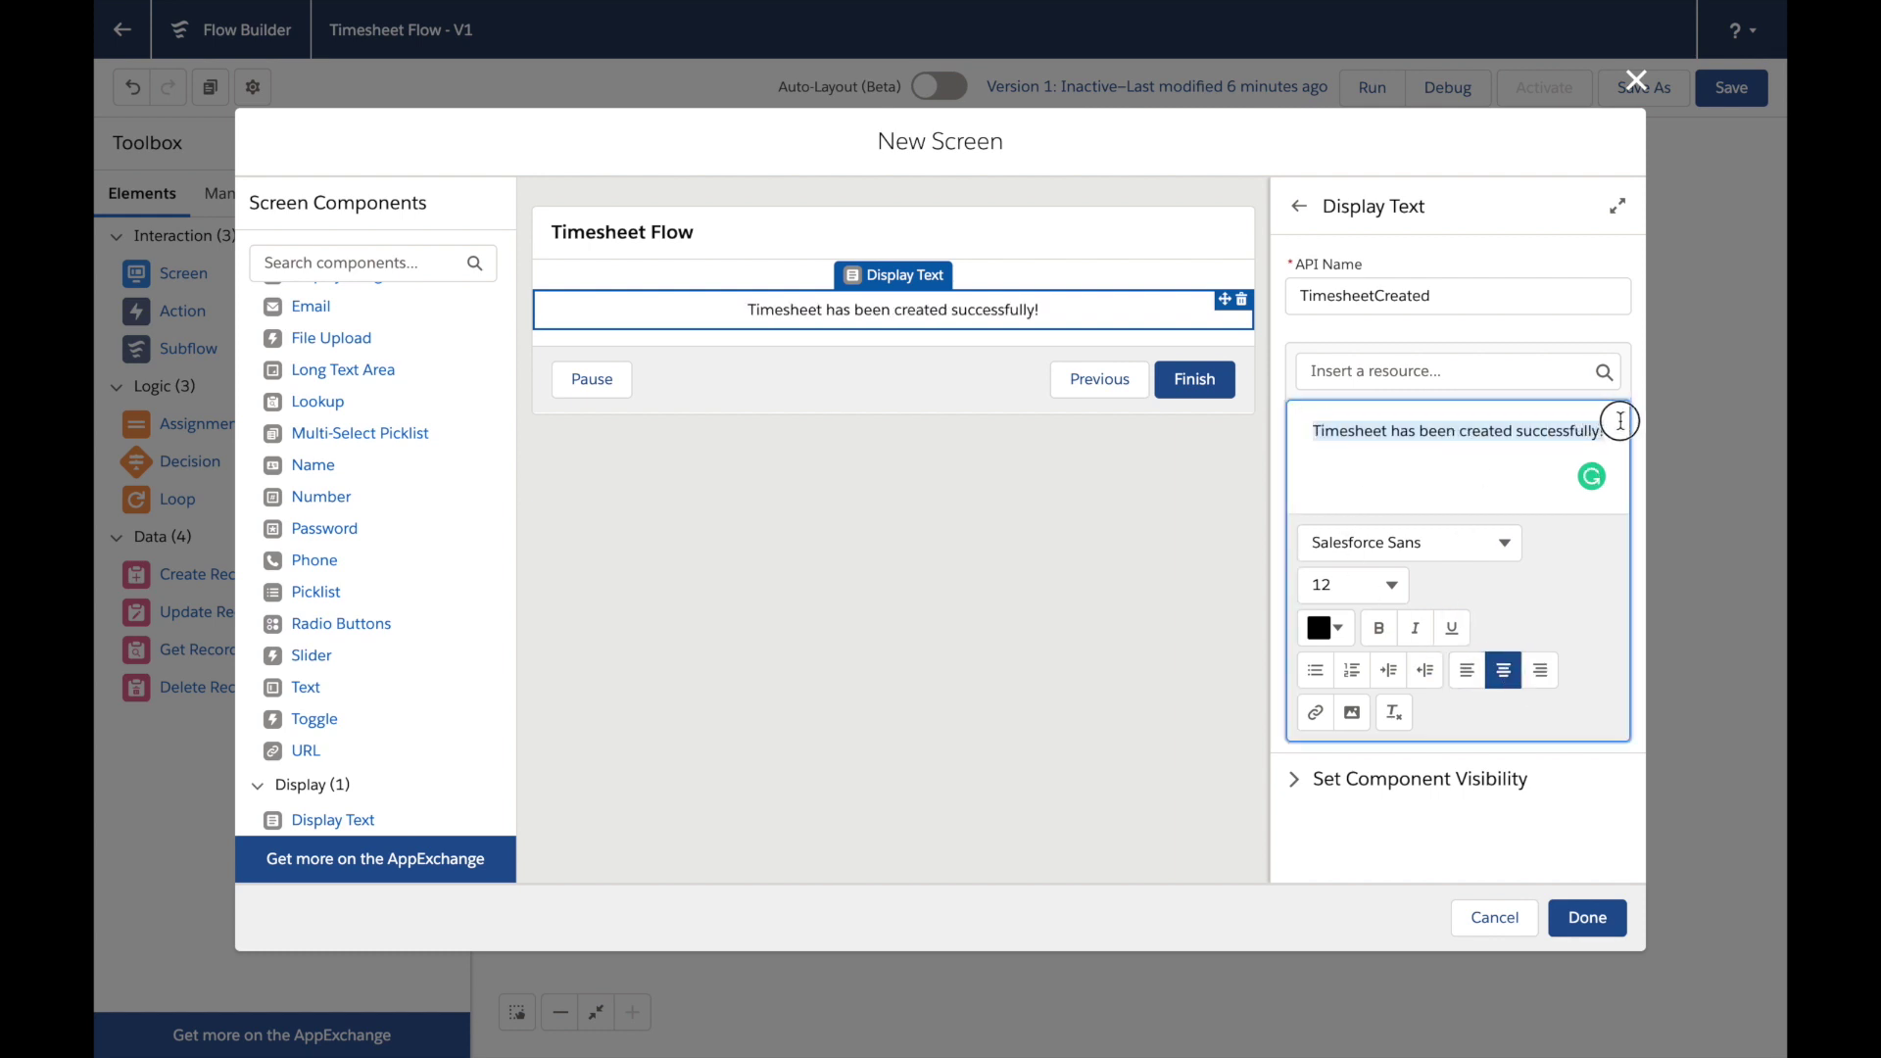
pyautogui.click(1353, 585)
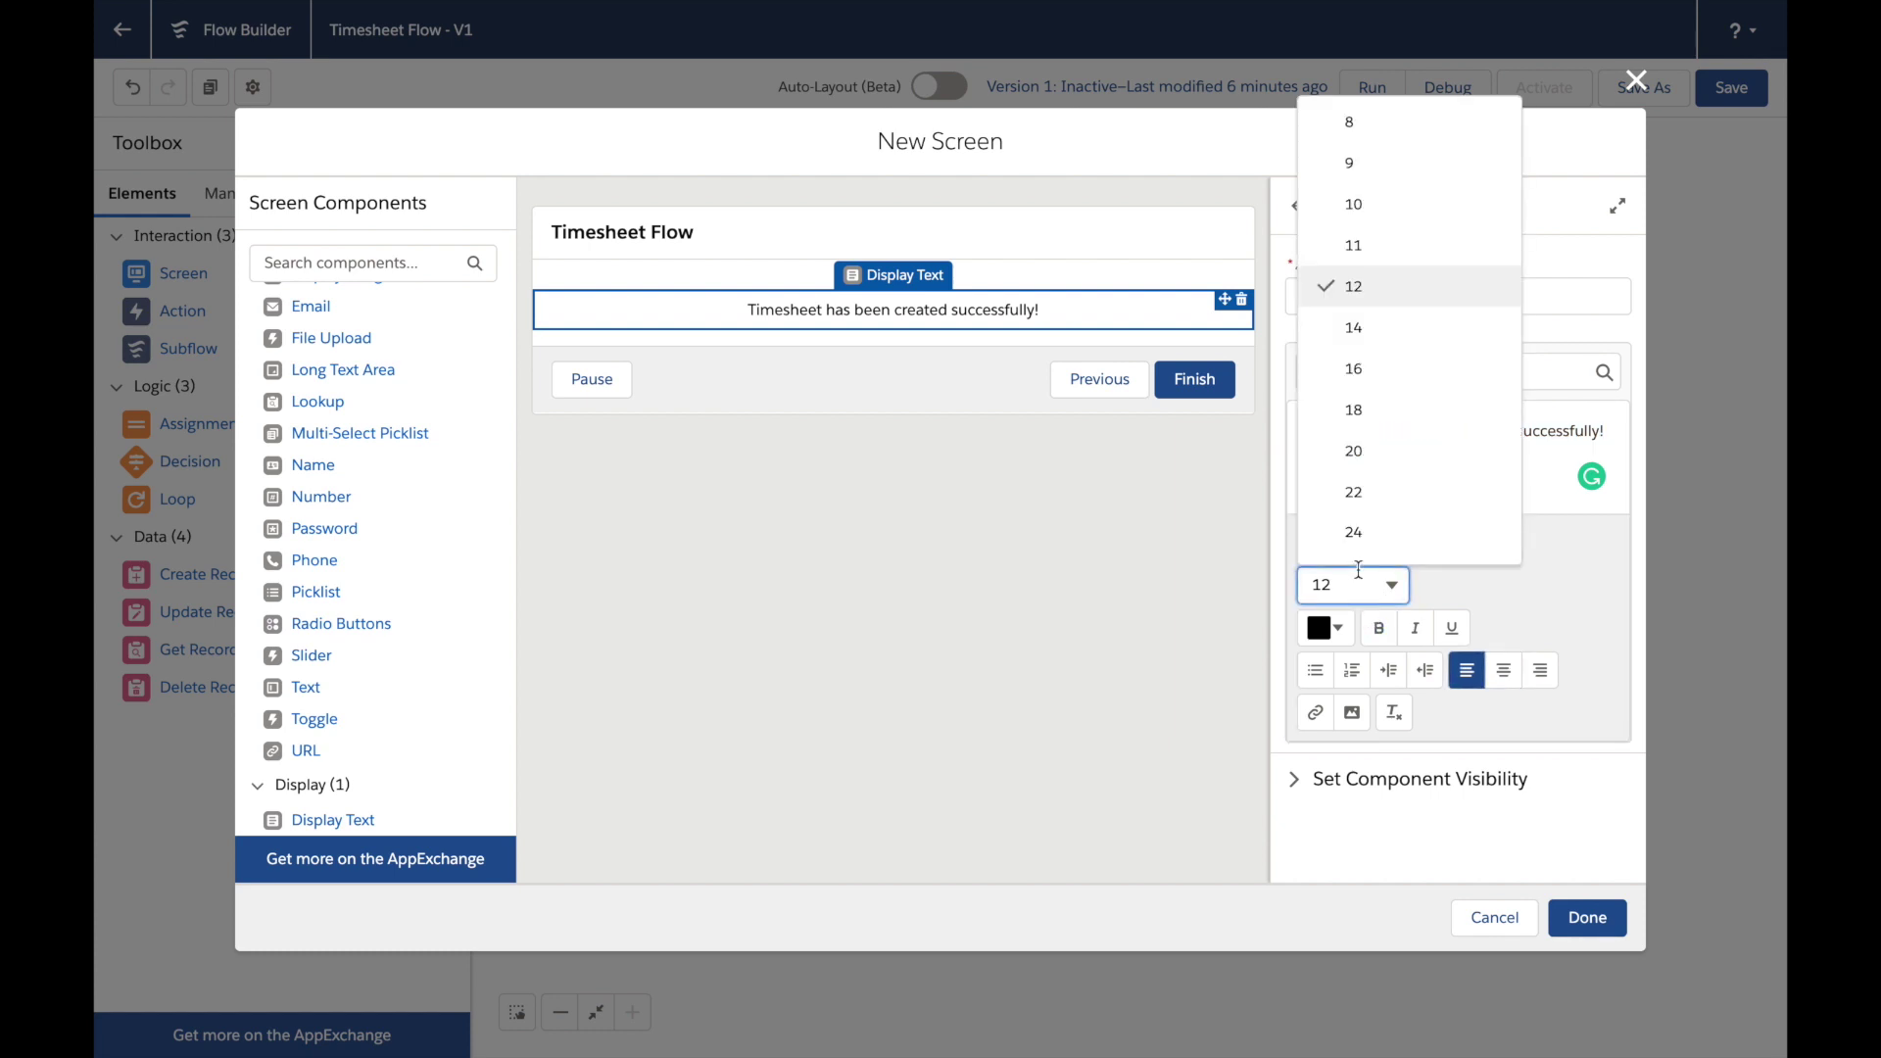
pyautogui.click(1367, 377)
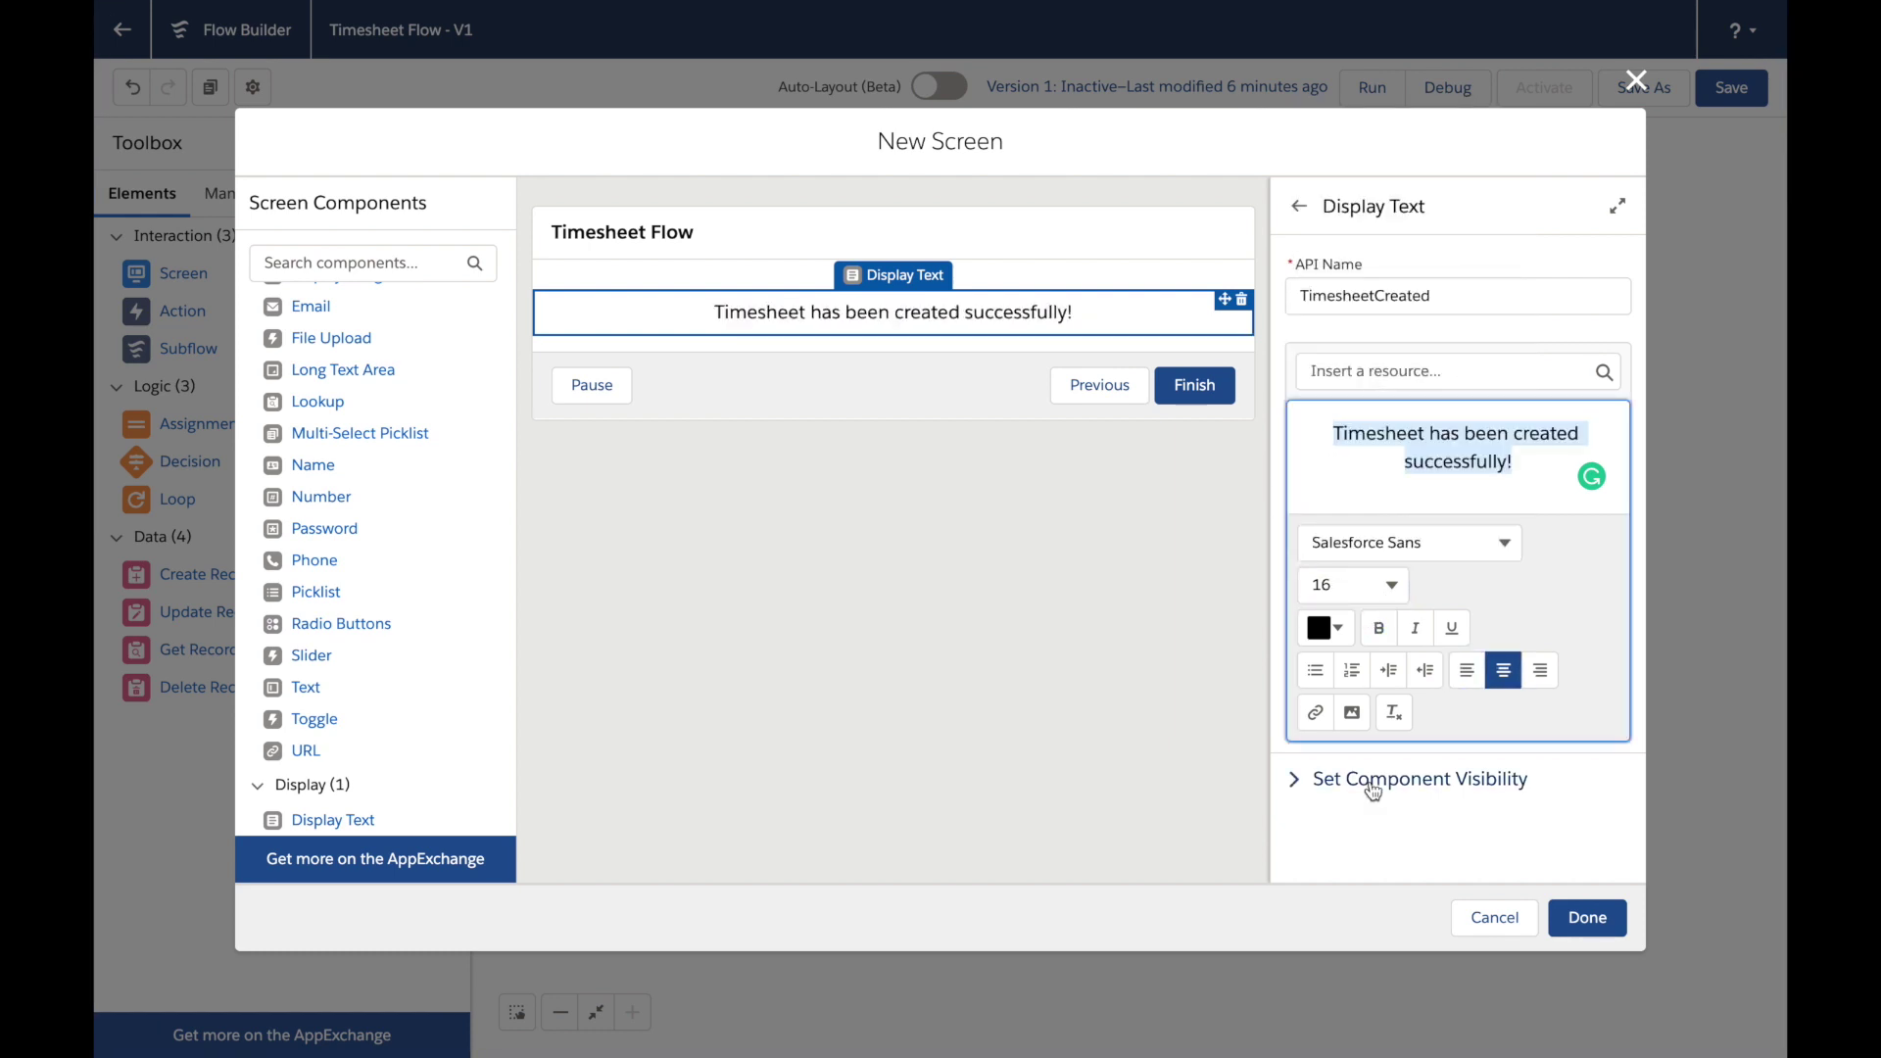
pyautogui.click(1339, 780)
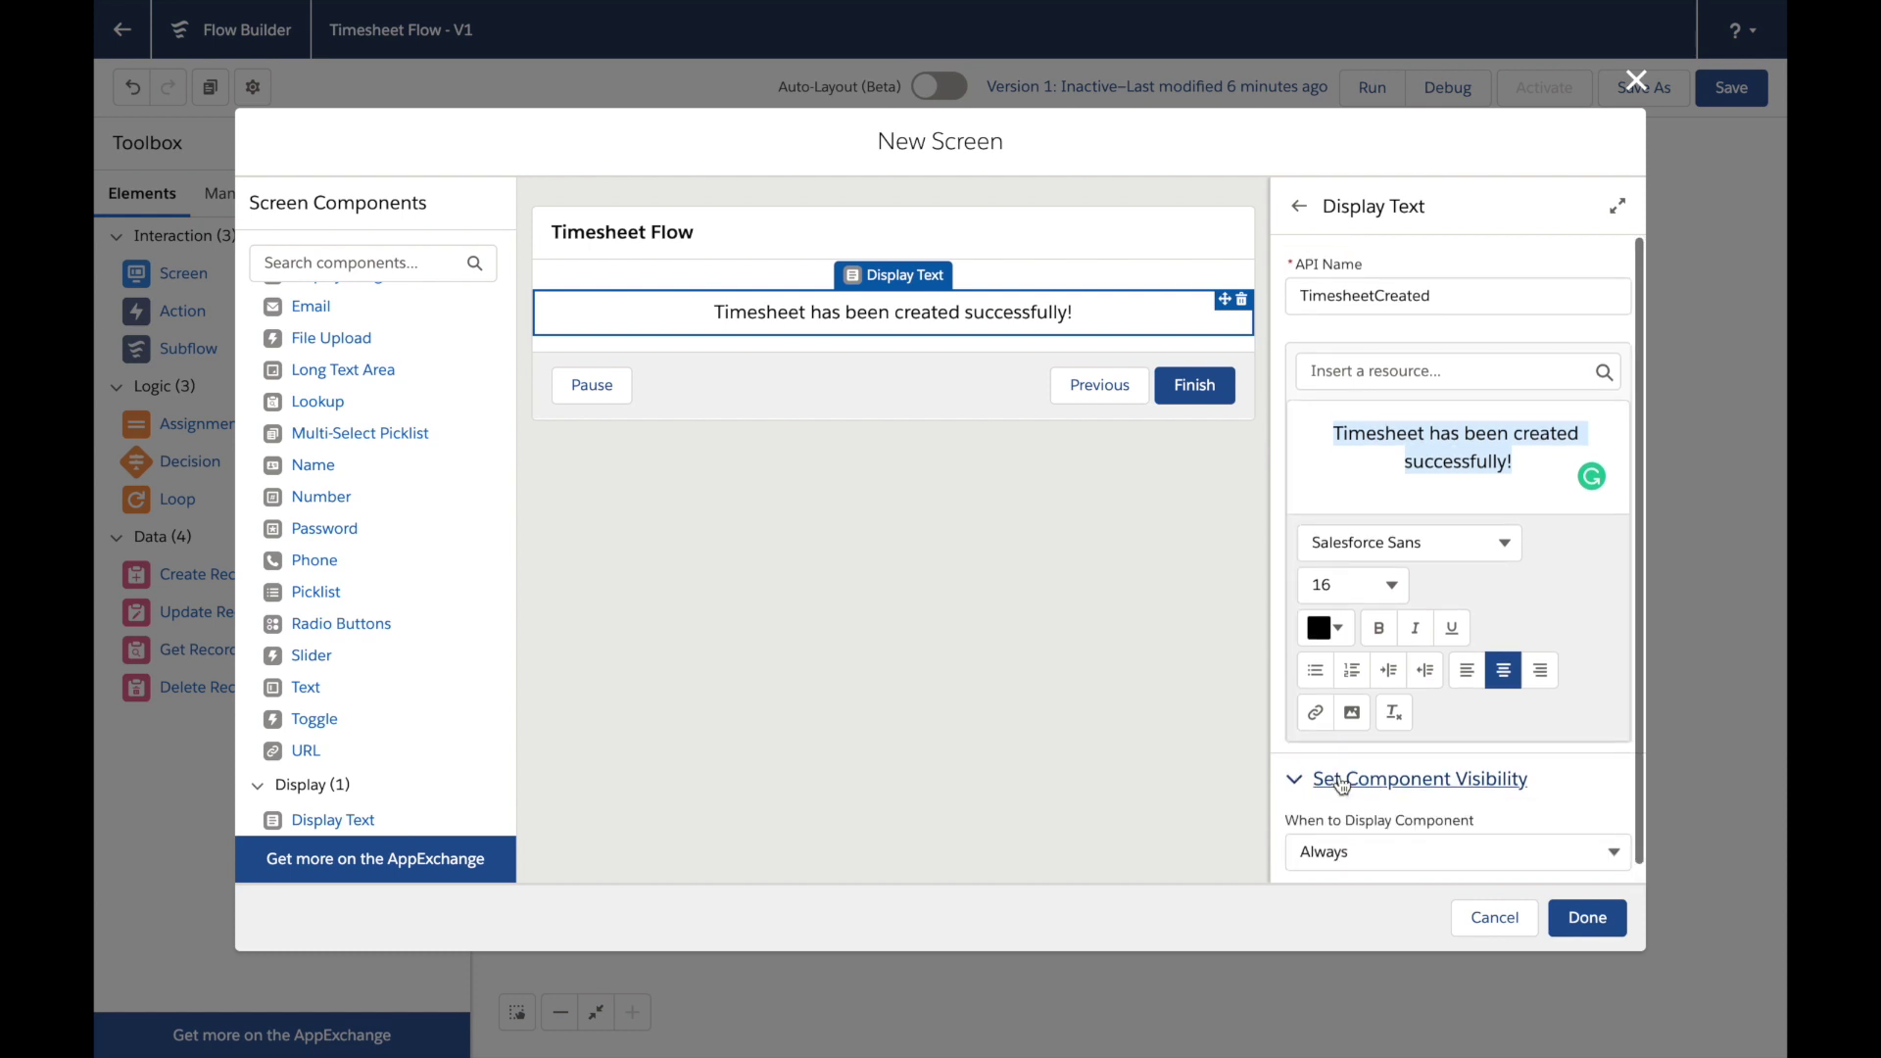
# Label the new screen Timesheet Created, with the API name Timesheet_Created
pyautogui.click(1177, 600)
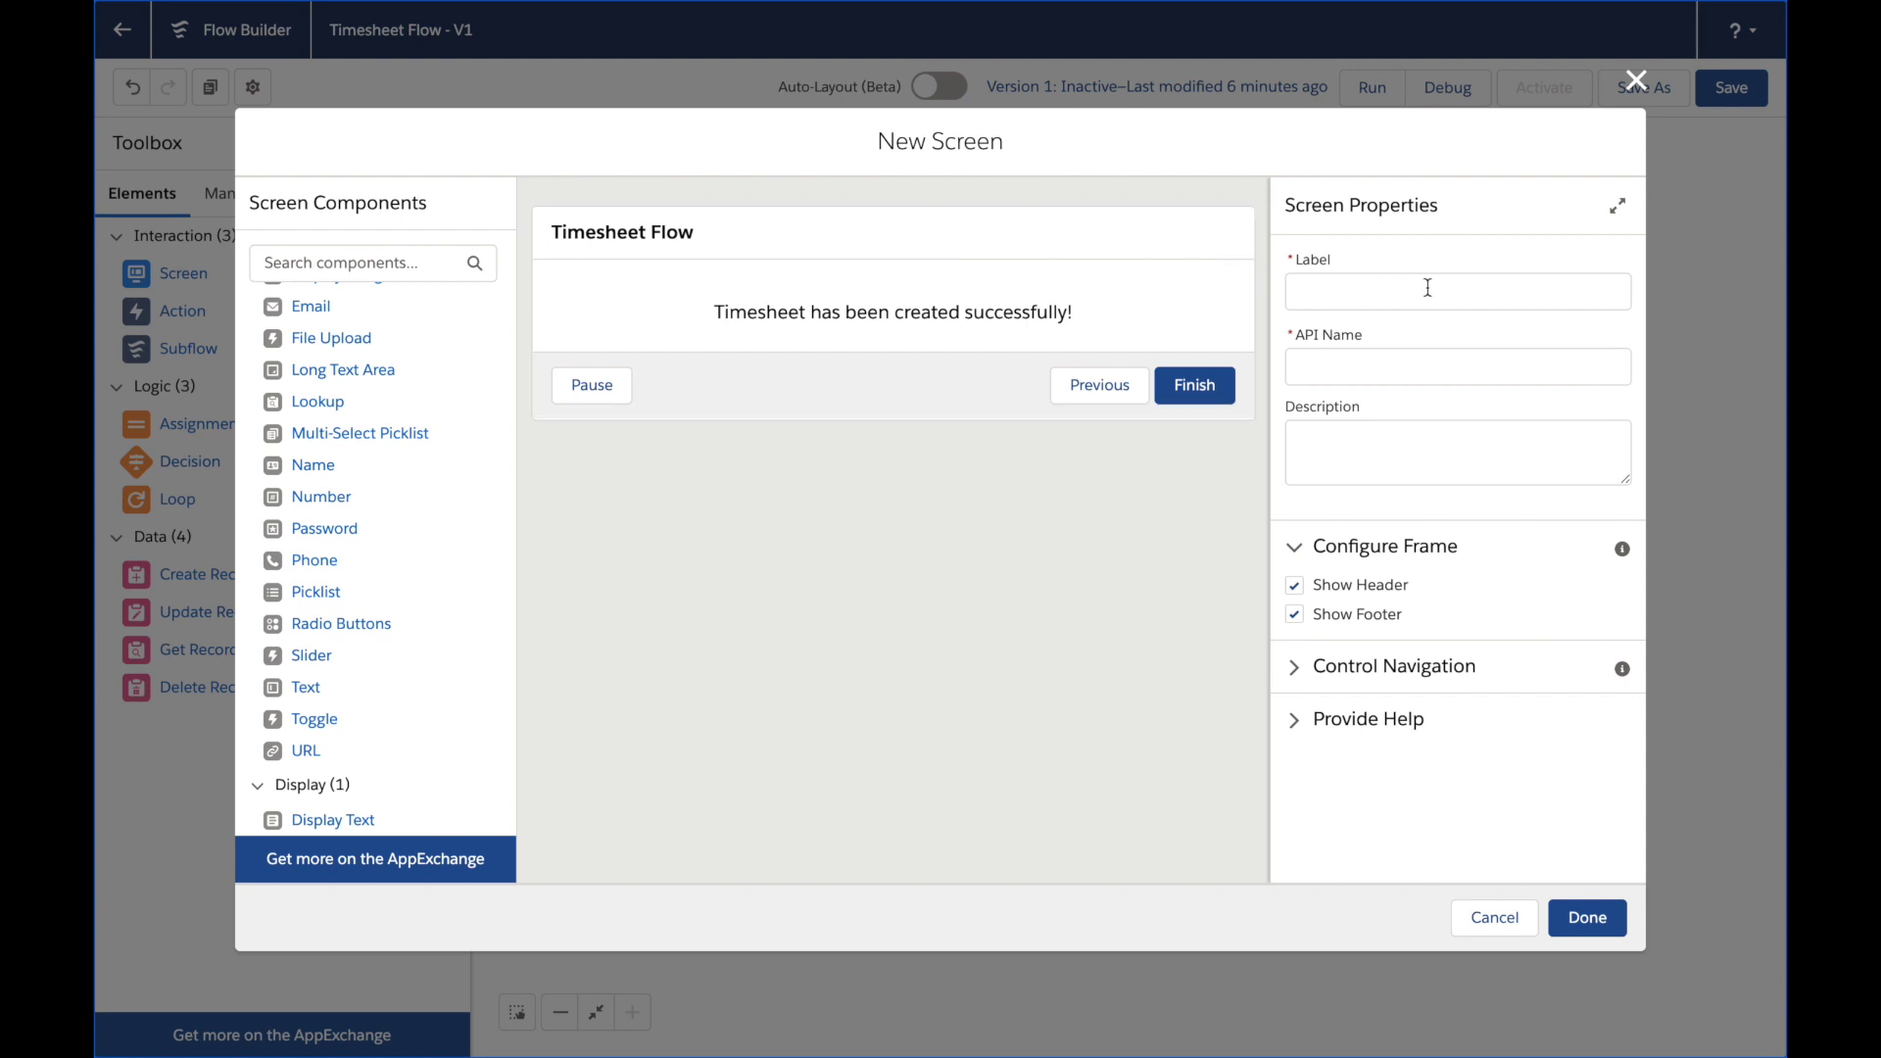
pyautogui.click(1463, 293)
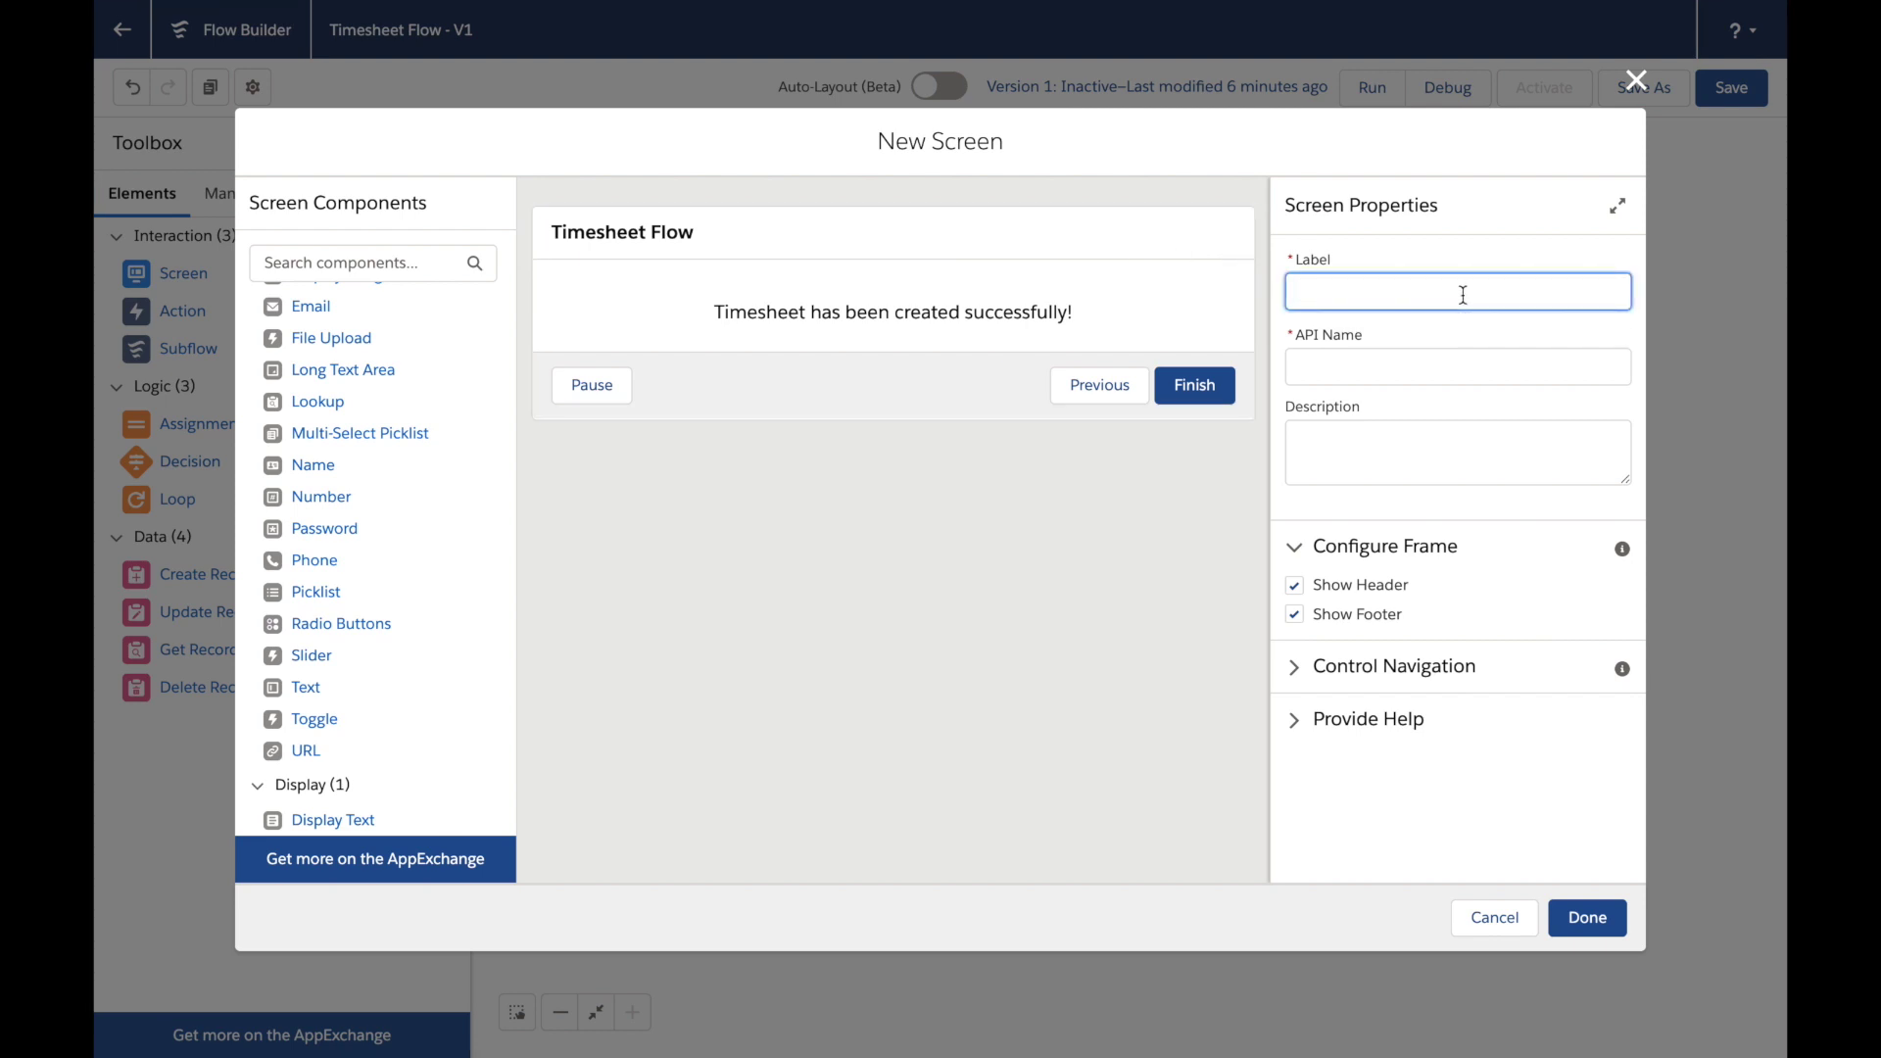
pyautogui.write('Timesh')
pyautogui.write('eetCon')
pyautogui.press('BackSpace')
pyautogui.press('BackSpace')
pyautogui.press('BackSpace')
pyautogui.write('Created')
pyautogui.press('Tab')
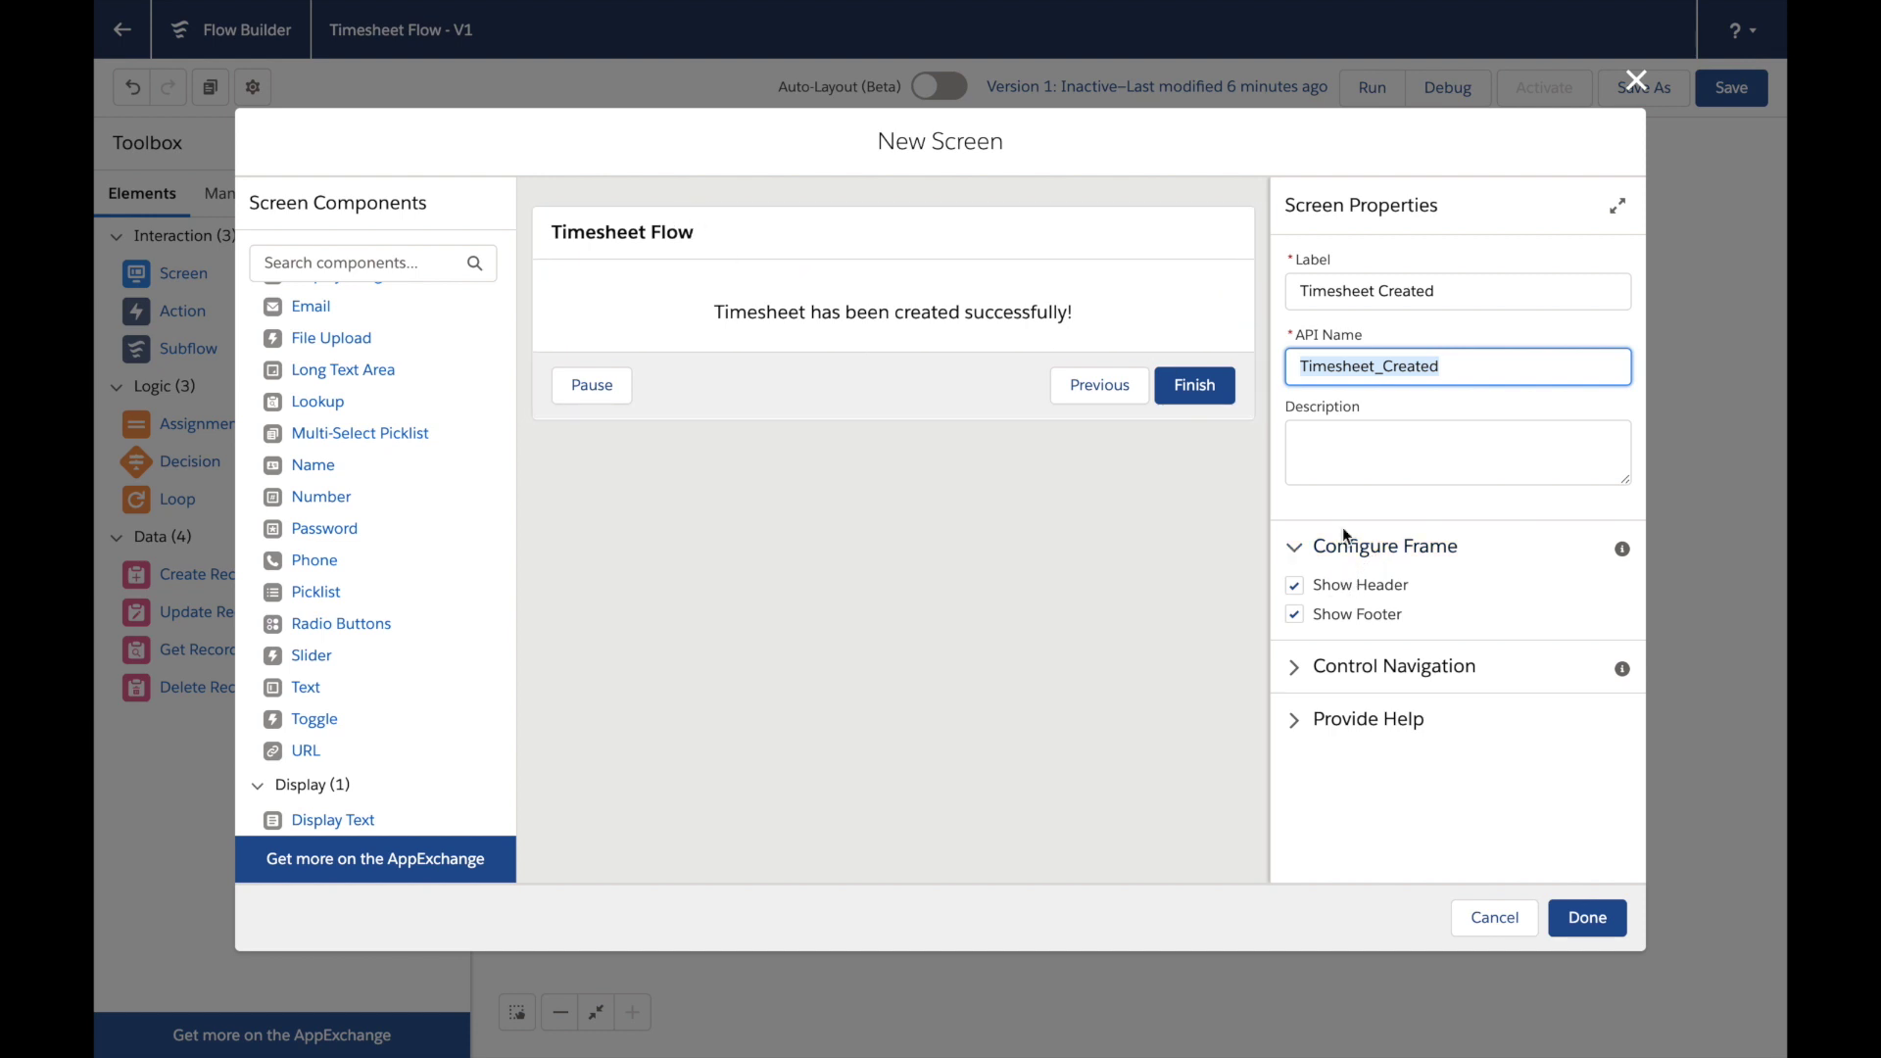
# Hide the header and disable the Previous and Pause navigation on the Timesheet Created screen, and finish the screen
pyautogui.click(1295, 586)
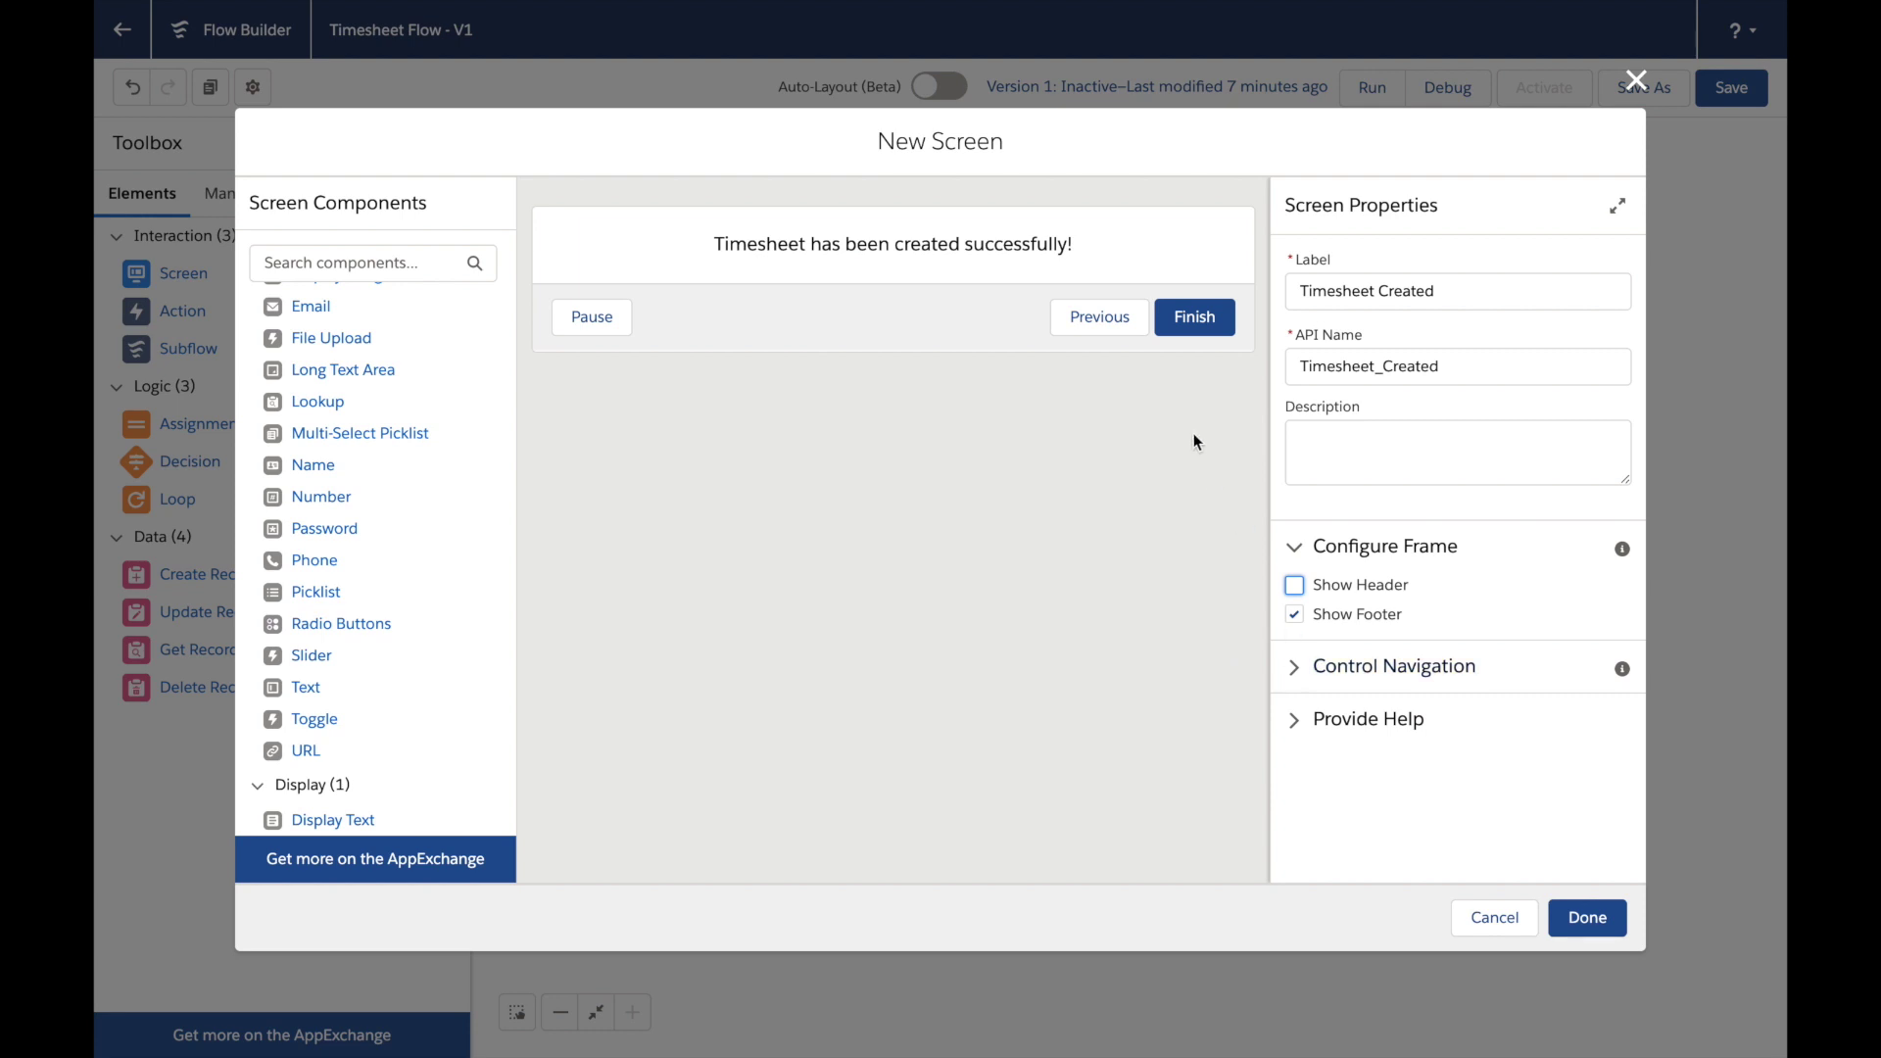
pyautogui.click(1025, 263)
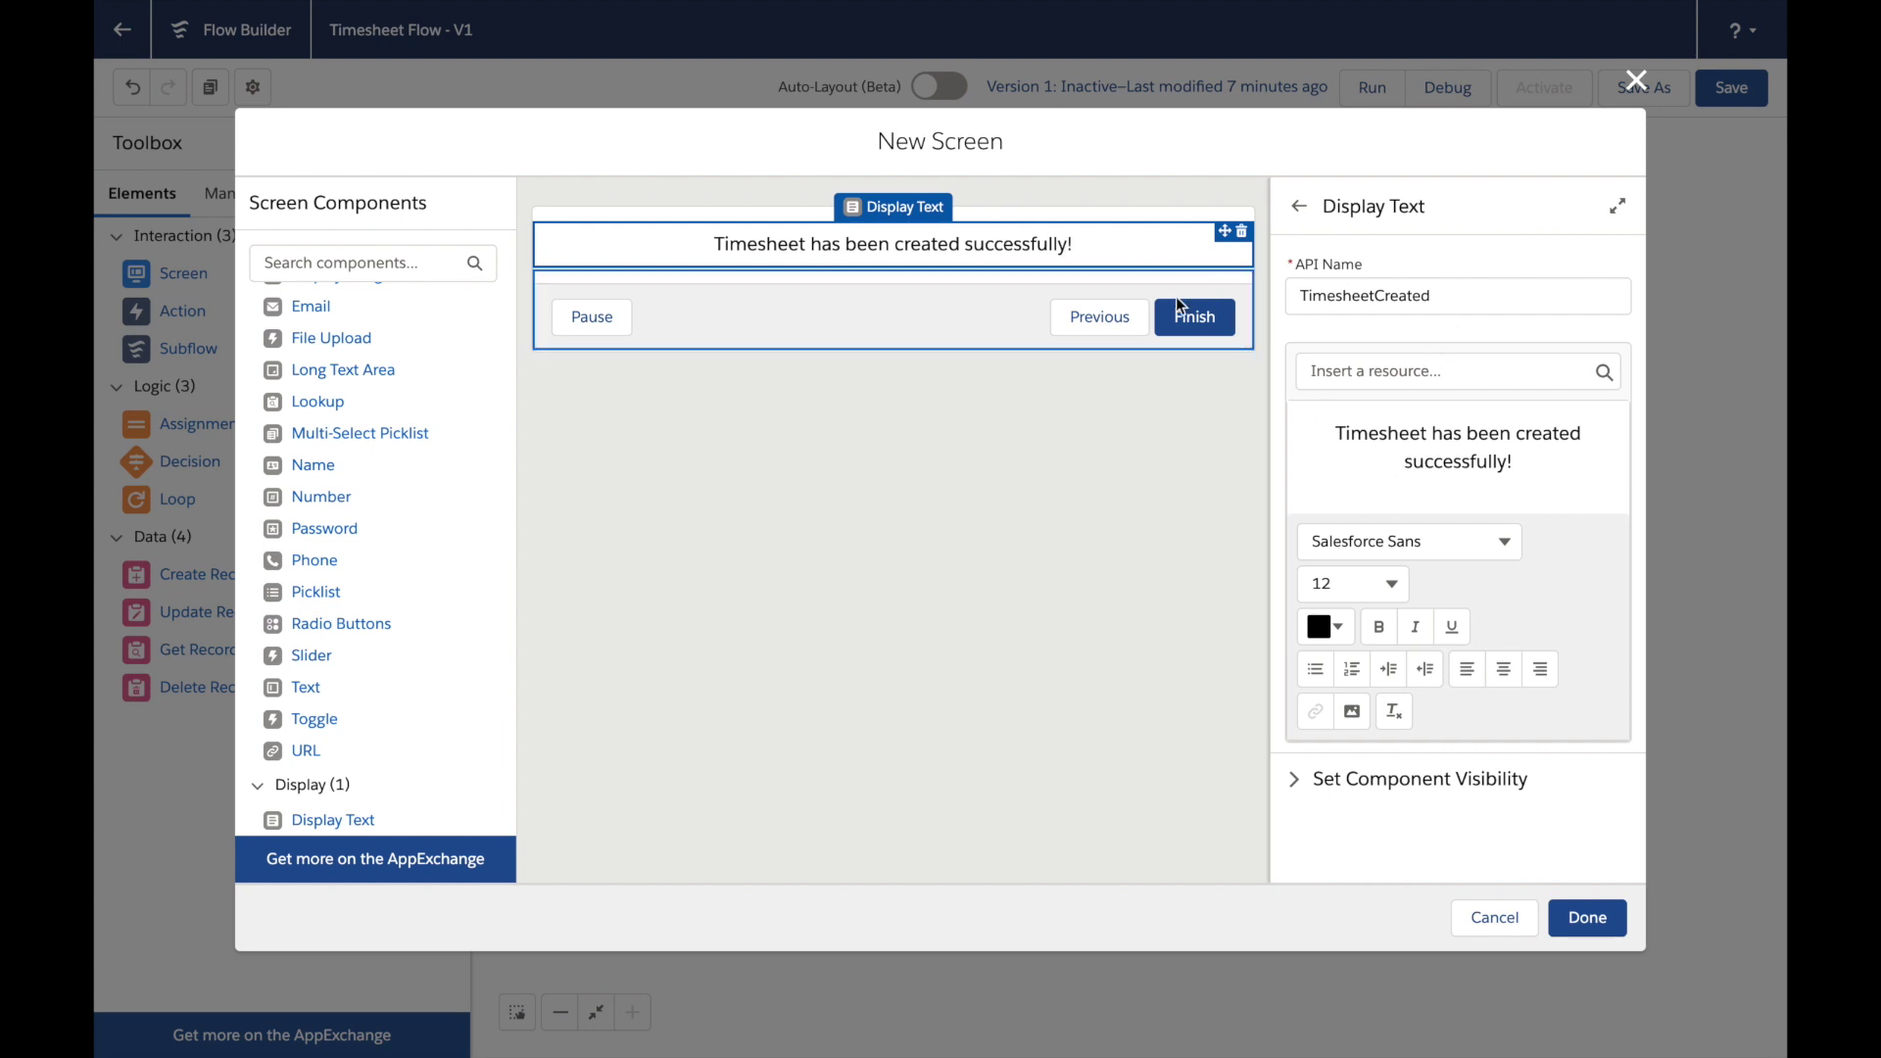
pyautogui.click(1084, 407)
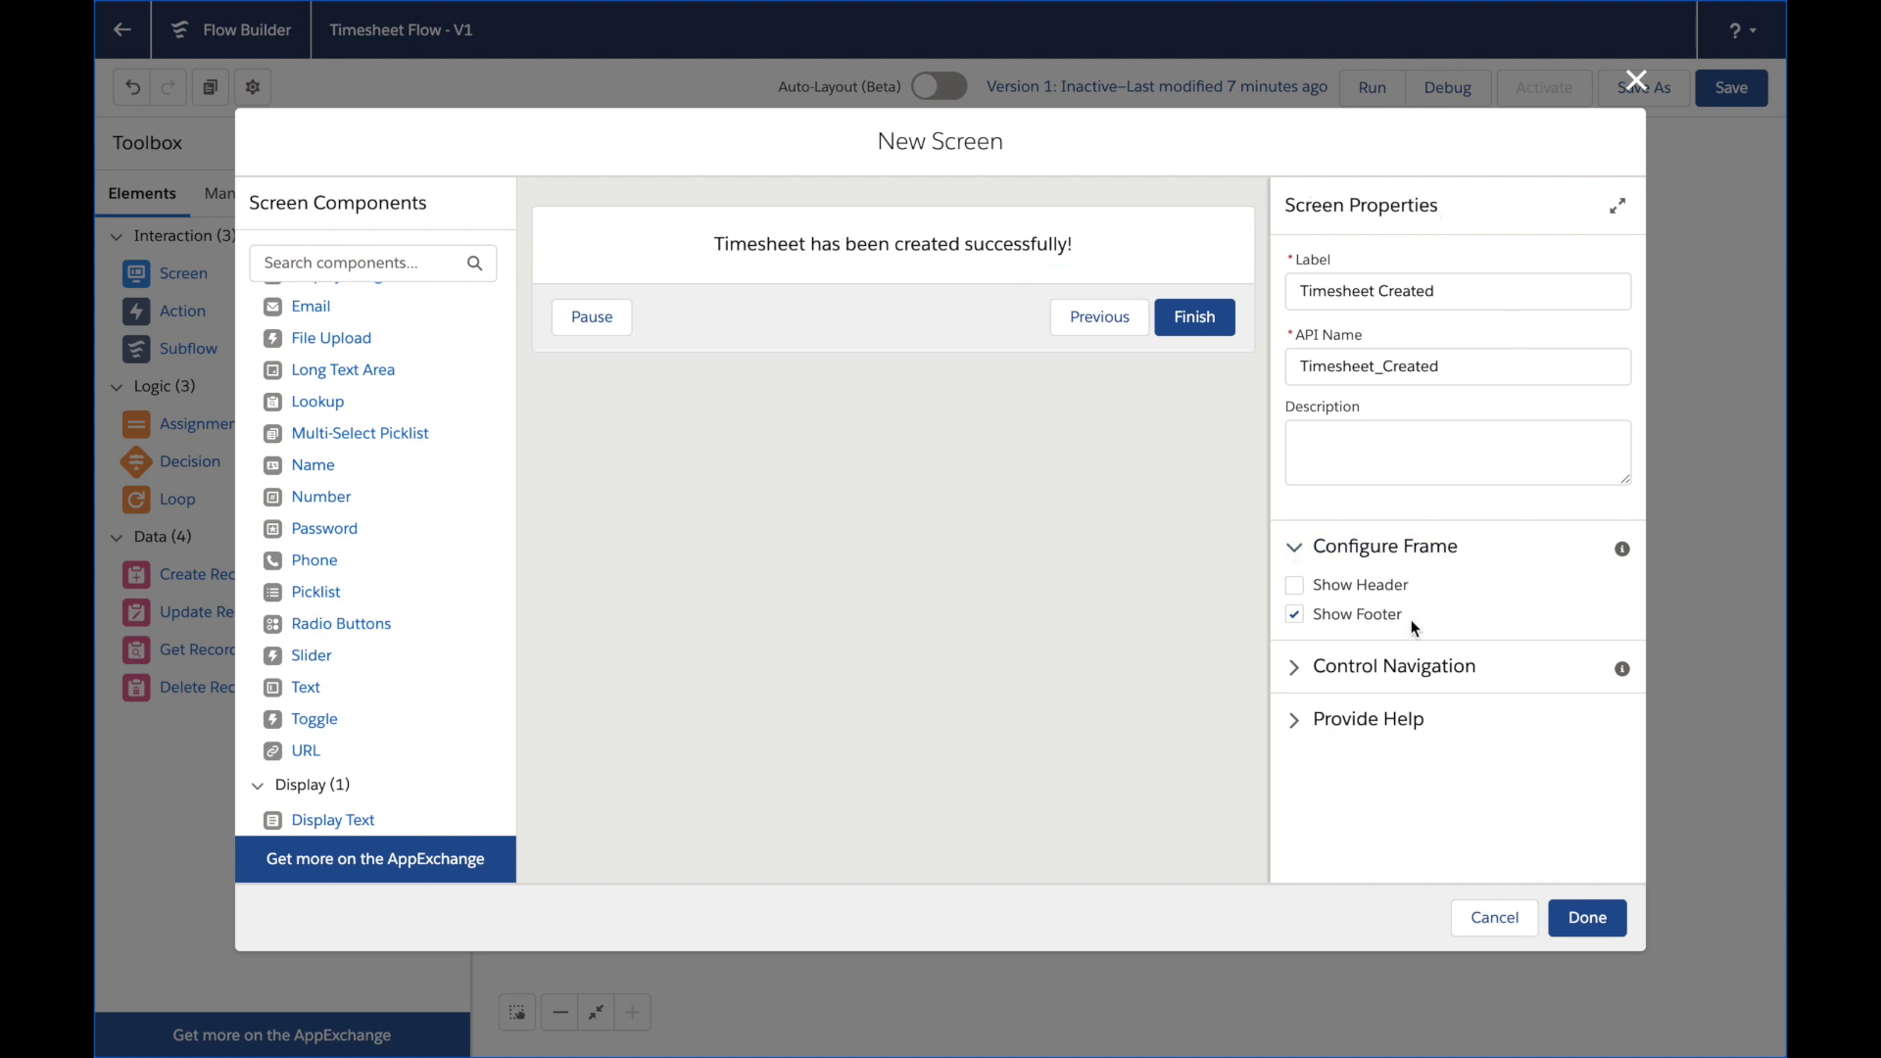
pyautogui.click(1295, 671)
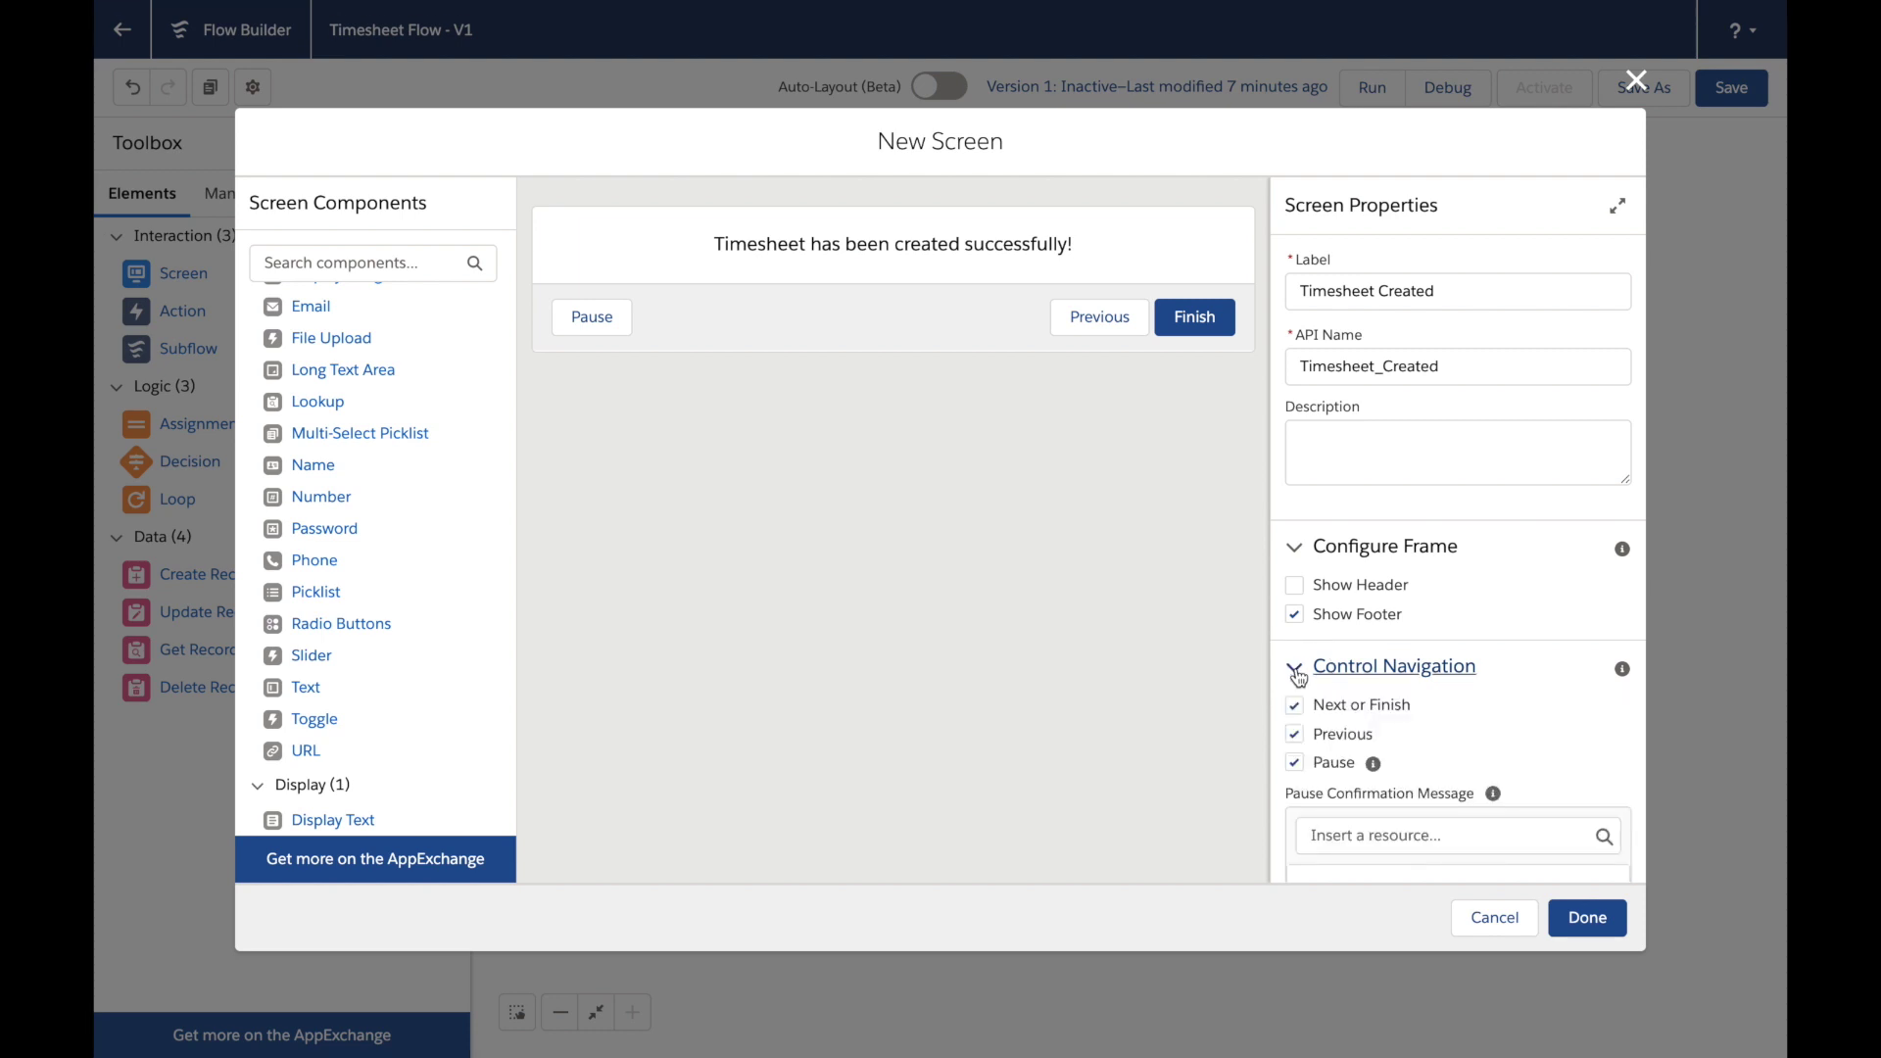
pyautogui.click(1296, 735)
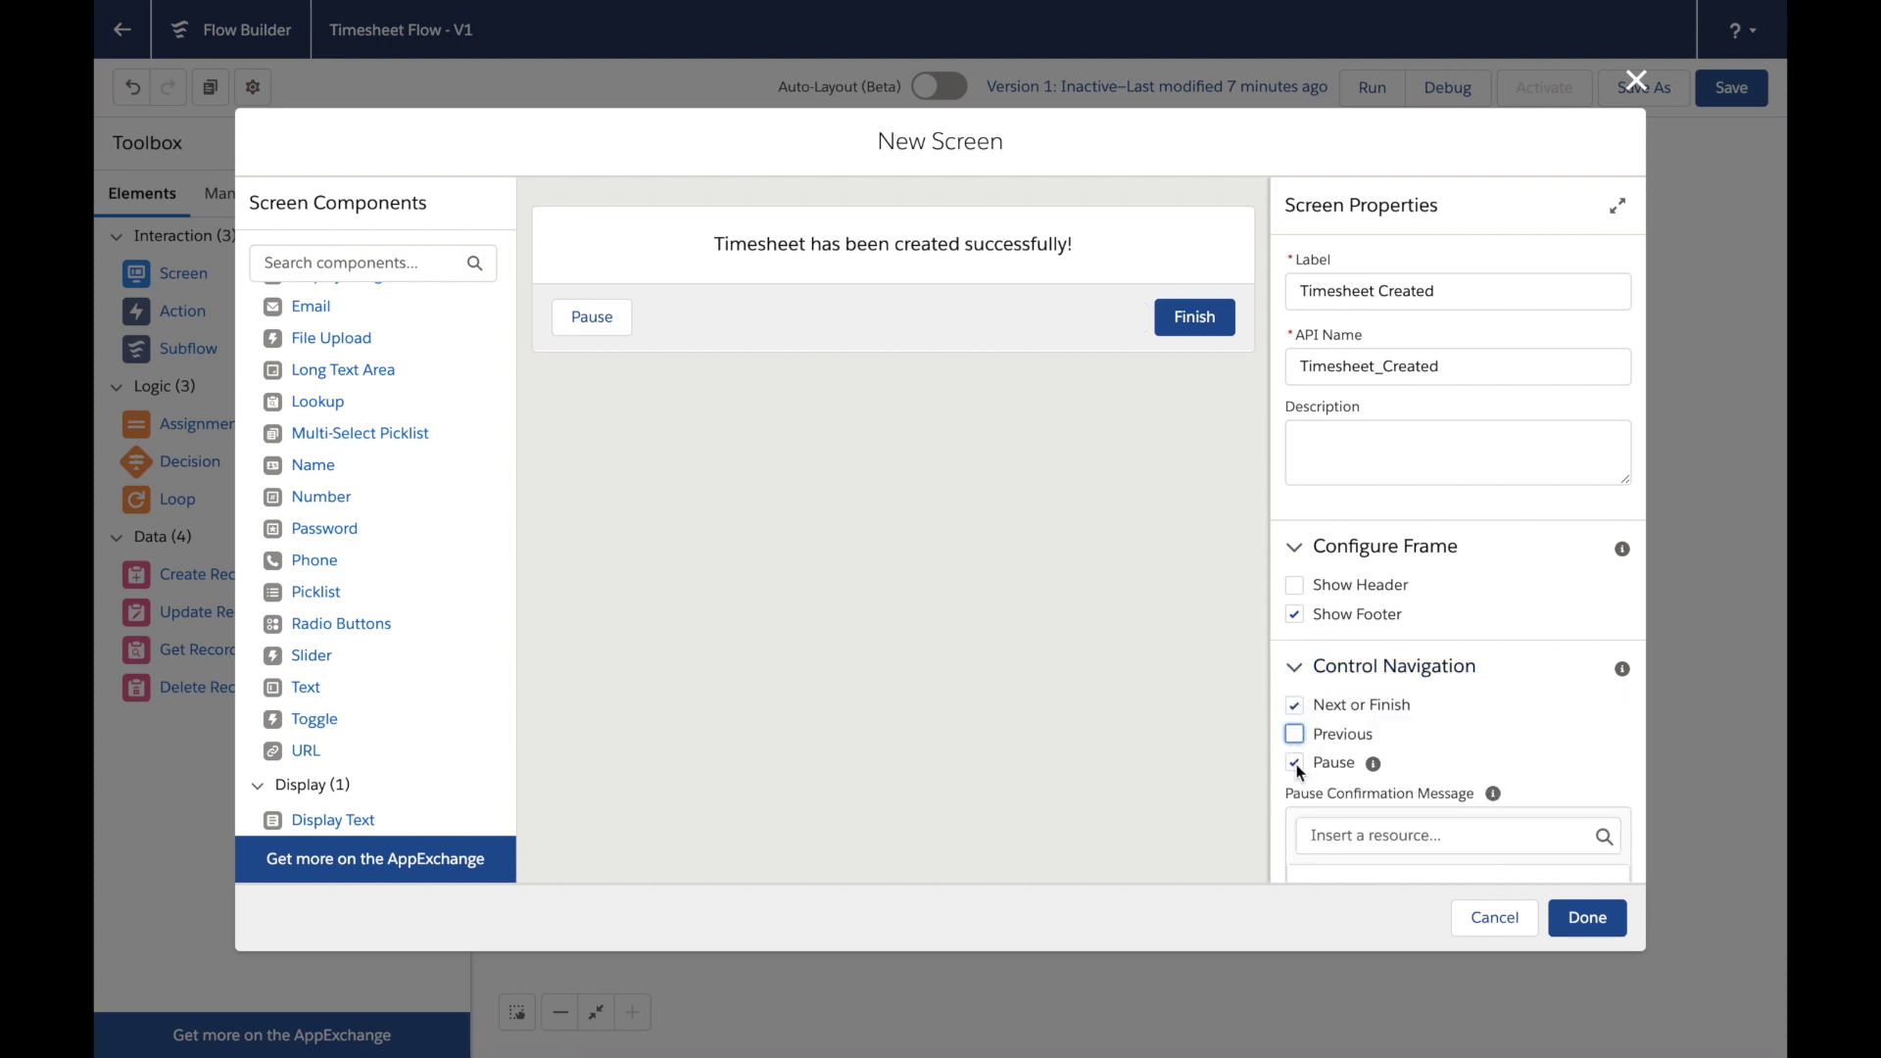
pyautogui.click(1295, 763)
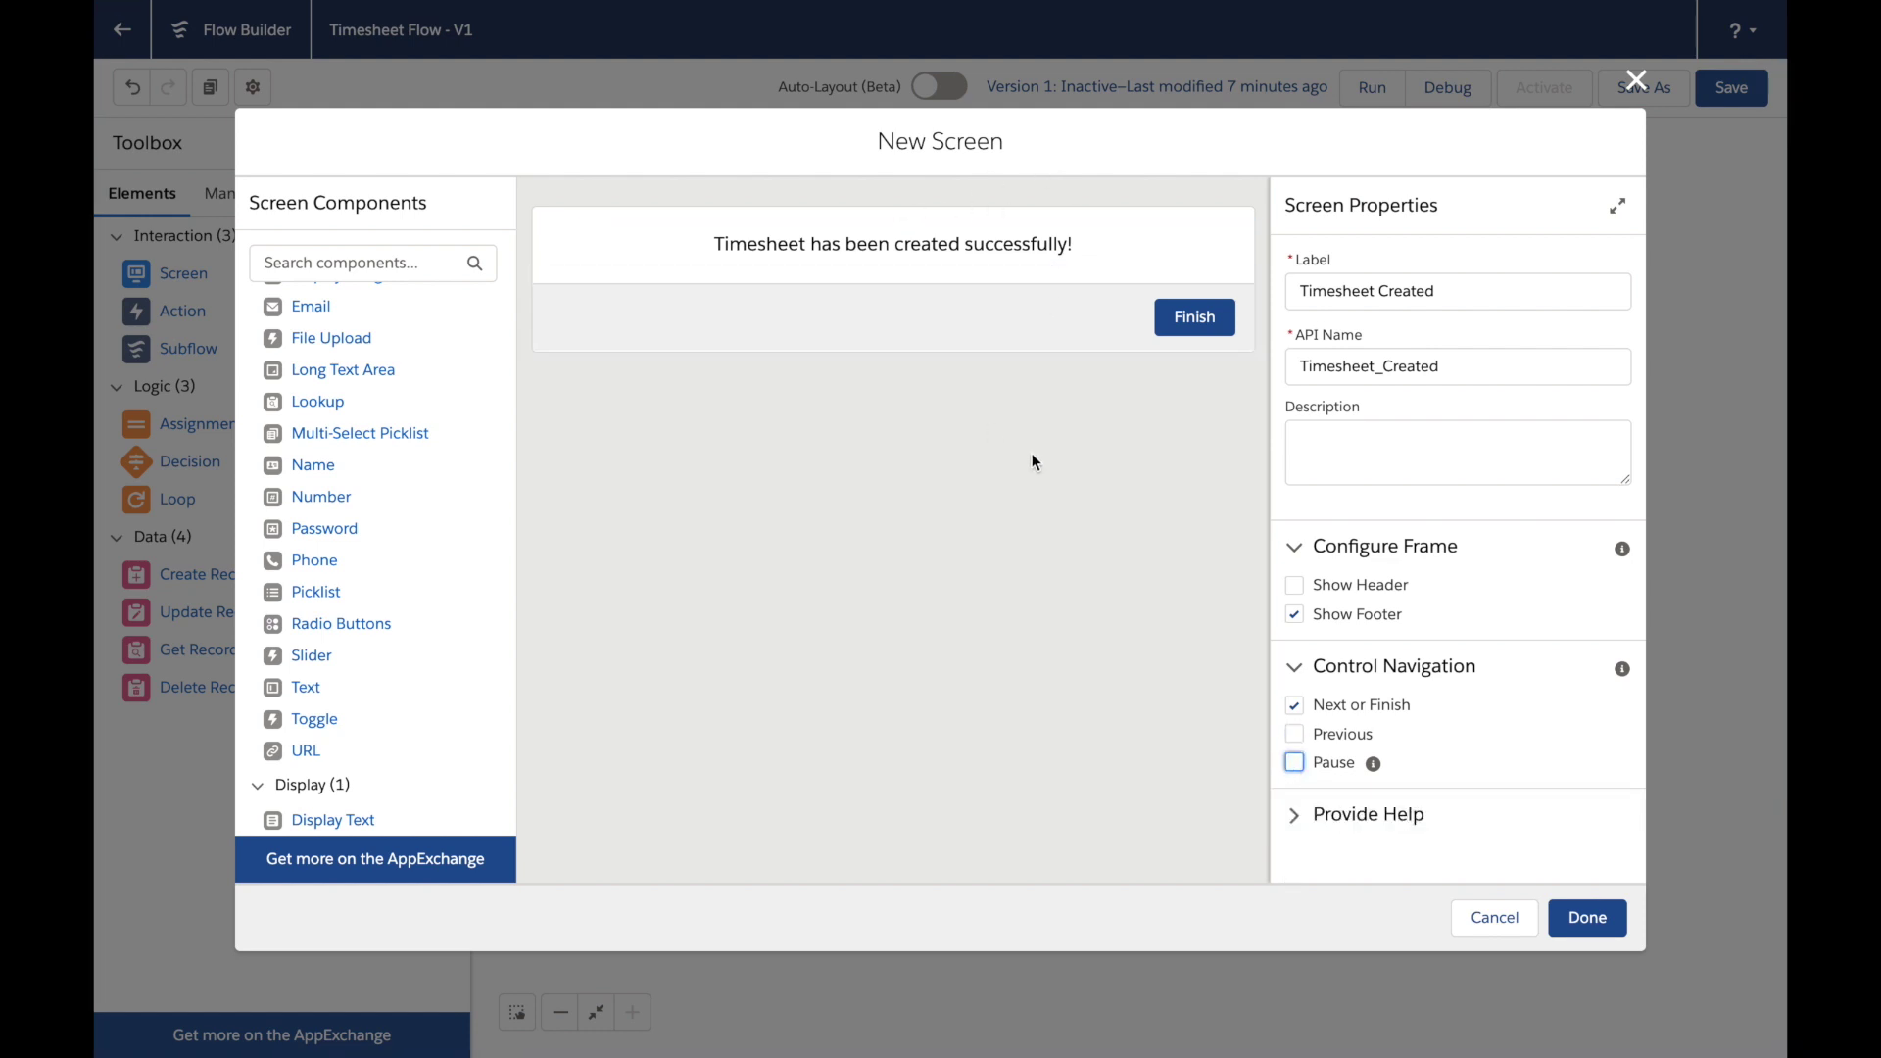
pyautogui.click(1591, 919)
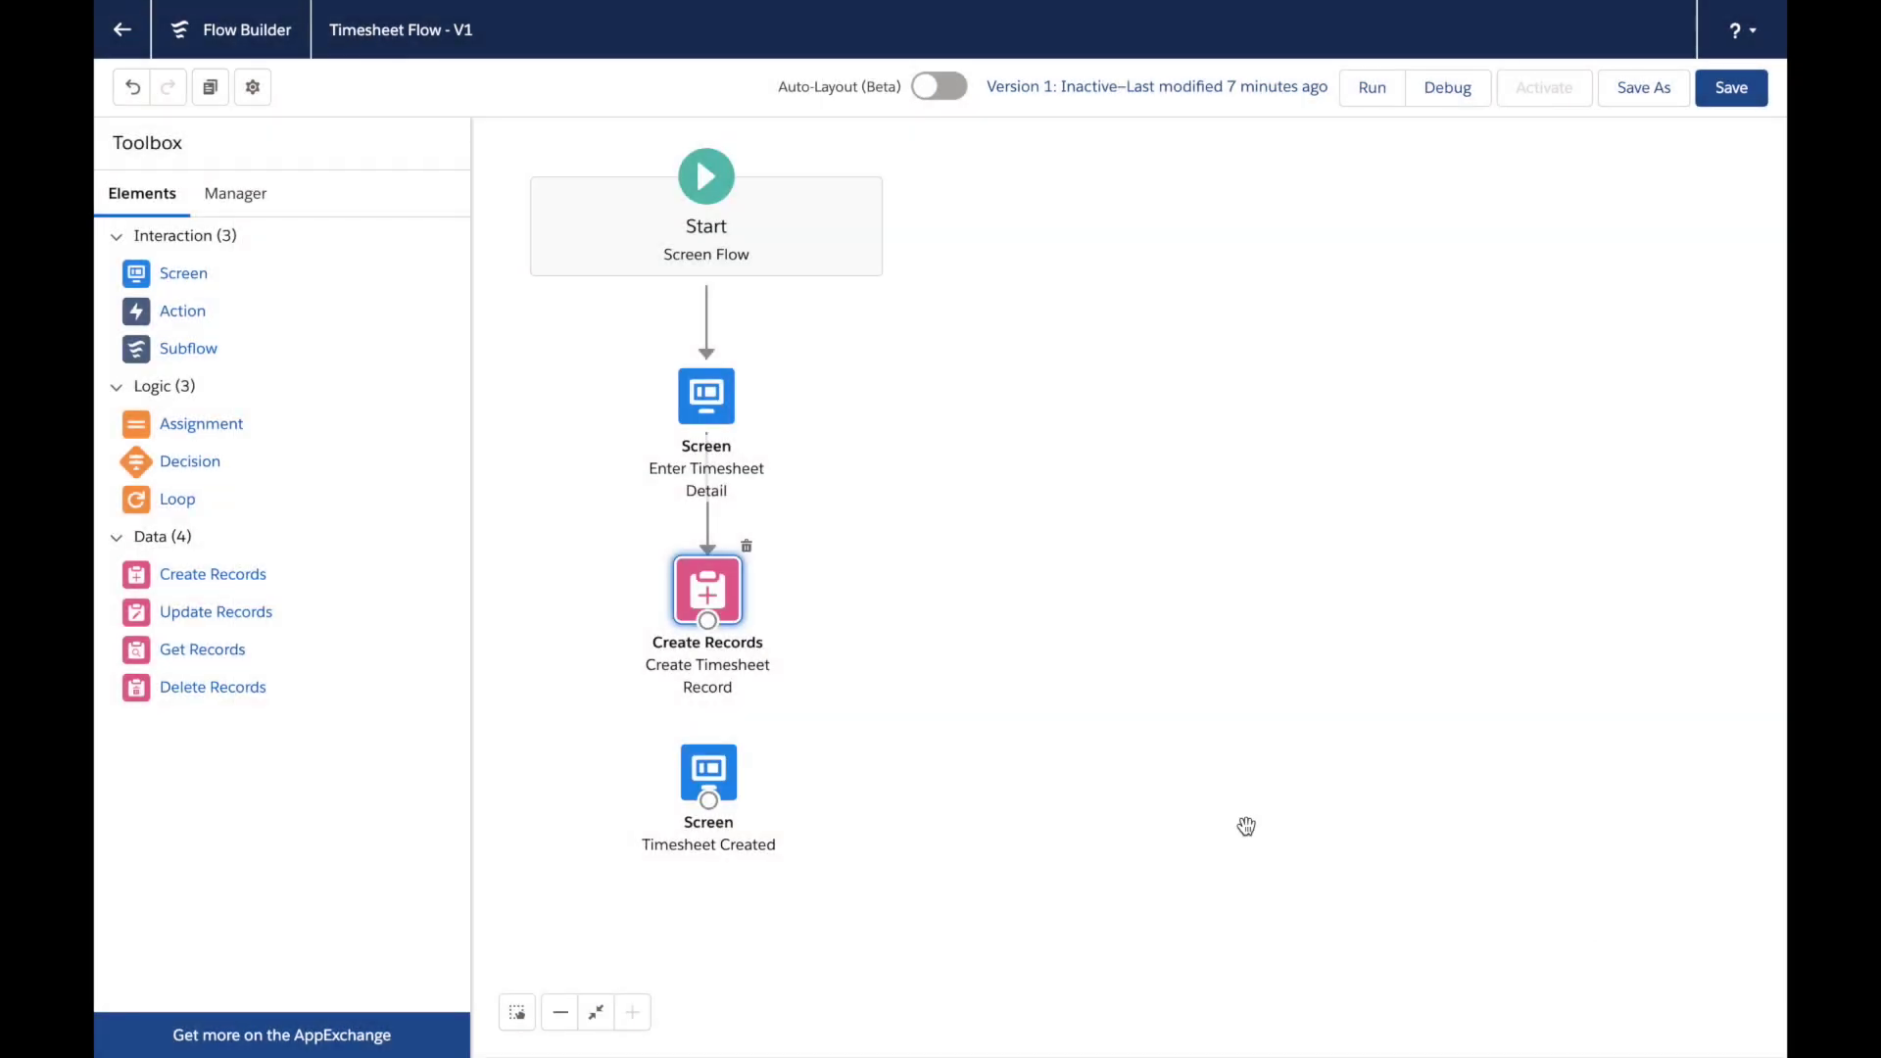
# Connect the Create Timesheet Record element to the Timesheet Created screen and save the flow
pyautogui.moveTo(707, 620); pyautogui.dragTo(713, 802)
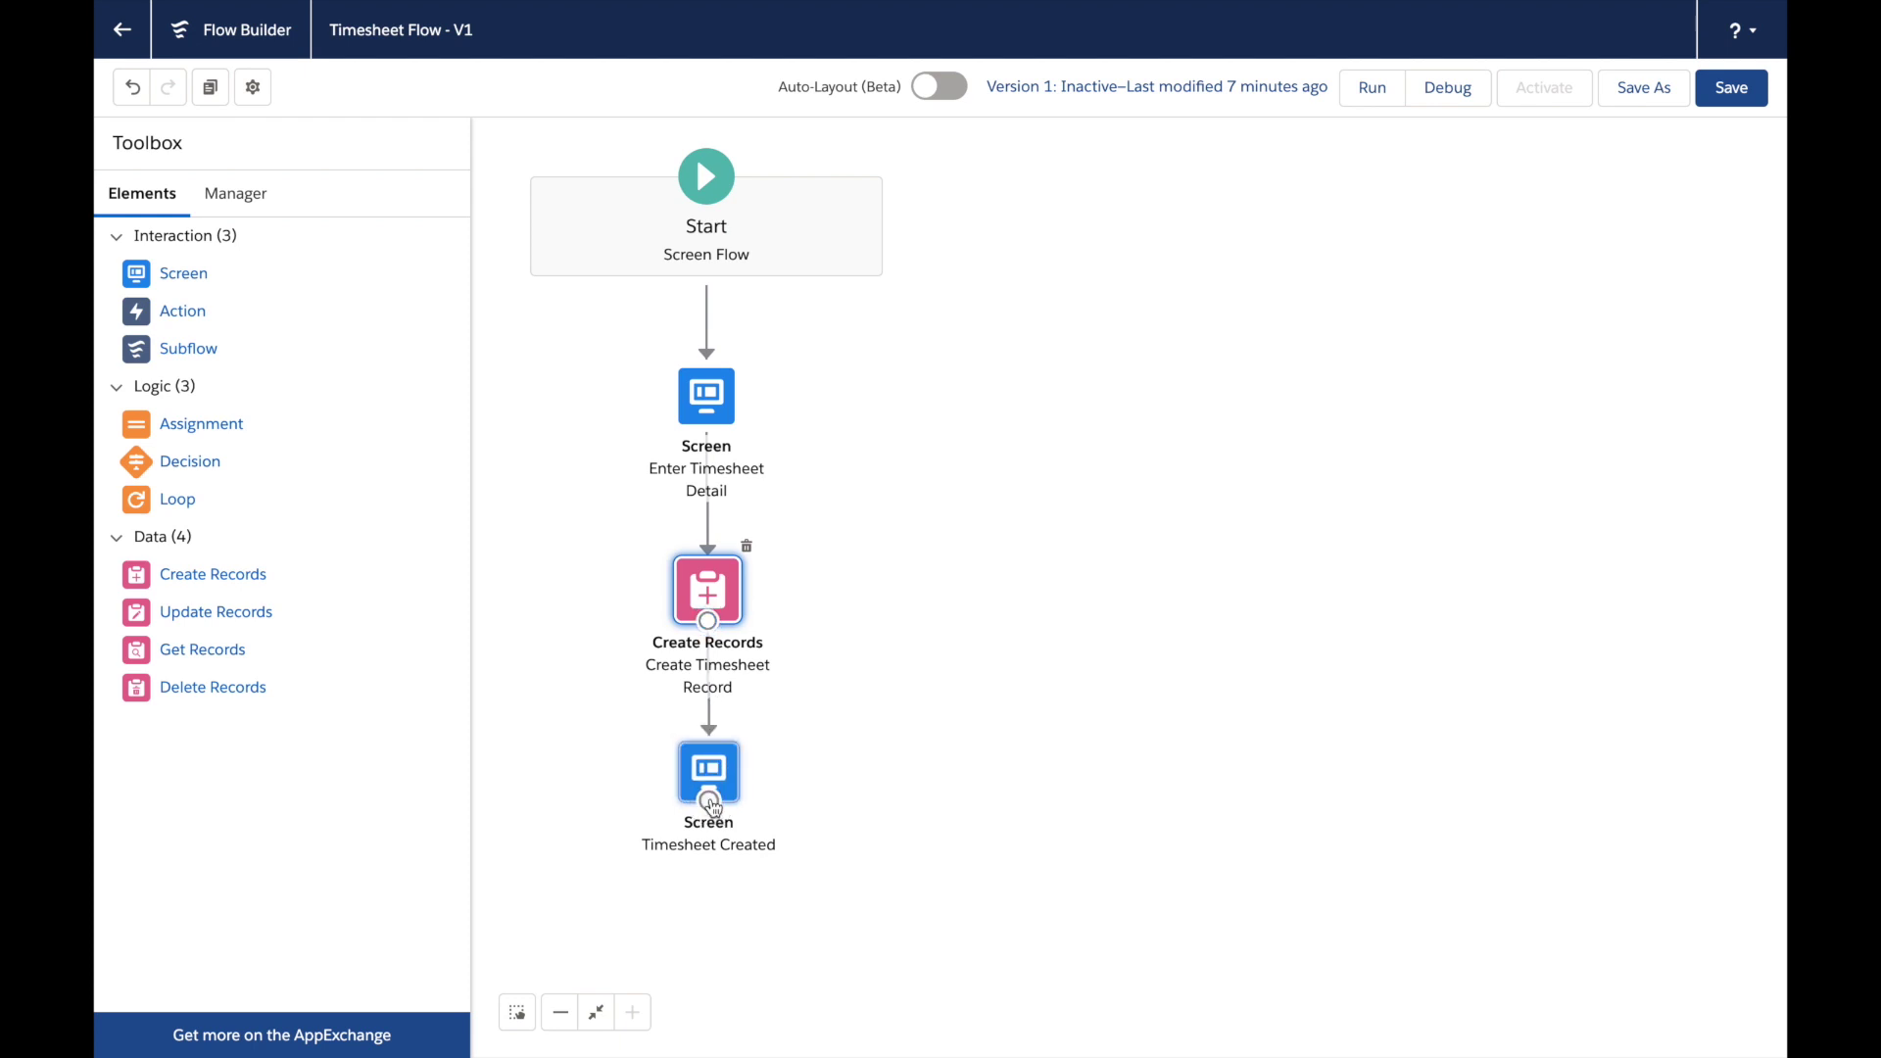
pyautogui.click(718, 781)
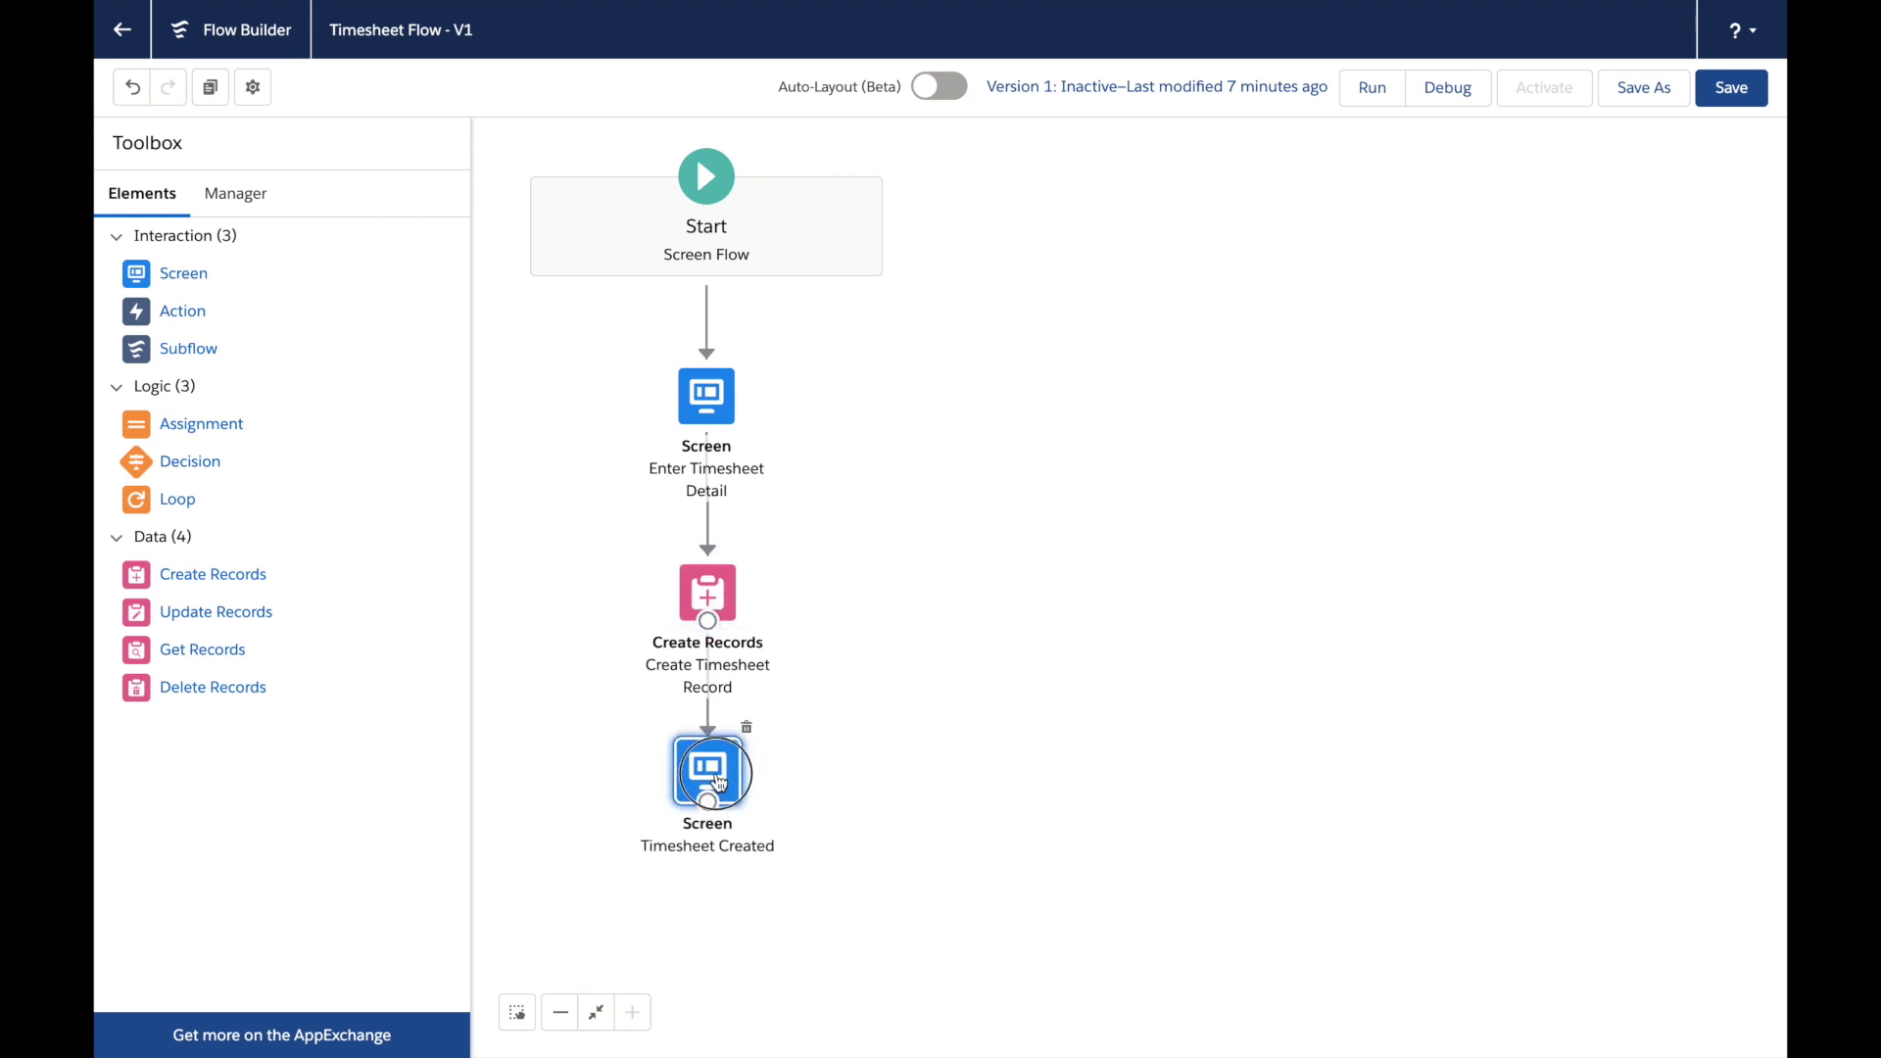
pyautogui.click(802, 420)
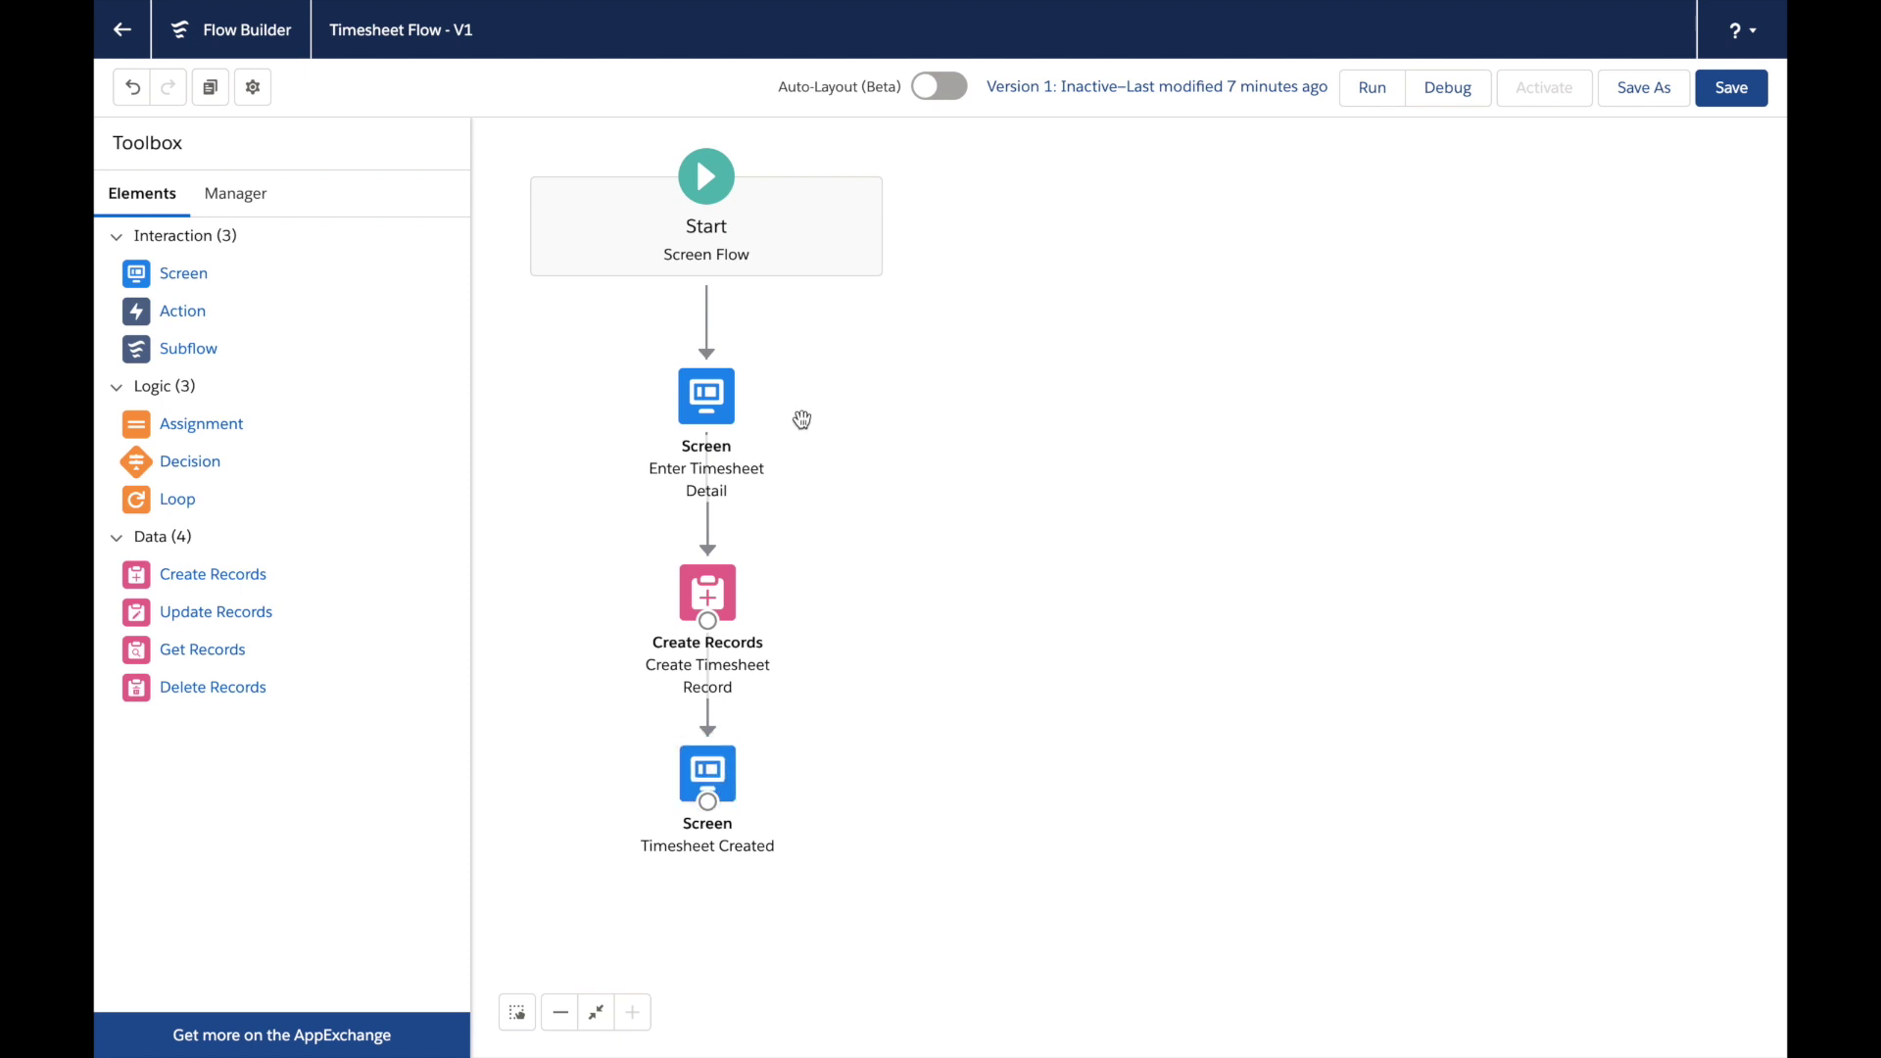
pyautogui.click(1731, 96)
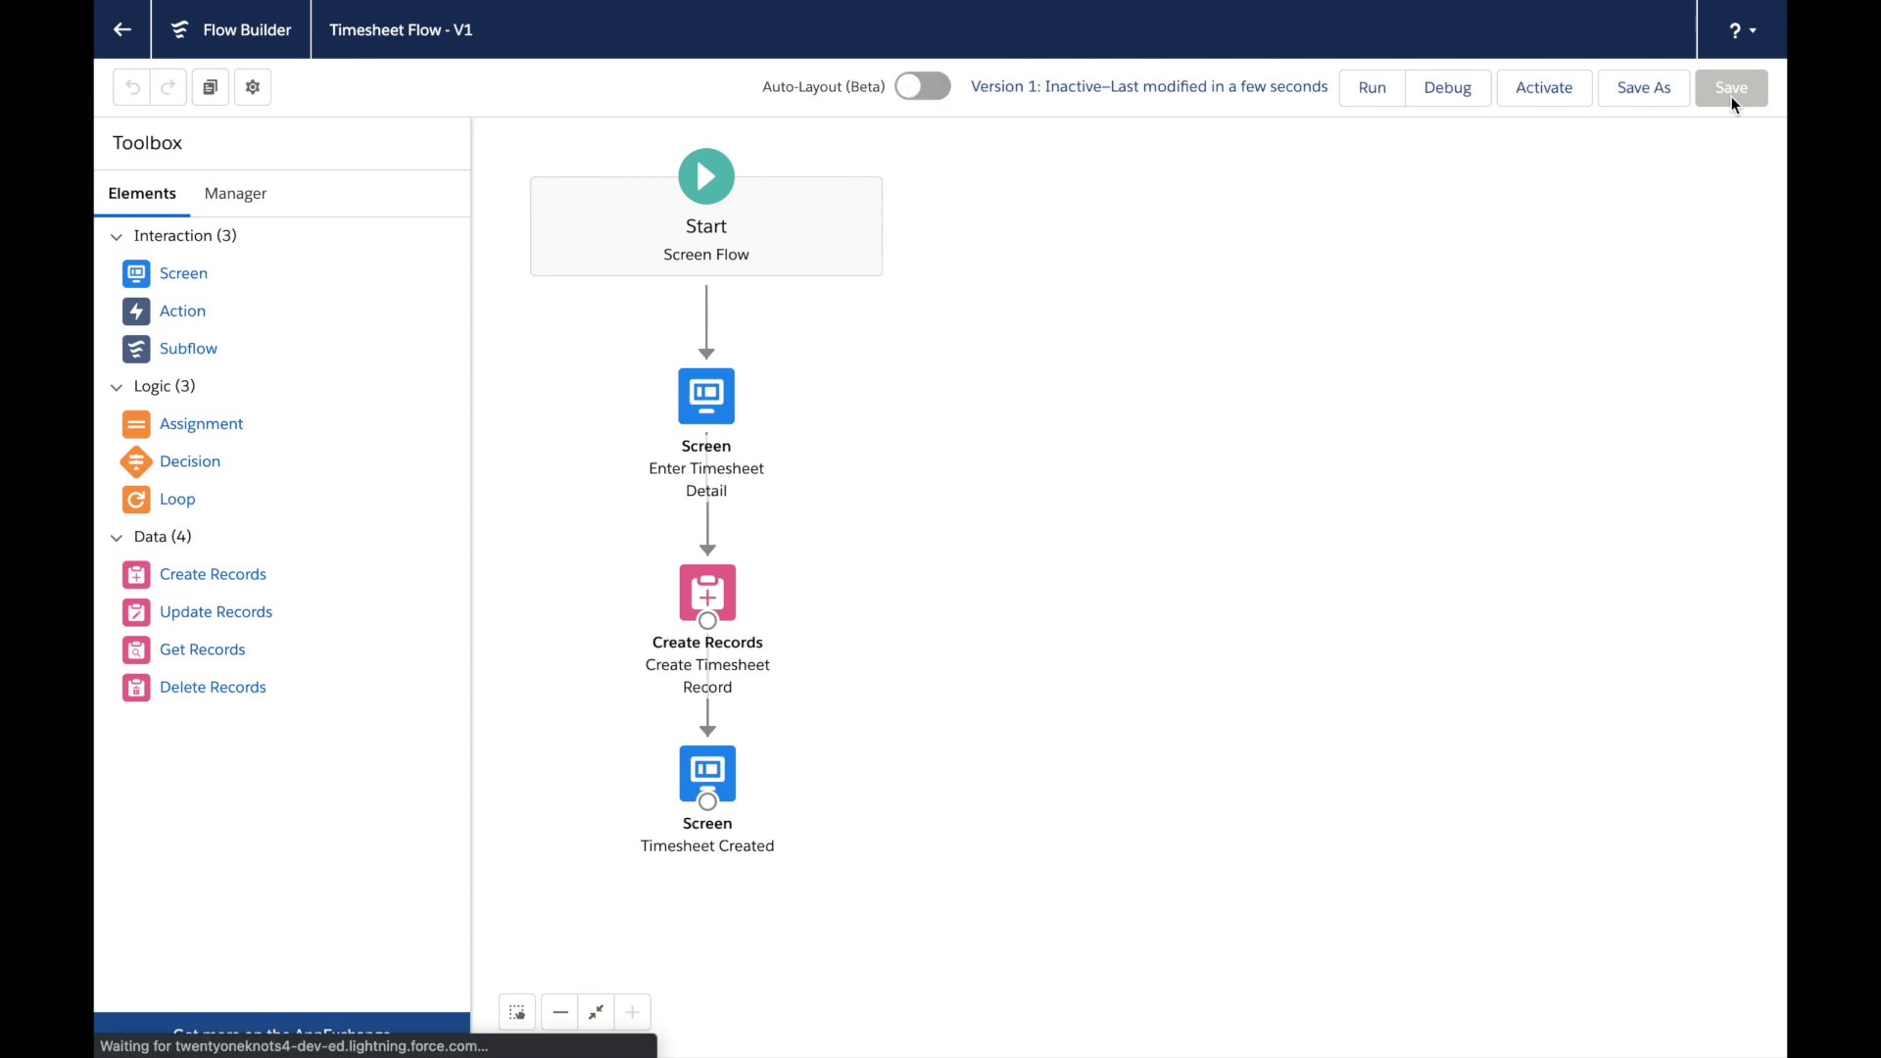
# Run the flow and choose Nichols Co. - Einstein Analytics Implementation as the project
pyautogui.click(1369, 90)
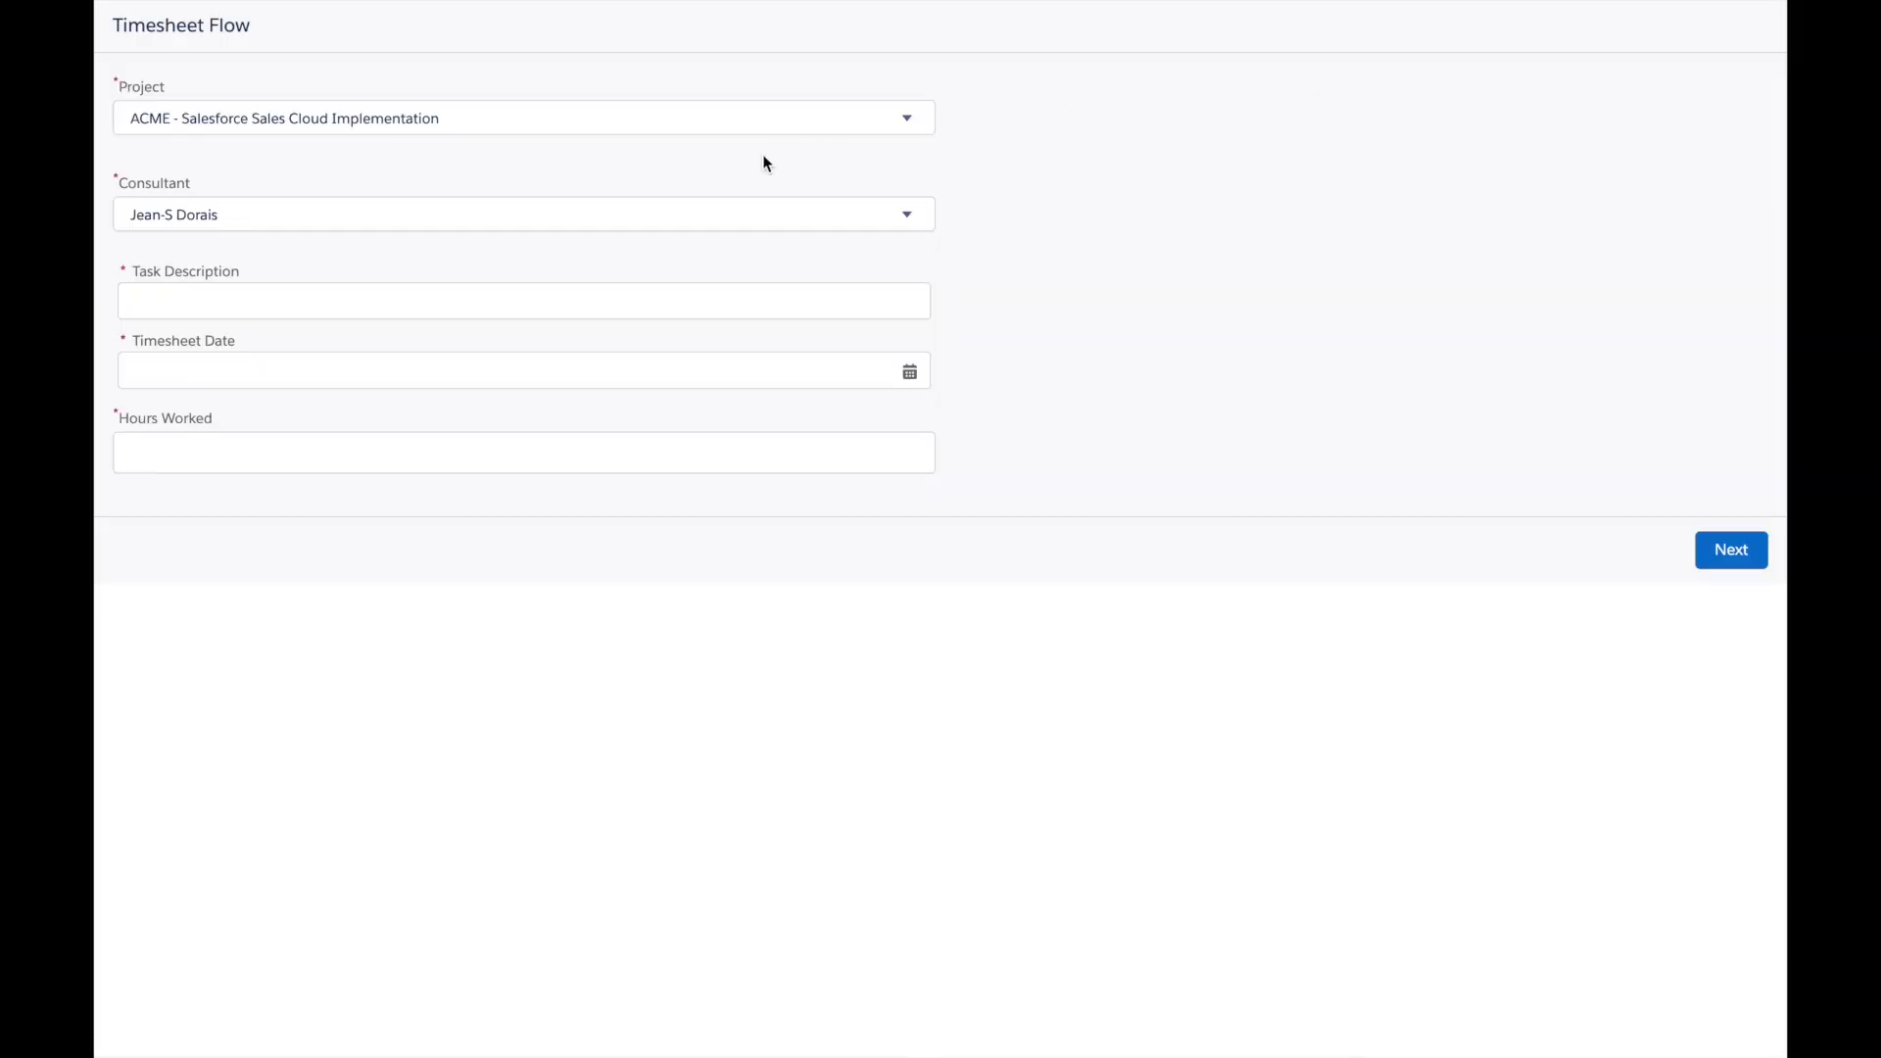
pyautogui.click(622, 127)
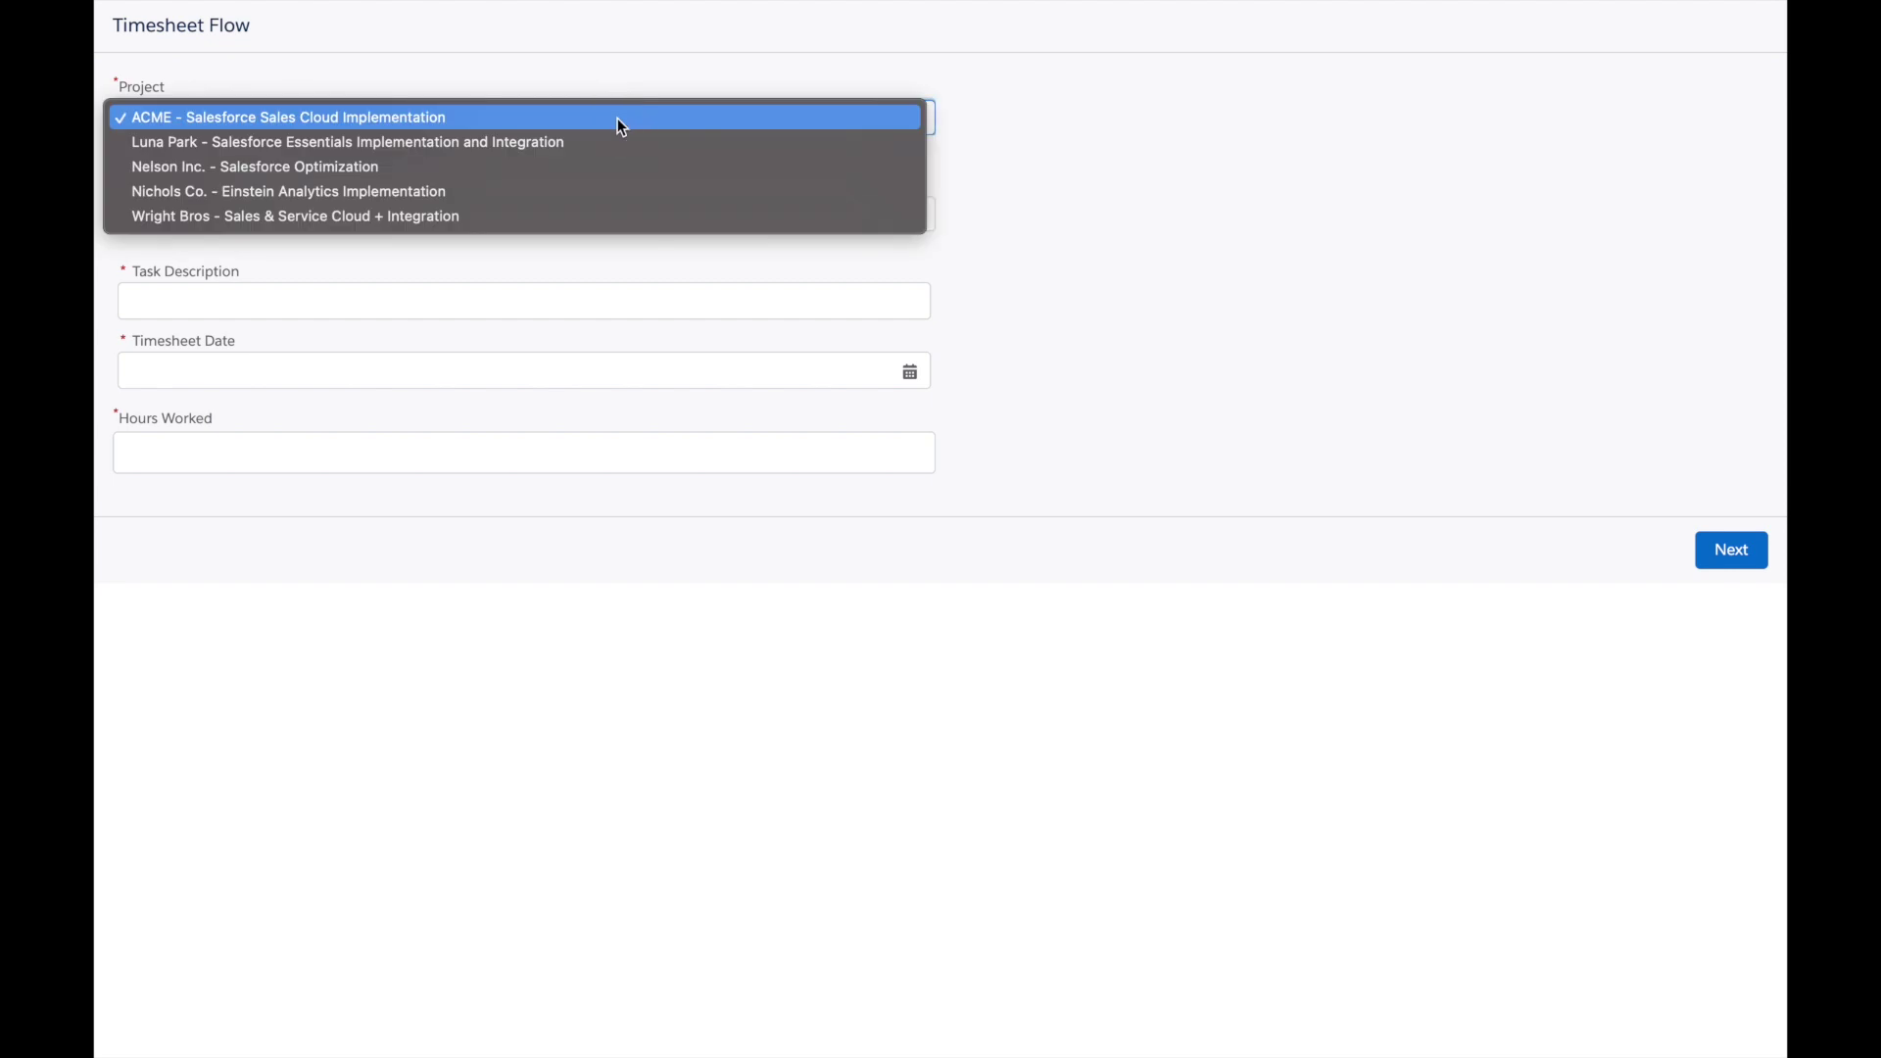
pyautogui.click(569, 196)
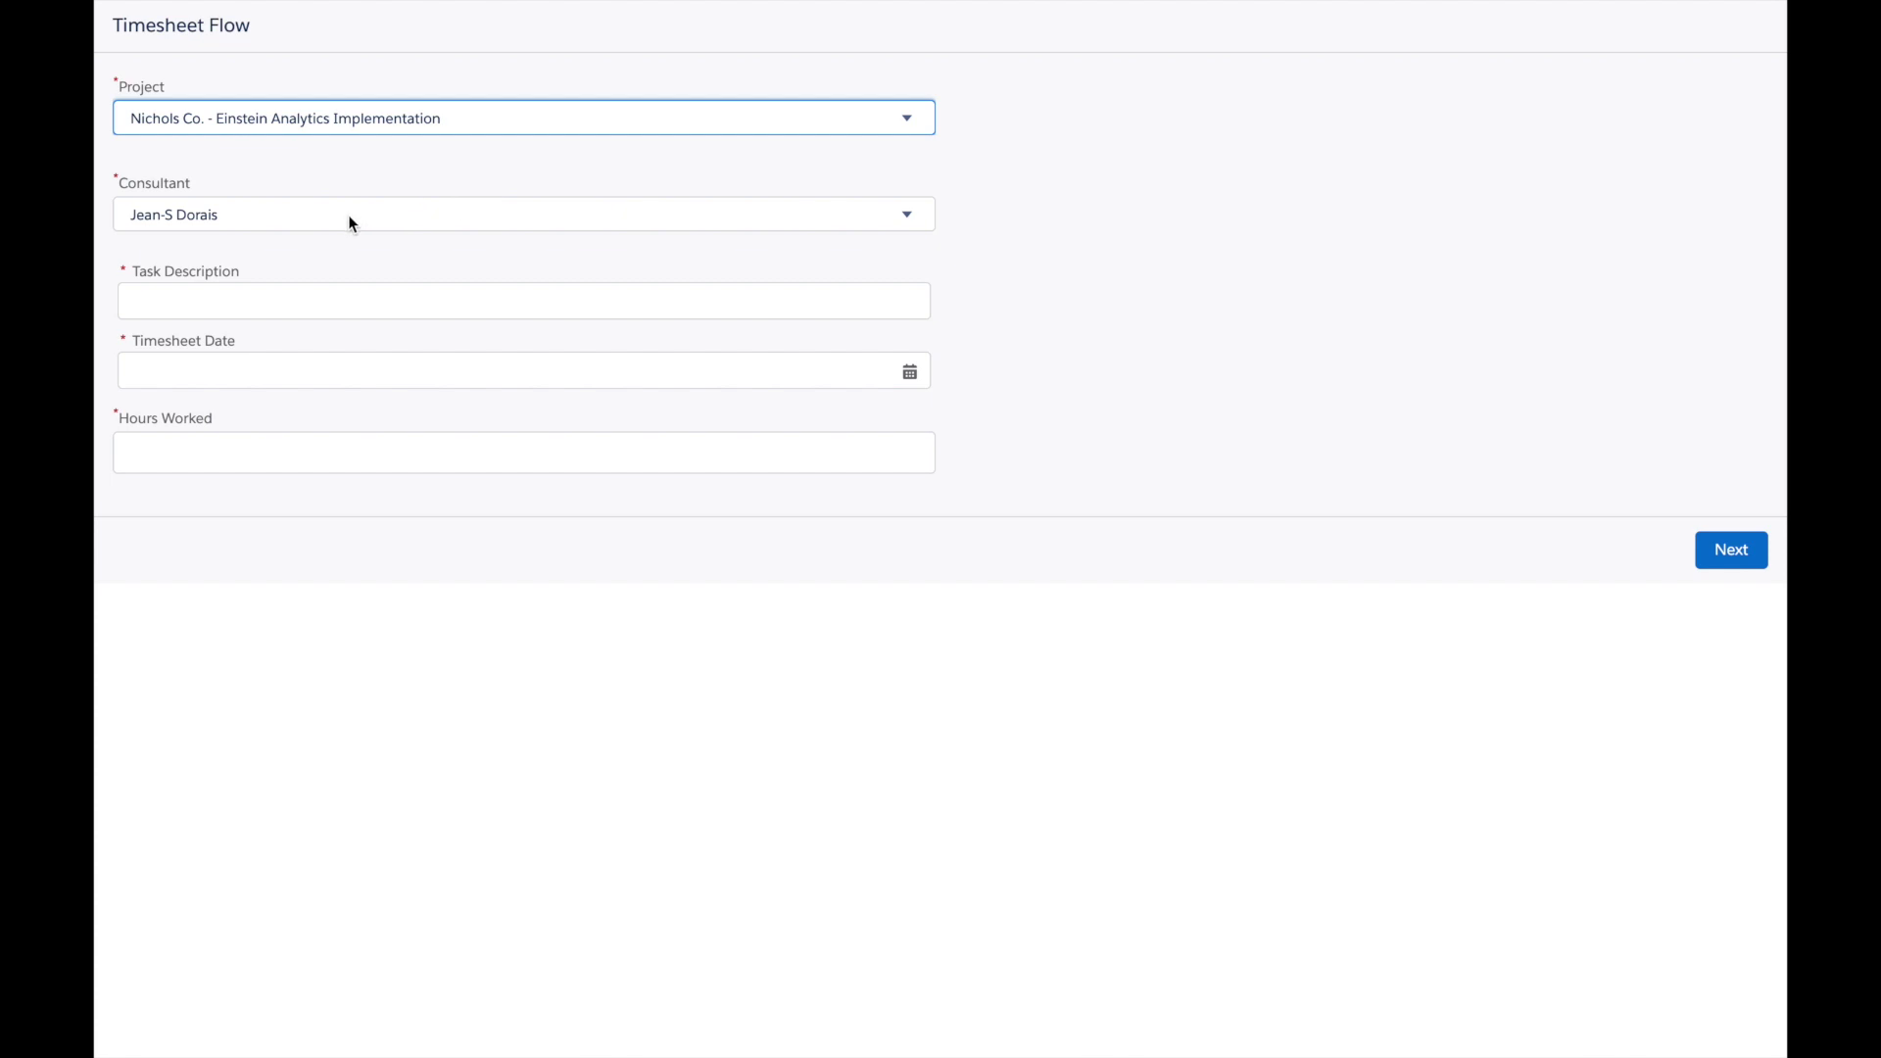
# Enter "Data migration (Account, contacts and opportunities)" as the task description in the running timesheet flow
pyautogui.click(320, 300)
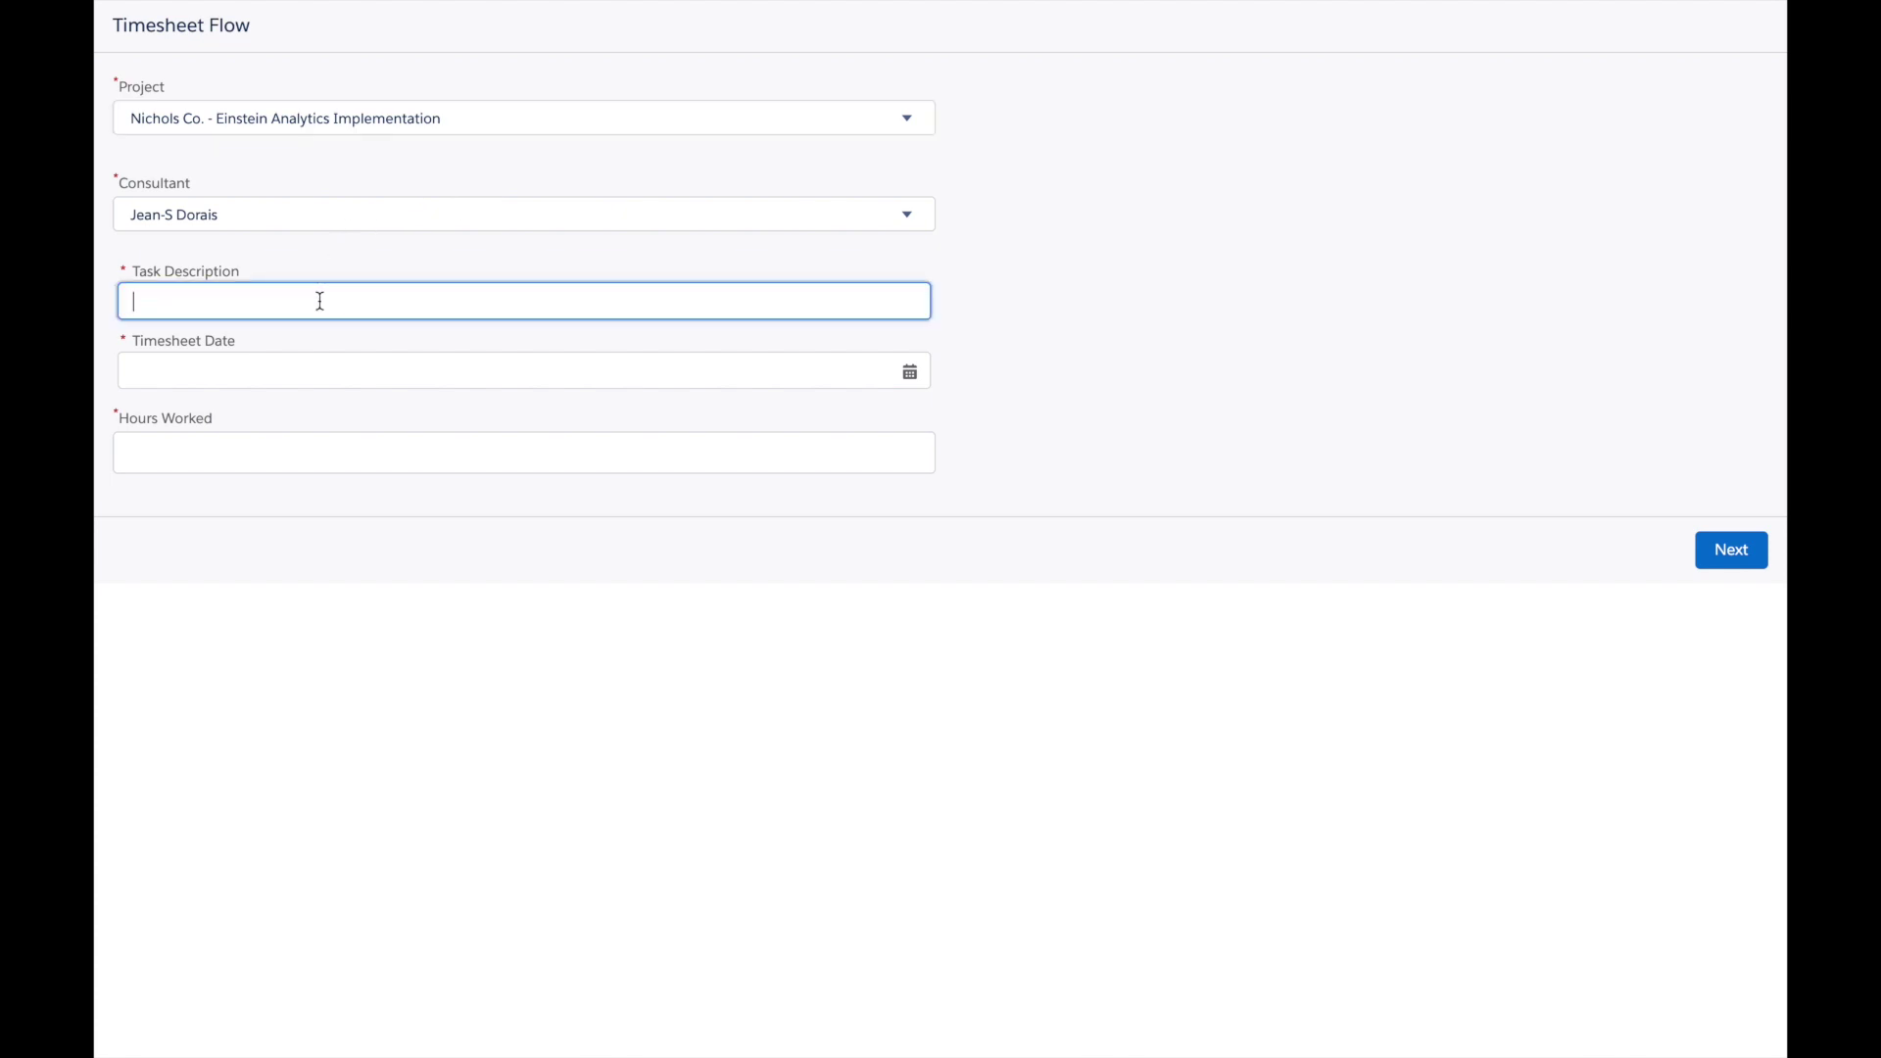
pyautogui.write('This is')
pyautogui.hotkey('ctrl', 'a')
pyautogui.write('Data migration (Account, contacts')
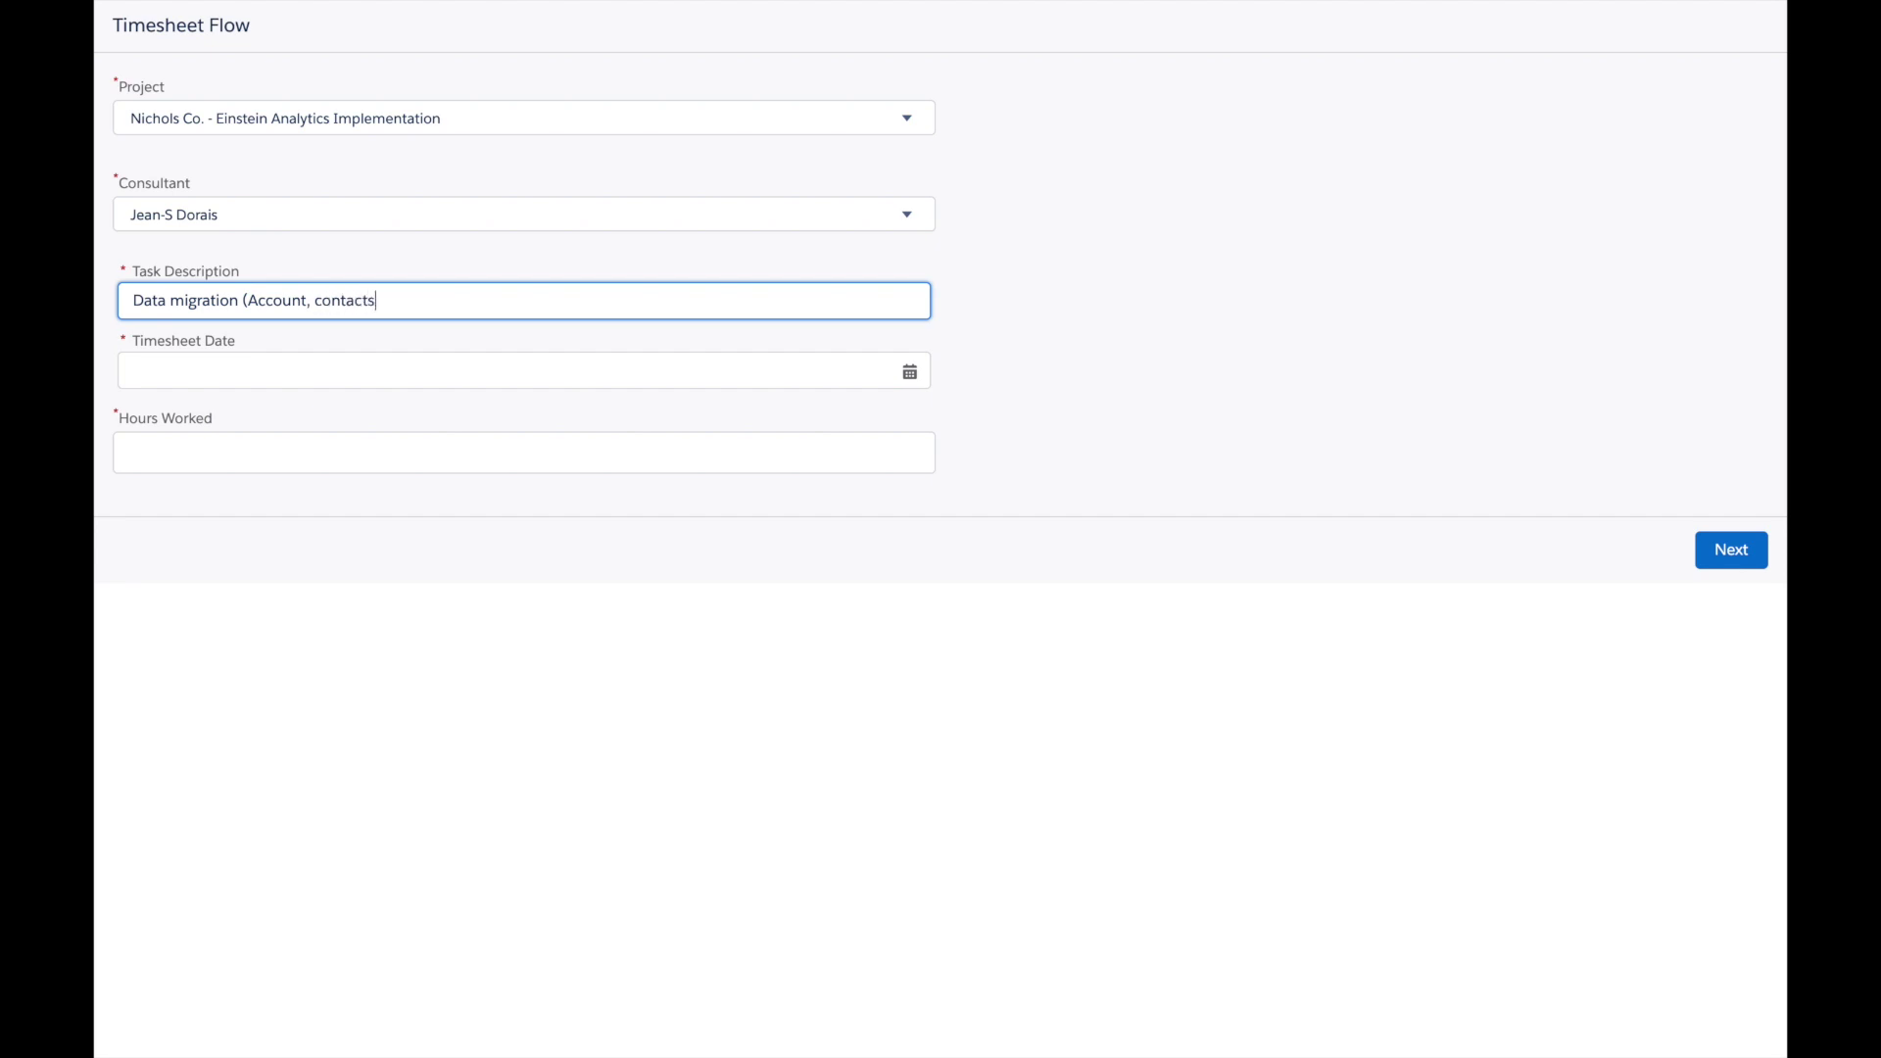
pyautogui.write(' and opportunities)')
# Set the timesheet date to Jan 7, 2021 and the hours worked to 4, submit the timesheet and finish the flow
pyautogui.click(261, 361)
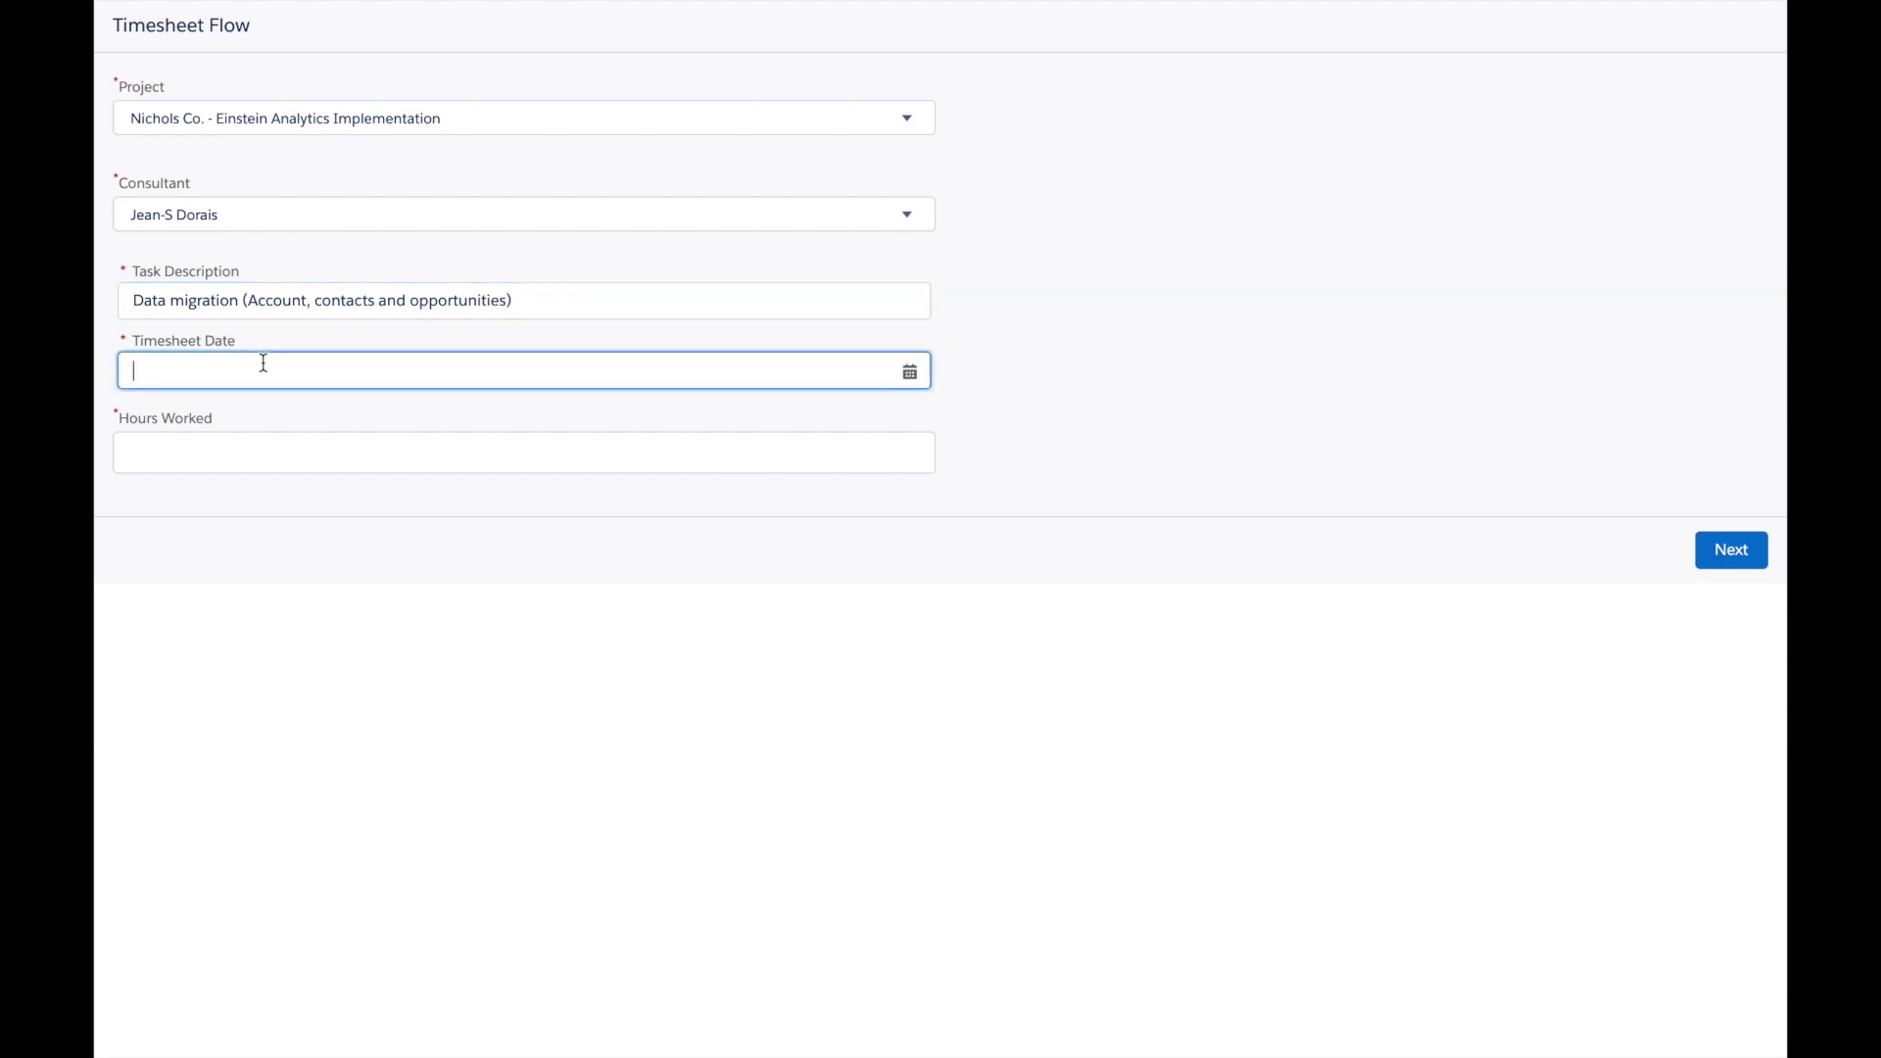
pyautogui.click(812, 546)
pyautogui.click(638, 449)
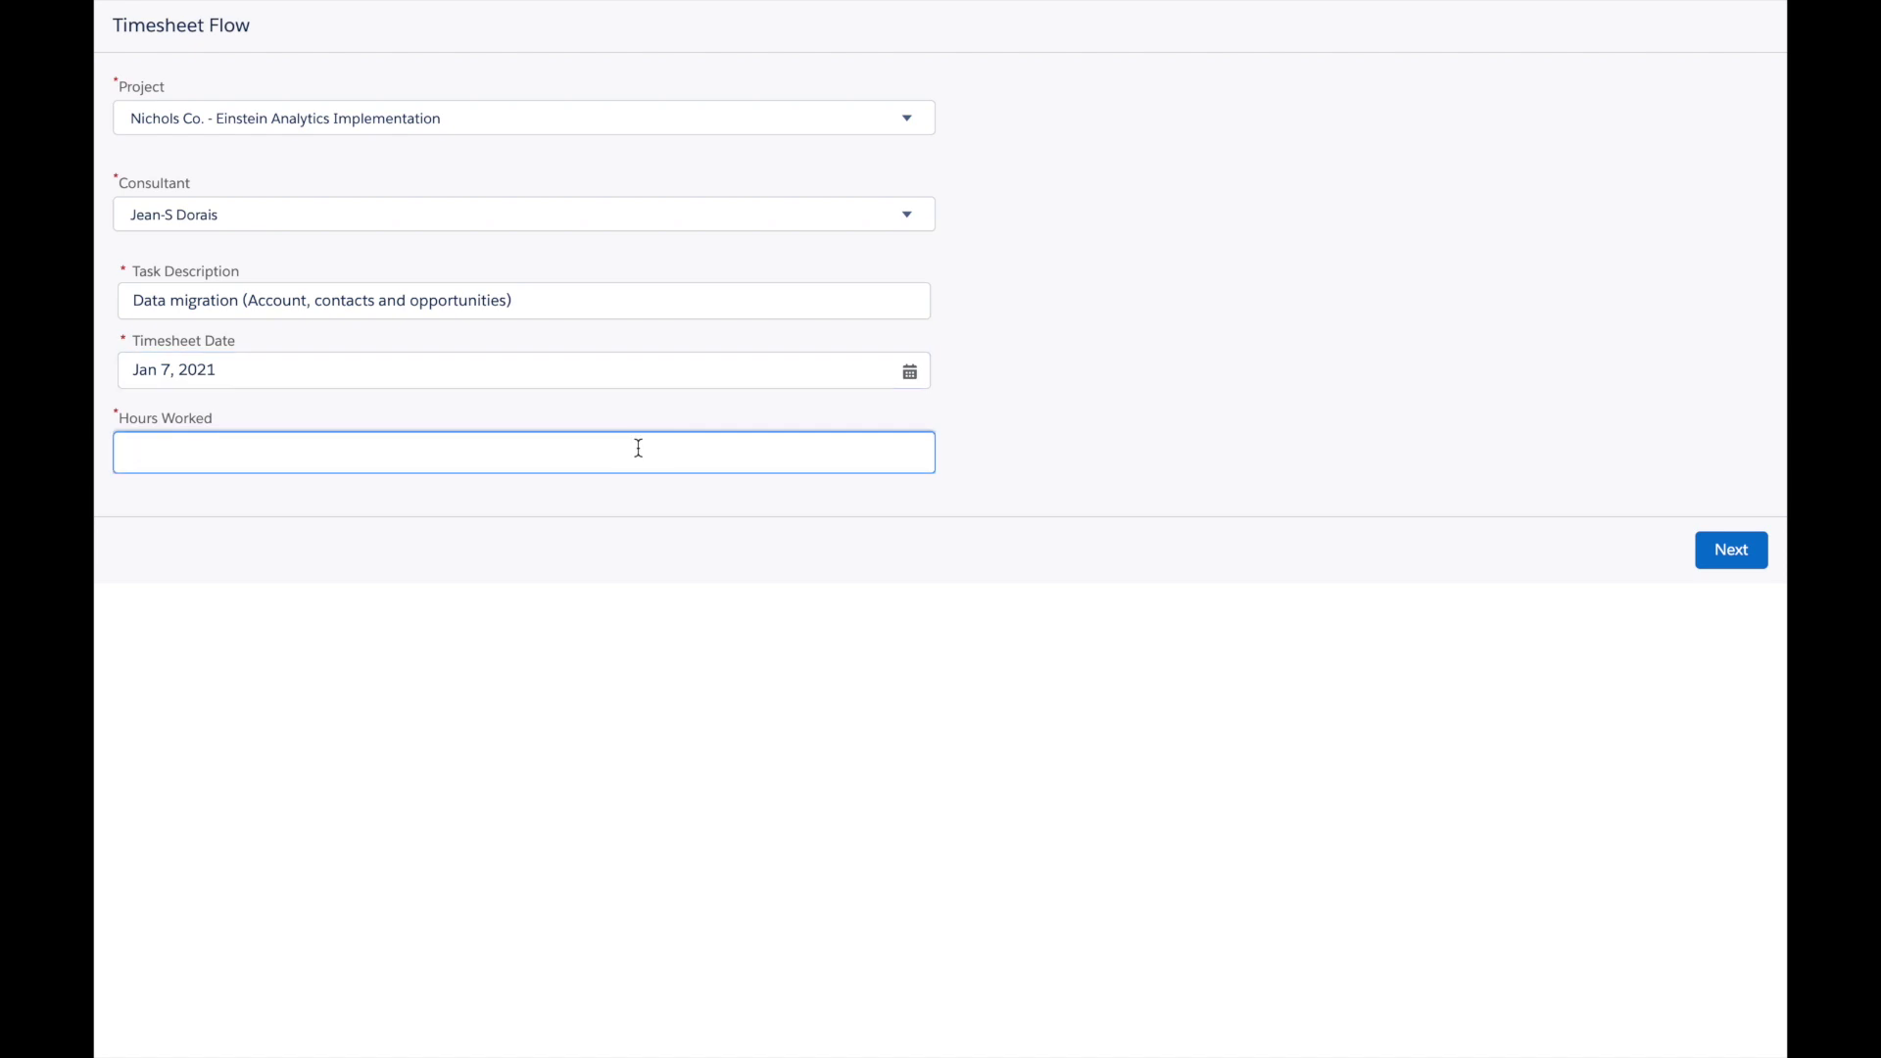
pyautogui.write('4')
pyautogui.click(1742, 555)
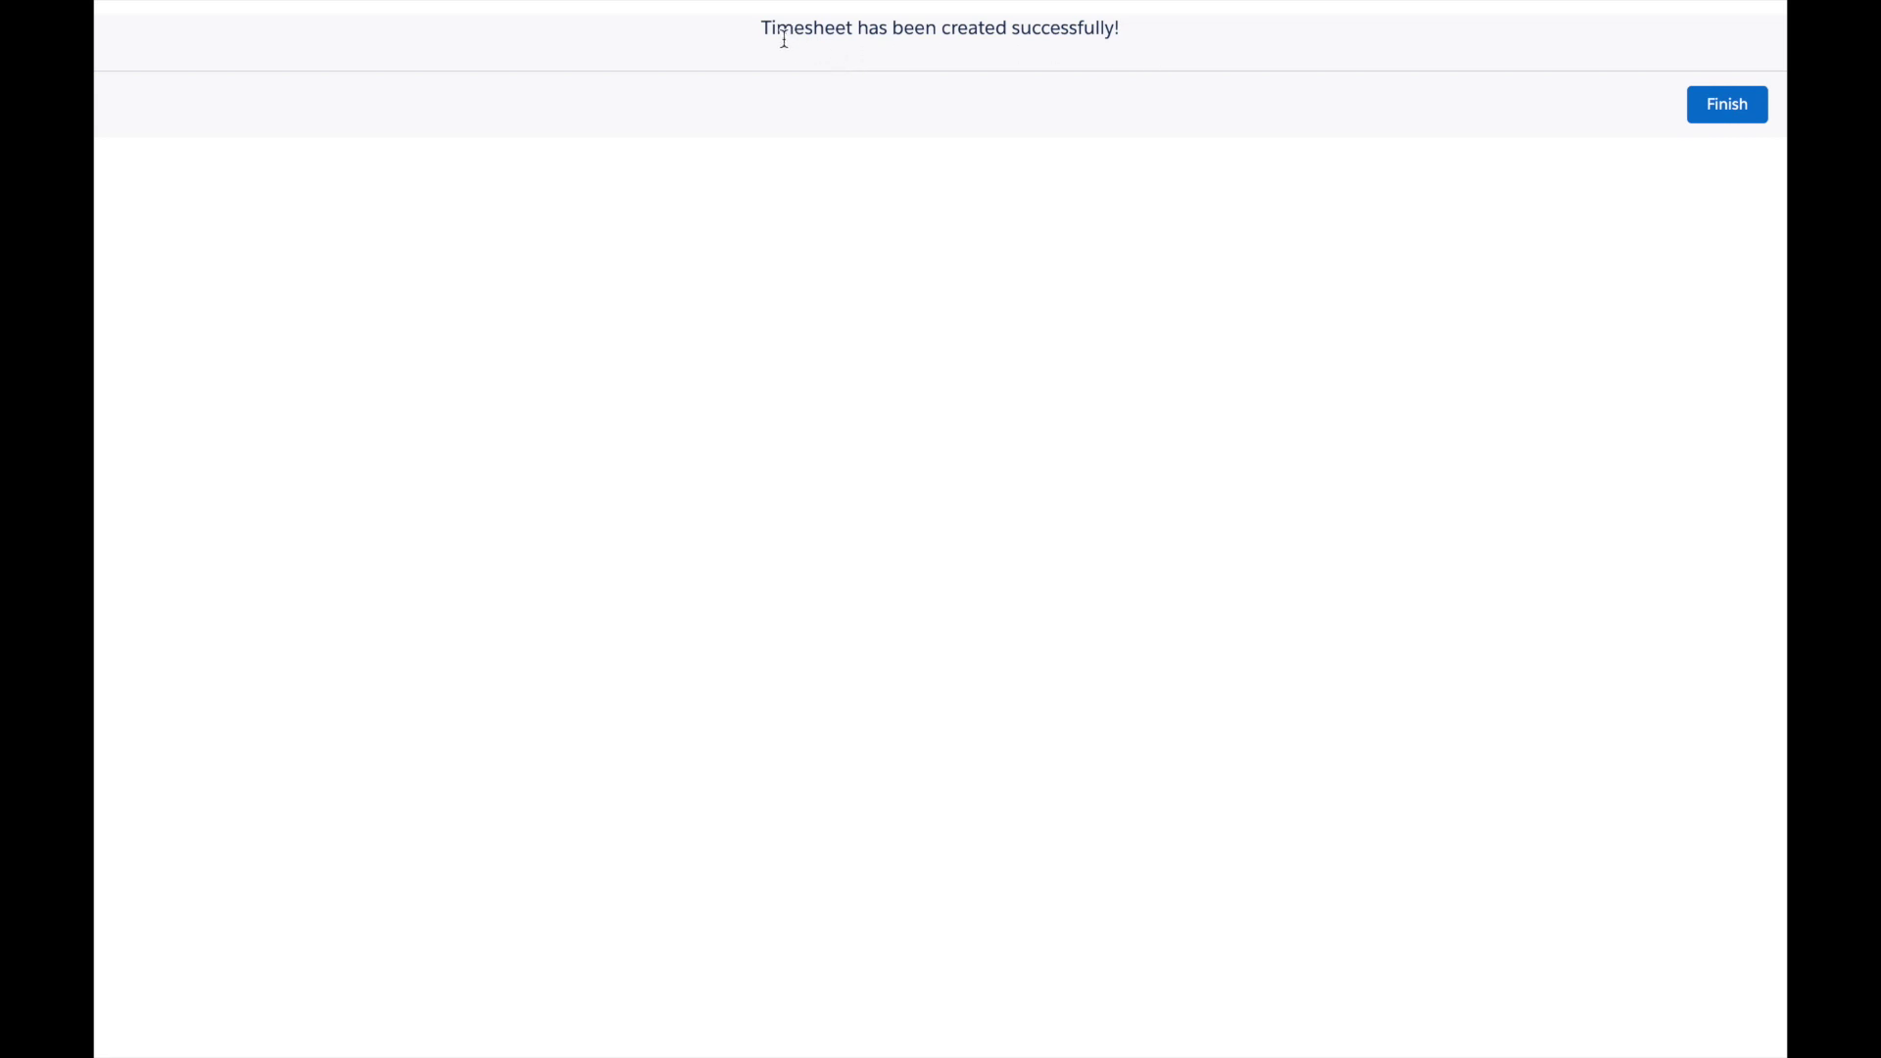
pyautogui.click(1739, 115)
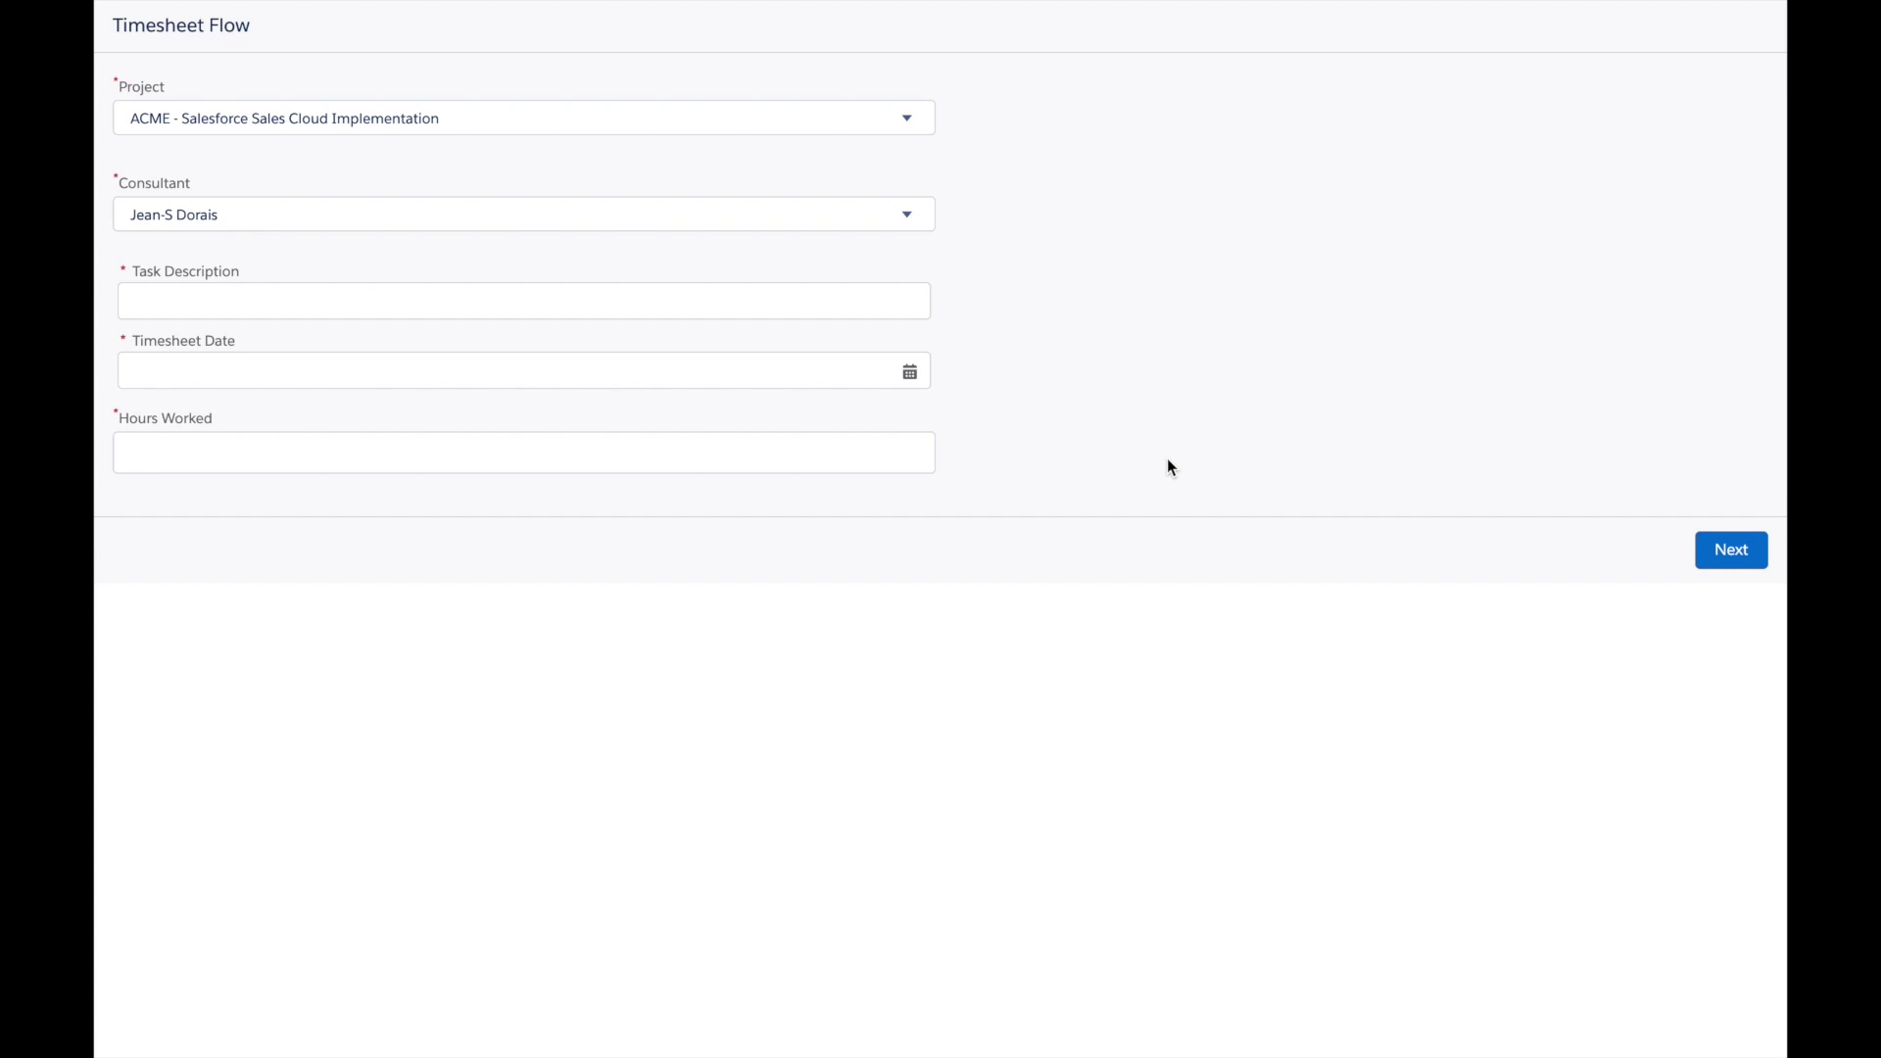
# Return to the Timesheet Flow in Flow Builder and exit to the list of flows in Setup
pyautogui.moveTo(1071, 4)
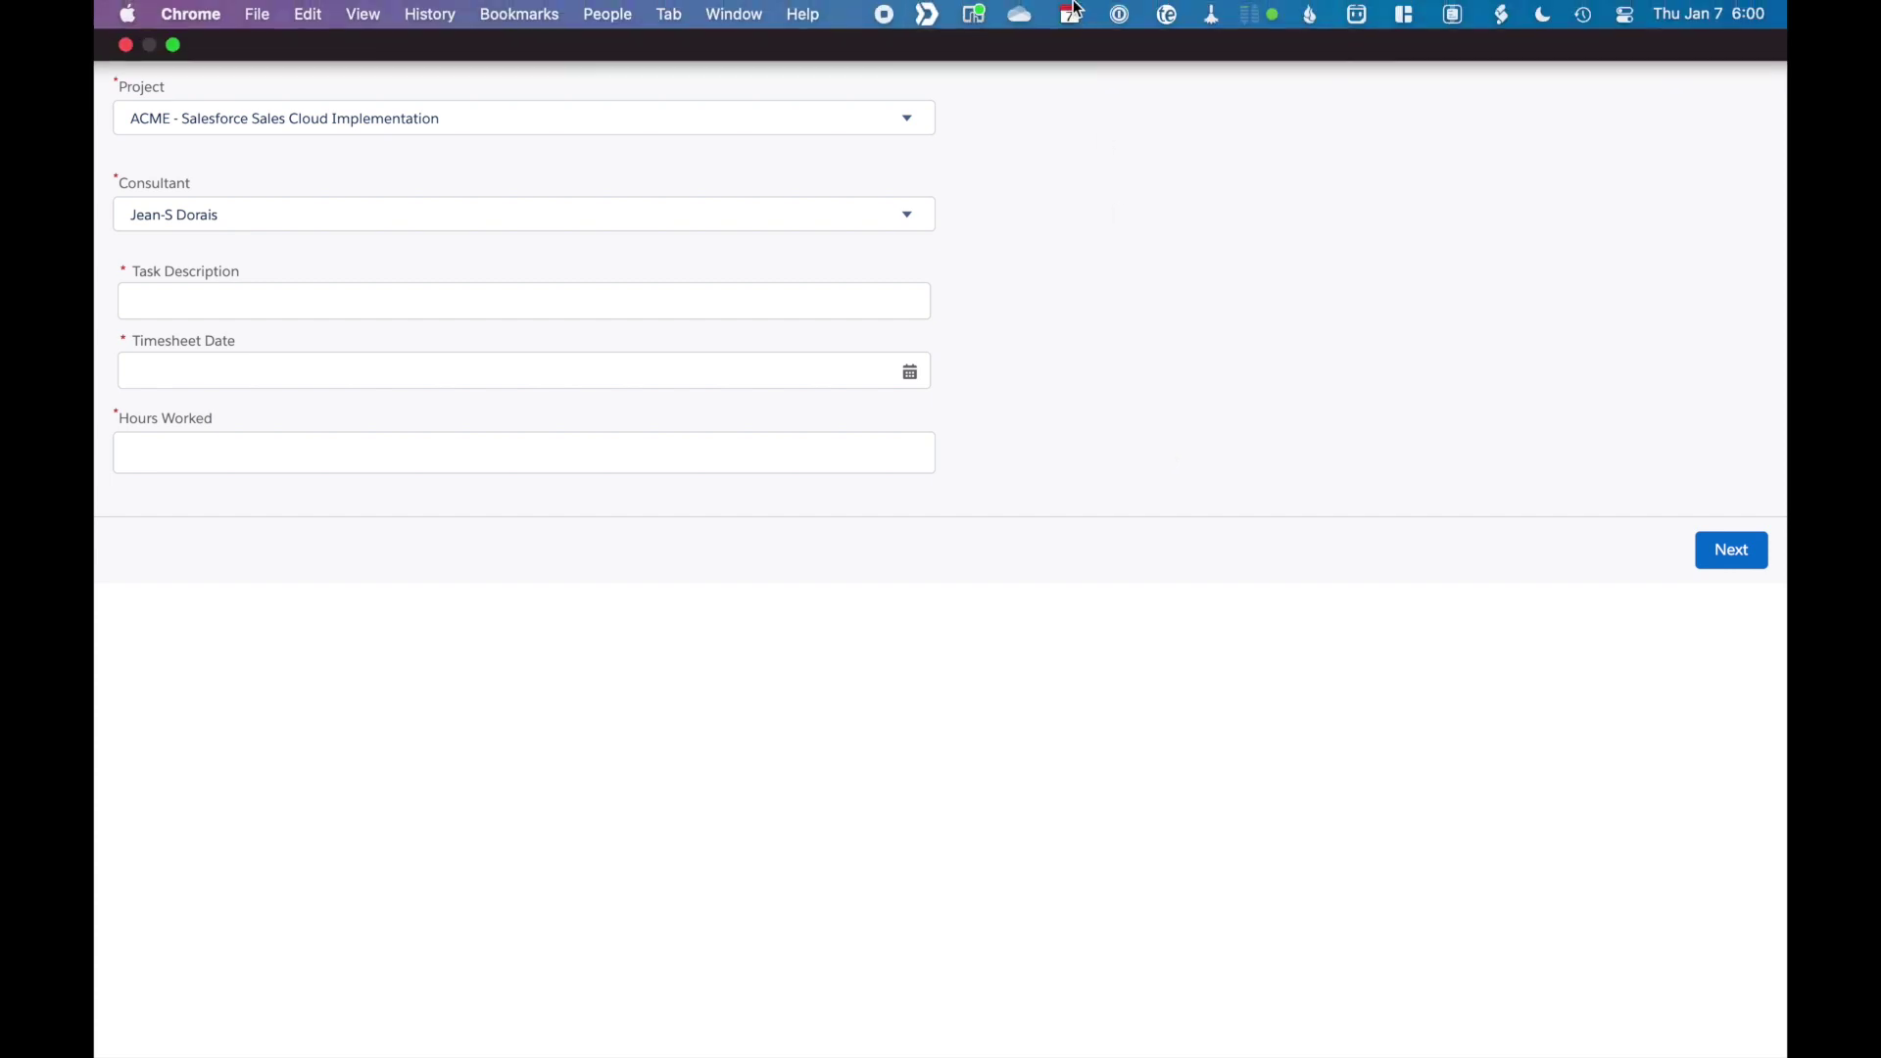
pyautogui.click(669, 13)
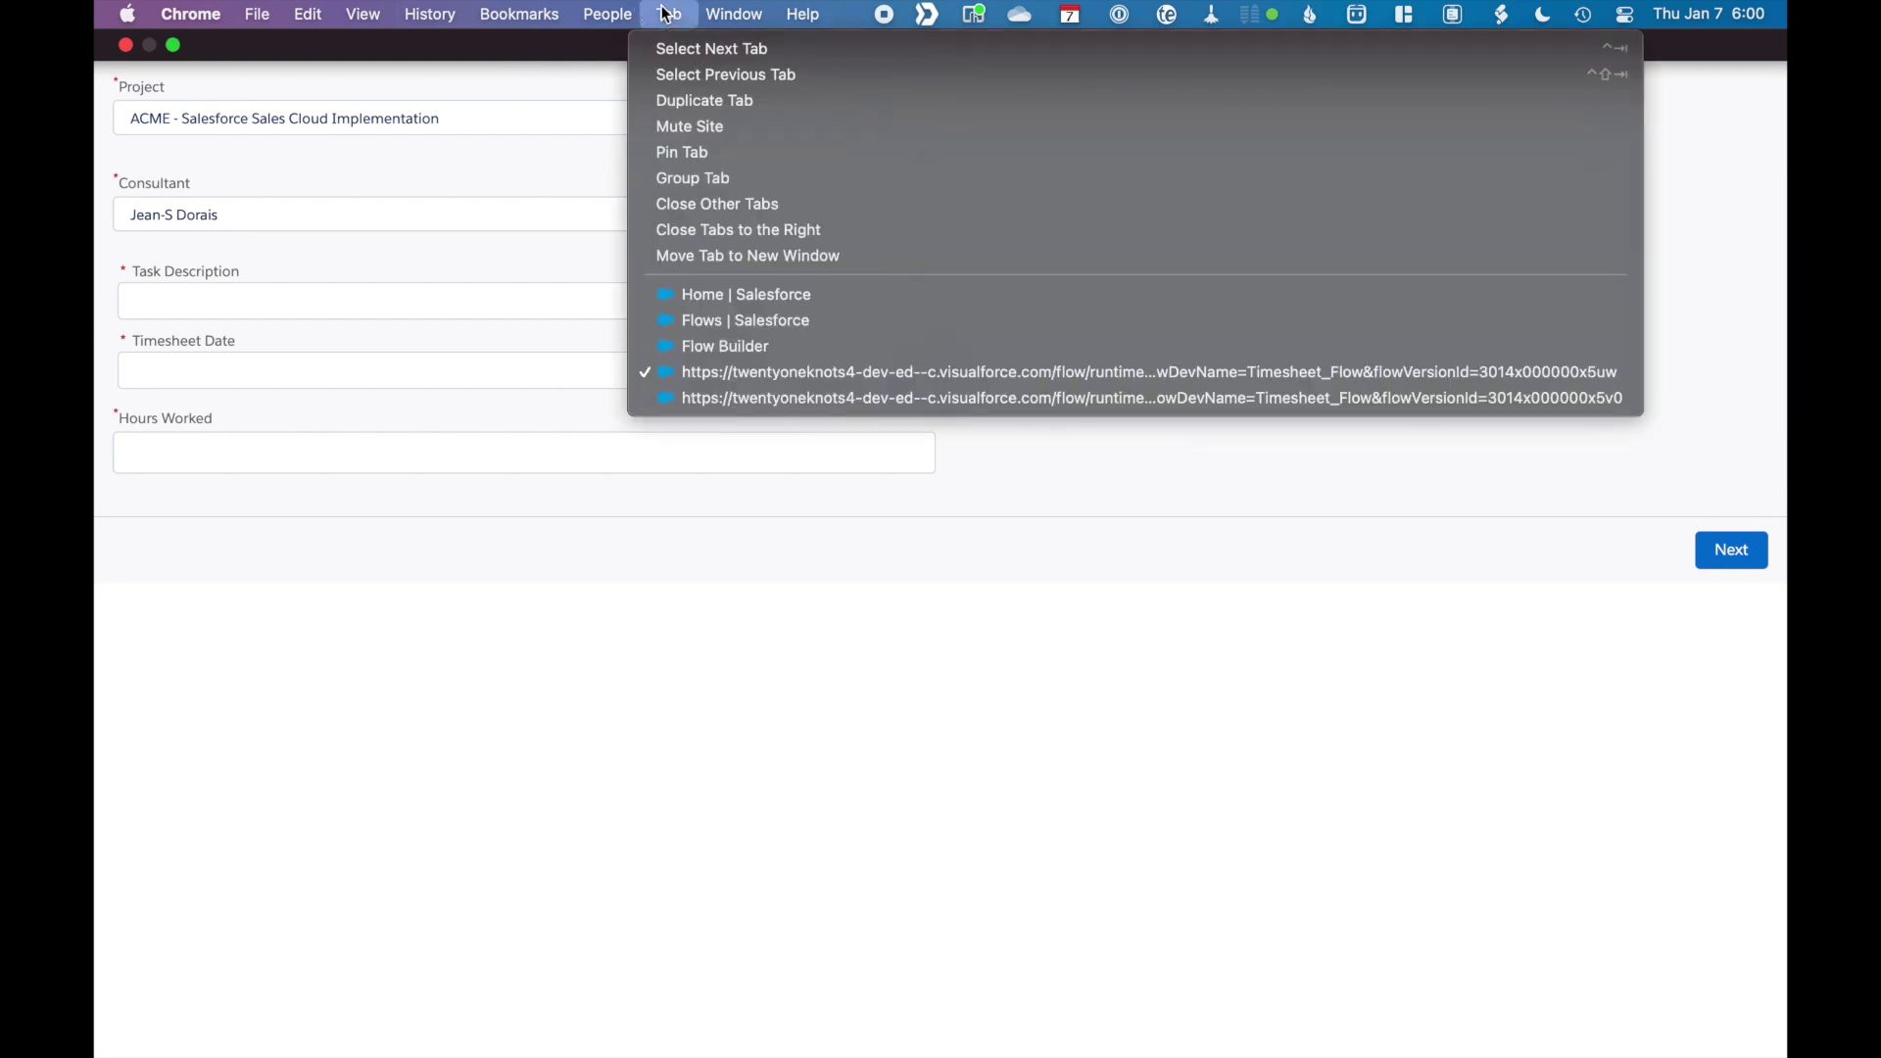
pyautogui.click(726, 344)
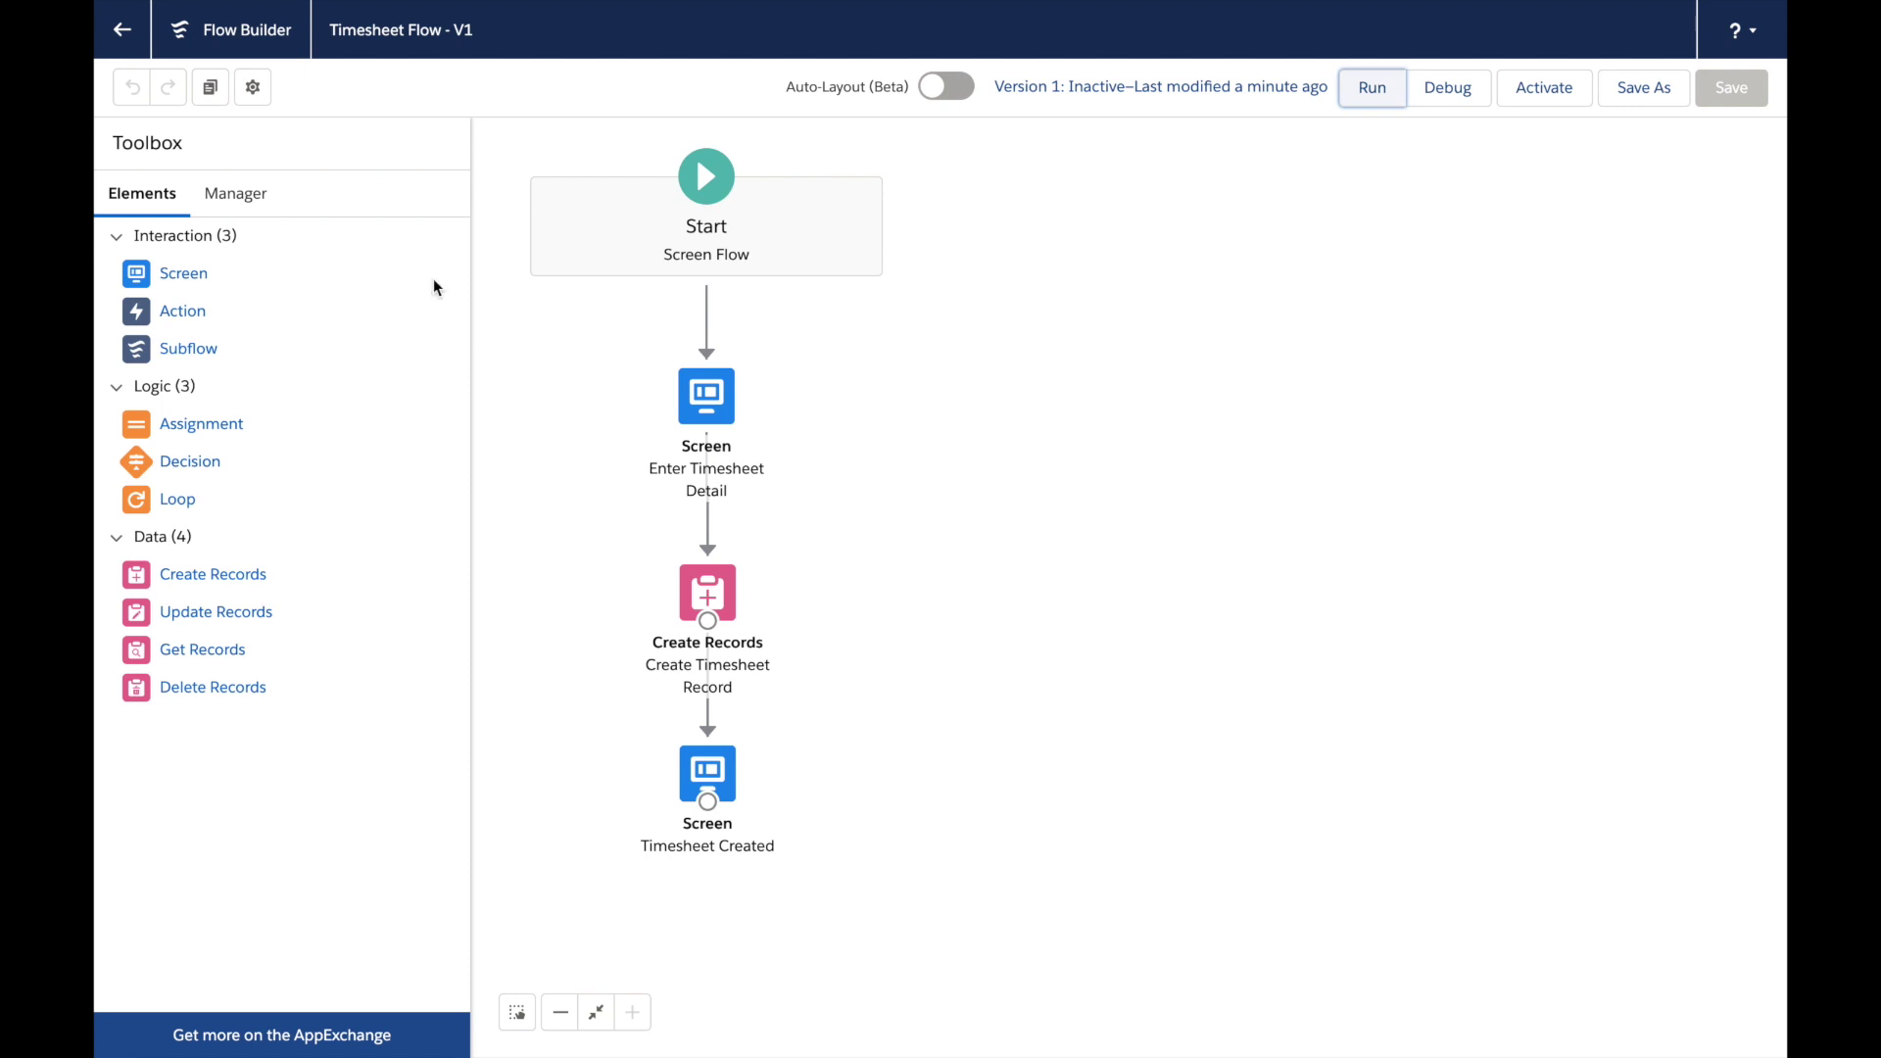
pyautogui.click(120, 32)
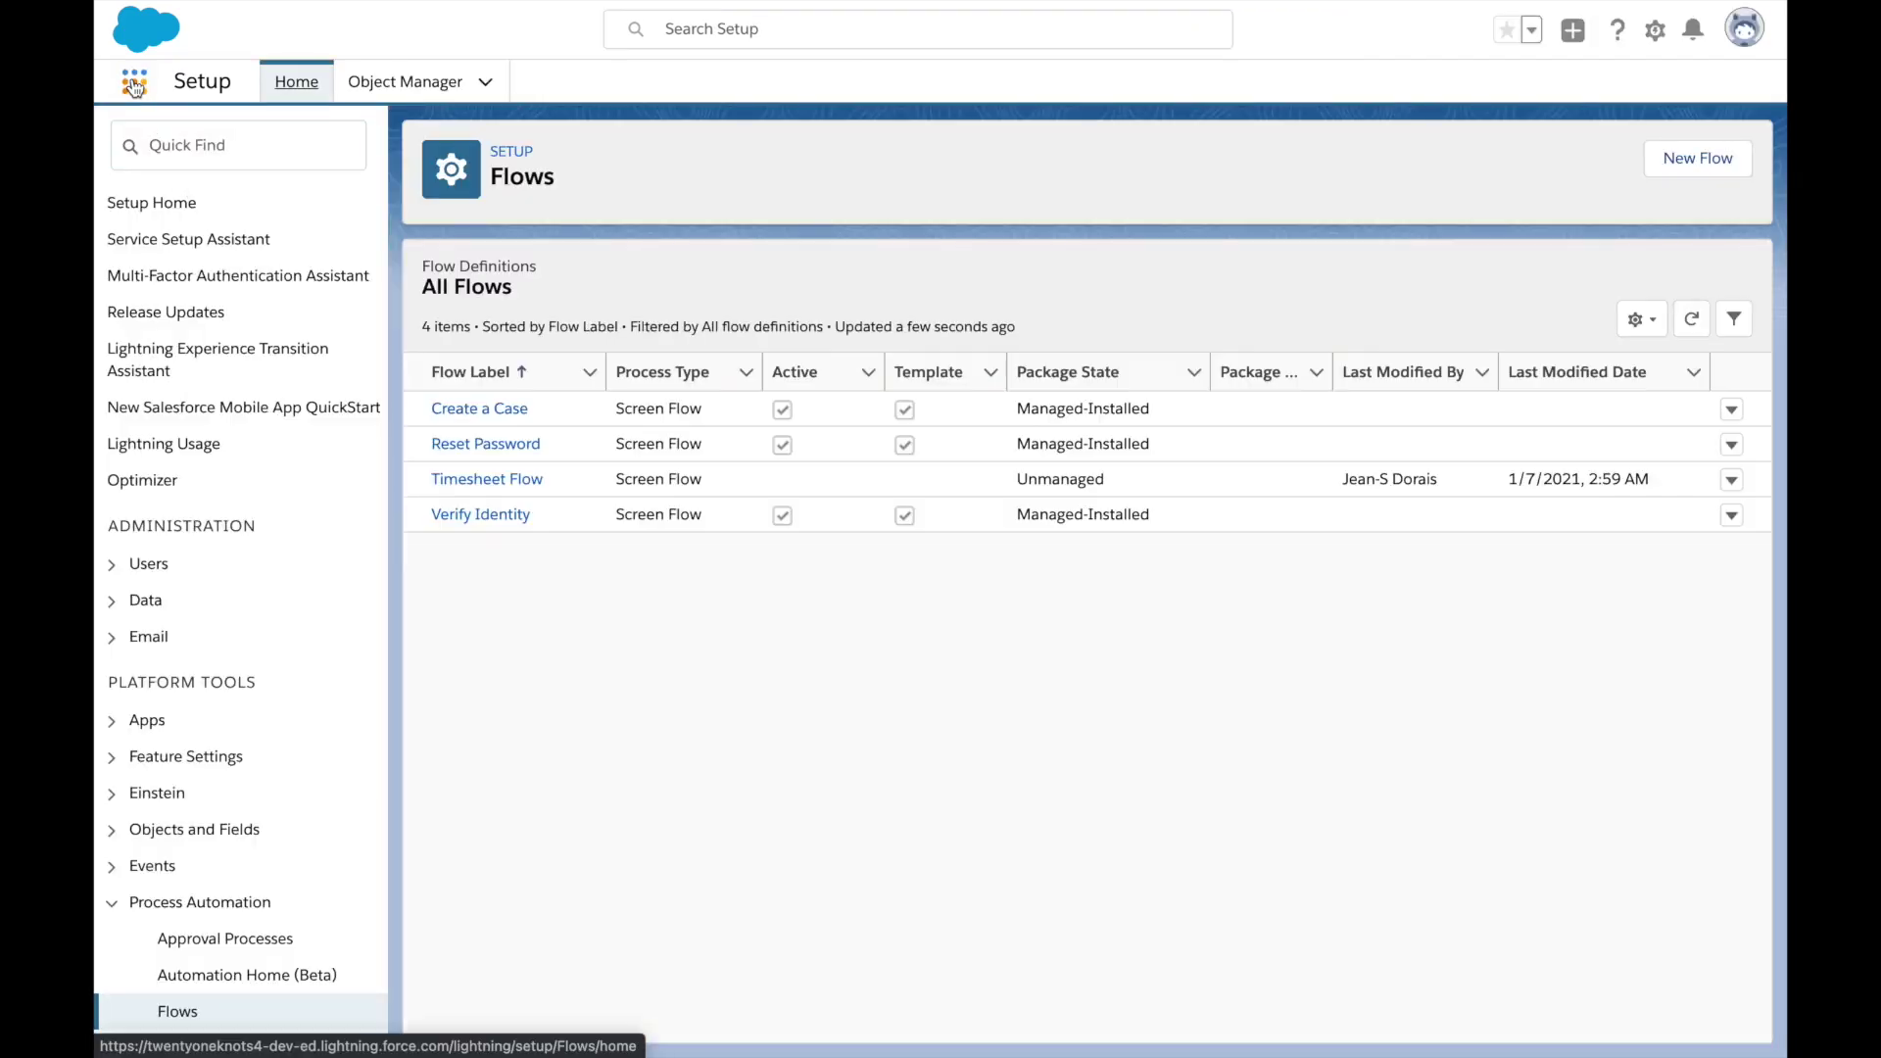
# Open the Nichols Co. - Einstein Analytics Implementation project in the Project Management app and check its related timesheets
pyautogui.click(135, 84)
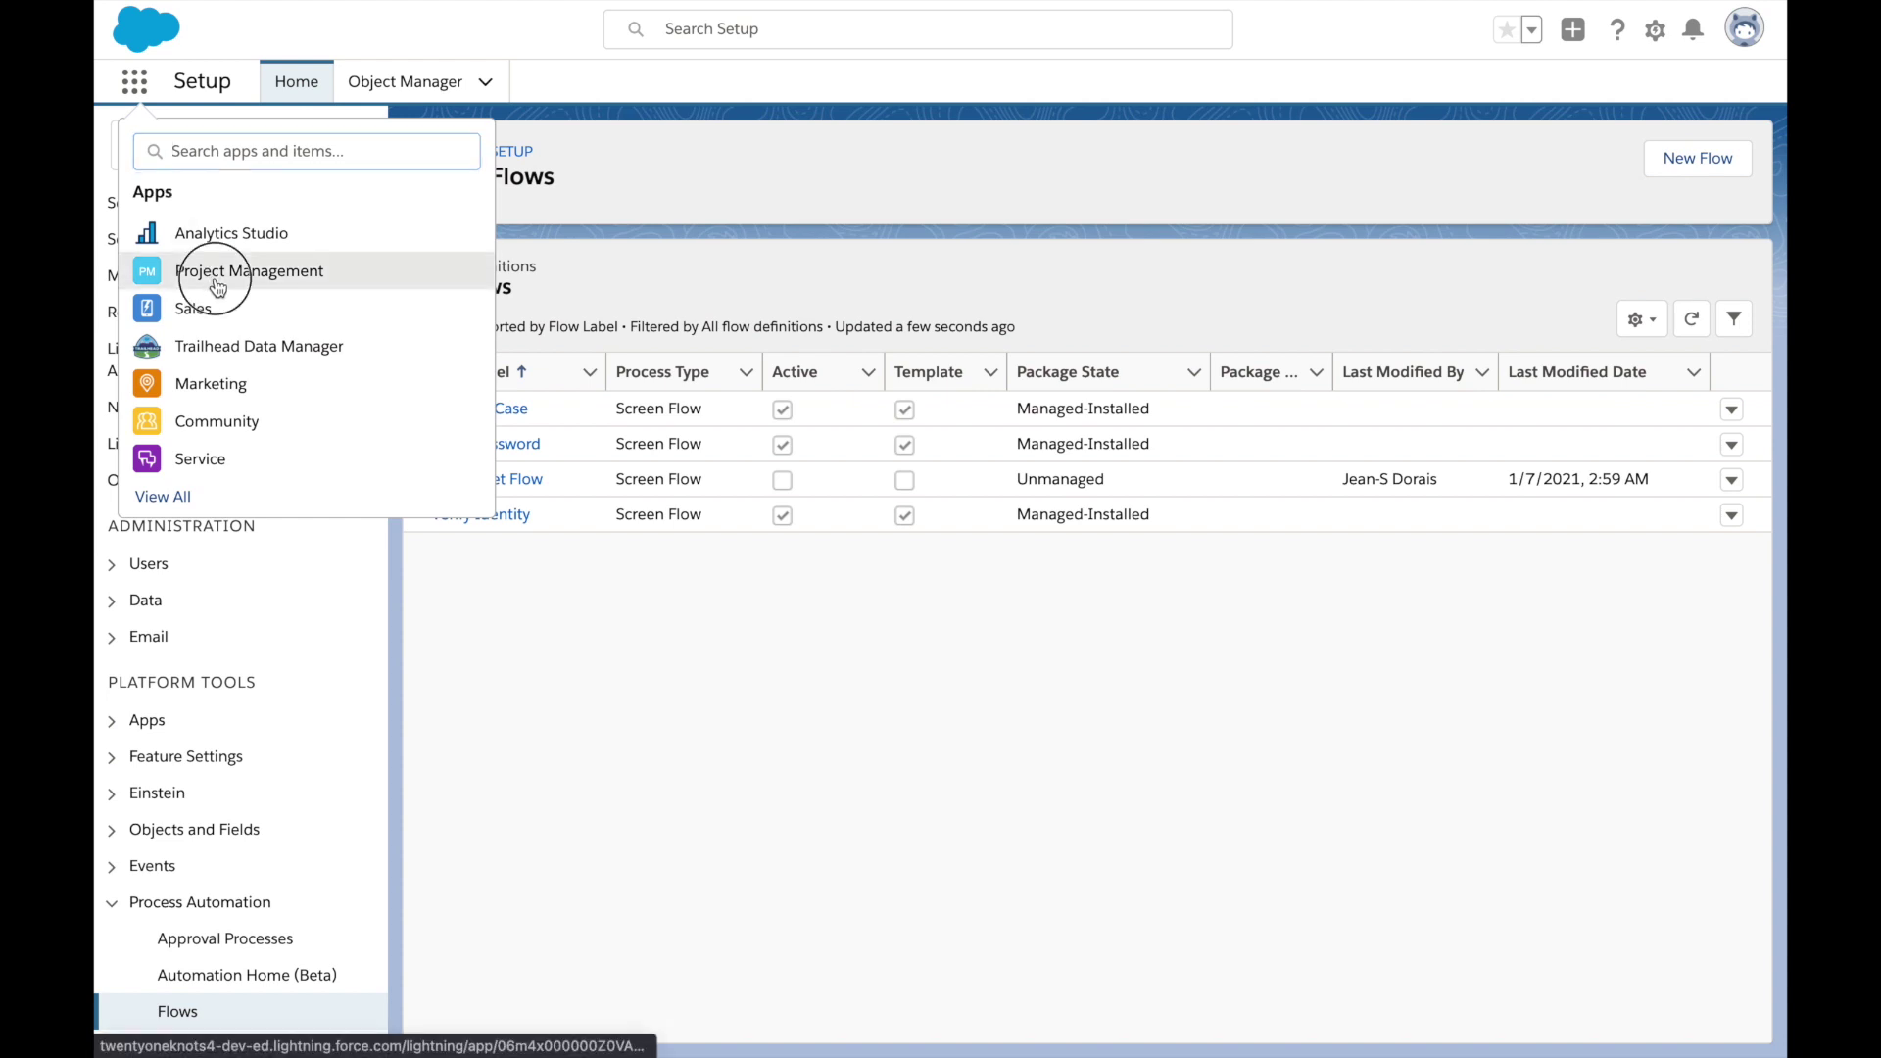
pyautogui.click(217, 286)
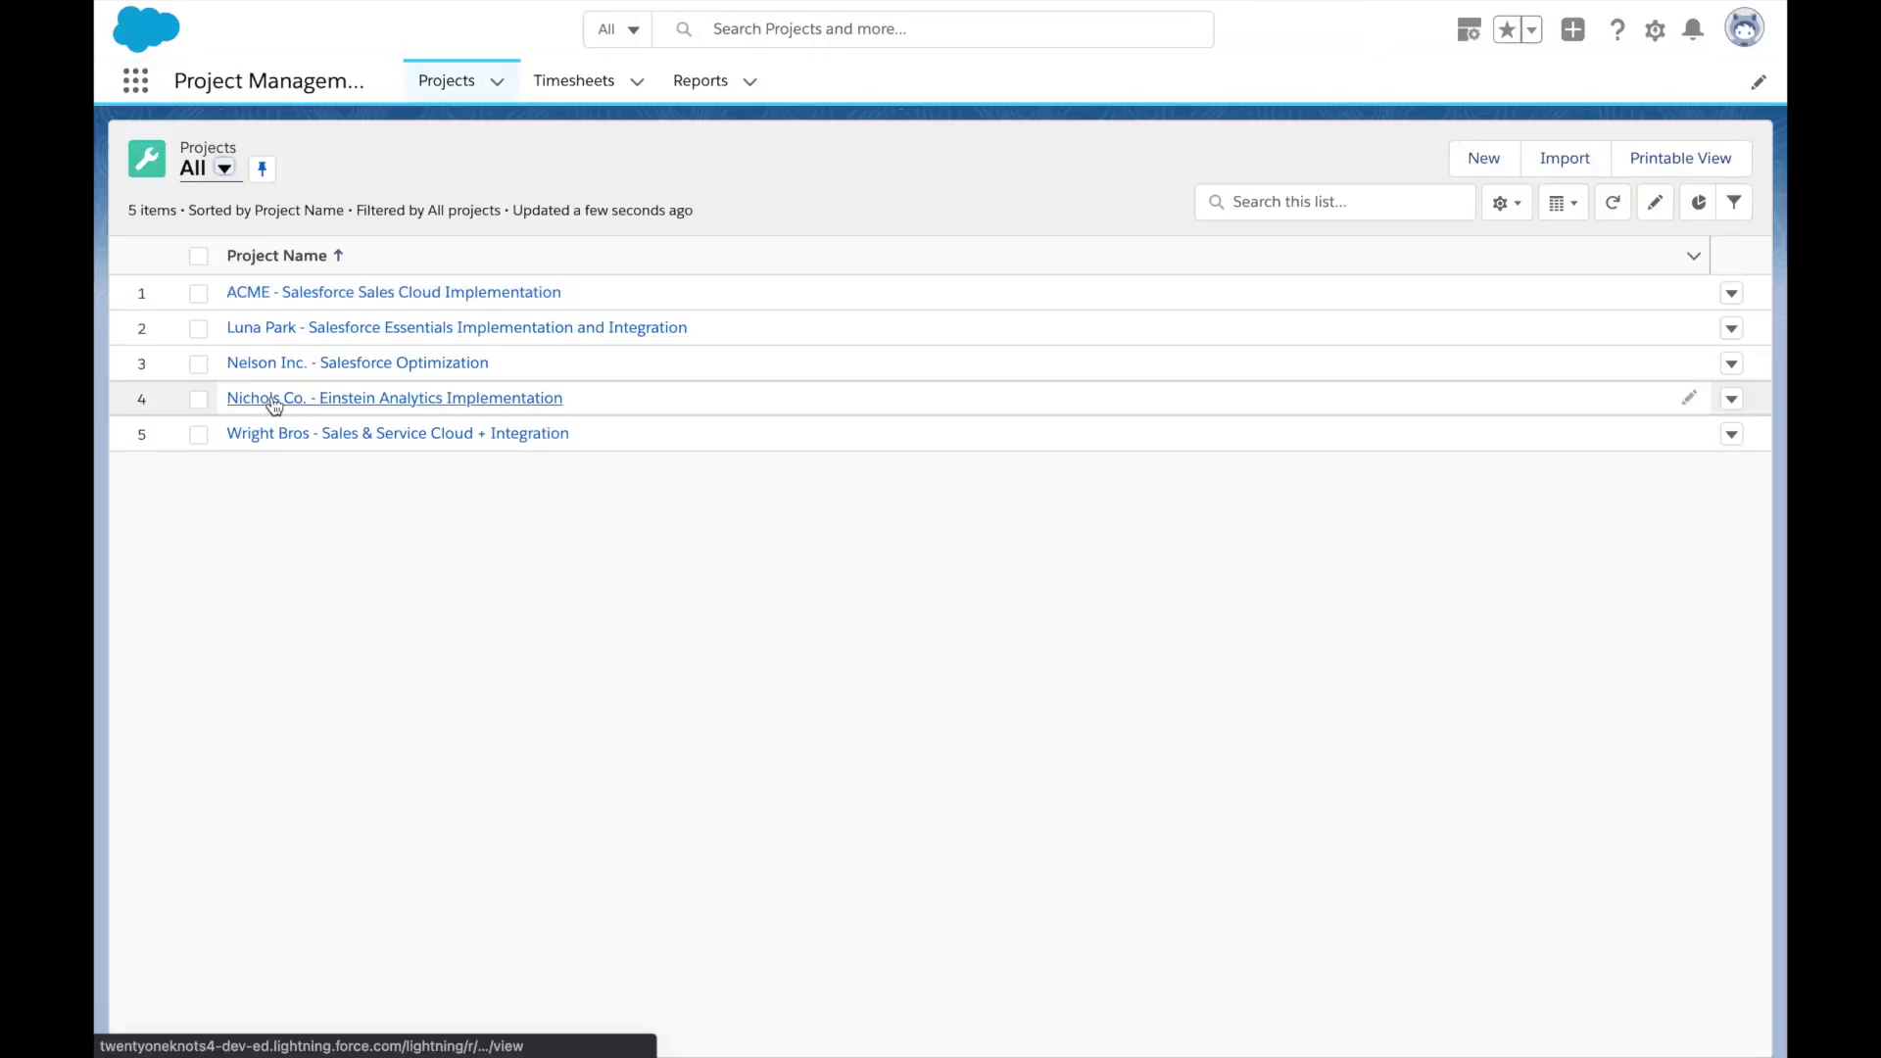
pyautogui.click(273, 400)
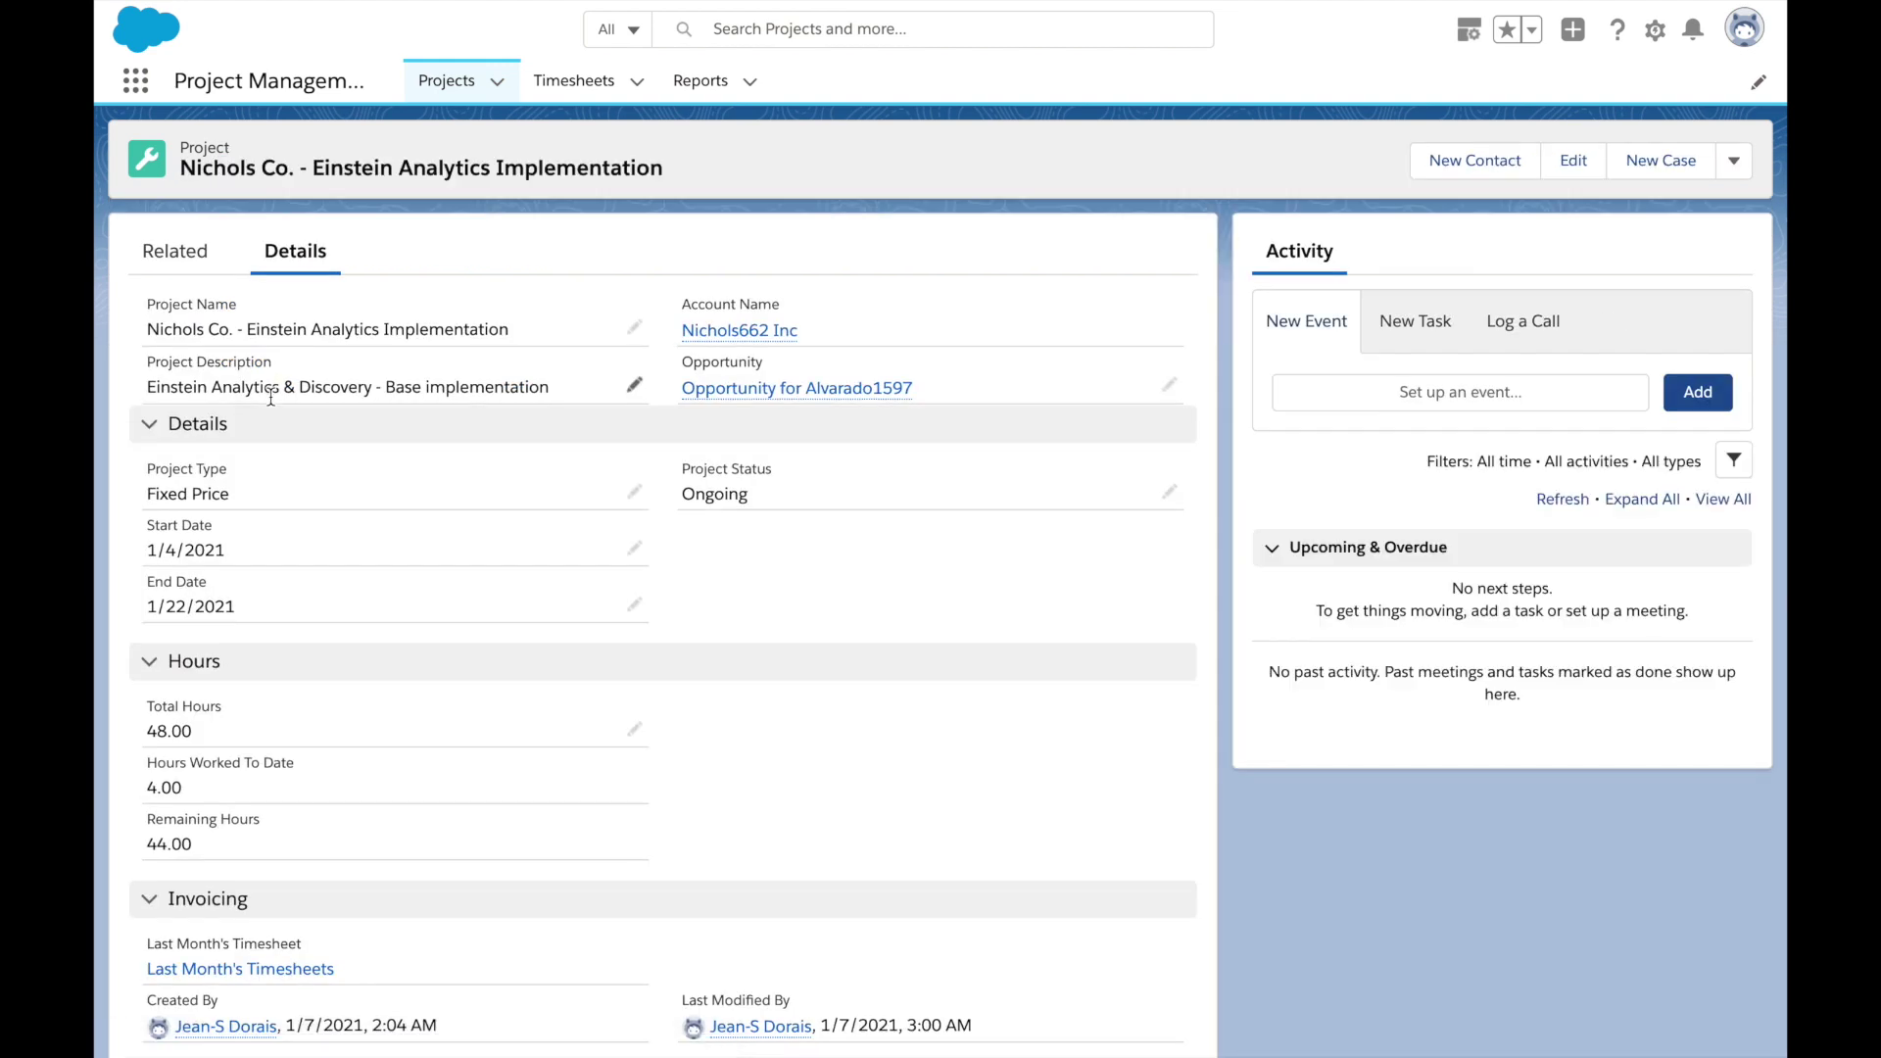
pyautogui.click(170, 253)
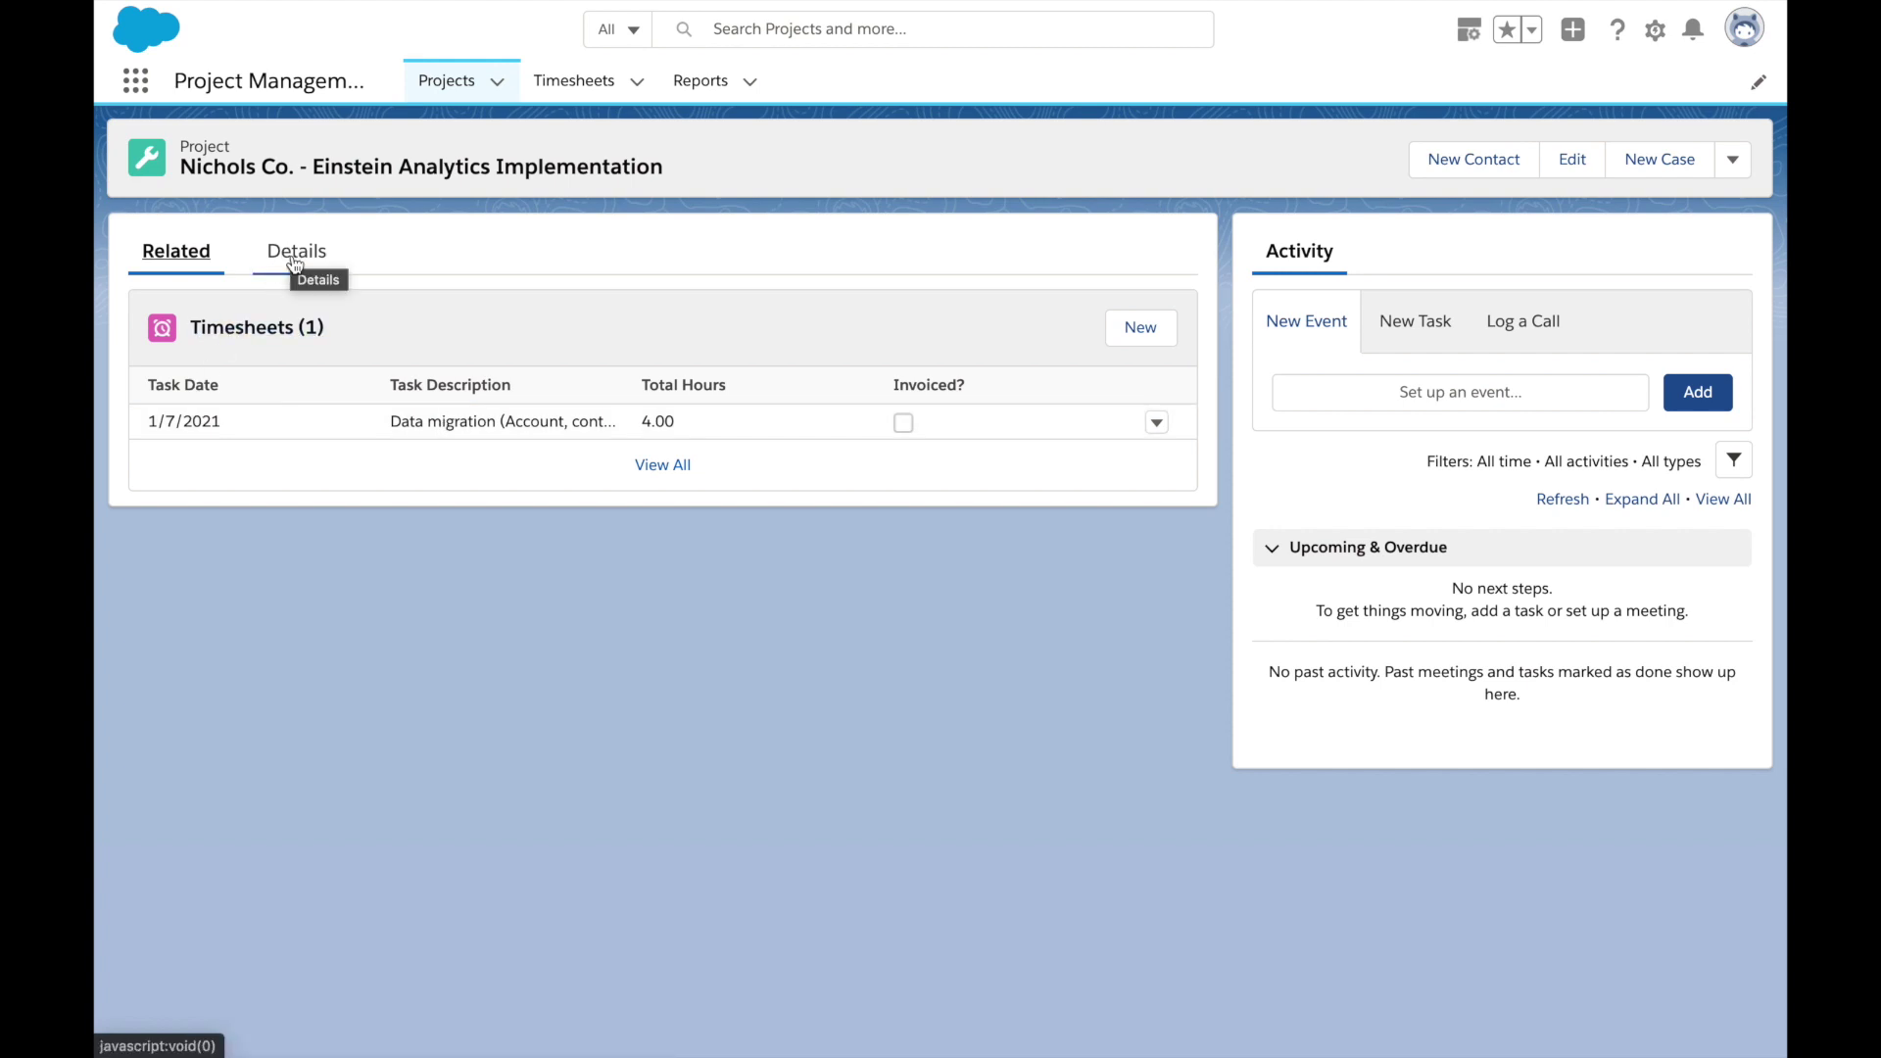
# Find Flows in Setup with the search term "flow", open Timesheet Flow and activate it
pyautogui.click(133, 92)
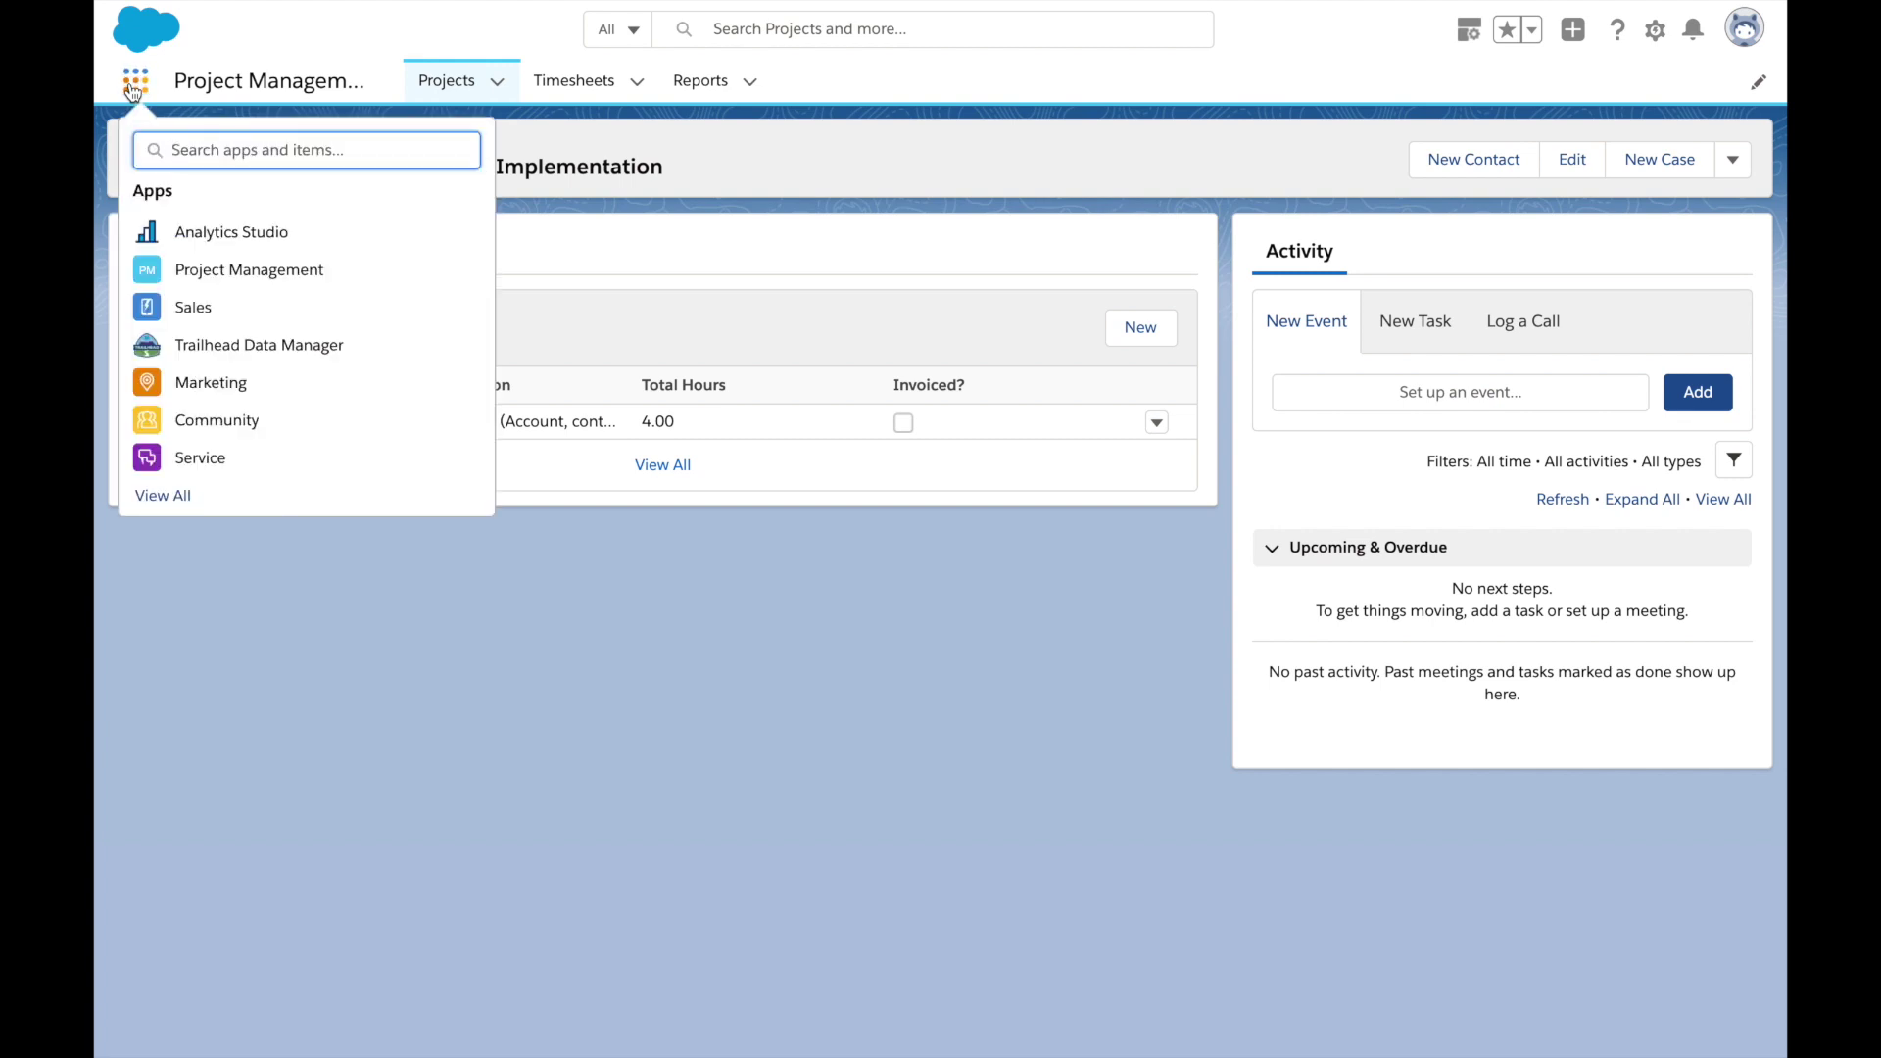
pyautogui.click(187, 309)
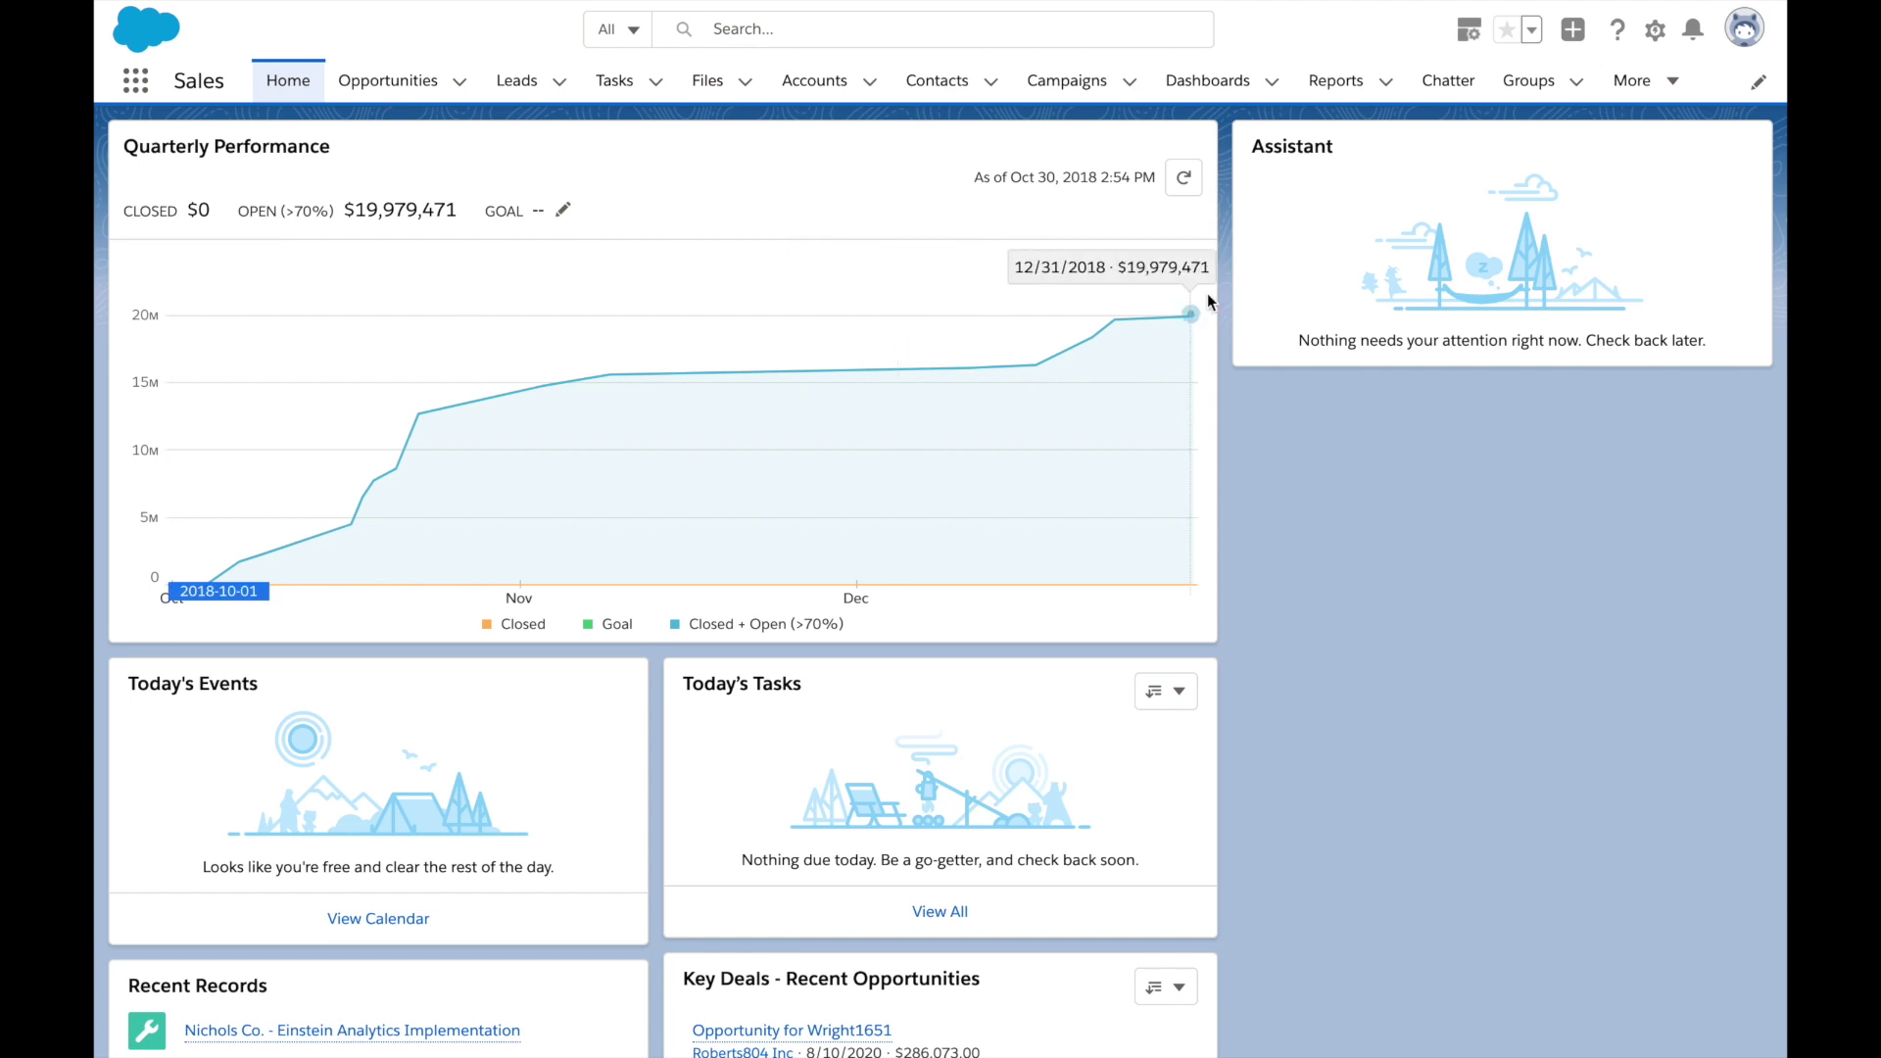
pyautogui.click(1655, 29)
pyautogui.click(1569, 114)
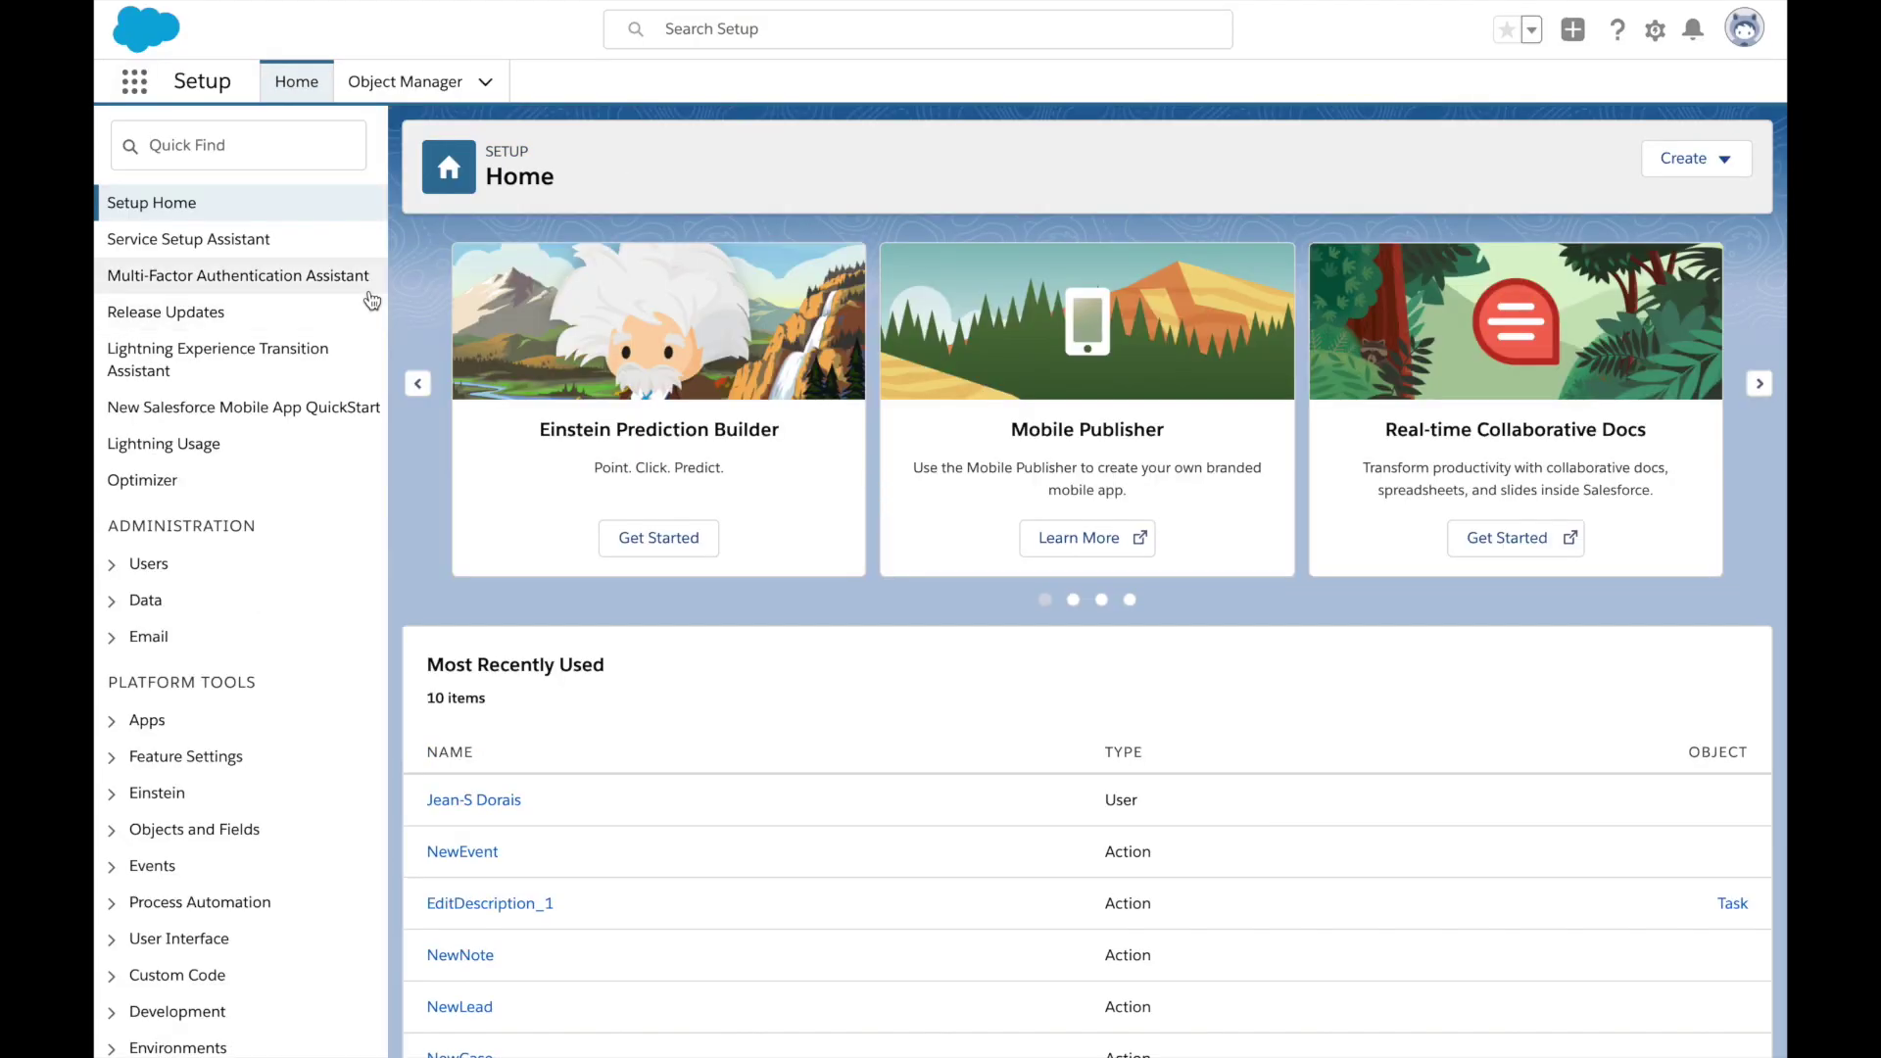
pyautogui.click(239, 136)
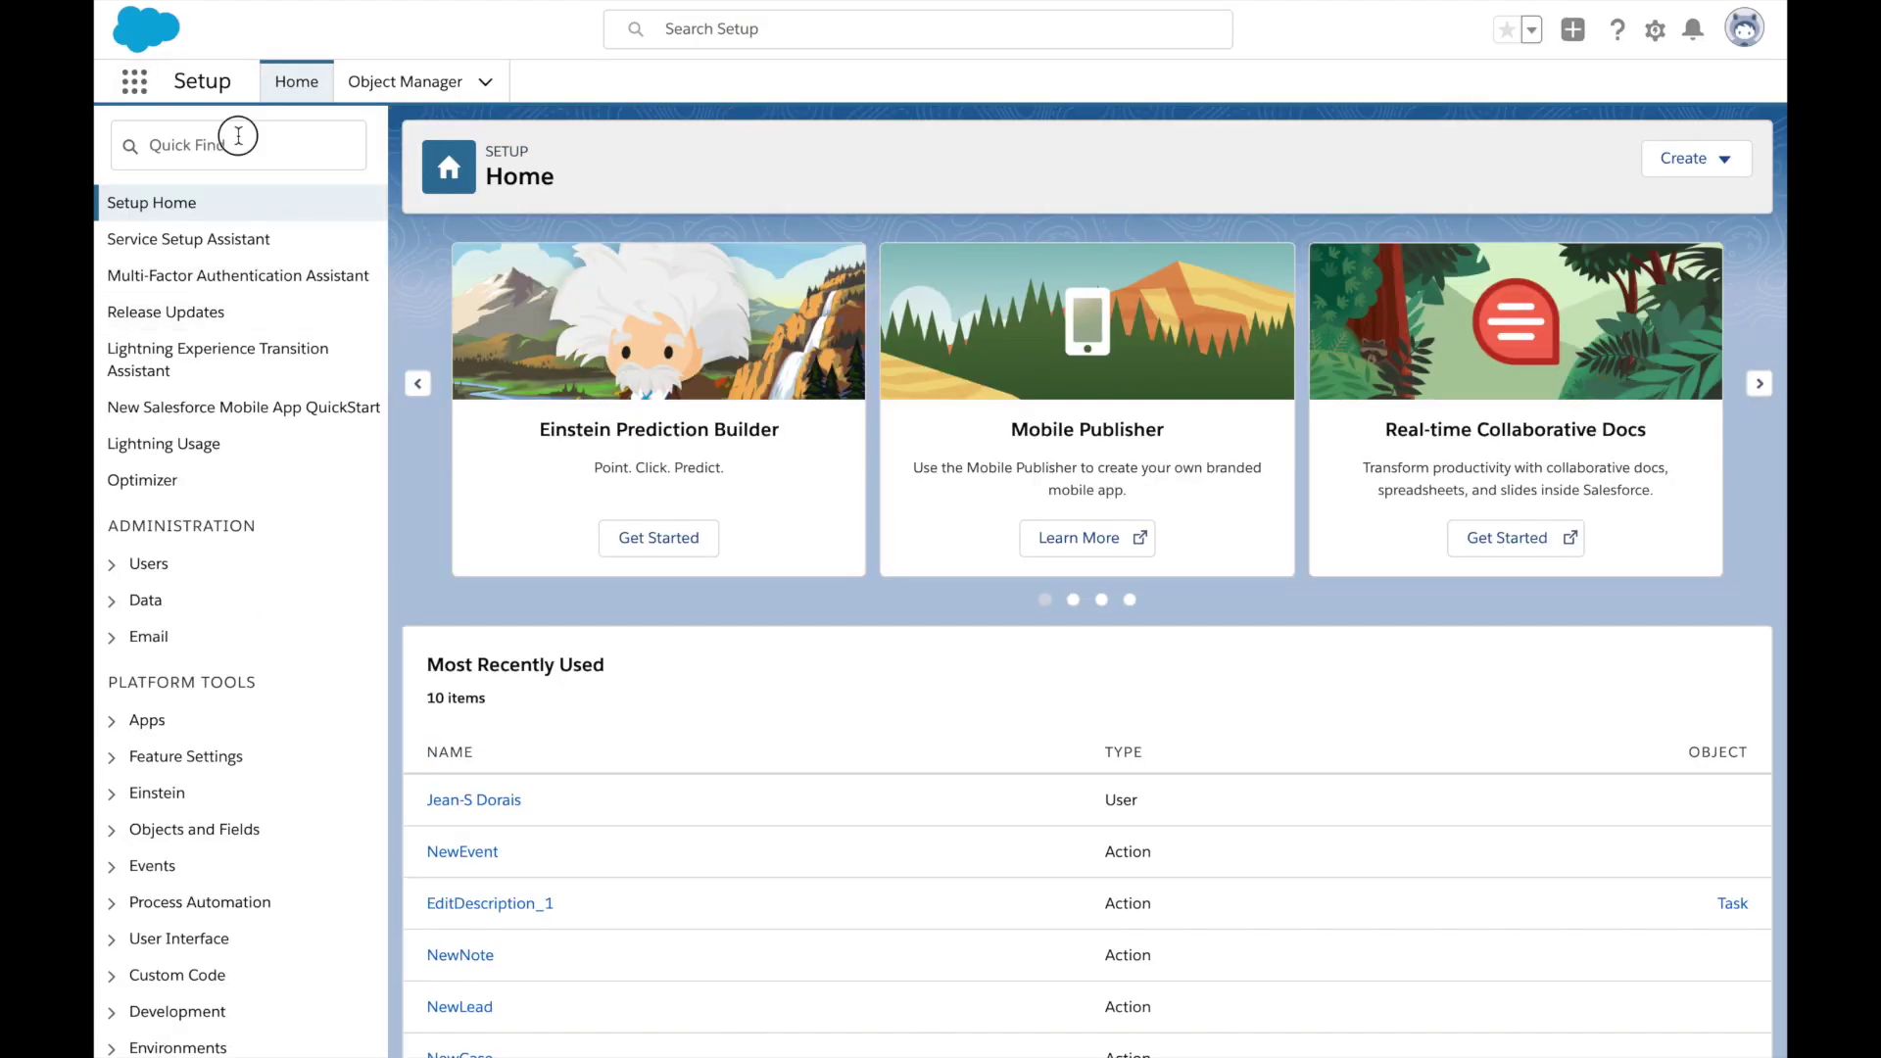
pyautogui.write('flow')
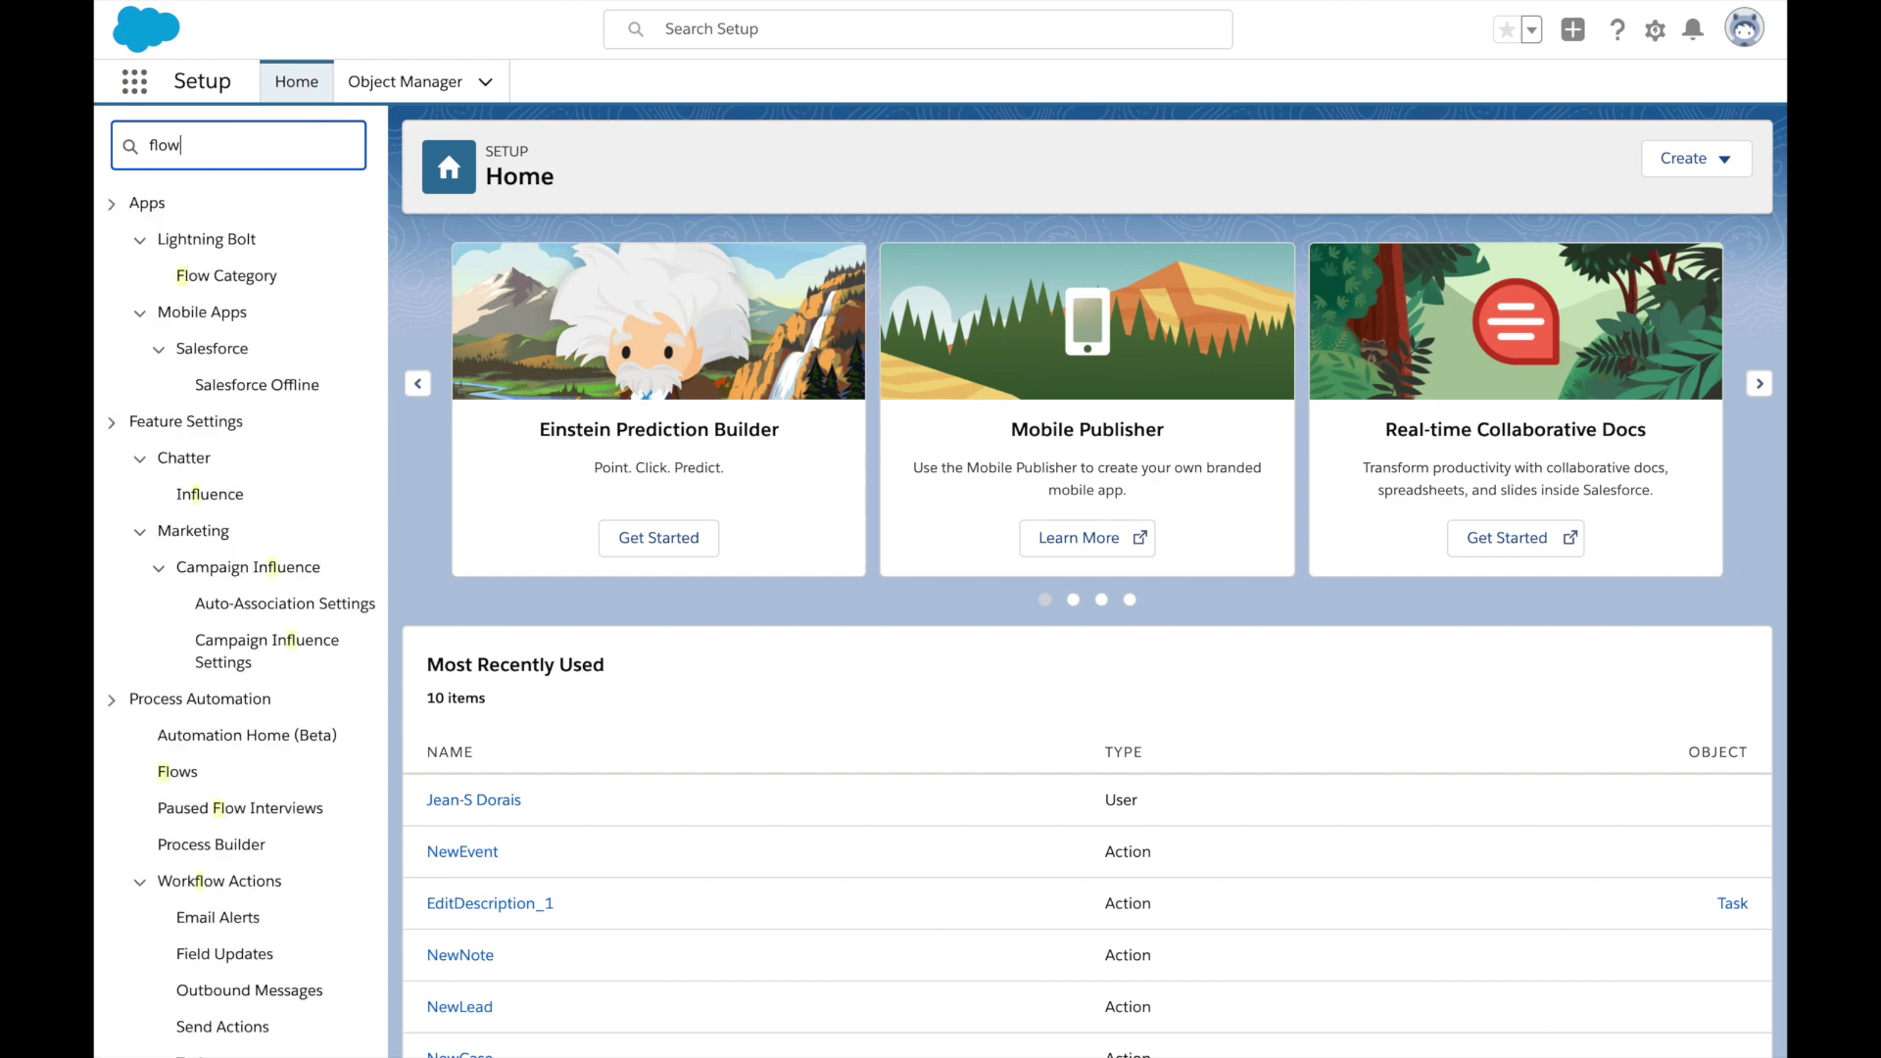
pyautogui.click(178, 385)
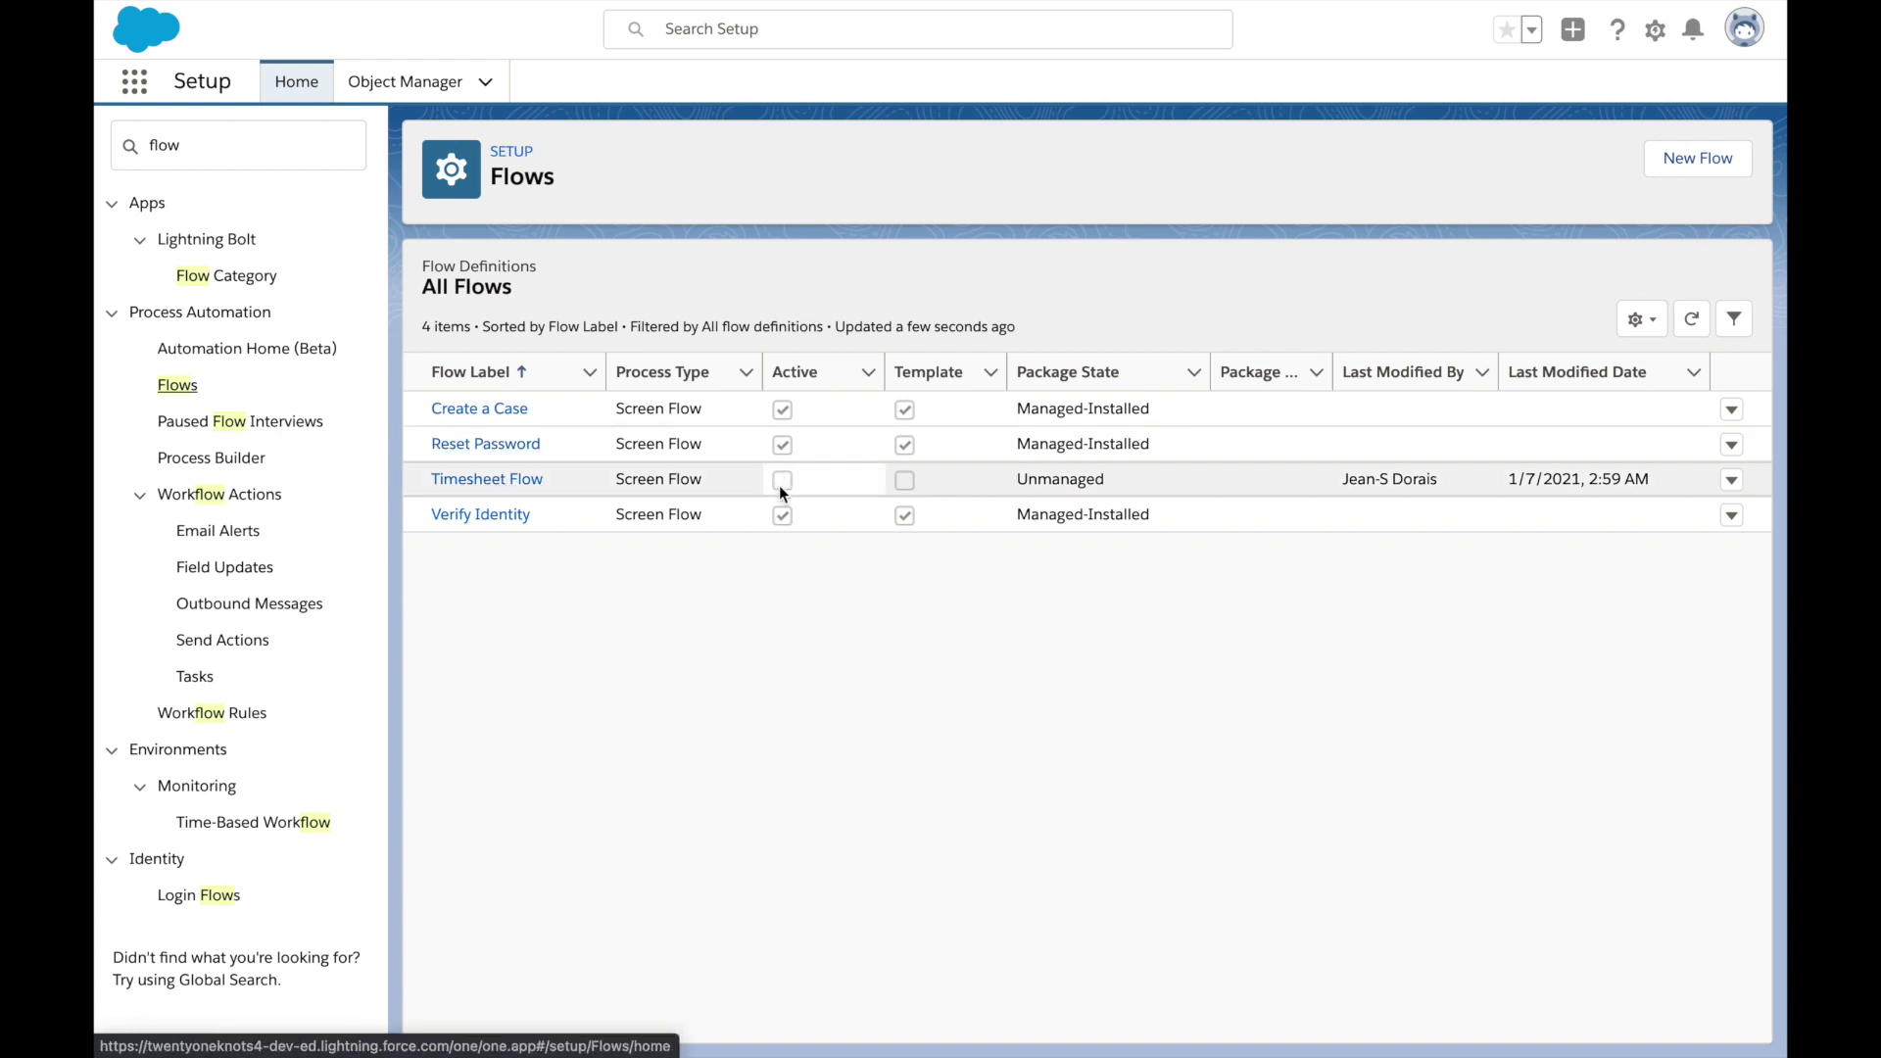
pyautogui.click(474, 479)
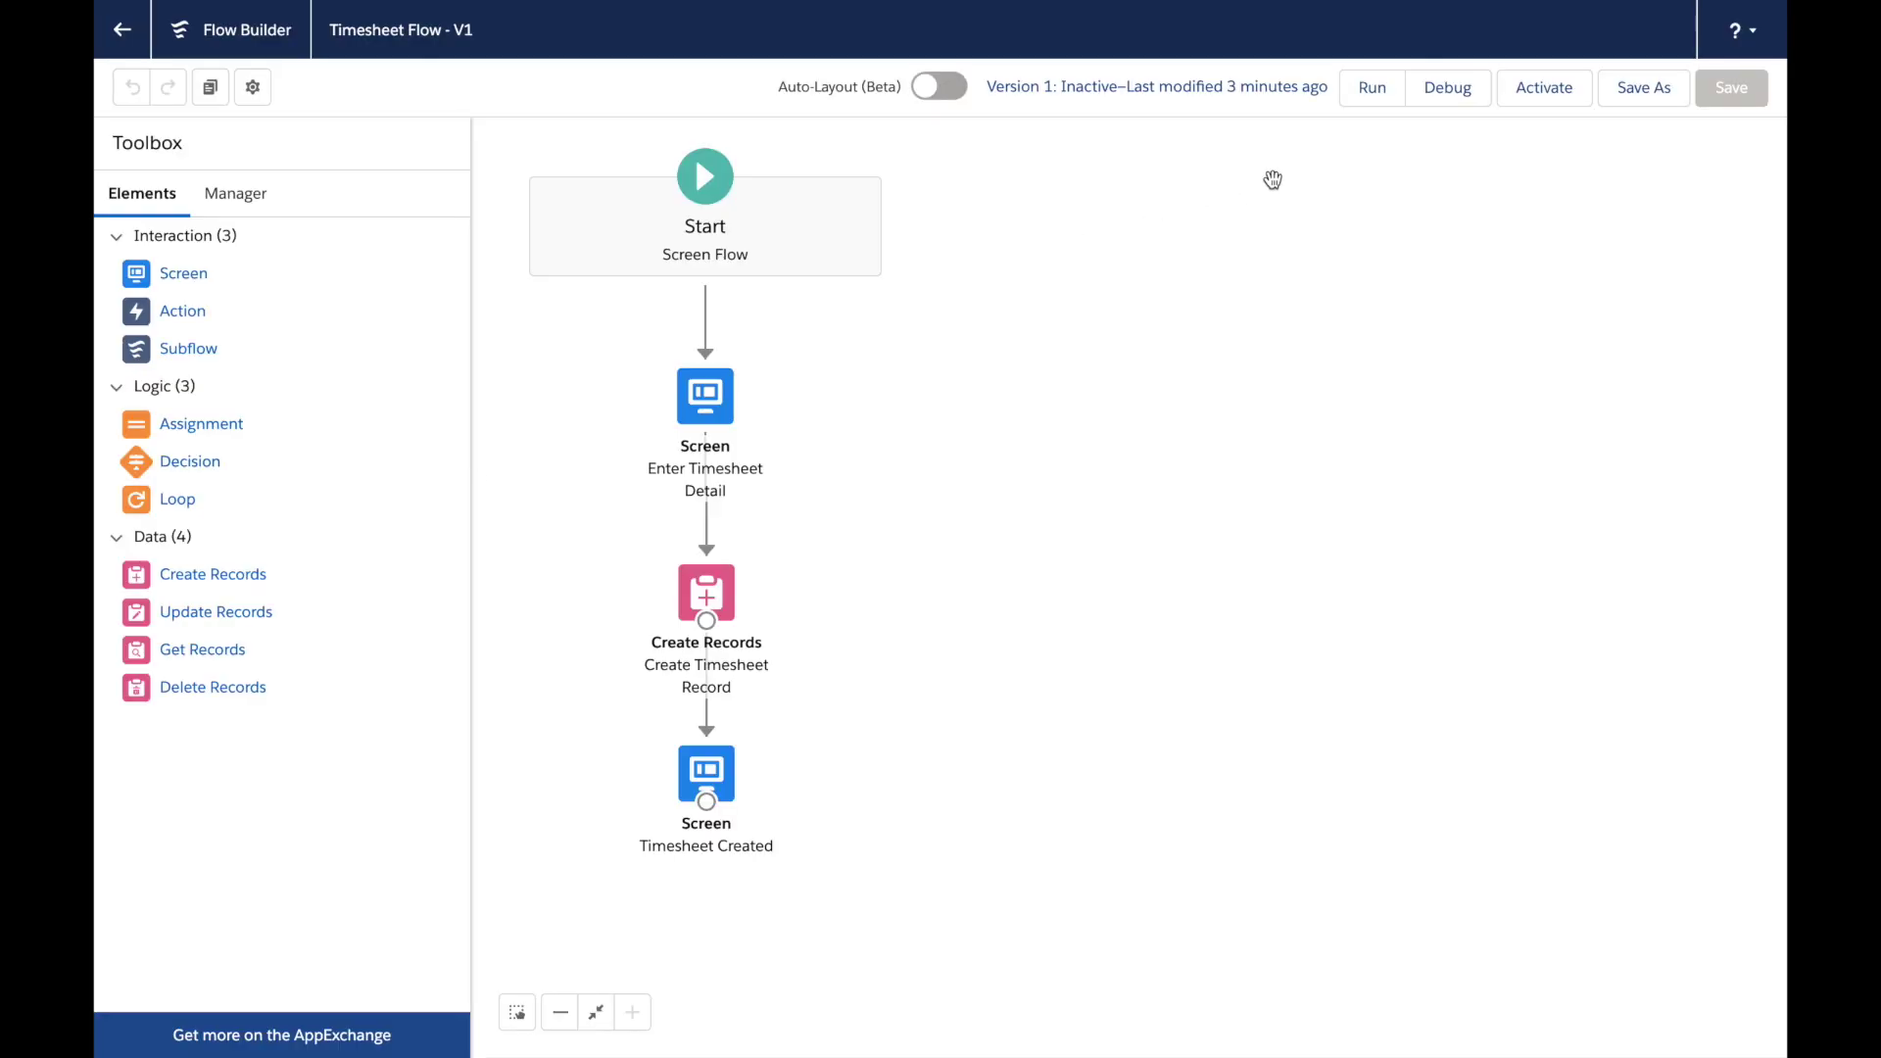
pyautogui.click(1554, 89)
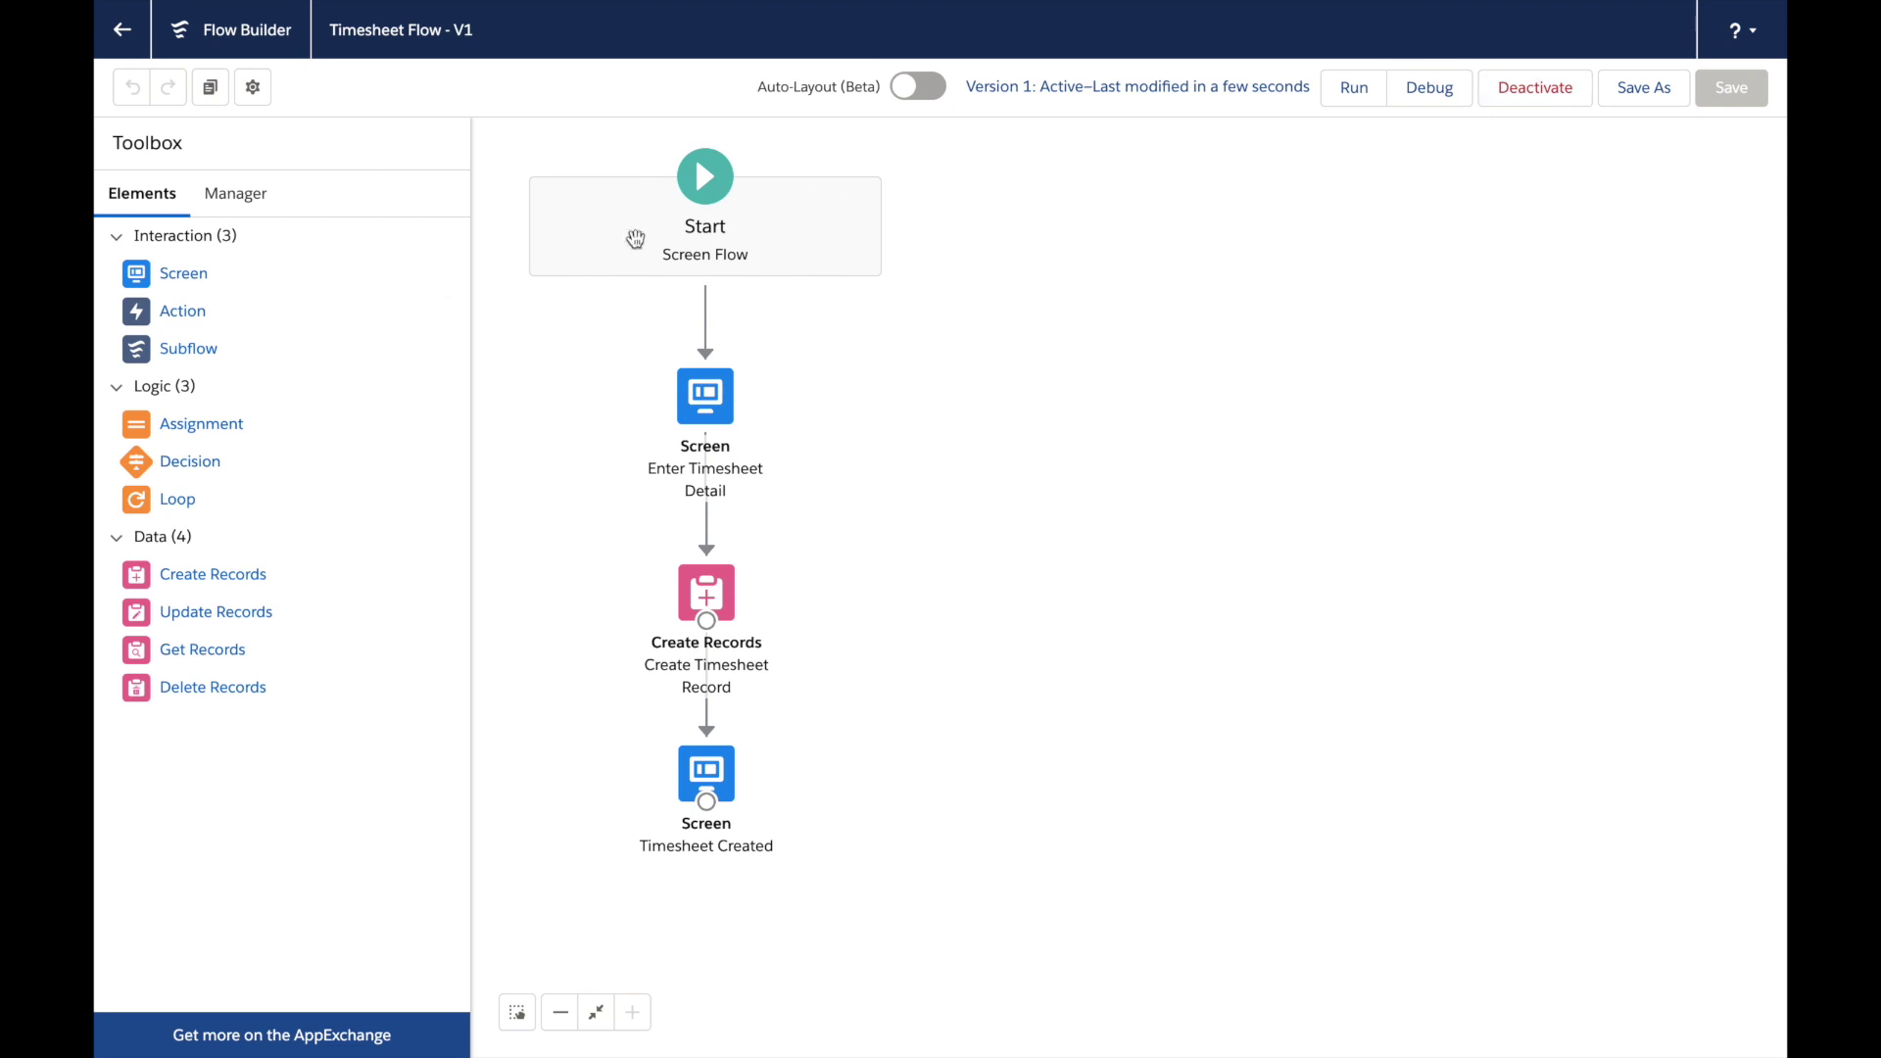
# Leave Flow Builder and open the Sales app's home page for editing in Lightning App Builder
pyautogui.click(122, 29)
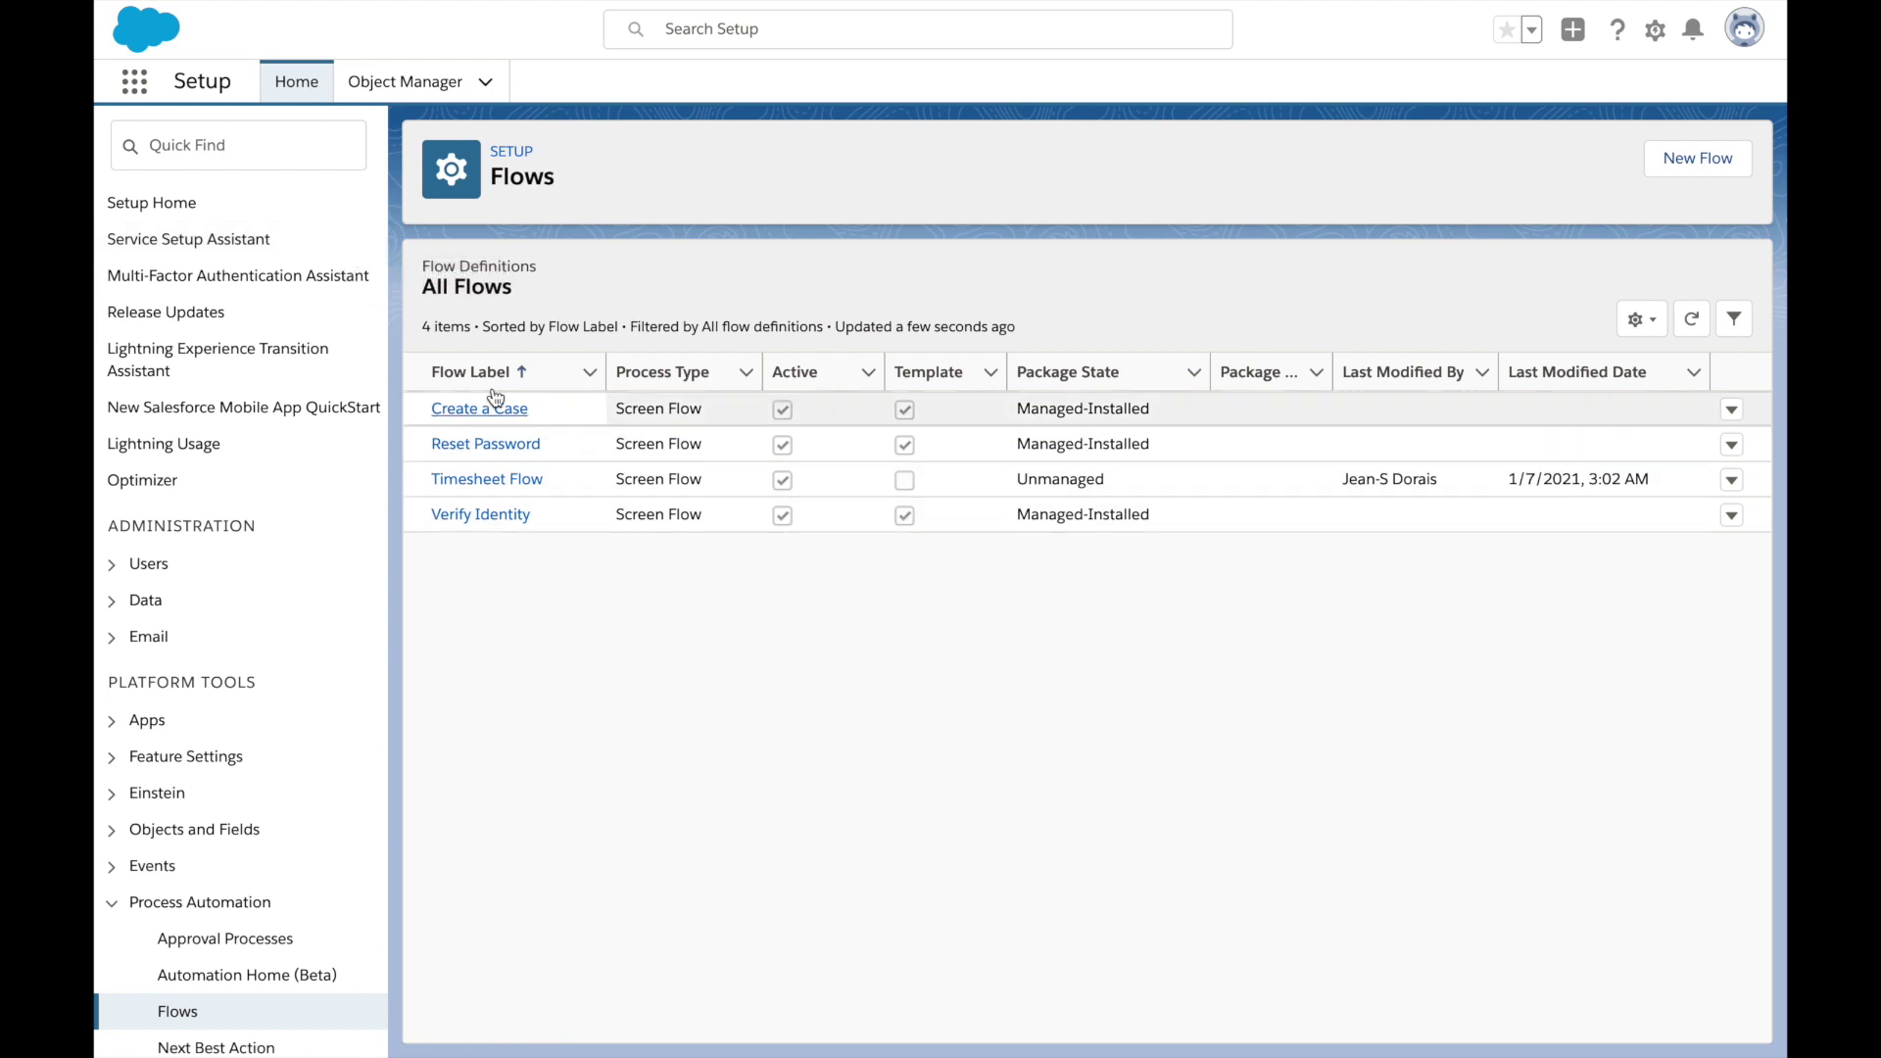
pyautogui.click(126, 86)
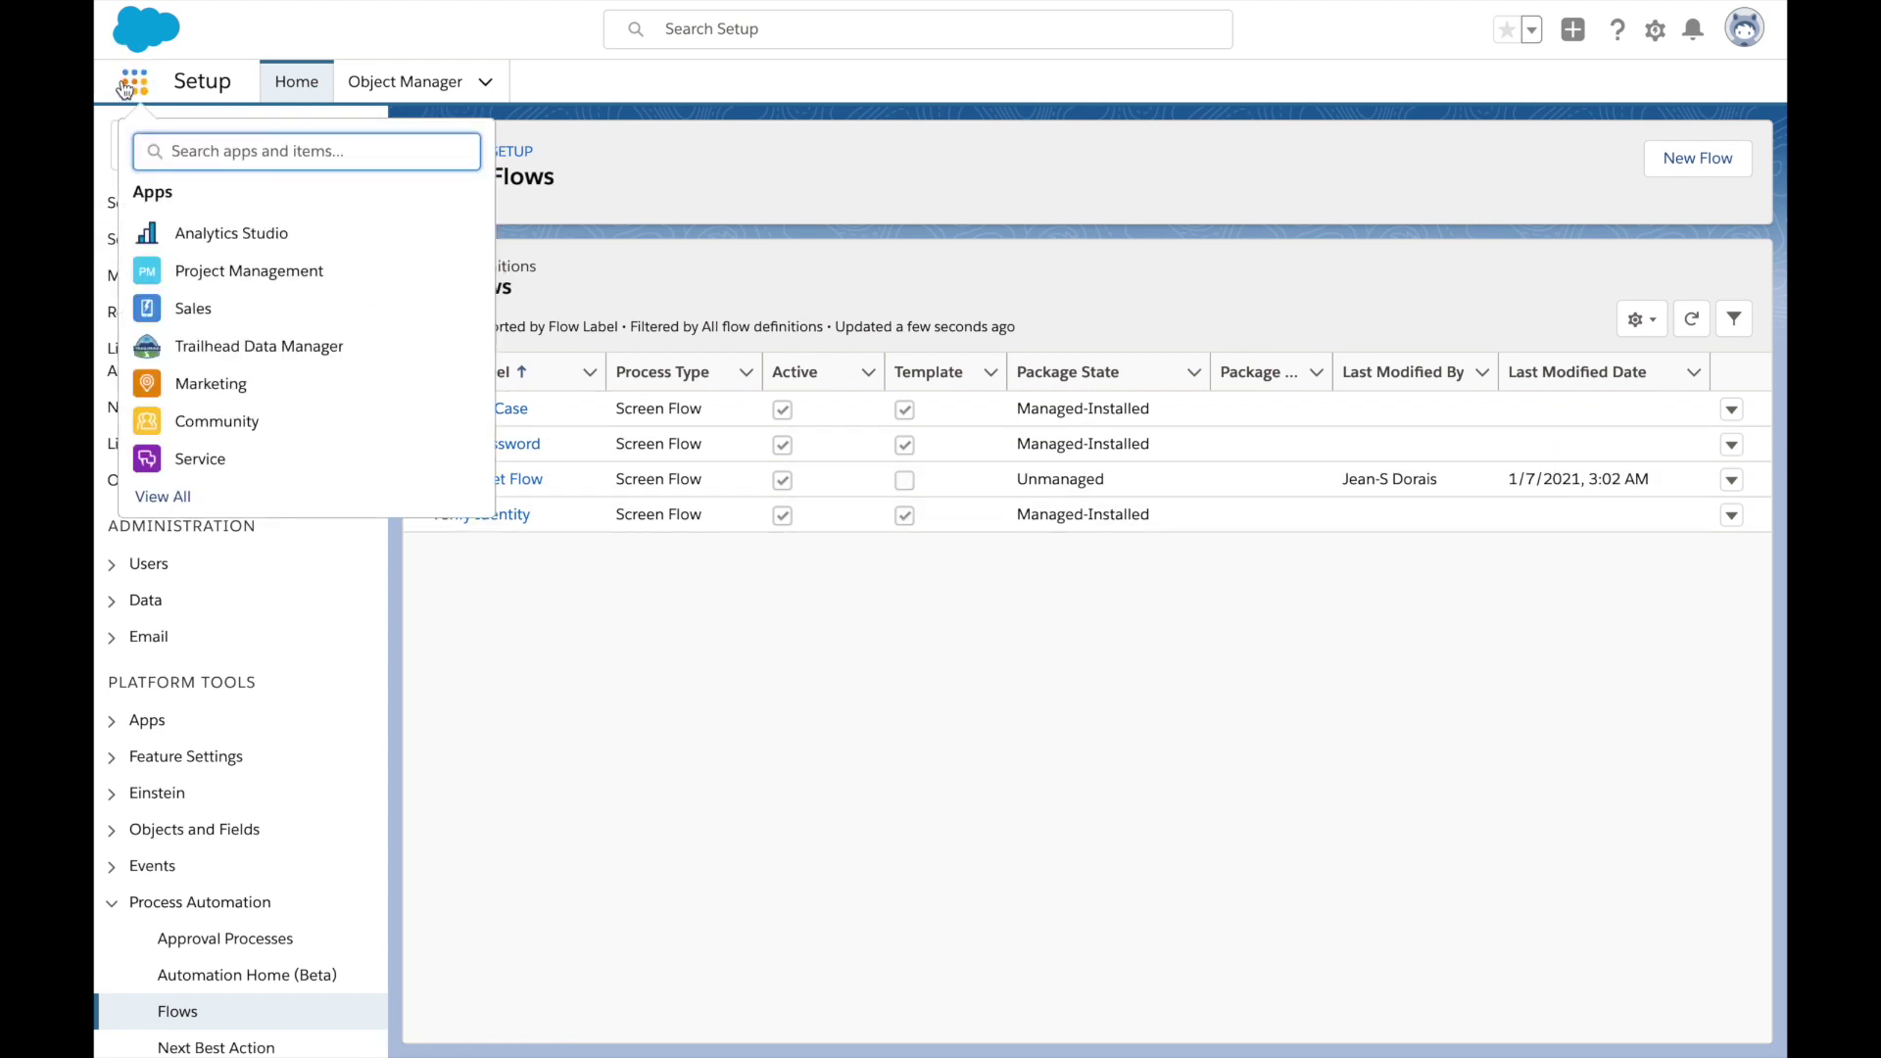
pyautogui.click(199, 310)
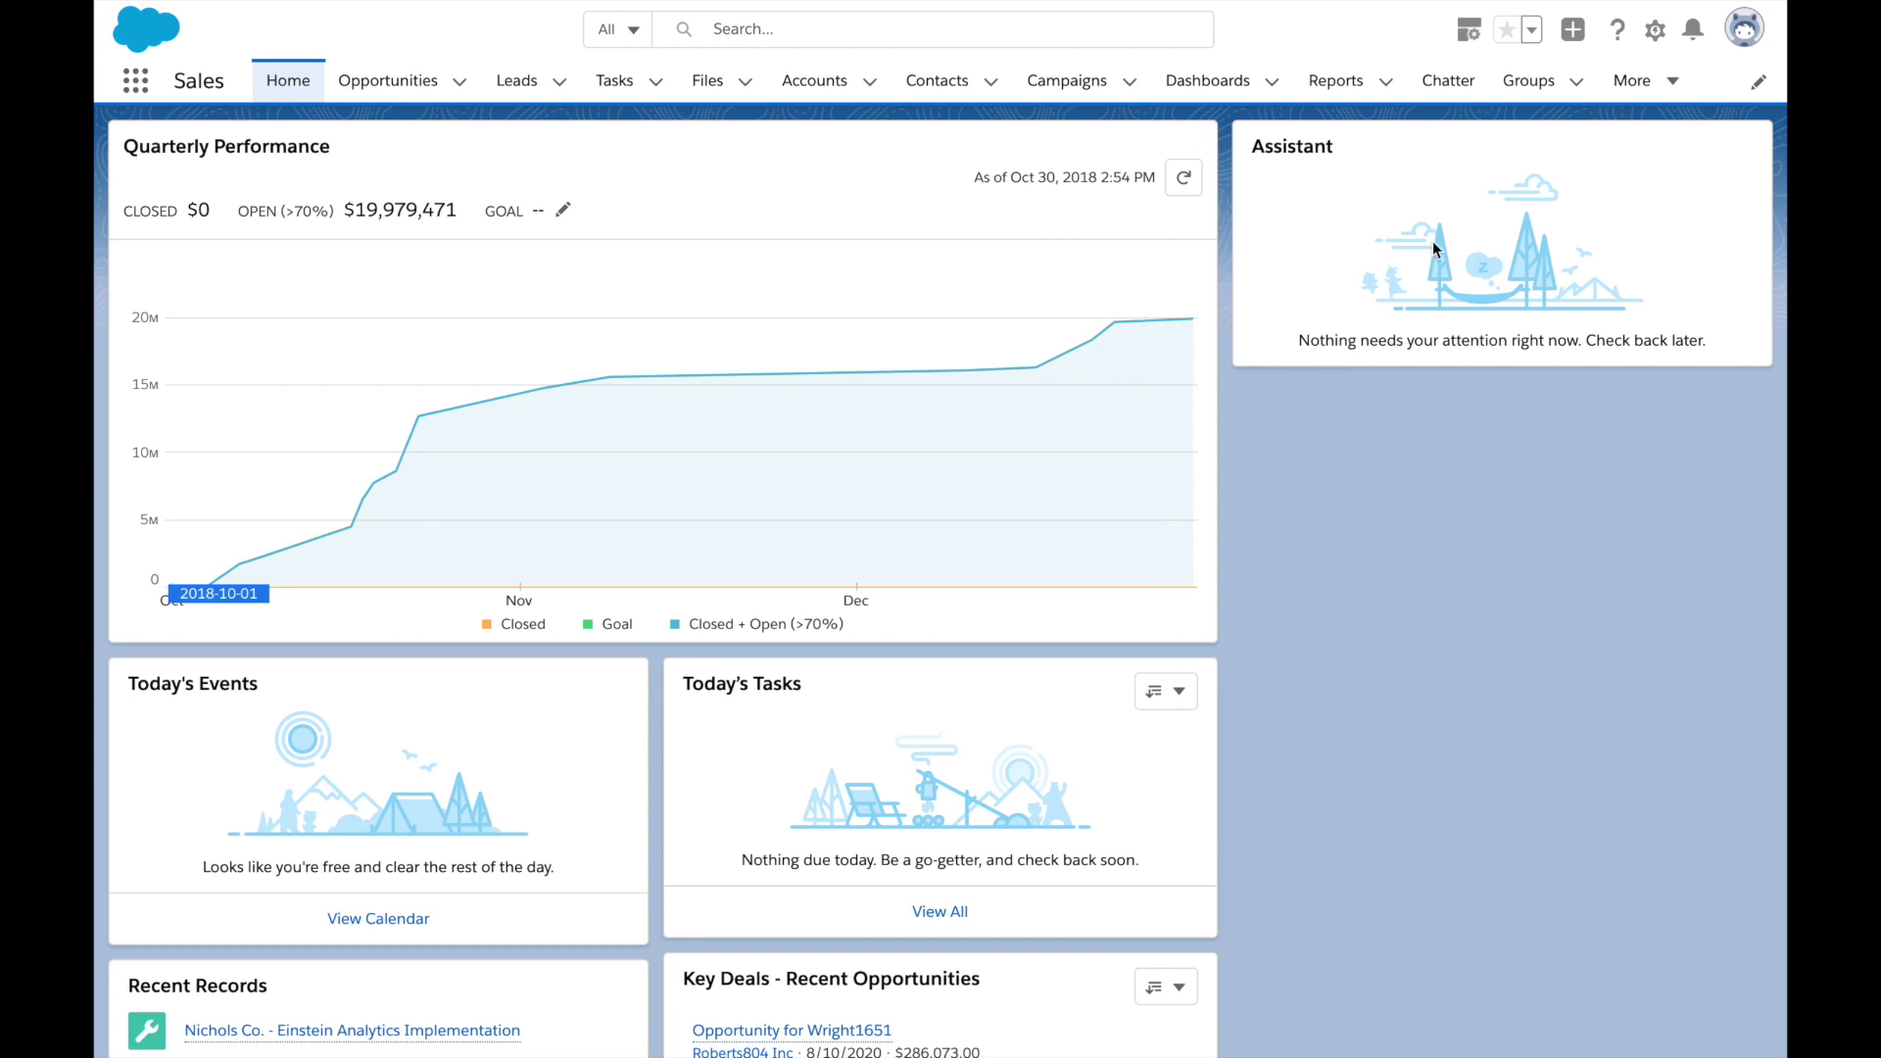
pyautogui.click(1656, 32)
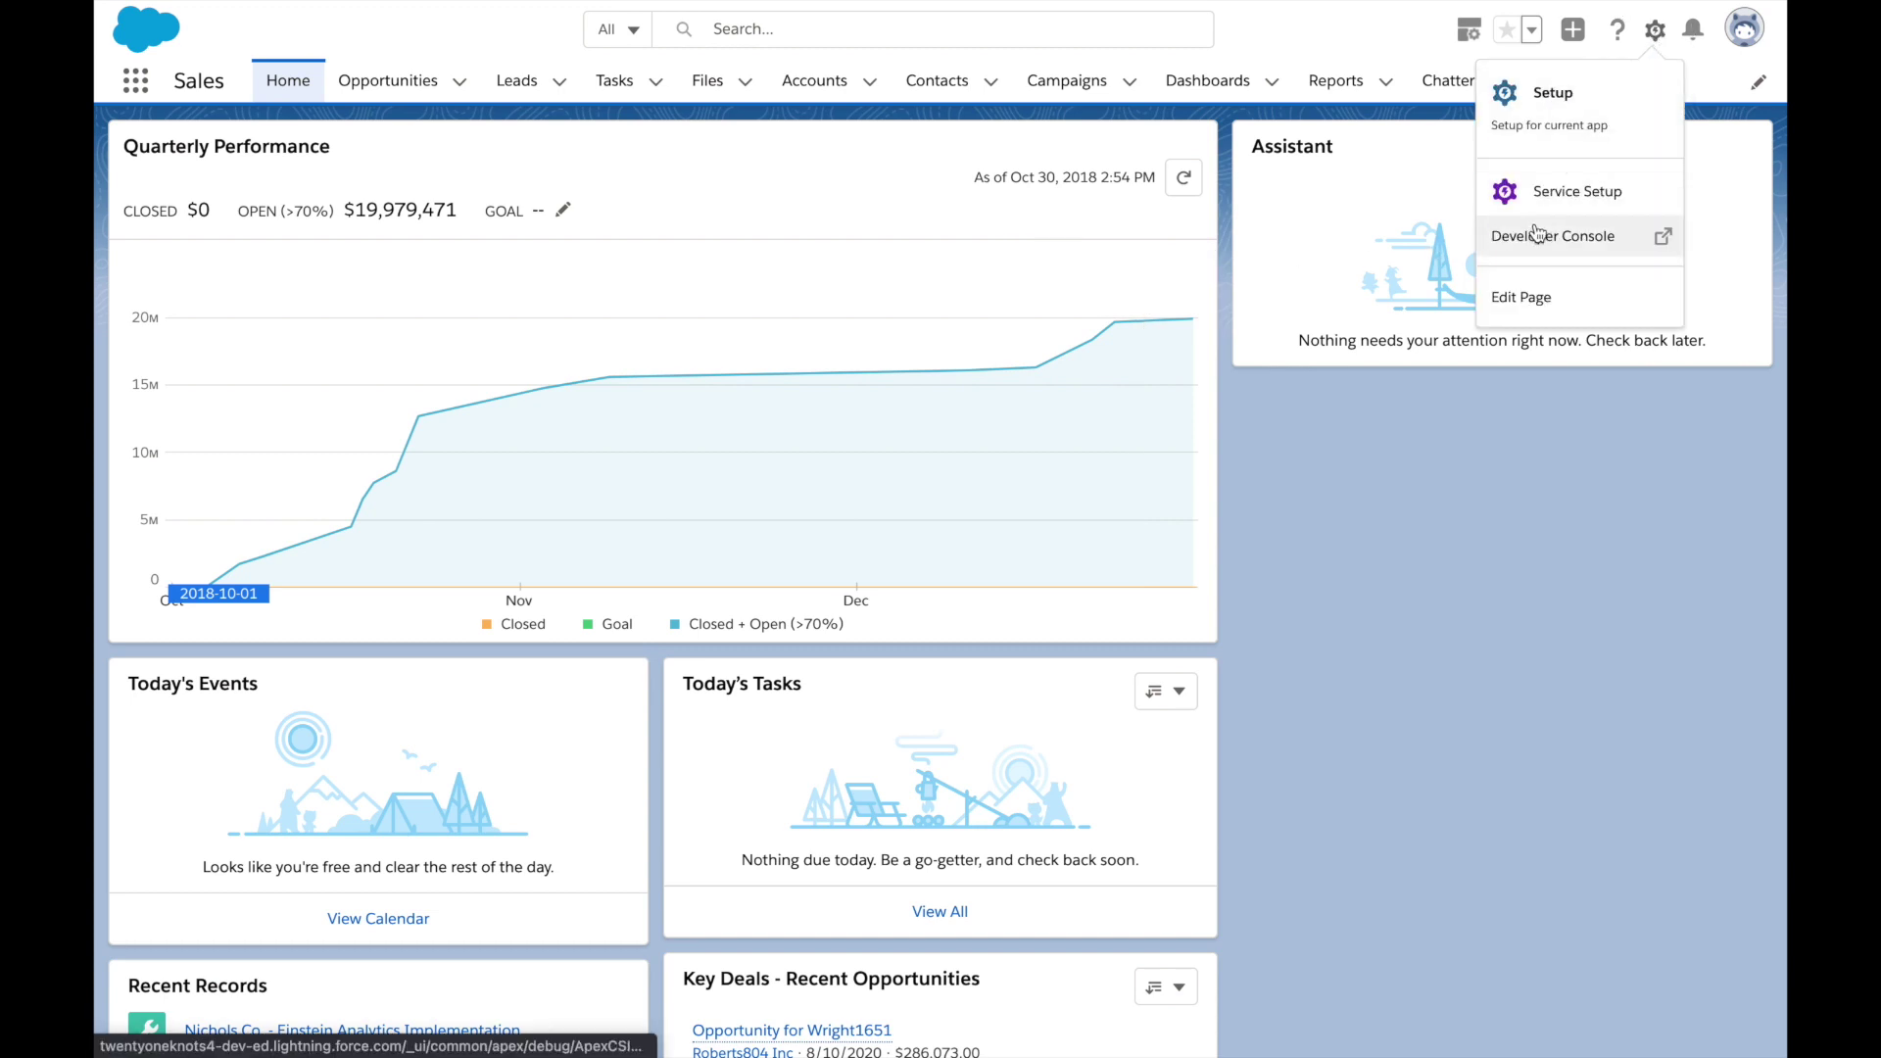
pyautogui.click(1531, 300)
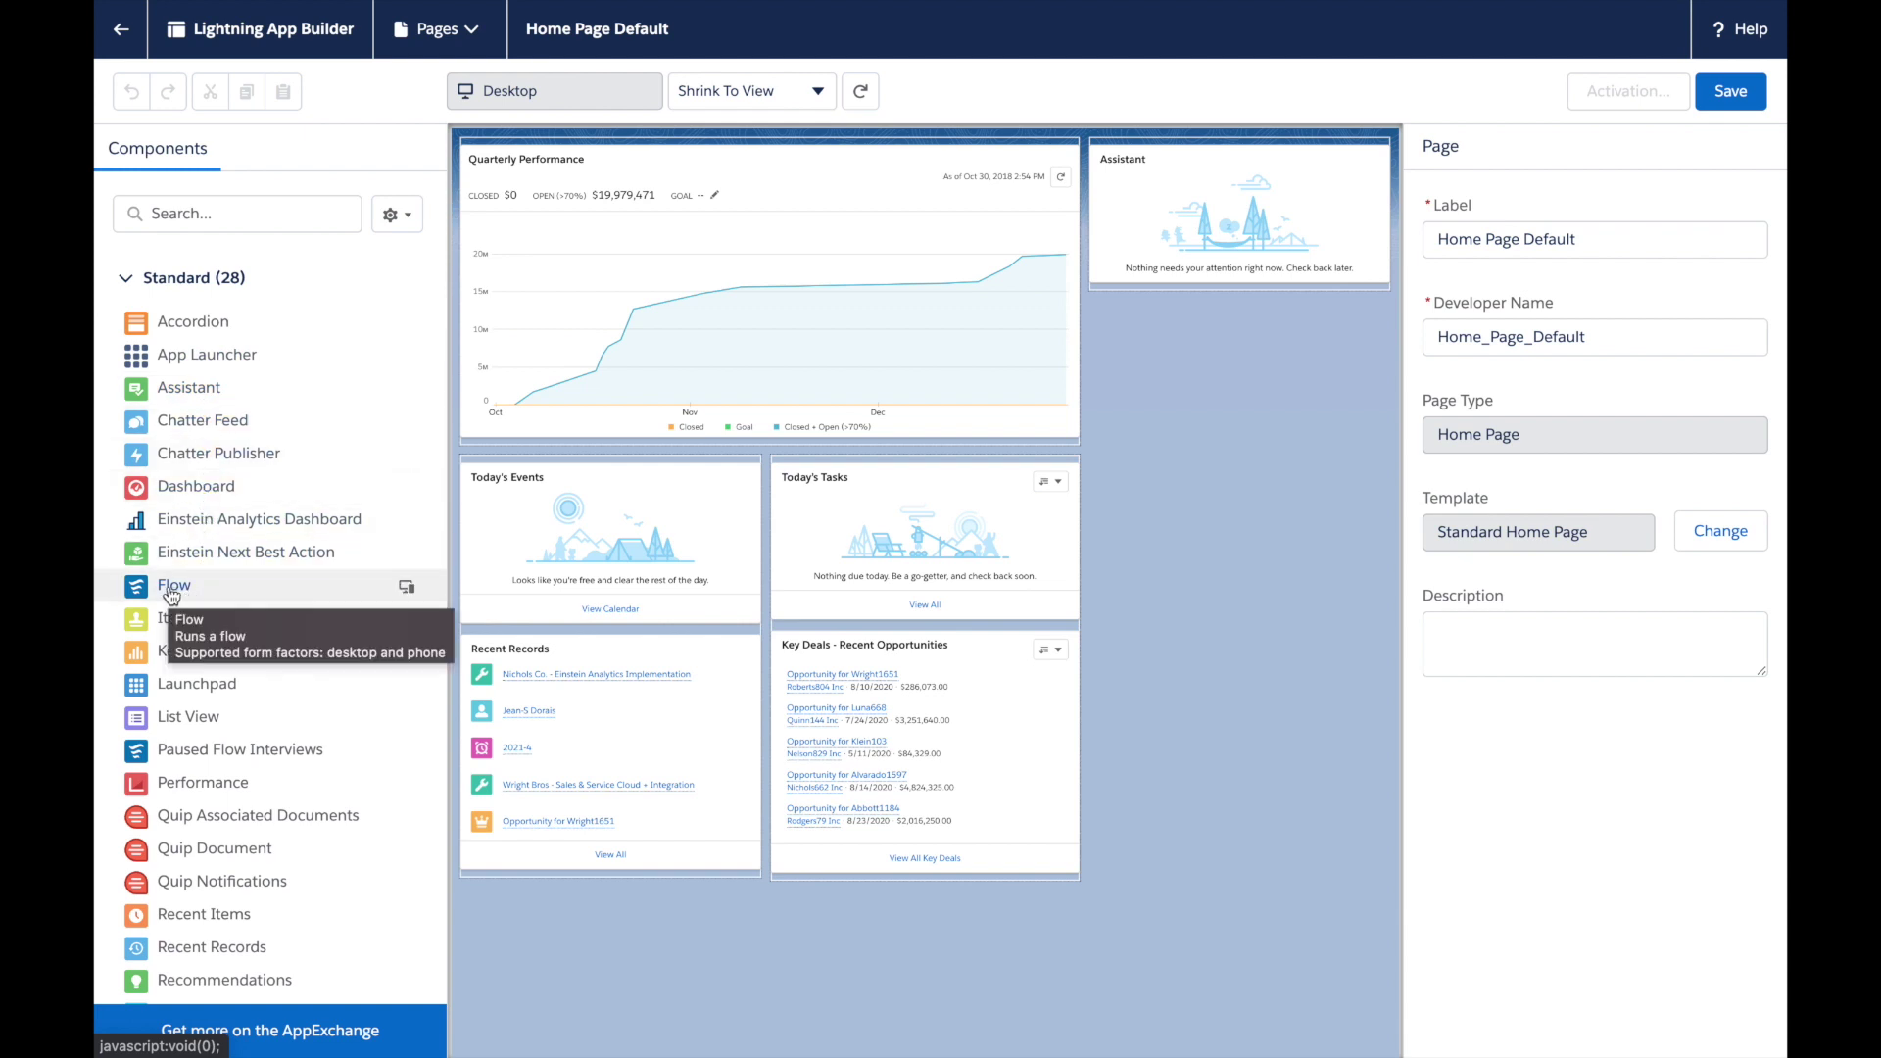
# Add a Flow component above the Assistant on the home page, set it to Timesheet Flow and save the page
pyautogui.moveTo(172, 594); pyautogui.dragTo(1153, 149)
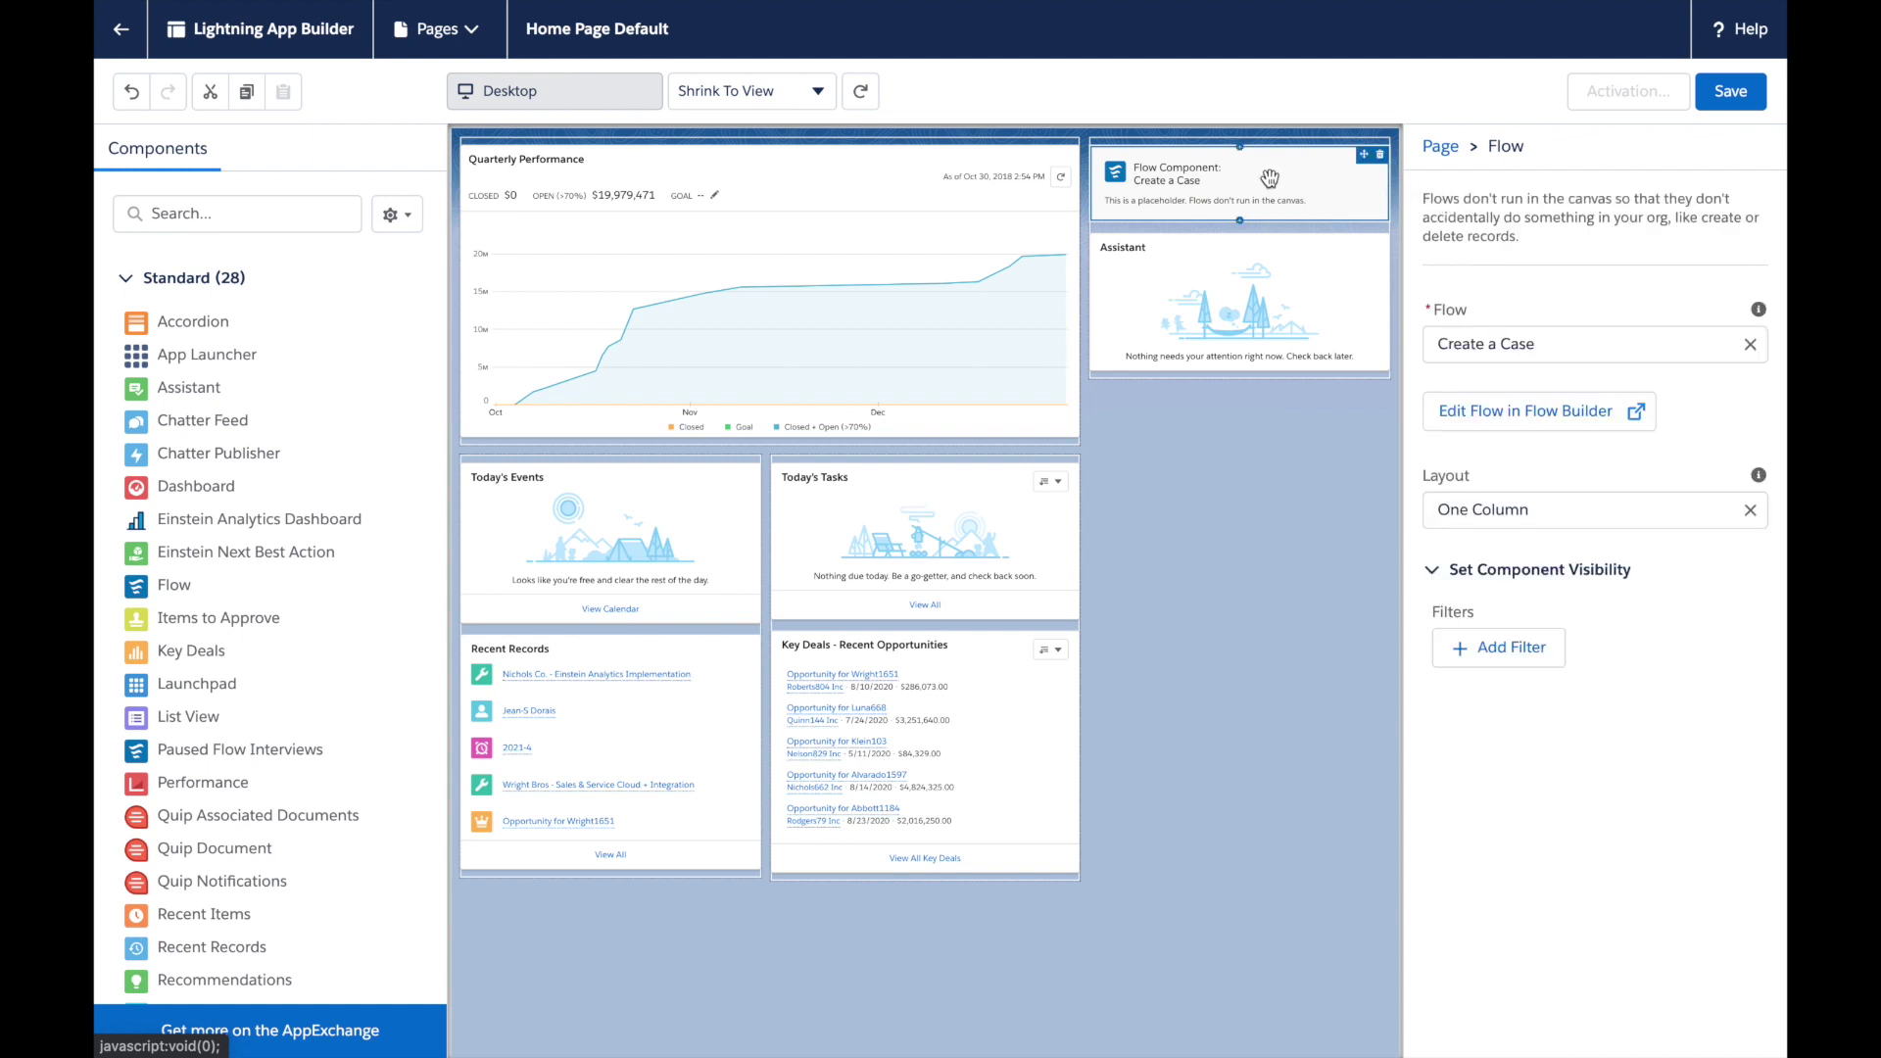
pyautogui.click(1544, 345)
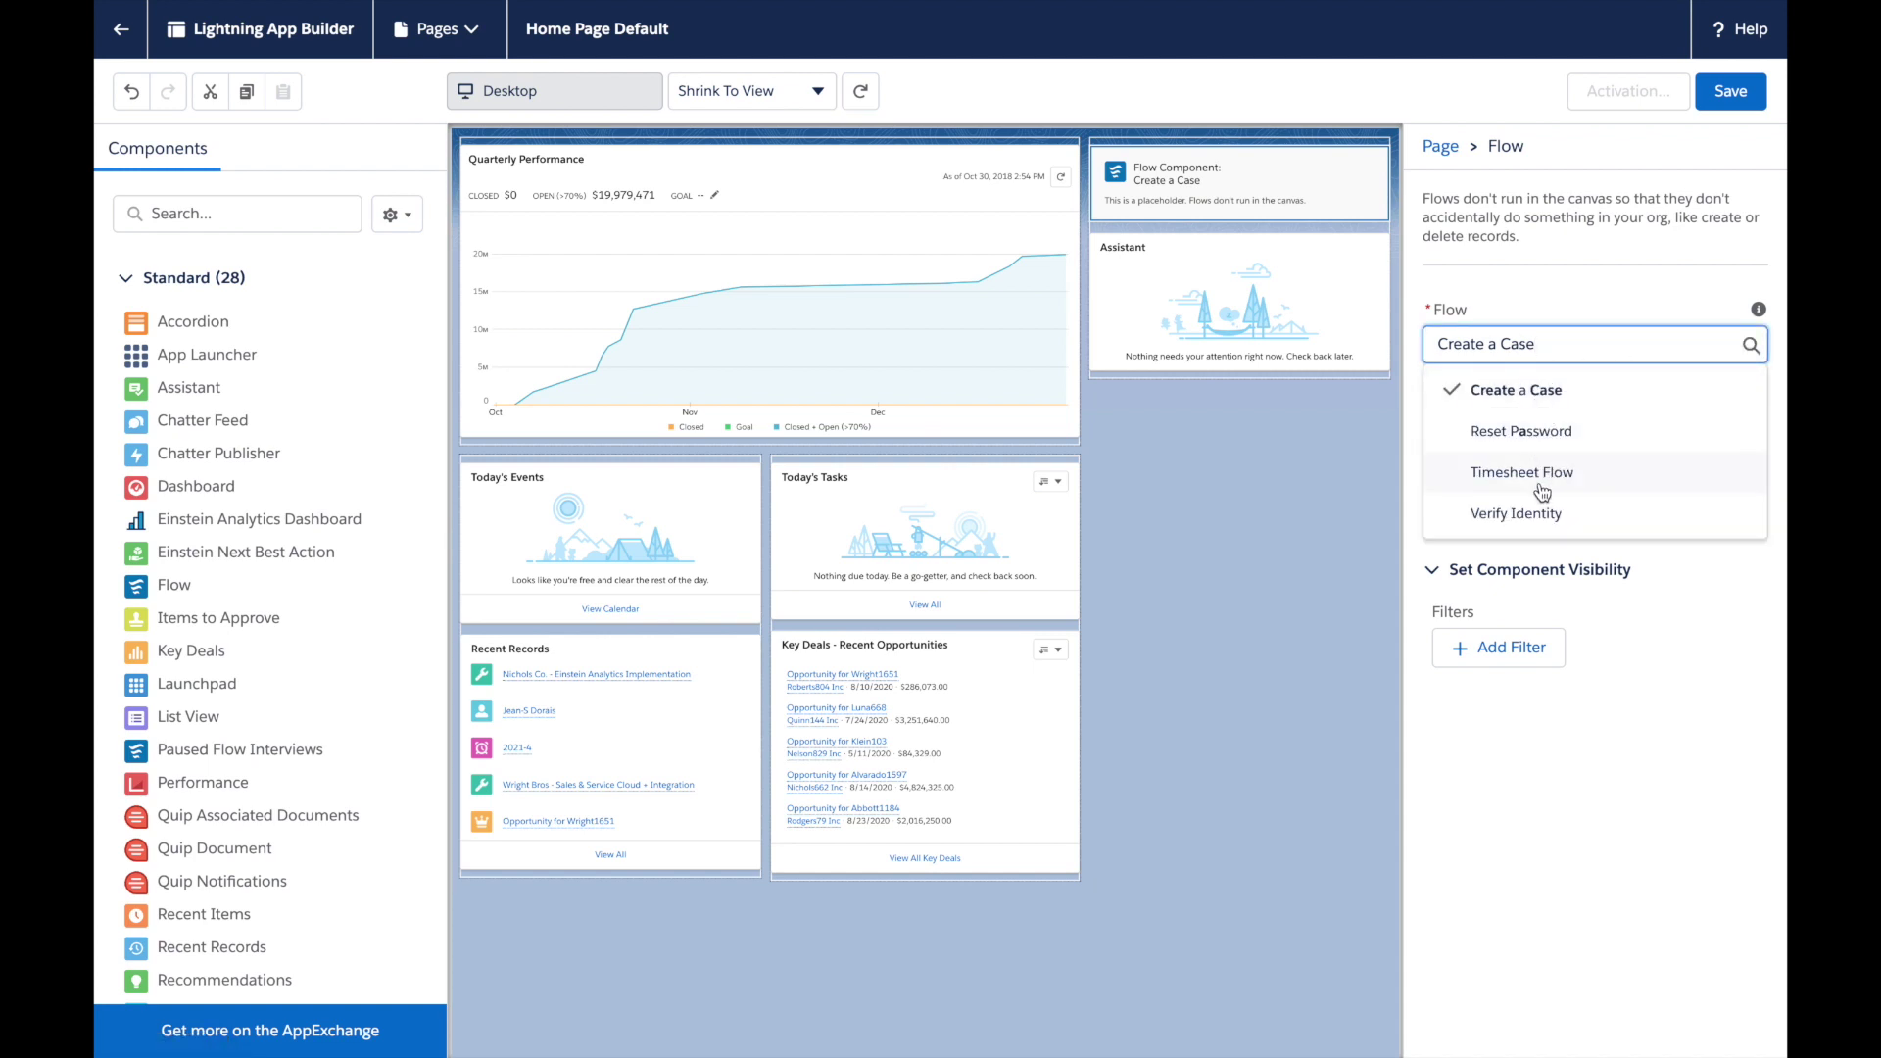
pyautogui.click(1552, 474)
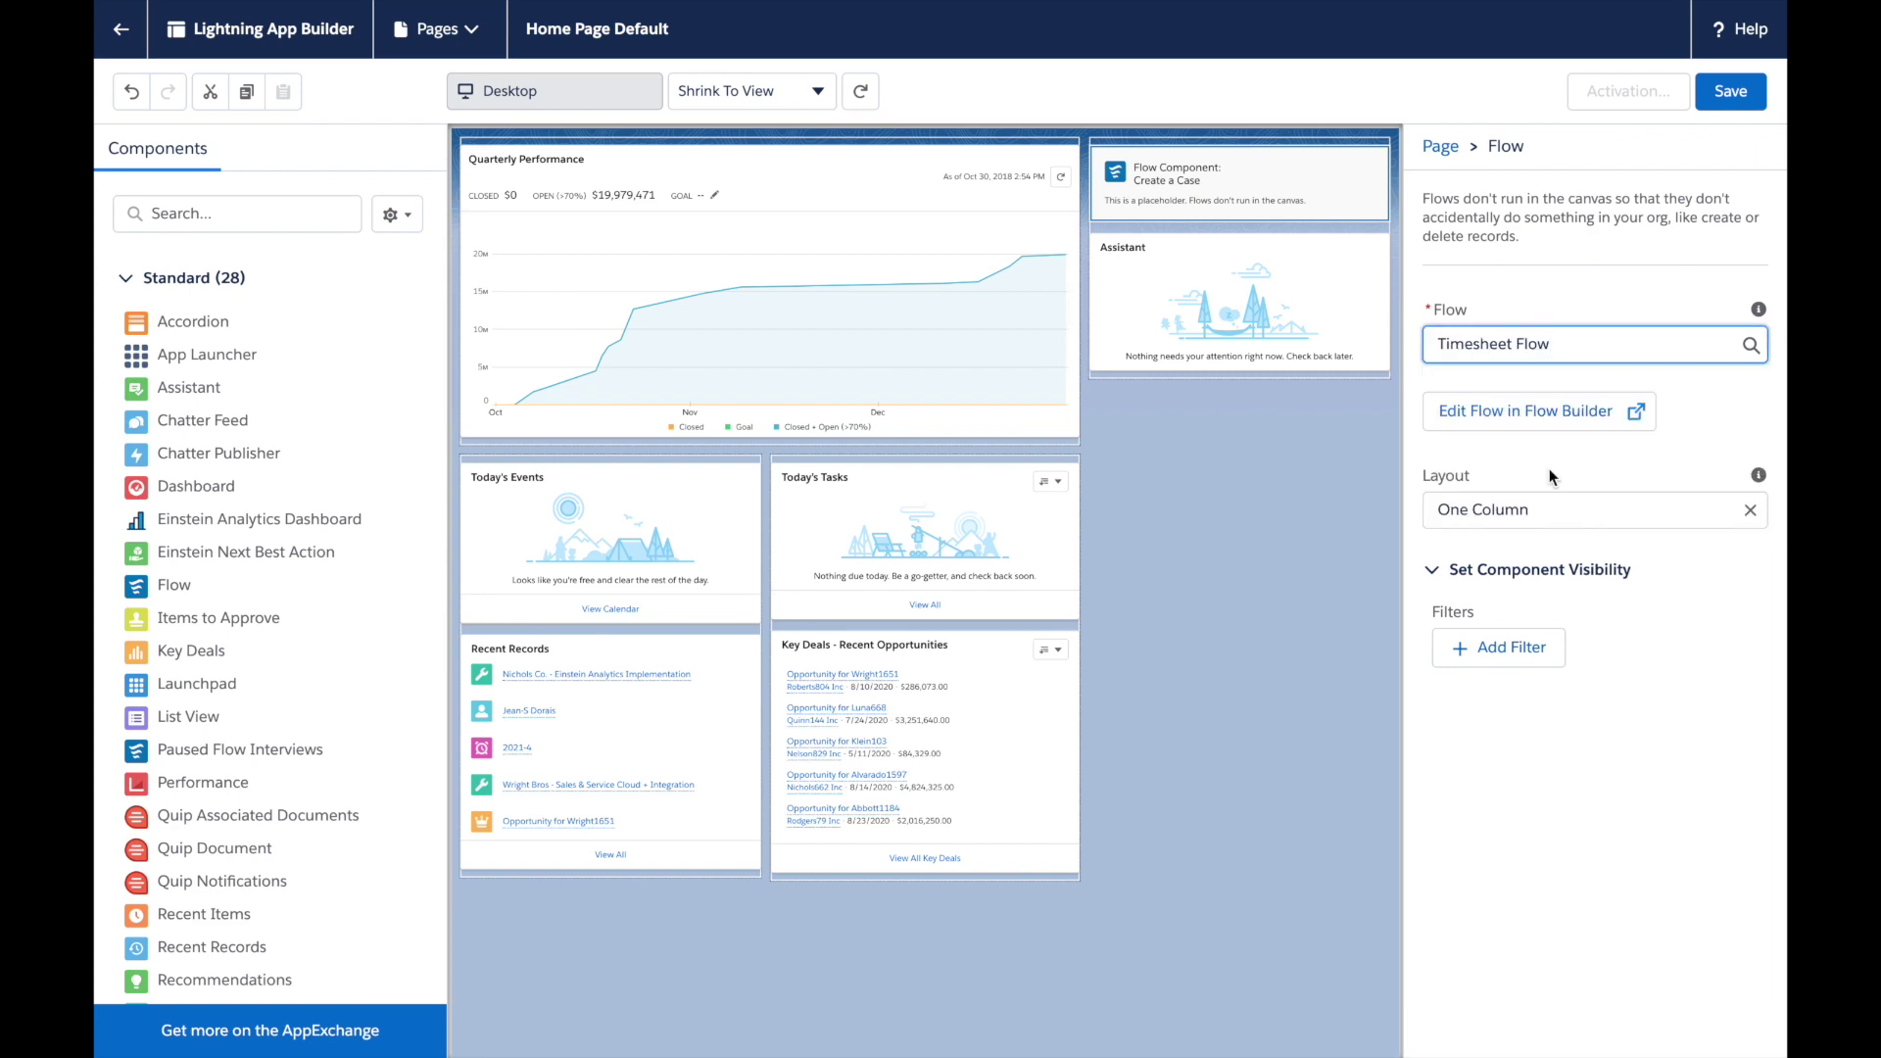
pyautogui.click(1727, 92)
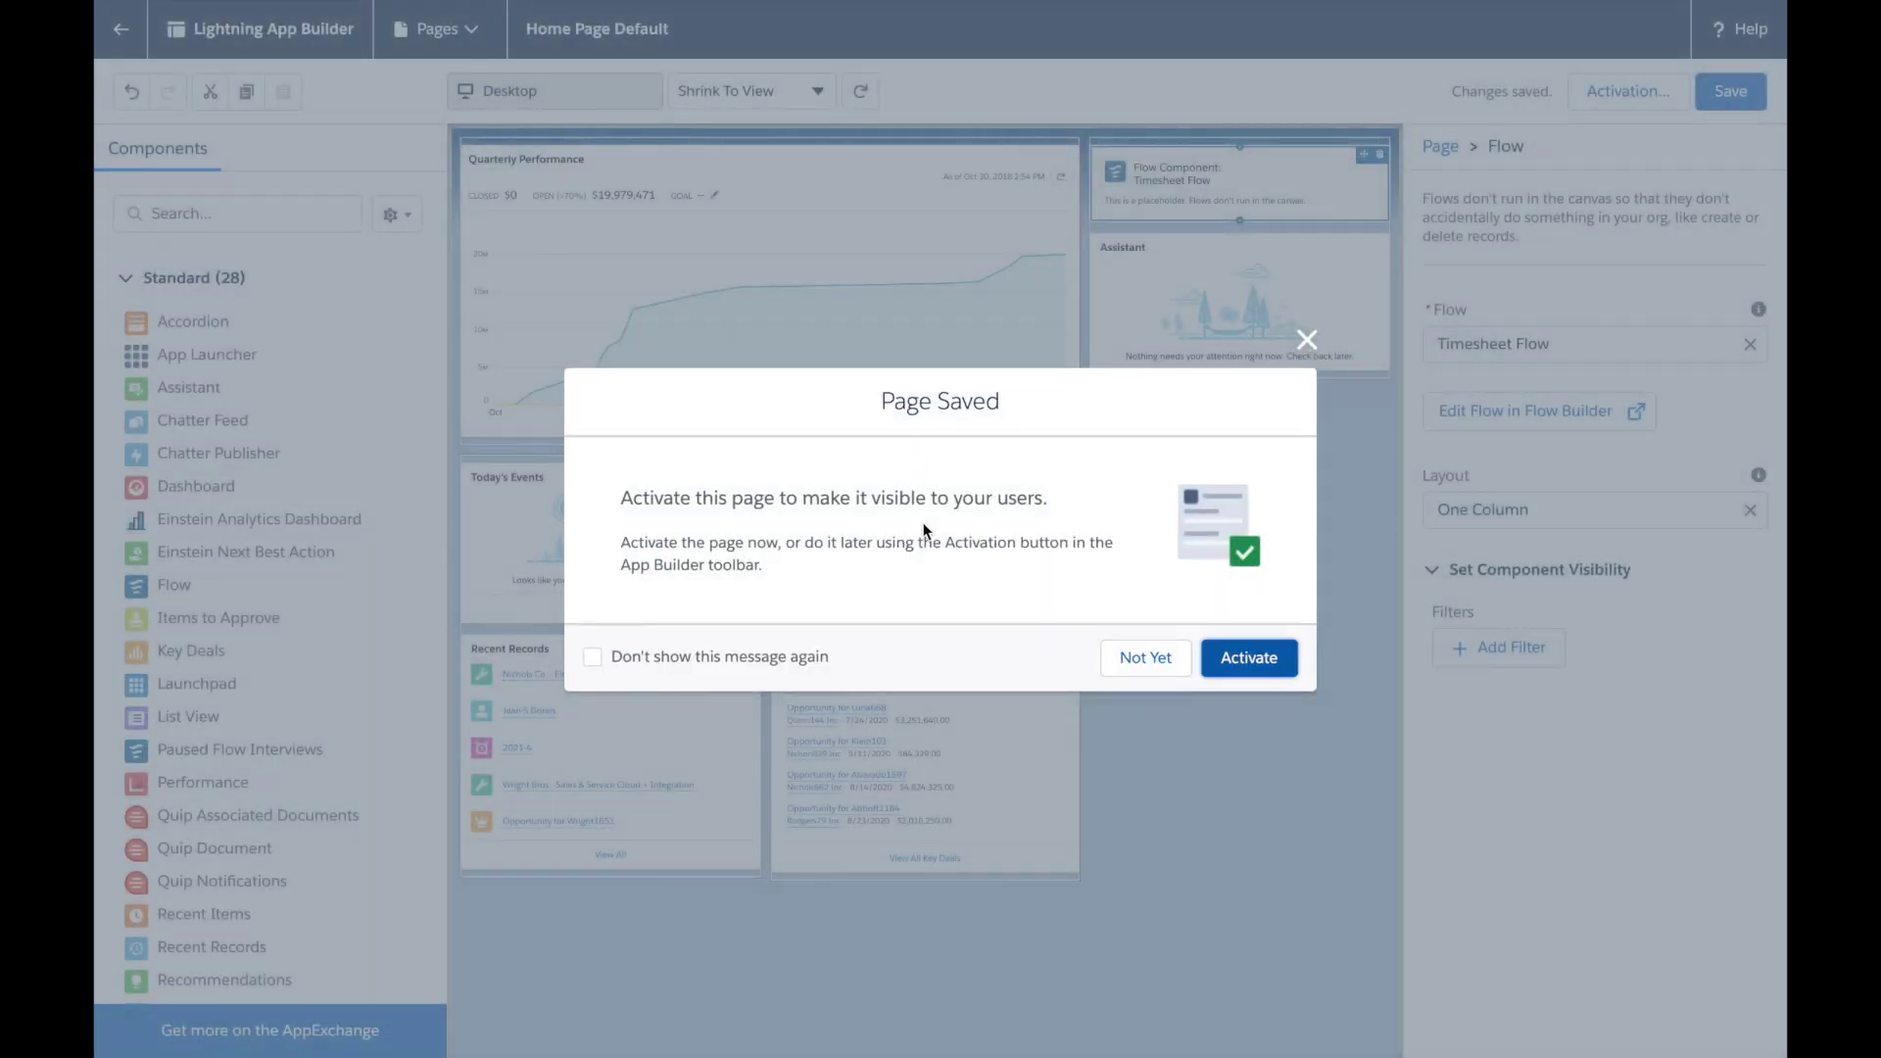
# Activate Home Page Default as the org default home page and save the page
pyautogui.click(1267, 657)
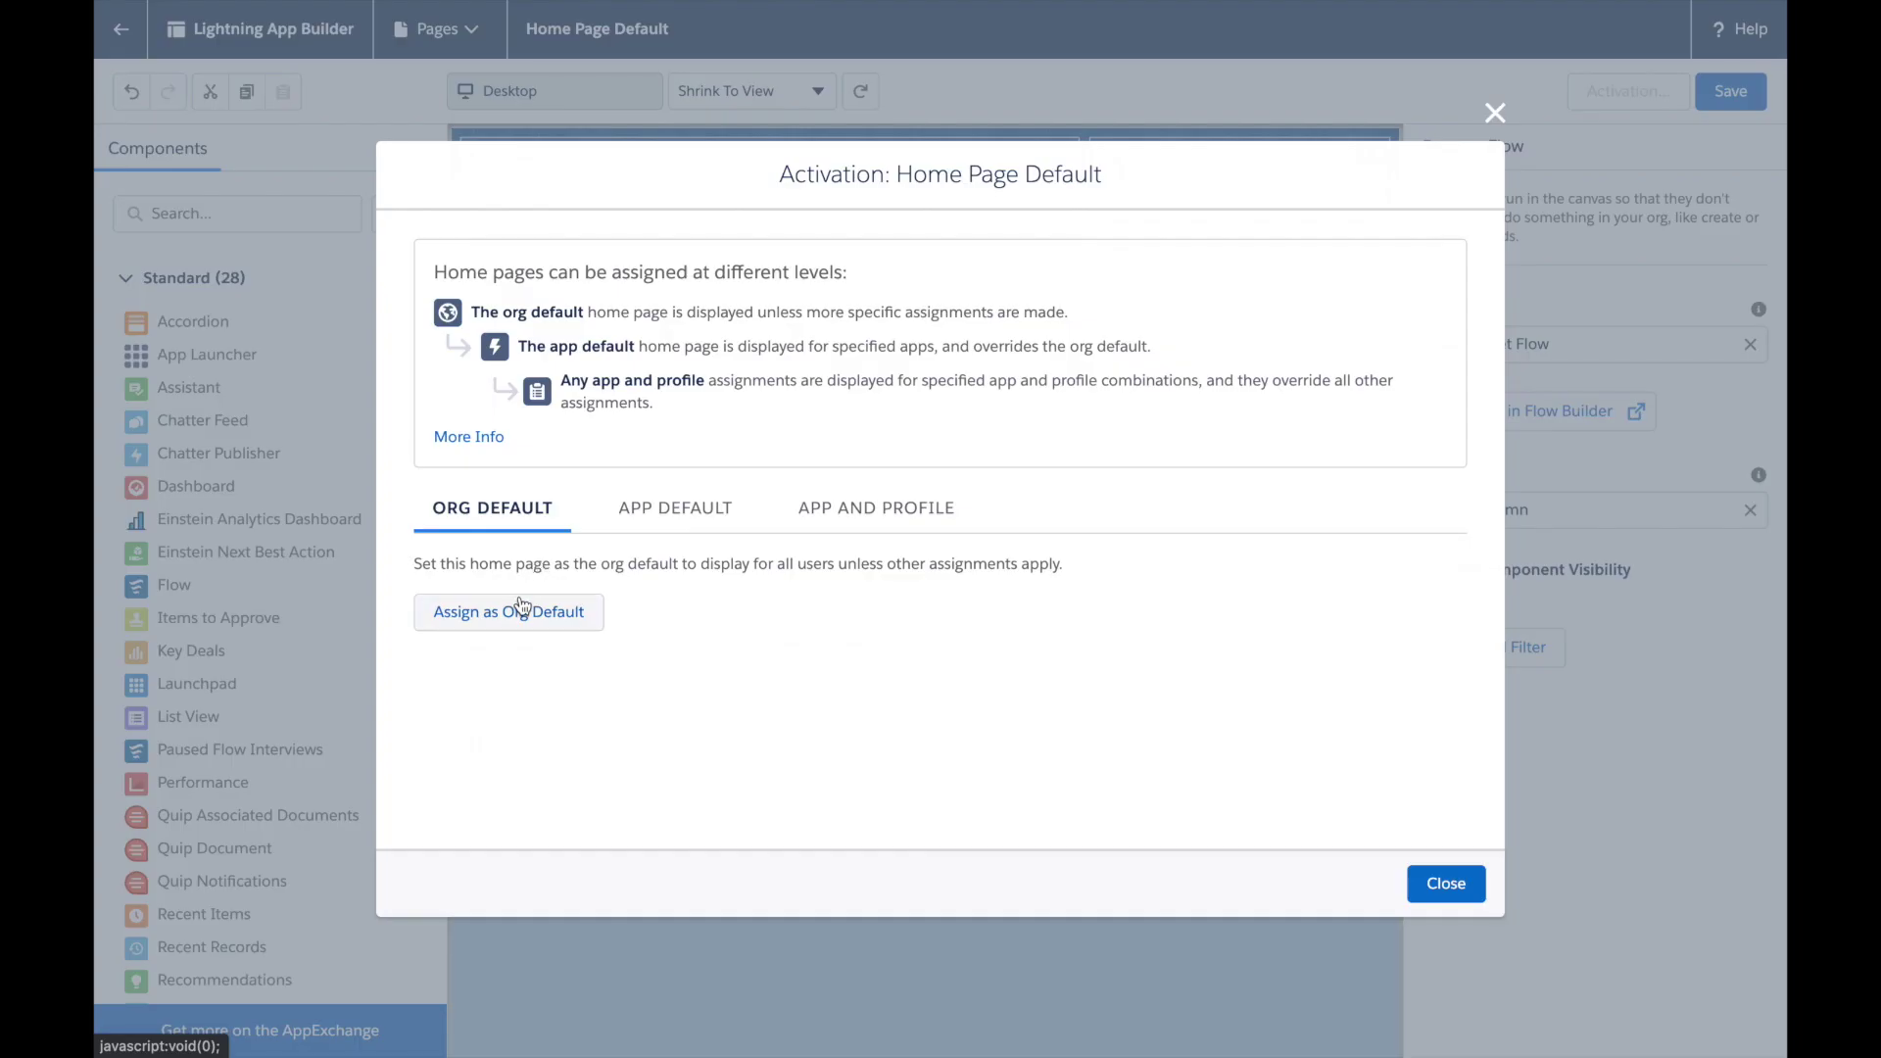
pyautogui.click(521, 610)
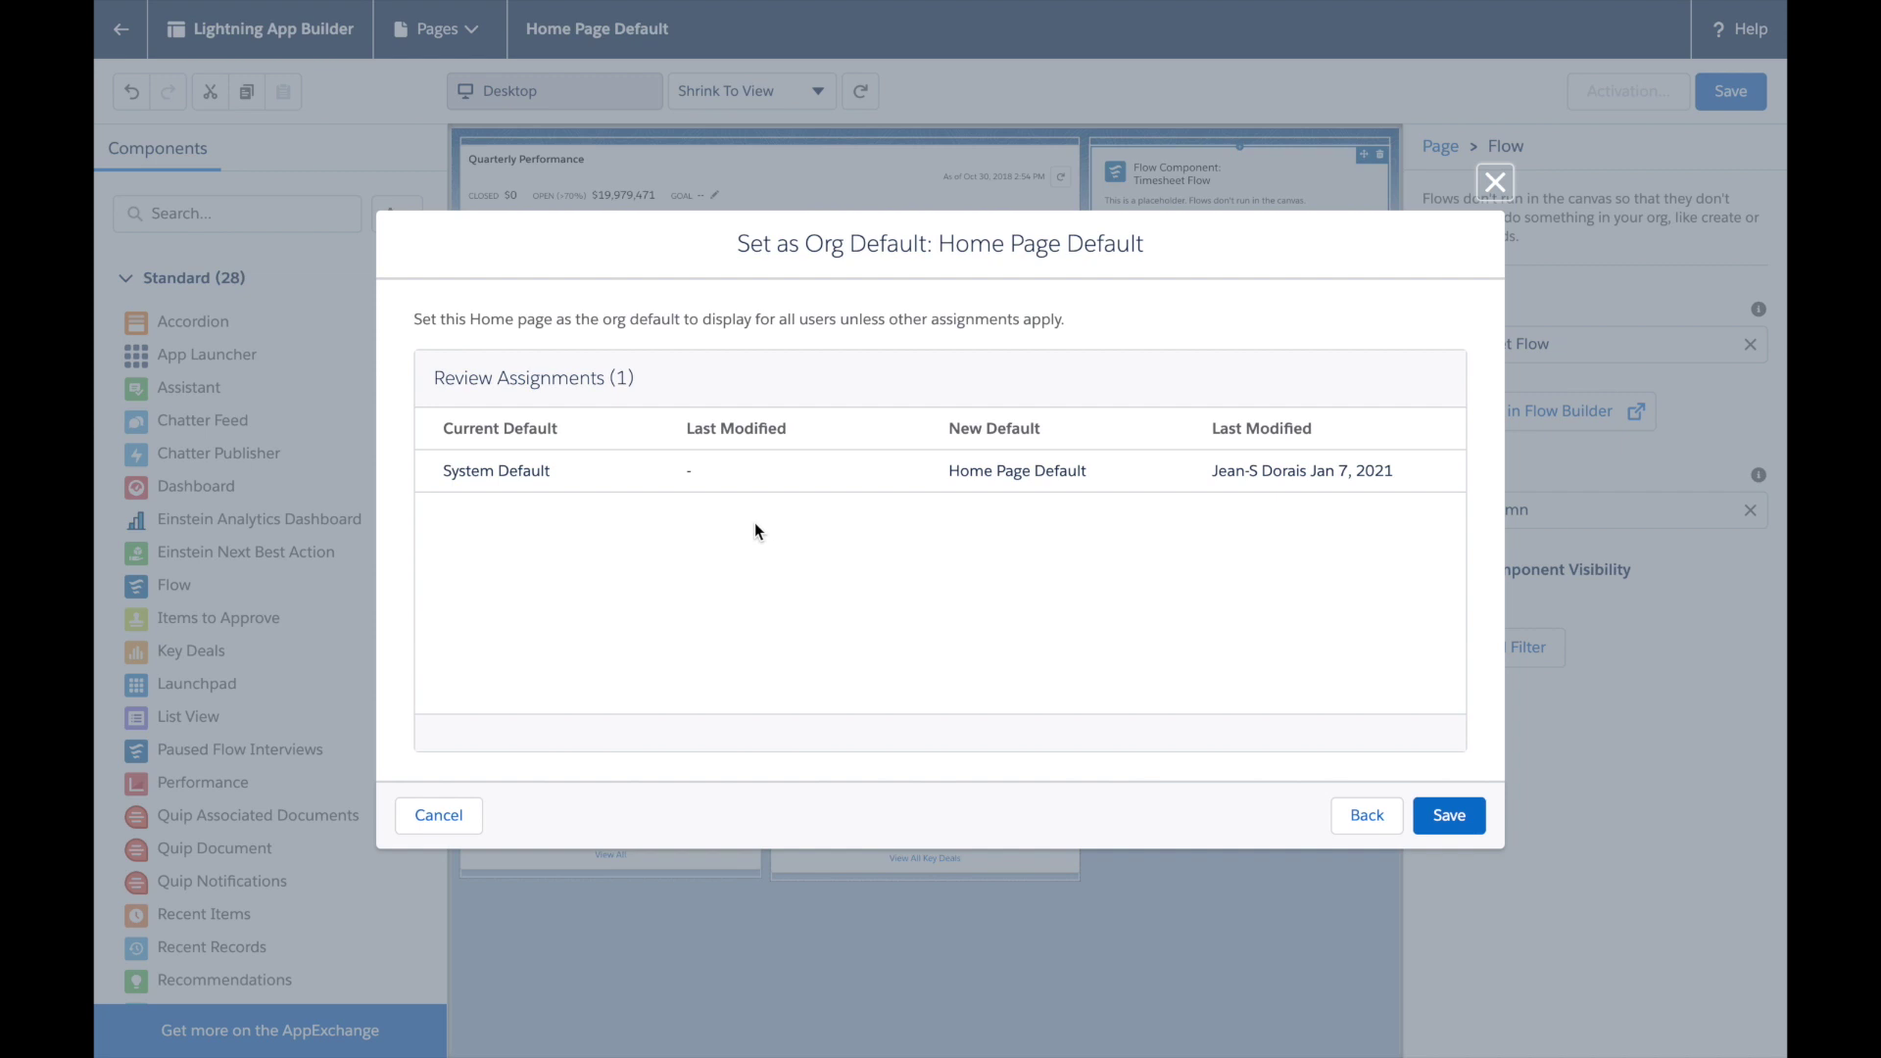
pyautogui.click(534, 475)
pyautogui.click(1468, 814)
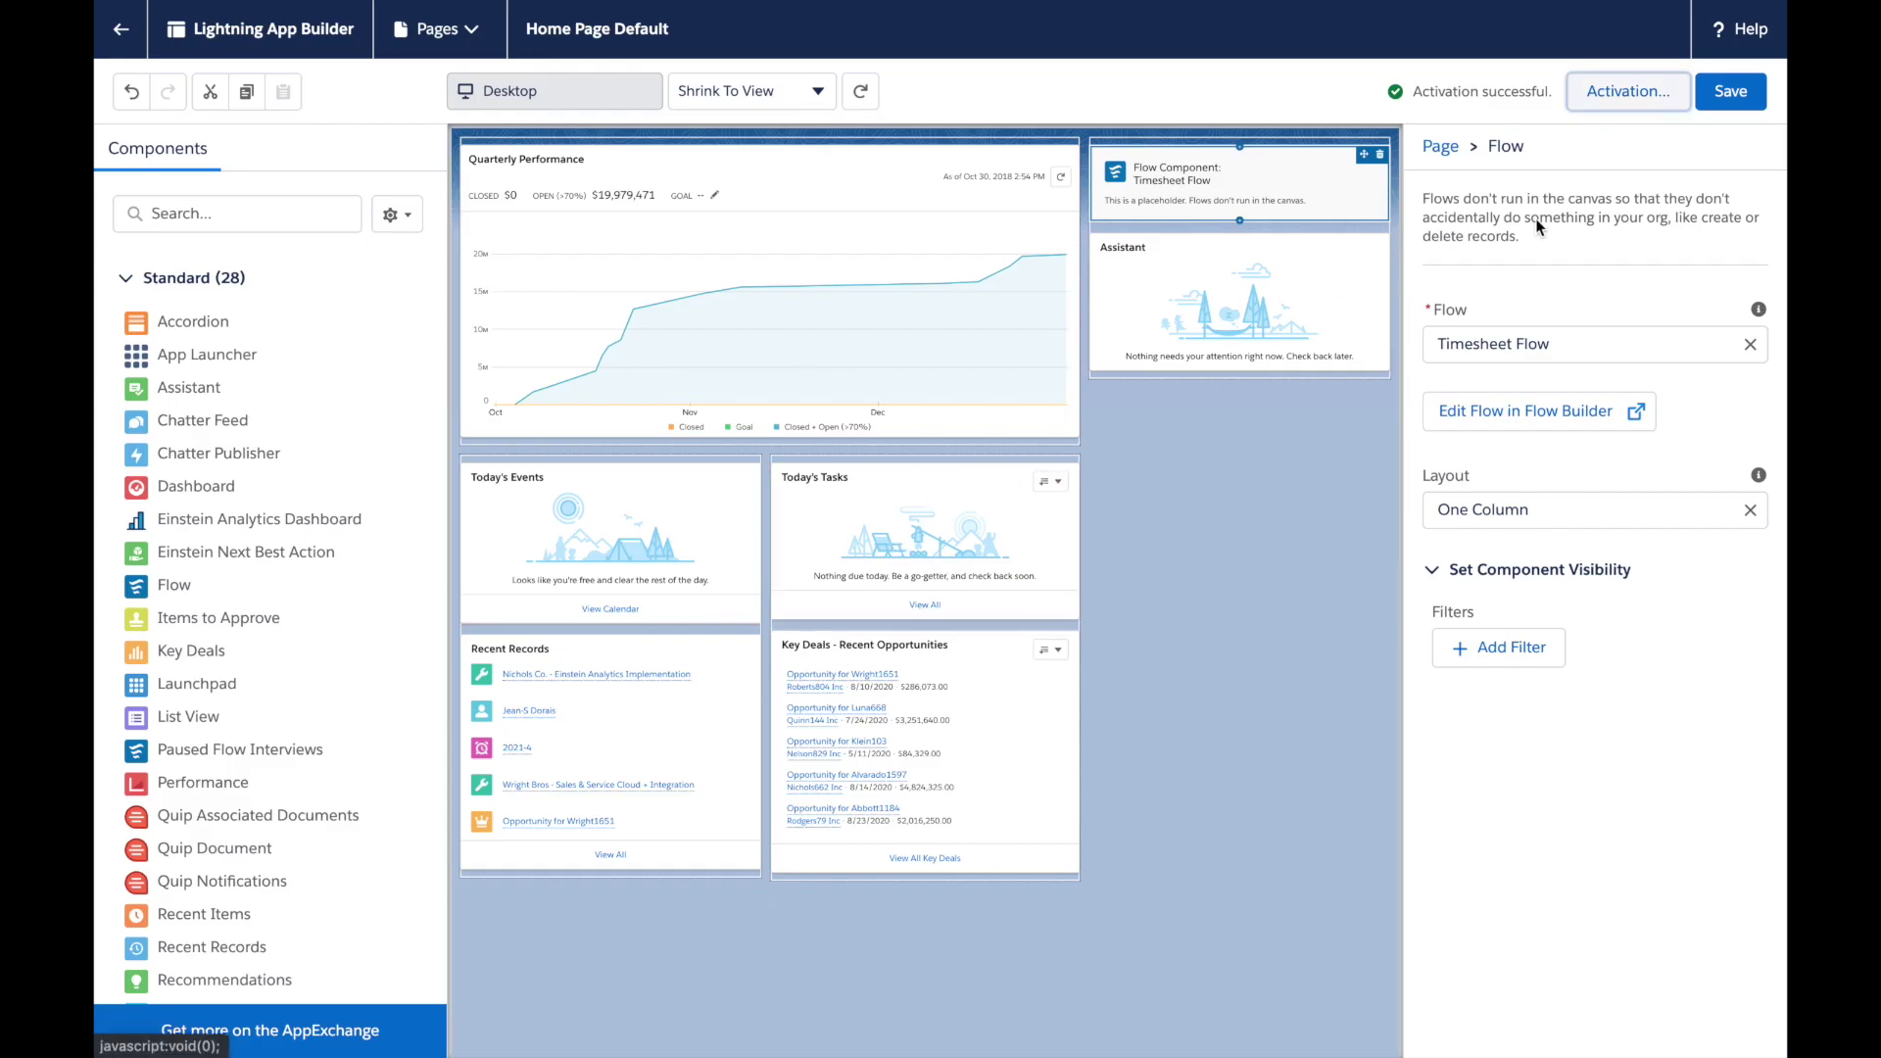
pyautogui.click(1728, 93)
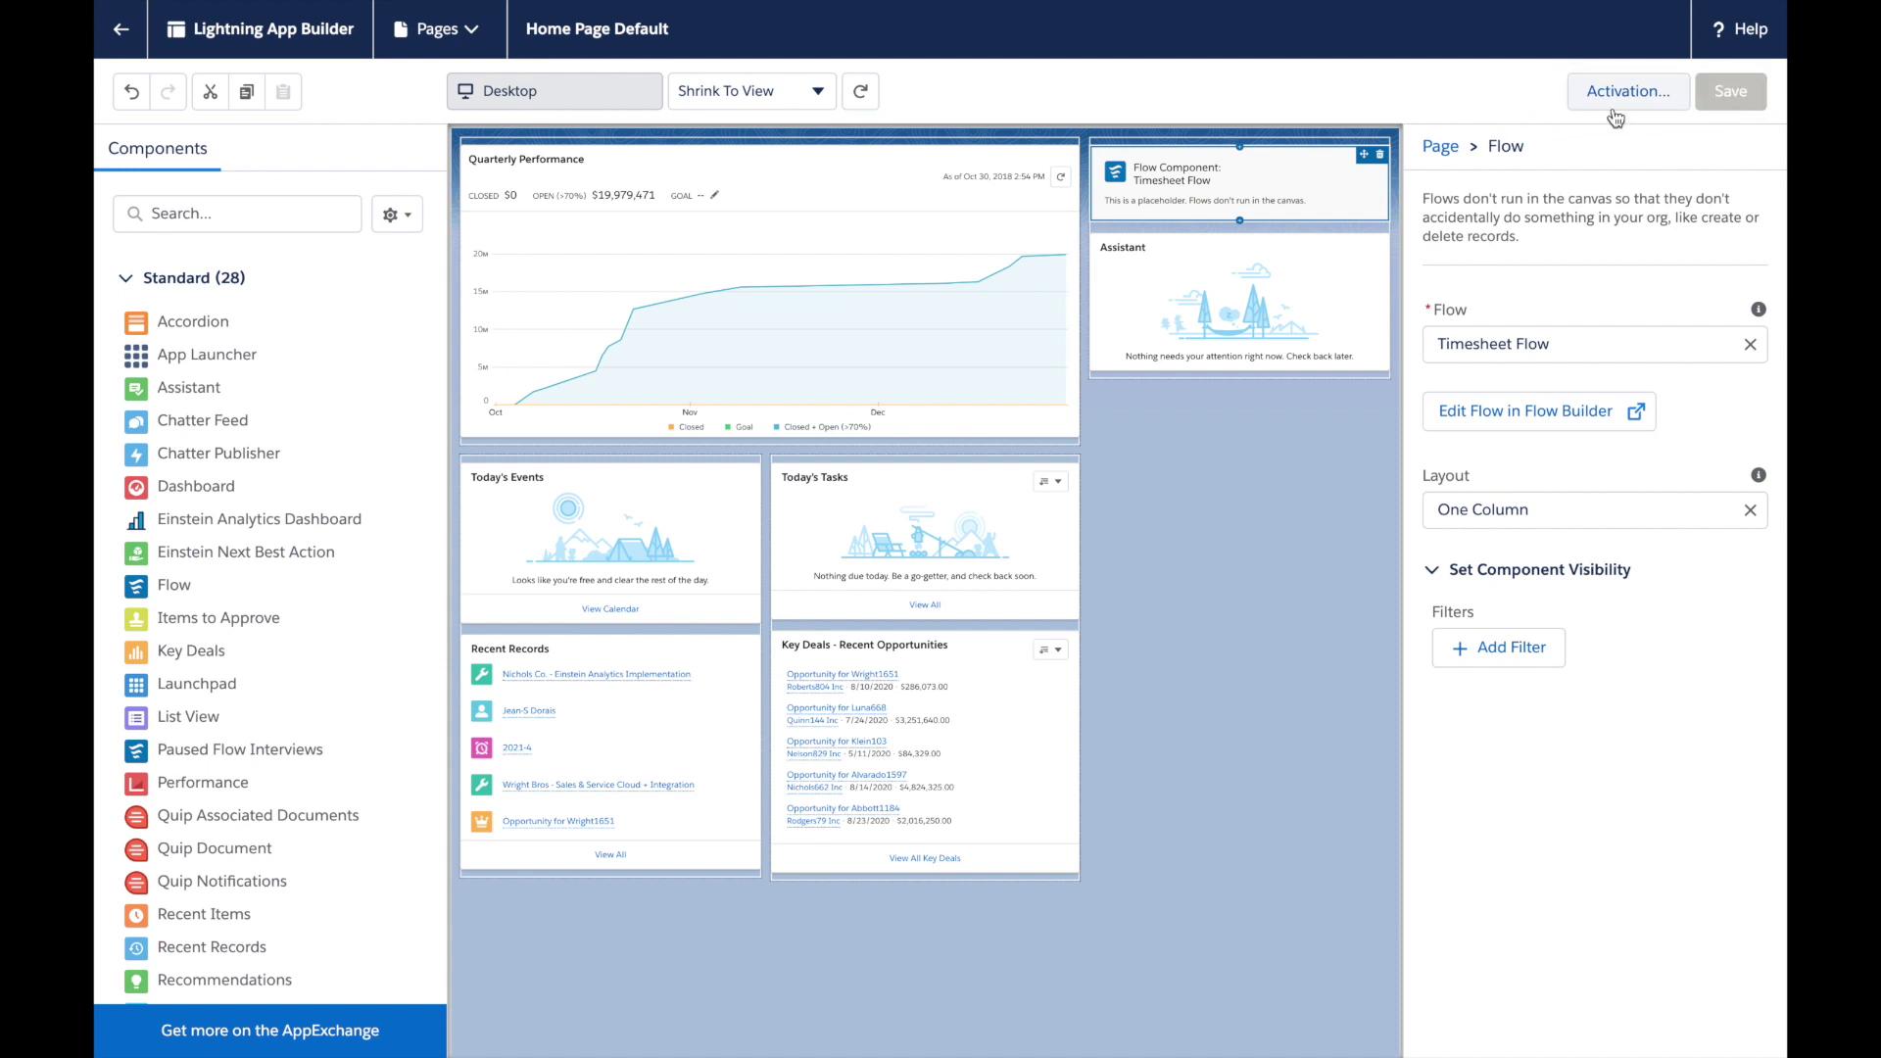
# Return to the Sales home page and submit a timesheet for the Luna Park project with task End user training, date Jan 6, 2021 and 8 hours
pyautogui.click(122, 31)
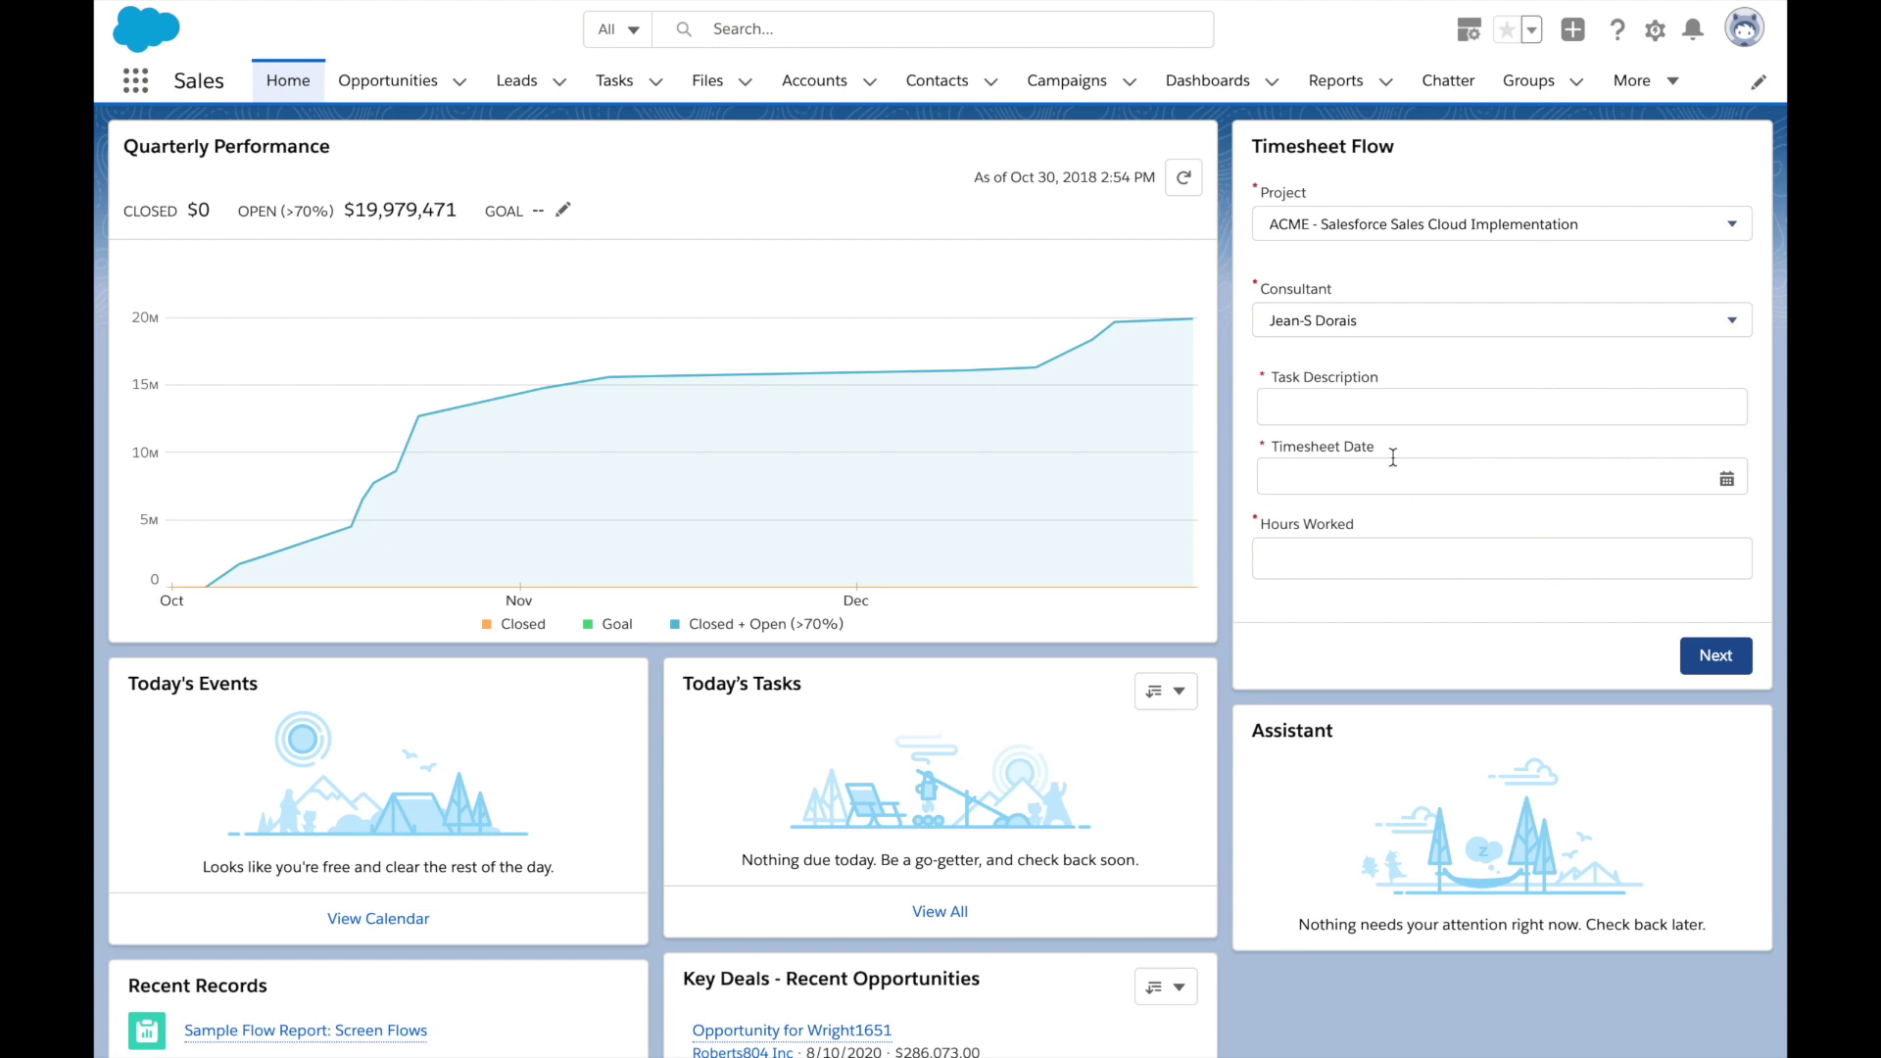
pyautogui.click(1386, 224)
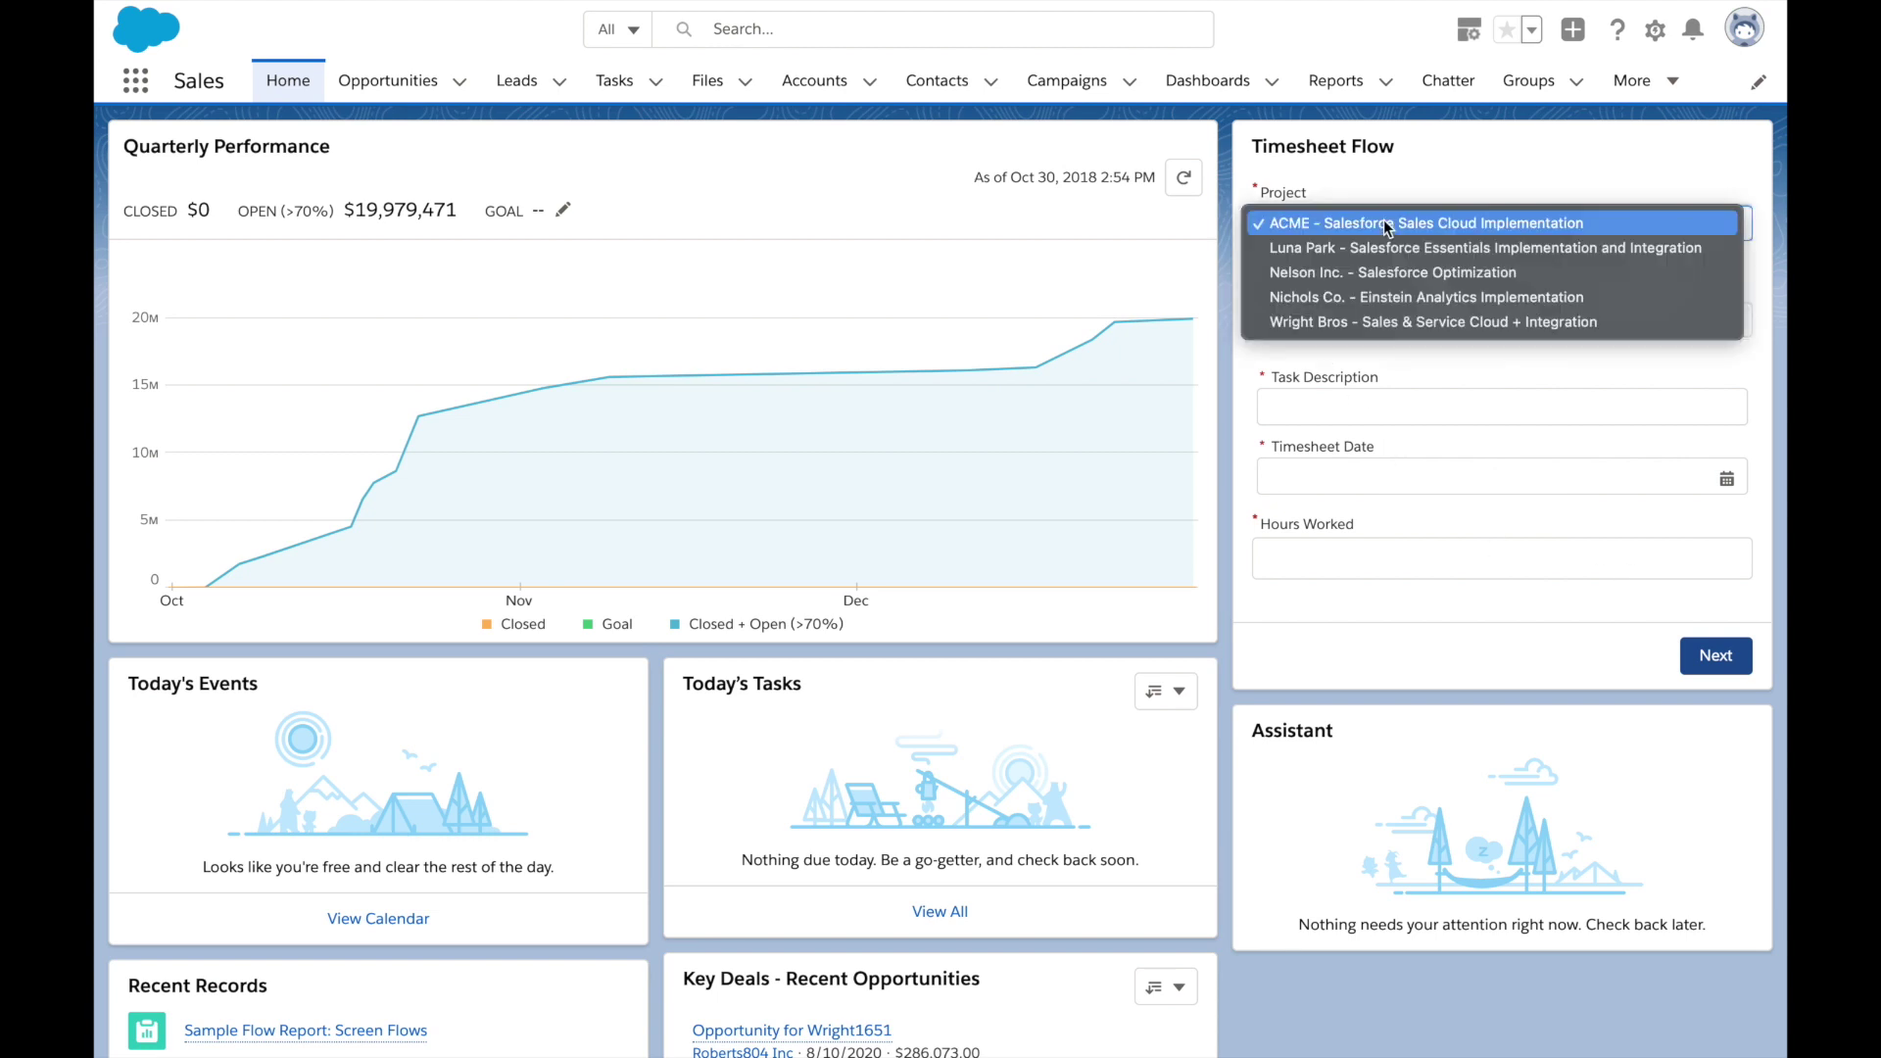
pyautogui.click(1394, 247)
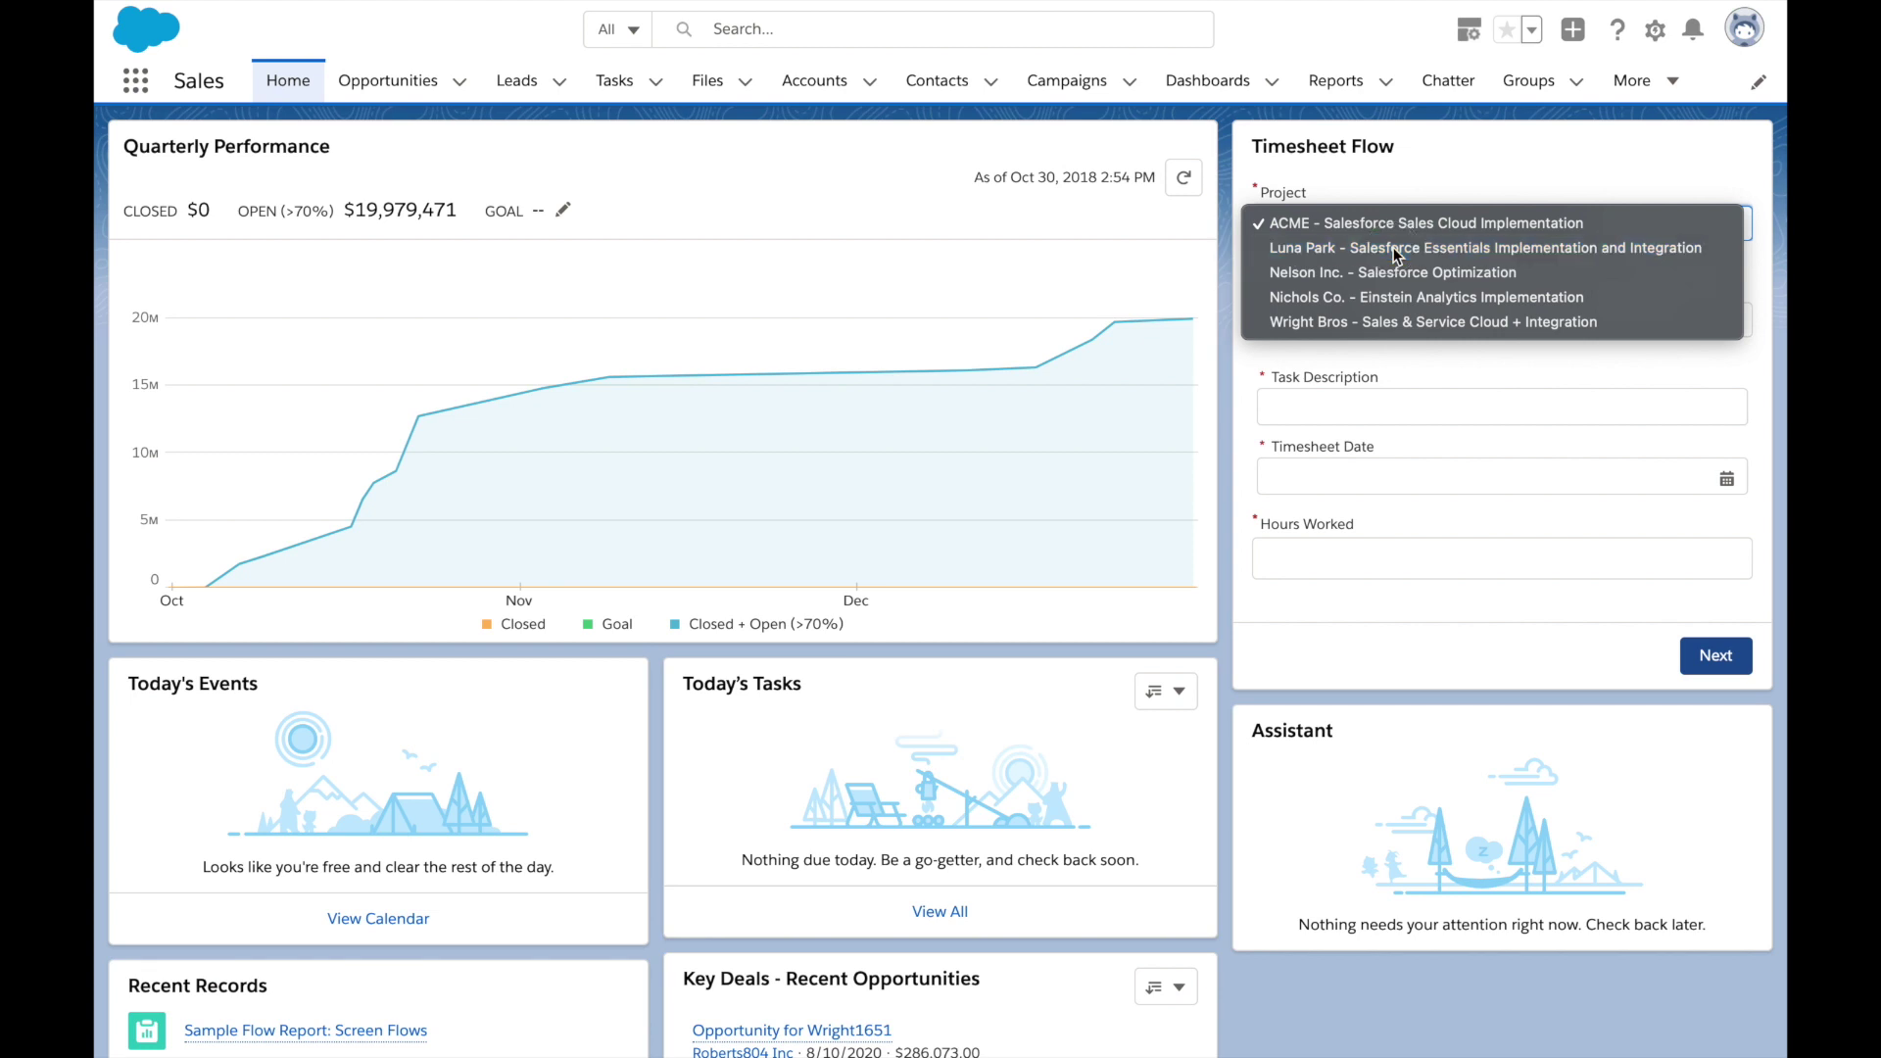
pyautogui.click(1379, 402)
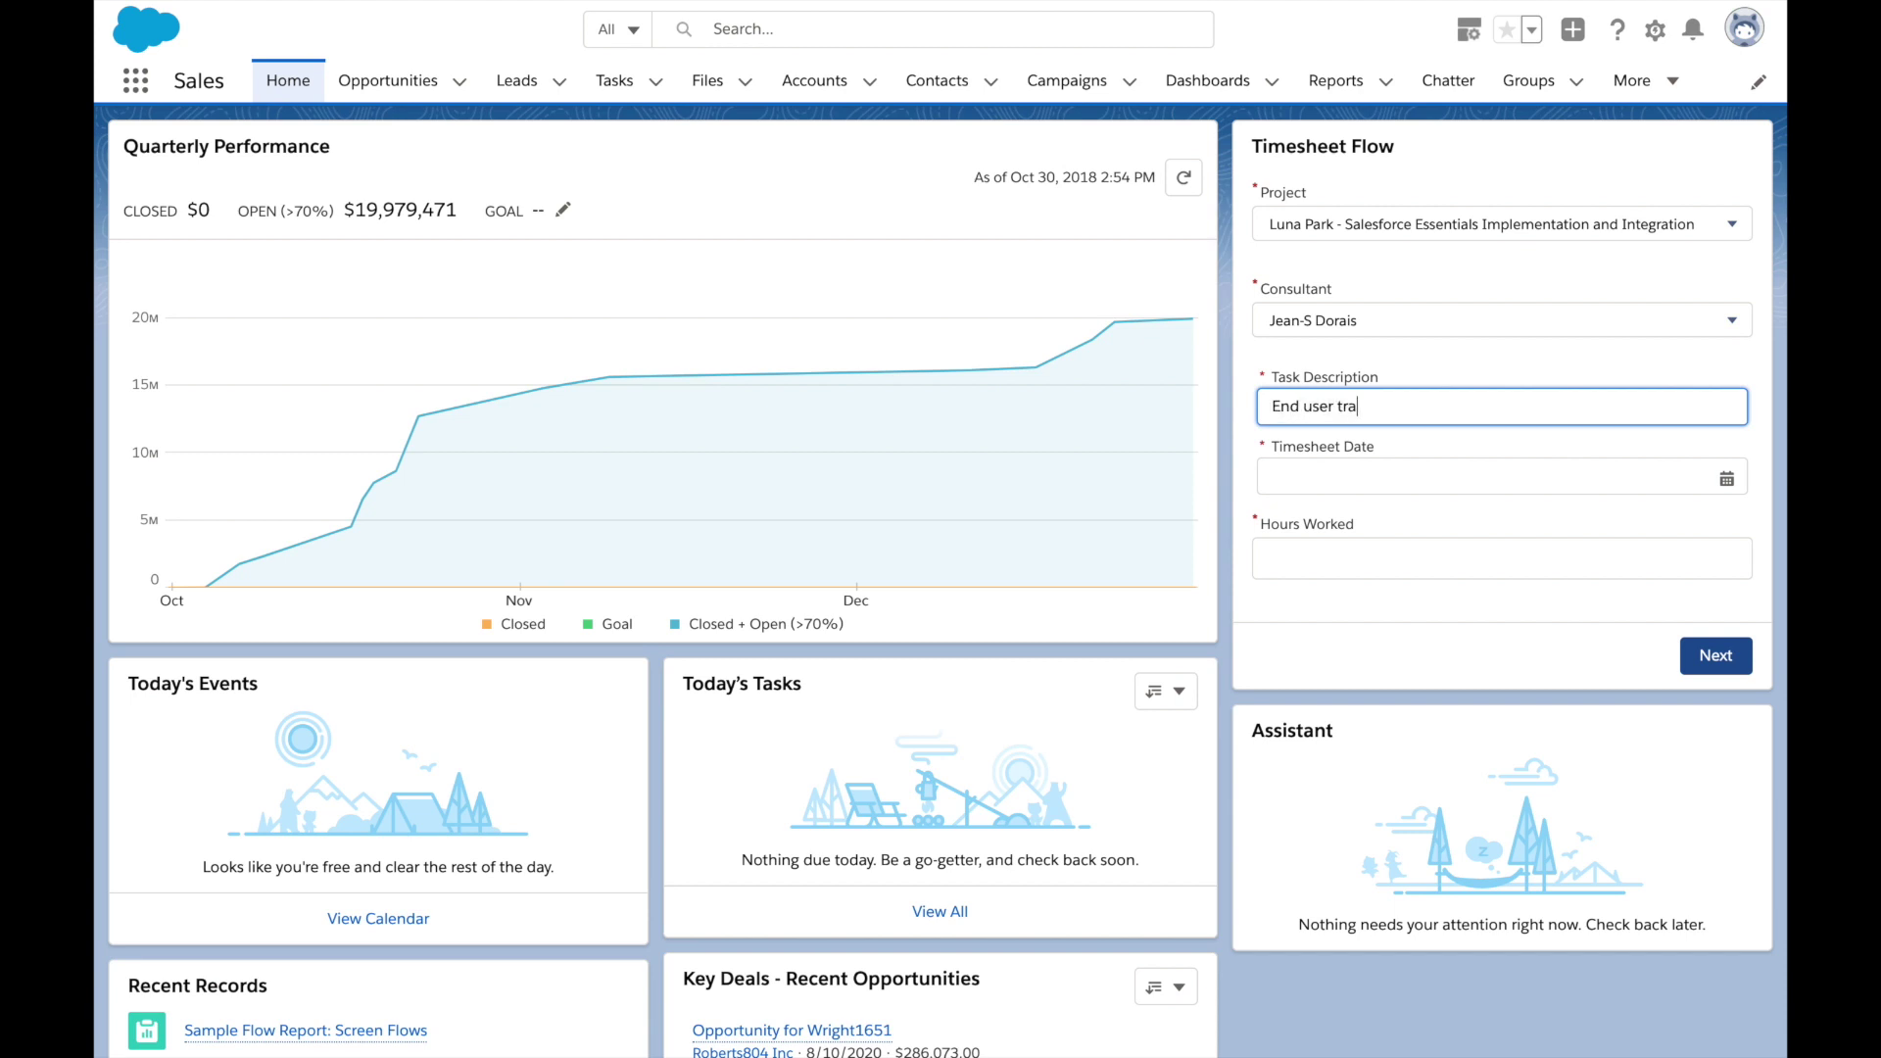
pyautogui.click(1365, 472)
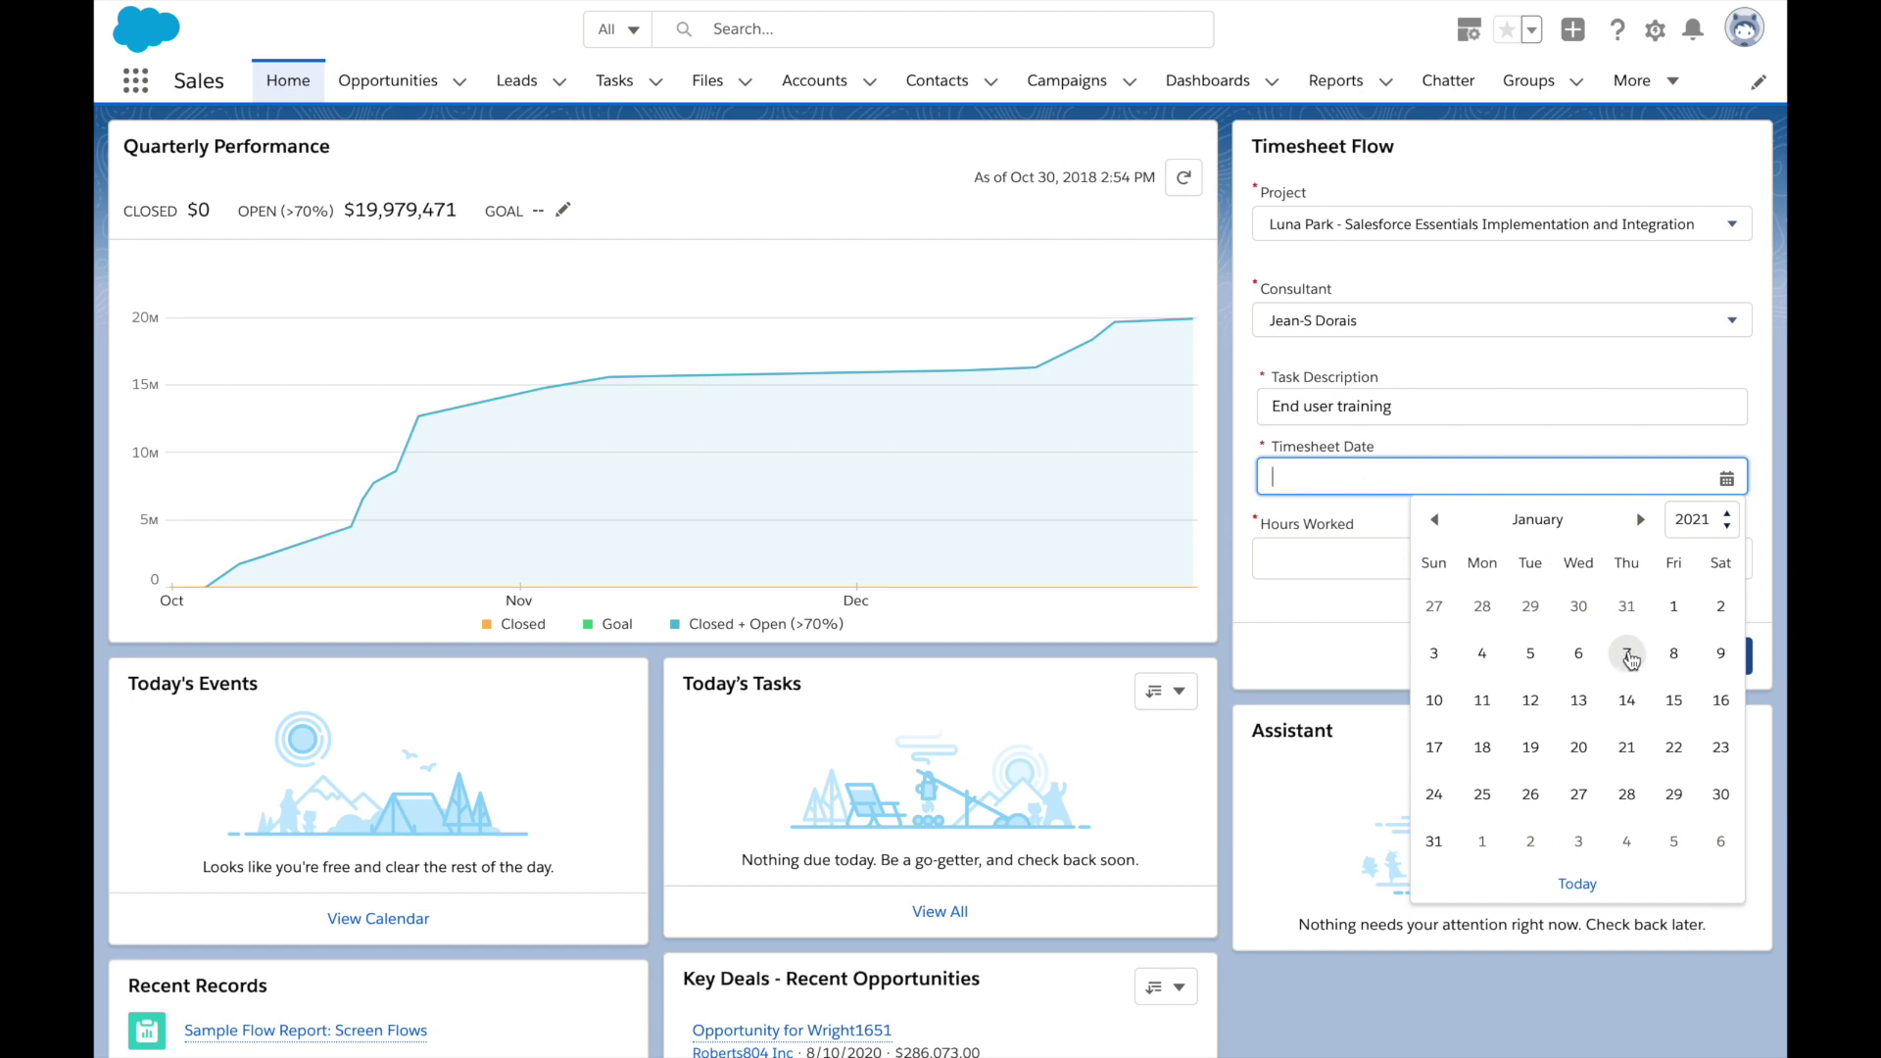
pyautogui.click(1581, 654)
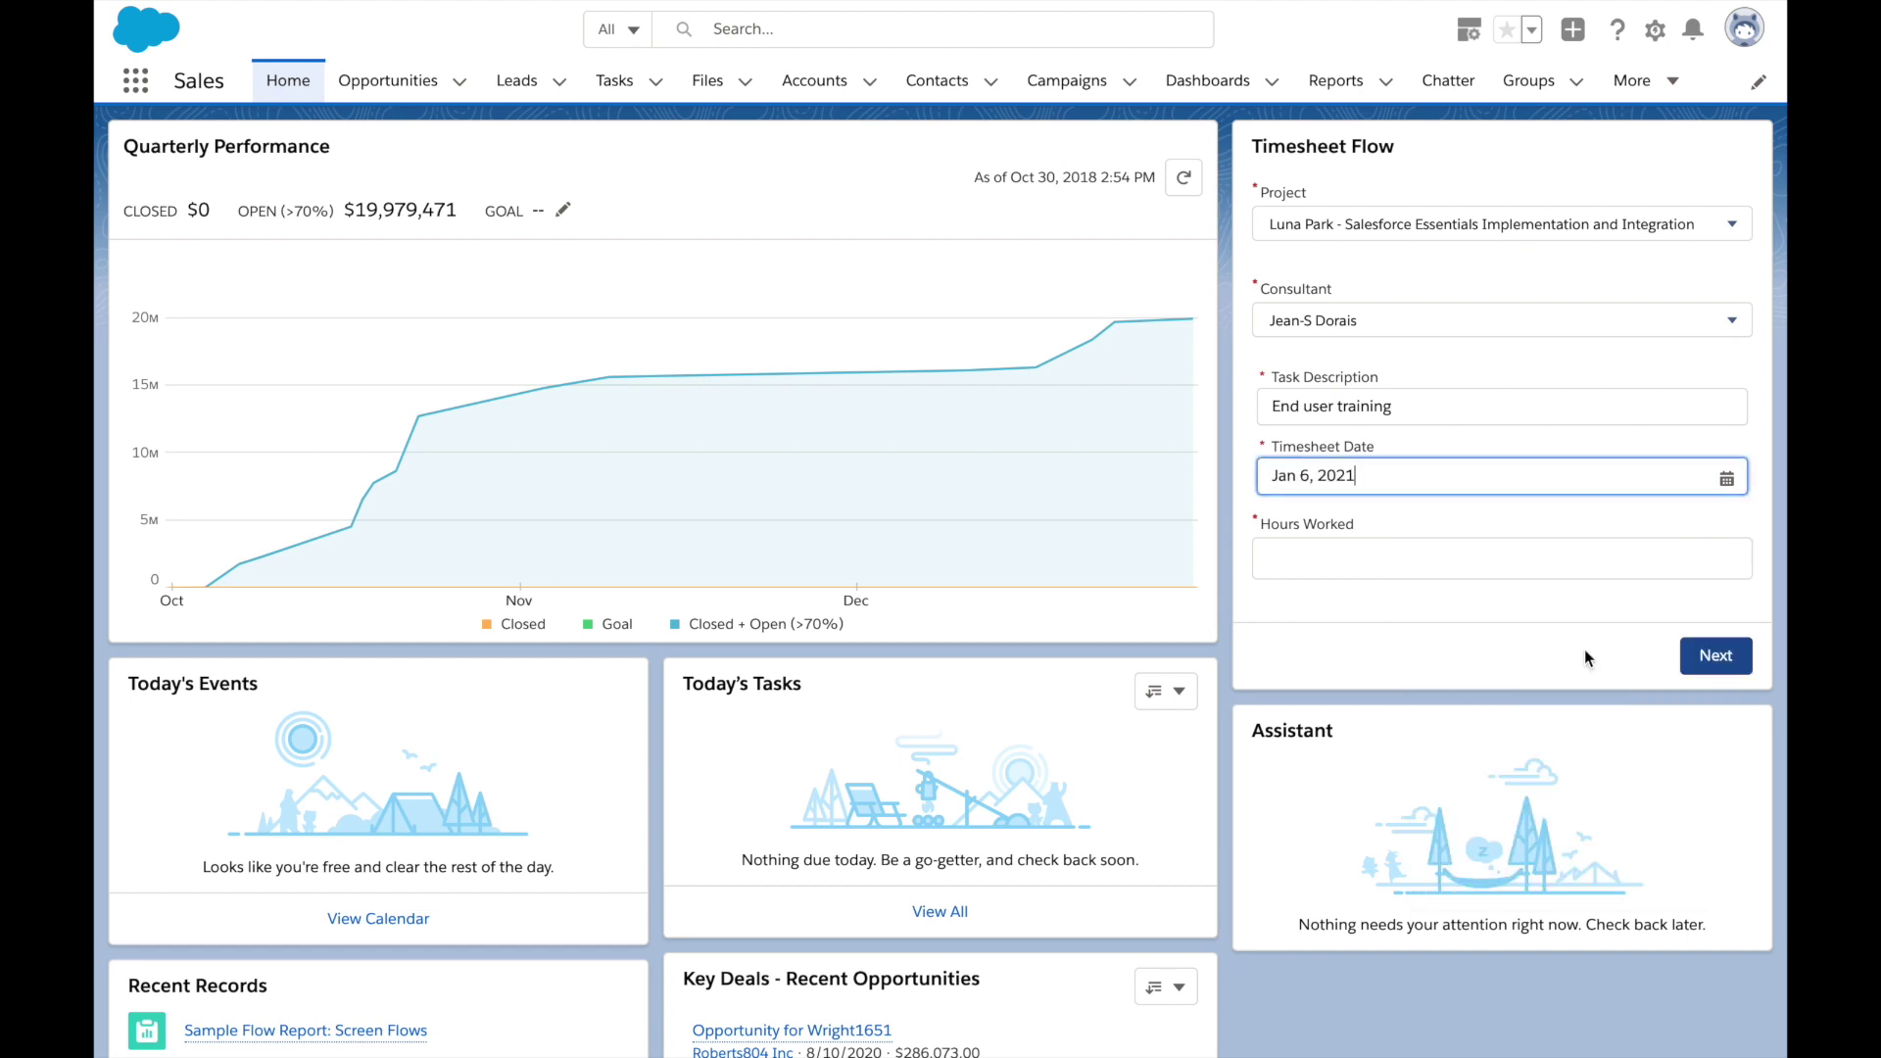
pyautogui.click(1446, 548)
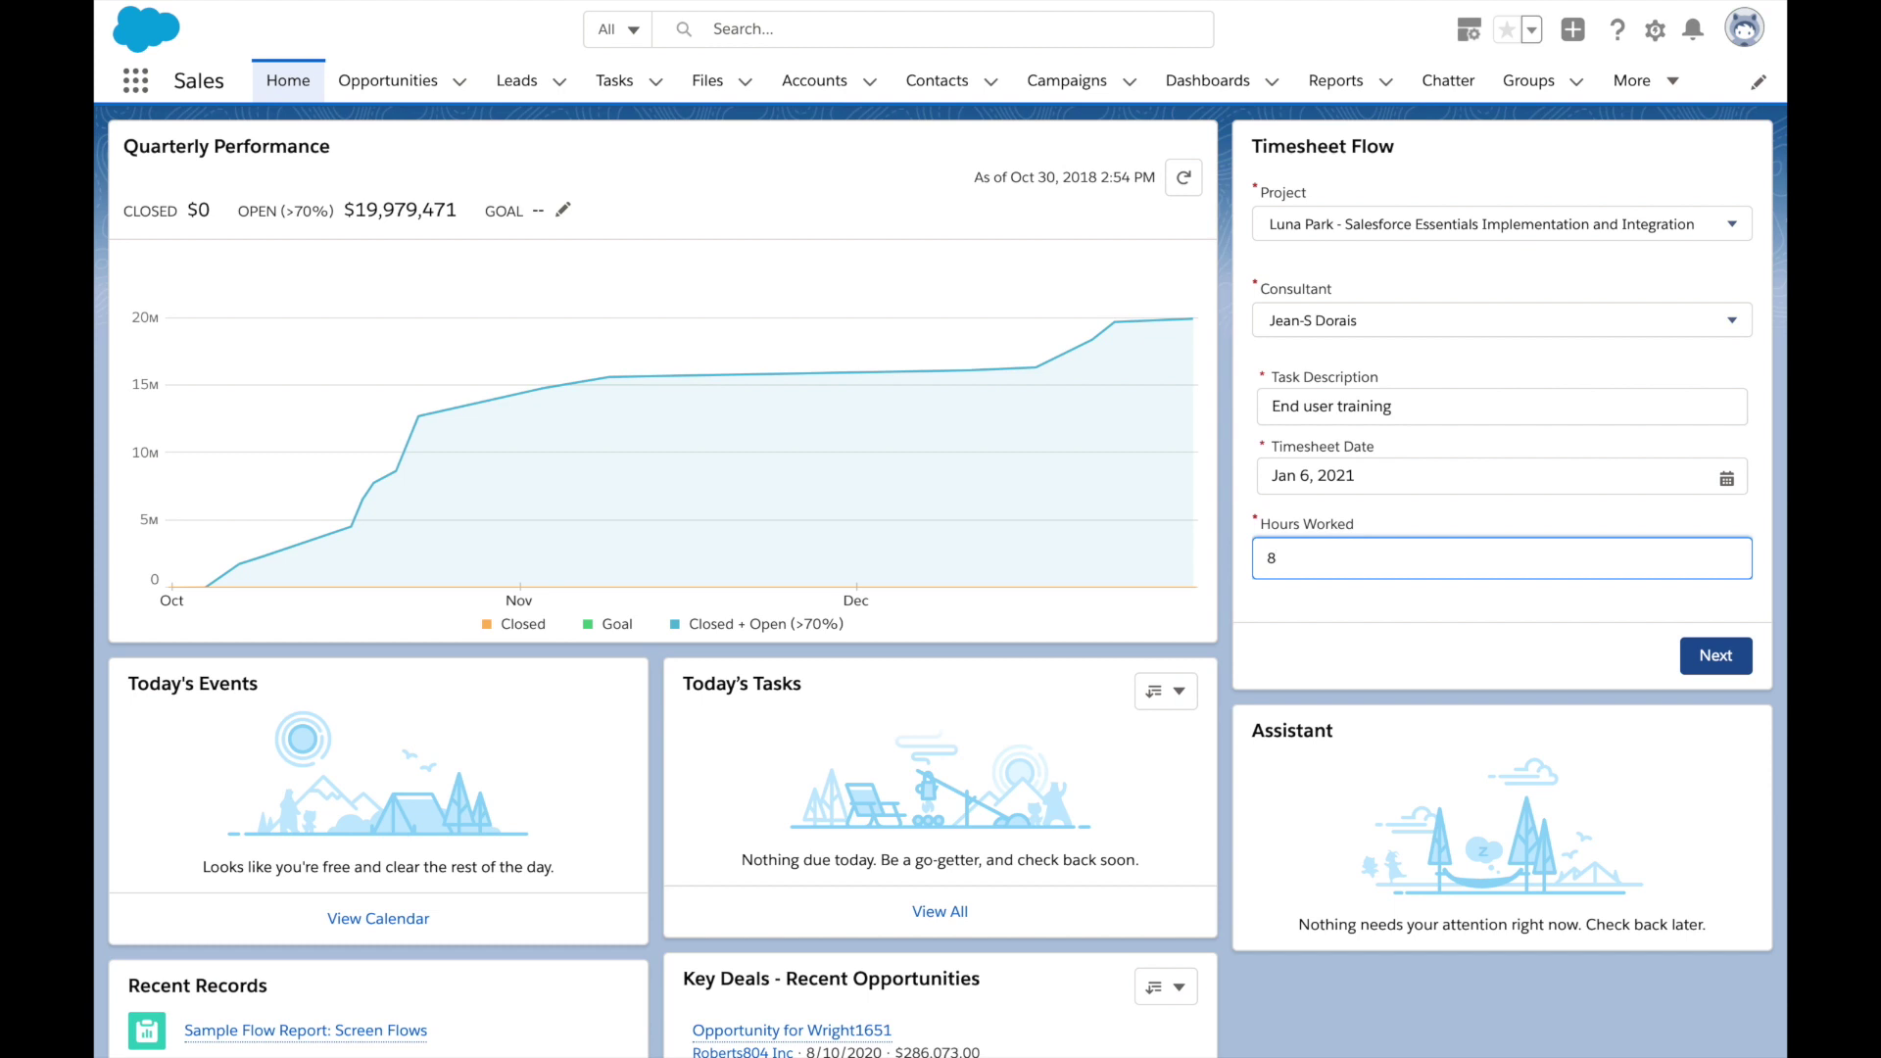
pyautogui.click(1731, 659)
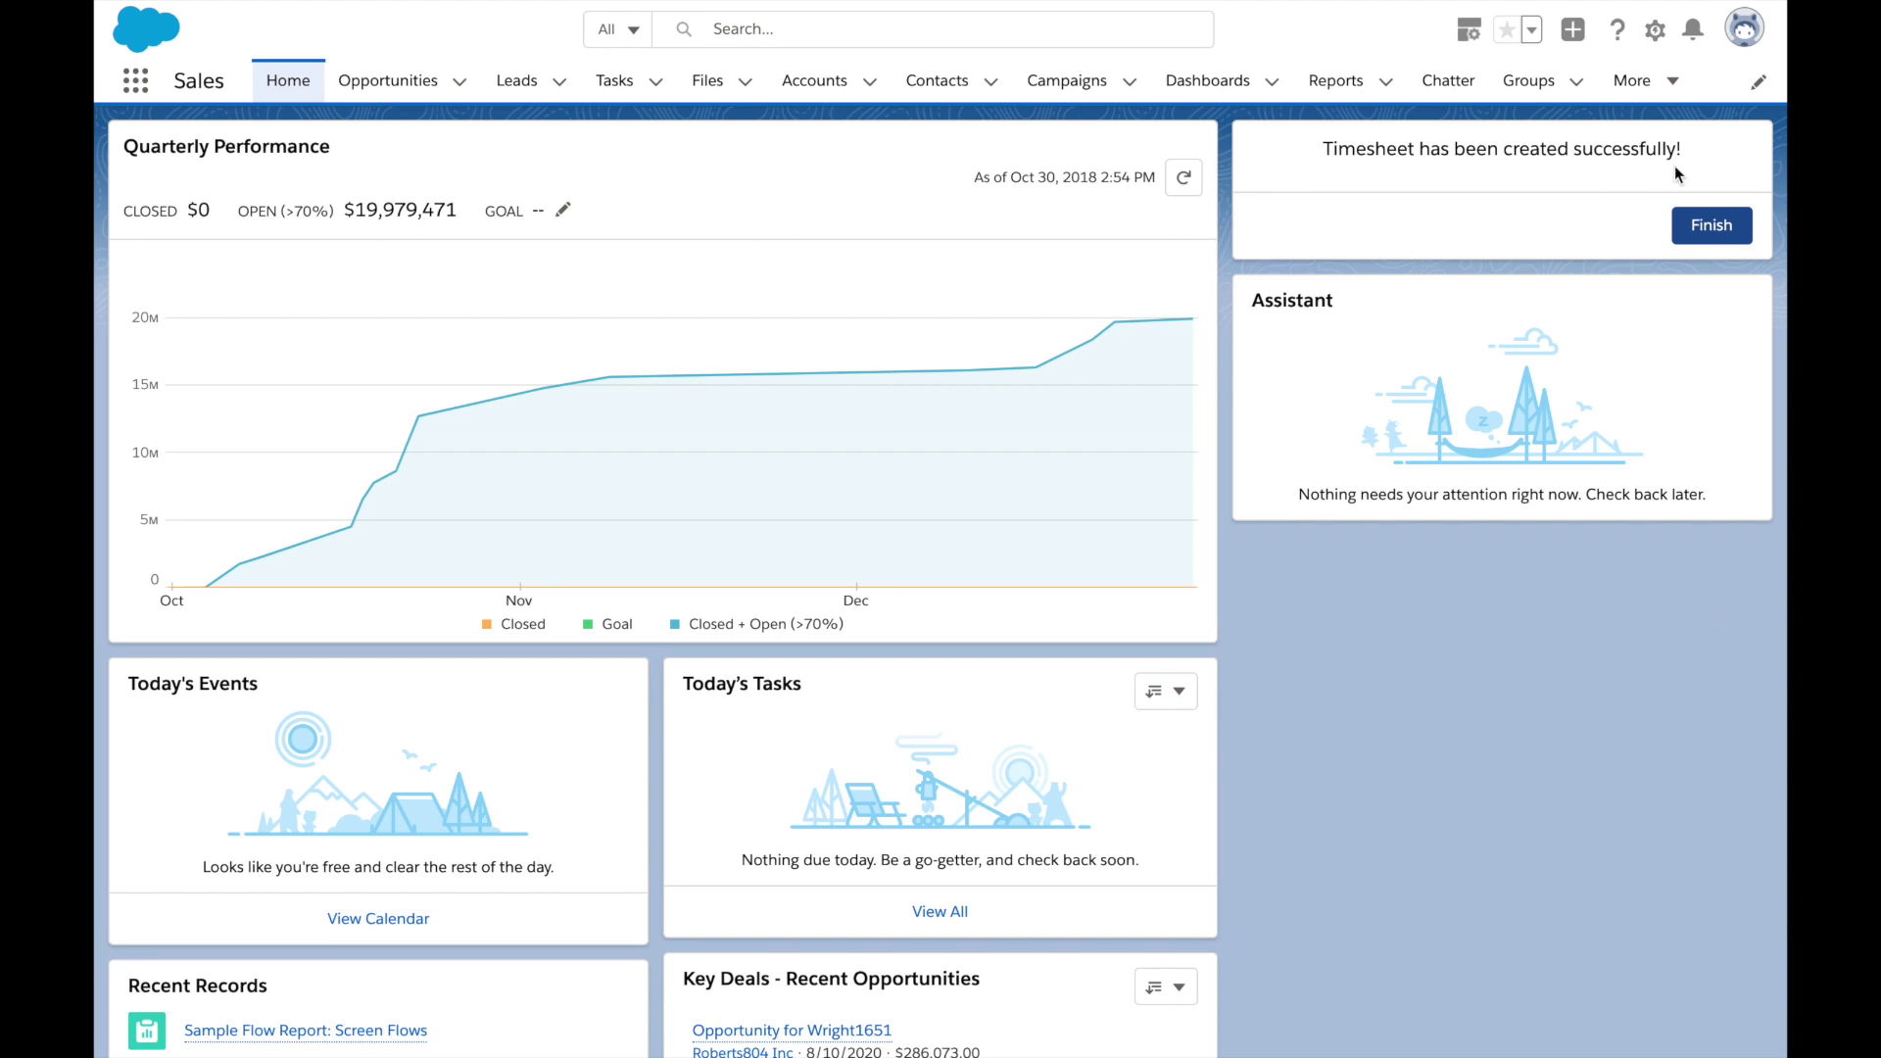
pyautogui.click(1714, 228)
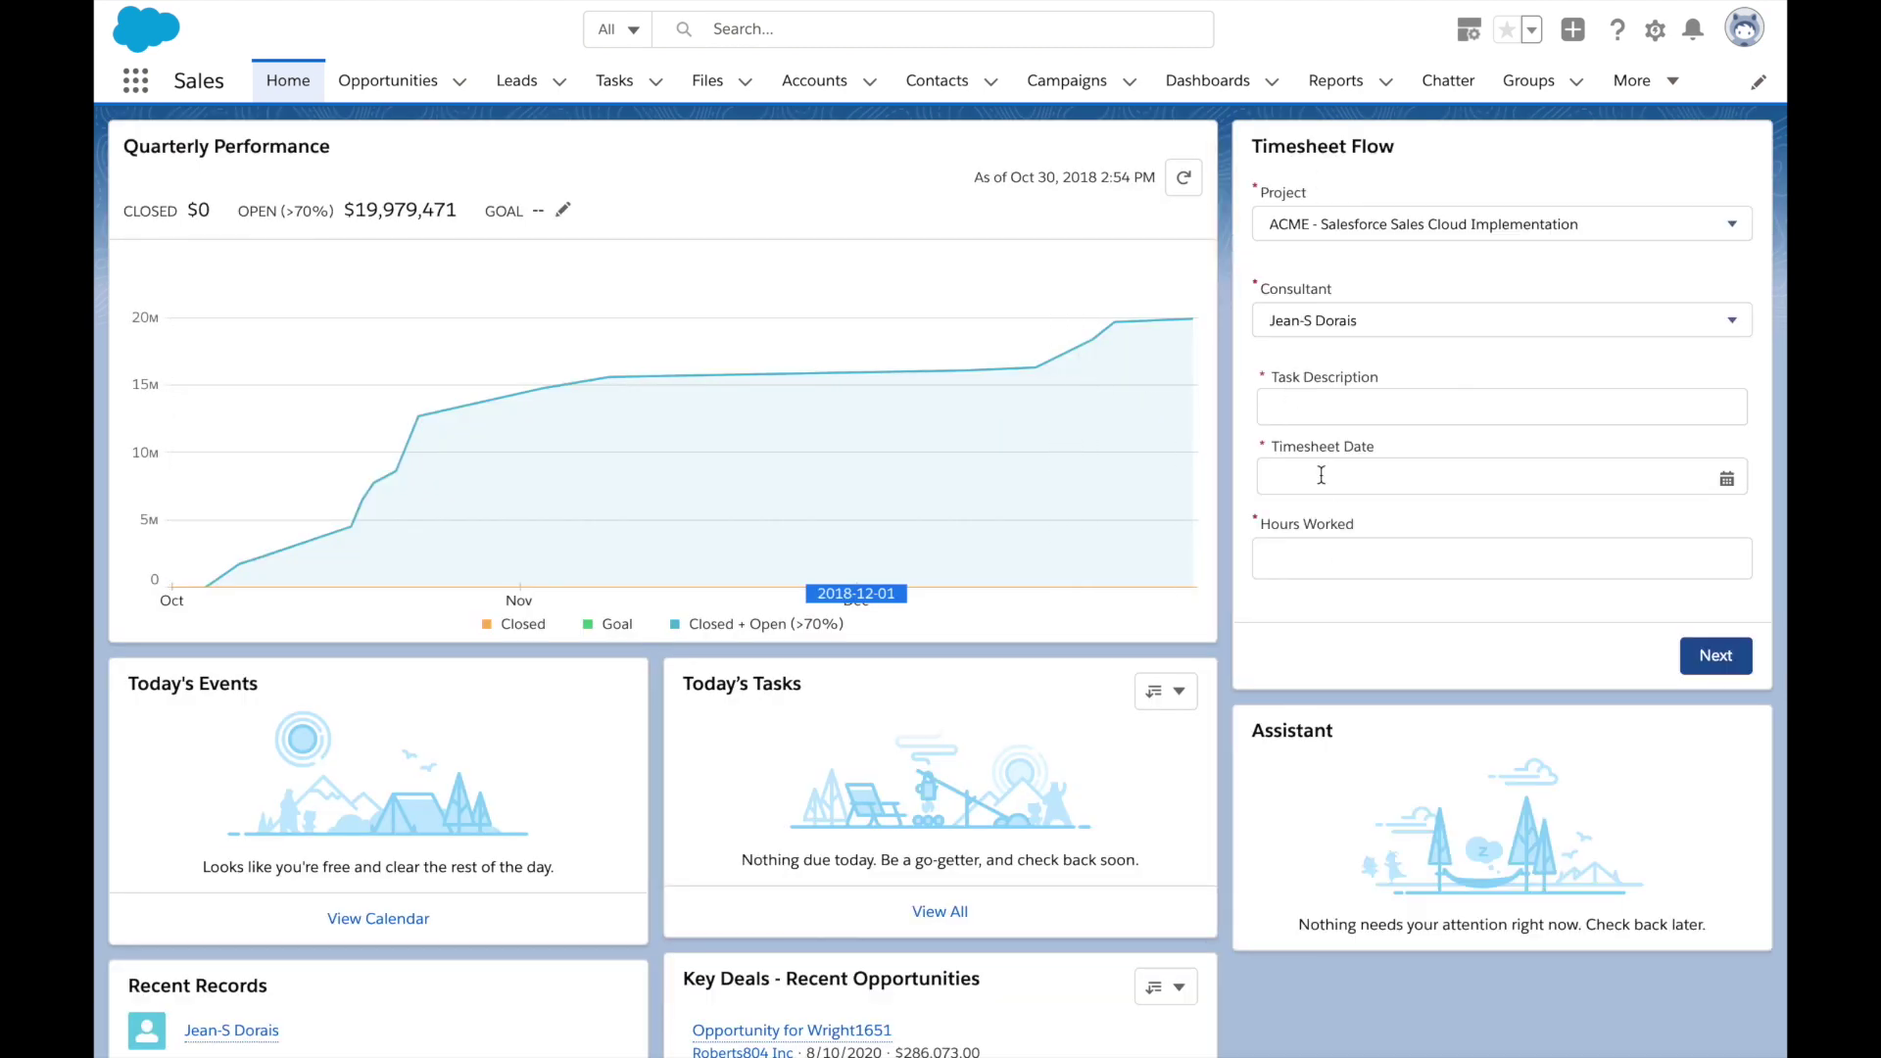
# Open the Luna Park project in the Project Management app and check its details and related records for the submitted timesheet
pyautogui.click(136, 84)
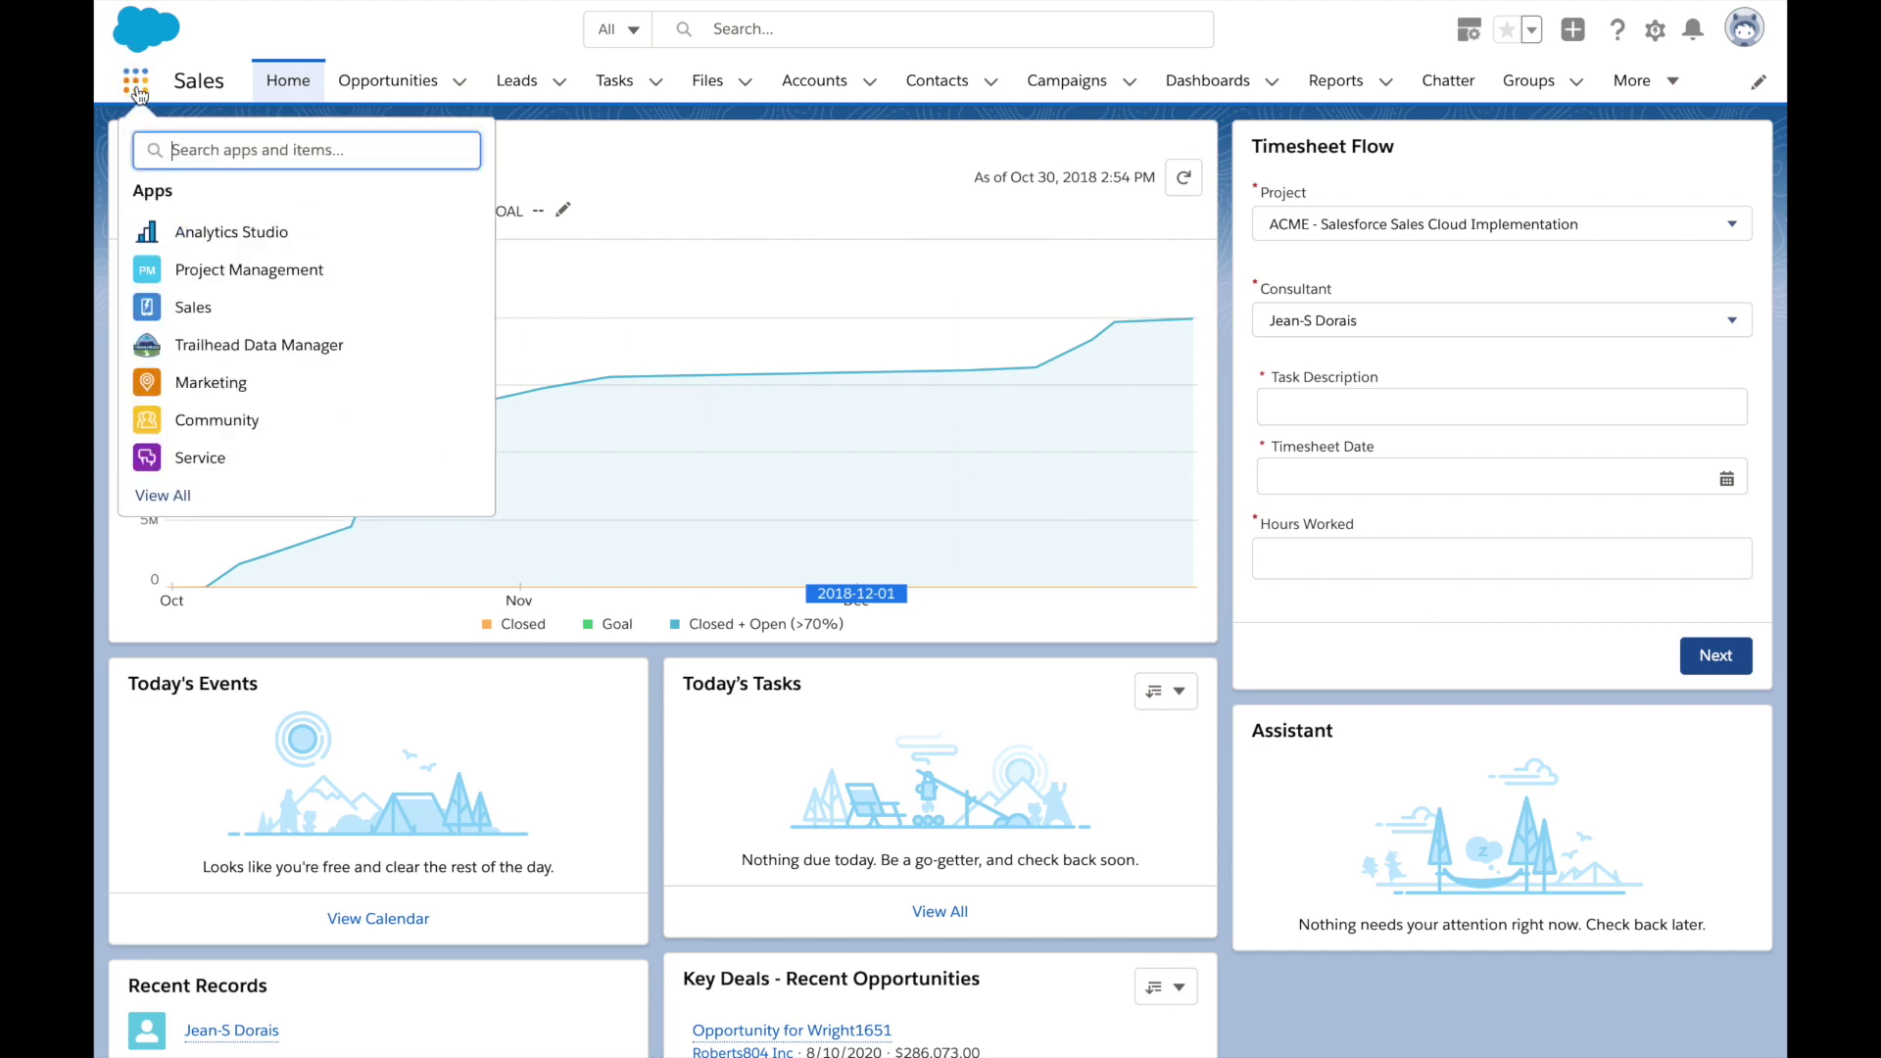
pyautogui.click(203, 273)
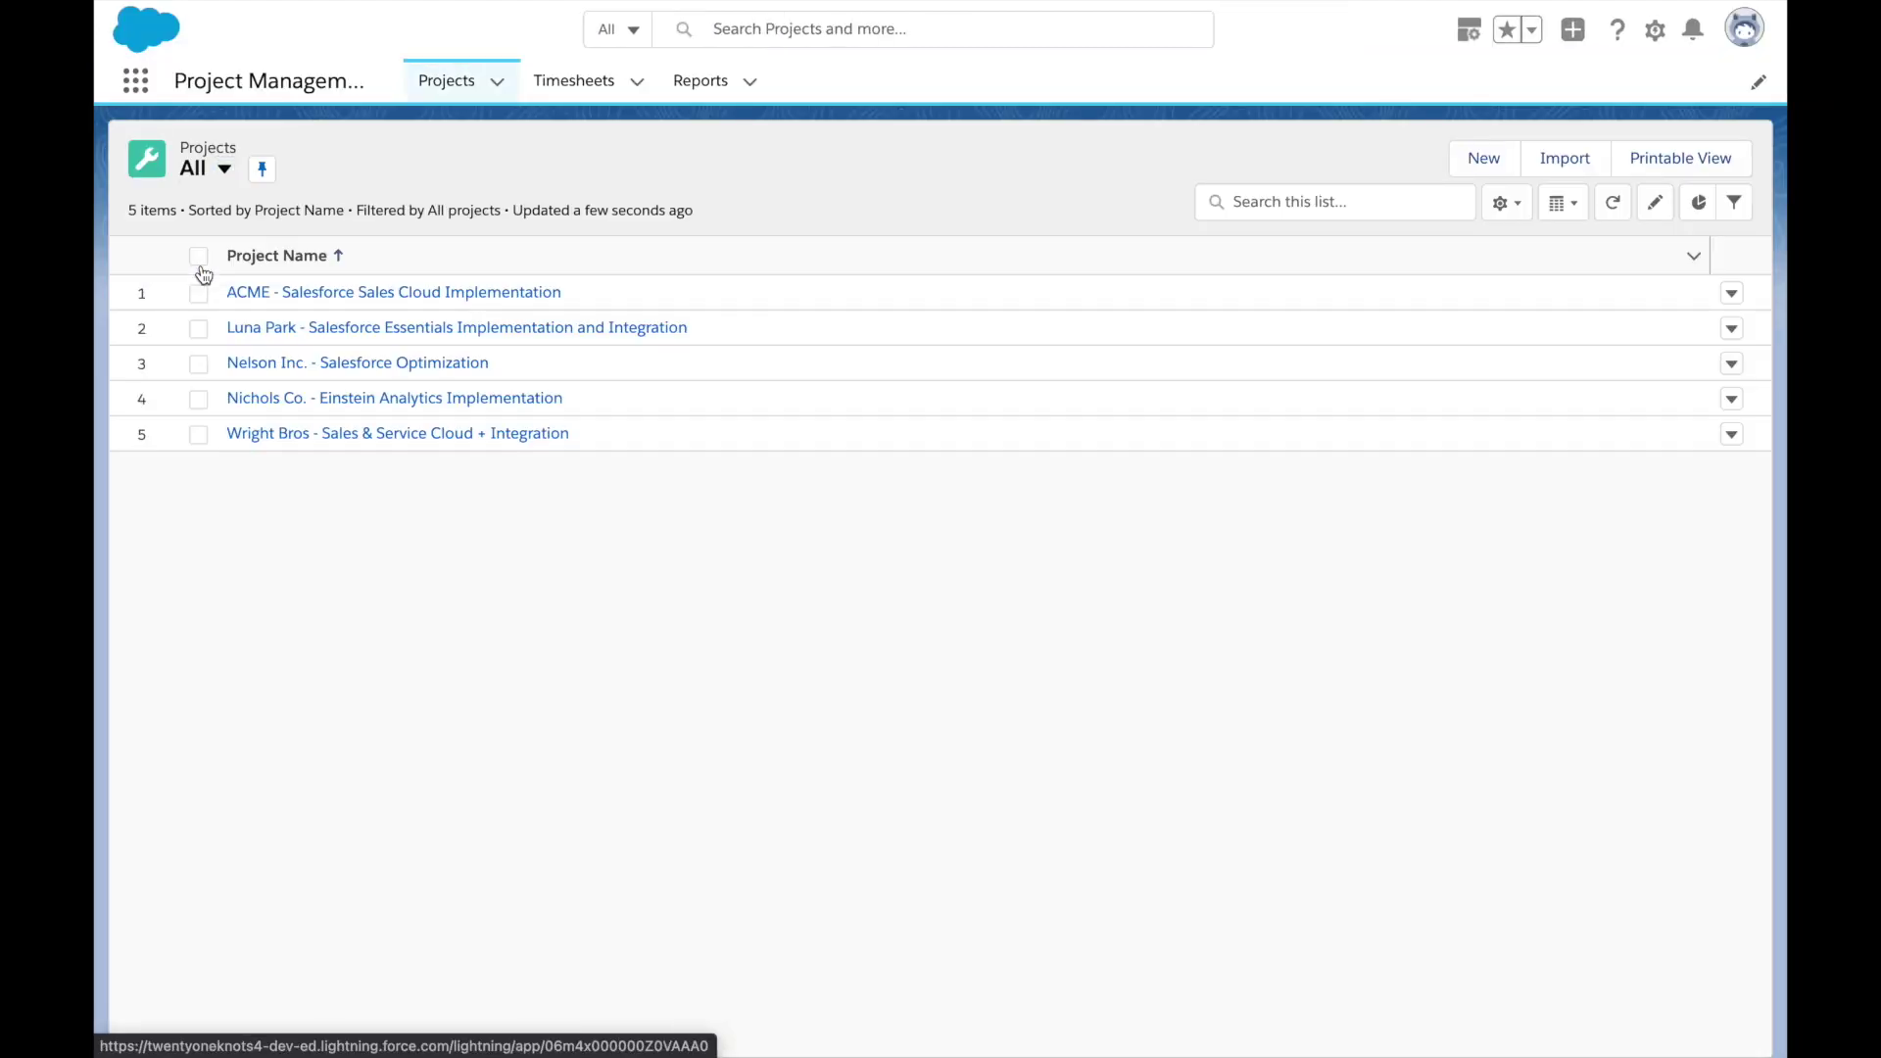
pyautogui.click(293, 329)
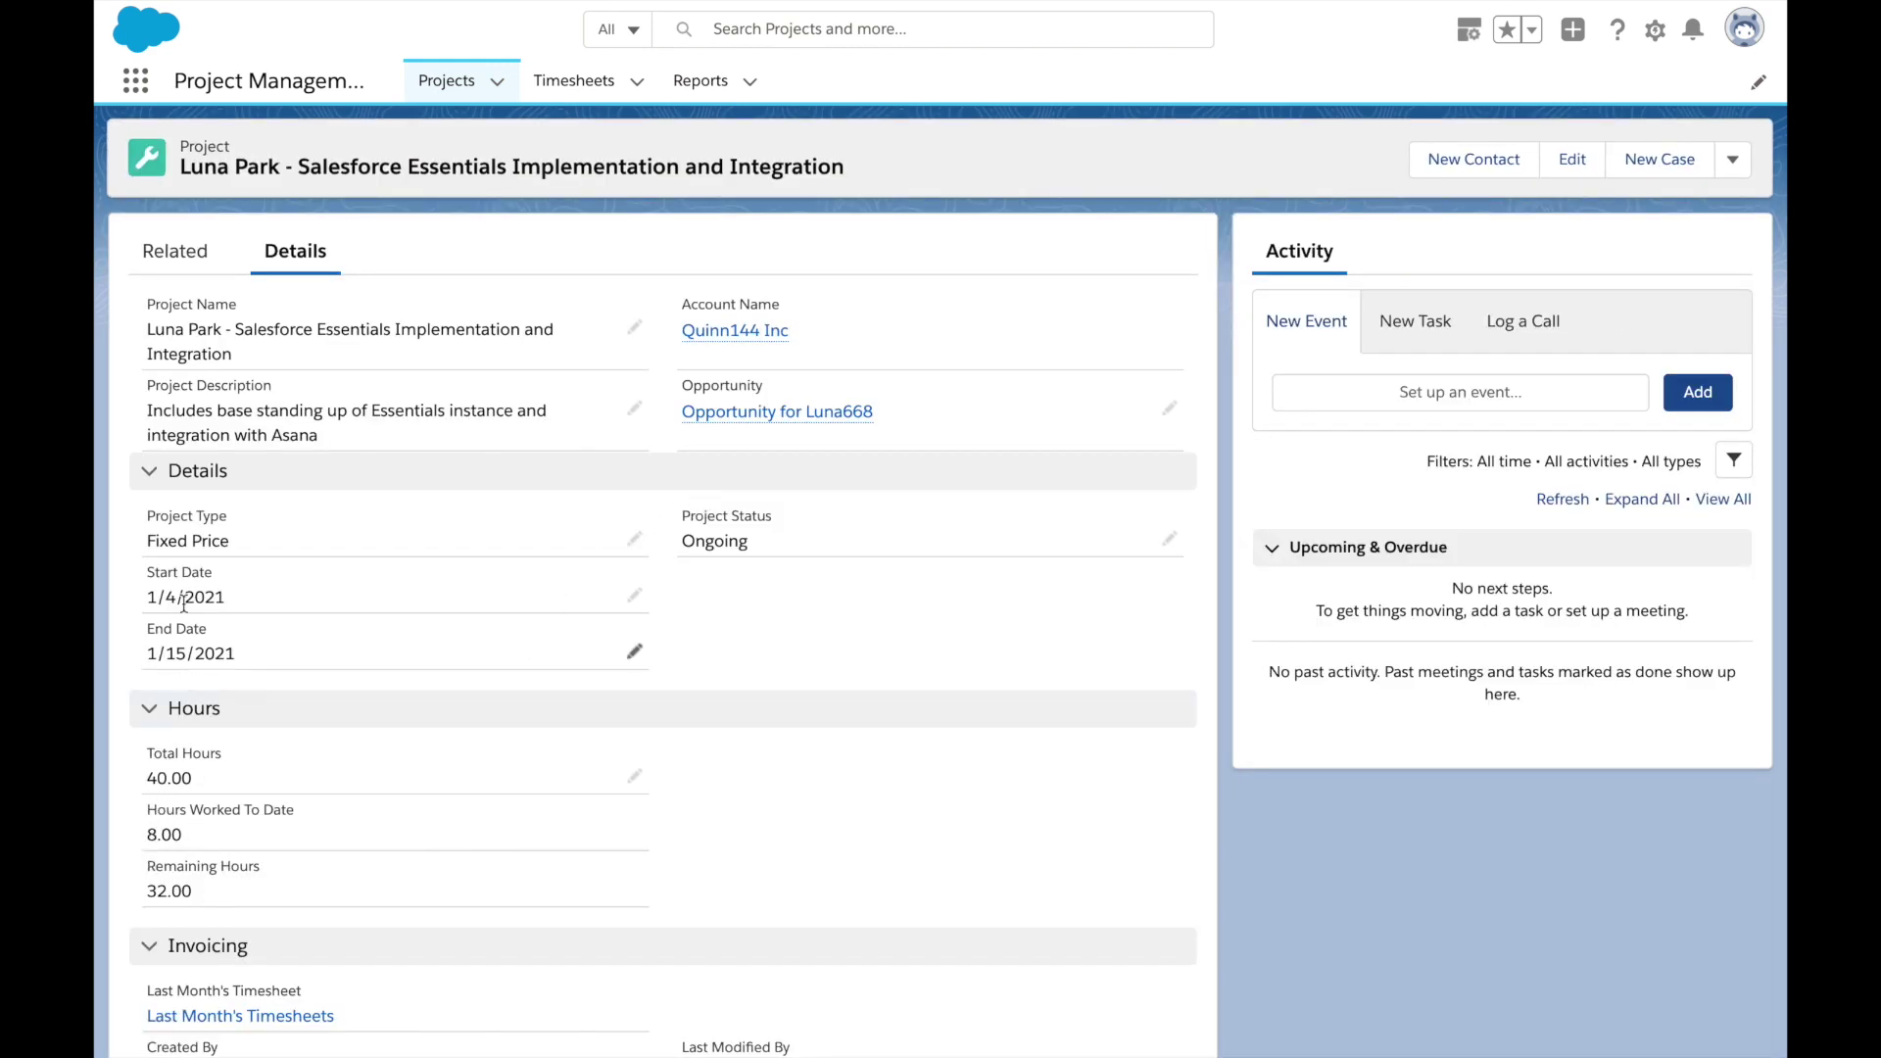
pyautogui.click(165, 256)
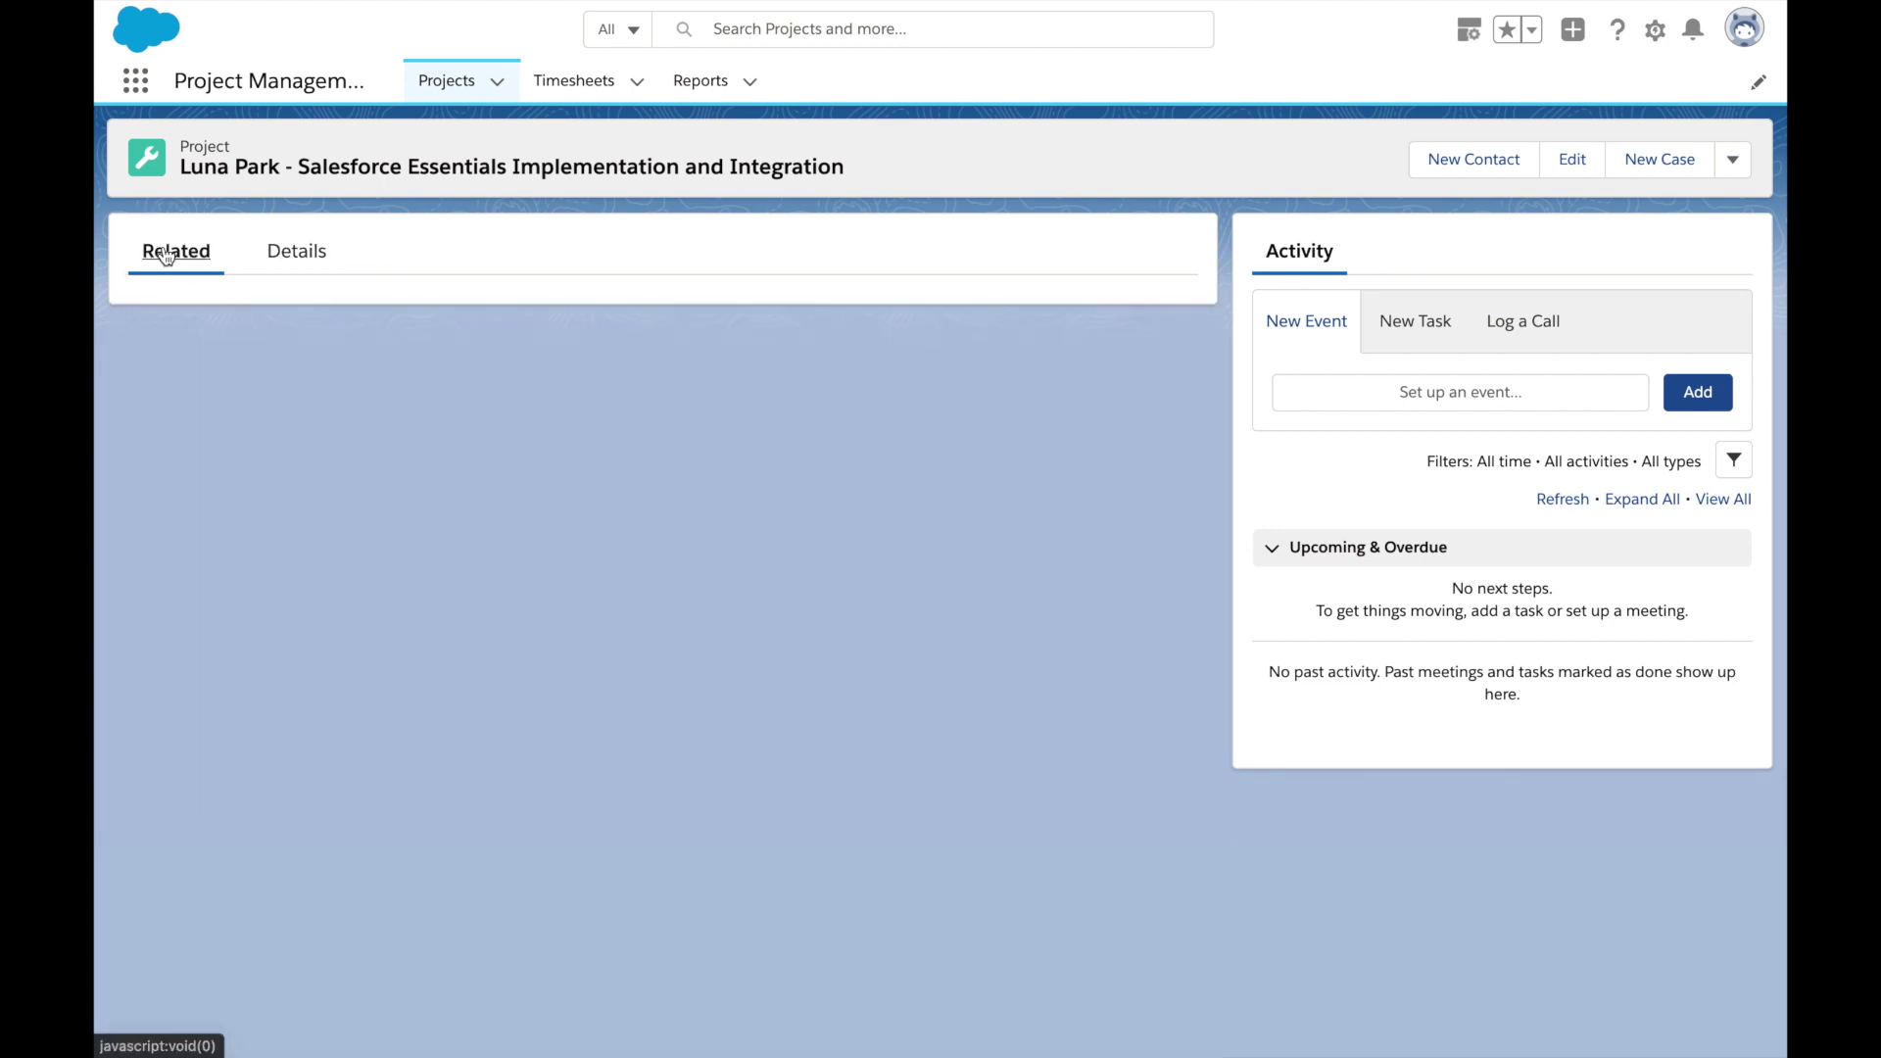